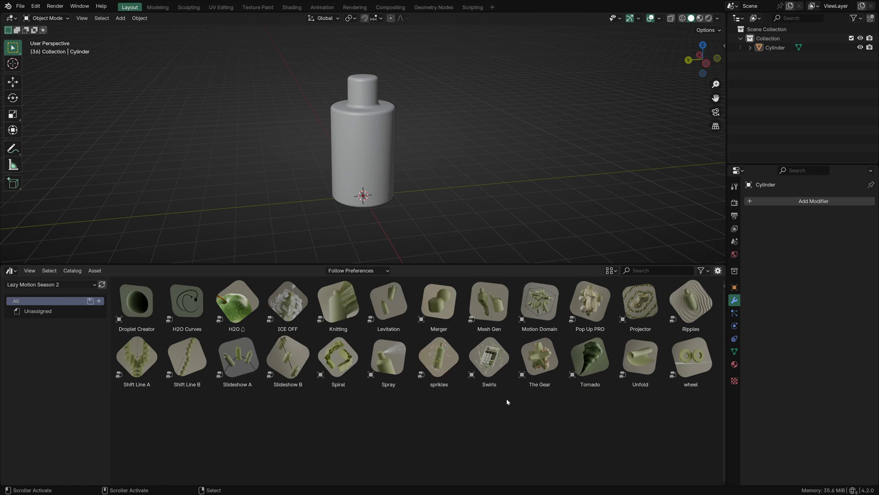
middle_drag(271, 163, 238, 169)
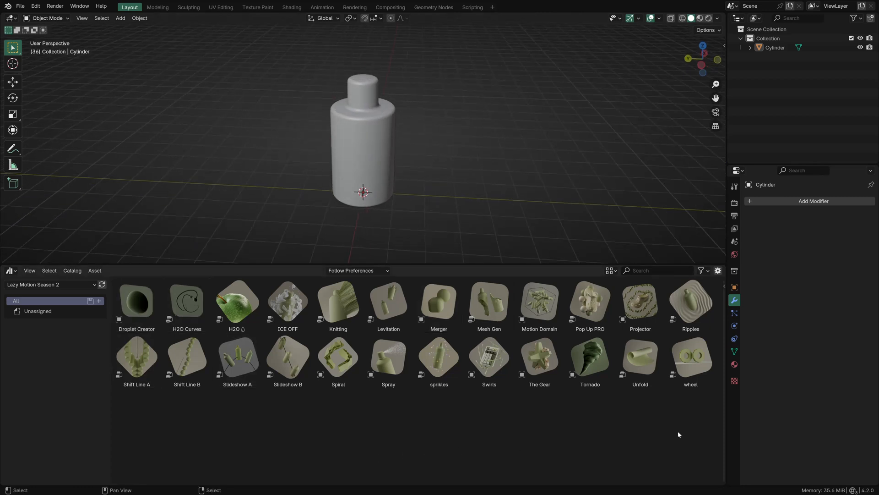
drag(691, 428, 226, 340)
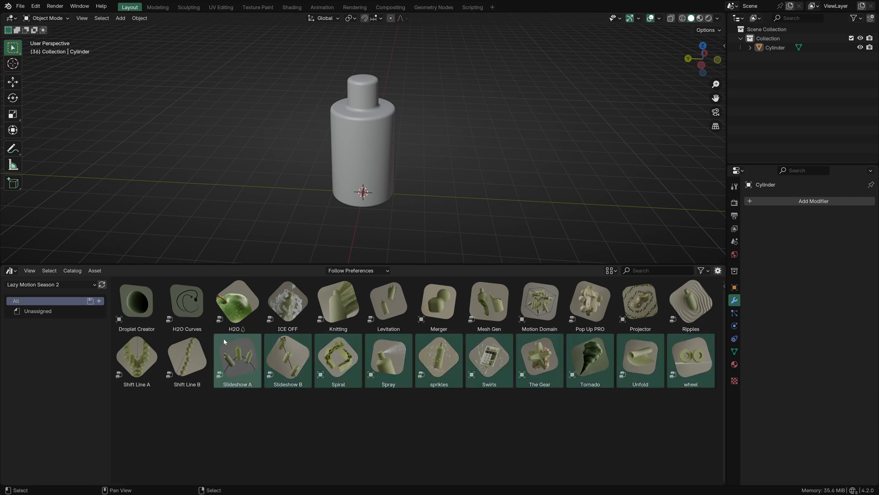
click(200, 399)
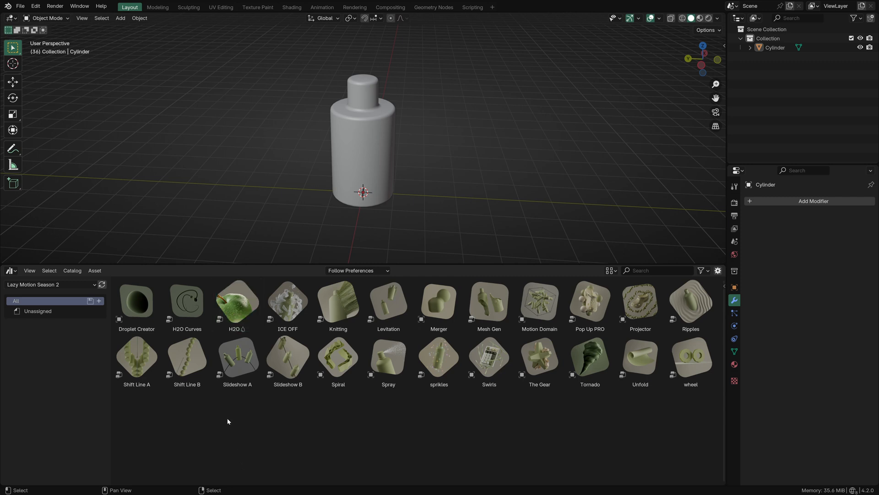
Place the Droplet Creator asset beside the bottle, frame the droplet in view and try its geometry parameters.
drag(136, 303, 202, 181)
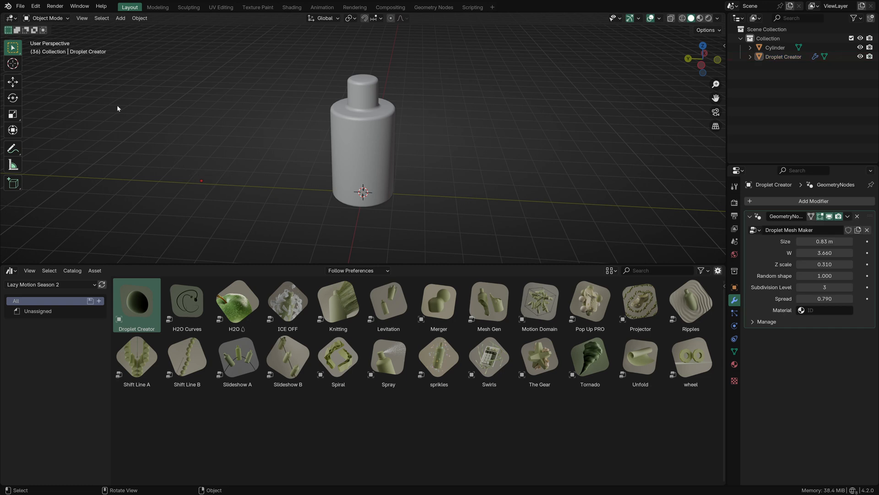
click(198, 180)
key(KP_Decimal)
click(198, 174)
middle_drag(200, 174, 218, 181)
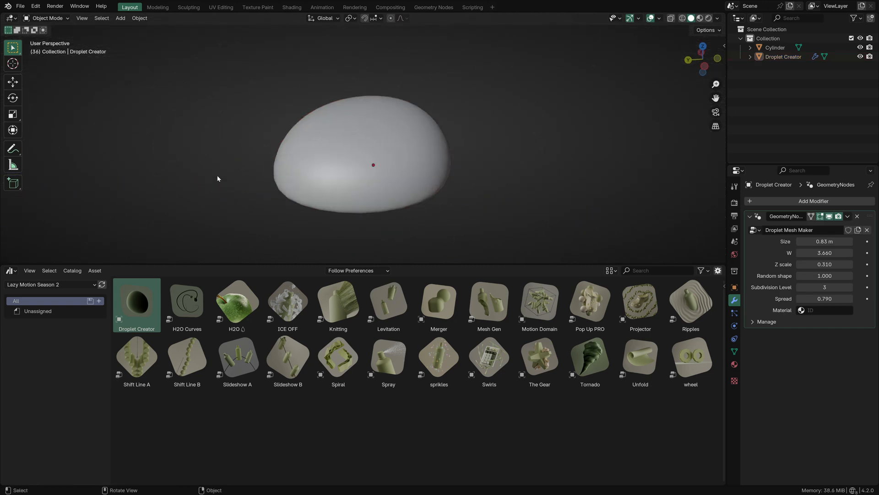
click(420, 163)
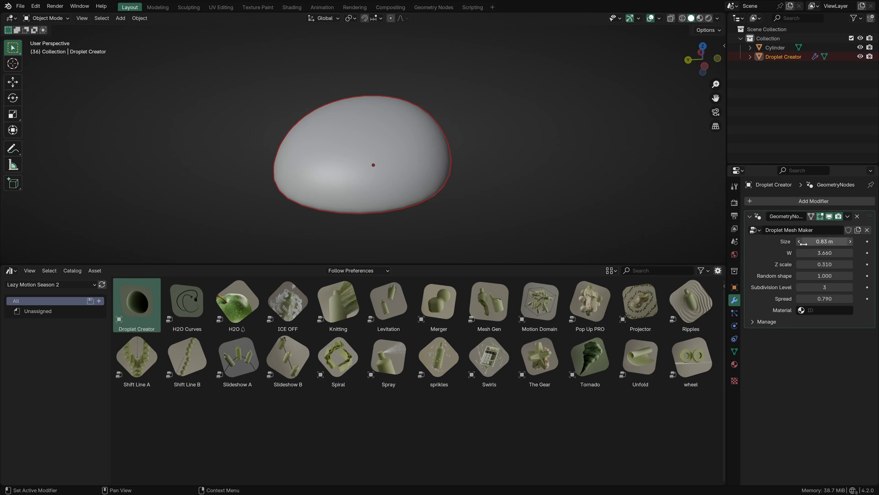
drag(825, 241, 818, 275)
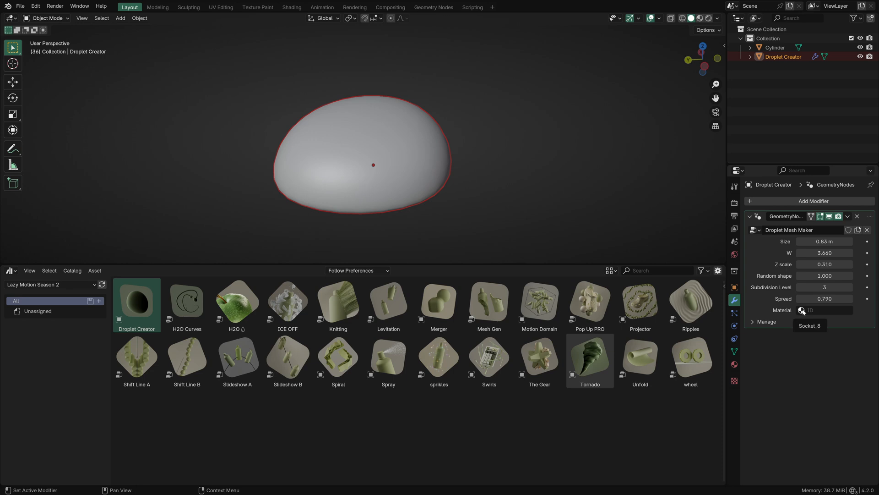
scroll(406, 165, down, 10)
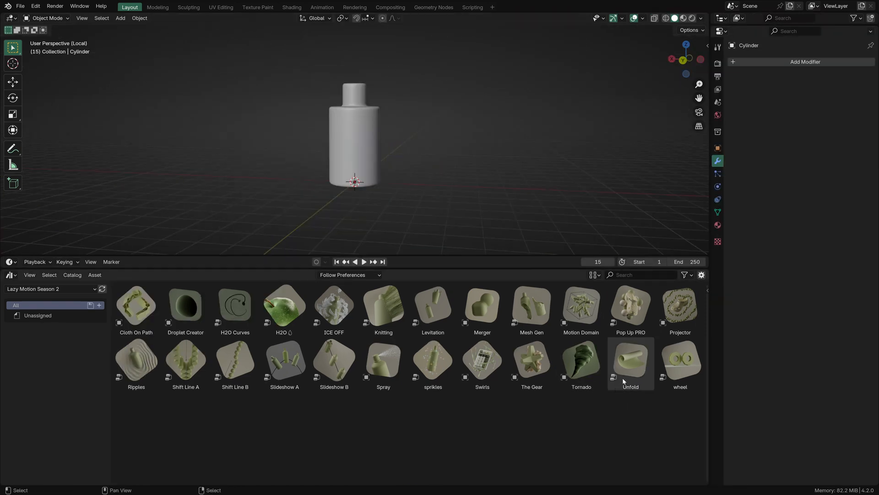
Add a plane mesh and move it along the X axis, clear of the bottle.
click(631, 387)
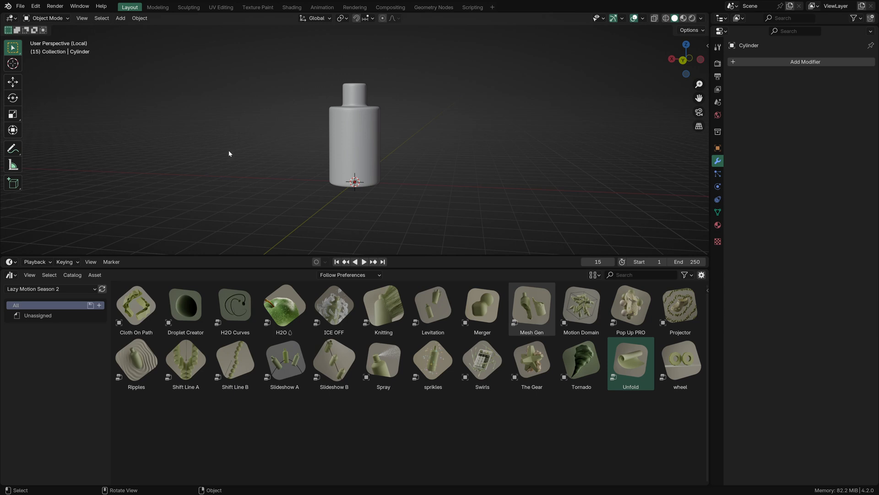
middle_drag(229, 153, 387, 147)
key(shift+a)
mouse_move(374, 162)
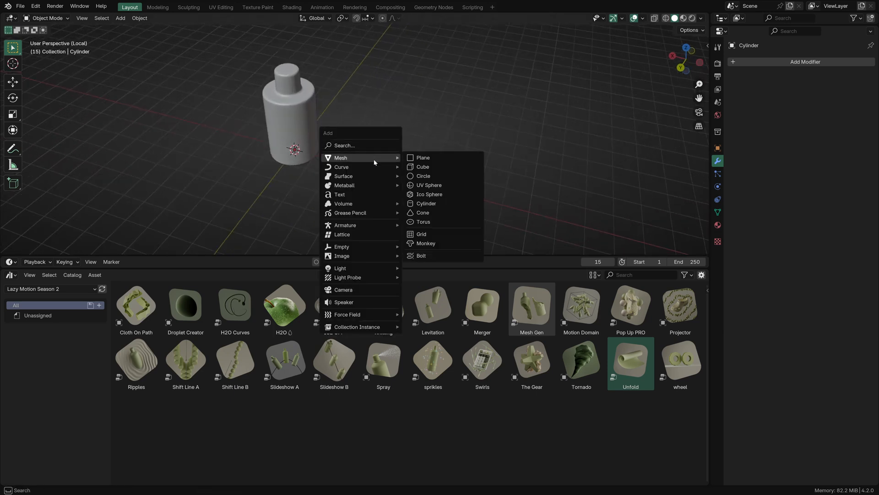
click(422, 158)
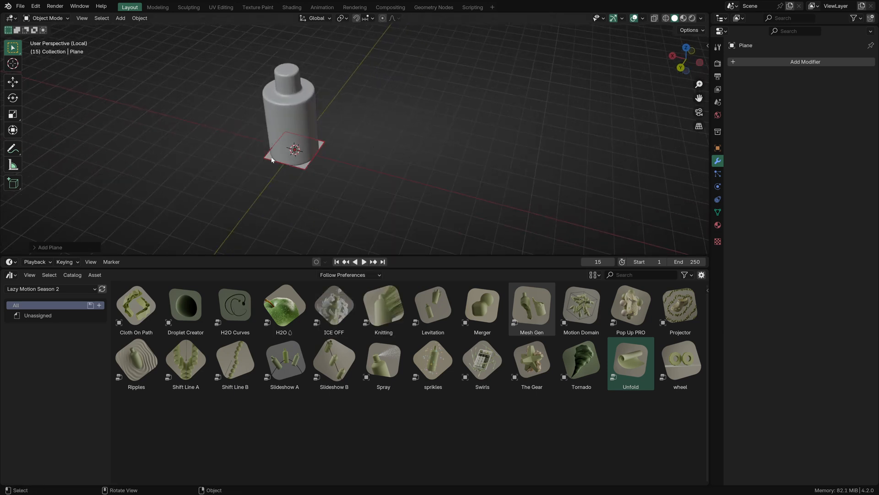
key(g)
key(x)
click(413, 191)
Enlarge the plane's mesh about 1.74 times in Edit Mode and stretch it along X into a long rectangle.
scroll(409, 146, up, 2)
middle_drag(353, 169, 419, 169)
key(Tab)
key(s)
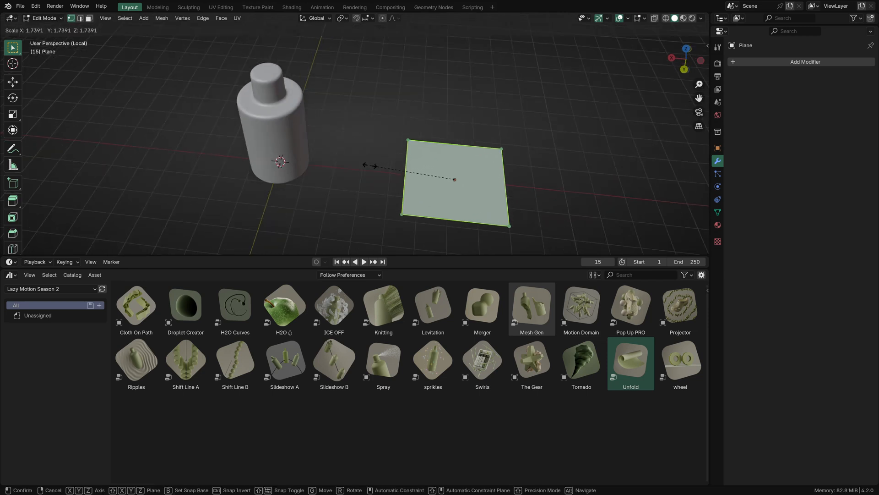
click(374, 162)
Subdivide the entire rectangle repeatedly into a dense grid and return to Object Mode.
right_click(407, 127)
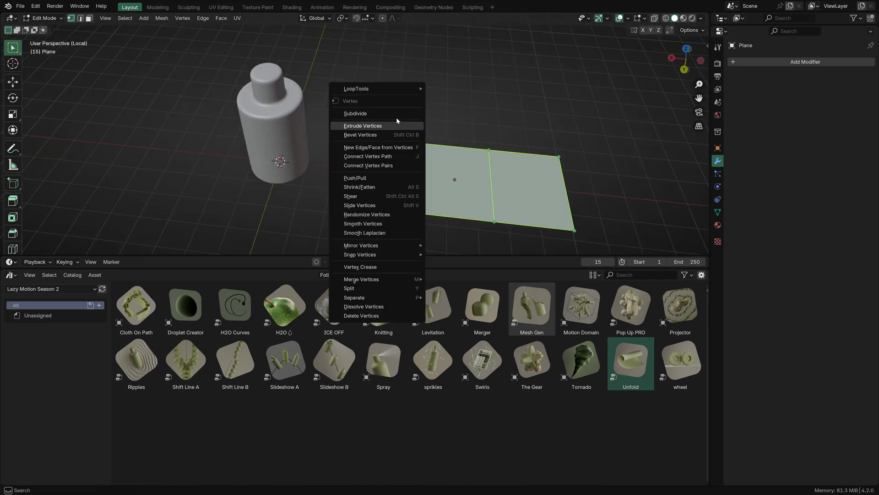
click(392, 115)
key(shift+r)
key(shift+r)
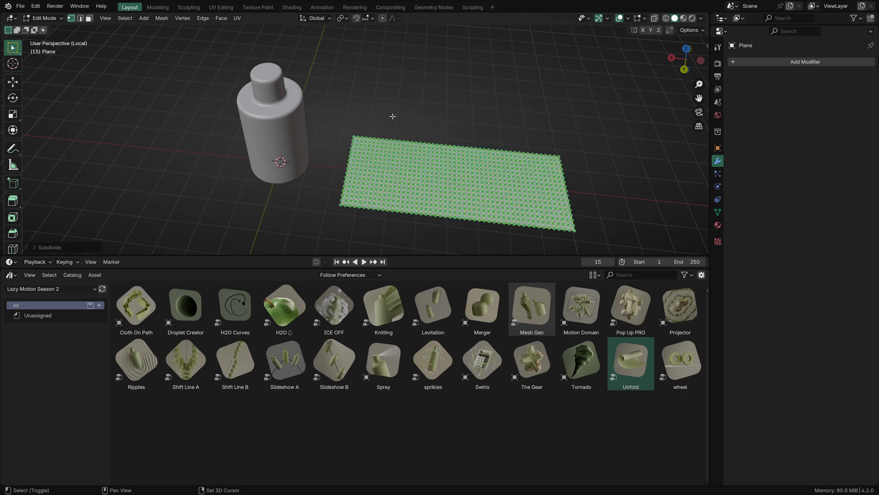
key(Tab)
Apply the Unfold asset to the plane and scale its mesh to about 0.87 in Edit Mode.
drag(630, 362, 484, 168)
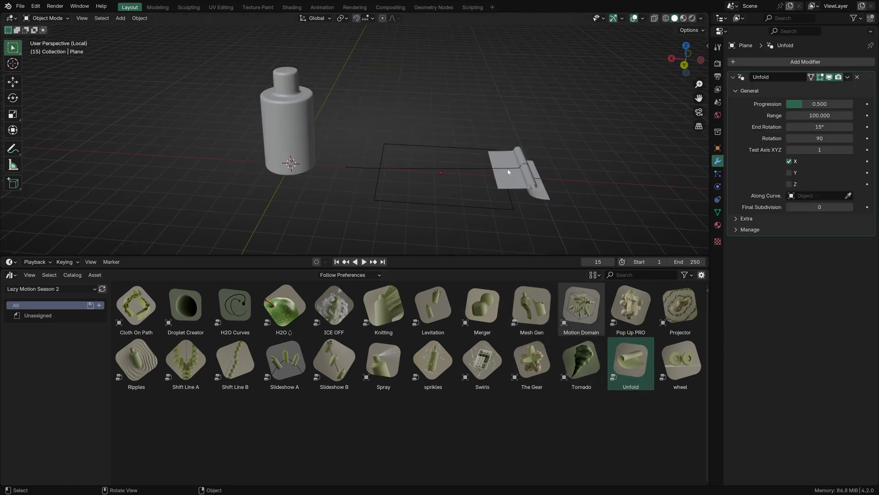
click(499, 163)
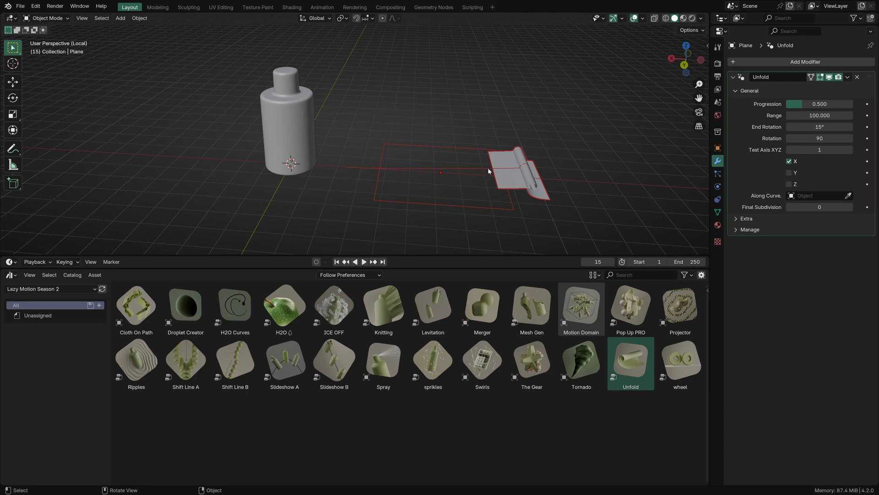
key(Tab)
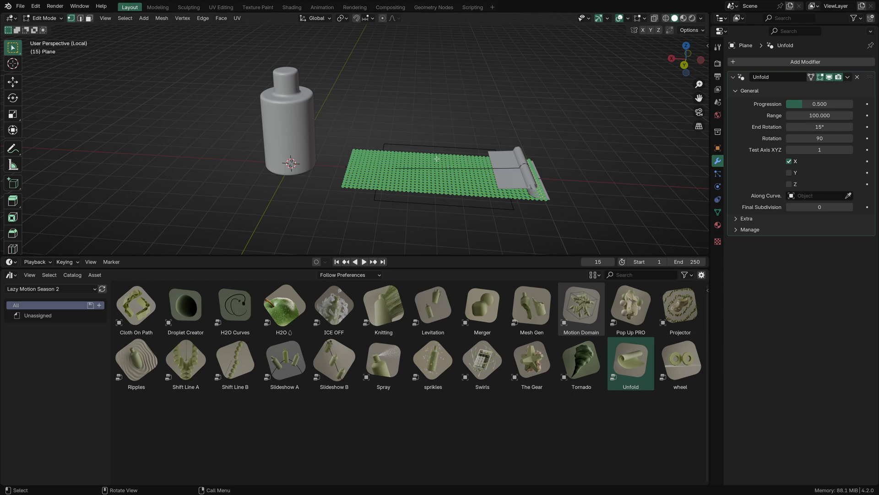
key(s)
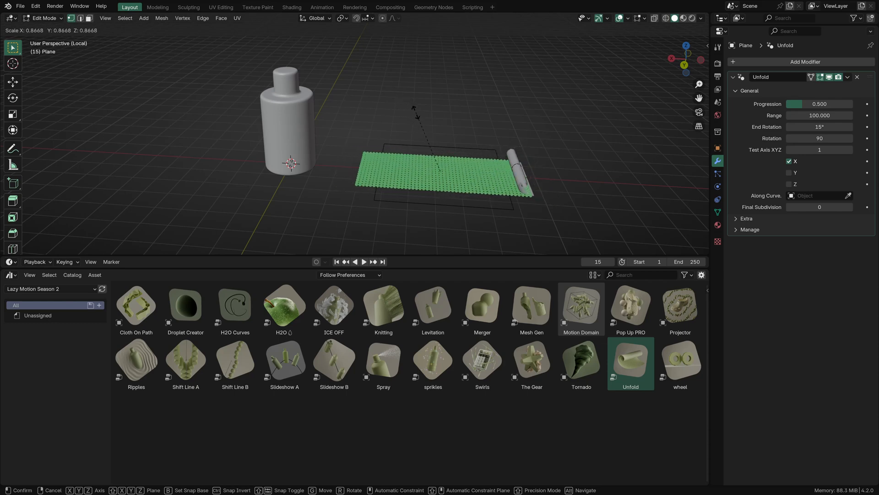
click(416, 113)
middle_drag(416, 113, 427, 124)
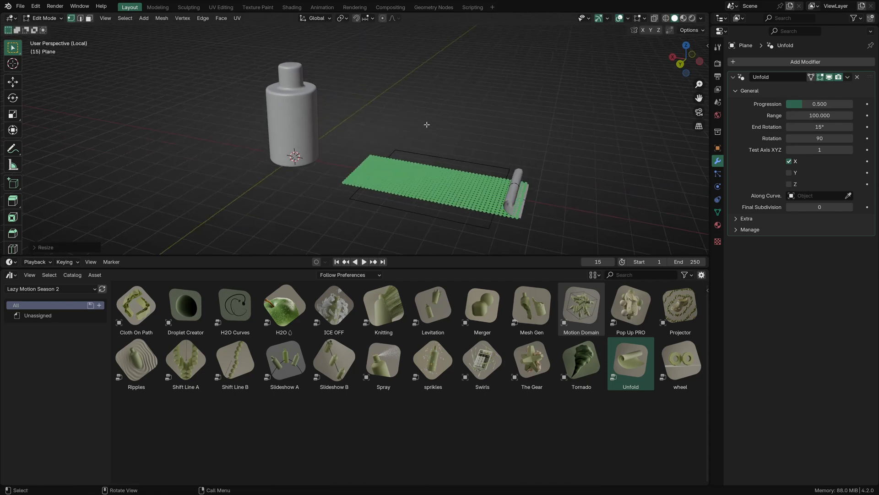
key(Tab)
Set the plane's Unfold Progression to about 1.034 and its Range to about 236.23.
middle_drag(528, 122, 688, 141)
drag(806, 104, 851, 116)
mouse_move(820, 127)
mouse_down()
mouse_move(807, 127)
mouse_move(850, 138)
mouse_move(815, 139)
mouse_up()
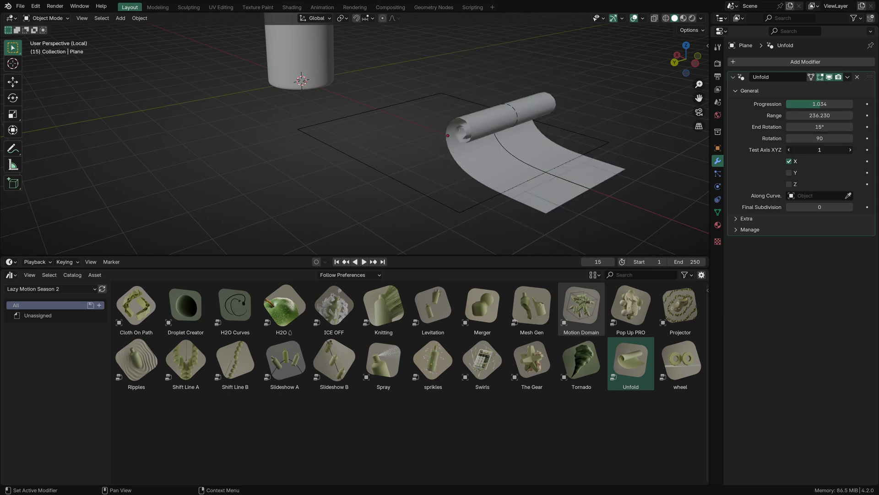
mouse_move(817, 152)
mouse_down()
mouse_move(833, 151)
mouse_move(817, 151)
mouse_up()
middle_drag(634, 158, 606, 160)
Rotate the plane's mesh 90° about the Z axis in Edit Mode to change its roll direction.
click(440, 158)
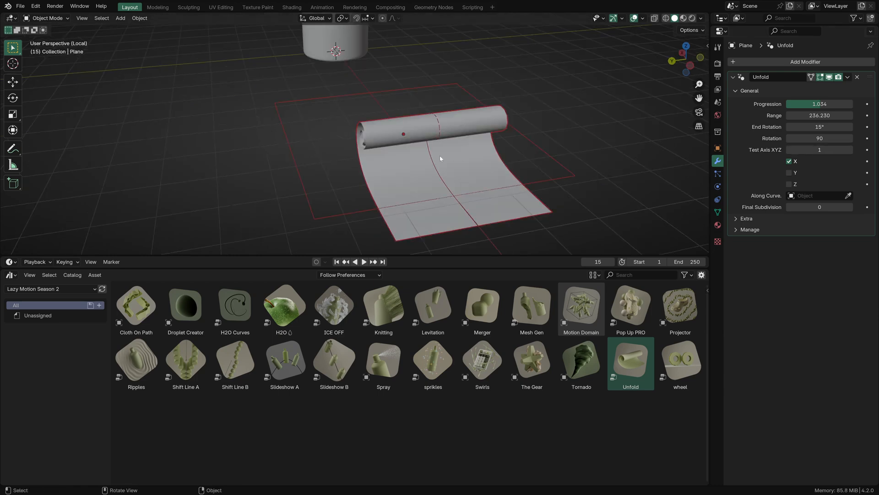
middle_drag(440, 156, 455, 180)
key(Tab)
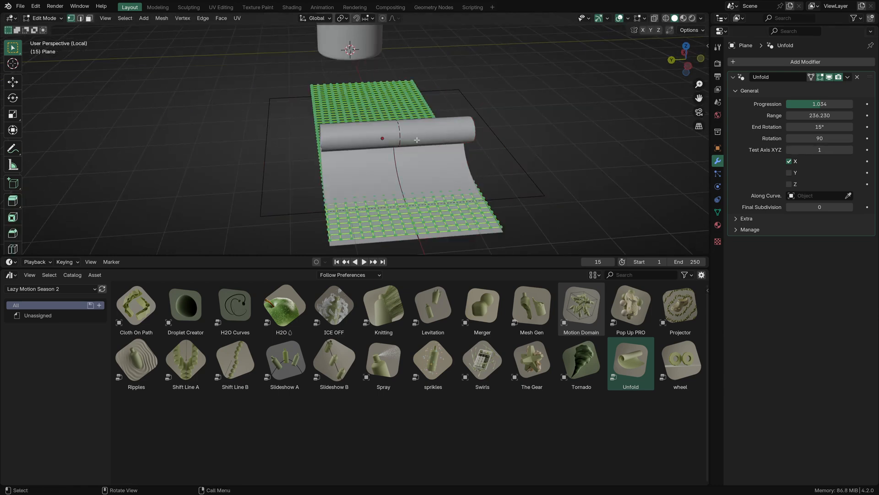
text(rz90)
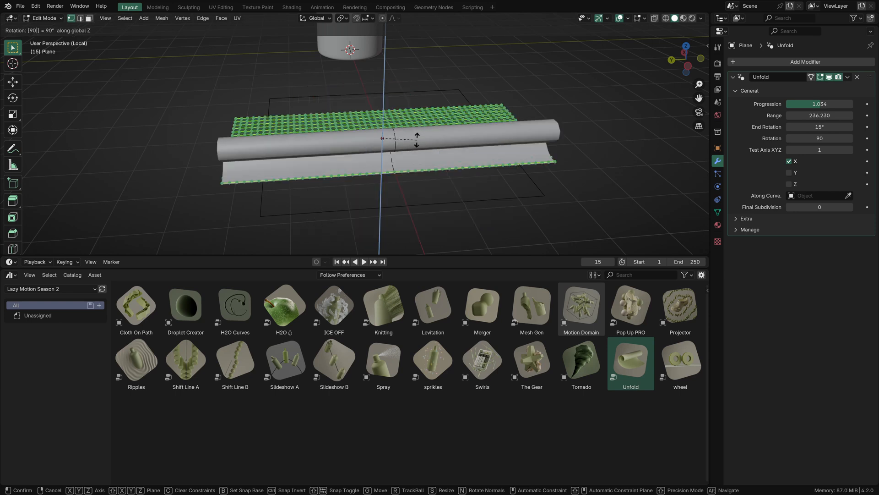
key(Return)
key(Tab)
middle_drag(418, 139, 394, 151)
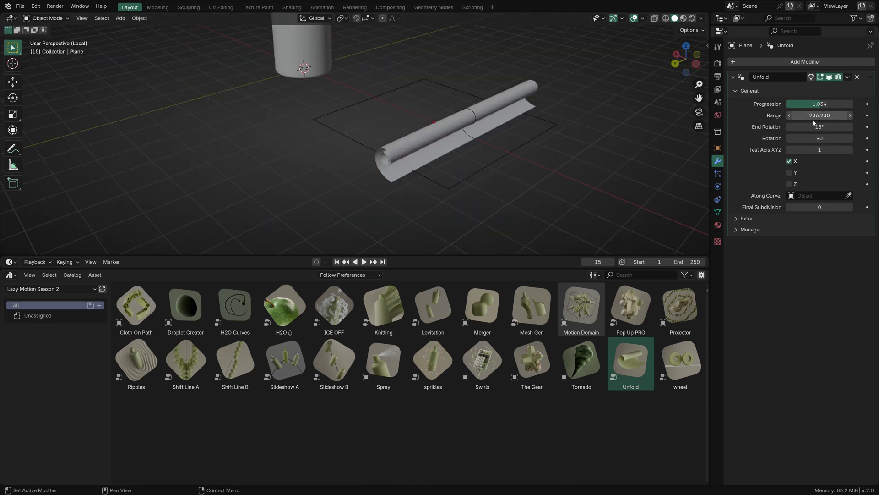
drag(820, 104, 845, 106)
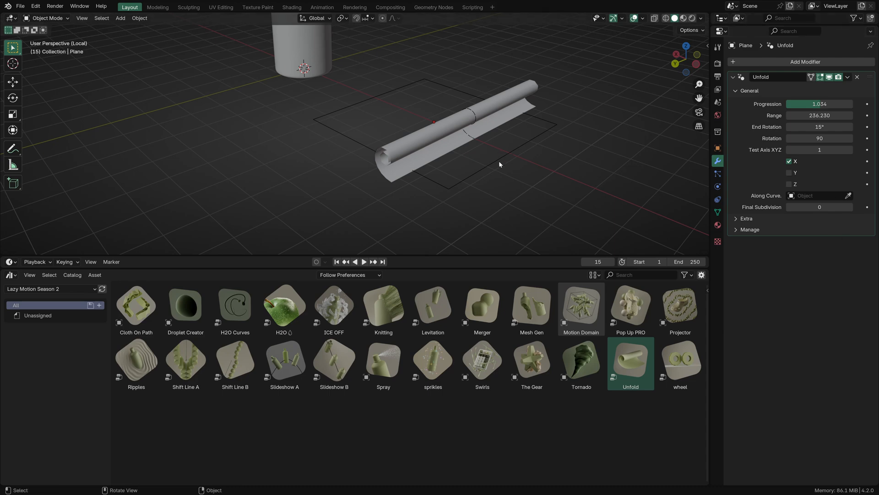
Add a Bézier circle at the bottle's base and scale it up to surround the bottle body.
middle_drag(463, 142, 484, 158)
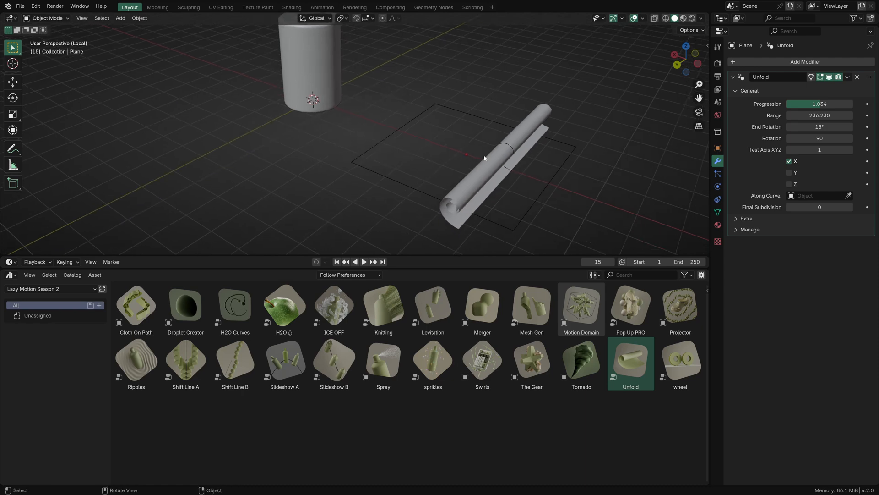
scroll(440, 124, down, 2)
shift+middle_drag(414, 109, 474, 159)
scroll(461, 140, up, 2)
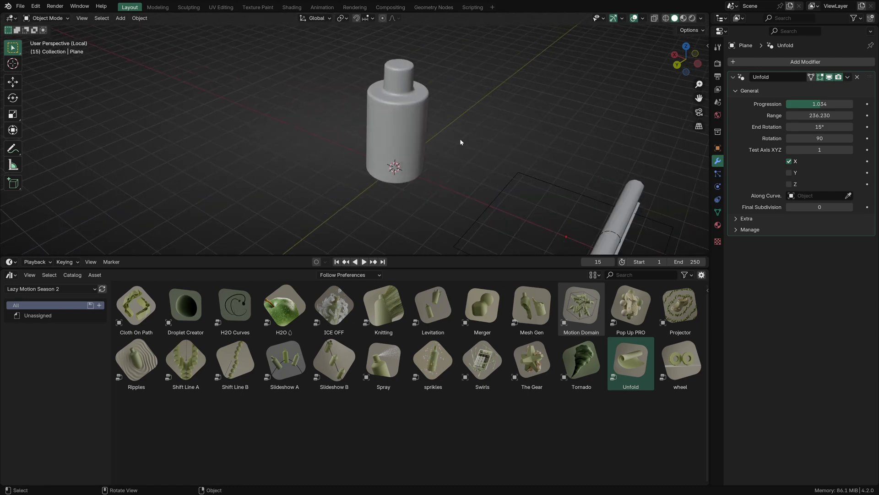
key(shift+a)
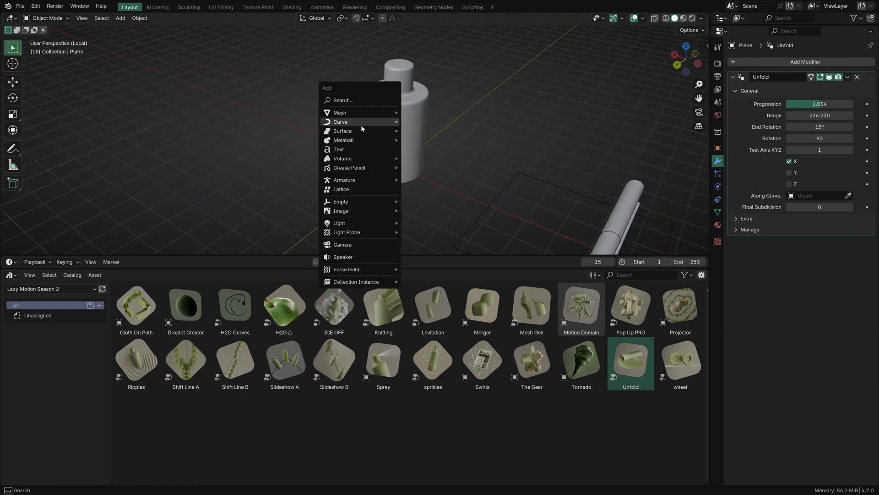
mouse_move(366, 123)
click(423, 131)
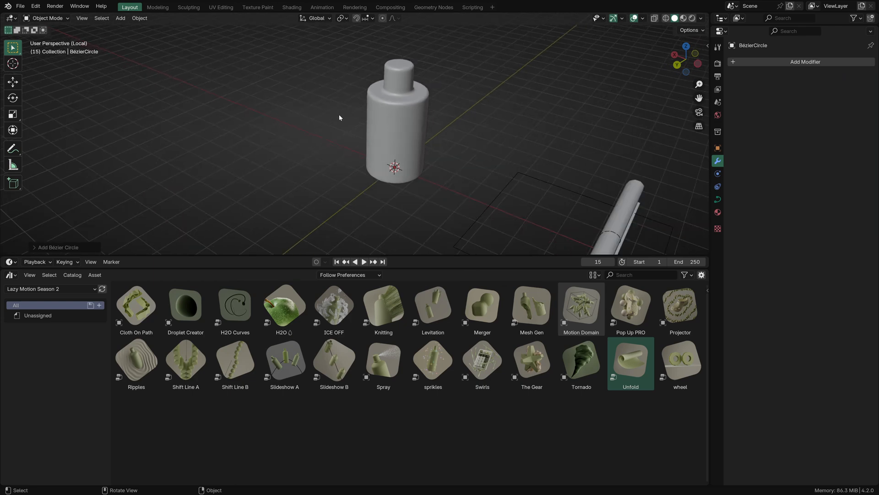
key(s)
click(283, 121)
Raise the Bézier circle 1.915 m along the Z axis around the bottle's body.
key(g)
key(z)
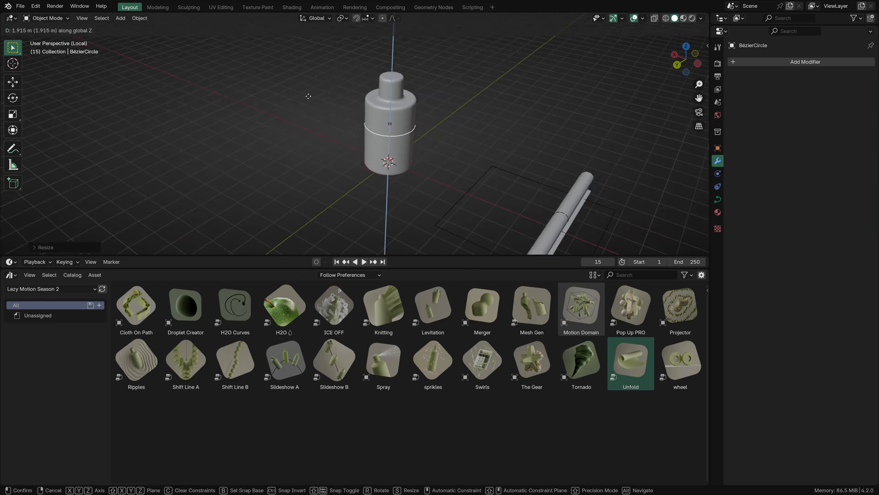
click(308, 96)
Subdivide all segments of the Bézier circle several times in Edit Mode to create many control points.
scroll(421, 142, up, 4)
middle_drag(421, 143, 390, 139)
scroll(394, 139, up, 2)
key(Tab)
middle_drag(469, 136, 435, 137)
right_click(328, 104)
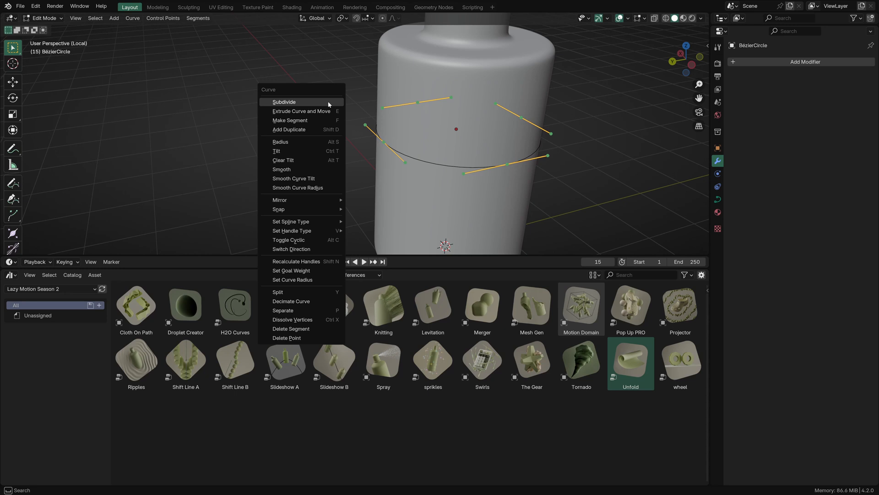
click(328, 104)
scroll(322, 102, up, 1)
middle_drag(323, 102, 316, 101)
key(shift+r)
key(shift+r)
key(shift+r)
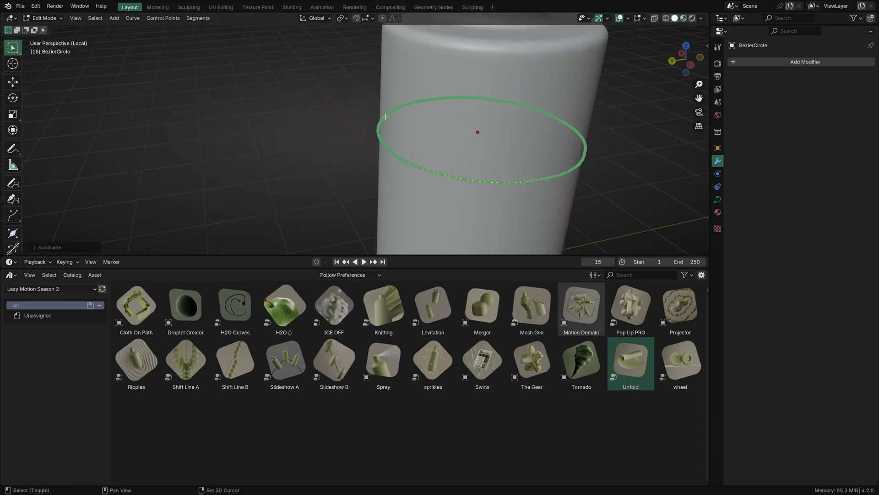
Delete the box-selected control points at the front of the Bézier circle to cut the loop open.
scroll(386, 117, up, 5)
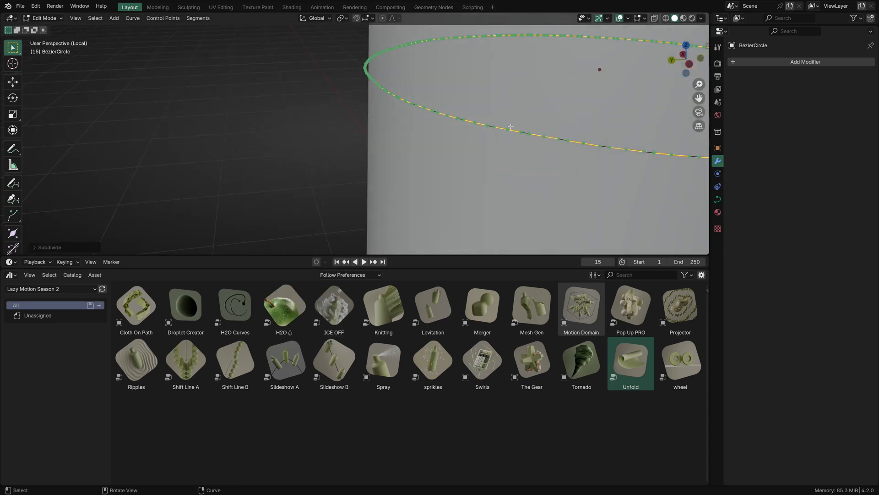
click(509, 128)
scroll(512, 127, up, 1)
shift+middle_drag(534, 120, 462, 138)
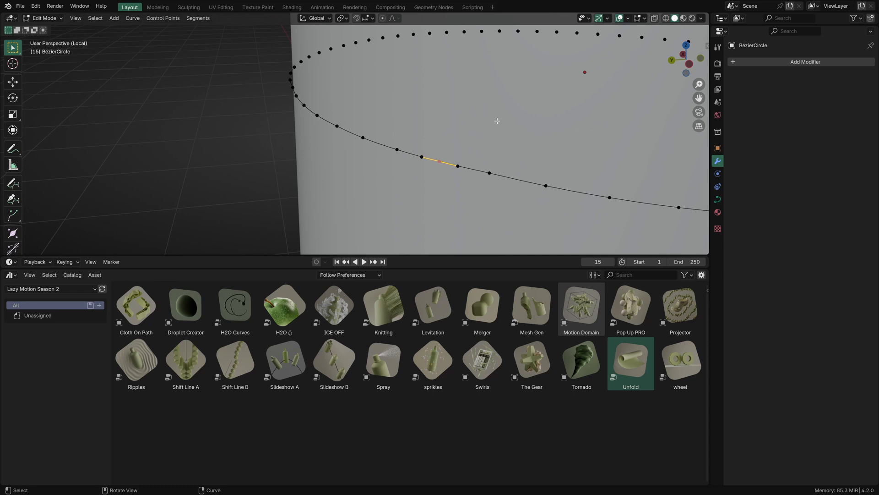
drag(497, 121, 416, 189)
key(g)
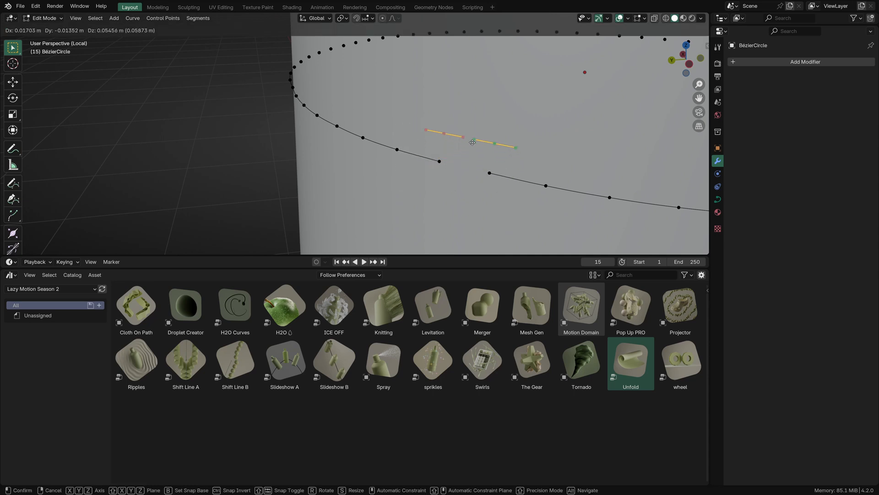
click(472, 142)
key(x)
click(472, 142)
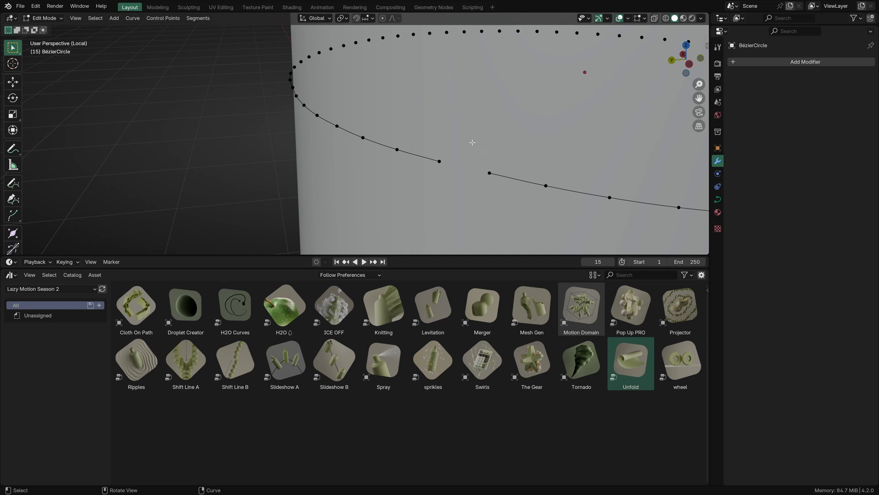
Extrude a control point from one open end of the curve and snap it onto the opposite end using the 3D cursor.
click(488, 172)
key(e)
click(482, 150)
click(439, 162)
key(shift+s)
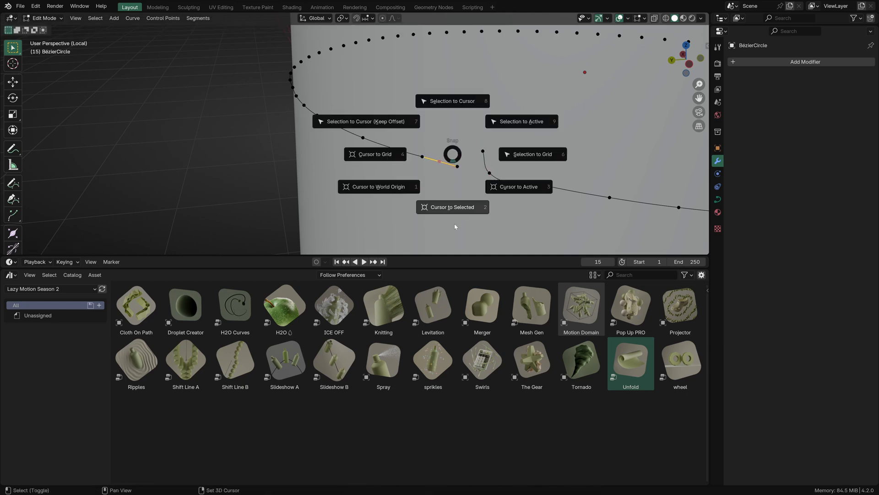
click(454, 226)
click(483, 151)
key(shift+s)
click(503, 83)
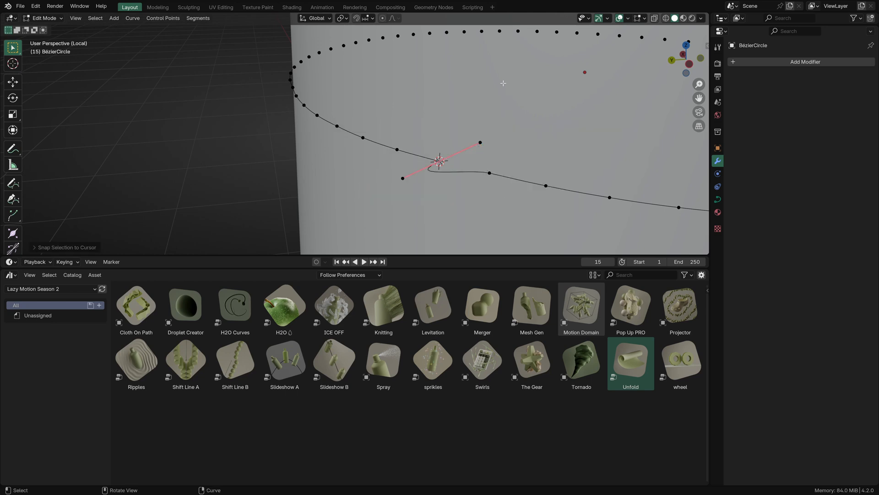
Scale the snapped control point's handles to 0 so the curve runs straight into the joint.
key(s)
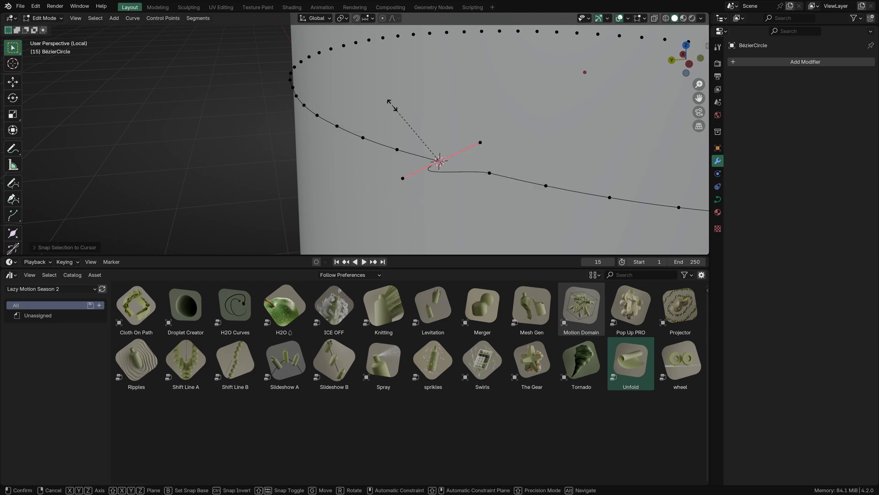
key(0)
key(Return)
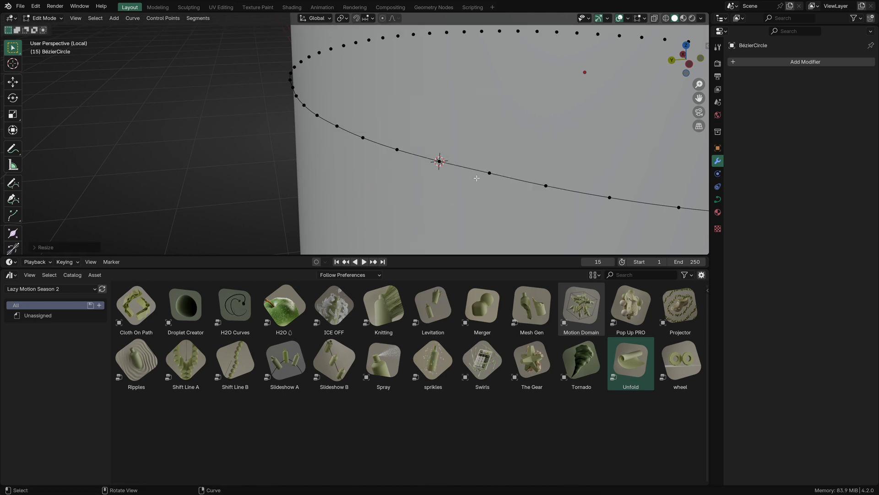
scroll(474, 176, down, 4)
scroll(440, 160, up, 4)
scroll(440, 160, up, 1)
click(426, 158)
click(484, 168)
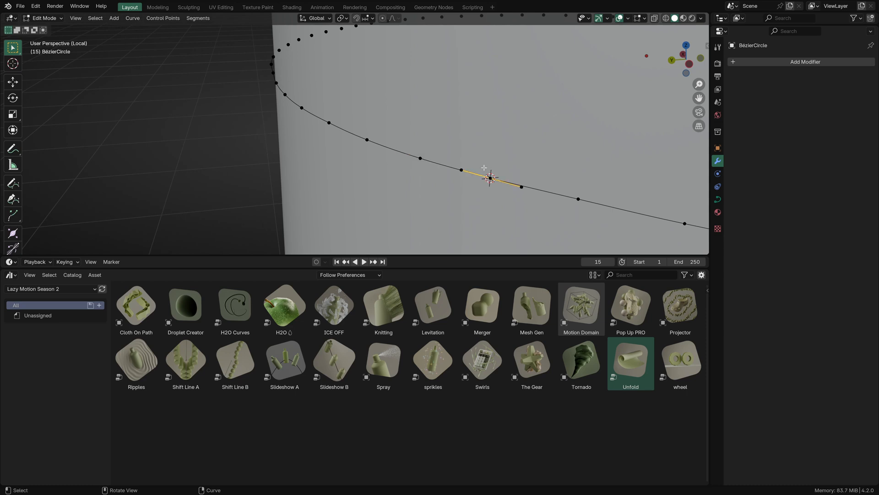
key(g)
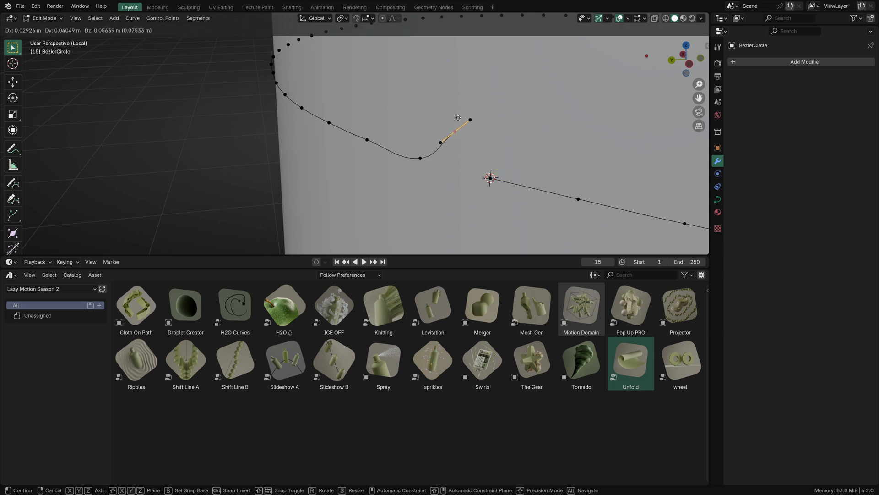
right_click(458, 117)
Return to Object Mode and assign BézierCircle as the Along Curve object in the plane's Unfold modifier.
key(Tab)
click(175, 159)
scroll(195, 156, down, 3)
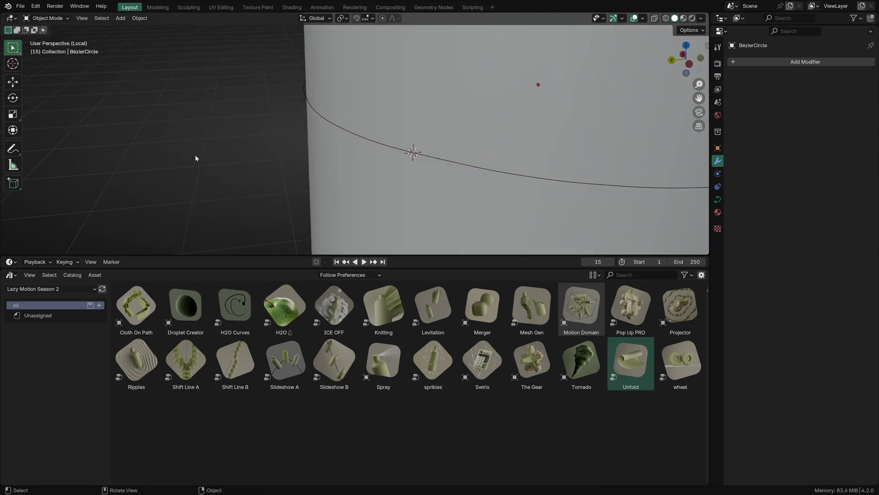
scroll(216, 161, down, 5)
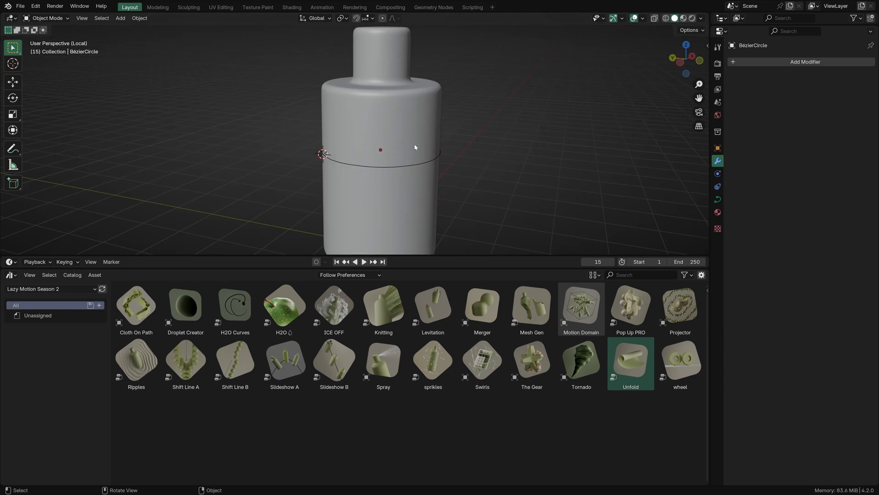
click(415, 147)
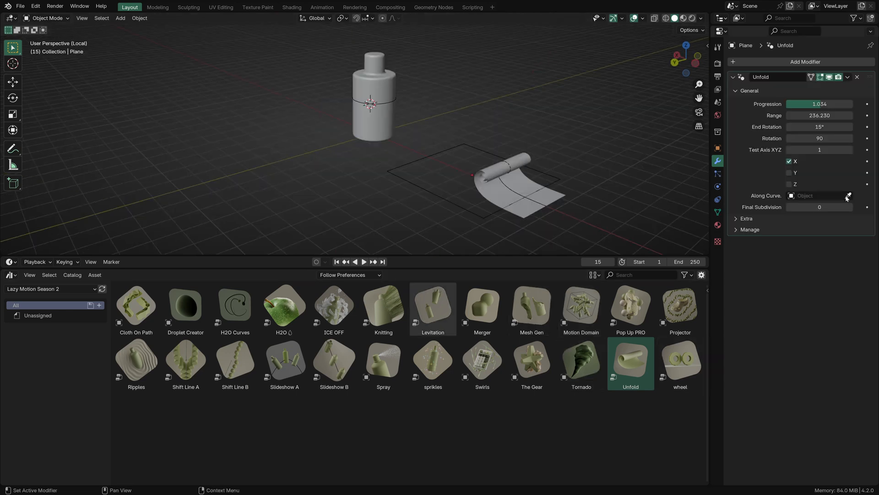
click(849, 196)
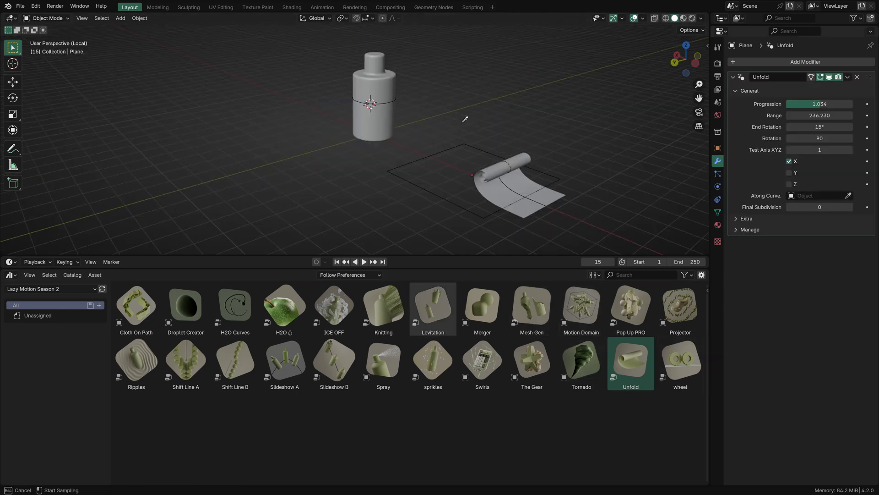
click(379, 100)
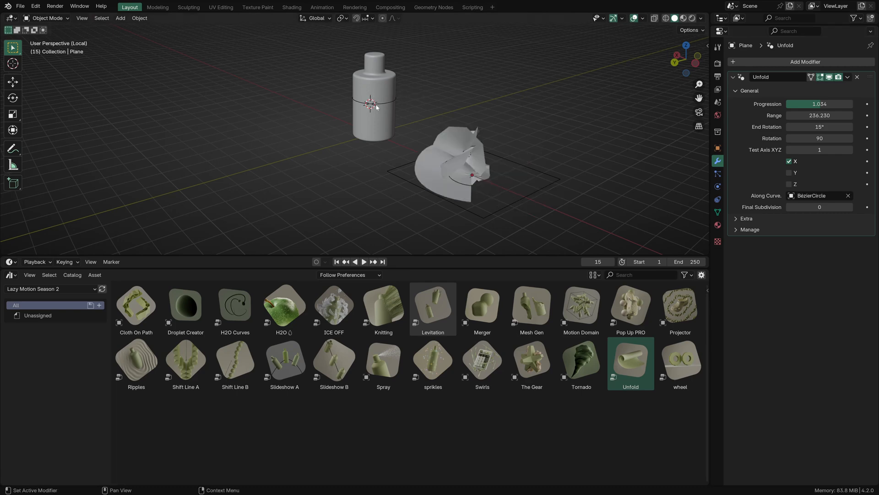
scroll(513, 160, up, 1)
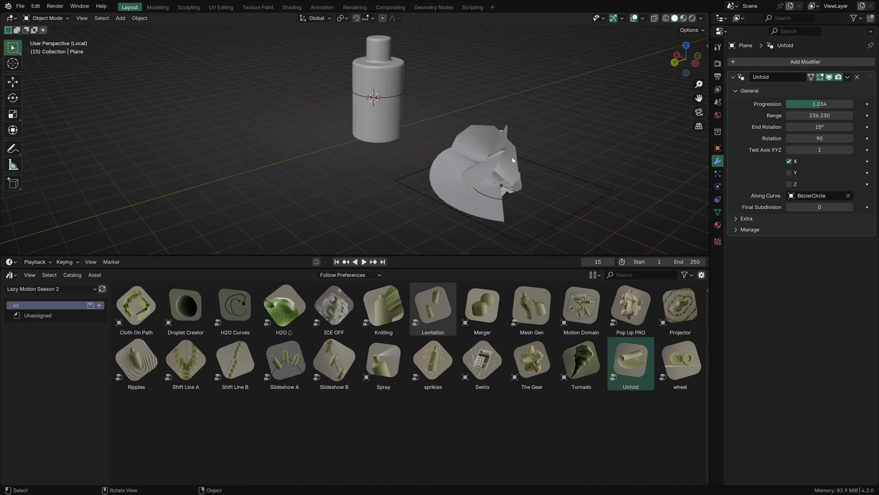
Switch the Unfold modifier's axis on the plane from X to Z.
click(789, 161)
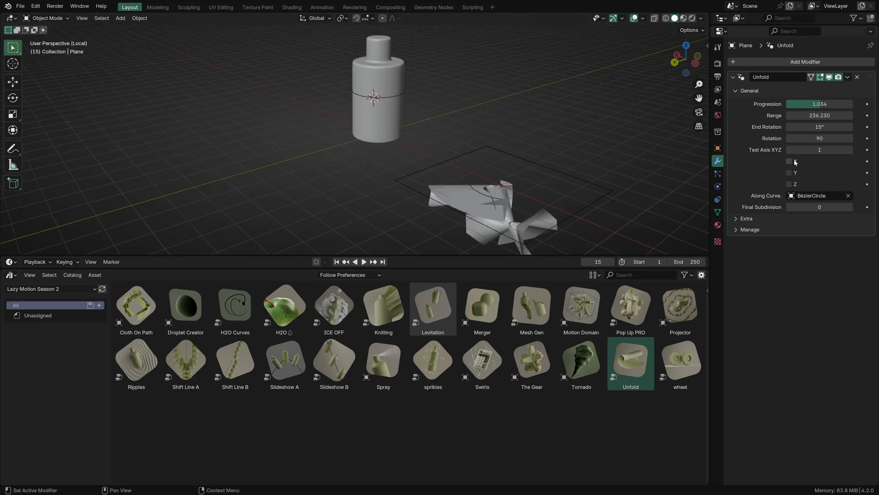
click(789, 184)
middle_drag(467, 190, 482, 180)
Clear the plane's location and raise it about 1.33 m along the Z axis, beside the bottle's body.
click(483, 177)
key(alt+g)
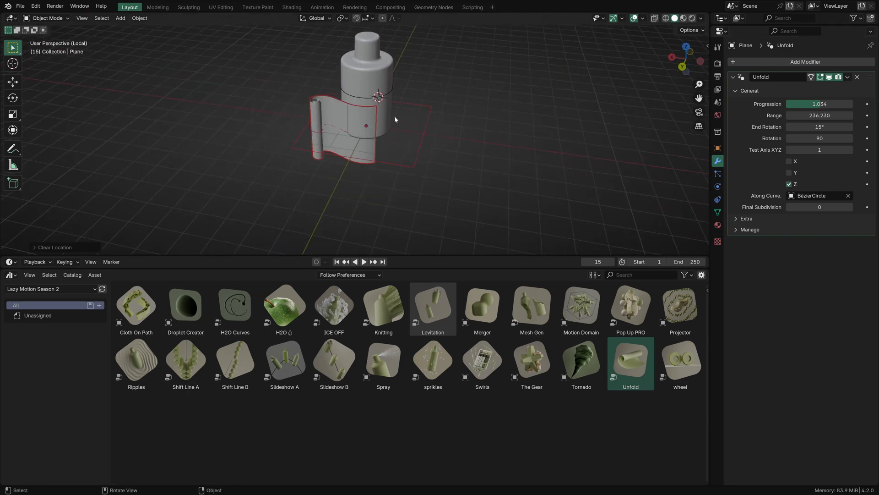
scroll(401, 130, up, 3)
key(g)
key(z)
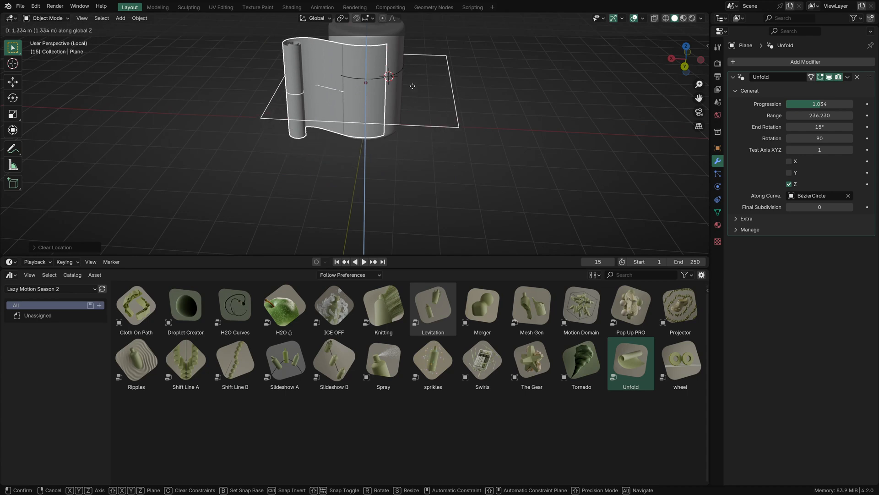
click(412, 84)
Clear the plane's scale and rescale it uniformly to suit the height of the bottle's body.
alt+drag(411, 84, 476, 190)
alt+drag(477, 190, 537, 166)
key(alt+s)
scroll(538, 170, up, 4)
key(s)
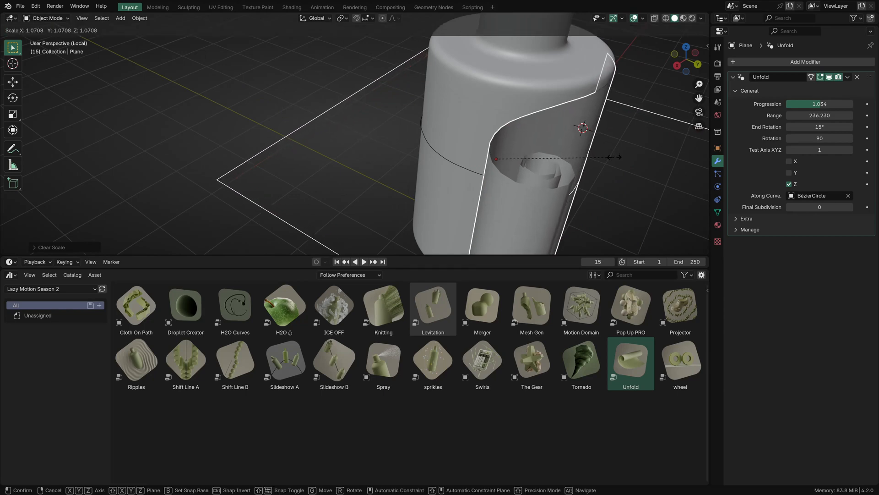
click(596, 158)
middle_drag(596, 158, 616, 141)
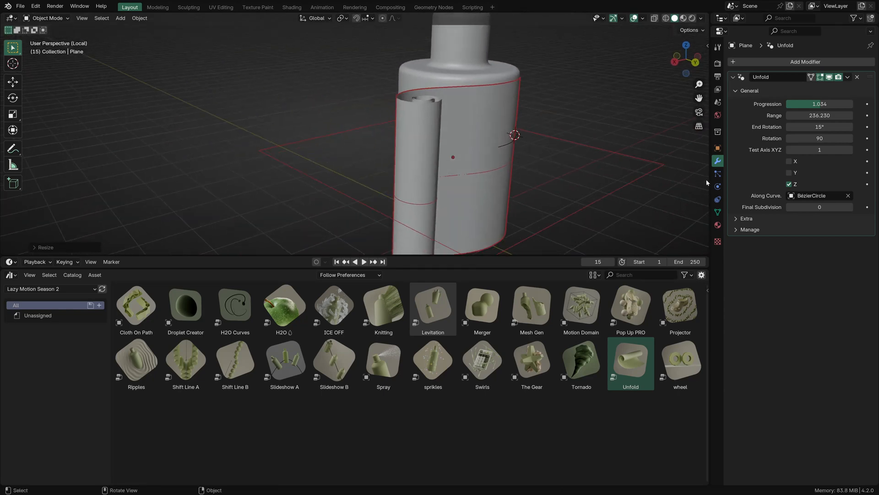
Set Unfold's Progression to 1.872 and fine-tune the plane's scale so it wraps around the bottle's body.
drag(817, 104, 845, 105)
middle_drag(532, 87, 472, 91)
scroll(351, 65, up, 2)
key(s)
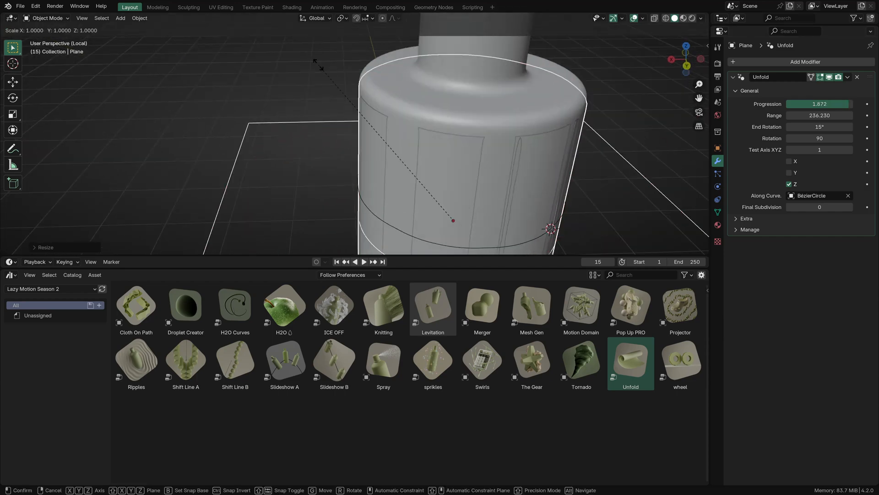
click(317, 67)
scroll(318, 68, down, 4)
middle_drag(318, 68, 343, 105)
key(s)
click(326, 71)
scroll(344, 106, up, 1)
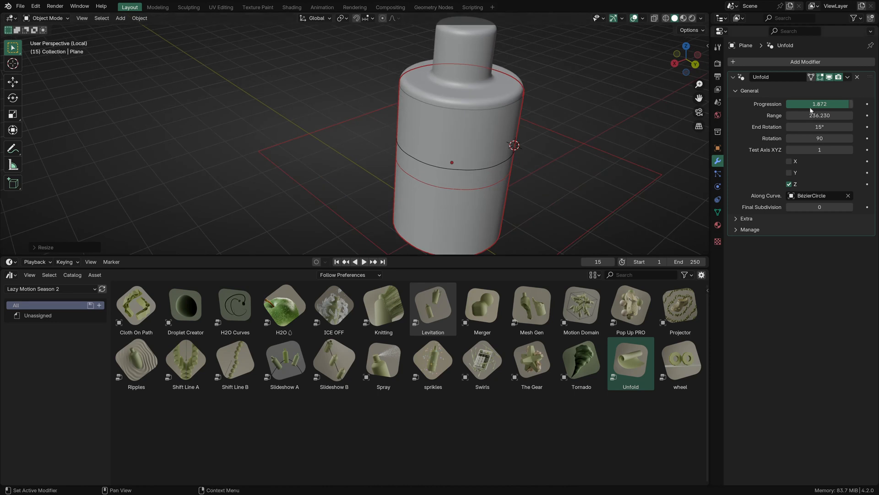
mouse_move(849, 104)
mouse_down()
mouse_move(801, 104)
mouse_move(848, 104)
mouse_up()
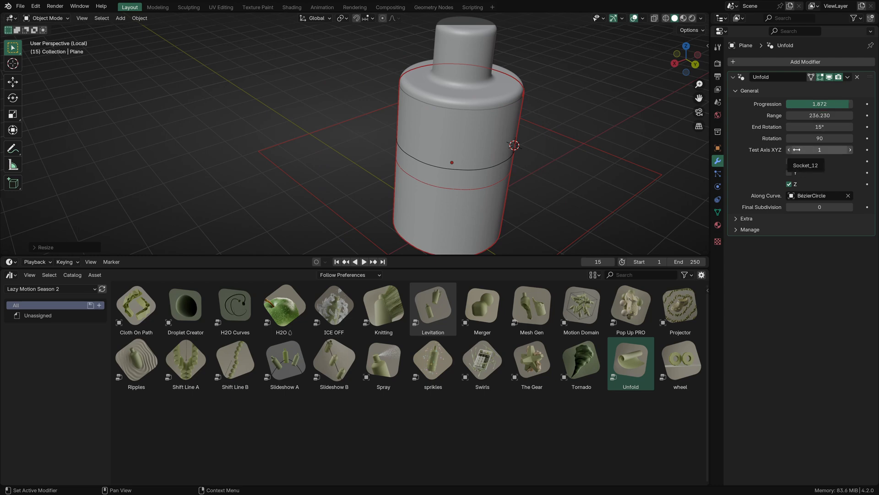
Enable Reverse curve in Unfold's Extra settings and set Progression to 1.034.
scroll(483, 198, down, 4)
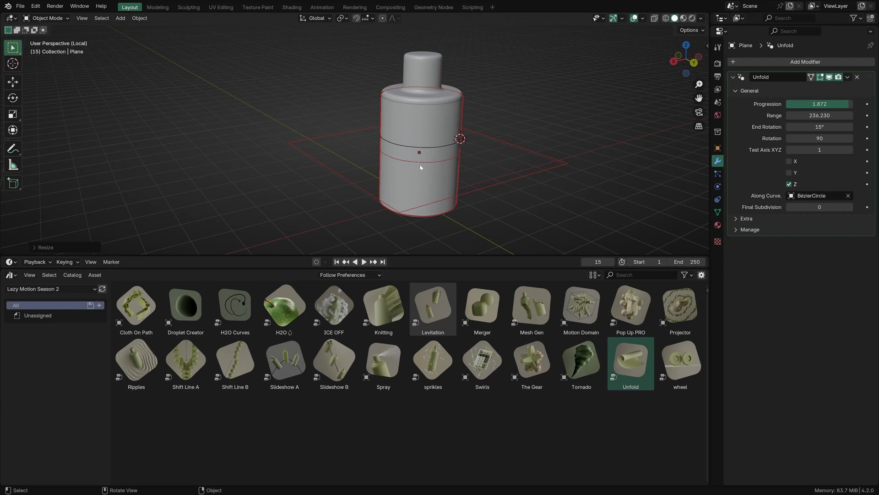
middle_drag(420, 167, 387, 75)
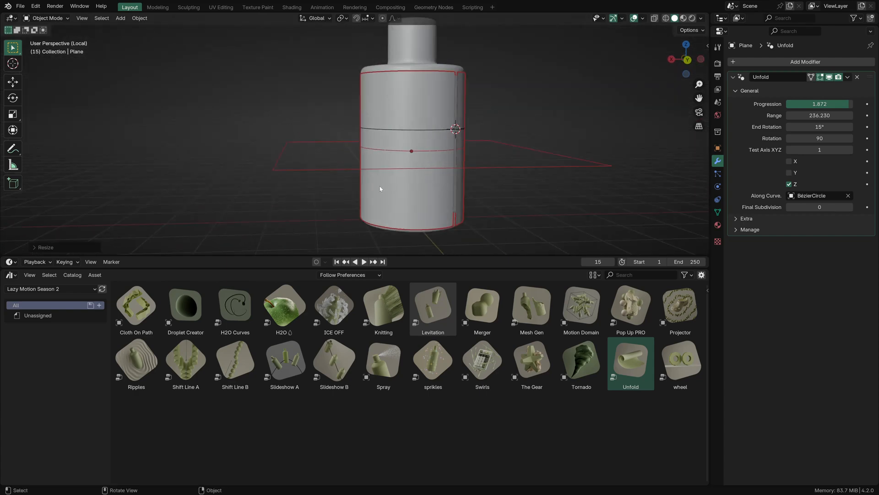
scroll(370, 64, down, 2)
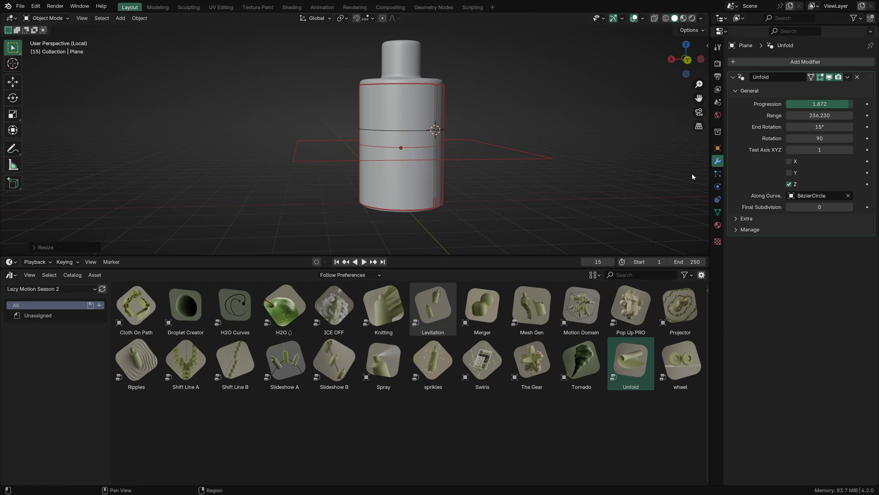
middle_drag(518, 130, 498, 162)
click(737, 219)
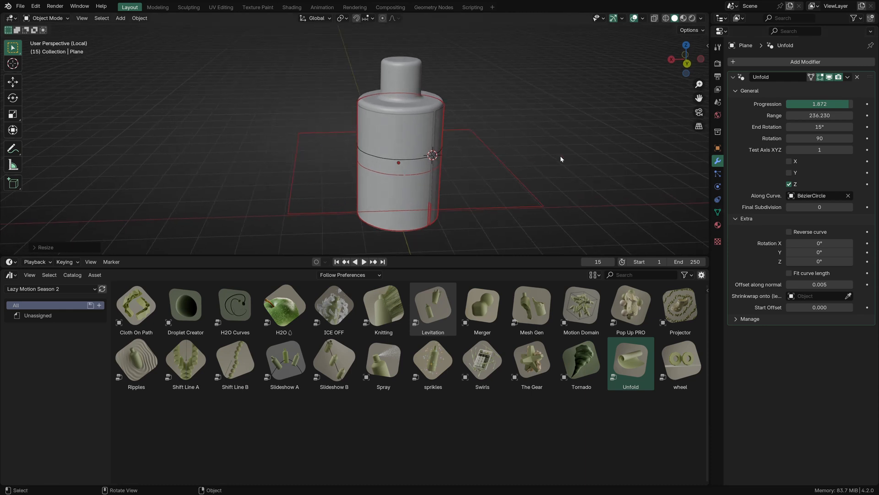
click(808, 230)
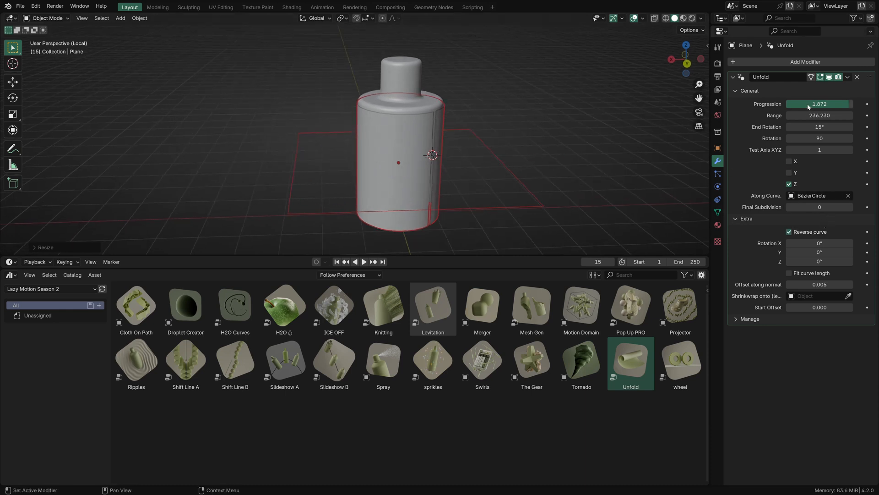
drag(808, 106, 780, 107)
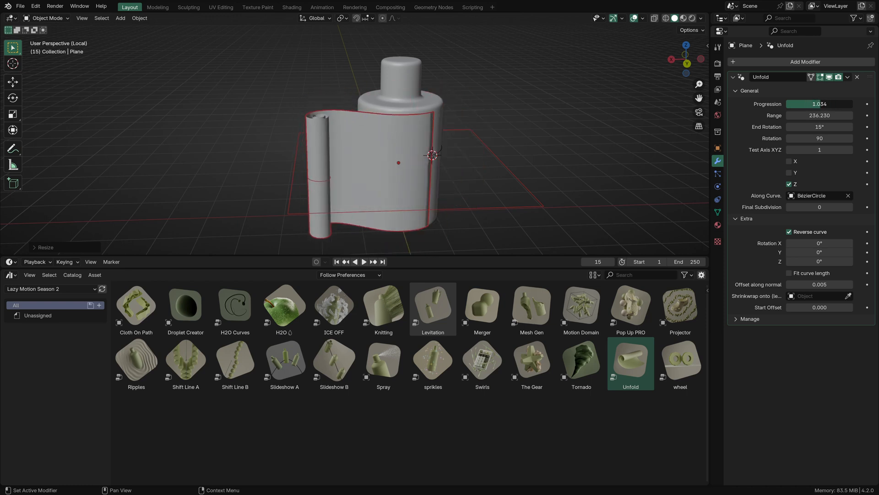
Disable Reverse curve and try out other Rotation X and Offset along normal values, restoring both.
click(804, 232)
drag(820, 243, 809, 242)
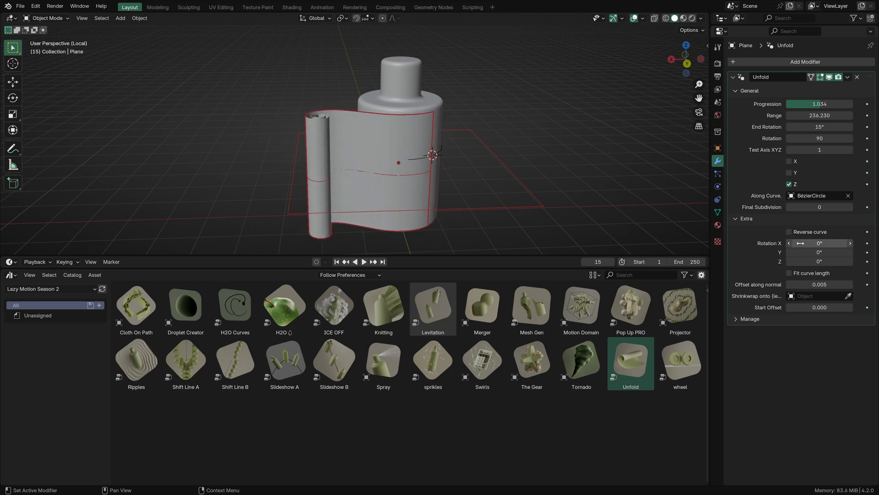
drag(813, 284, 746, 284)
right_click(815, 283)
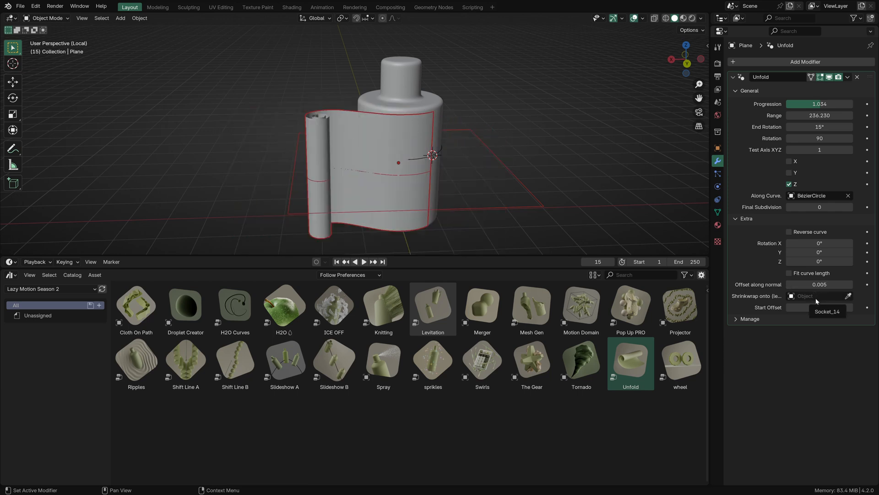
Set the bottle's Cylinder object as the Shrinkwrap onto target in the Unfold modifier.
click(848, 296)
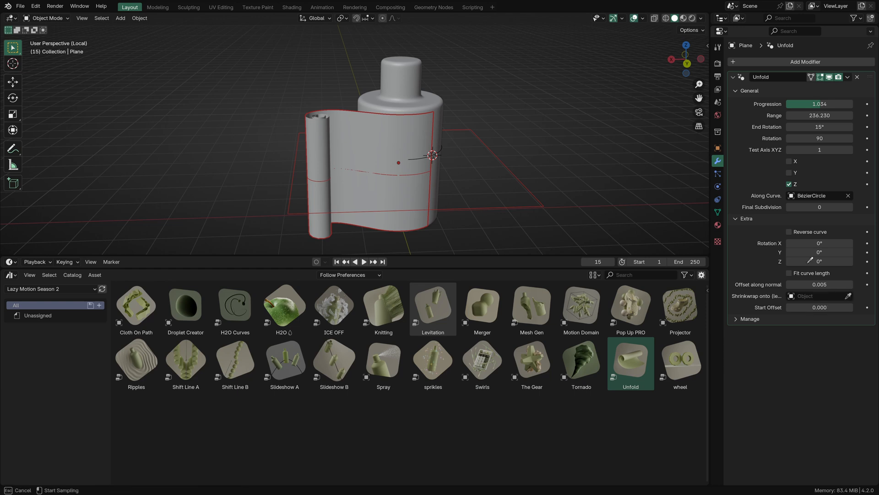
click(403, 89)
middle_drag(403, 90, 556, 209)
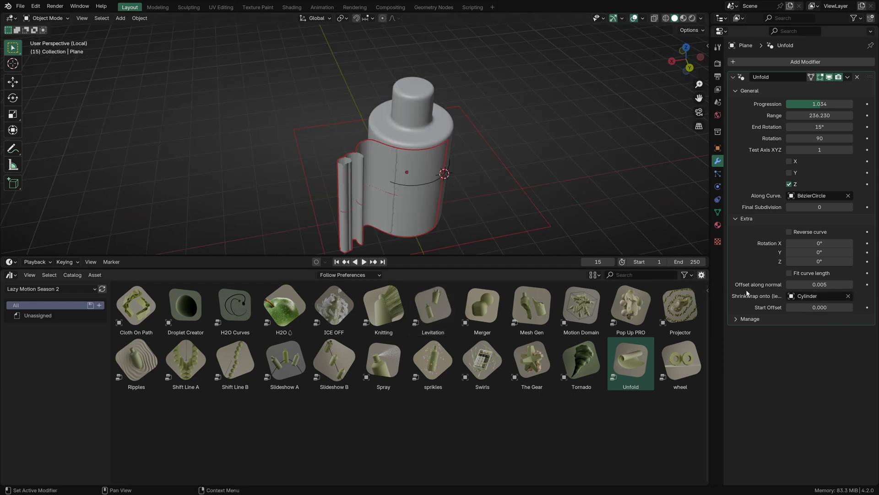
Try a different Start Offset for the unfolding plane, cancel the change and collapse the Extra settings.
drag(802, 305, 760, 305)
right_click(807, 308)
drag(711, 256, 711, 231)
click(749, 223)
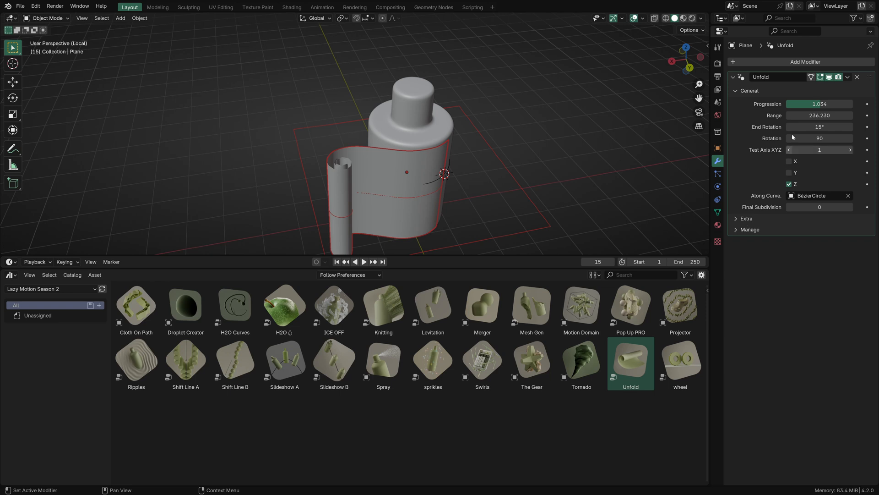
Set Unfold's Progression to 1.149 and delete the extra object, keeping only the bottle's Cylinder.
drag(826, 105, 844, 105)
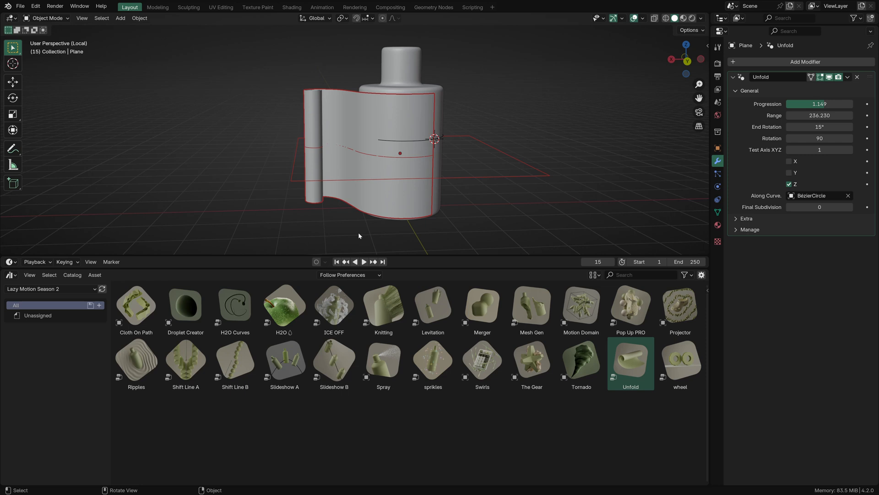
key(x)
click(433, 136)
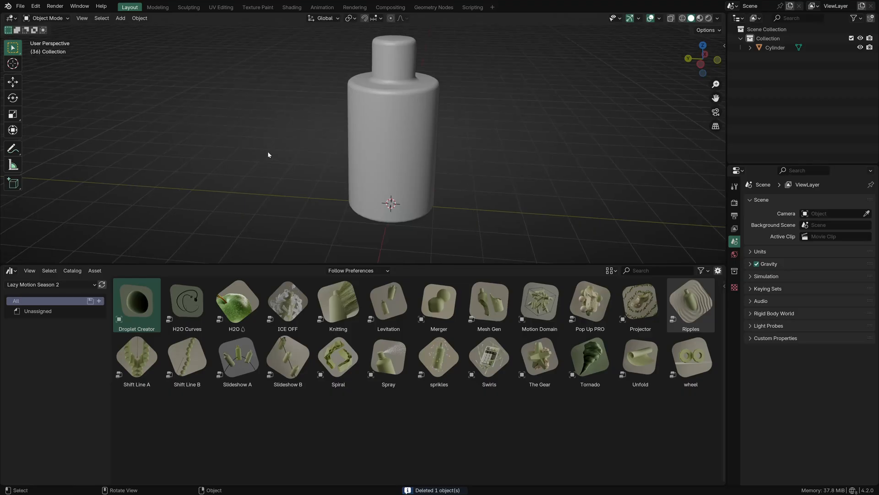
Apply the H2O Curves asset from the Lazy Motion Season 2 library to the bottle.
click(310, 415)
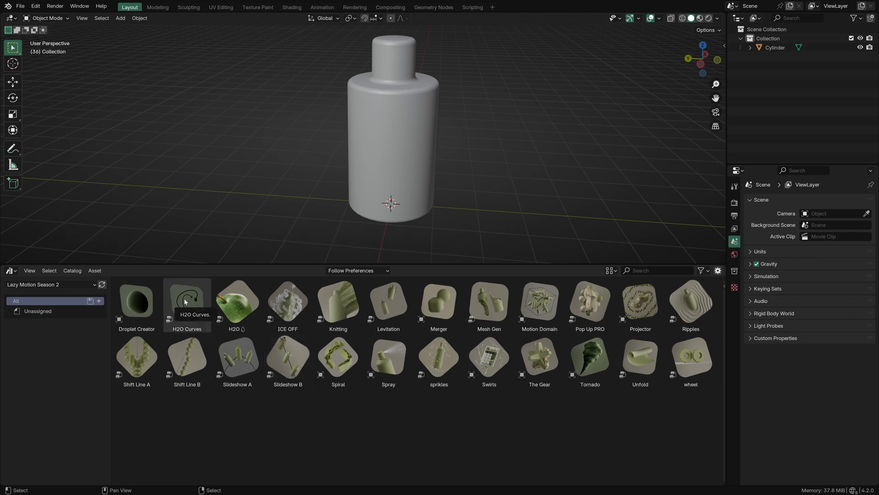
drag(191, 308, 408, 127)
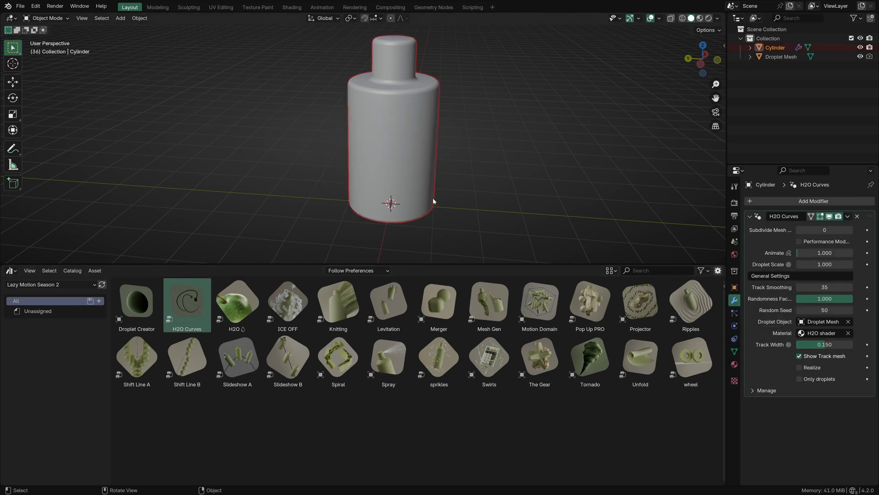
shift+middle_drag(433, 200, 392, 212)
Add a vertex group named 1 to the bottle's Cylinder mesh.
click(734, 352)
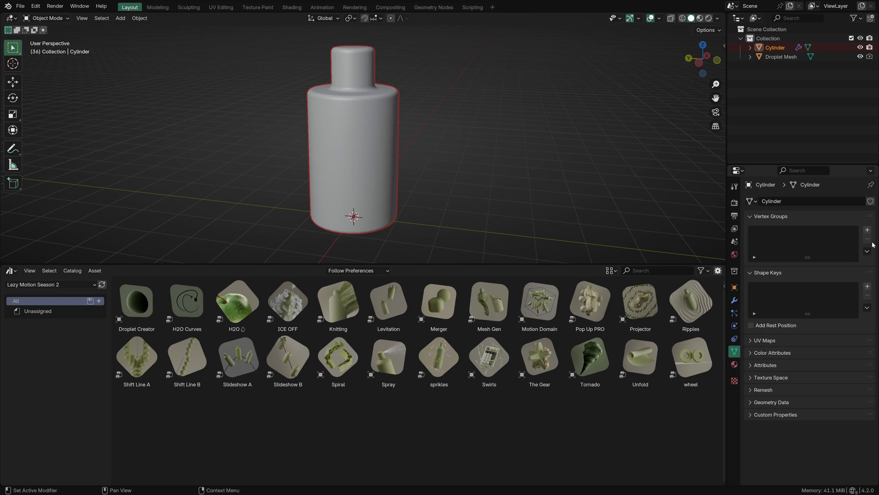
click(868, 229)
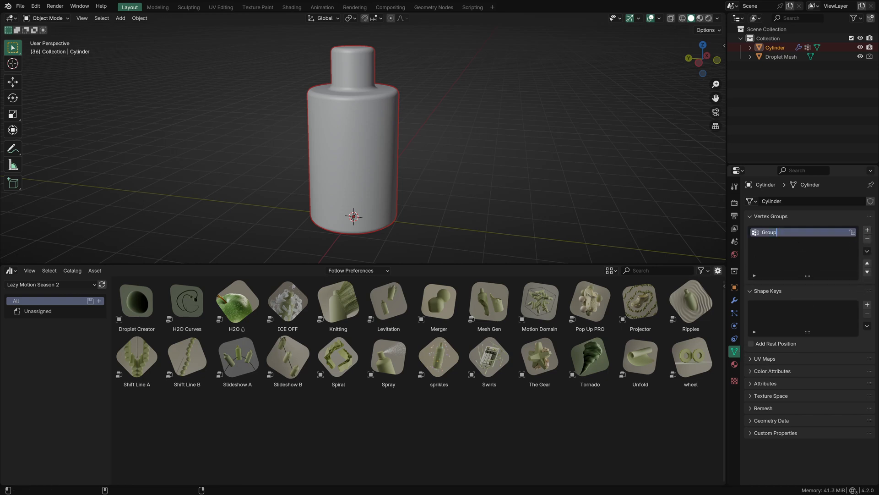
text(1)
In Edit Mode, add a dense set of evenly spaced horizontal loop cuts along the bottle's body without sliding them.
key(Tab)
middle_drag(330, 136, 345, 152)
key(ctrl+r)
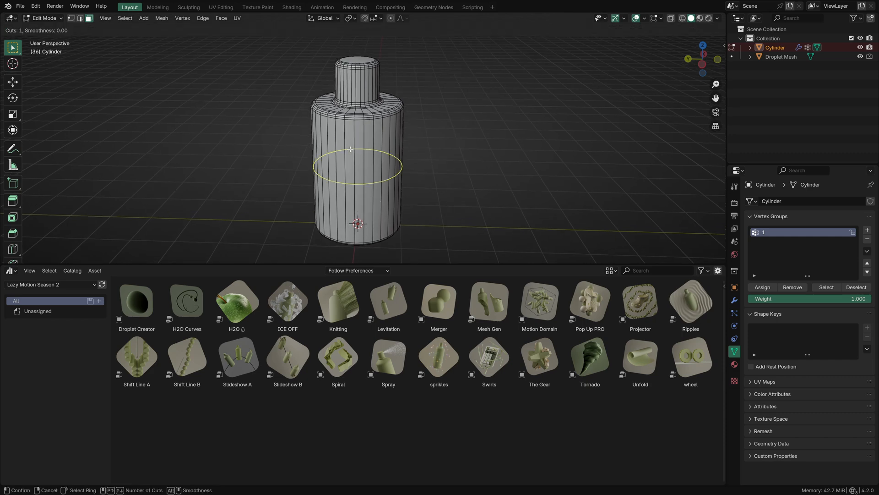
scroll(350, 149, up, 19)
click(350, 149)
right_click(238, 123)
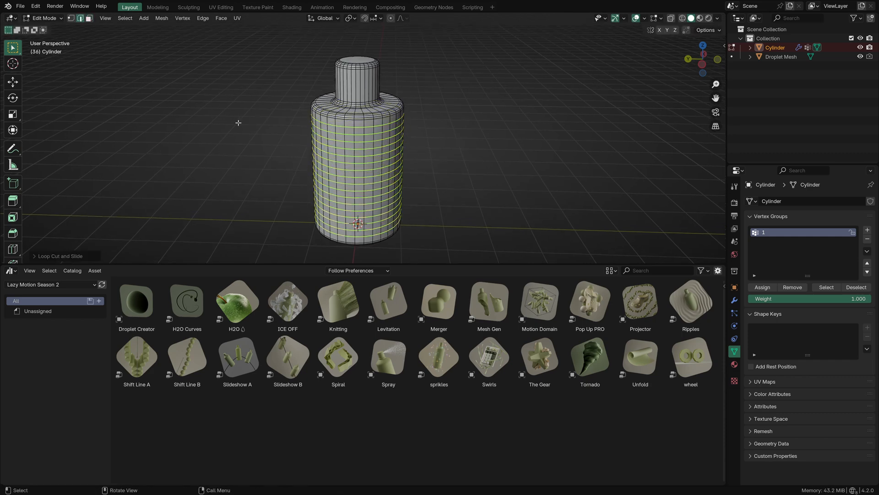
click(238, 123)
Select a zigzag vertex path from the bottle's shoulder down to near its base with Pick Shortest Path.
middle_drag(254, 123, 281, 122)
key(1)
ctrl+middle_drag(316, 201, 321, 155)
ctrl+click(322, 154)
shift+middle_drag(353, 226, 405, 120)
ctrl+click(325, 166)
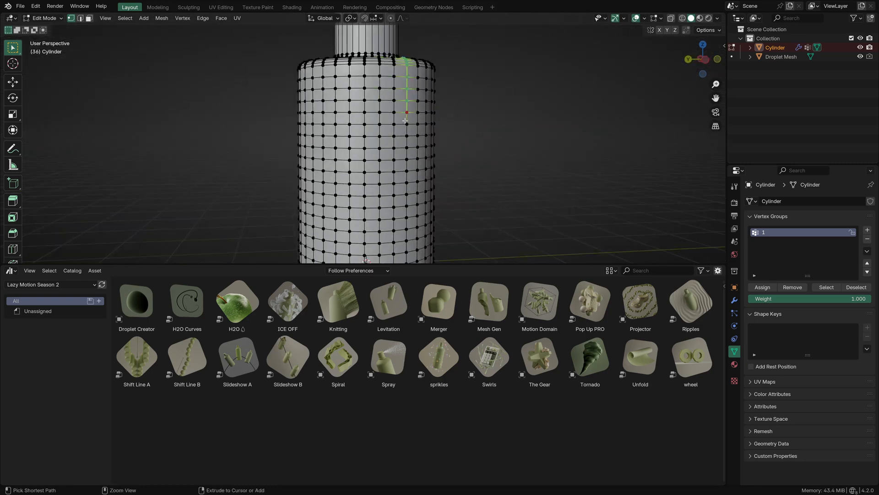
ctrl+click(349, 125)
ctrl+click(415, 170)
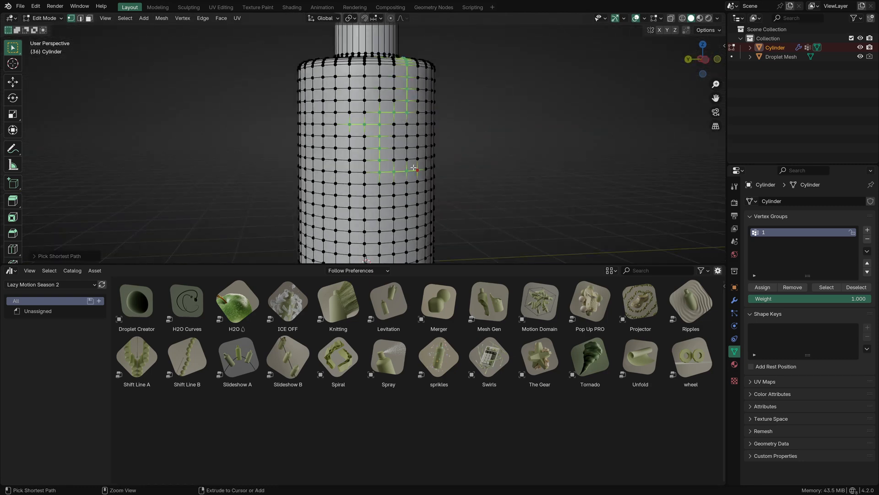
shift+middle_drag(374, 233, 355, 171)
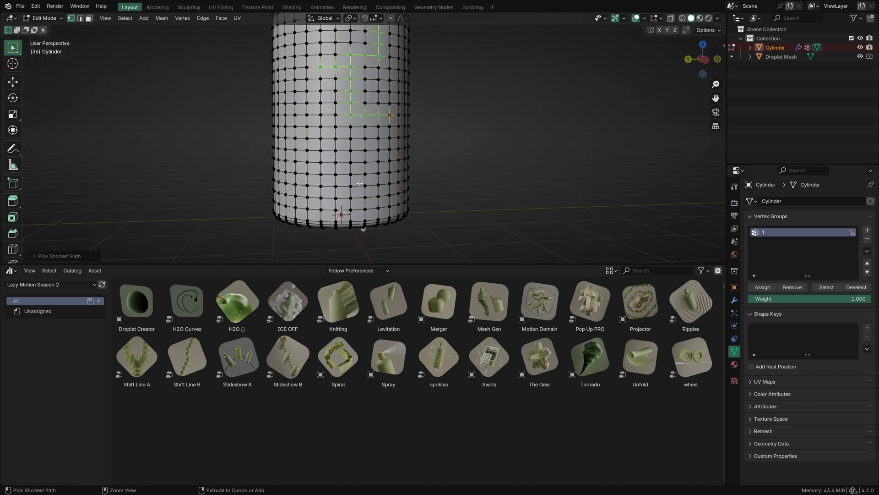
ctrl+click(360, 184)
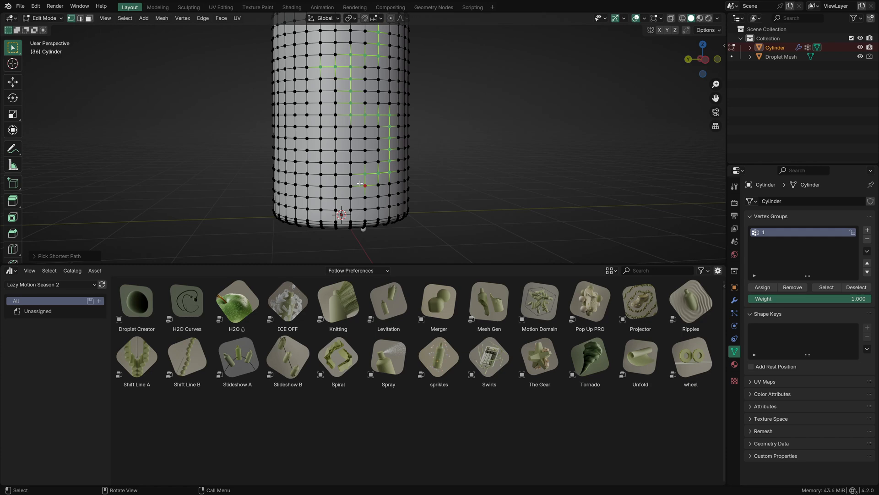
Deselect the path's stray side branch and assign the remaining zigzag edge path to vertex group 1.
middle_drag(393, 175, 382, 203)
scroll(343, 145, up, 5)
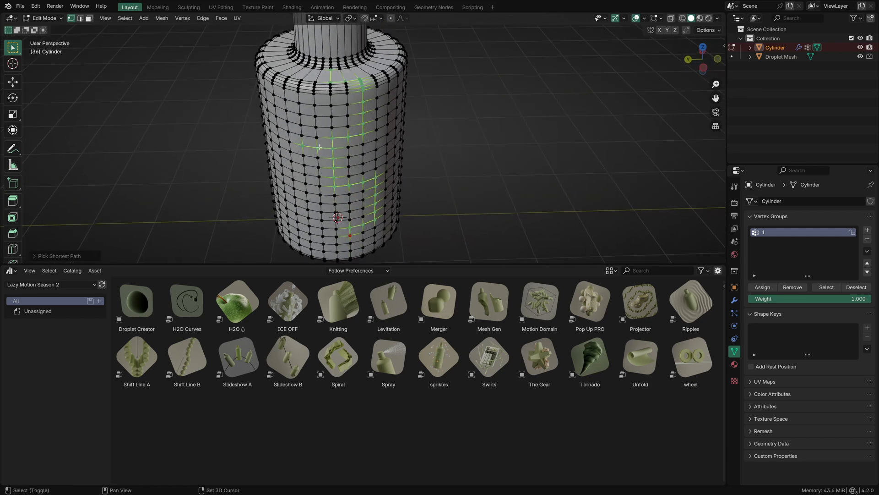
middle_drag(305, 147, 352, 119)
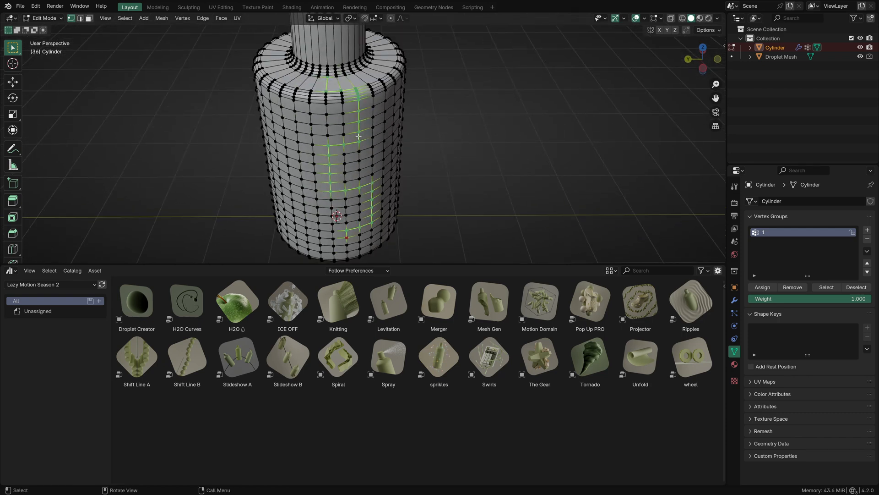
key(2)
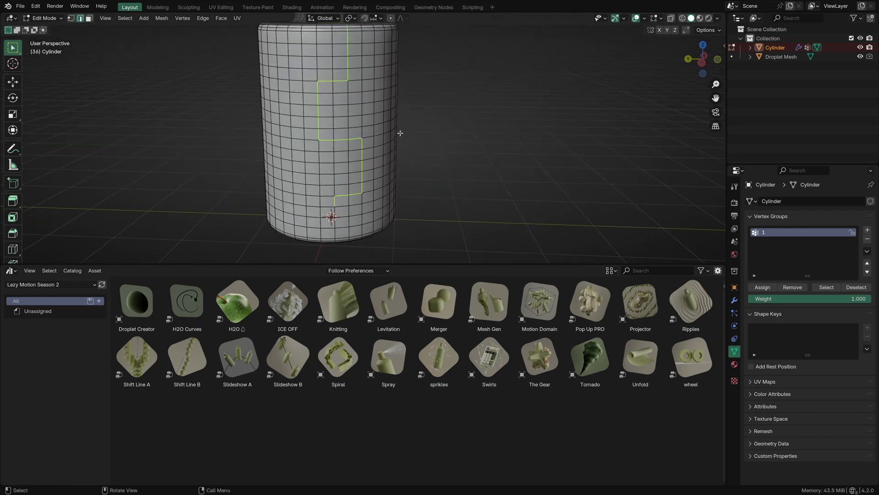
click(762, 288)
key(Tab)
Set the Droplet Scale of the H2O Curves modifier to 1.580.
scroll(364, 87, up, 6)
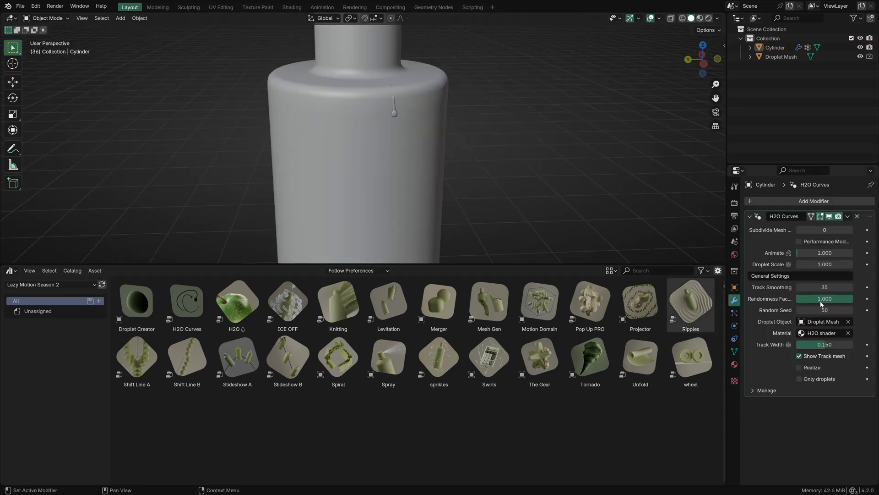
drag(817, 260, 853, 260)
scroll(487, 125, down, 2)
middle_drag(486, 123, 466, 101)
scroll(474, 108, up, 1)
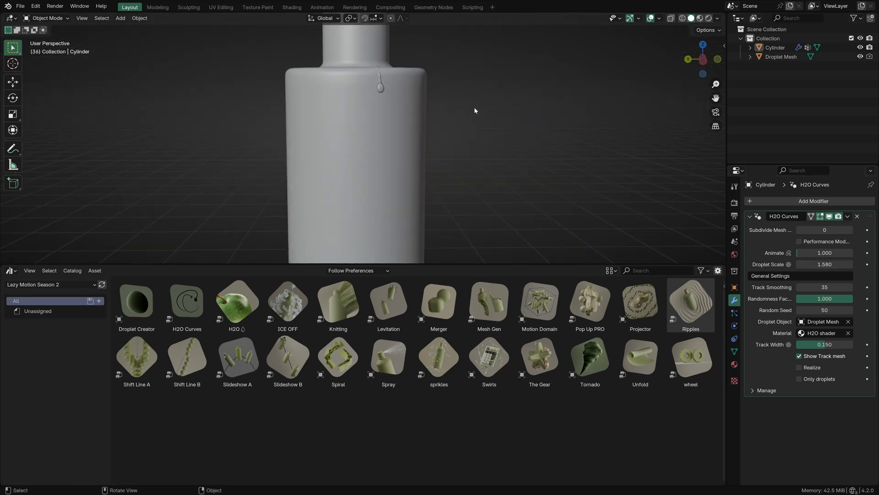
Set H2O Curves' Animate value to 6.238 and show the bottle in Edit Mode to compare the track with the edge path.
scroll(475, 110, down, 5)
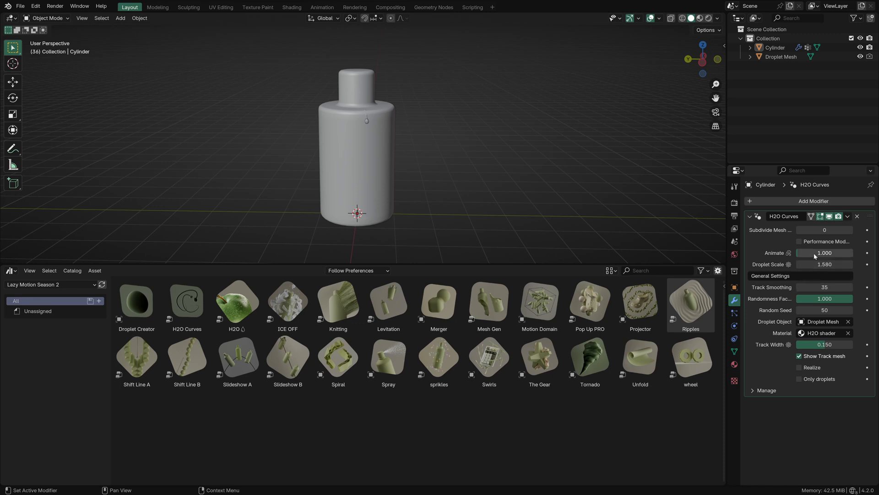
mouse_move(815, 253)
mouse_down()
mouse_move(842, 252)
mouse_move(816, 253)
mouse_move(831, 253)
mouse_up()
scroll(513, 178, up, 1)
key(Tab)
scroll(498, 99, up, 3)
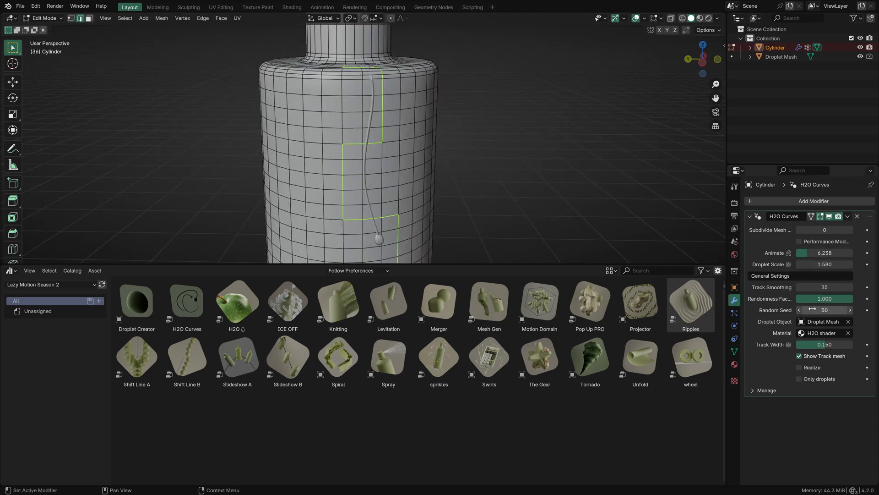
Lower Track Smoothing to 8 so the droplet track follows the zigzag edge path more closely.
mouse_move(807, 289)
mouse_down()
mouse_move(779, 289)
mouse_move(801, 288)
mouse_up()
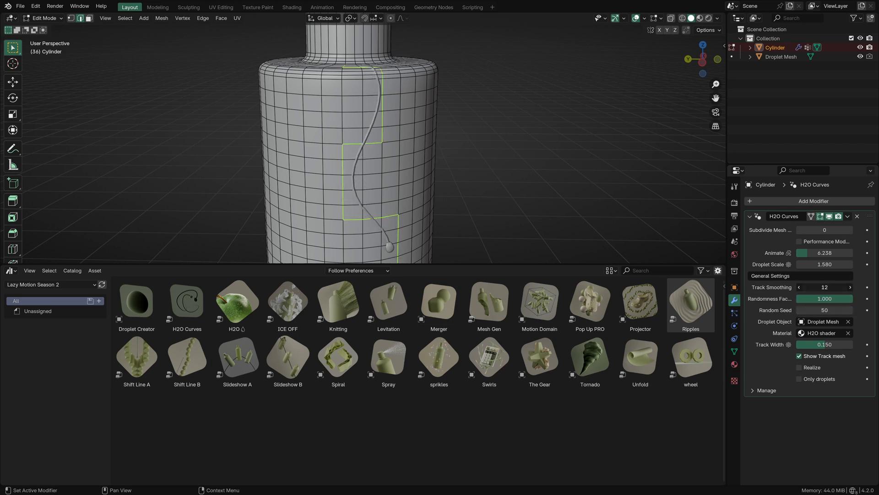
drag(825, 287, 807, 287)
key(Tab)
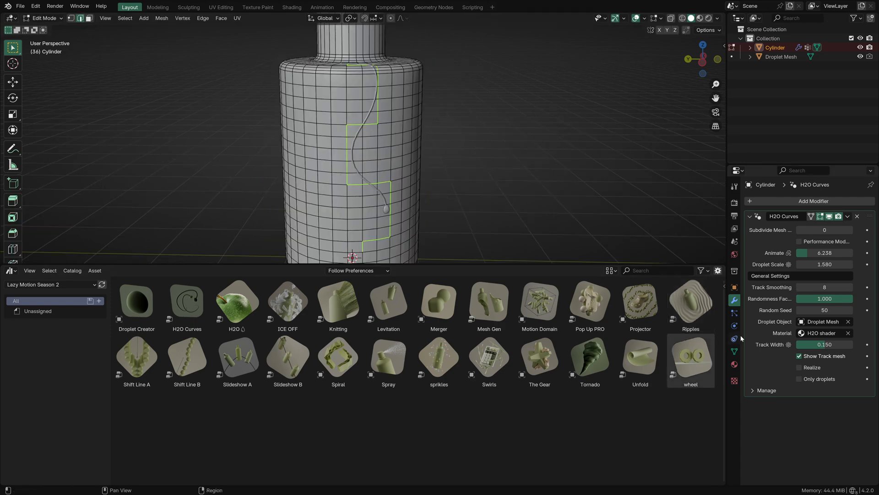
Add a second vertex group named 2 to the bottle mesh.
click(735, 351)
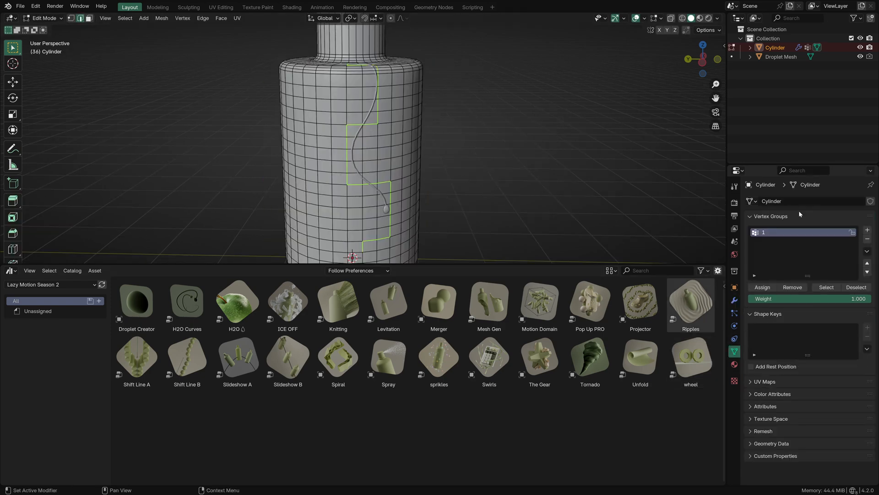
click(868, 229)
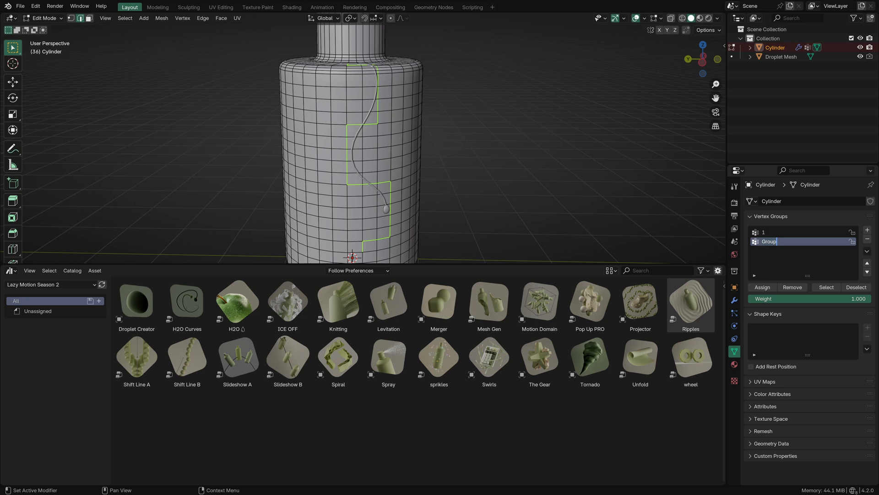
text(2)
key(Return)
scroll(472, 151, down, 2)
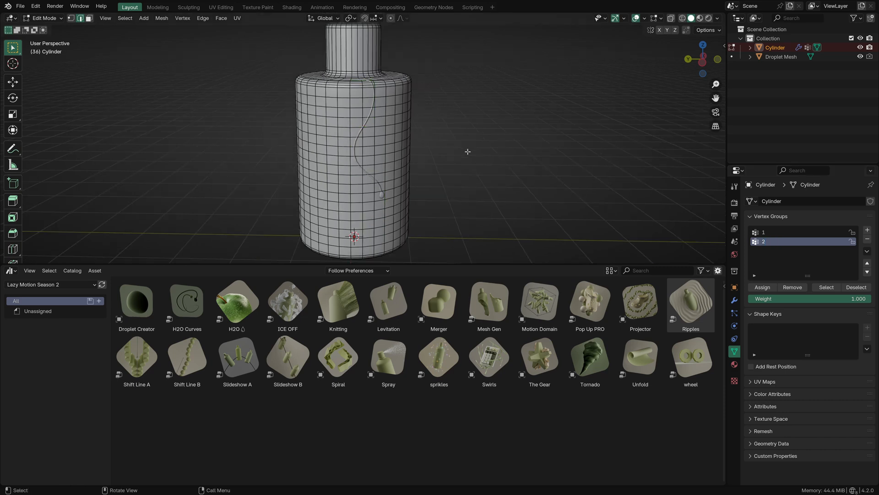
Try assigning the zigzag edge path to vertex group 2, remove it from that group and return to Object Mode.
scroll(462, 149, up, 3)
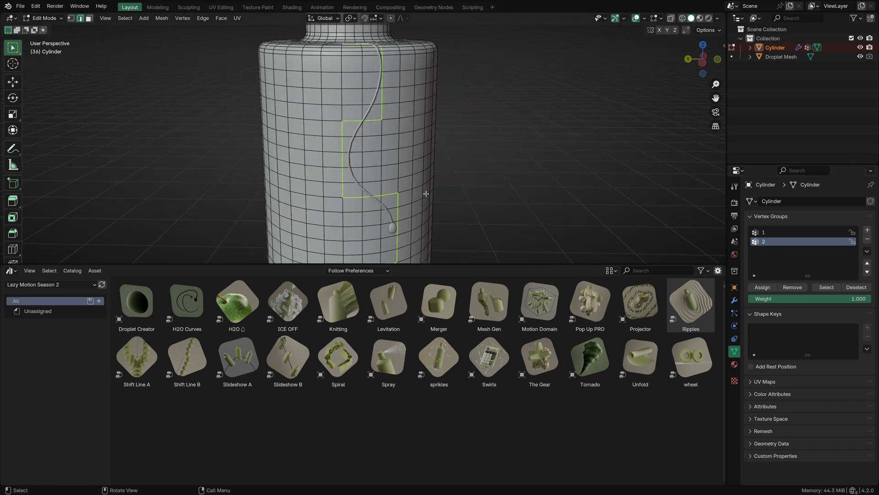
click(763, 287)
scroll(609, 211, down, 2)
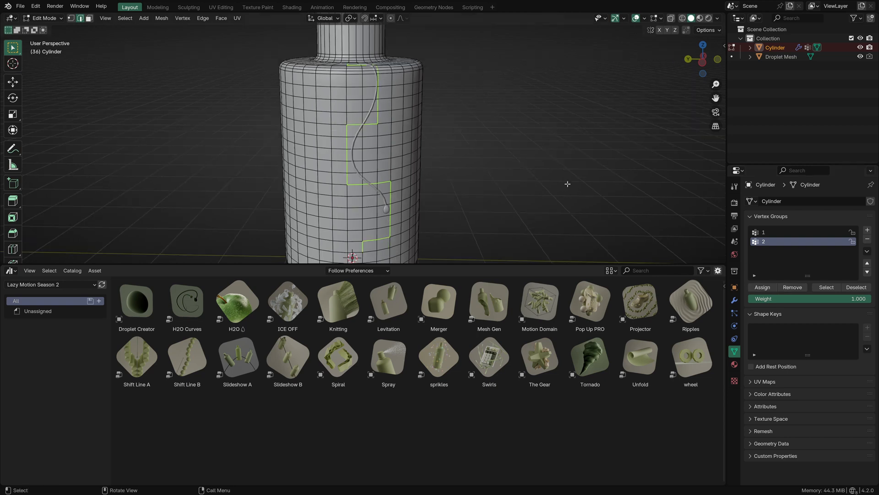
click(769, 287)
scroll(502, 114, down, 2)
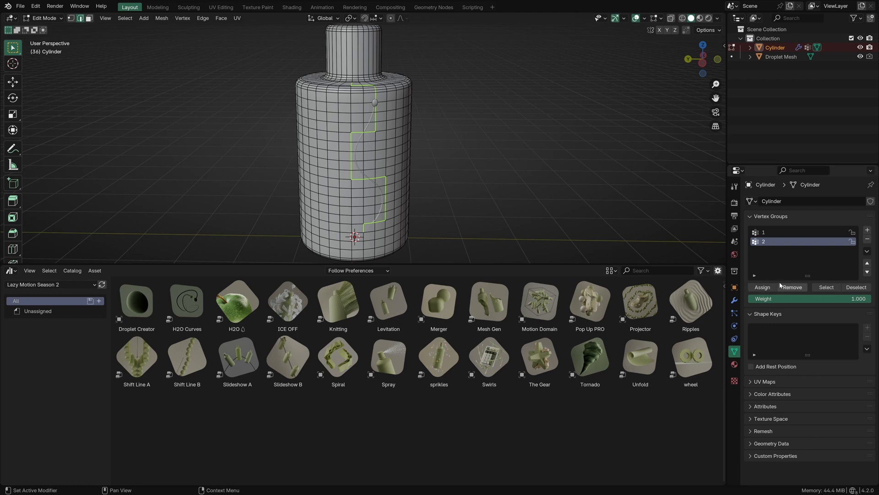
click(792, 287)
key(Tab)
scroll(344, 151, down, 2)
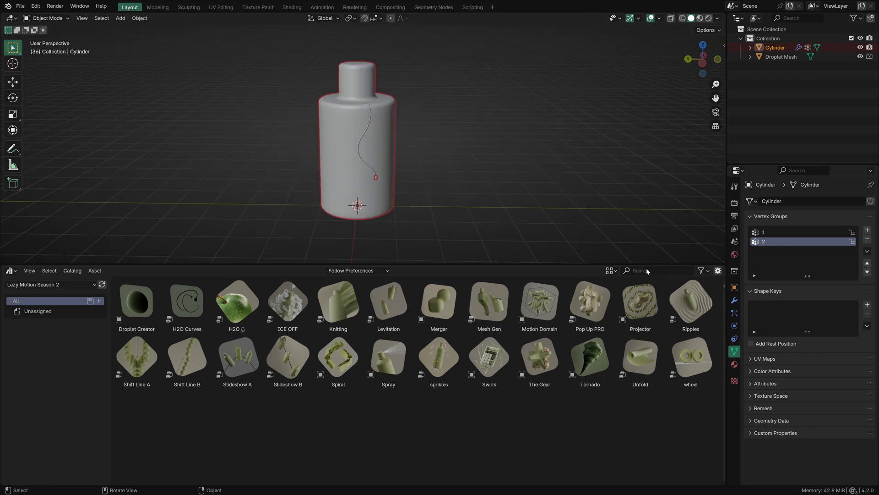
Remove the H2O Curves modifier from the bottle and deselect it.
click(734, 300)
scroll(521, 136, up, 1)
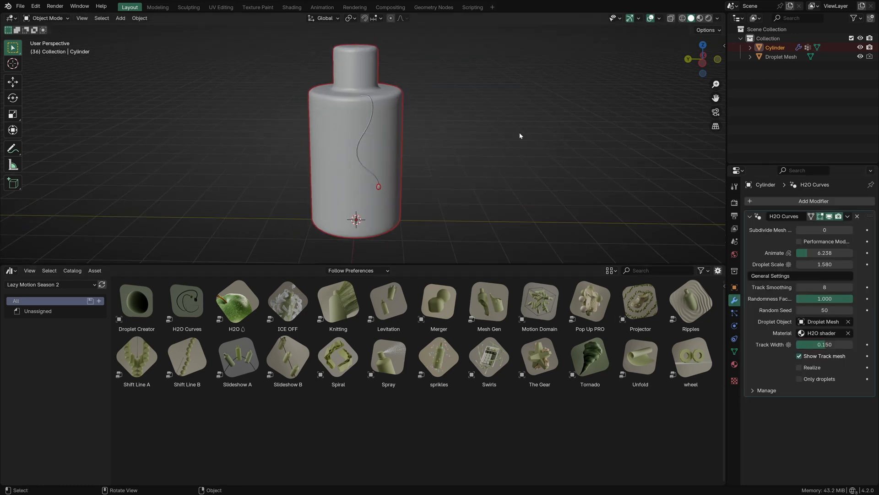
click(857, 216)
click(499, 181)
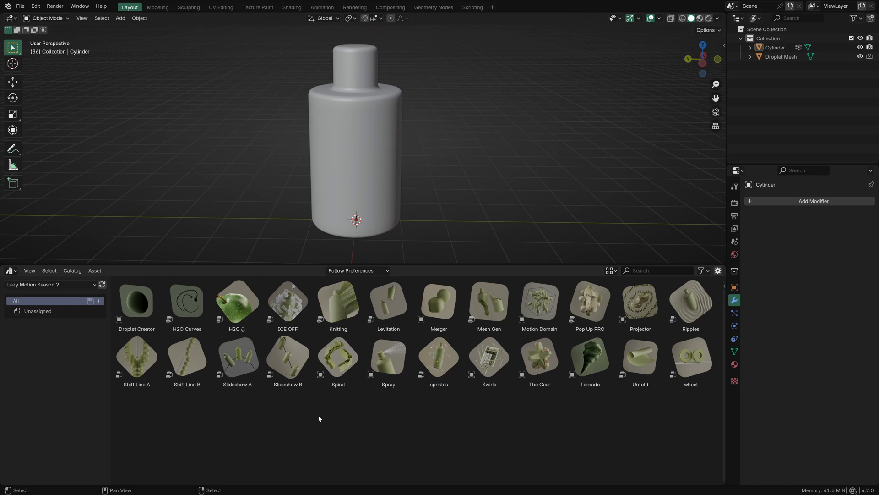
Apply the H2O droplet asset from the asset library to the bottle.
drag(249, 320, 354, 143)
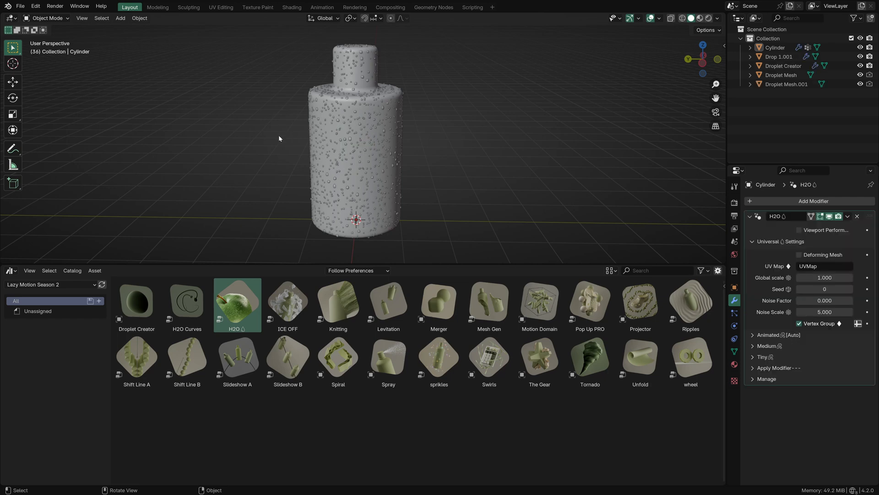
scroll(247, 118, up, 2)
middle_drag(278, 135, 294, 155)
scroll(241, 113, down, 1)
Play the animation to examine how the H2O droplets behave on the bottle, and stop playback.
key(space)
scroll(257, 165, up, 1)
shift+middle_drag(315, 166, 351, 189)
key(space)
scroll(419, 194, down, 1)
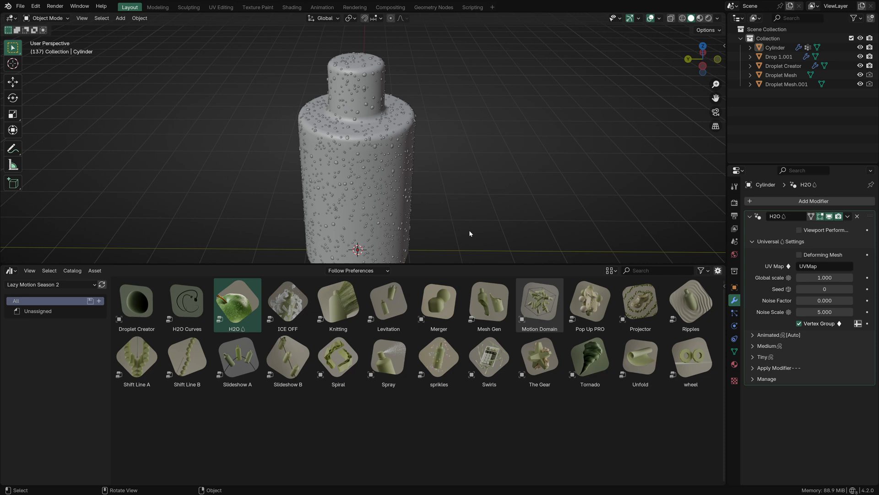
Remove the H2O modifier from the bottle and open the bottle's mesh in Edit Mode.
click(857, 216)
scroll(458, 229, down, 2)
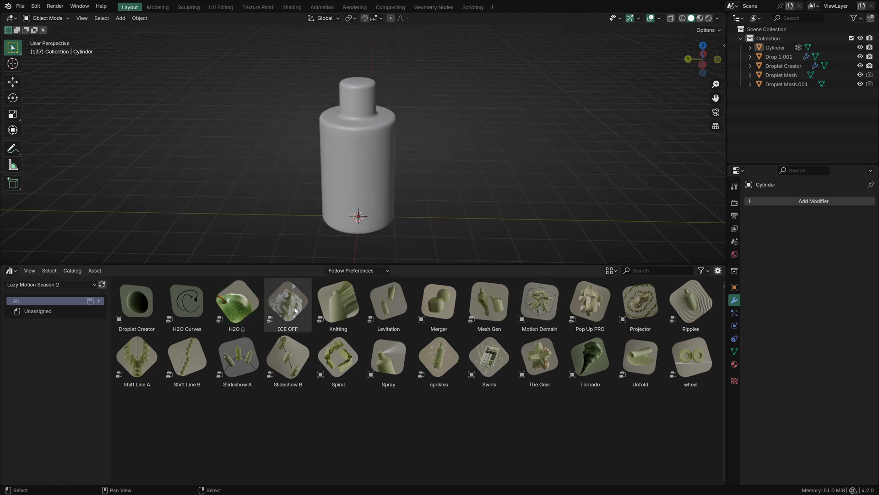
middle_drag(359, 172, 364, 141)
click(365, 162)
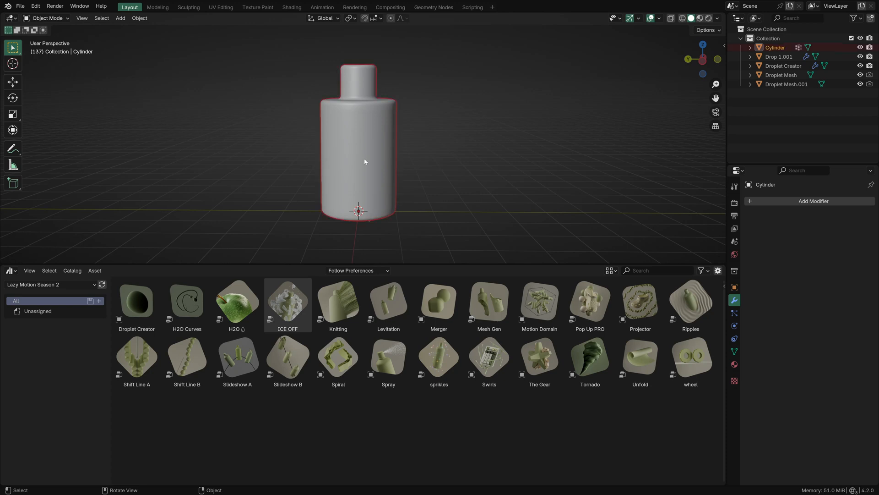
key(Tab)
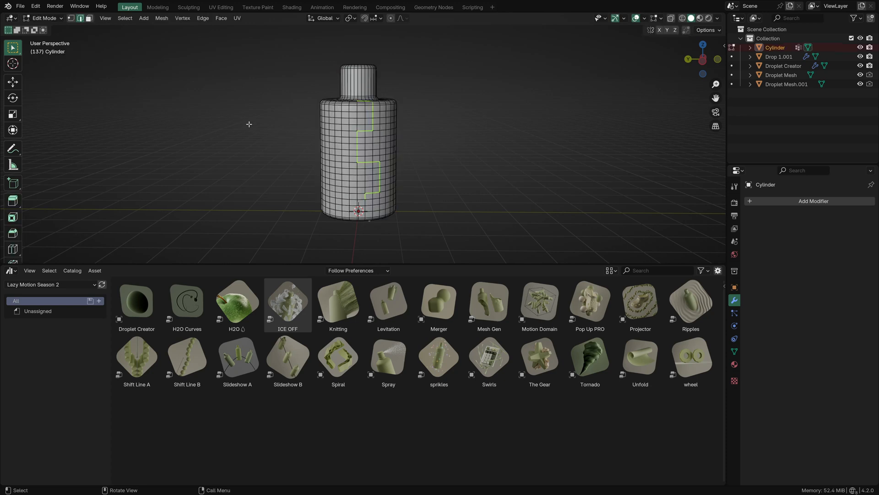
Add four evenly spaced loop cuts around the bottle's neck.
scroll(248, 130, up, 2)
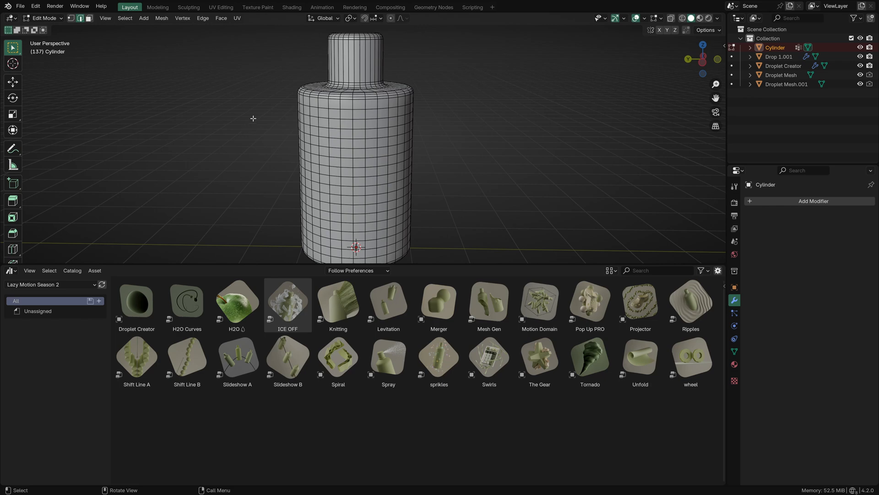
middle_drag(253, 118, 252, 143)
key(ctrl+r)
scroll(356, 102, up, 3)
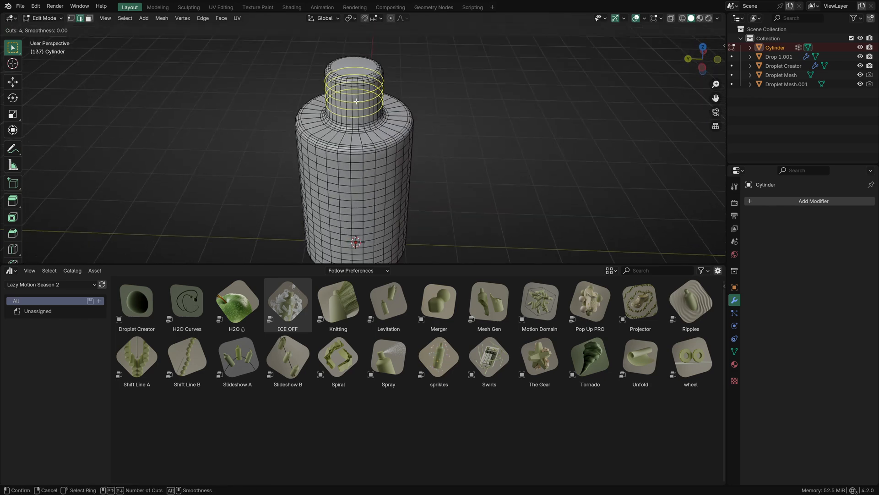
click(357, 101)
right_click(357, 101)
middle_drag(356, 101, 351, 108)
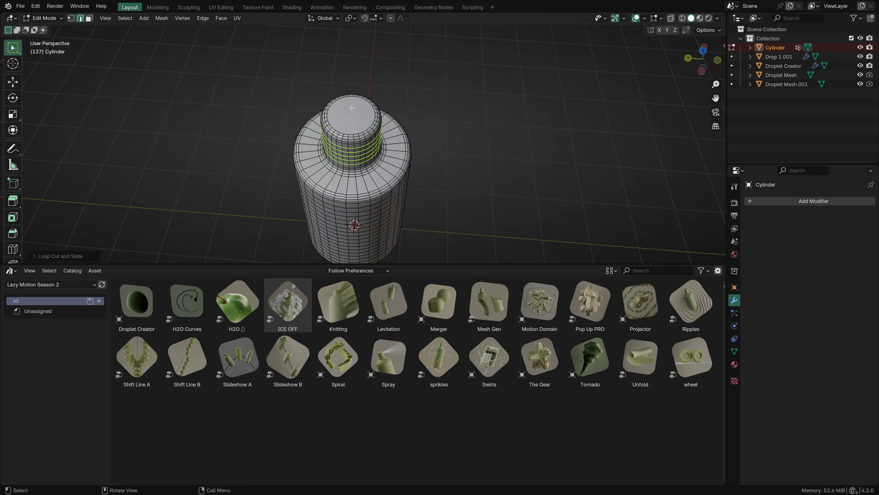
Inset the flat face on top of the bottle's neck and merge the inner face at its center.
key(3)
click(356, 117)
key(i)
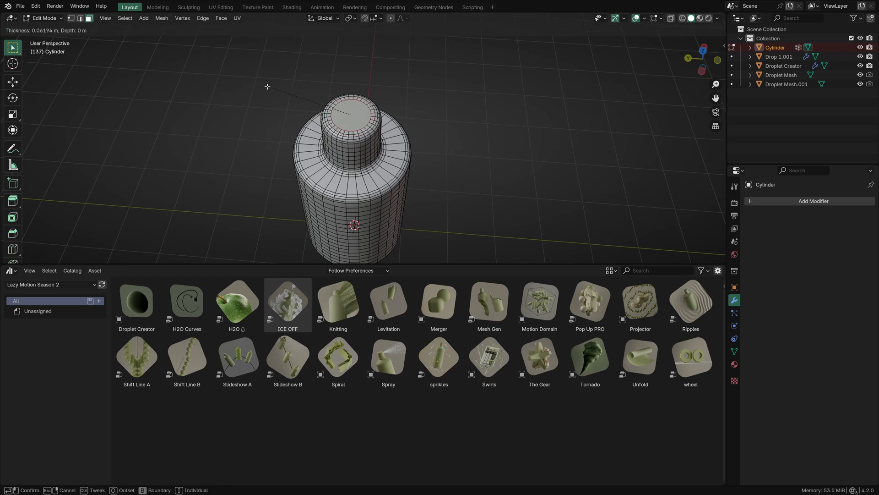
click(273, 88)
key(m)
key(a)
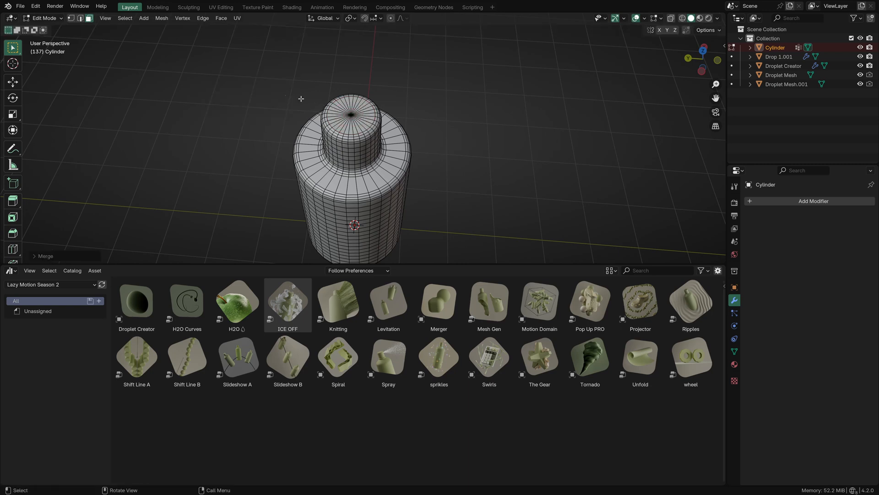
Select the edge loop around the cap's top face and scale it inward toward the center.
scroll(302, 102, up, 2)
alt+click(305, 105)
key(2)
alt+click(304, 106)
key(s)
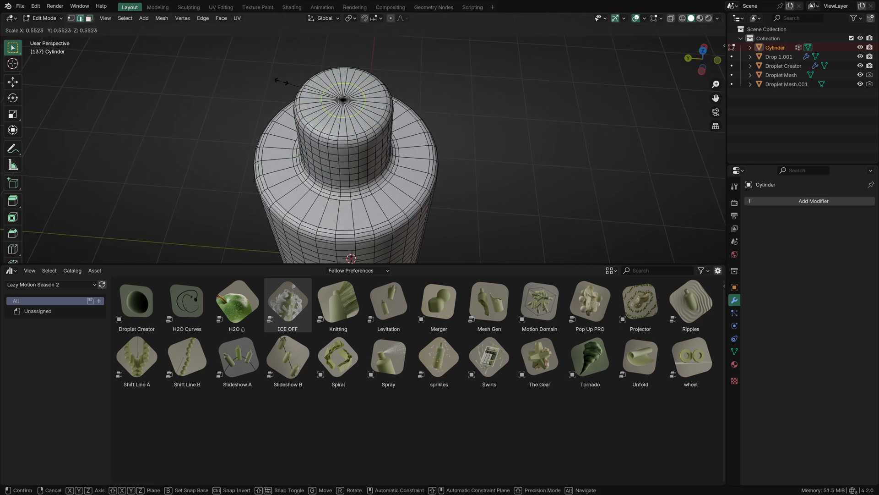
click(310, 94)
Add two loop cuts between the inner ring and the rim on the cap's top.
key(ctrl+r)
scroll(313, 95, up, 1)
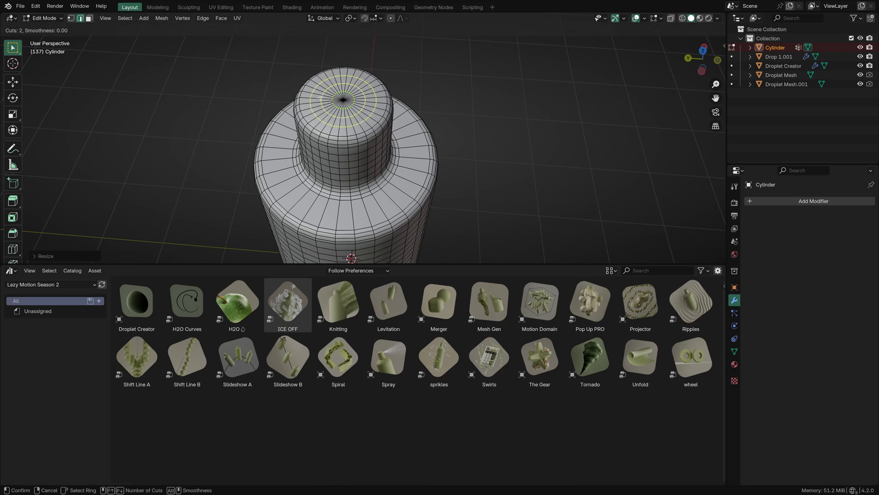
click(313, 95)
scroll(349, 219, down, 2)
Add two loop cuts across the bottle's shoulder surface.
middle_drag(349, 219, 369, 115)
scroll(357, 197, up, 1)
key(ctrl+r)
scroll(366, 163, up, 1)
click(366, 162)
scroll(373, 223, down, 3)
Inset the bottle's bottom face twice toward the middle and merge the innermost face at its center.
scroll(369, 115, up, 2)
key(3)
click(344, 123)
key(i)
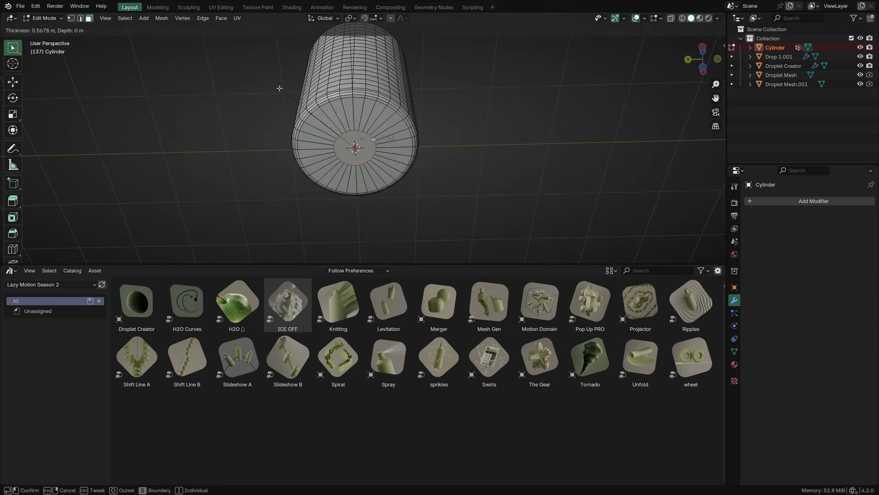
click(281, 95)
key(i)
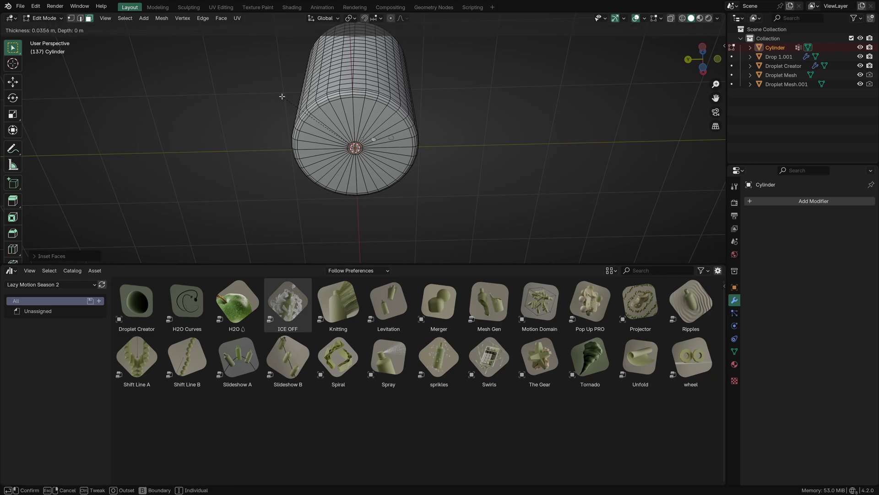
click(283, 96)
key(m)
click(343, 129)
Return to Object Mode, deselect the bottle, and apply the ICE OFF asset to it from the asset library.
key(2)
middle_drag(236, 87, 257, 180)
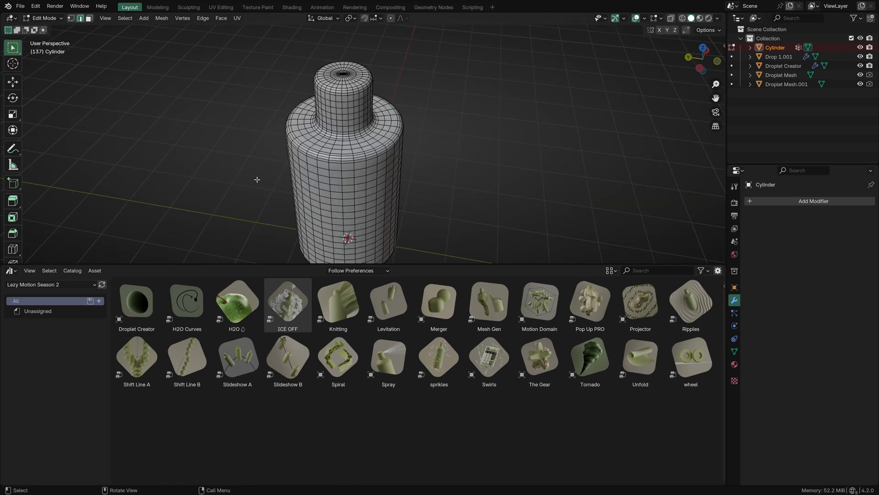
key(Tab)
scroll(285, 178, down, 2)
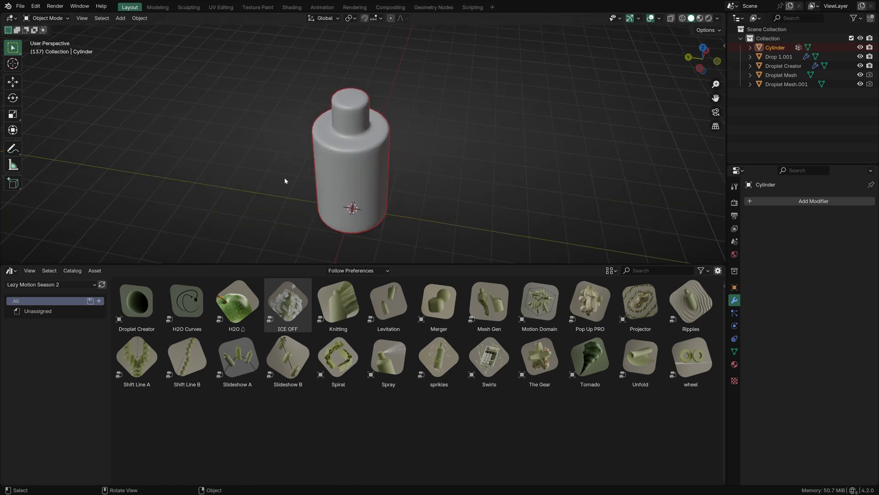
click(258, 220)
drag(289, 318, 347, 156)
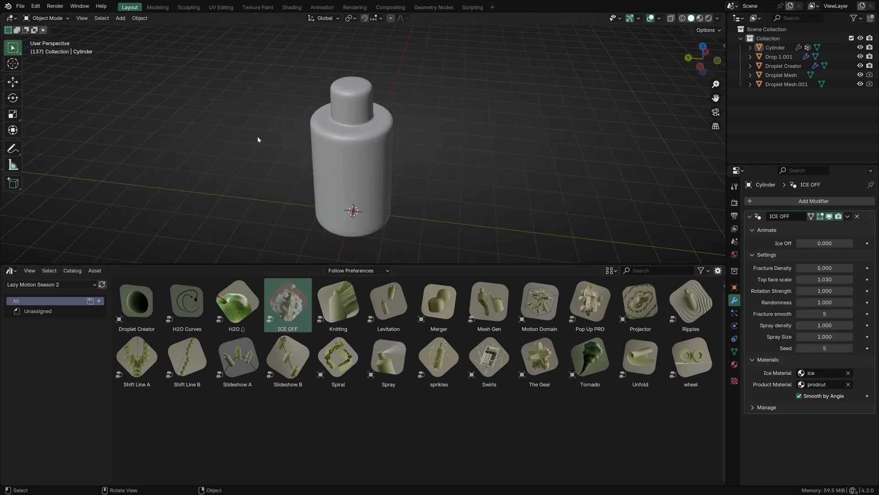
middle_drag(258, 137, 259, 133)
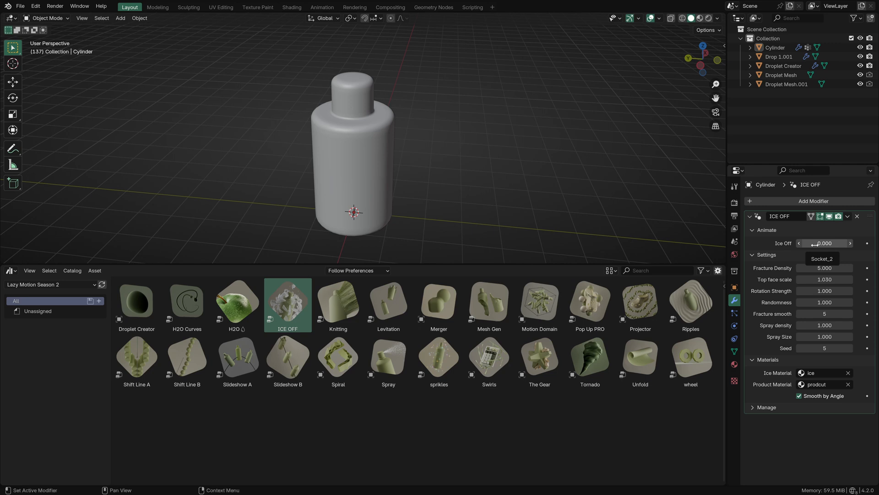
Set Ice Off to about 0.473 and switch the viewport to Material Preview shading.
mouse_move(814, 244)
mouse_down()
mouse_move(852, 244)
mouse_move(822, 244)
mouse_move(832, 244)
mouse_up()
key(z)
click(432, 232)
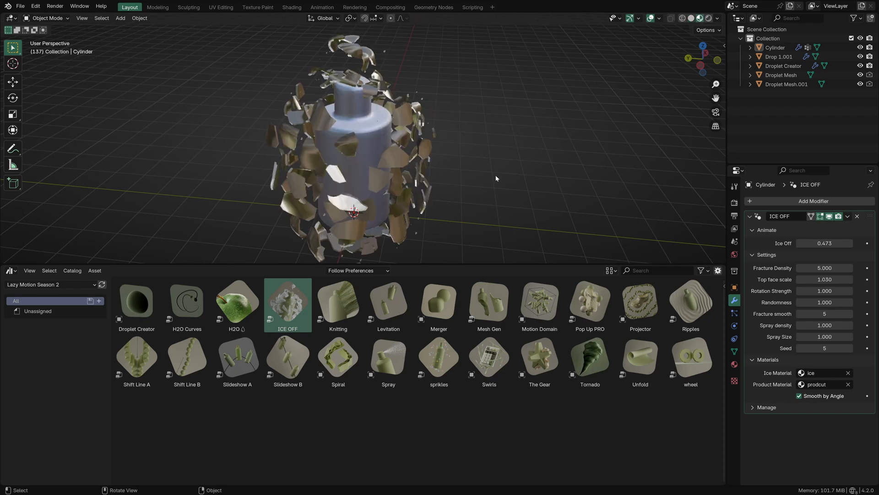
middle_drag(496, 178, 458, 174)
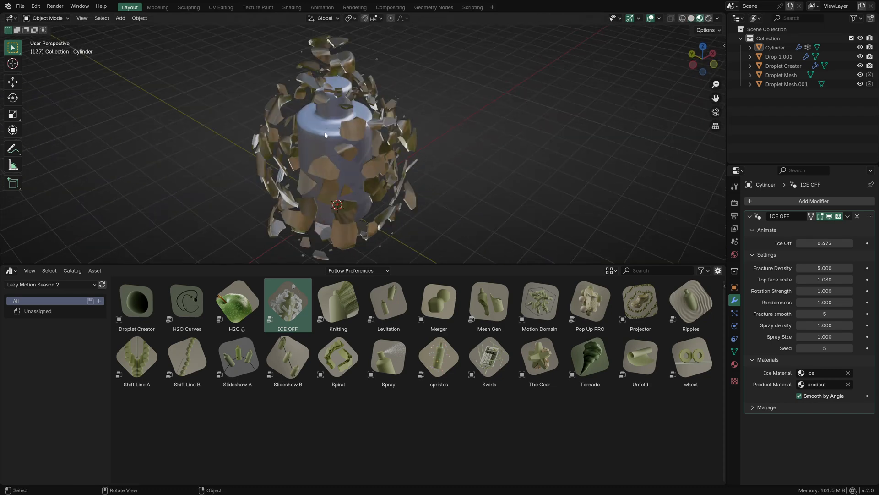
Clear the Product Material from the ICE OFF modifier and view the bottle inside the ice fragments.
click(849, 385)
middle_drag(455, 201, 583, 166)
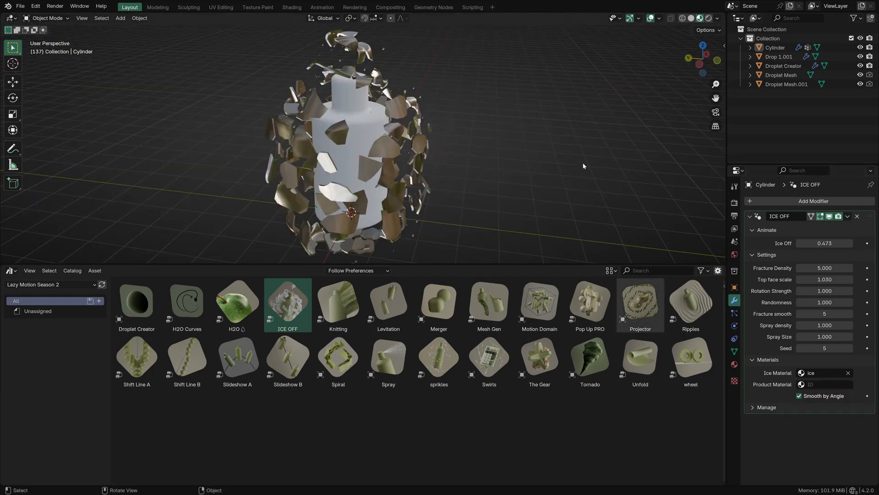
scroll(568, 163, down, 1)
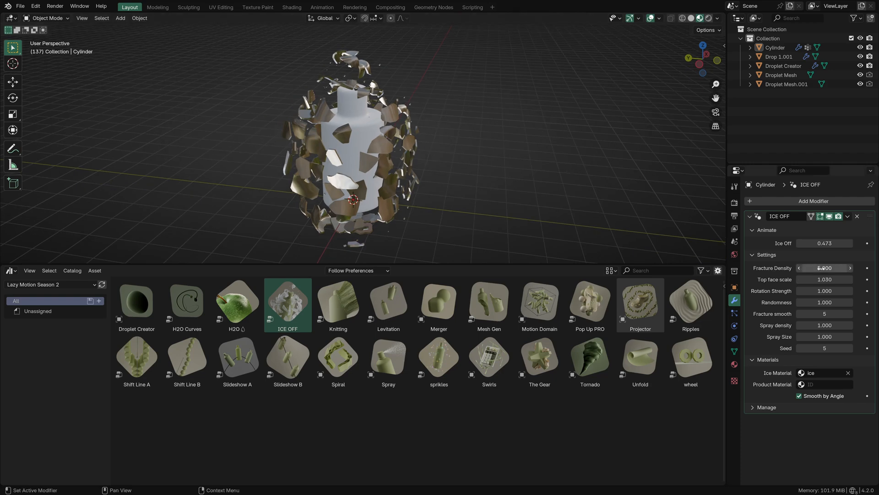
Try raising the Fracture Density to about 8.990, then cancel the change.
drag(825, 268, 874, 268)
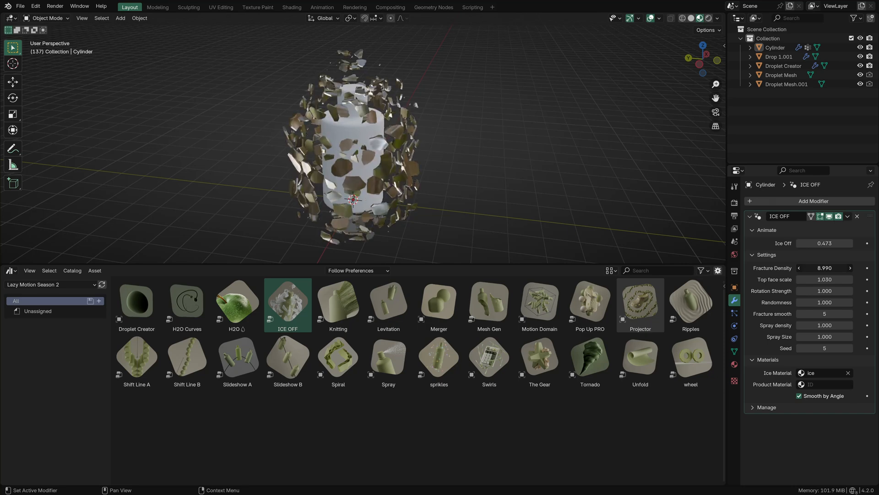
right_click(825, 268)
scroll(412, 120, up, 2)
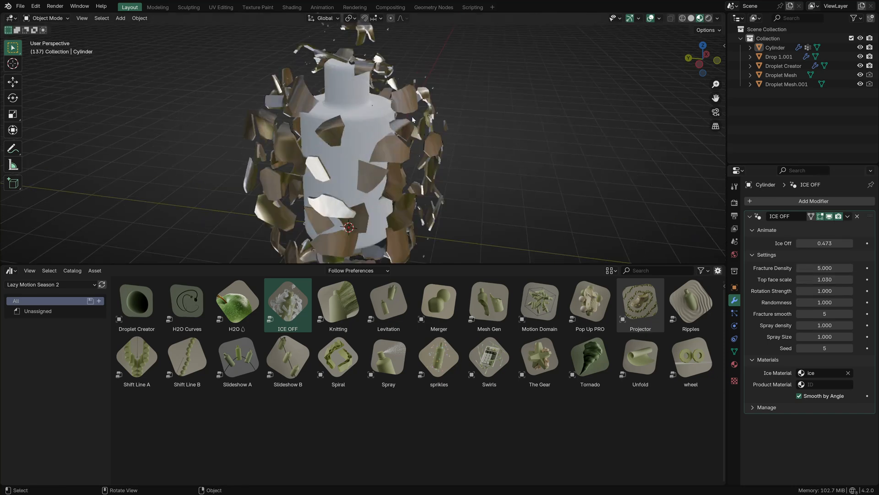
Lower Ice Off to about 0.009 and examine the cracks around the bottle's shoulder up close.
drag(825, 243, 796, 243)
scroll(395, 128, up, 2)
middle_drag(394, 127, 474, 153)
scroll(474, 153, up, 5)
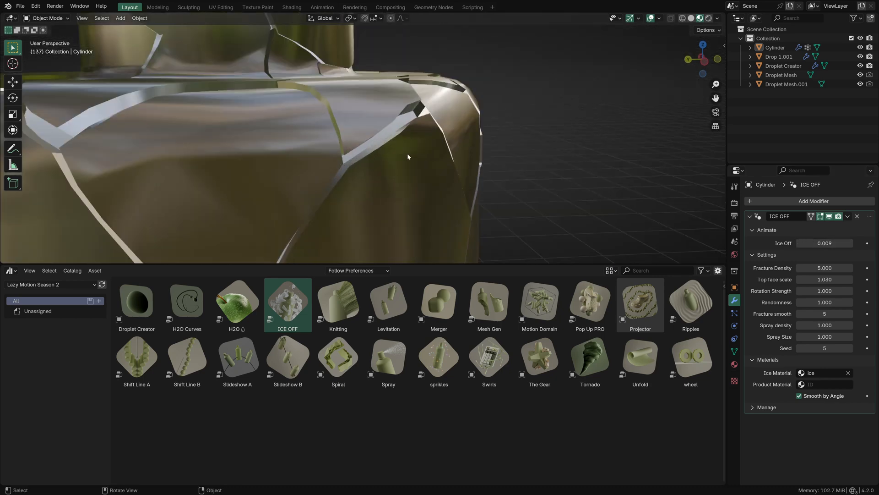
scroll(407, 156, down, 4)
middle_drag(413, 140, 400, 167)
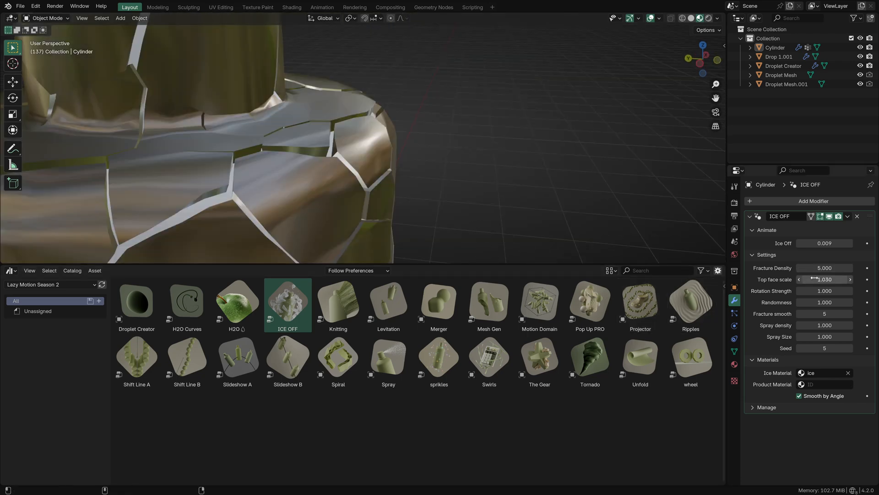
Try reducing the Top face scale of the ice fragments, and undo it.
drag(825, 279, 774, 279)
key(ctrl+z)
Switch the viewport to Solid shading without the wireframe display.
key(shift+z)
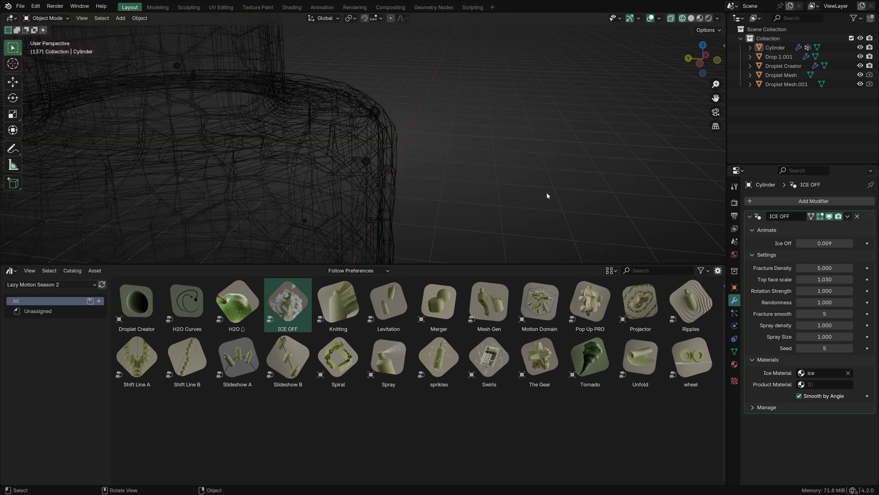
key(shift+z)
click(691, 18)
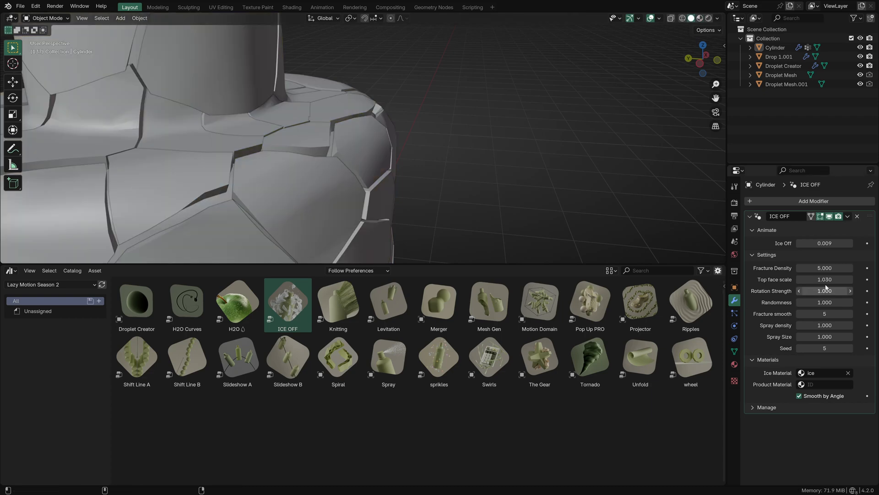
Try a lower Top face scale again in Solid shading, and undo the change.
drag(819, 280, 796, 280)
key(ctrl+z)
Frame the whole bottle and set Ice Off to about 0.329.
scroll(415, 134, down, 10)
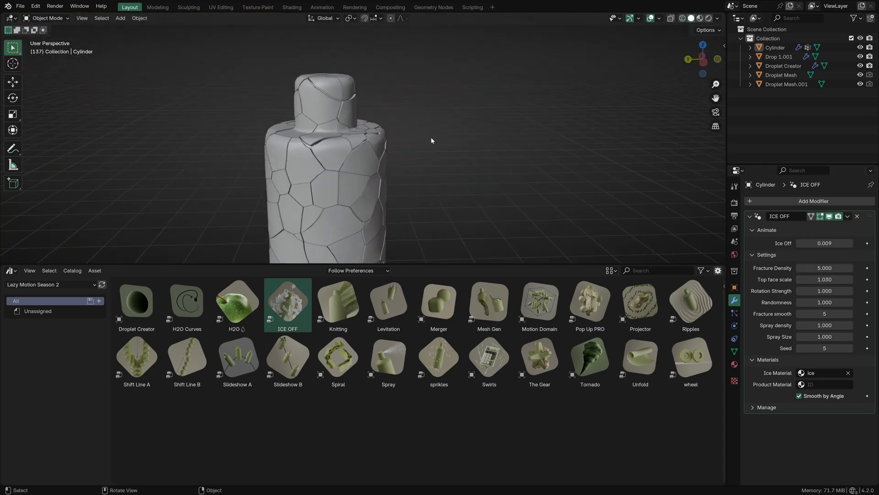
shift+middle_drag(456, 201, 474, 191)
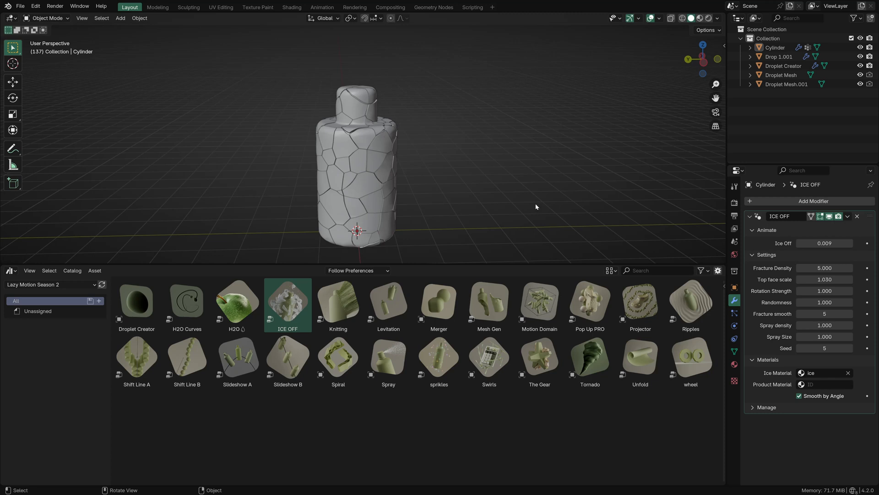
mouse_move(825, 242)
mouse_down()
mouse_move(852, 243)
mouse_move(825, 243)
mouse_up()
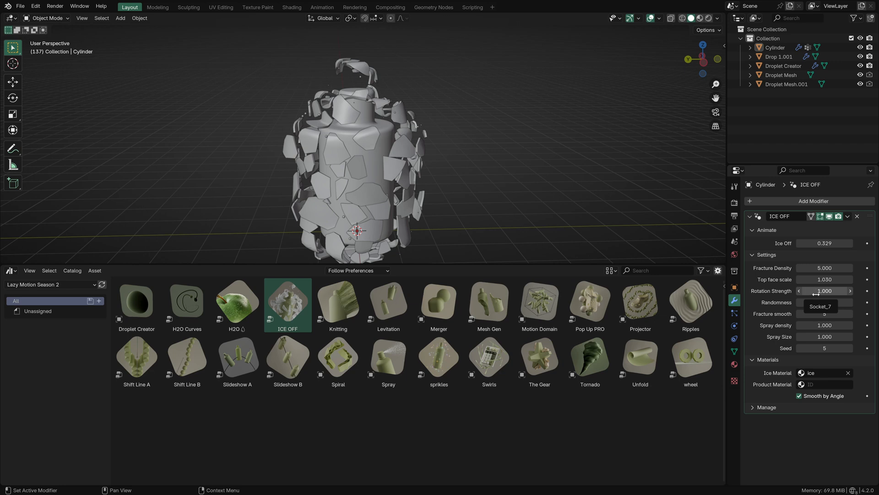
Try Rotation Strength values of about 6.730 and 0.880 while scrubbing Ice Off, then restore both settings.
drag(816, 292, 864, 291)
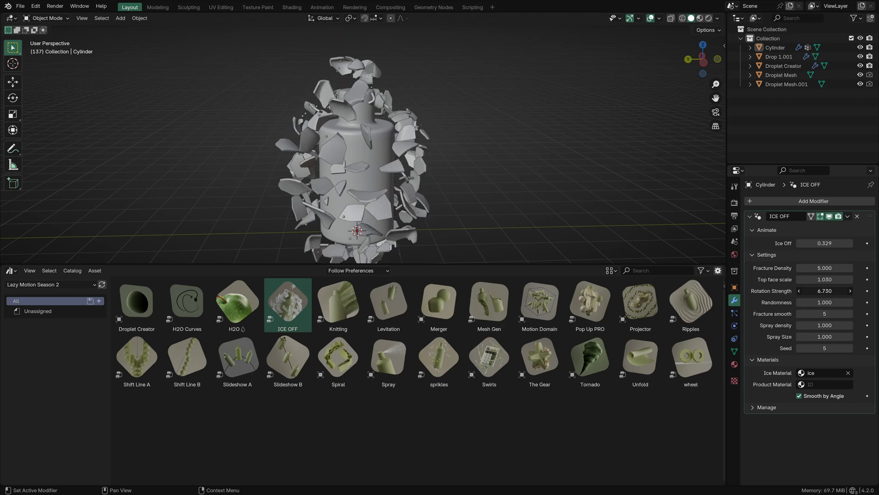
mouse_move(824, 243)
mouse_down()
mouse_move(853, 243)
mouse_move(817, 242)
mouse_up()
key(BackSpace)
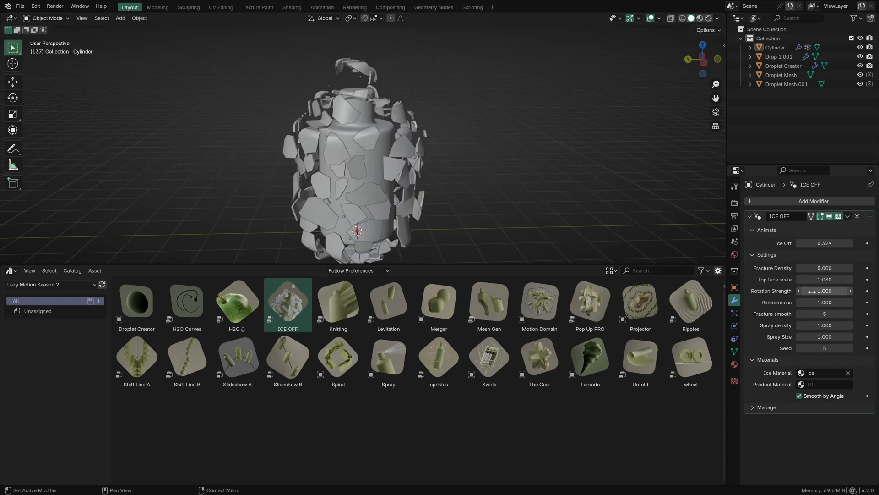
drag(815, 292, 816, 292)
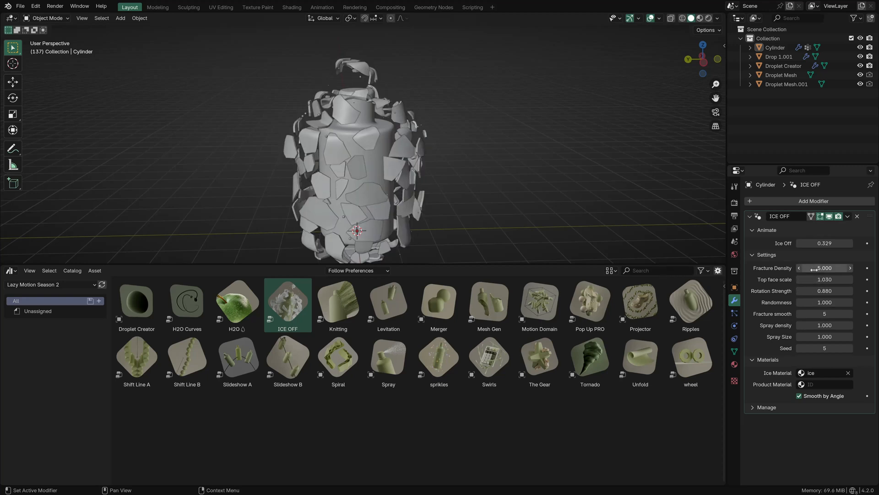
mouse_move(818, 243)
mouse_down()
mouse_move(843, 243)
mouse_move(810, 243)
mouse_move(818, 243)
mouse_up()
key(BackSpace)
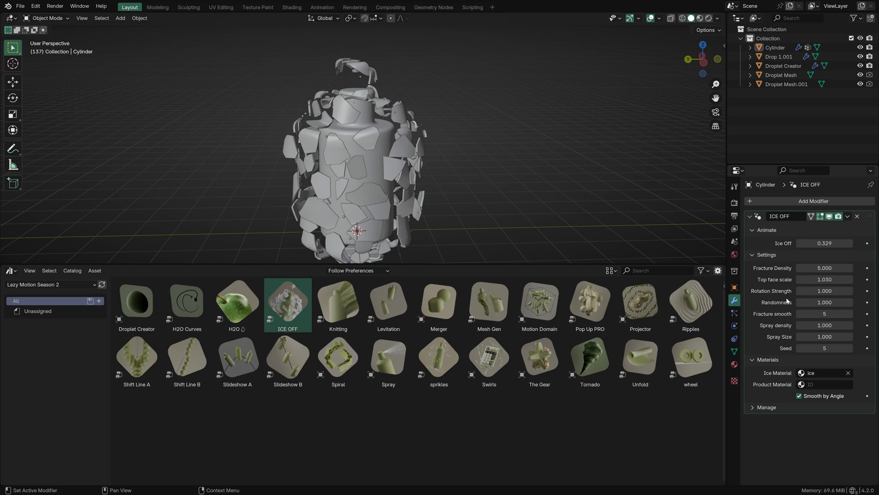
Try higher Randomness and Fracture smooth values on the ice fragments, cancelling each change.
drag(812, 302, 836, 302)
right_click(813, 302)
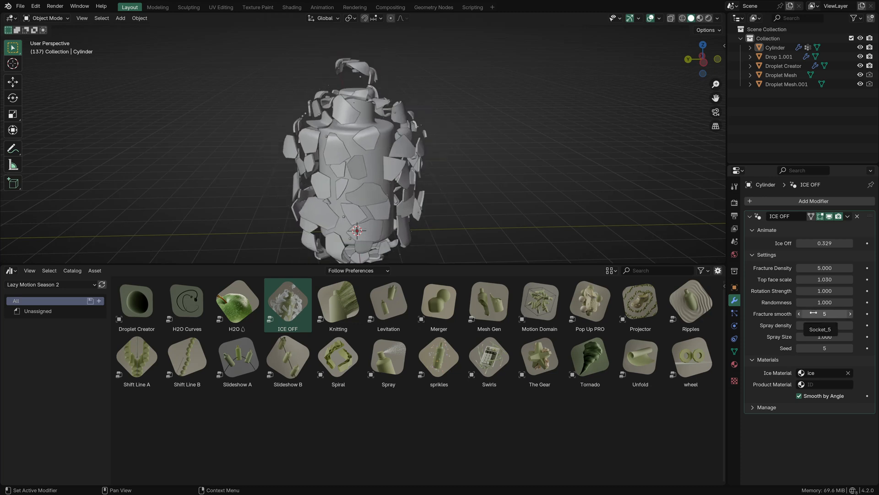
mouse_move(815, 313)
mouse_down()
mouse_move(790, 314)
mouse_move(830, 313)
mouse_up()
right_click(815, 313)
right_click(815, 313)
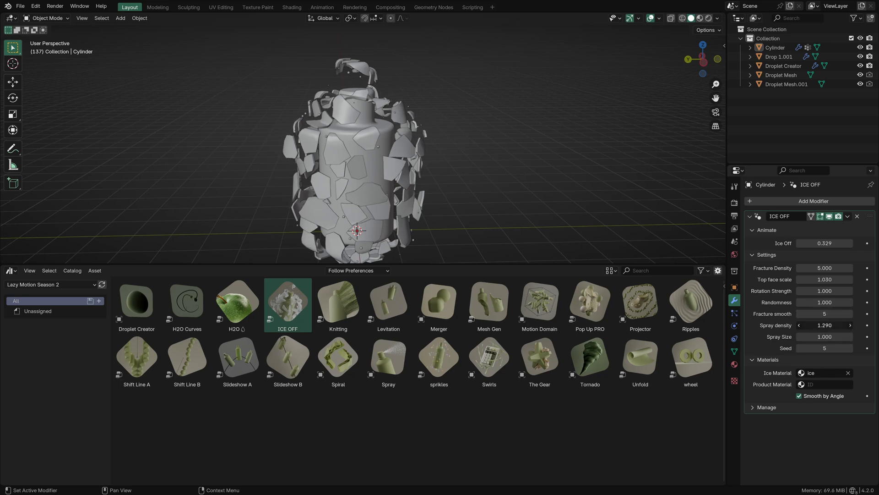
Try a Spray density of about 1.290, cancel it, and examine the small spray particles among the ice fragments.
right_click(817, 324)
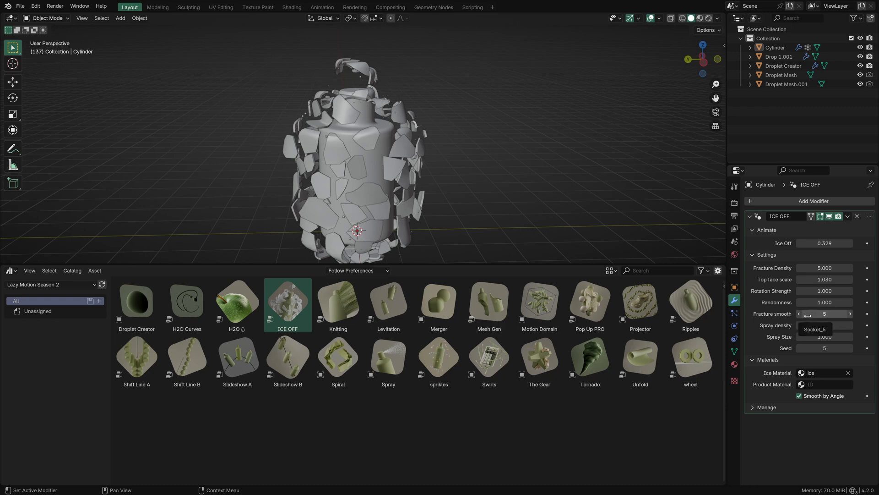
scroll(456, 112, up, 2)
mouse_move(456, 112)
middle_down()
mouse_move(464, 129)
mouse_move(451, 117)
middle_up()
scroll(464, 129, up, 3)
scroll(464, 128, down, 3)
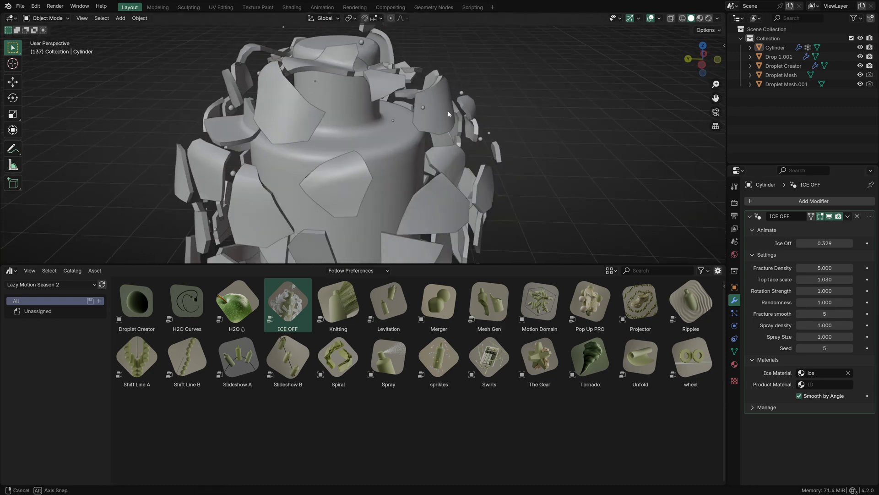
scroll(518, 112, up, 2)
scroll(511, 118, down, 2)
middle_drag(511, 118, 498, 131)
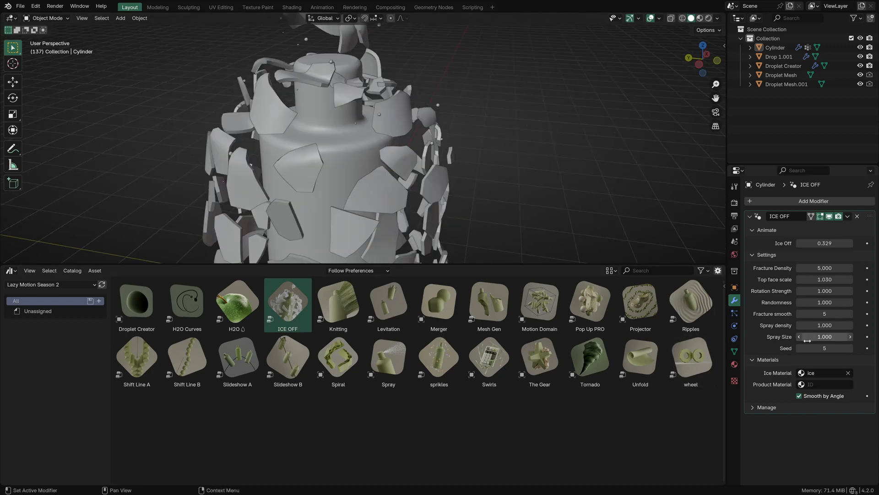
Try other Spray density, Spray Size and Seed values on the ice effect, cancelling each change, and examine the fragments.
mouse_move(824, 325)
mouse_down()
mouse_move(851, 325)
mouse_move(816, 336)
mouse_move(847, 336)
mouse_move(822, 348)
mouse_move(840, 348)
mouse_move(829, 348)
mouse_up()
right_click(822, 325)
right_click(816, 337)
right_click(822, 348)
scroll(453, 161, down, 4)
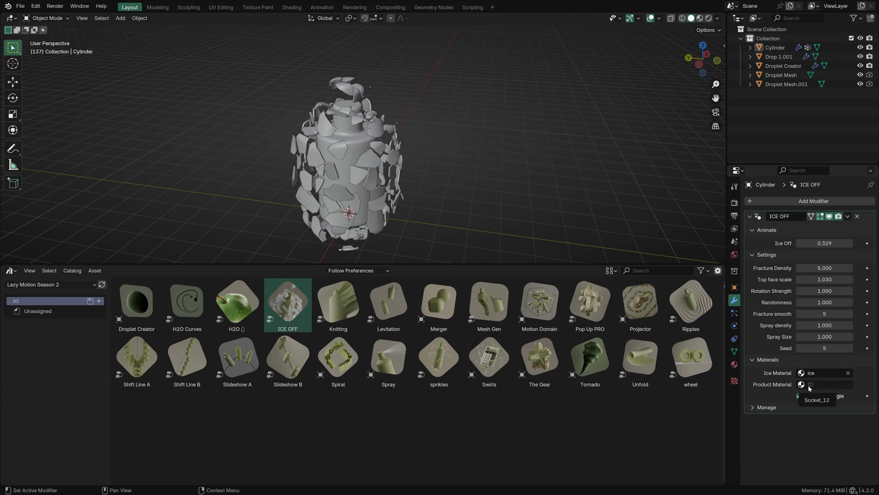
scroll(548, 206, up, 5)
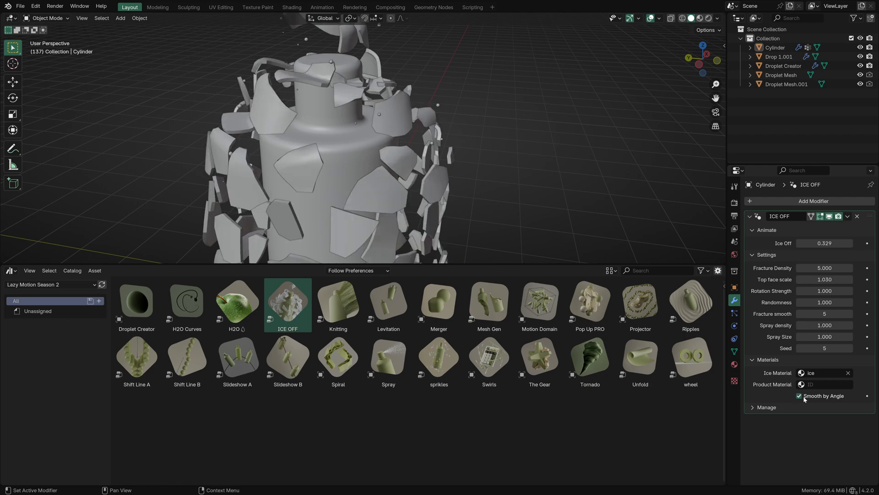
scroll(518, 136, down, 4)
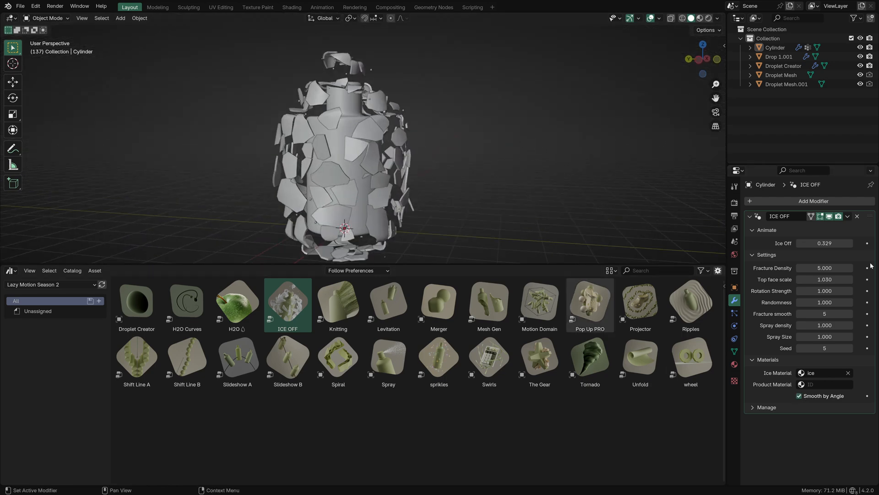
Remove the ICE OFF modifier from the bottle and apply the Knitting asset to it.
click(857, 217)
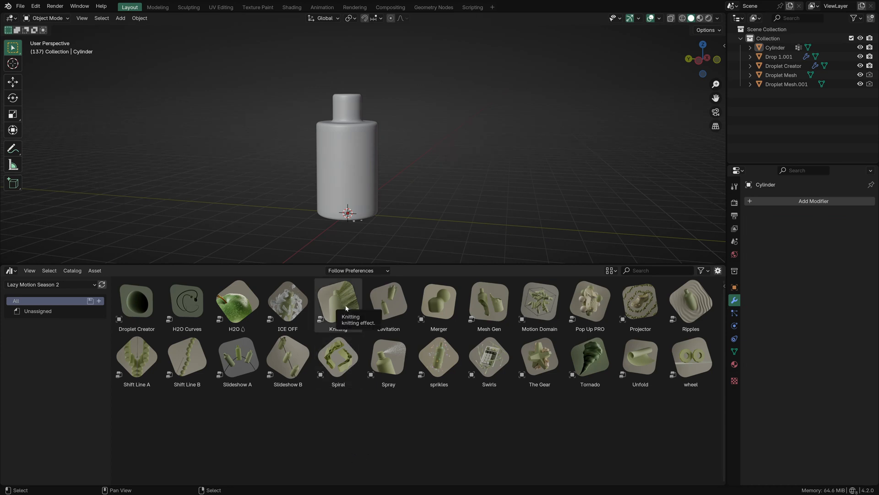
drag(347, 307, 349, 172)
middle_drag(538, 149, 440, 144)
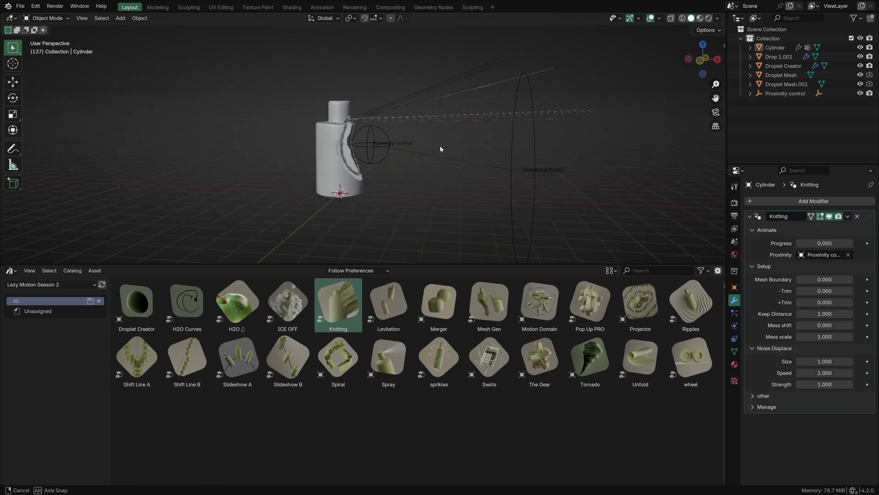
scroll(331, 148, up, 3)
Select the bottle and subdivide its entire mesh once in Edit Mode.
click(283, 150)
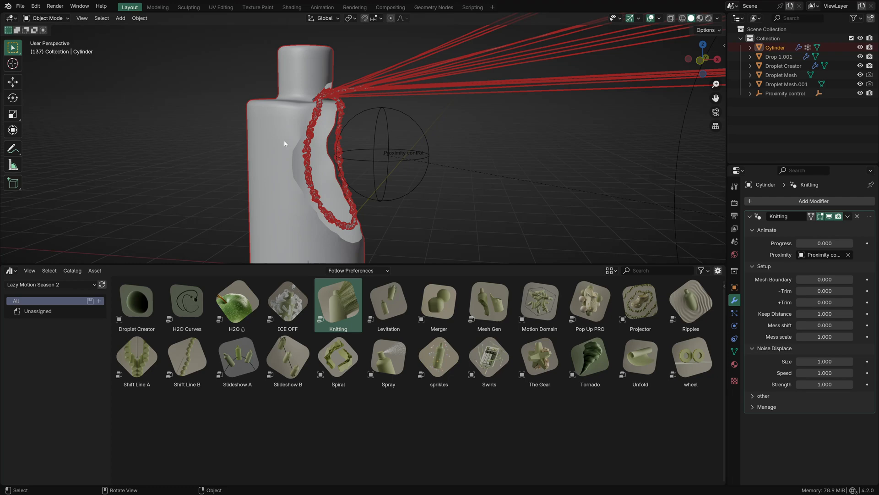
key(Tab)
key(a)
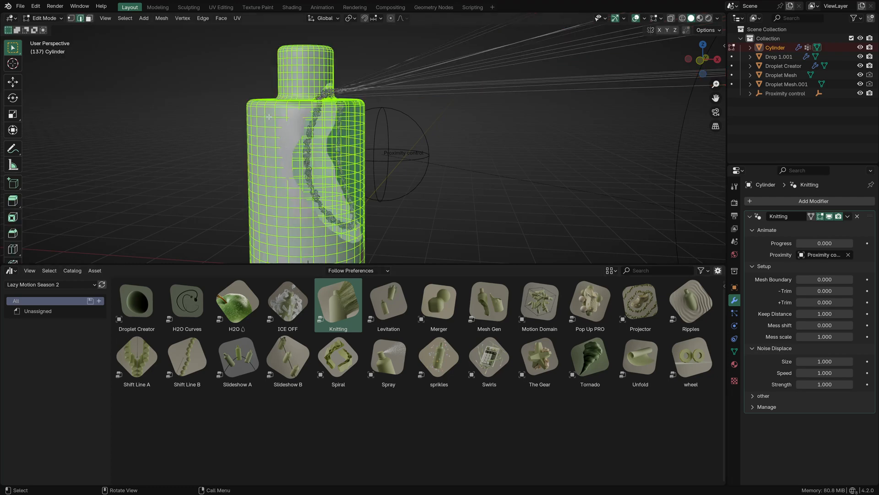
right_click(307, 108)
click(298, 114)
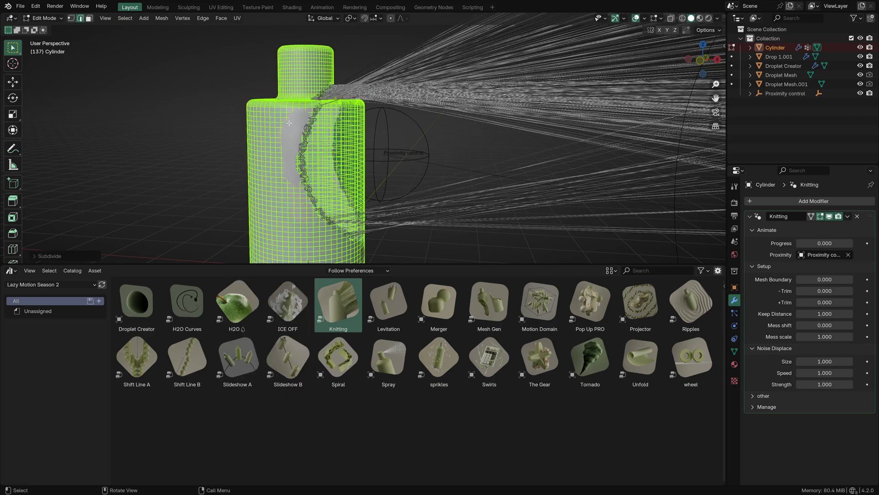
Subdivide the whole bottle mesh a second time, then return to Object Mode and inspect the denser threads.
right_click(283, 130)
click(285, 130)
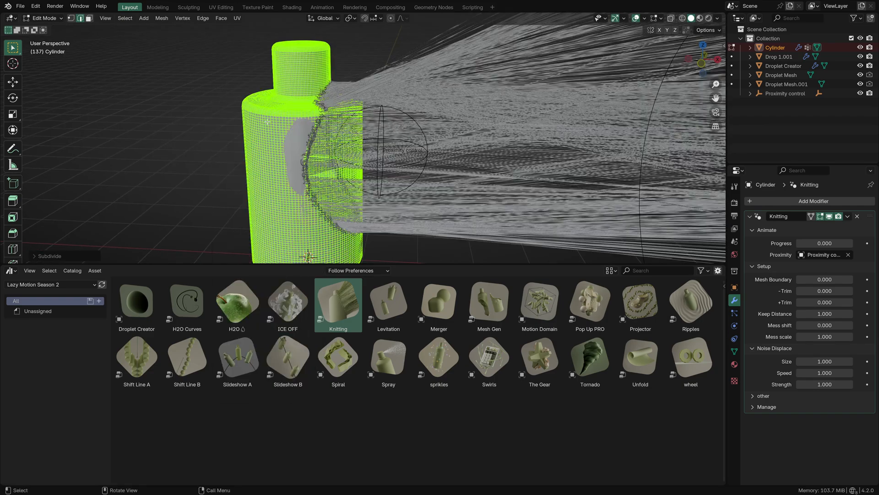
key(Tab)
click(180, 120)
scroll(295, 133, down, 2)
middle_drag(302, 128, 353, 116)
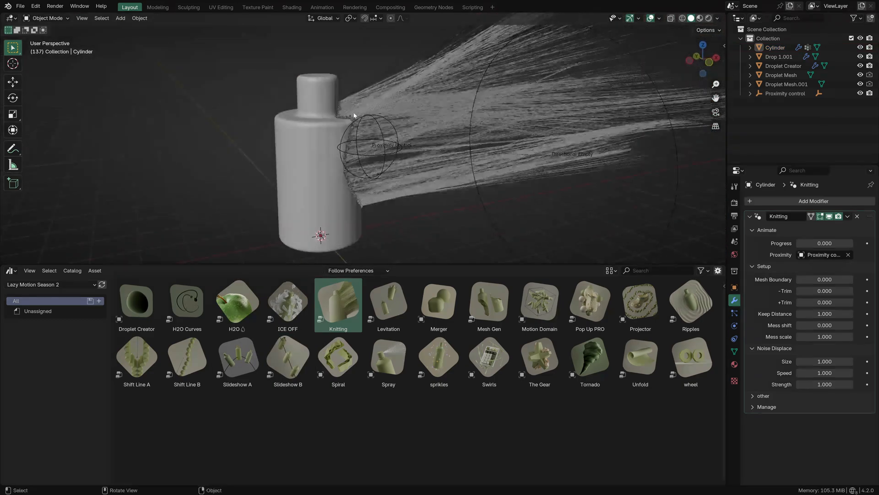
click(321, 130)
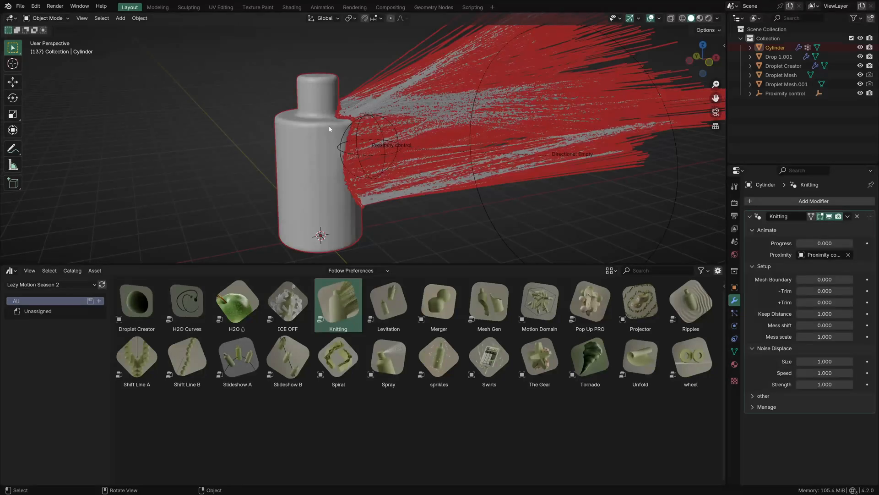
Undo the second mesh subdivision and return to Object Mode.
key(ctrl+z)
key(ctrl+z)
key(ctrl+z)
key(Tab)
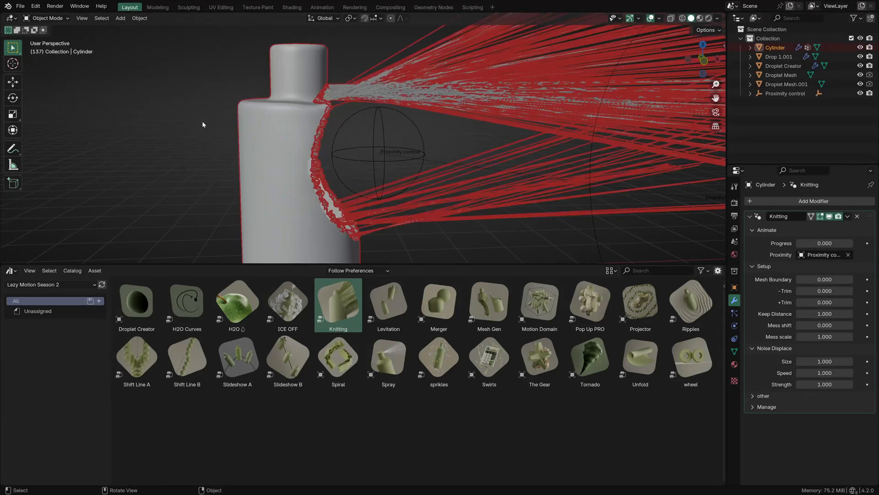
Turn off the Knitting modifier's viewport display and collapse its settings.
click(202, 122)
click(830, 216)
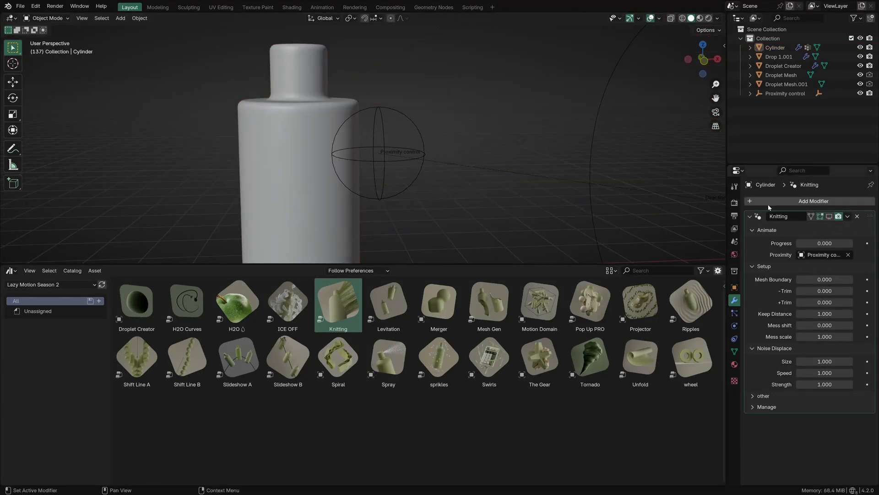
click(751, 216)
Add a Subdivision Surface modifier to the bottle, place it above Knitting, and apply it at viewport level 2.
click(764, 201)
click(763, 202)
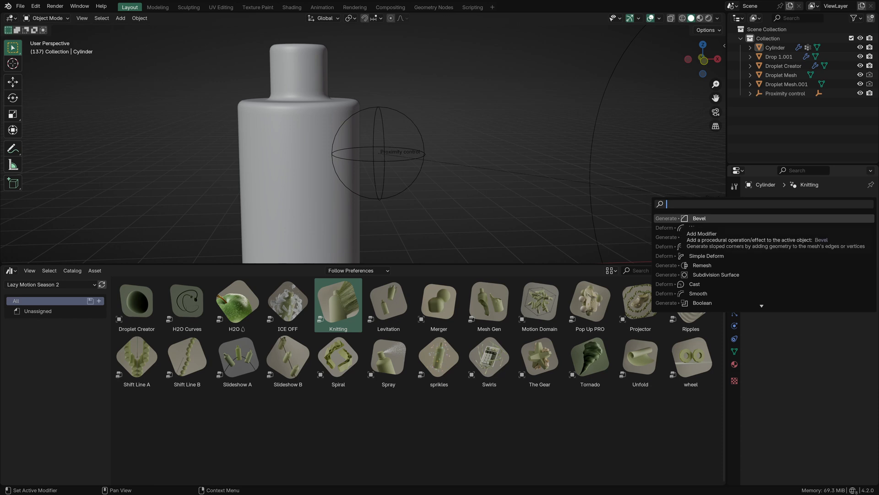
text(sub)
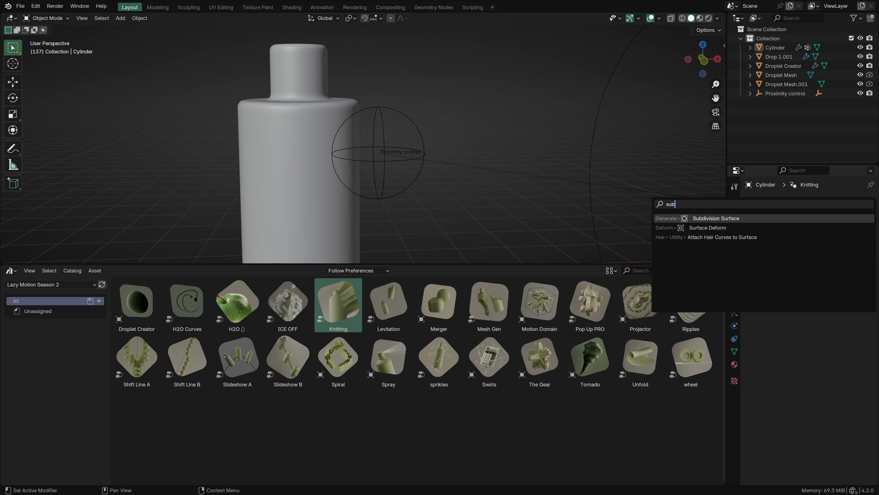
key(Return)
drag(870, 229, 870, 197)
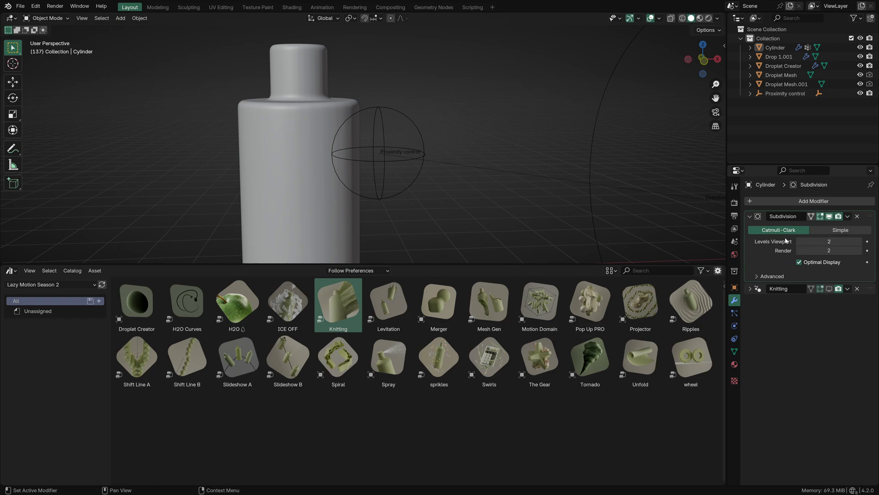
key(ctrl+a)
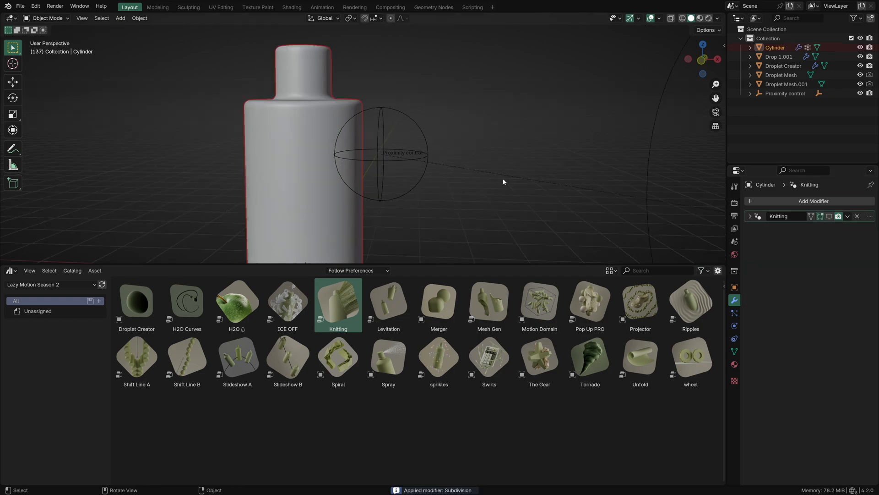
Turn Knitting's viewport display back on, deselect the bottle, and examine the threads from several angles.
click(829, 217)
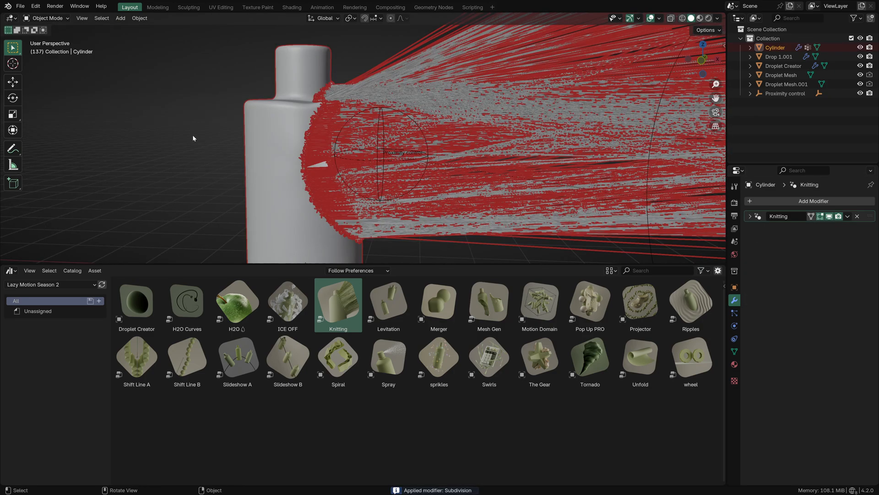
click(192, 138)
scroll(232, 131, down, 4)
scroll(270, 137, up, 5)
scroll(272, 138, down, 2)
middle_drag(273, 138, 342, 151)
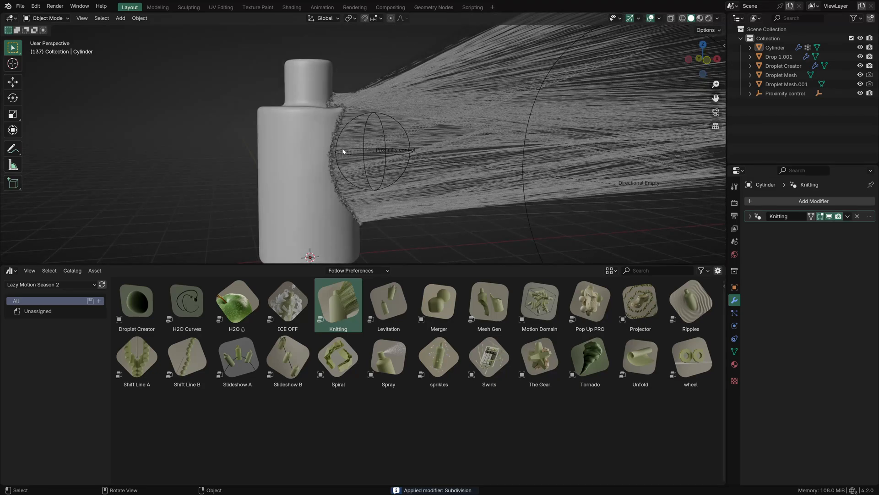
scroll(342, 151, down, 2)
middle_drag(399, 153, 379, 150)
Maximize the 3D viewport and play the animation to watch the threads move.
key(ctrl+space)
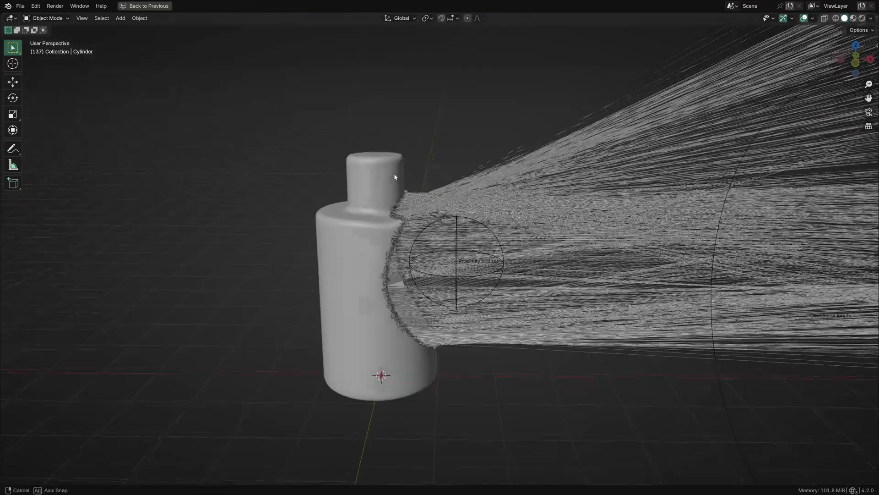
scroll(393, 140, up, 2)
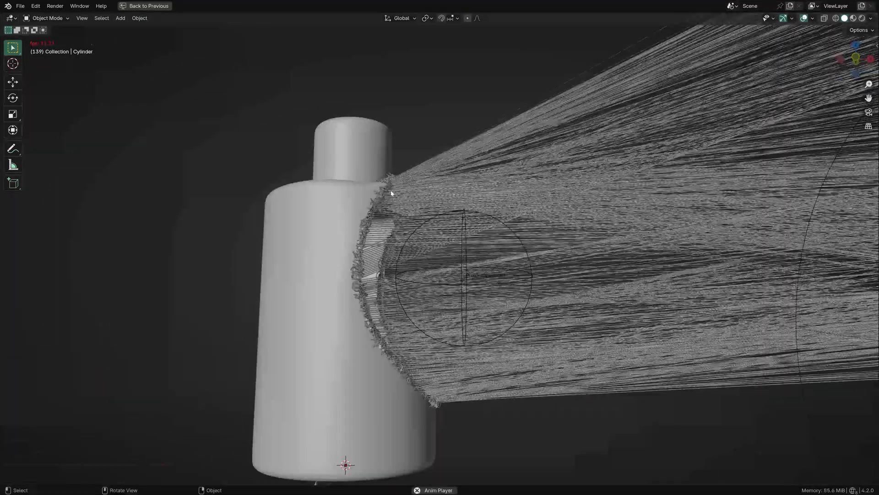
scroll(394, 193, down, 1)
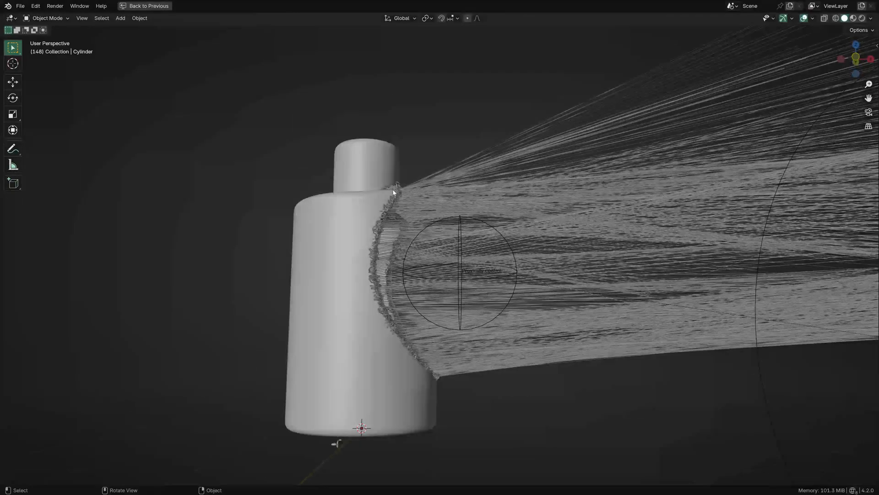
key(space)
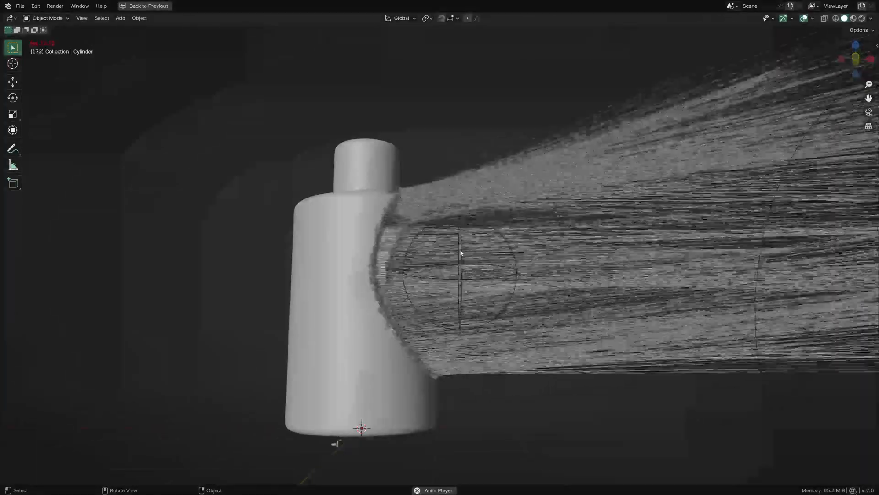
Select the Proximity control empty and move it closer to the bottle so more of the surface unravels.
click(461, 252)
click(461, 281)
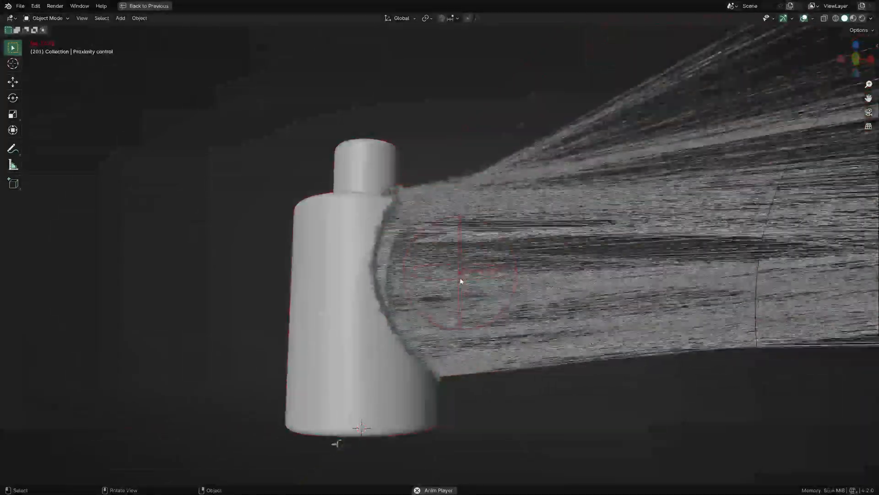
scroll(462, 281, up, 2)
scroll(521, 281, down, 1)
scroll(517, 267, down, 2)
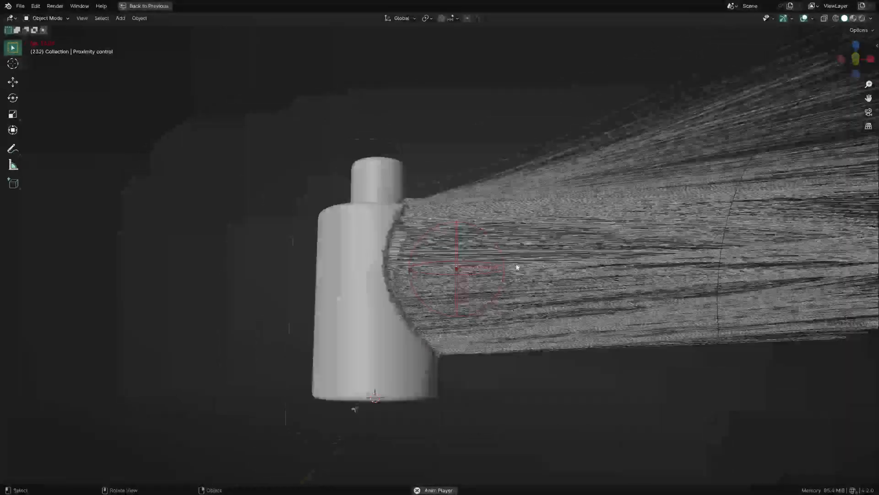
key(g)
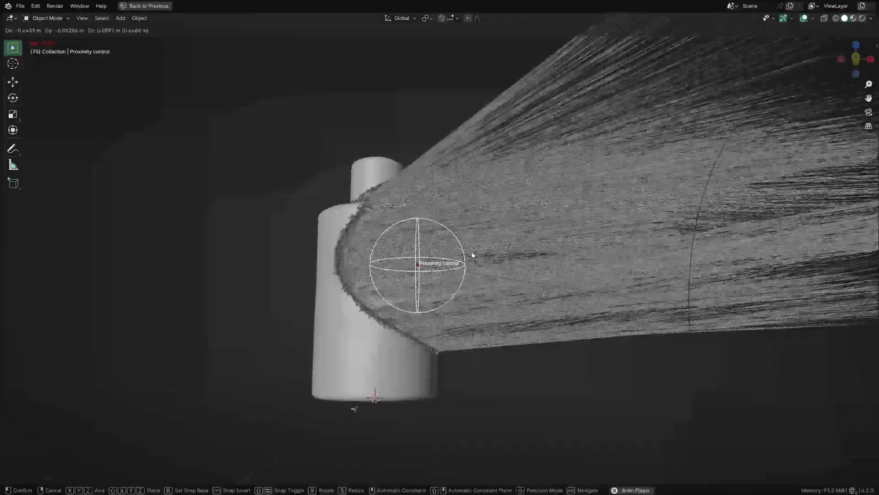
click(473, 254)
Select the Directional Empty and move it around the bottle to redirect the threads, placing it beside the bottle.
scroll(586, 270, down, 4)
click(590, 362)
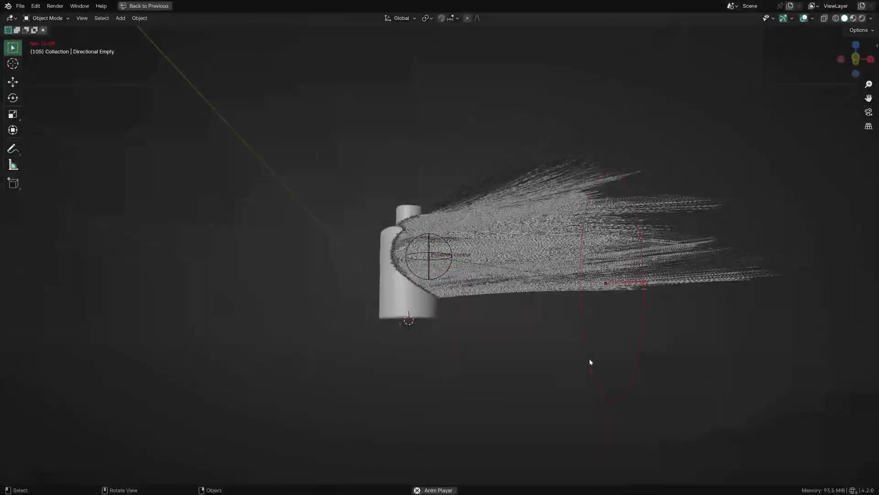
key(g)
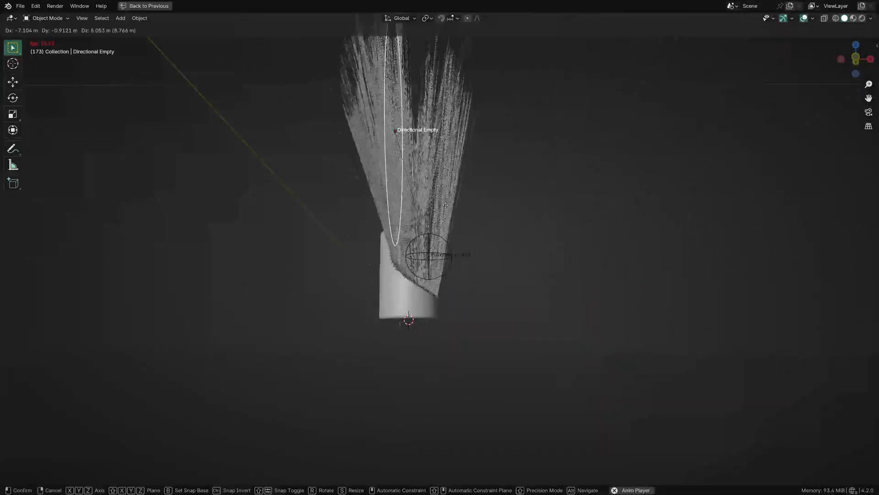
click(584, 284)
scroll(449, 268, up, 3)
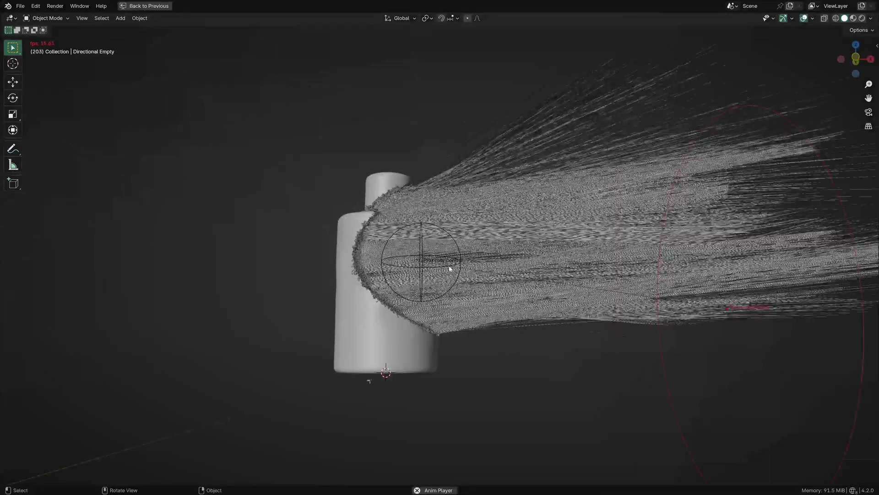
Try rotating the Proximity control about 24°, then move it lower to about X 0.966 m and Z 1.482 m.
click(439, 270)
click(432, 269)
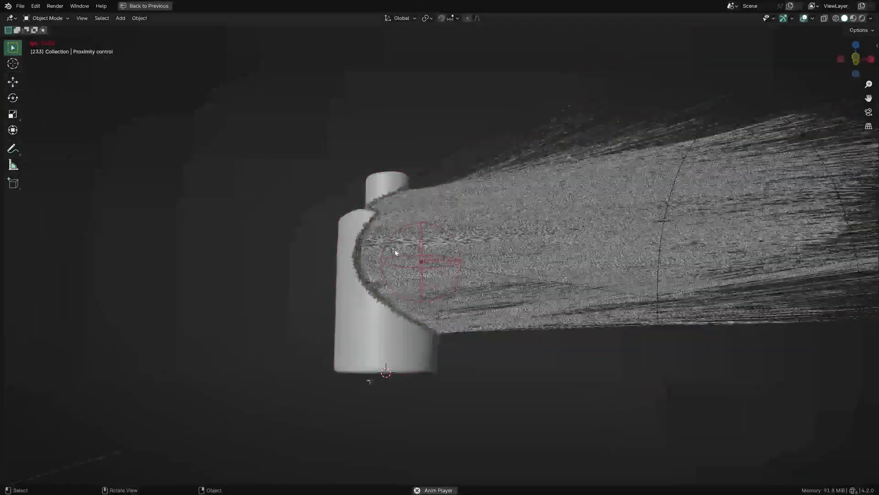
scroll(396, 252, down, 3)
key(r)
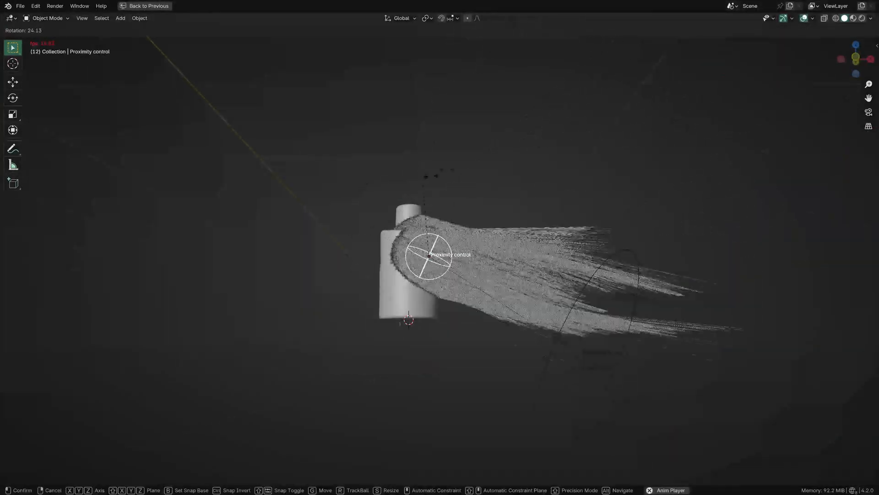
key(g)
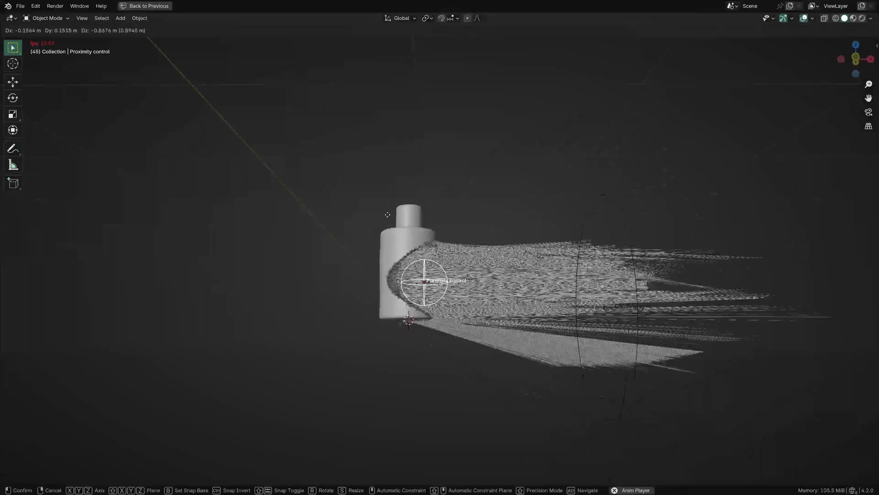
click(332, 204)
Restore the full workspace layout, stop the animation playback, and select the bottle to show its Knitting modifier.
key(ctrl+space)
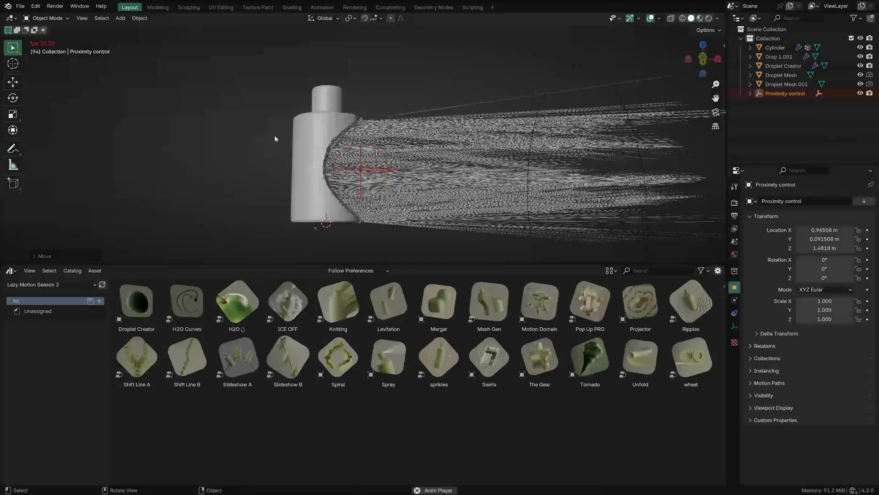
click(223, 182)
key(space)
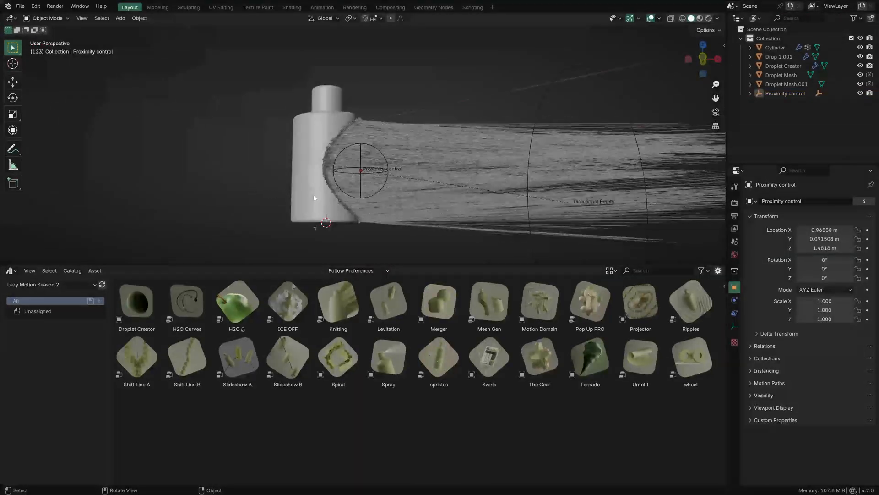
click(314, 198)
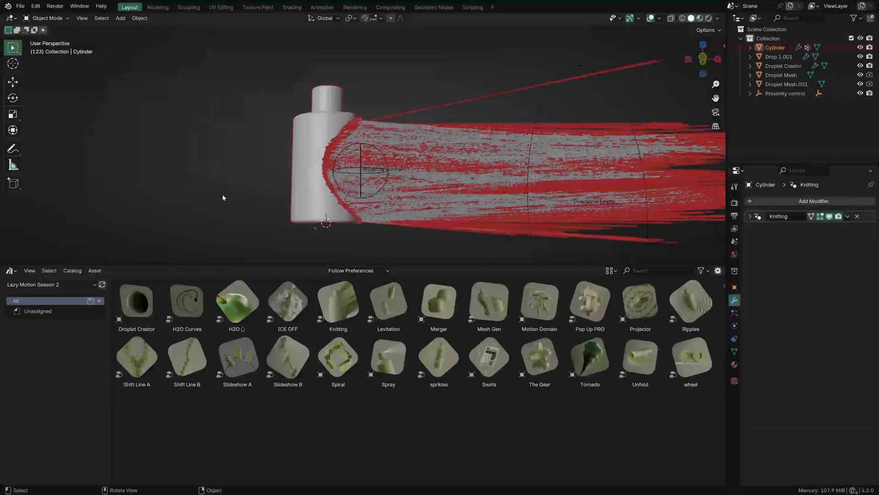
Expand the Knitting modifier's settings and enlarge the Properties area.
click(751, 216)
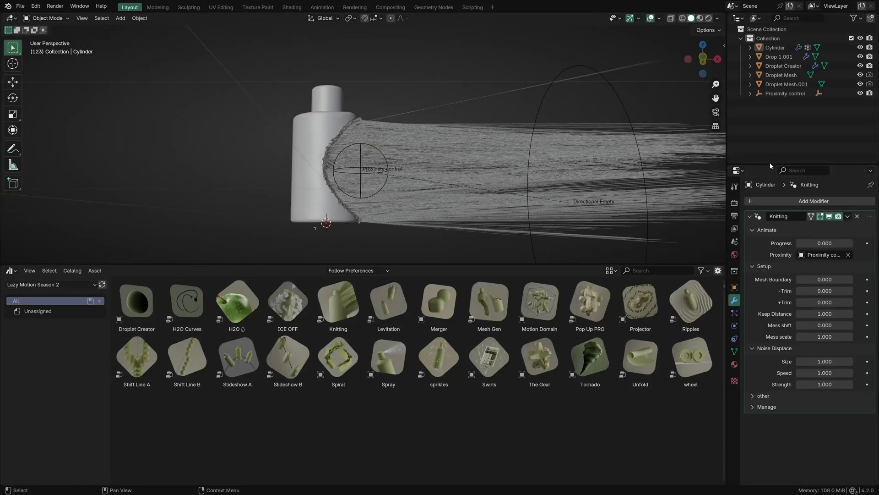
drag(771, 164, 773, 140)
mouse_move(825, 218)
mouse_down()
mouse_move(777, 218)
mouse_move(846, 218)
mouse_move(824, 218)
mouse_up()
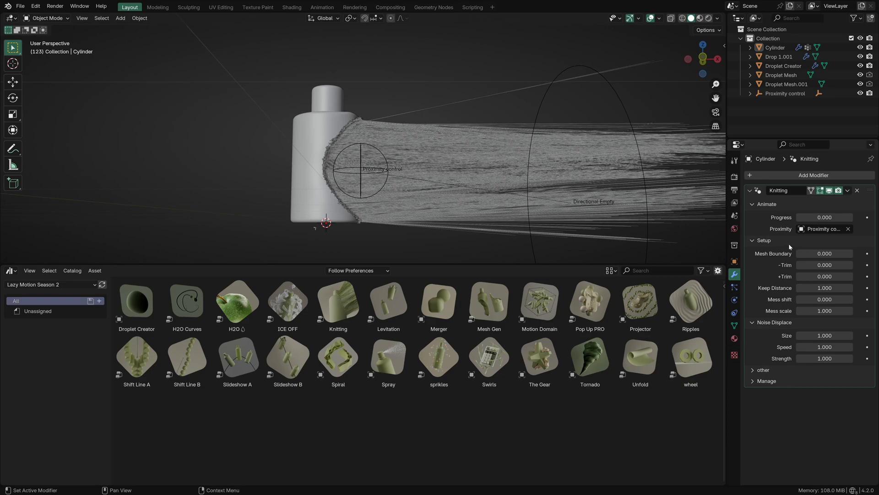
Try a negative Mesh Boundary of about -0.058 in the Knitting modifier, then reset it to 0.
scroll(257, 114, up, 3)
scroll(257, 115, up, 4)
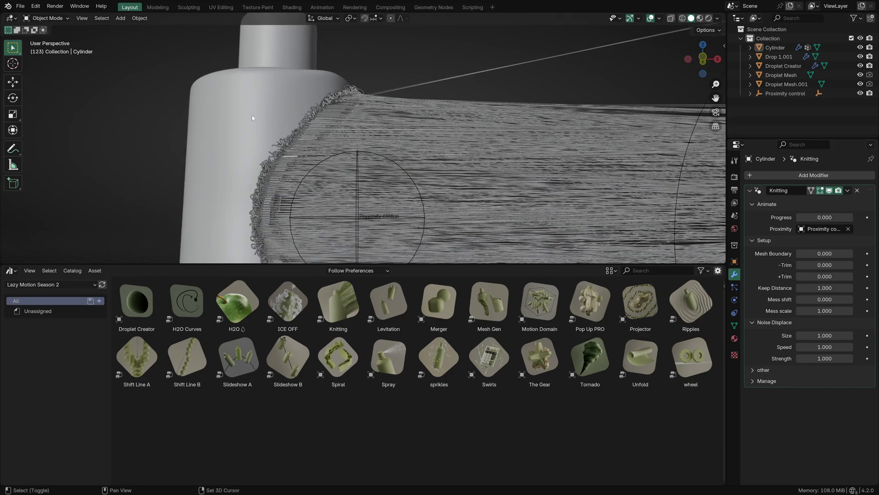
mouse_move(825, 253)
mouse_down()
mouse_move(784, 254)
mouse_move(825, 254)
mouse_move(811, 253)
mouse_up()
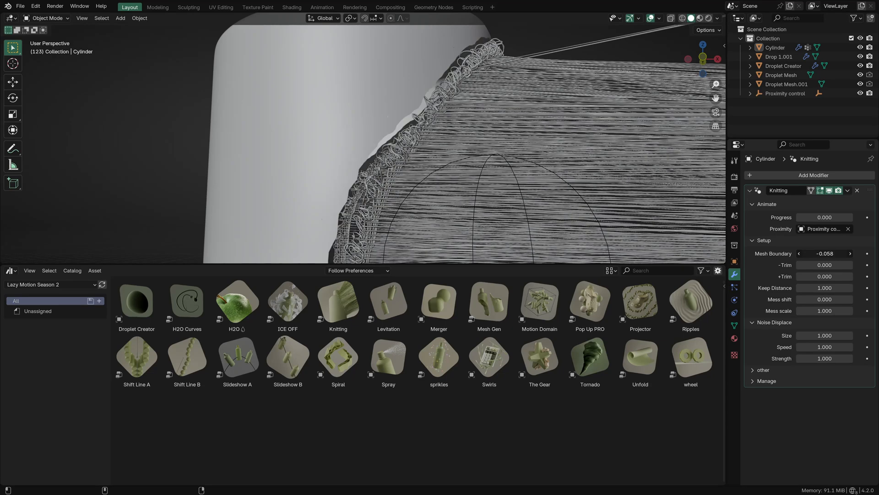
right_click(825, 253)
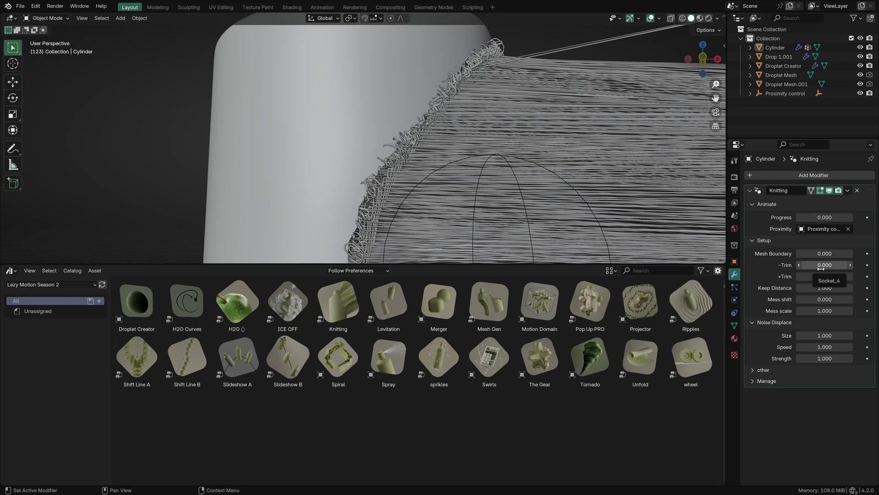
Try different -Trim and +Trim values in the Knitting setup, returning both to 0.
mouse_move(820, 264)
mouse_down()
mouse_move(804, 265)
mouse_move(828, 265)
mouse_up()
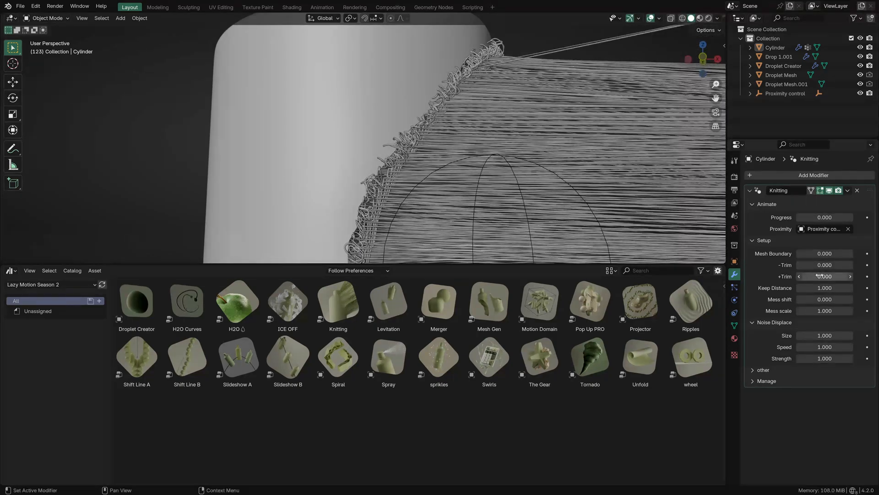
drag(824, 276, 831, 276)
drag(824, 277, 819, 277)
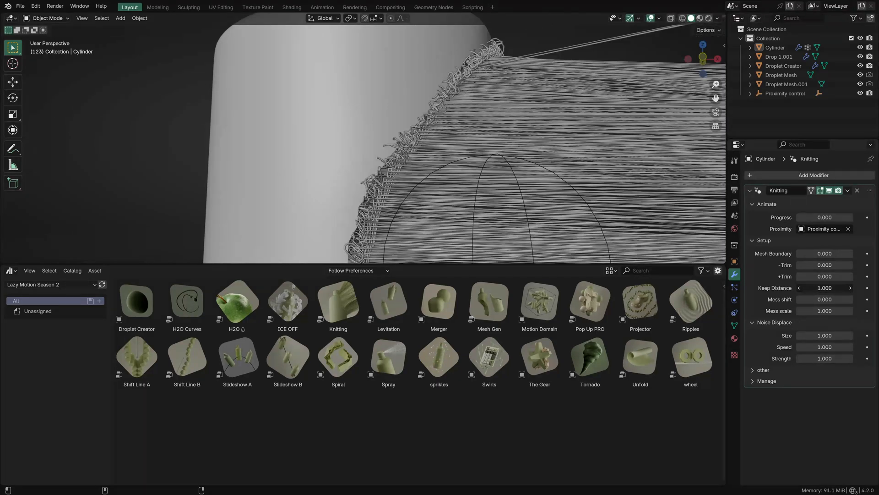
Try other Keep Distance, Mess shift and Mess scale values in the Knitting setup, restoring each original value.
mouse_move(819, 285)
mouse_down()
mouse_move(851, 285)
mouse_move(811, 299)
mouse_move(819, 300)
mouse_up()
right_click(820, 286)
right_click(820, 299)
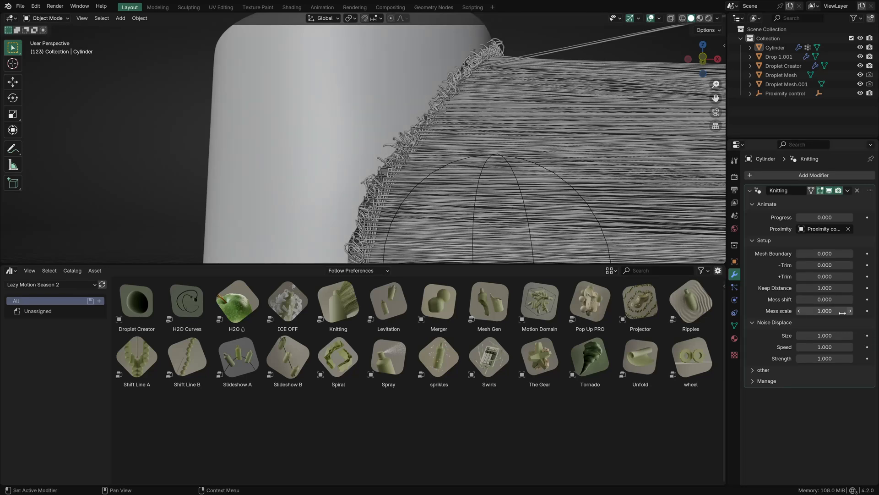
drag(816, 310, 820, 336)
key(ctrl+z)
Play and stop the animation to examine how the threads move beside the bottle.
scroll(355, 143, down, 5)
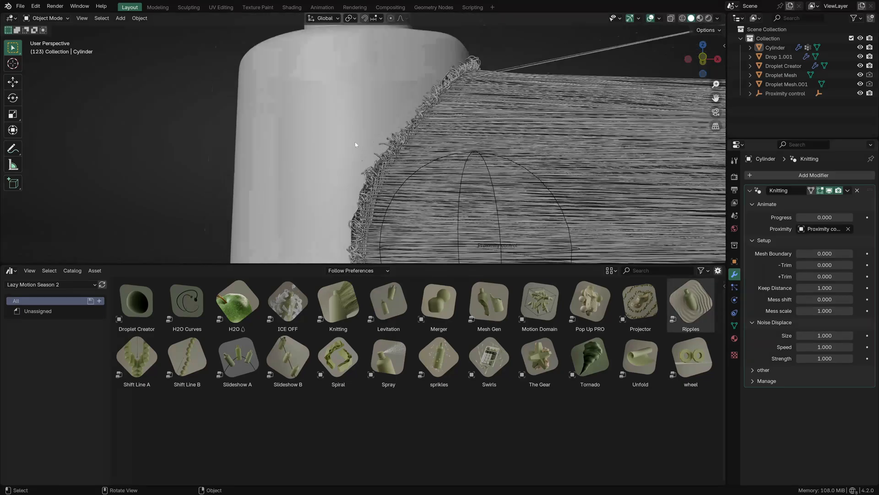
mouse_move(485, 189)
middle_down()
mouse_move(489, 202)
mouse_move(490, 192)
mouse_move(477, 191)
middle_up()
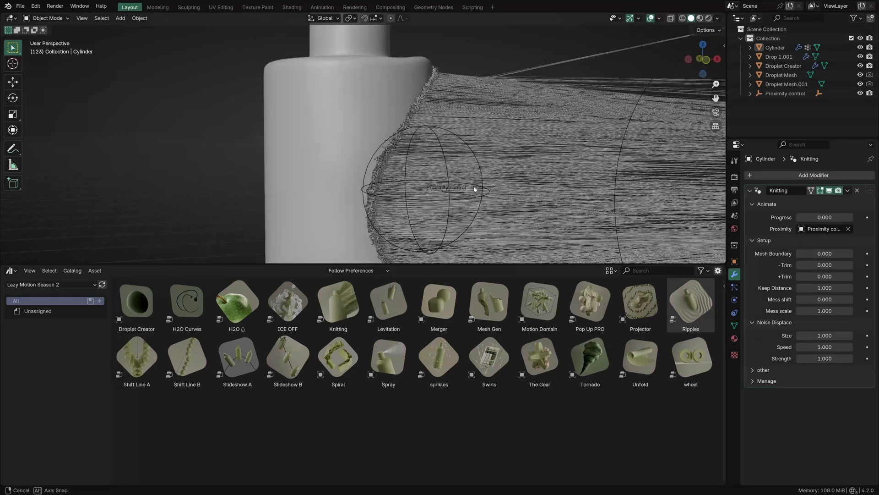
scroll(370, 132, down, 2)
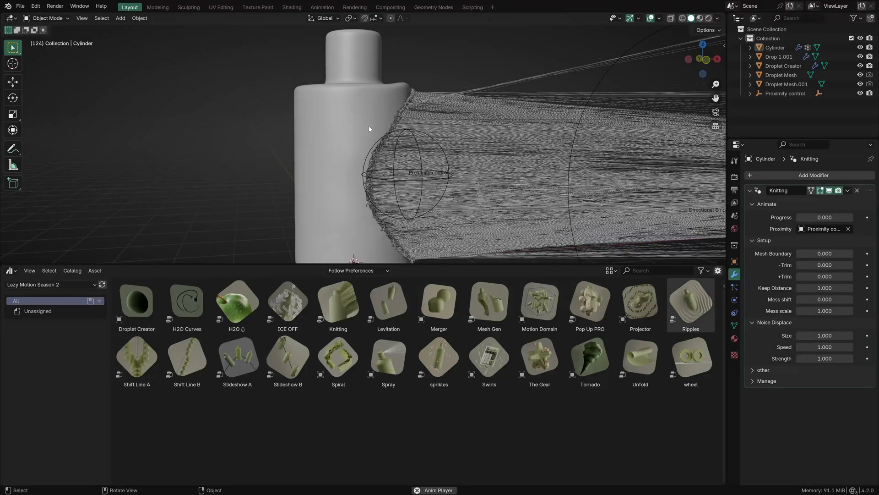
key(space)
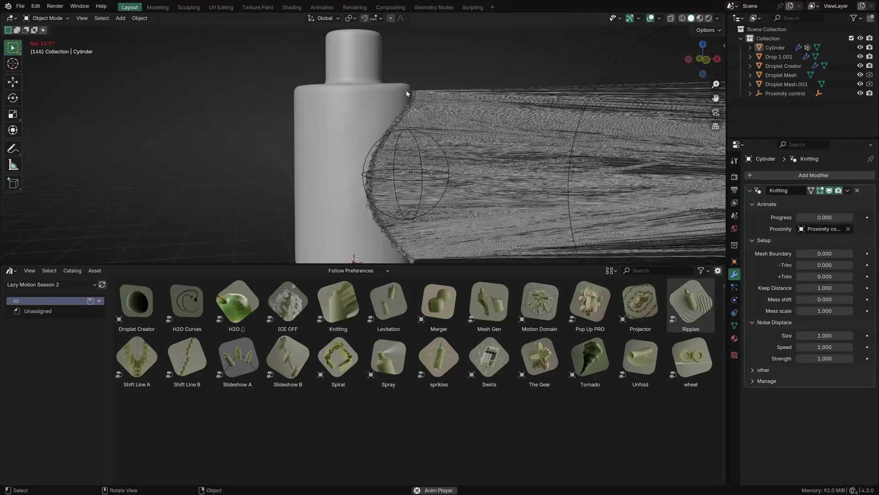
key(space)
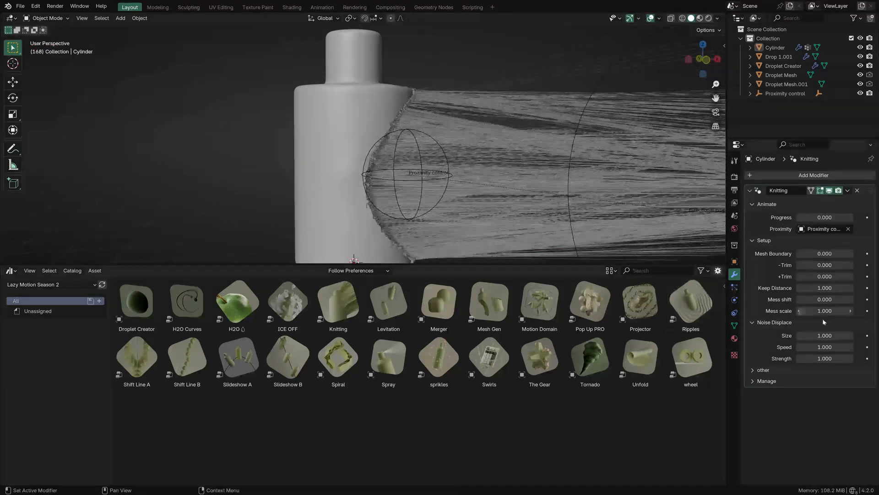
Try a Noise Displace Size of about 3.58 and other Speed and Strength values, resetting all three to 1.
drag(825, 336, 872, 336)
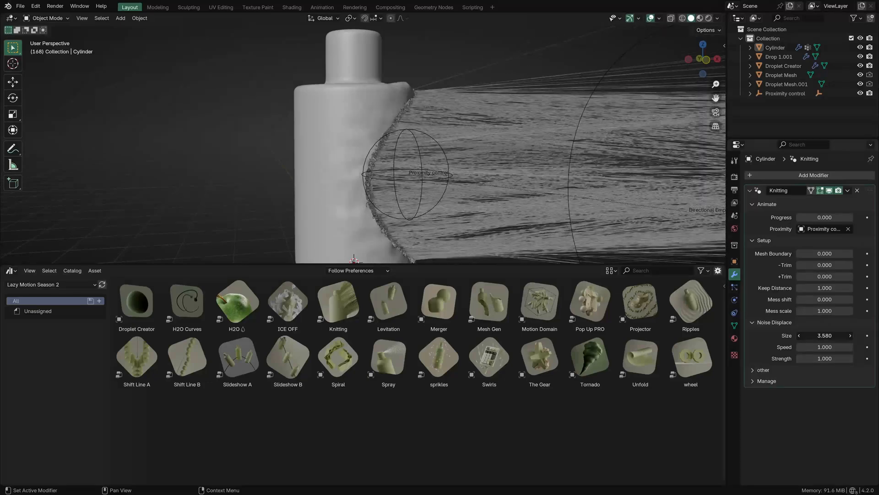
right_click(823, 335)
drag(823, 347, 866, 359)
right_click(824, 348)
right_click(815, 360)
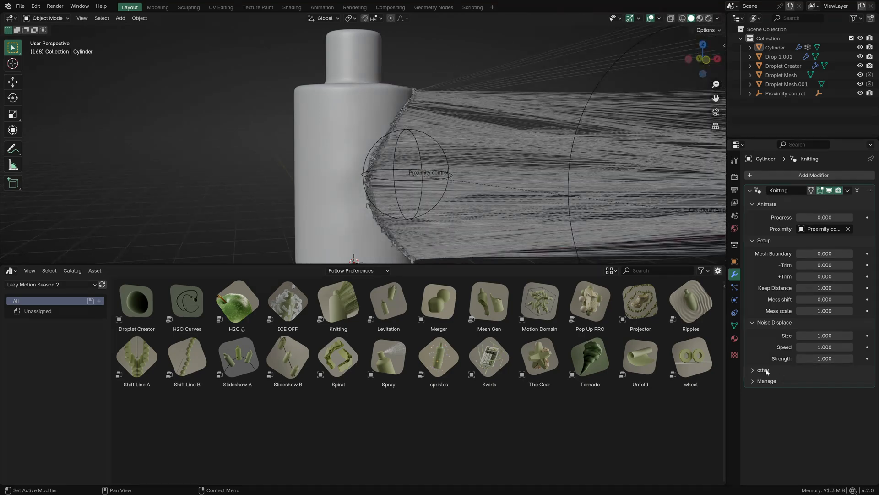
Inspect the Knitting modifier's direction object, mesh material and threads material settings, then collapse that section.
click(766, 370)
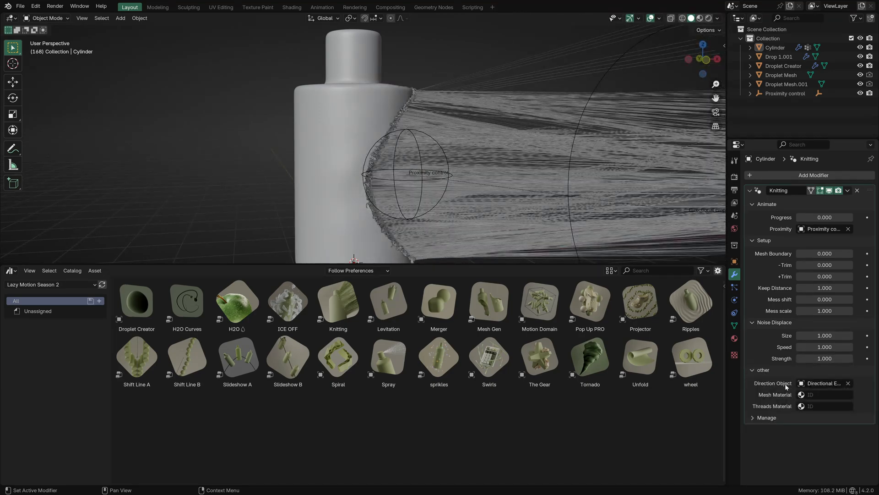
scroll(350, 98, down, 5)
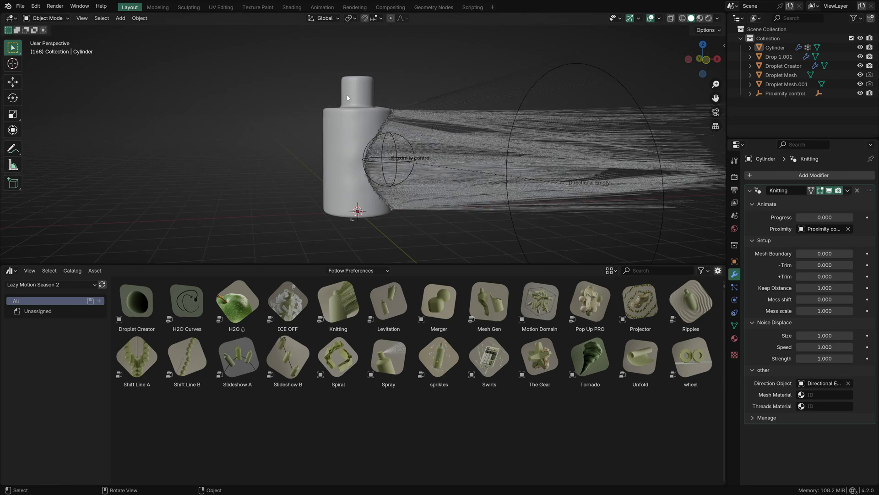
middle_drag(475, 142, 506, 153)
scroll(506, 153, up, 2)
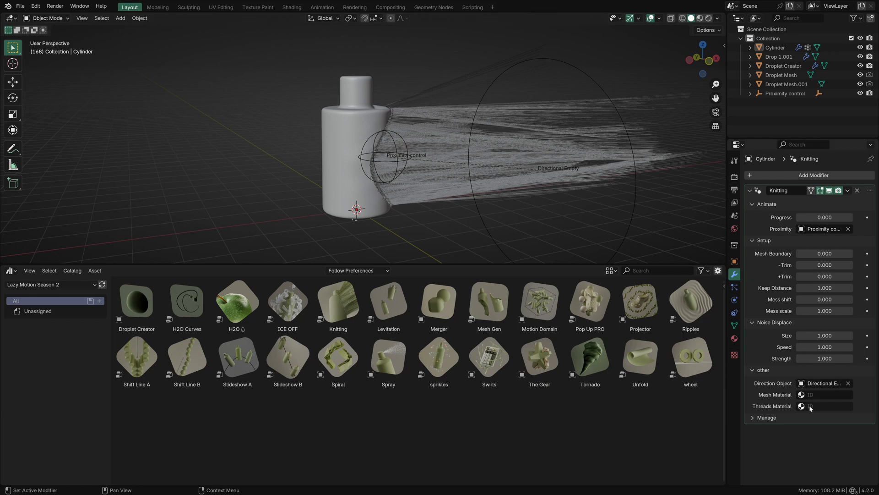
click(754, 370)
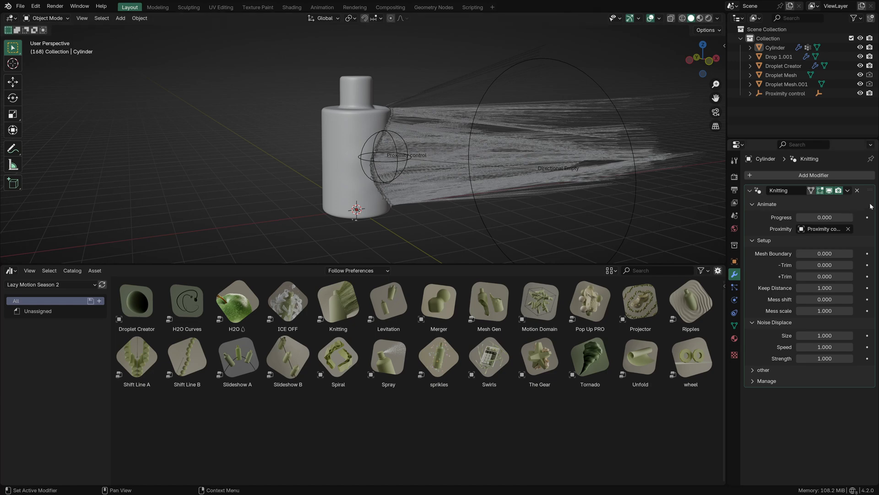
Remove the Knitting modifier from the bottle and delete the Proximity control and Directional Empty.
click(857, 191)
drag(585, 138, 527, 191)
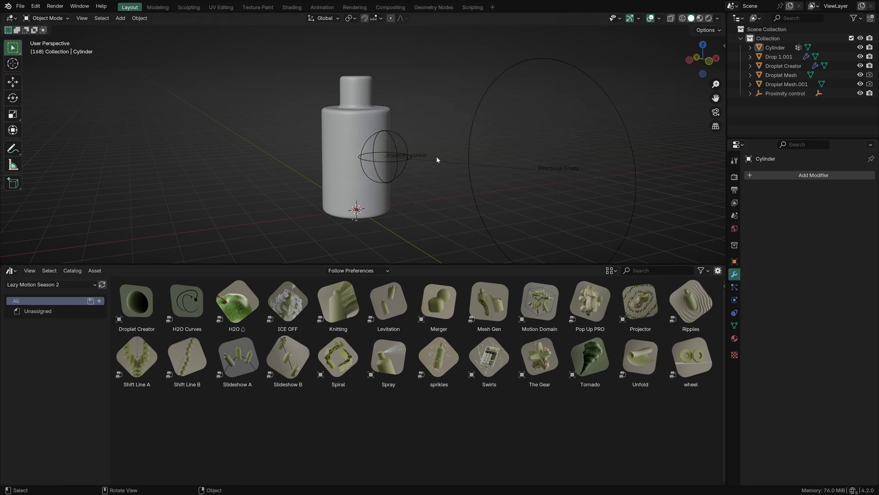
click(470, 171)
shift+click(402, 157)
key(Delete)
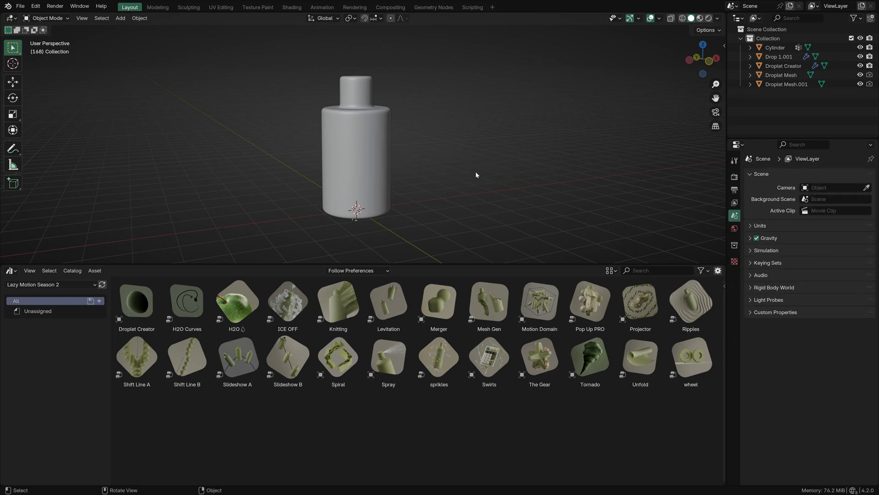
Clear the leftover droplet objects from the scene and apply the Levitation asset to the bottle.
middle_drag(475, 172, 439, 167)
click(371, 158)
click(525, 181)
scroll(525, 185, up, 2)
scroll(525, 186, down, 2)
shift+middle_drag(525, 186, 528, 198)
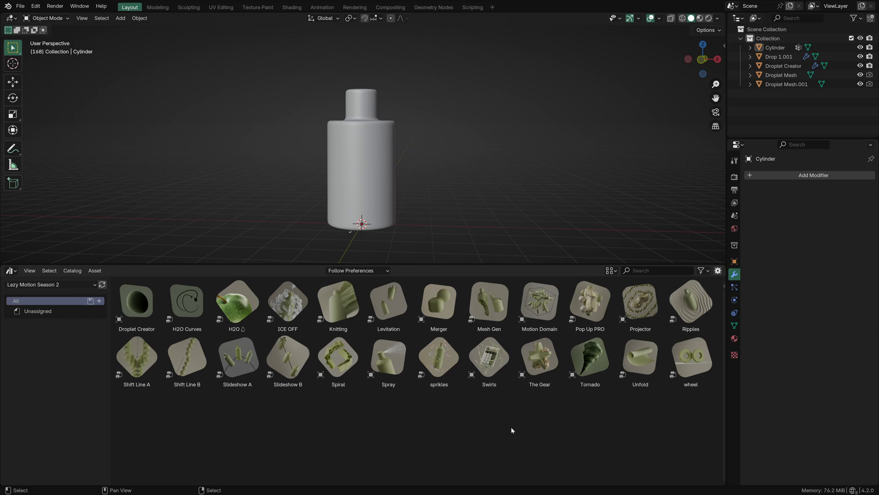
drag(388, 302, 357, 163)
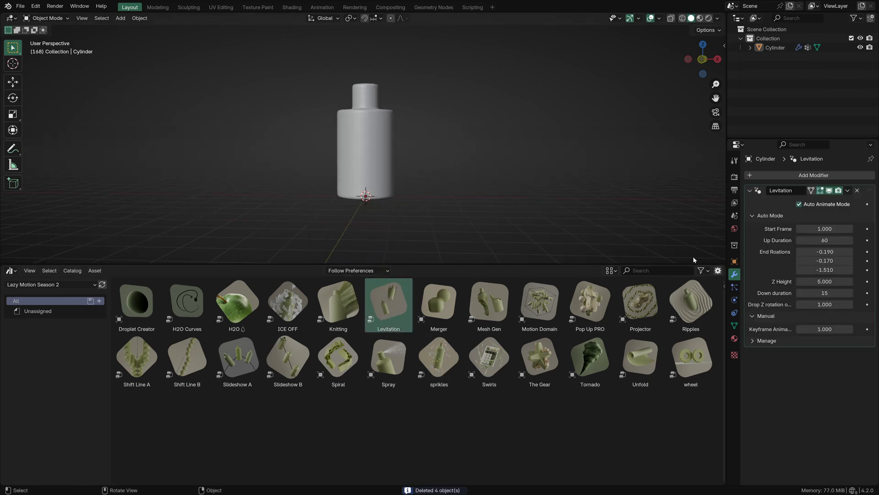
Split off the lower part of the 3D viewport as a Timeline and go to frame 1.
drag(724, 261, 723, 203)
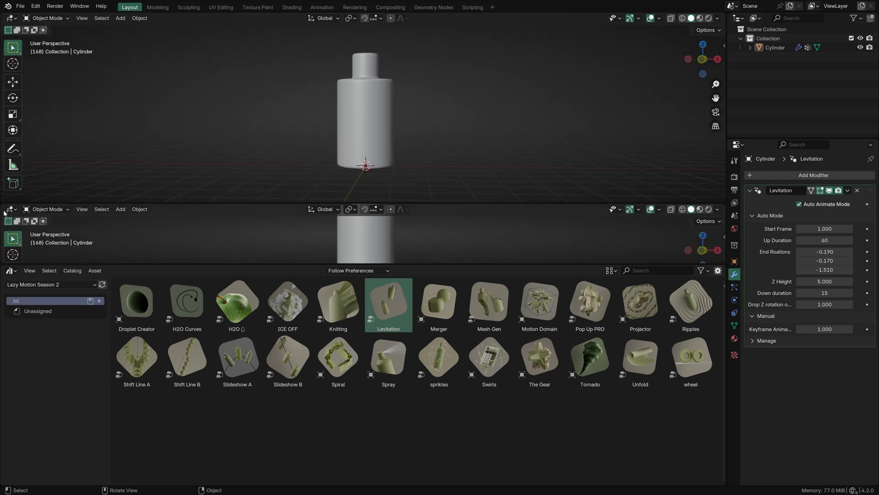
click(10, 209)
click(154, 215)
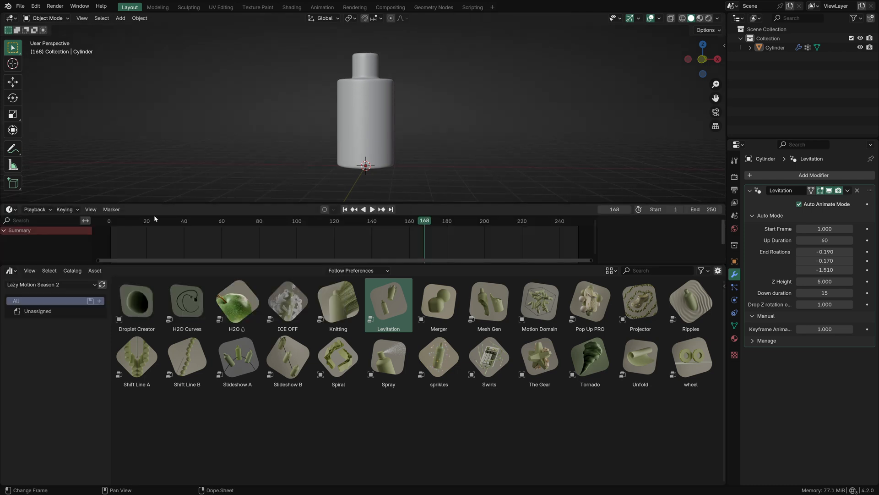
click(110, 227)
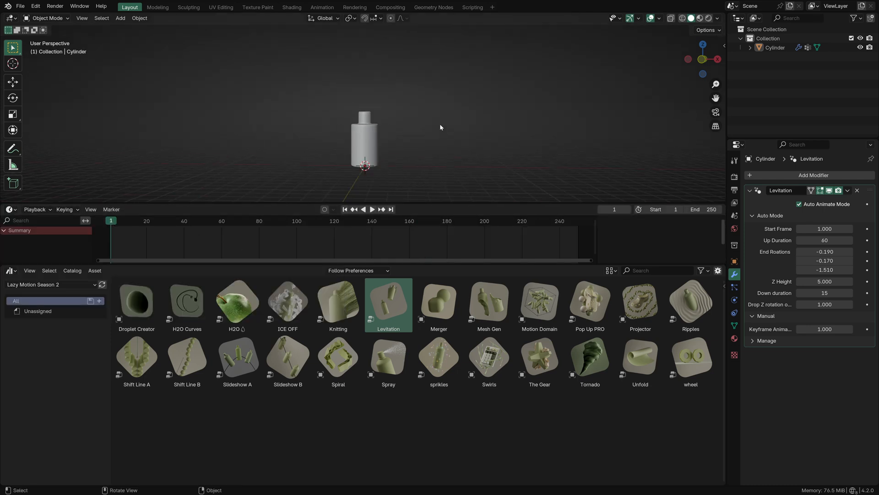
Widen the Properties area so the Levitation modifier's parameter names show in full.
scroll(440, 124, down, 1)
shift+middle_drag(438, 122, 448, 123)
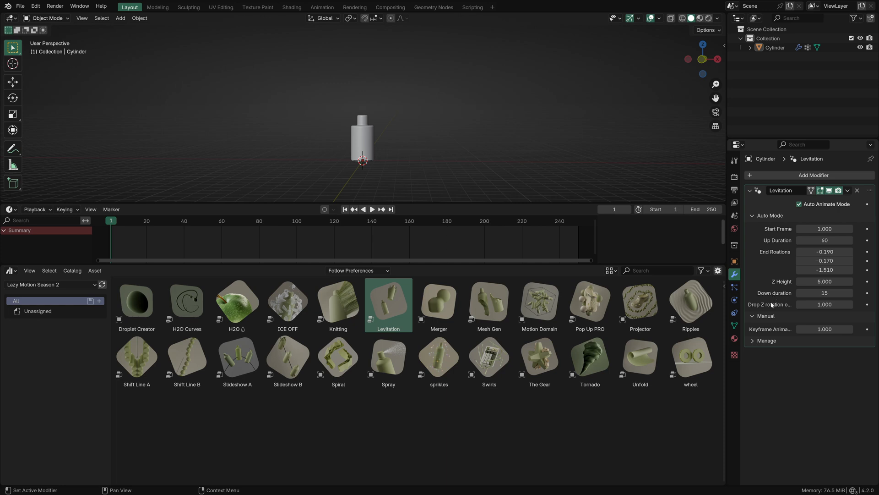
drag(728, 295, 678, 295)
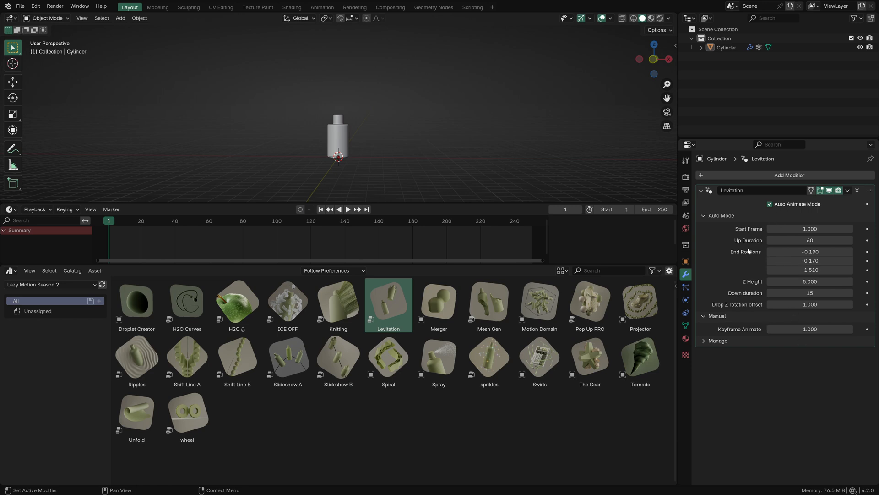
Play the Levitation animation, then replay it from the first frame and pause around frame 30.
middle_drag(446, 149, 432, 174)
key(space)
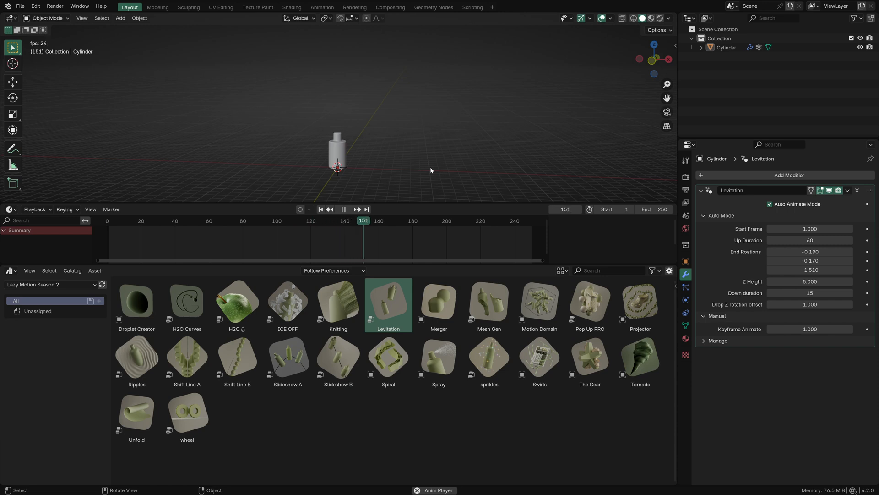
key(space)
click(320, 209)
key(space)
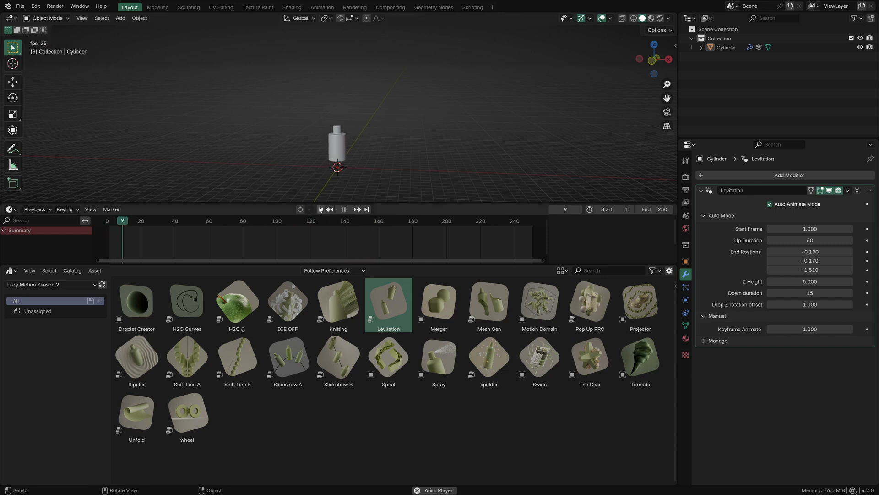
key(space)
Set the Levitation modifier's Up Duration to 40.
click(810, 240)
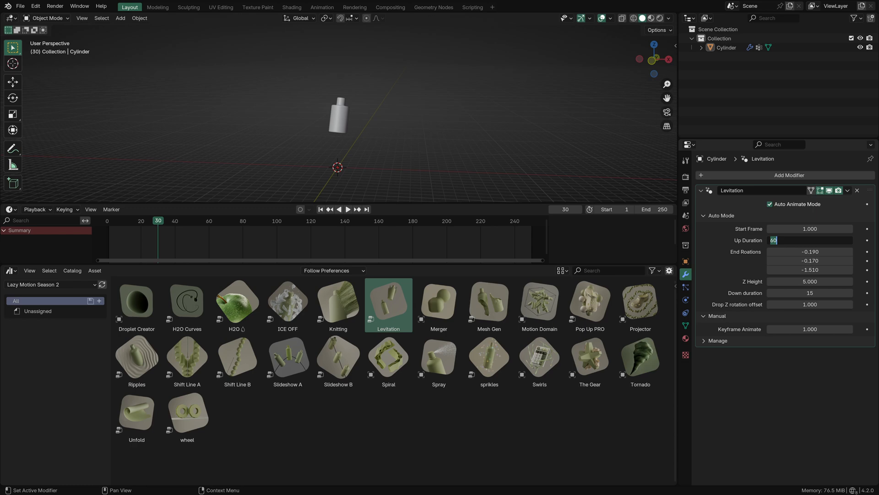
text(40)
key(Return)
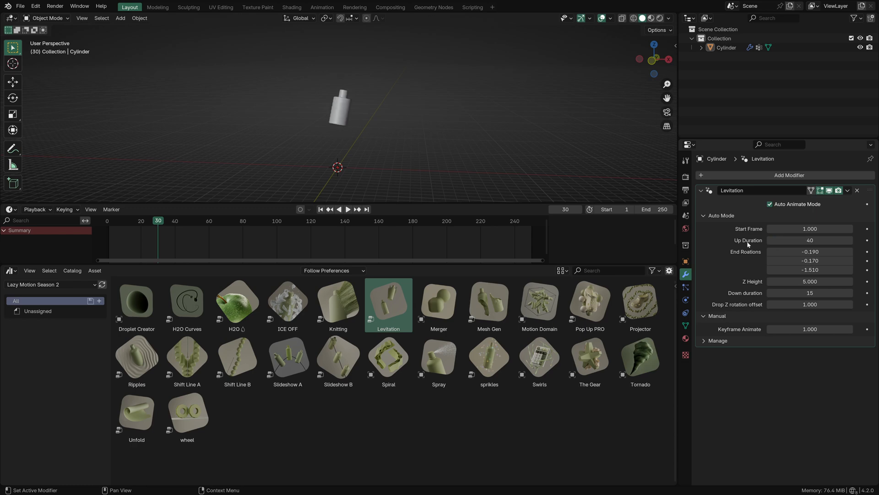
Replay the levitation from the start and scrub around frame 40 to examine the shortened rise.
click(321, 209)
key(space)
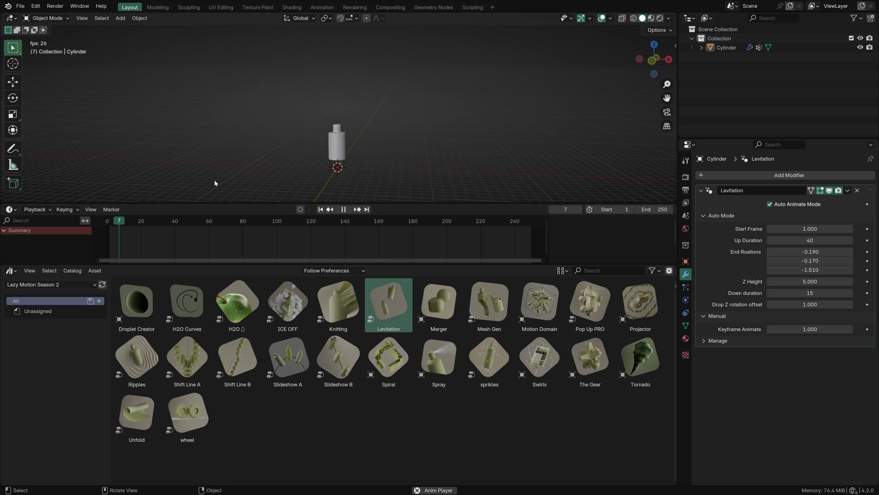
key(space)
click(175, 222)
drag(175, 224, 185, 225)
drag(177, 222, 96, 222)
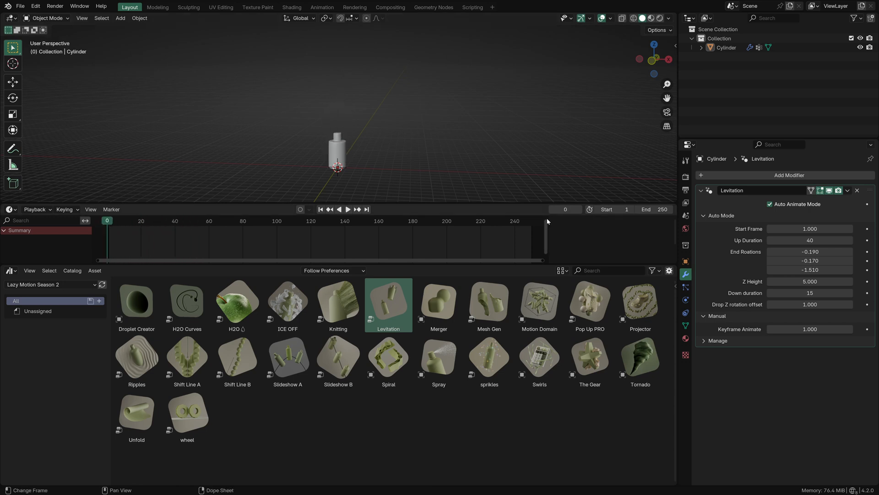
key(space)
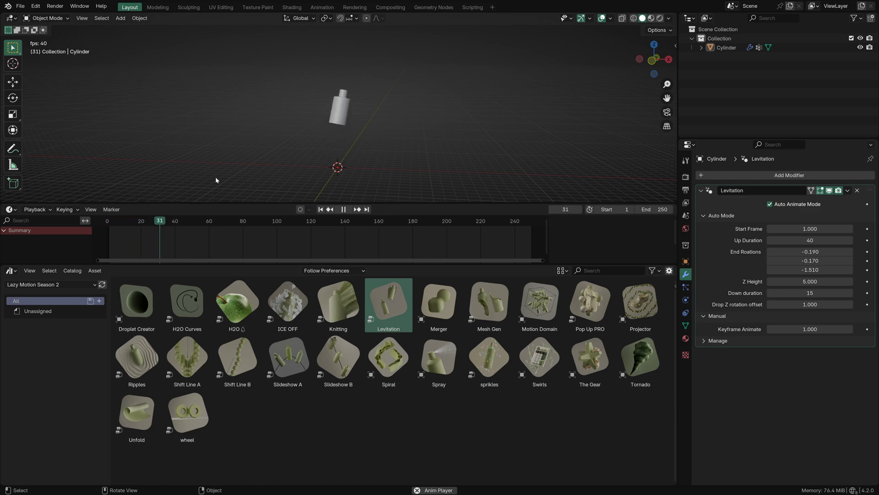
Stop playback, go to frame 40 and set the Levitation modifier's End Rotations to 0.380, 0.400 and -1.320.
key(space)
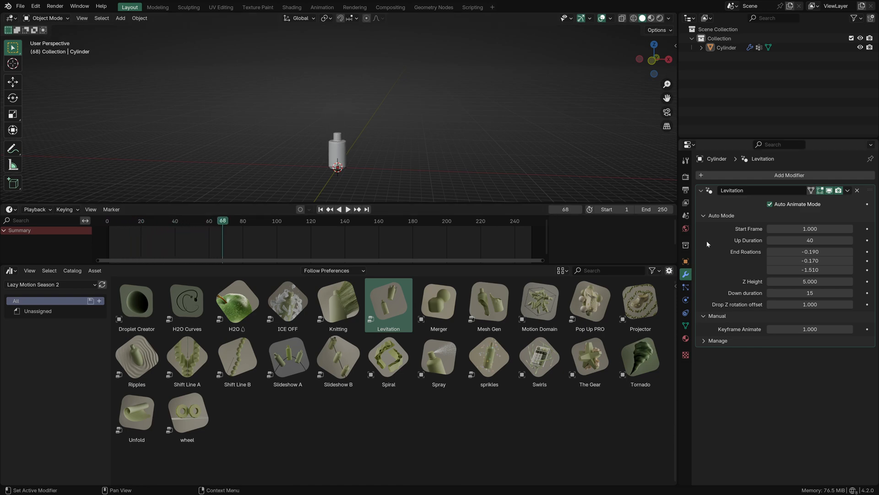
click(174, 223)
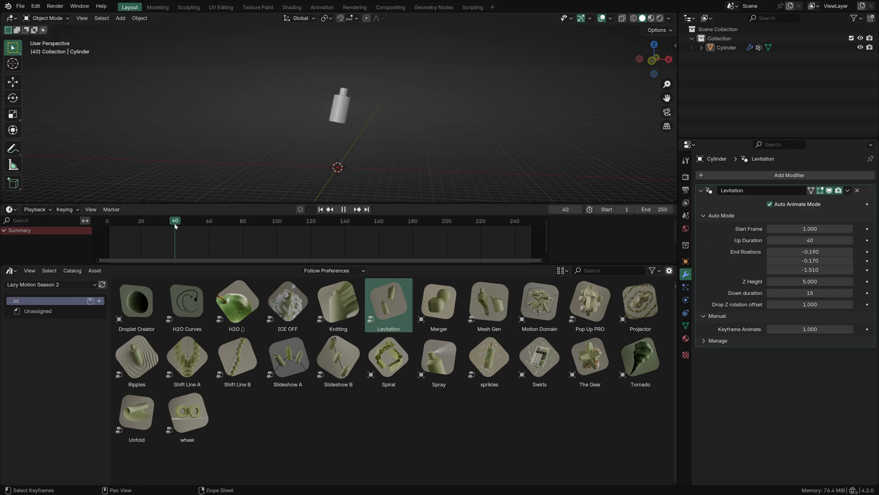
drag(784, 248, 824, 270)
Replay the levitation from the first frame to check the new end rotations, stop it and return to frame 1.
click(321, 210)
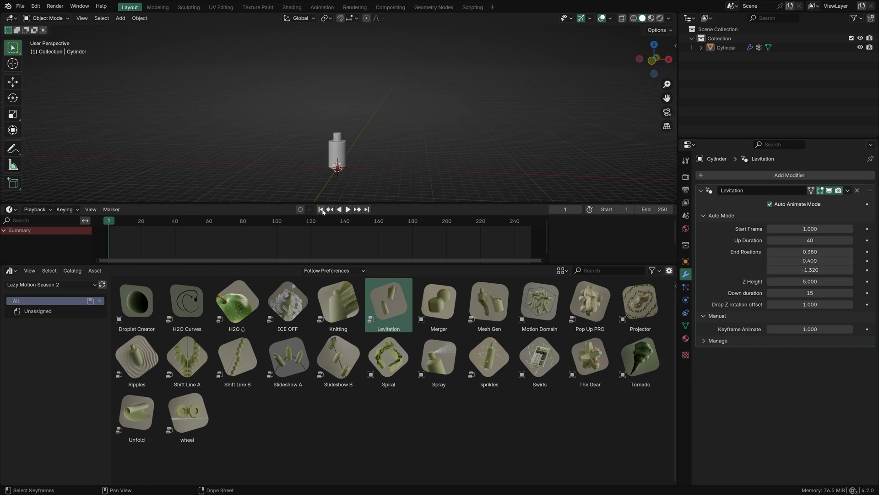
key(space)
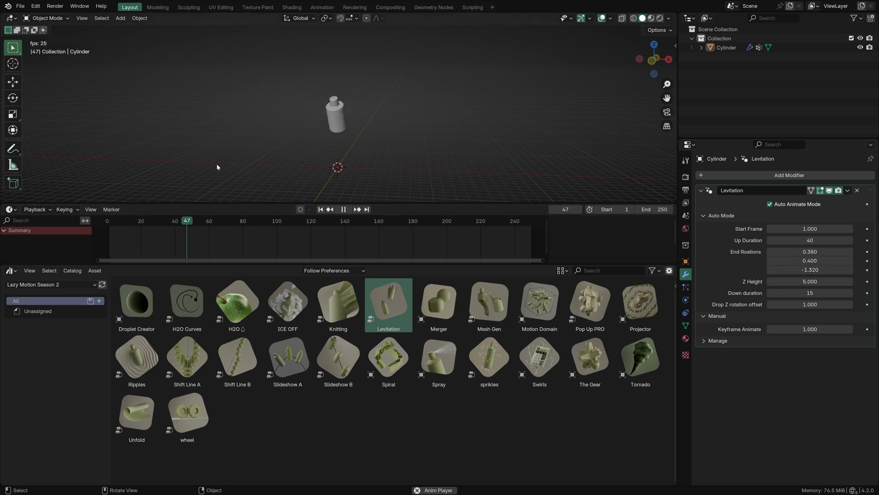
key(space)
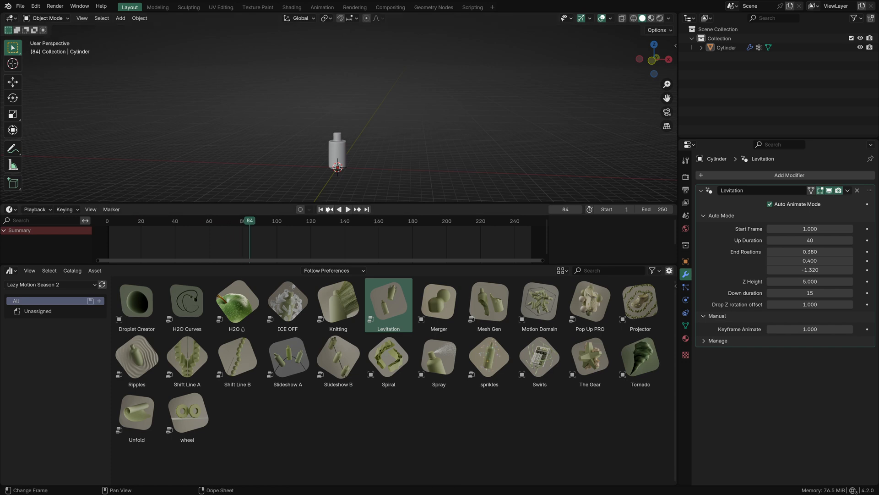
click(321, 210)
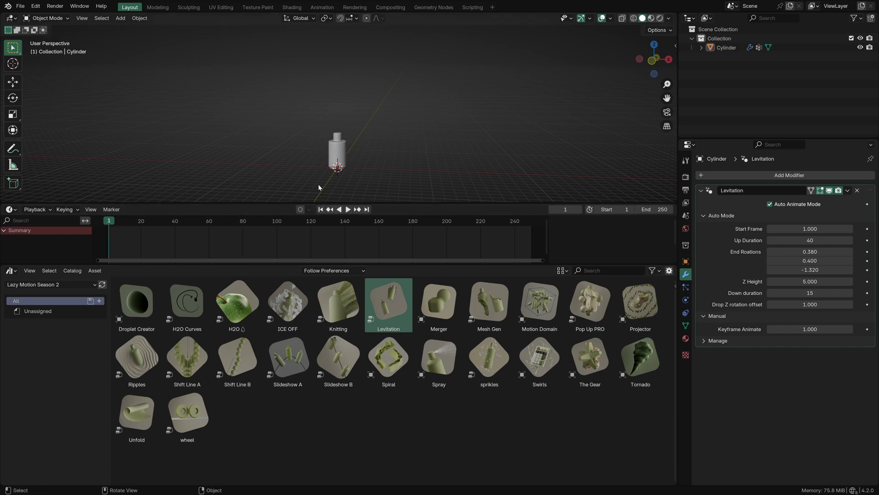
Fit the full frame range in the timeline and narrow its channel list.
scroll(317, 183, up, 2)
scroll(316, 175, up, 2)
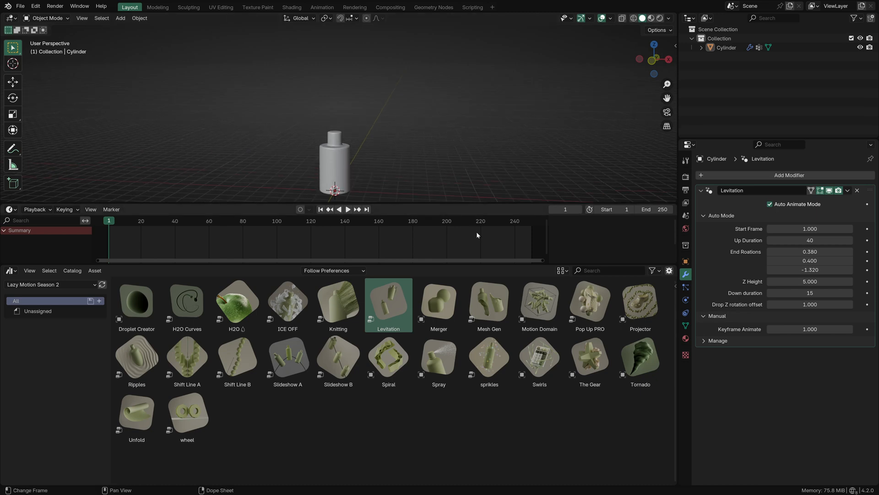
key(Home)
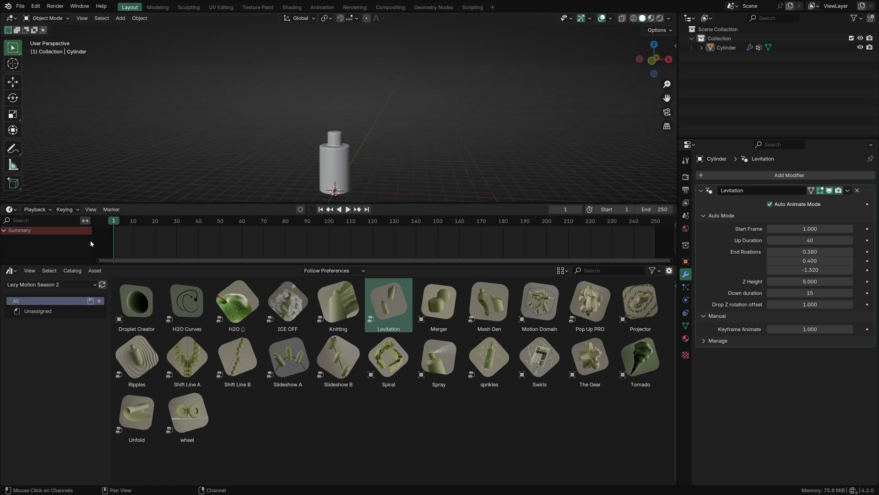
drag(92, 243, 18, 247)
scroll(282, 247, down, 3)
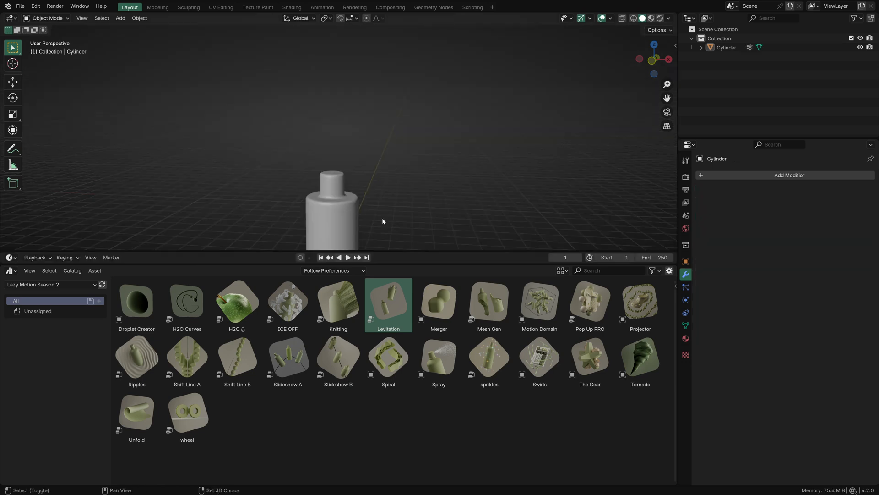
Frame the bottle, select the Merger asset and add a mesh plane at the bottle's base.
key(KP_Decimal)
click(446, 305)
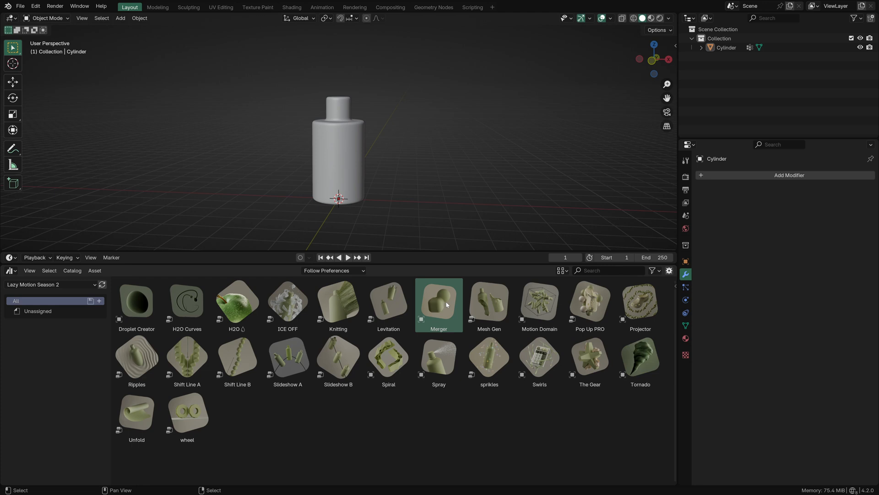
key(shift+a)
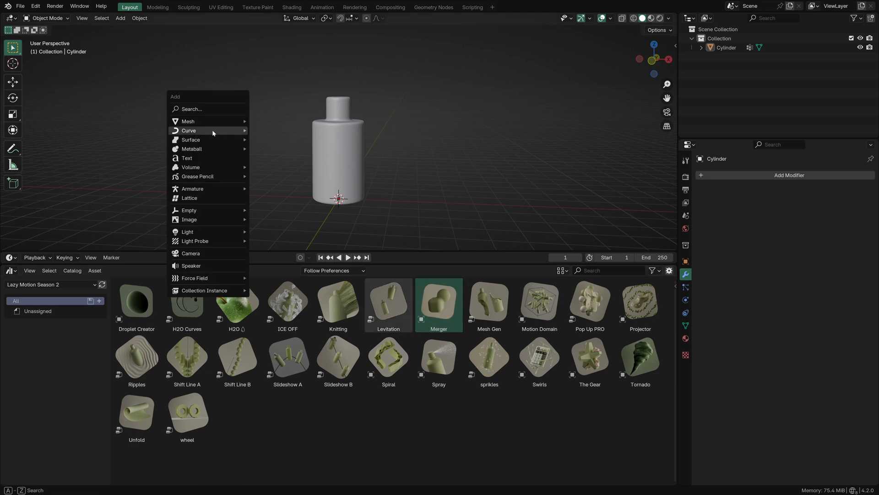
mouse_move(207, 121)
click(266, 124)
scroll(274, 132, down, 2)
middle_drag(294, 147, 306, 153)
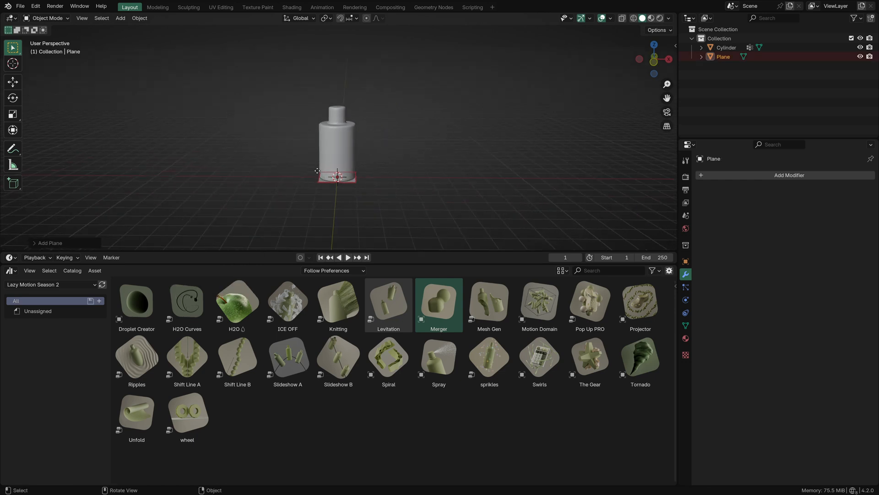
Move the plane beside the bottle and scale it up to several times the bottle's width.
key(g)
click(189, 150)
key(s)
click(94, 142)
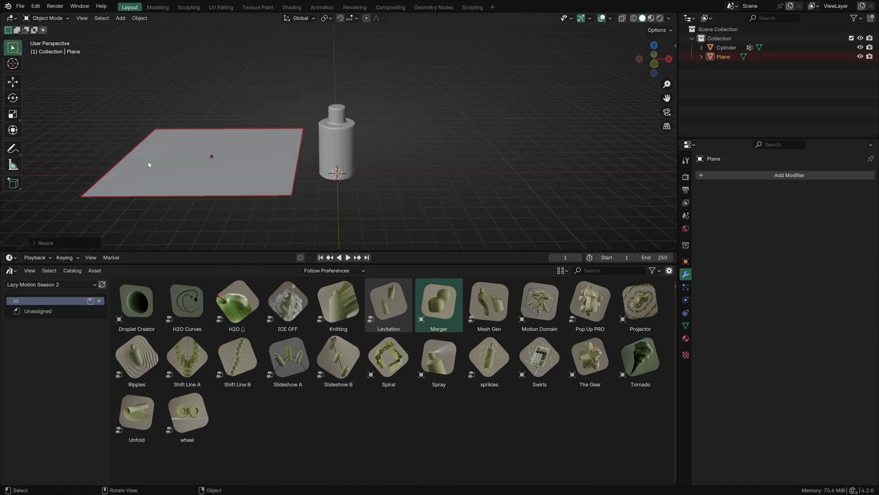
Subdivide the plane in Edit Mode, repeating the subdivision six more times for a dense grid.
key(Tab)
right_click(96, 145)
click(146, 169)
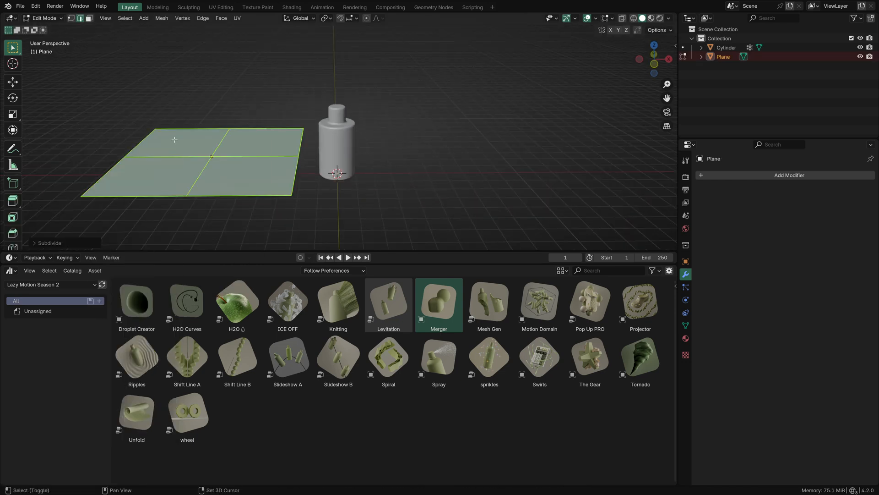
key(shift+r)
key(shift+r)
key(shift+r)
key(shift+r)
key(shift+r)
key(shift+r)
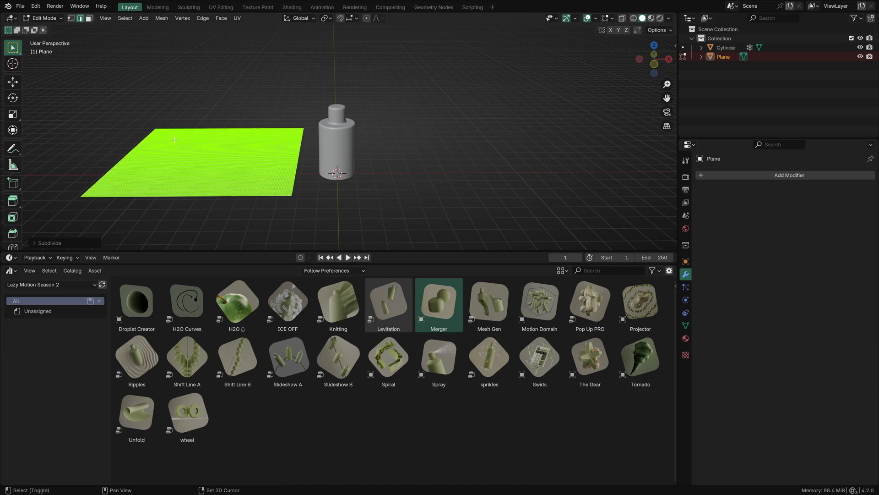
Return to Object Mode, apply the plane's scale and add the Ripples asset to the plane.
key(Tab)
key(ctrl+a)
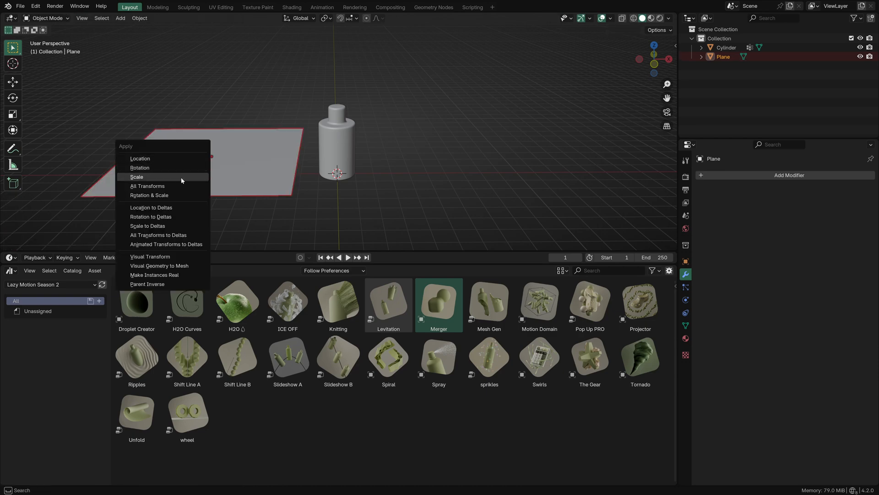
click(182, 179)
click(104, 163)
drag(150, 346, 251, 178)
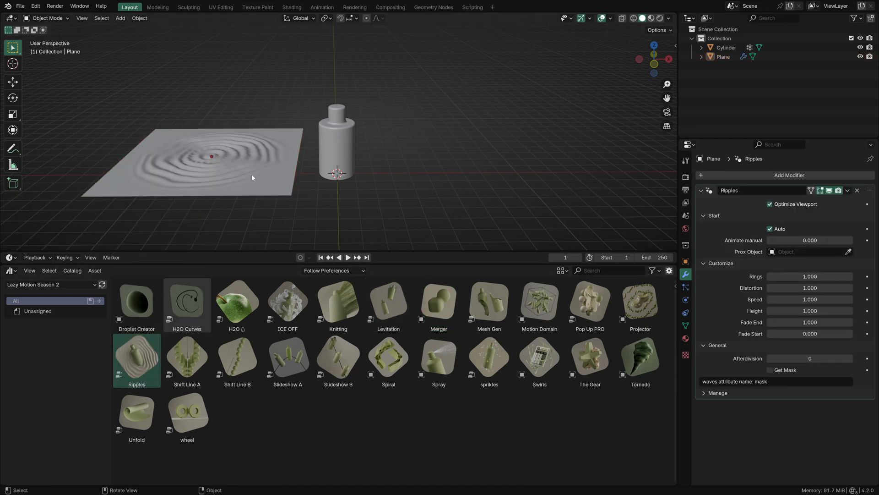
Play the Ripples animation briefly, stop it around frame 63 and examine the waves on the plane.
scroll(275, 151, up, 3)
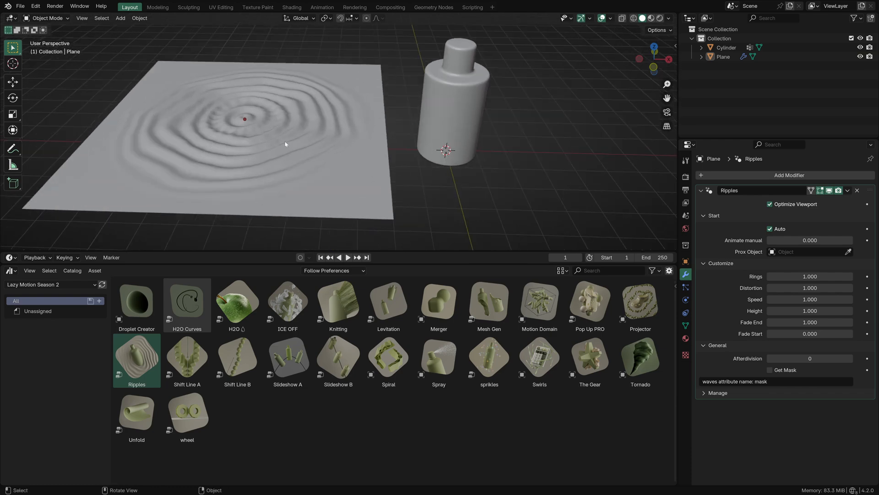
key(space)
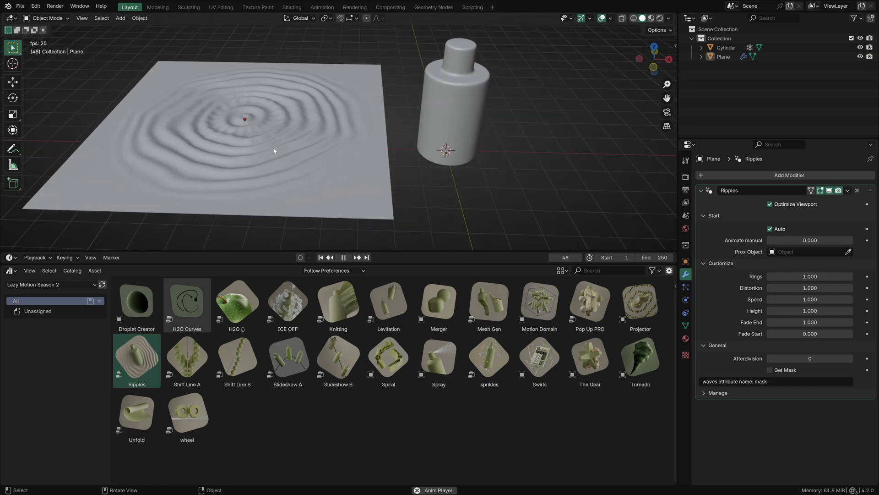
key(space)
middle_drag(248, 143, 295, 163)
click(322, 141)
click(123, 98)
middle_drag(328, 201, 320, 160)
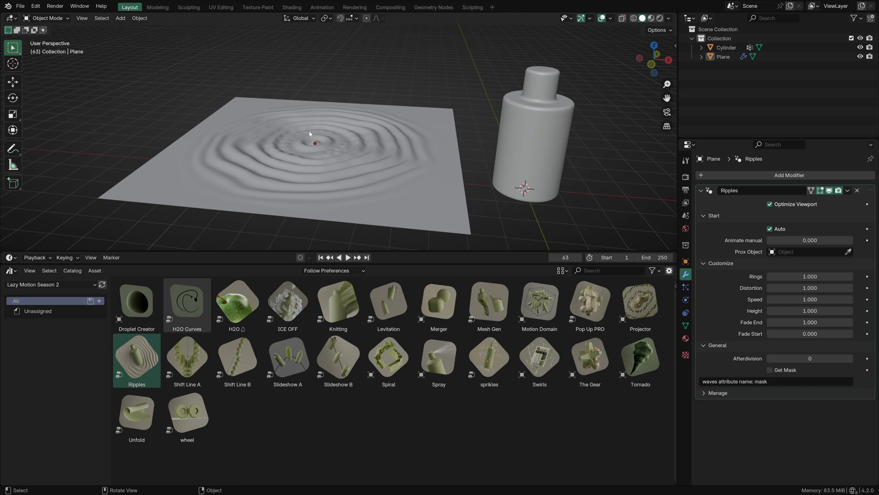
scroll(278, 55, down, 3)
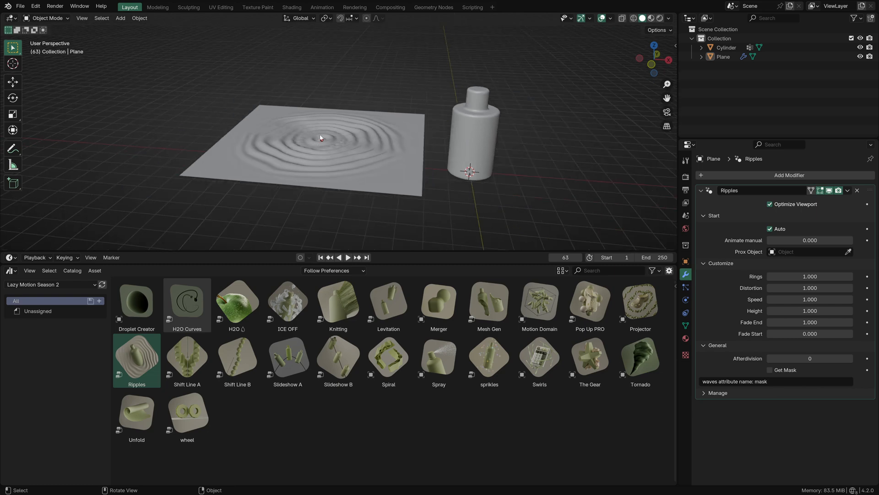
scroll(278, 172, up, 2)
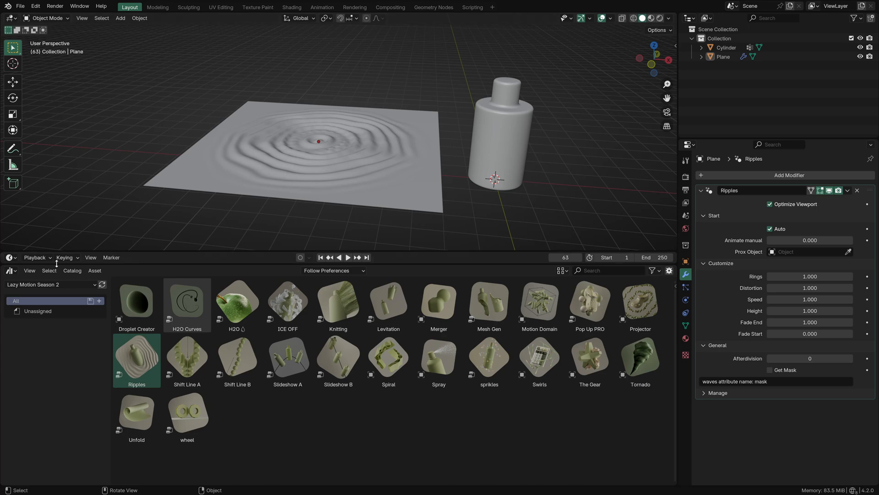
Switch to (v1.5)The Lazy Motion Library, show its Lazy Motion Library catalog and place the Bubbles On Path asset on the rippled plane.
click(32, 285)
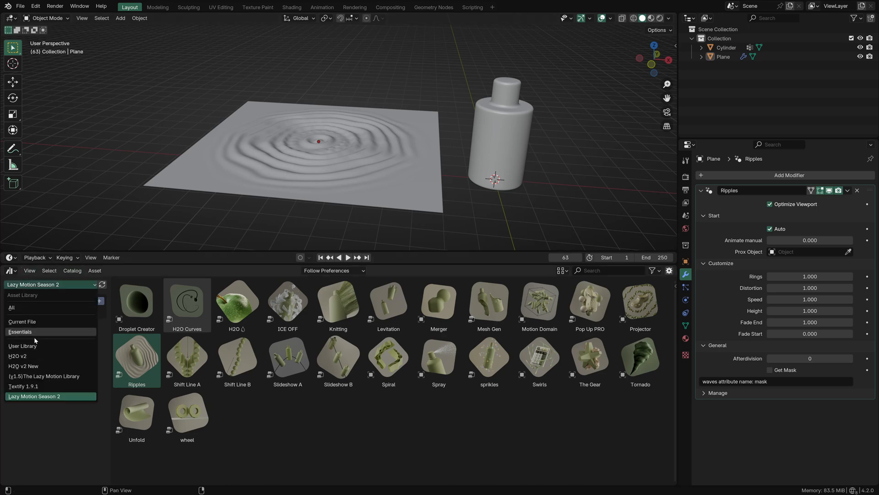
click(42, 376)
scroll(370, 368, down, 4)
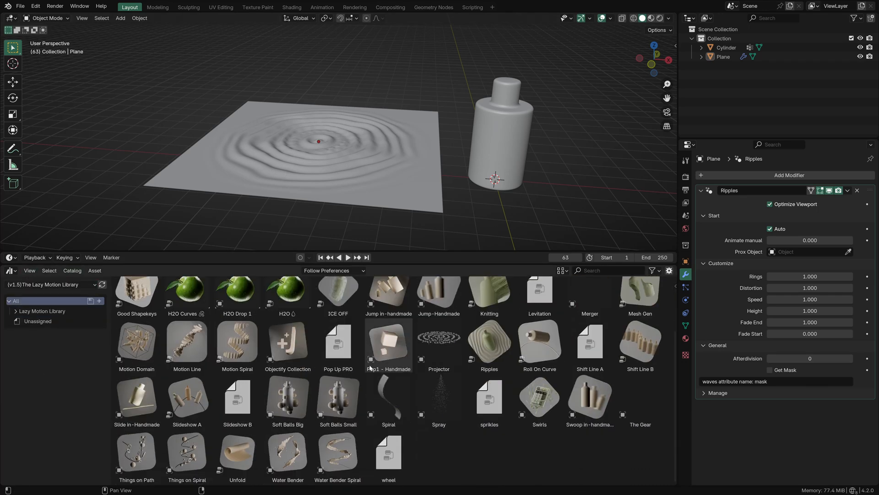
click(42, 311)
drag(388, 302, 317, 140)
Scale down the bubbles path and move it so its lower end meets the rippled plane.
scroll(281, 119, down, 8)
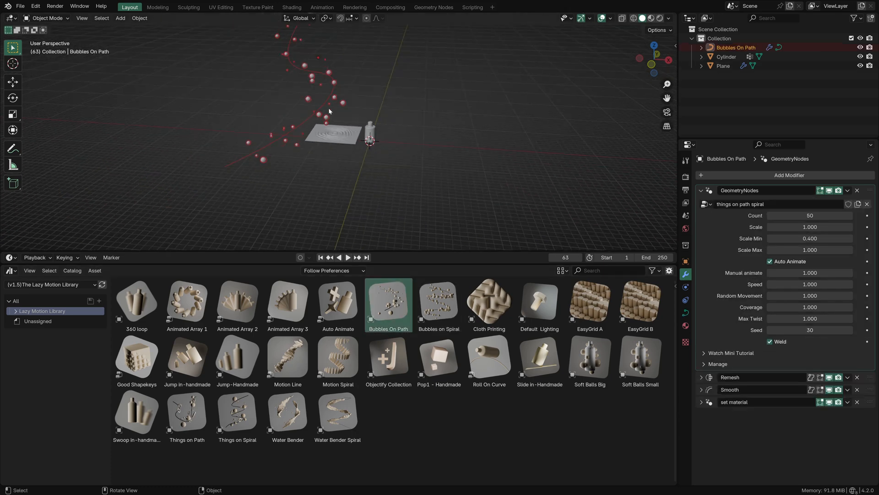
scroll(266, 94, up, 2)
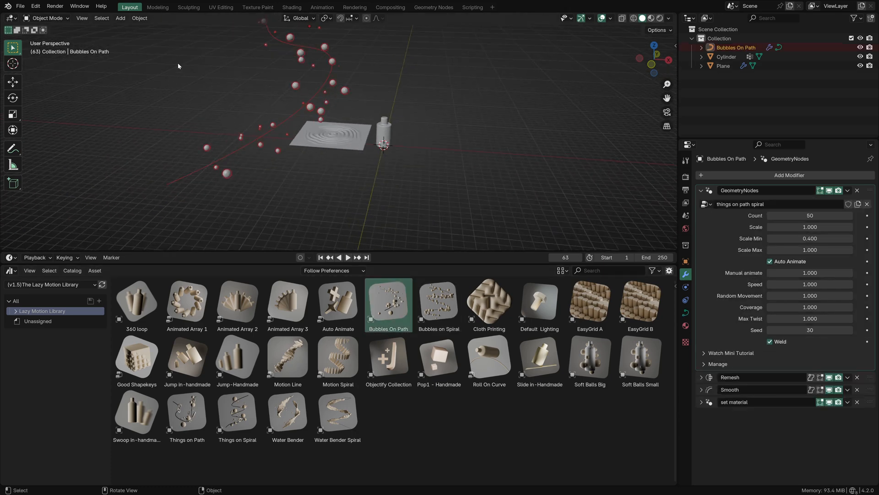
key(s)
click(265, 77)
key(g)
click(300, 126)
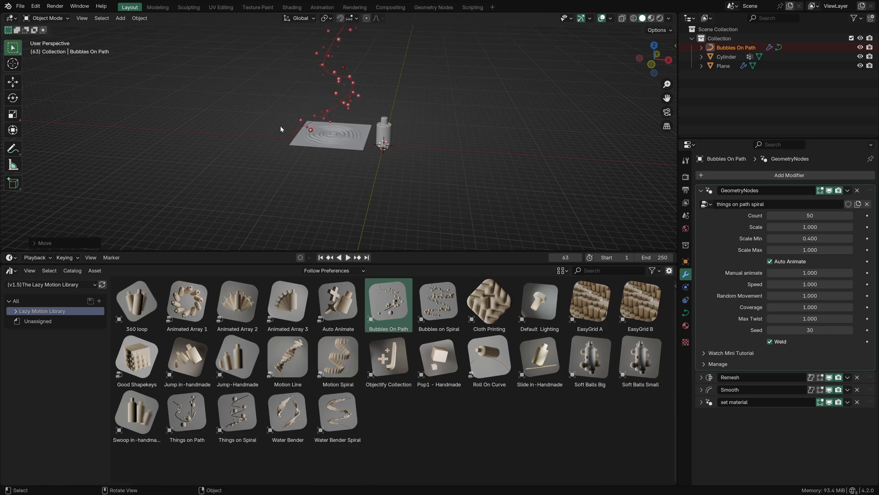
scroll(274, 115, up, 2)
key(g)
click(238, 91)
Deselect the bubbles path, play the combined animation to around frame 193 and examine where the bubbles meet the ripples.
scroll(238, 93, up, 4)
click(243, 97)
key(space)
scroll(273, 111, down, 1)
middle_drag(272, 110, 265, 118)
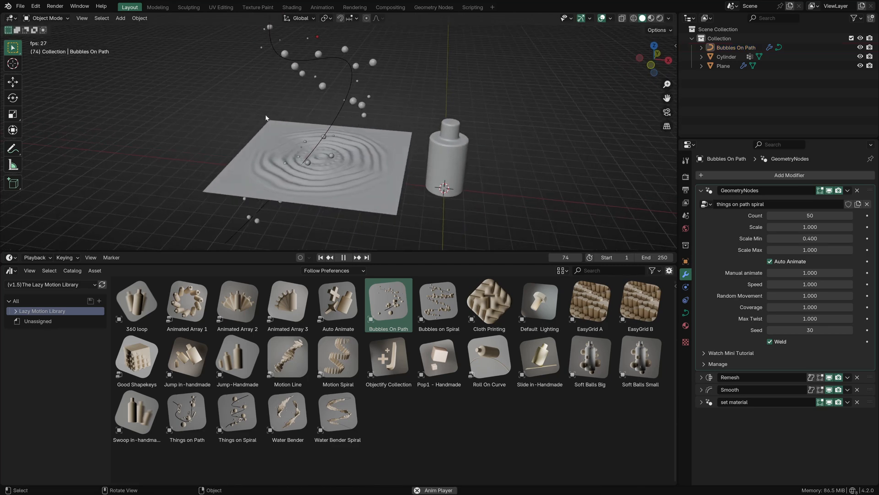
scroll(277, 137, up, 3)
key(space)
middle_drag(271, 176, 288, 174)
scroll(284, 179, up, 4)
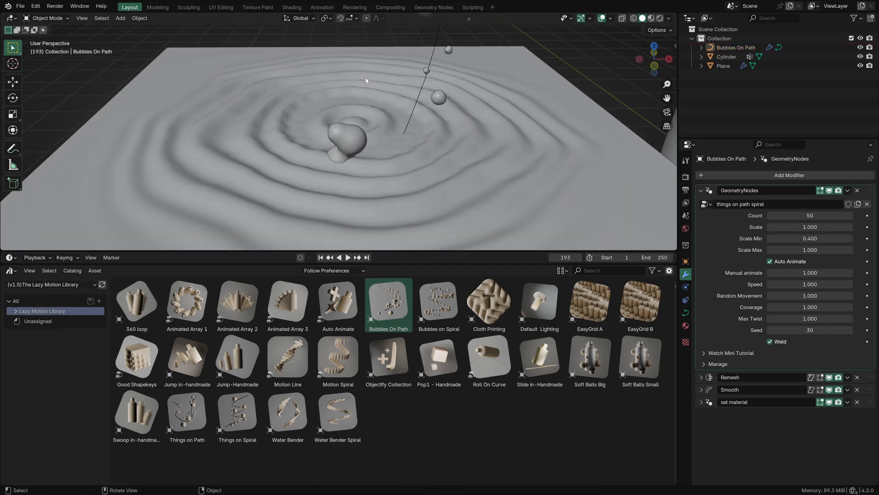
middle_drag(366, 81, 338, 168)
scroll(339, 172, up, 3)
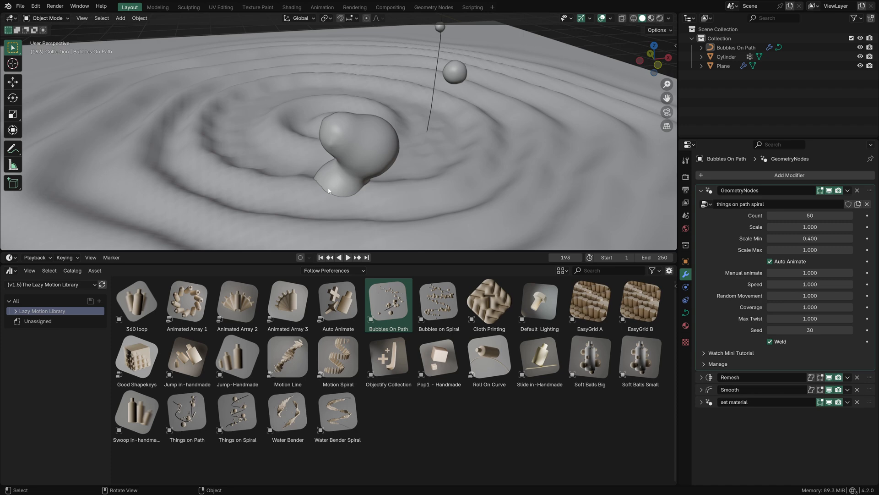
scroll(330, 190, down, 7)
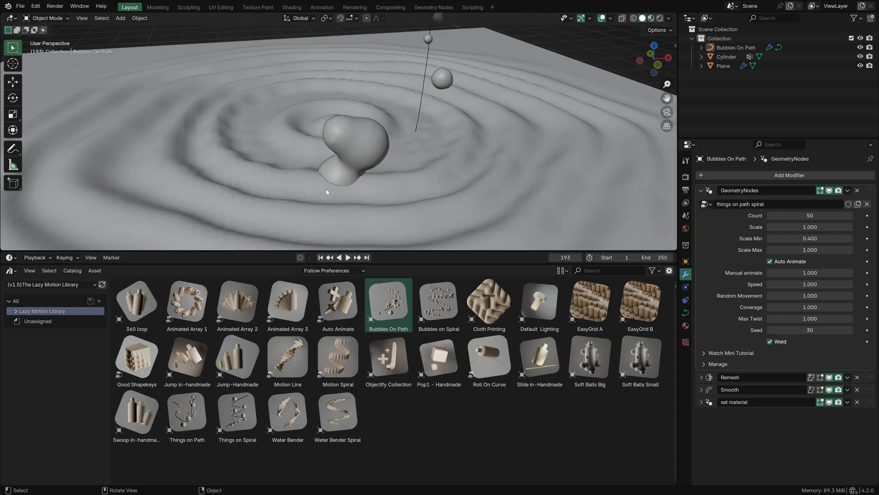
middle_drag(358, 178, 345, 167)
scroll(345, 167, up, 3)
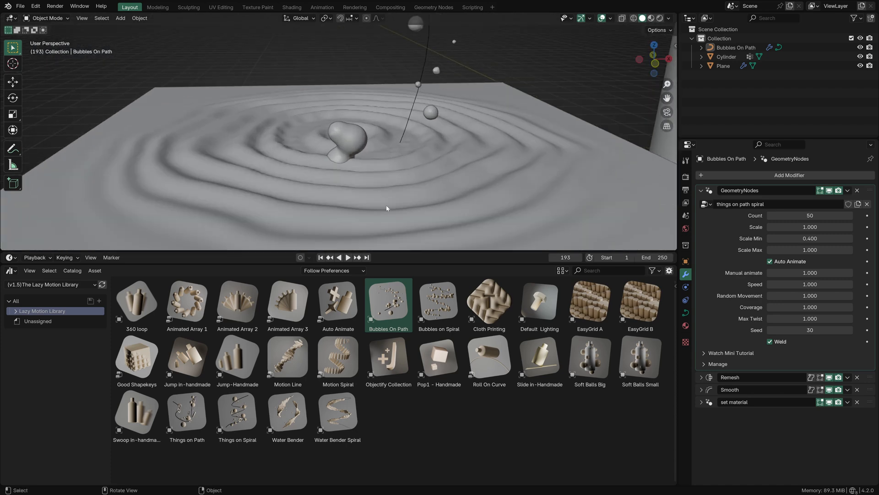
Switch the asset library back to Lazy Motion Season 2.
click(10, 271)
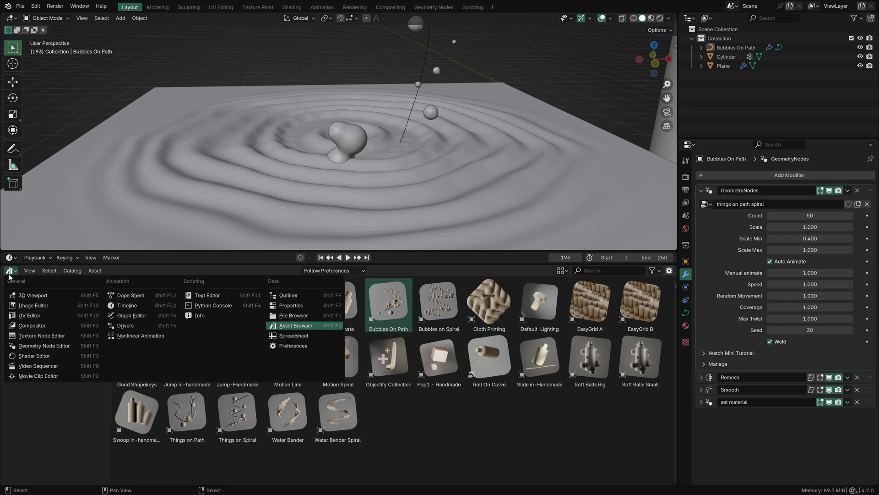
click(10, 272)
click(17, 282)
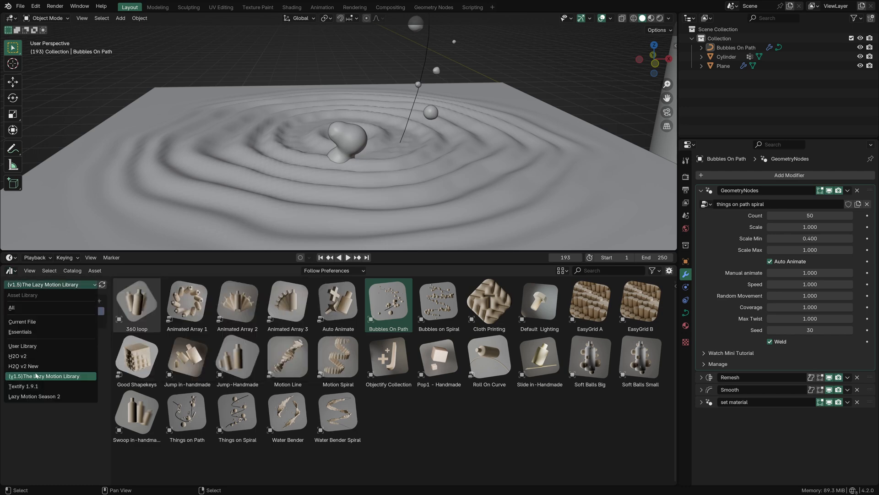
click(40, 396)
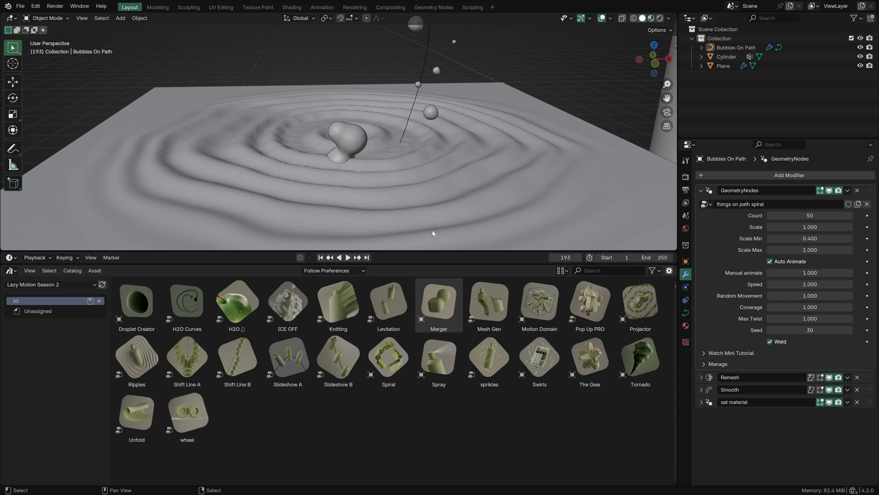
Place the Merger asset from Lazy Motion Season 2 in the empty space beside the rippled plane.
scroll(433, 231, down, 4)
middle_drag(426, 167, 346, 225)
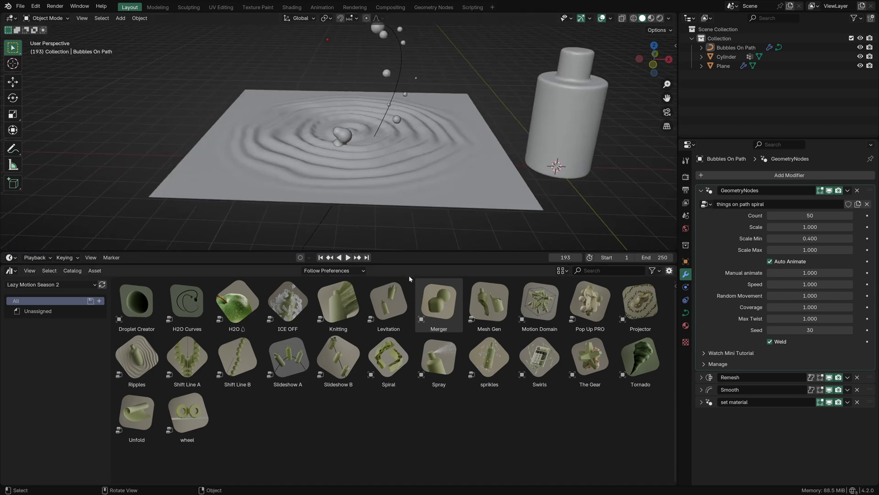
drag(426, 293, 122, 156)
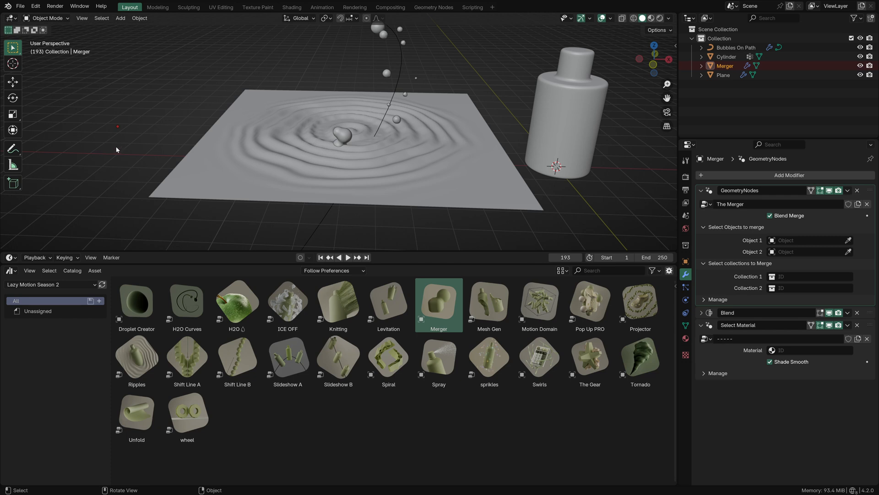
shift+middle_drag(116, 146, 196, 162)
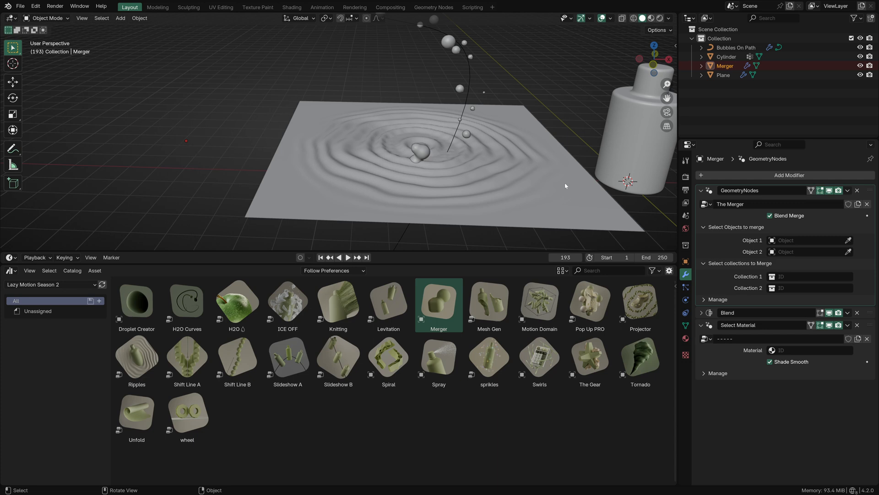
Assign the rippled Plane as the Merger's Object 1 and Bubbles On Path as its Object 2.
click(849, 240)
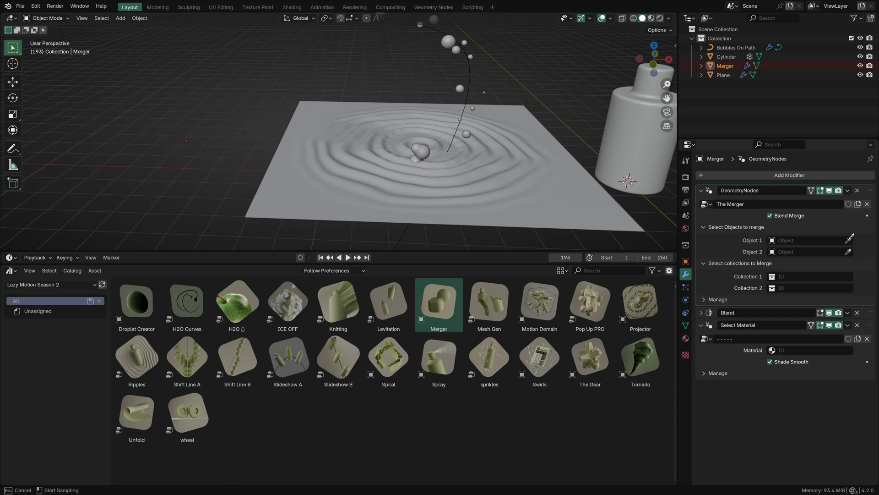
click(358, 134)
click(849, 251)
click(449, 42)
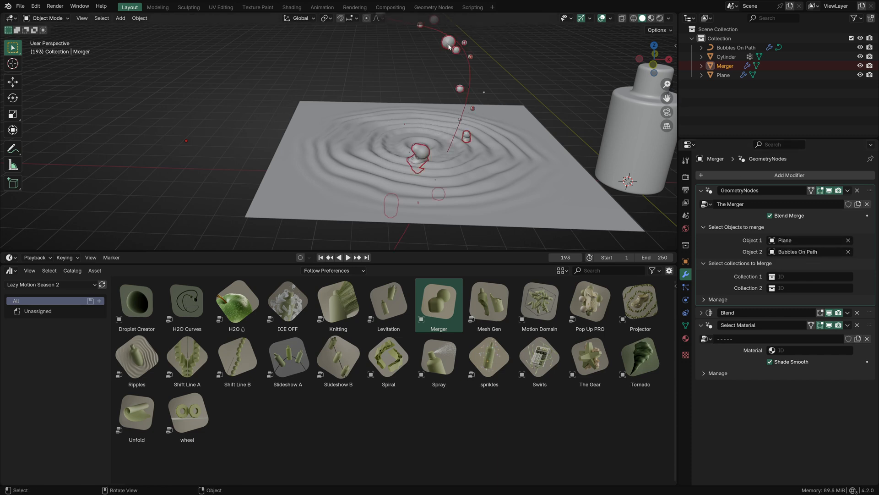
middle_drag(376, 77, 466, 106)
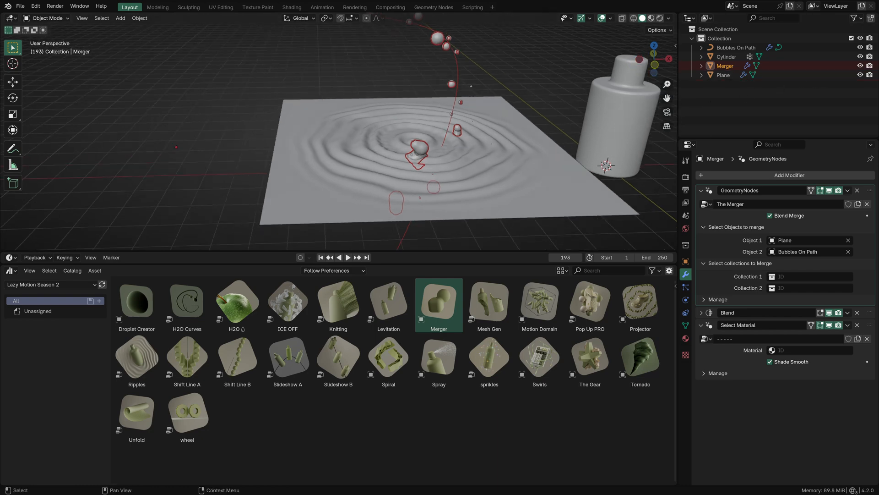
Hide the original Plane and Bubbles On Path, select the Merger and examine the geometry it generates.
click(860, 75)
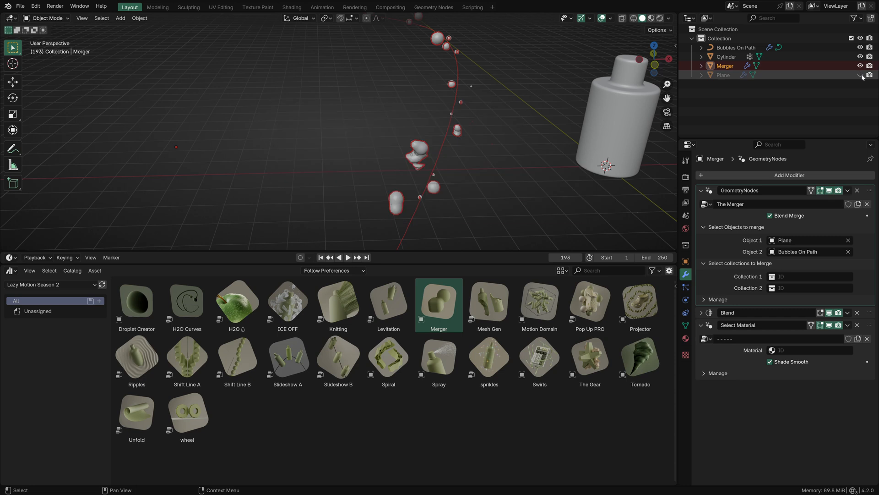
click(860, 47)
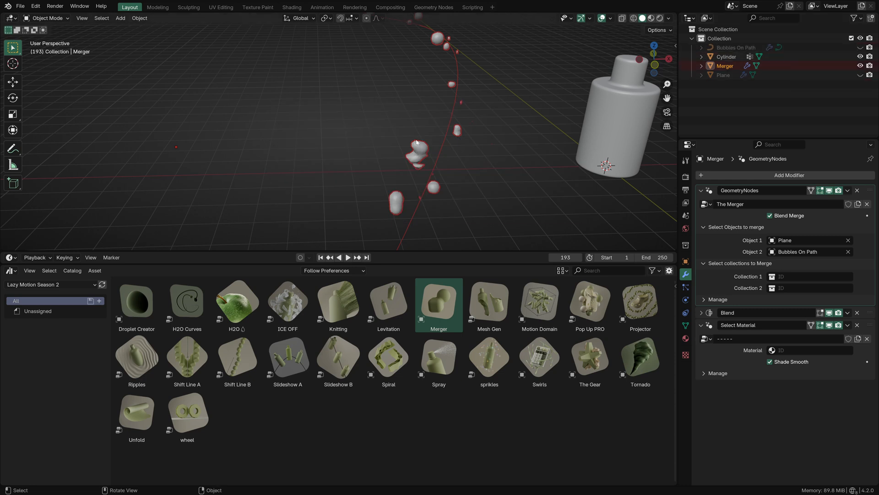
click(384, 142)
scroll(391, 144, up, 3)
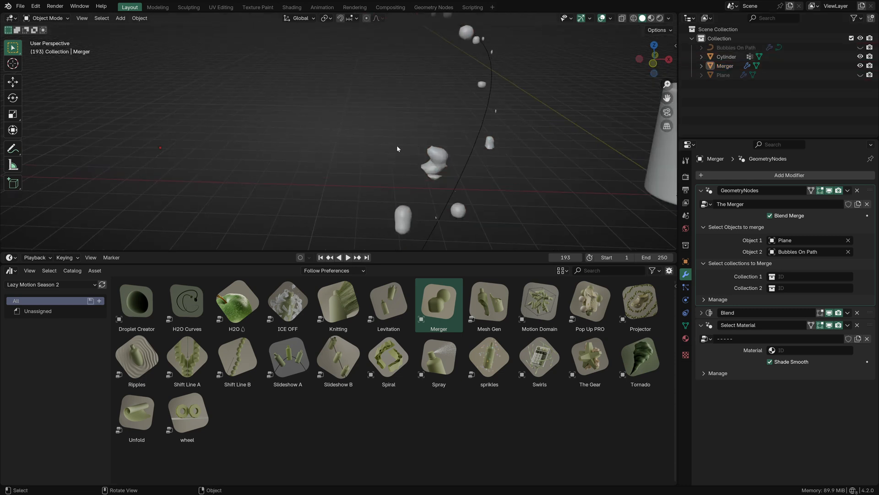
click(431, 156)
scroll(421, 149, down, 3)
middle_drag(421, 149, 457, 158)
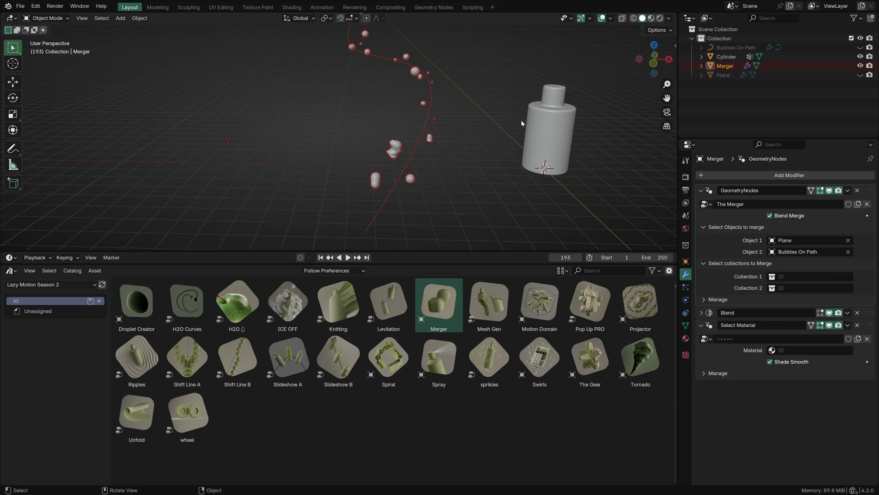
Toggle the original Plane's visibility to compare it with the Merger's output, leaving the Plane shown.
click(860, 76)
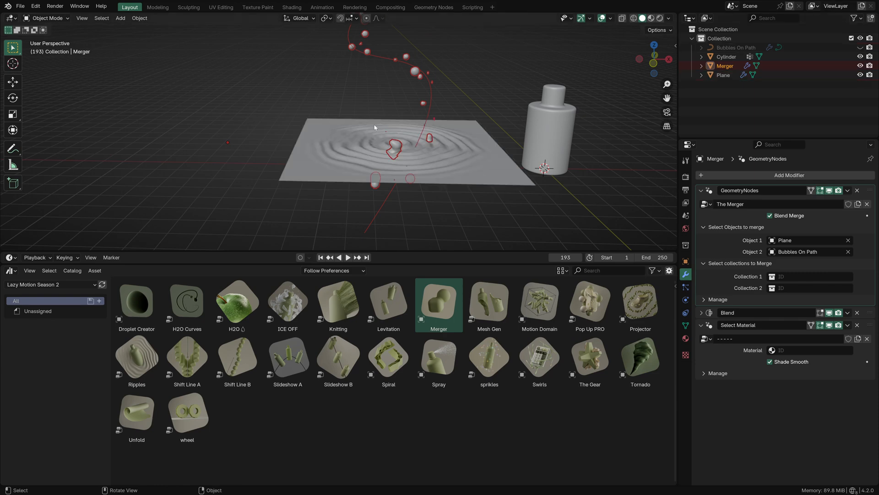
scroll(413, 126, up, 3)
click(861, 75)
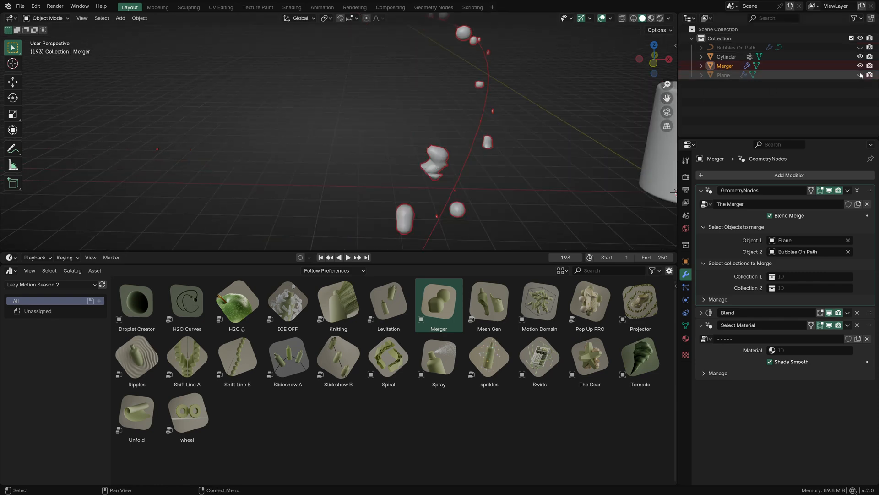
click(861, 75)
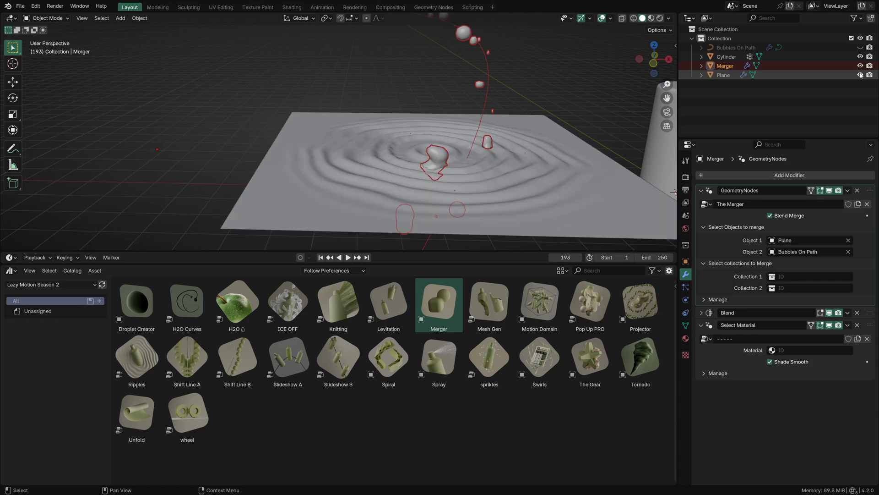
Select the Plane and add a Solidify modifier after its Ripples modifier.
click(733, 75)
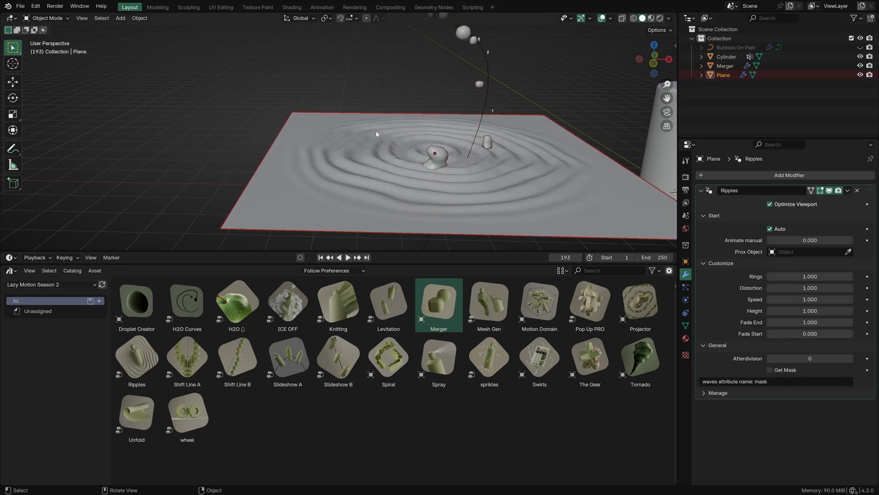
scroll(475, 179, down, 2)
middle_drag(475, 178, 504, 197)
scroll(399, 159, up, 3)
middle_drag(430, 167, 250, 160)
scroll(400, 159, down, 2)
scroll(270, 156, up, 2)
scroll(210, 143, down, 1)
click(720, 177)
click(721, 177)
text(s)
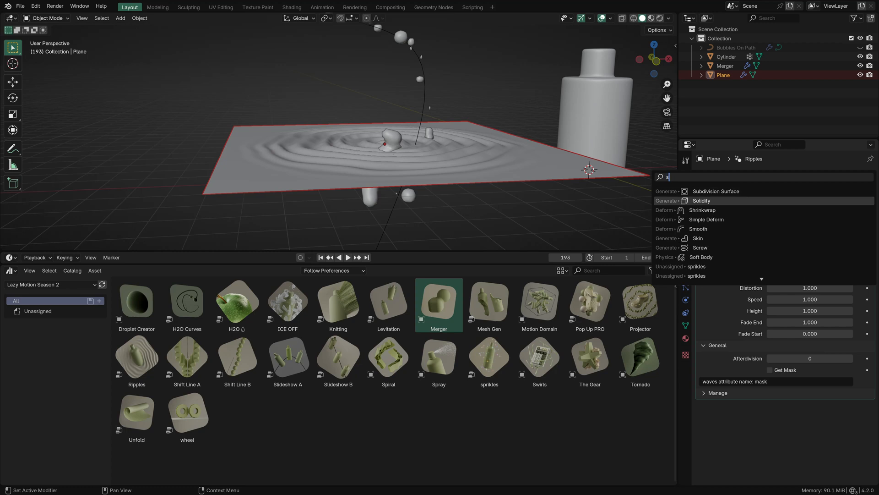
click(712, 201)
Set the Plane's Solidify thickness to about 0.053 m.
scroll(487, 171, up, 1)
middle_drag(487, 171, 488, 161)
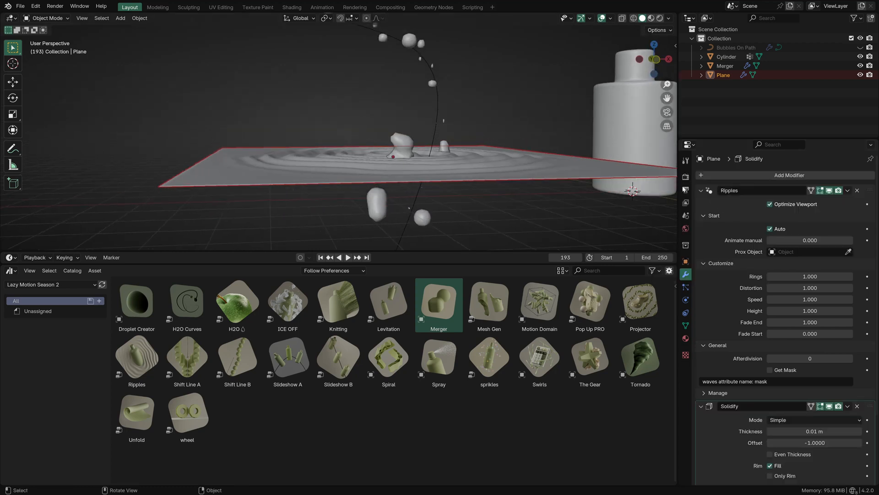
drag(808, 431, 831, 431)
drag(814, 432, 810, 431)
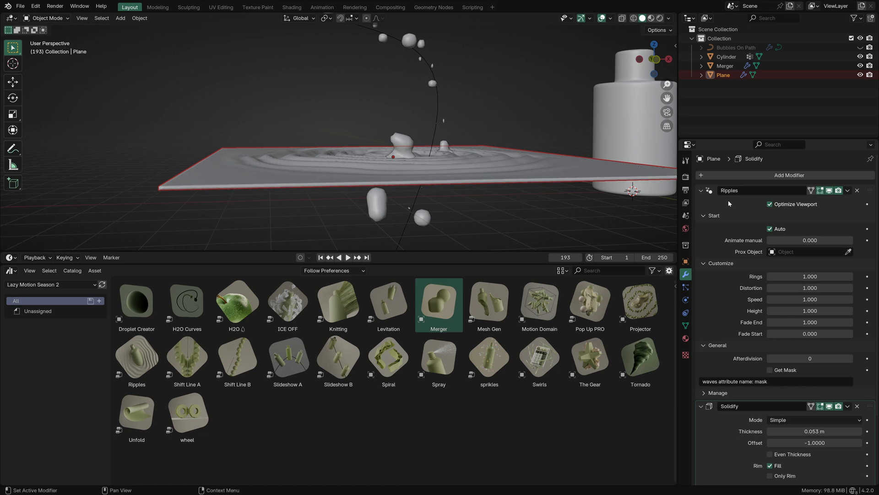
Hide the original Plane, fine-tune its Solidify thickness and collapse the Solidify settings.
click(861, 75)
middle_drag(316, 81, 315, 103)
drag(797, 436, 814, 431)
click(702, 407)
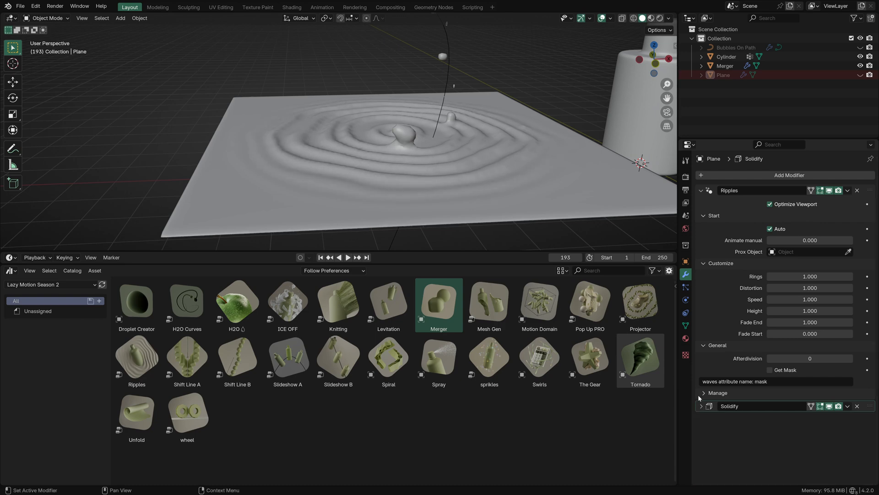
Make the Merger the active object and examine up close where the bubble blends into the ripples.
scroll(217, 73, down, 2)
scroll(468, 164, up, 3)
click(468, 166)
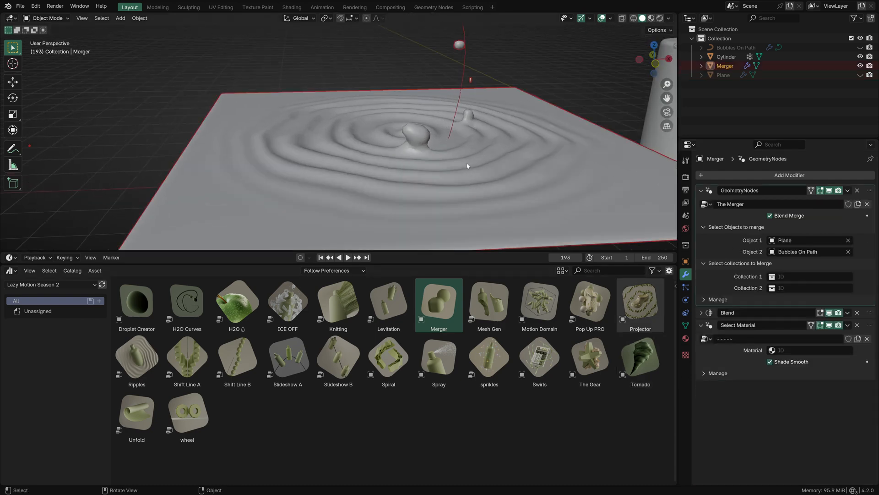
click(74, 148)
middle_drag(75, 145, 387, 135)
scroll(397, 114, up, 2)
scroll(380, 194, up, 3)
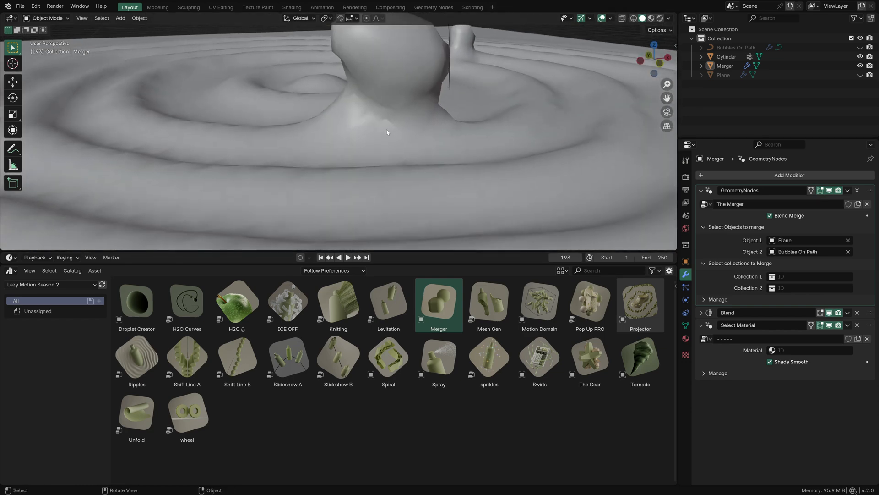
scroll(387, 132, down, 2)
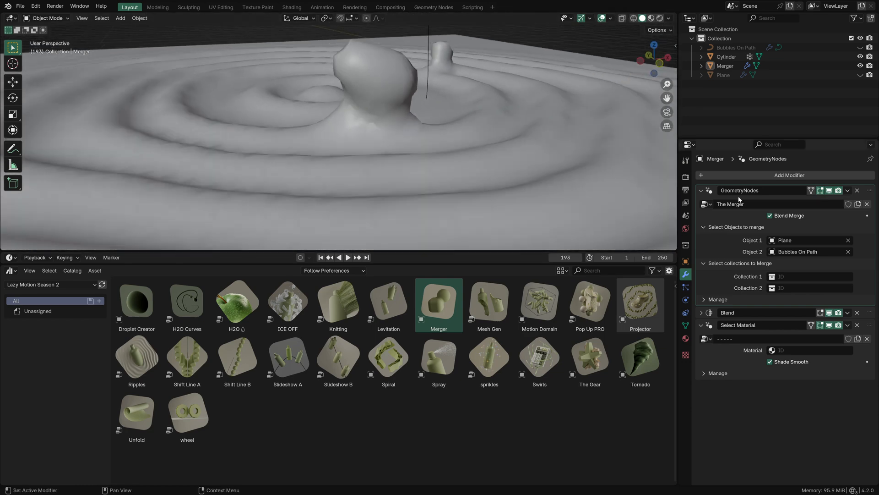
Expand the Merger's Blend modifier and set its Voxel Size to about 0.0301 m.
click(702, 312)
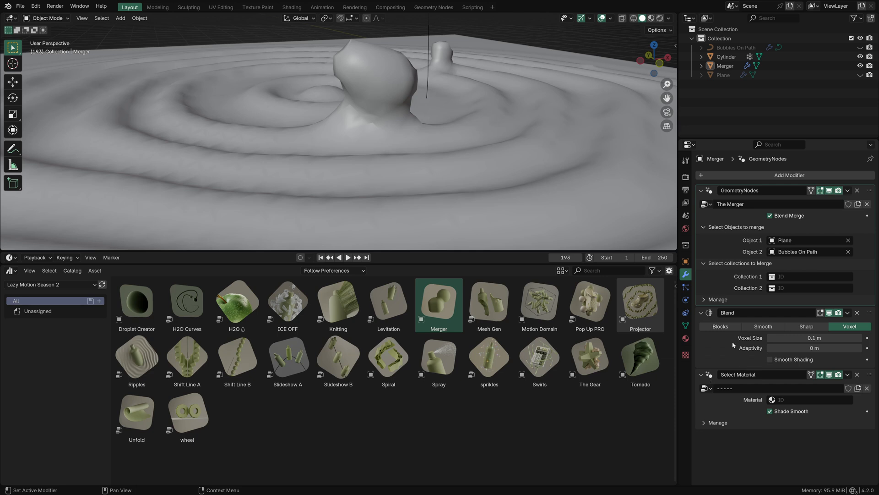
drag(773, 340, 585, 341)
scroll(425, 158, down, 5)
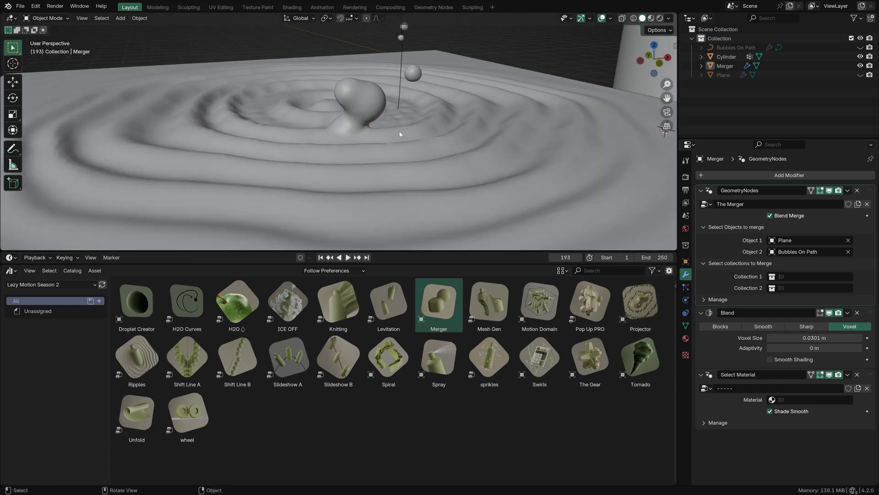
middle_drag(425, 158, 423, 176)
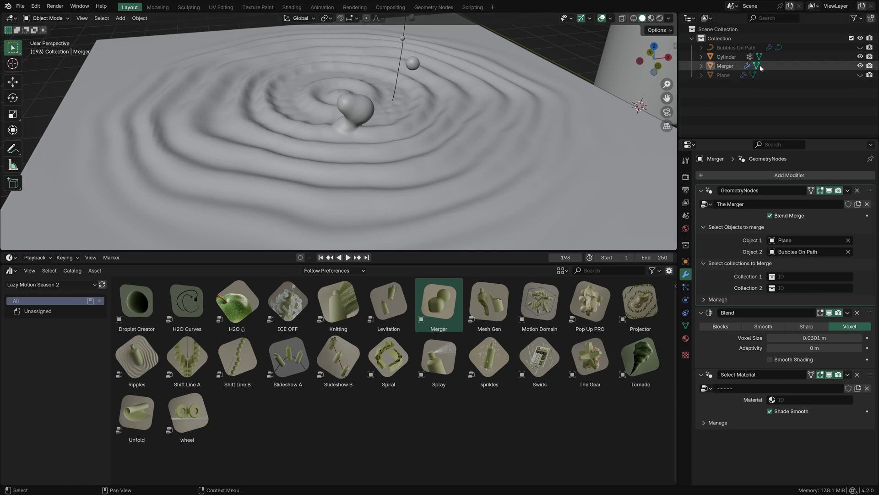
Lower the Ripples Height on the hidden Plane to about 0.598 and inspect the softened waves.
click(724, 75)
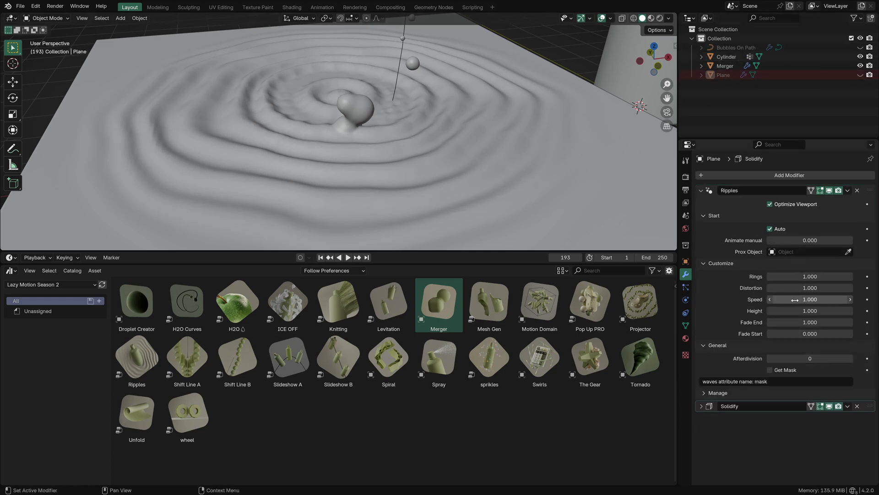
drag(799, 311, 767, 311)
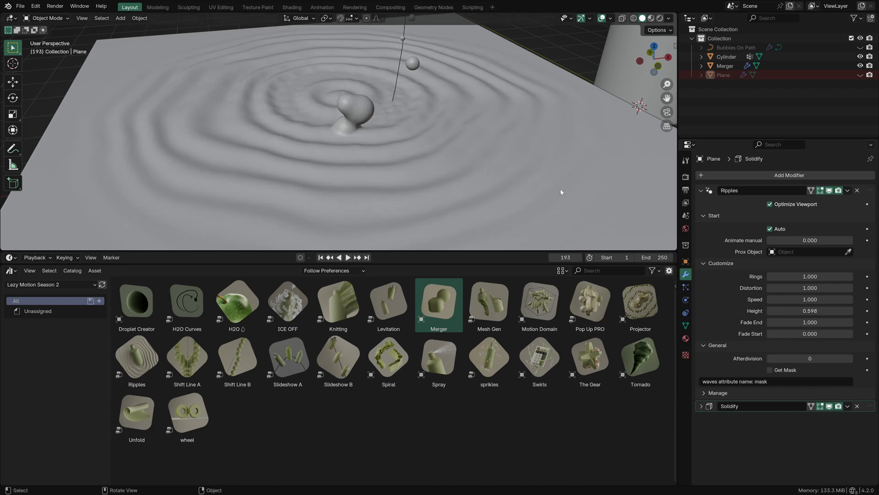
scroll(399, 121, down, 6)
shift+middle_drag(394, 118, 387, 126)
scroll(321, 122, up, 5)
middle_drag(289, 122, 265, 102)
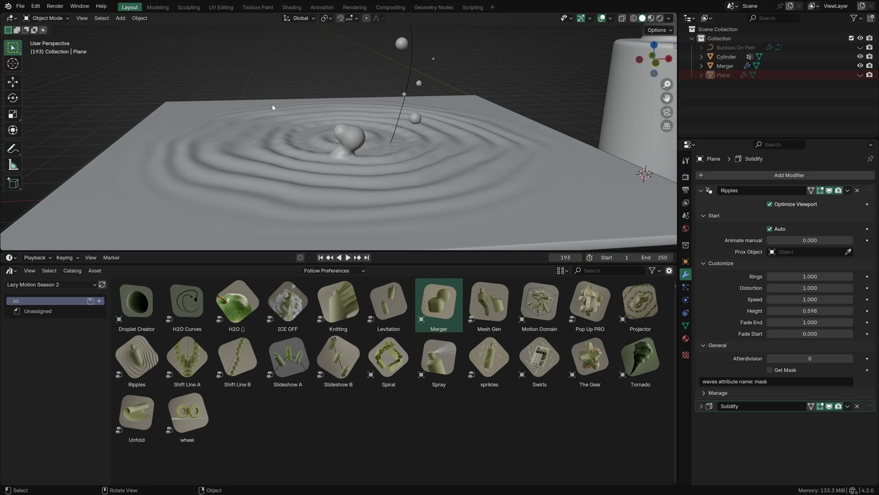
Make the Merger active again and play the merged animation past its end, stopping around frame 3.
middle_drag(350, 108, 433, 161)
click(433, 162)
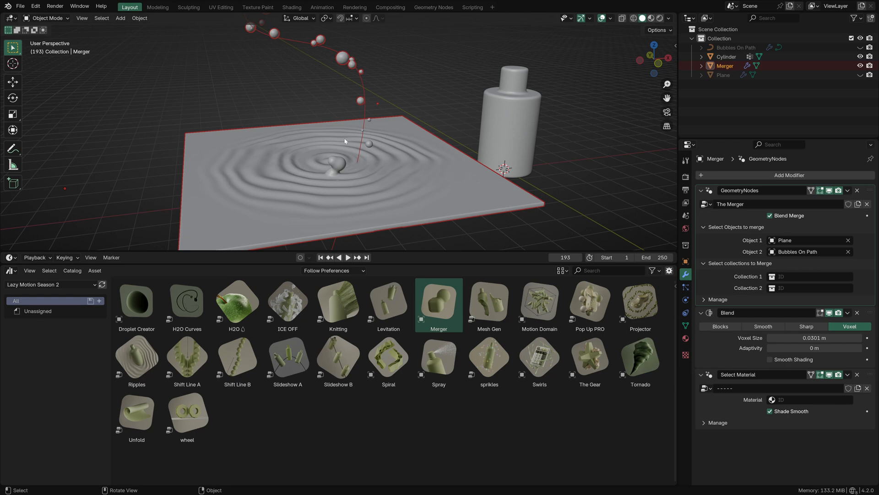
click(216, 92)
scroll(307, 140, up, 3)
scroll(310, 147, down, 1)
key(space)
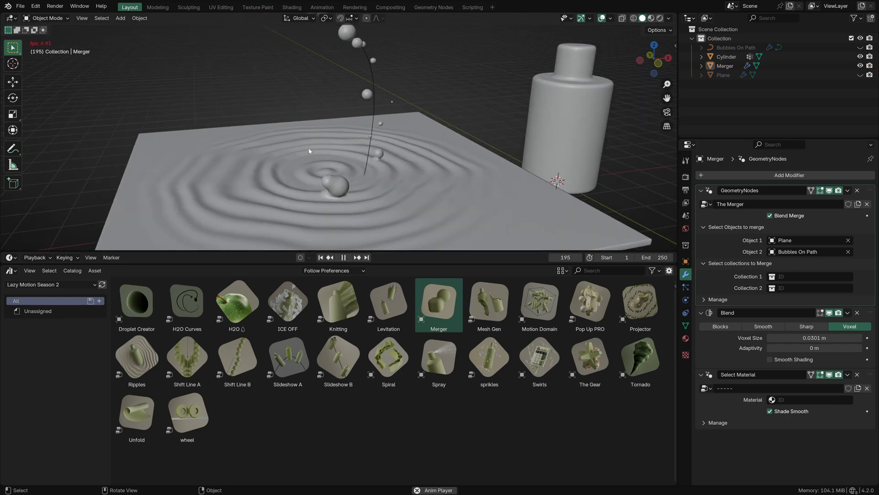
scroll(358, 198, down, 1)
middle_drag(359, 200, 346, 178)
scroll(351, 193, up, 2)
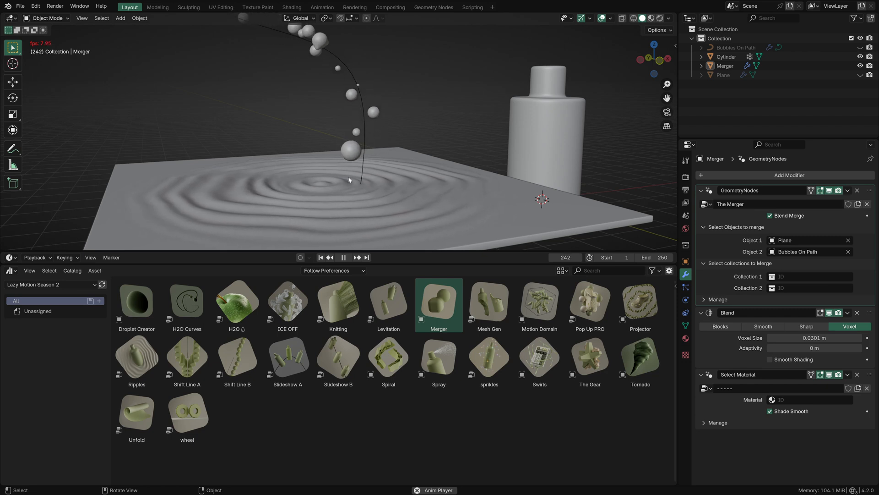
middle_drag(349, 179, 371, 183)
key(space)
Switch the viewport to Material Preview and assign the H2O shader in the Merger's Select Material modifier.
key(z)
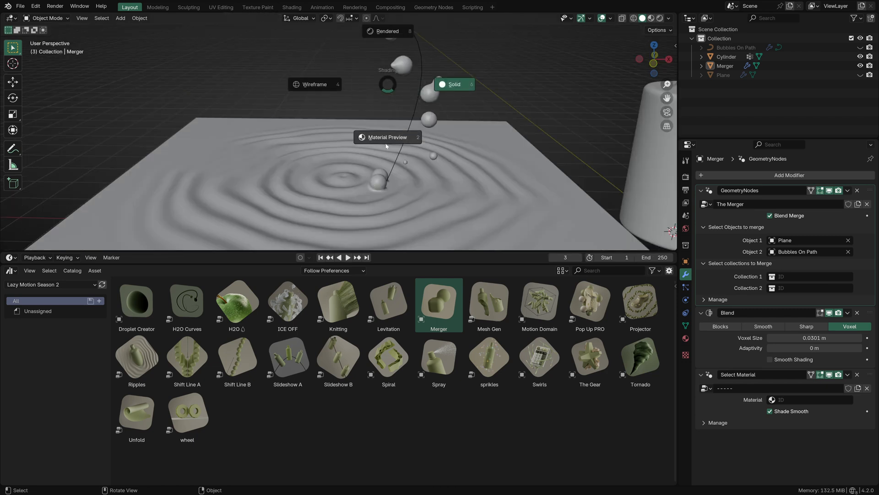
click(387, 139)
middle_drag(541, 209, 548, 197)
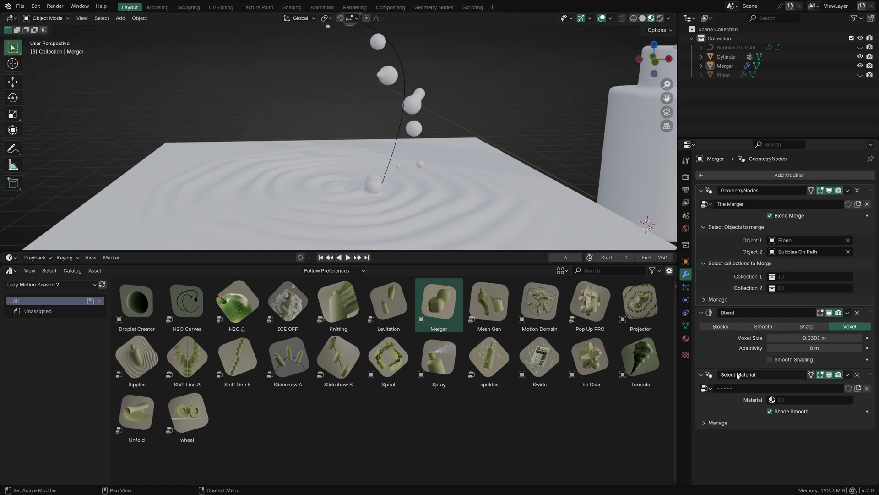
click(795, 400)
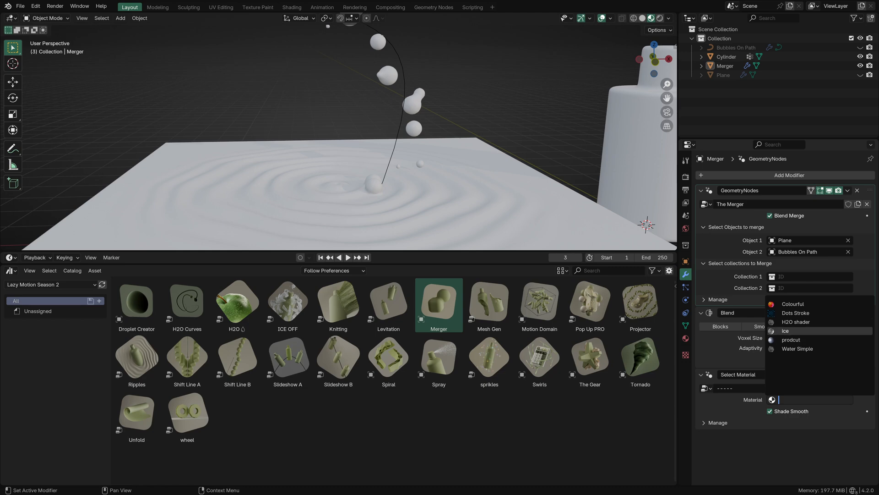
click(779, 321)
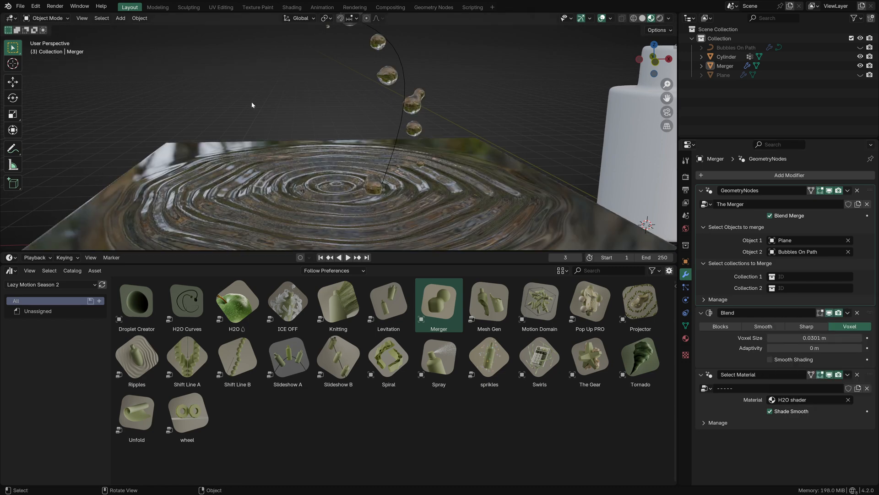
Play the water-shaded merged animation to around frame 21 and examine the bubbles entering the ripples.
mouse_move(252, 101)
middle_down()
mouse_move(271, 94)
mouse_move(297, 174)
mouse_move(374, 168)
mouse_move(466, 139)
middle_up()
key(space)
key(space)
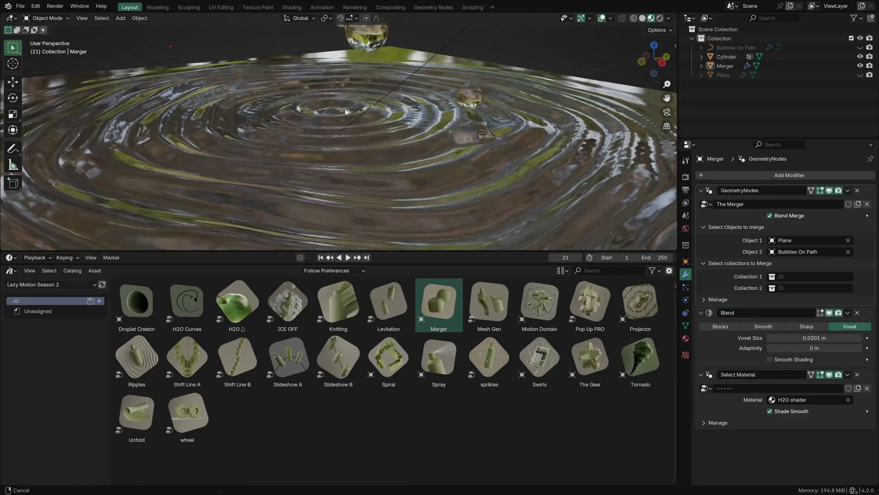
Run the water-shaded merged animation on to frame 31 and inspect the rippled surface from another angle.
scroll(466, 139, down, 4)
key(space)
middle_drag(321, 154, 397, 162)
scroll(383, 155, up, 2)
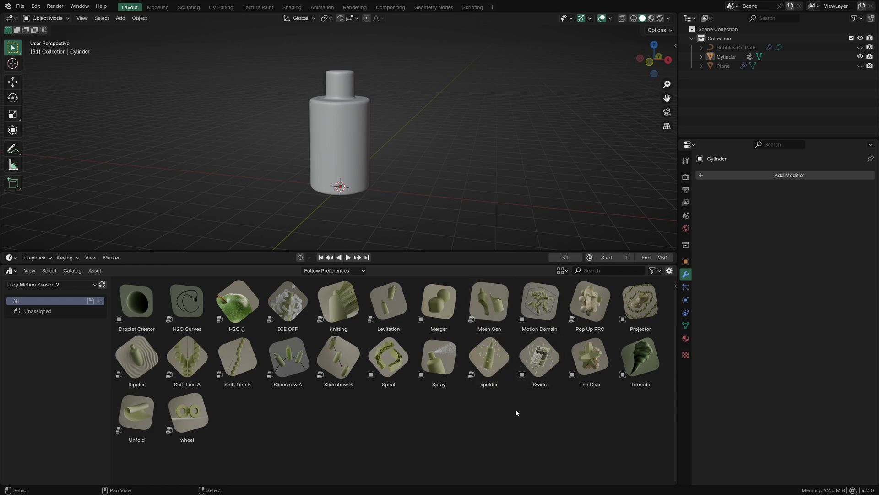
Apply the Mesh Gen asset to the bottle-shaped Cylinder and inspect the opening beside its Starter Point.
drag(494, 304, 332, 127)
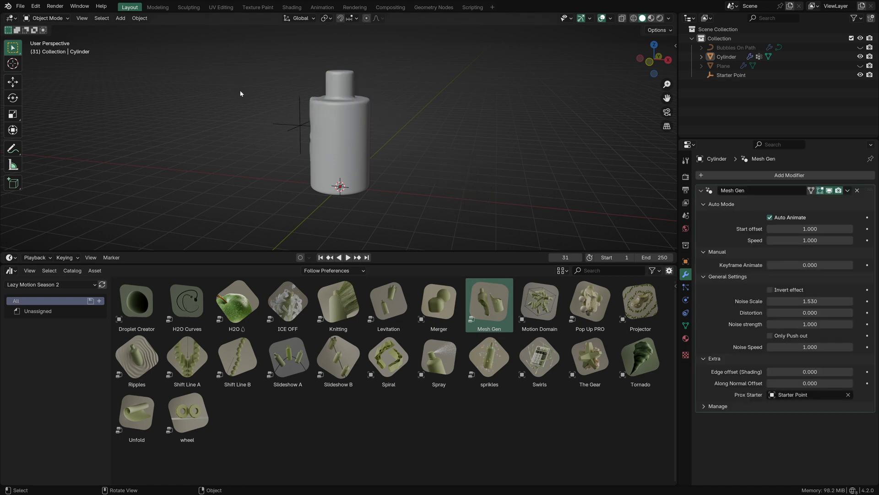
middle_drag(240, 93, 371, 109)
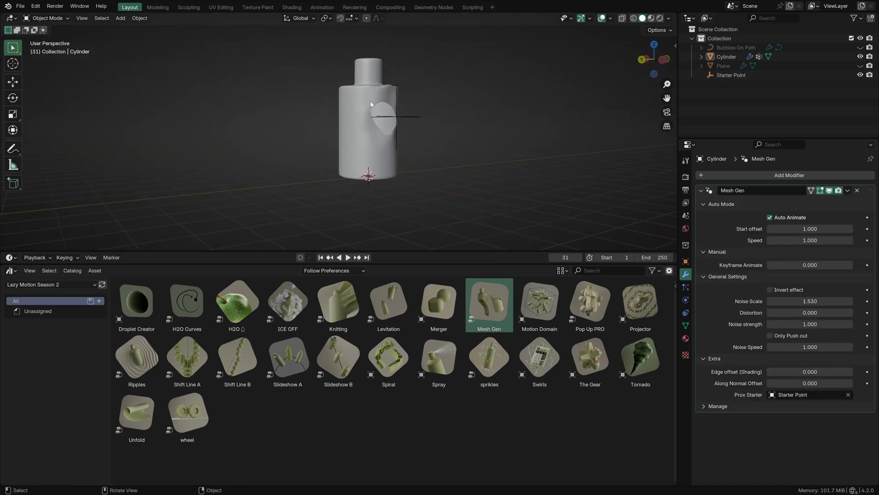
click(370, 103)
scroll(421, 94, up, 3)
click(227, 109)
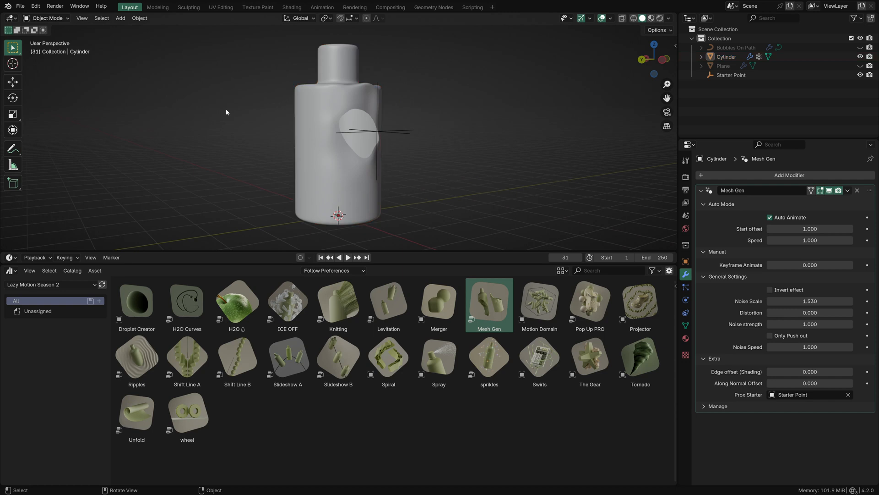
middle_drag(249, 109, 265, 128)
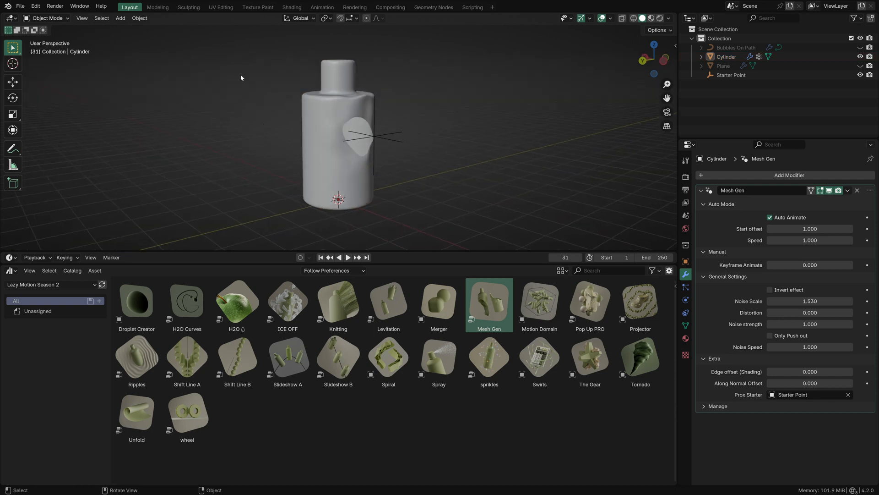
Add a Solidify modifier after Mesh Gen on the Cylinder and set its thickness to 0.038 m.
click(342, 123)
scroll(341, 122, up, 3)
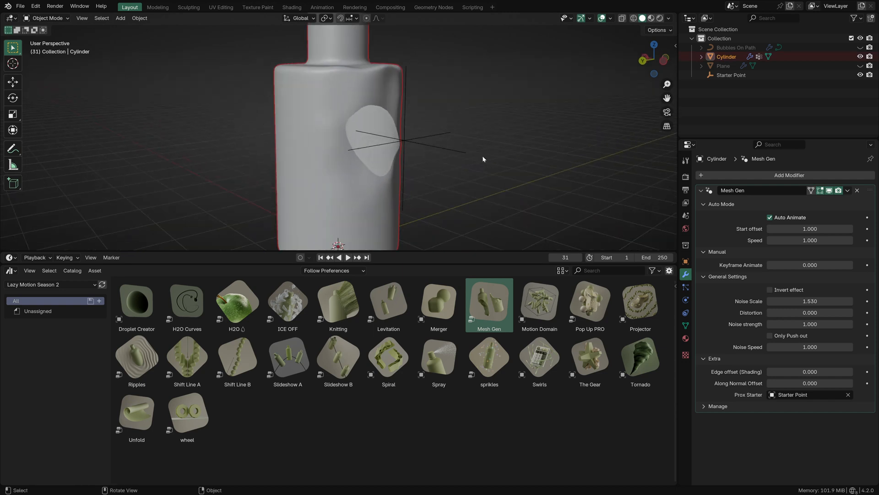
click(709, 175)
click(699, 176)
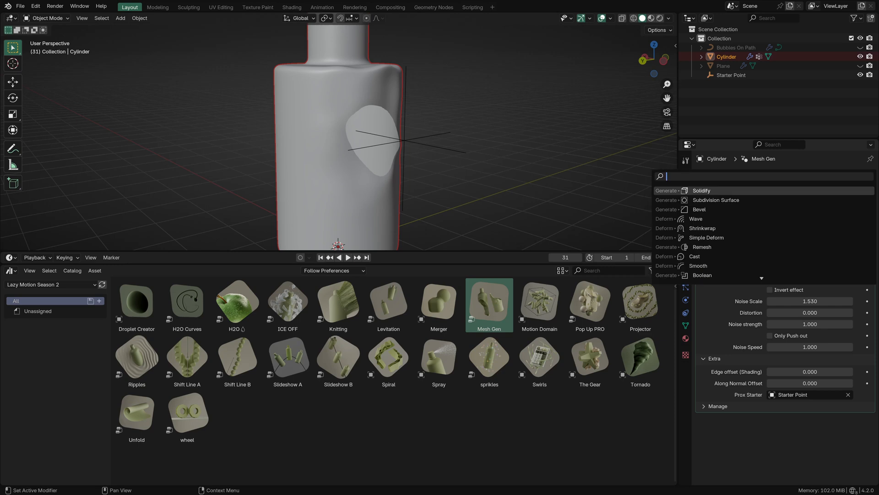
key(Return)
scroll(539, 141, up, 3)
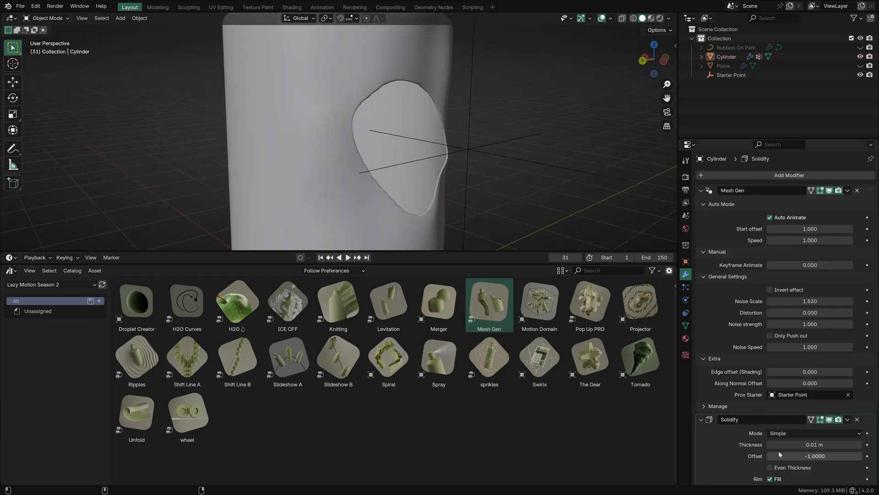
mouse_move(779, 444)
mouse_down()
mouse_move(768, 444)
mouse_move(792, 444)
mouse_up()
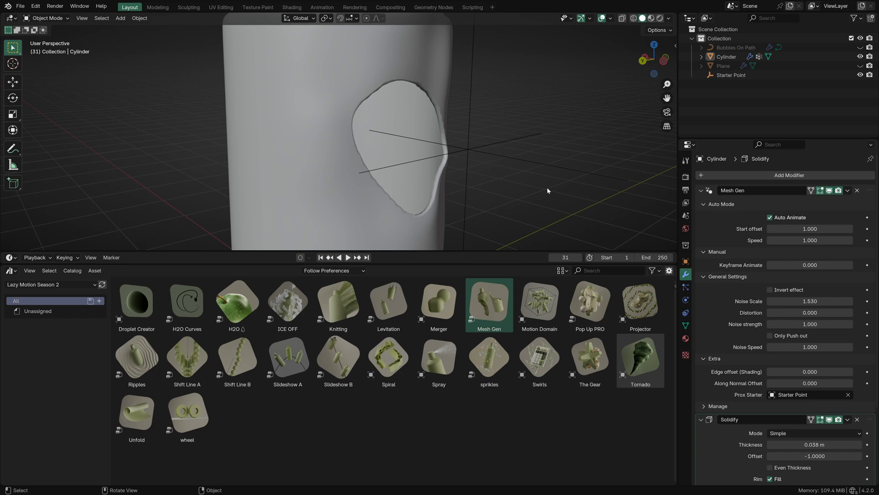
Collapse the Solidify modifier's settings and play the animation to examine how the Mesh Gen effect acts on the bottle.
click(700, 419)
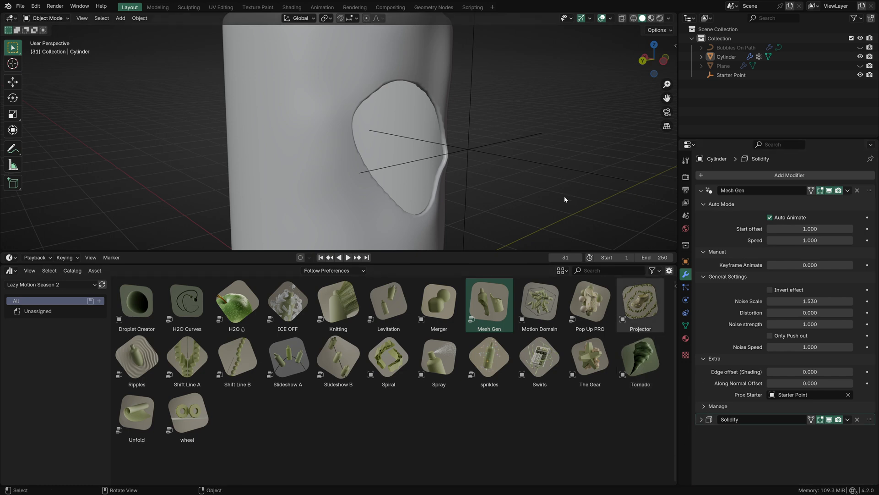
middle_drag(565, 199, 476, 130)
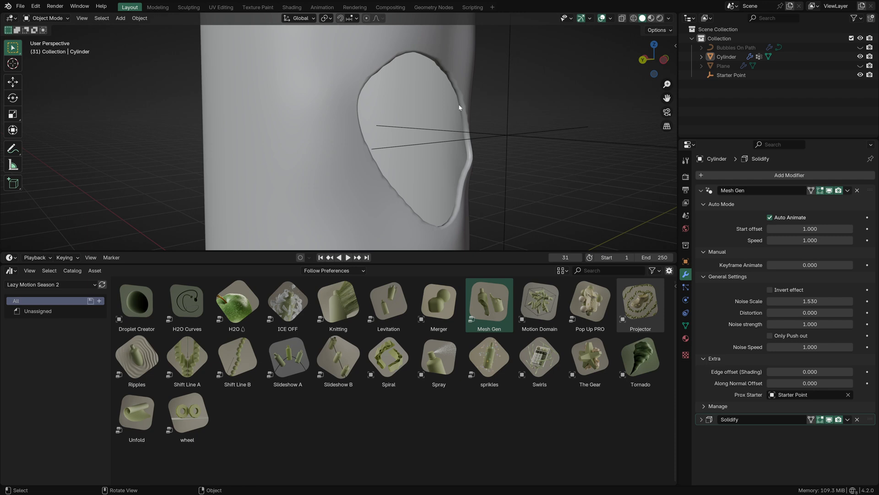
scroll(460, 107, down, 6)
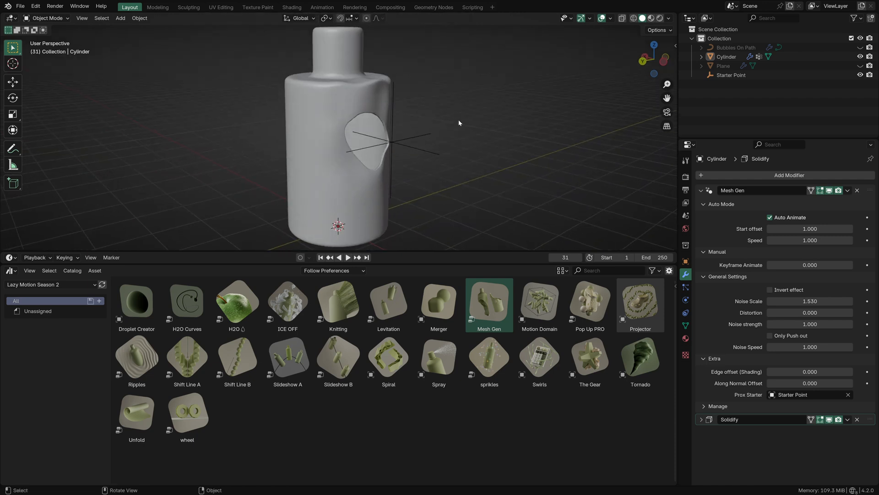
scroll(456, 116, up, 1)
key(space)
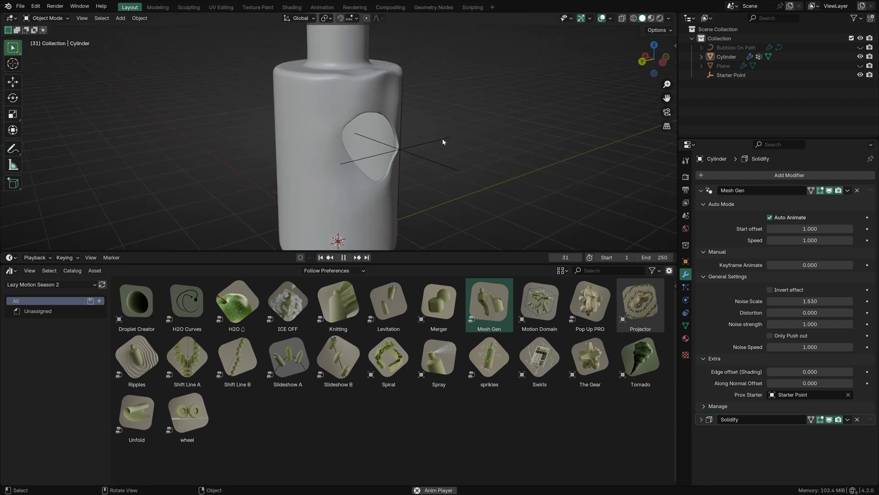
middle_drag(442, 138, 441, 122)
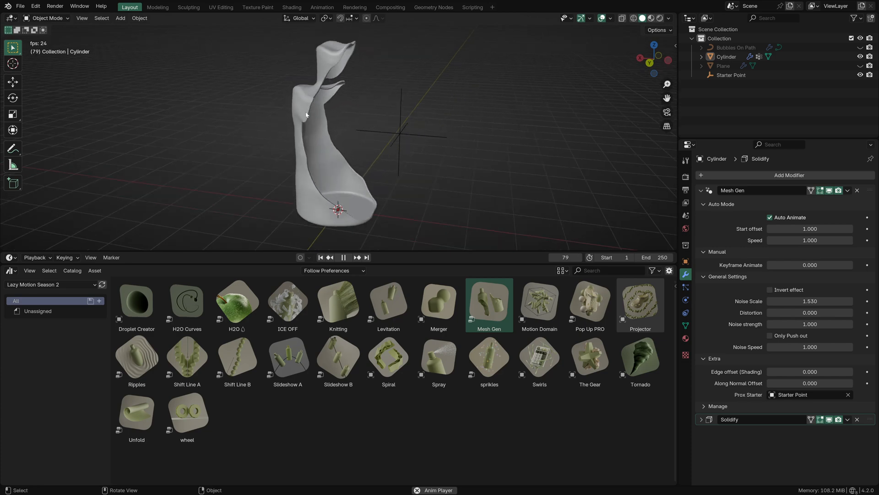
middle_drag(312, 115, 348, 109)
key(space)
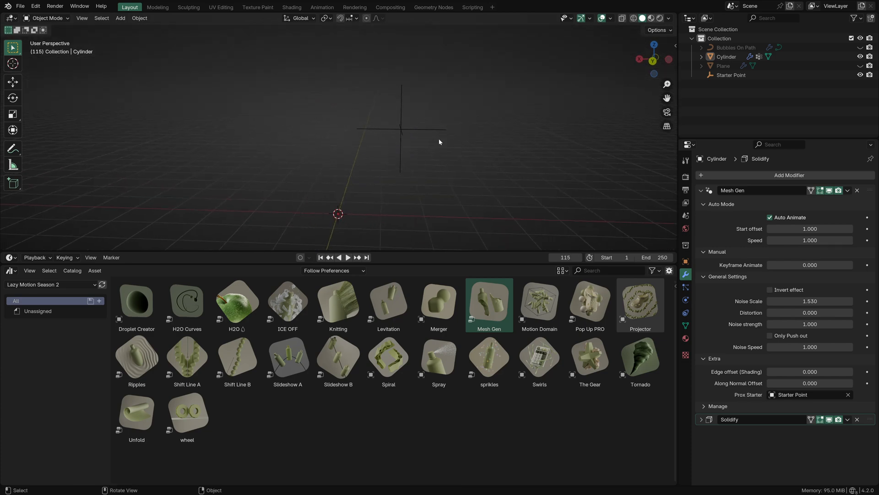
Enable Invert effect in the cylinder's Mesh Gen modifier and replay the animation from the first frame.
key(space)
key(space)
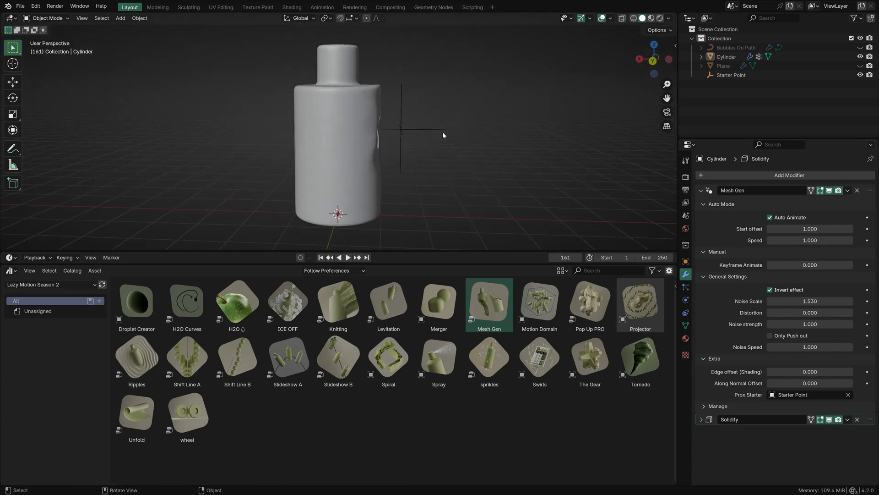
key(shift+Left)
key(space)
middle_drag(268, 108, 274, 113)
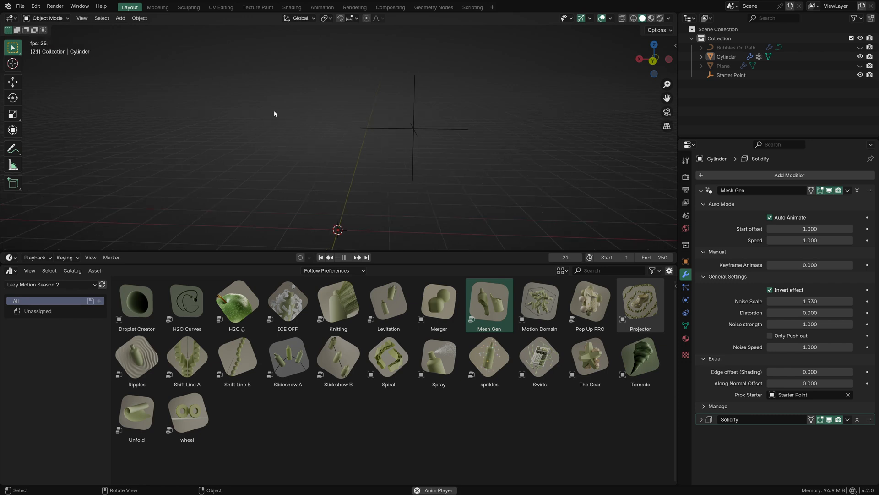
scroll(274, 113, down, 1)
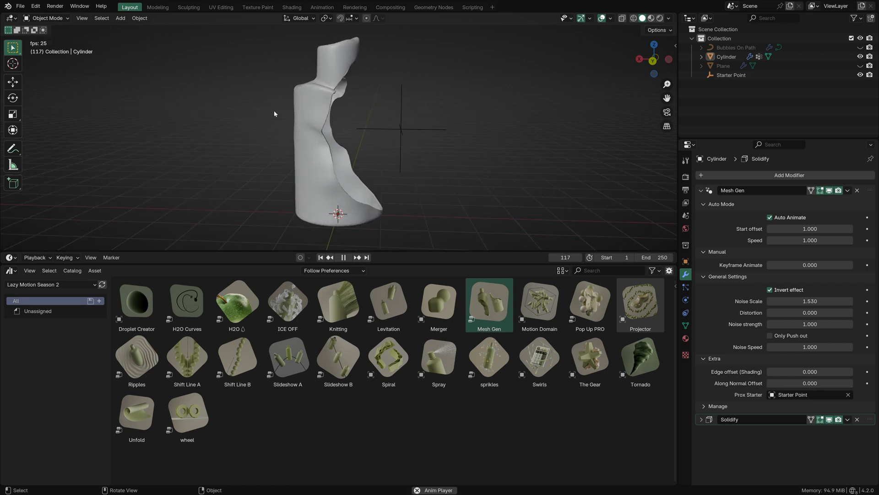
middle_drag(274, 111, 252, 112)
key(space)
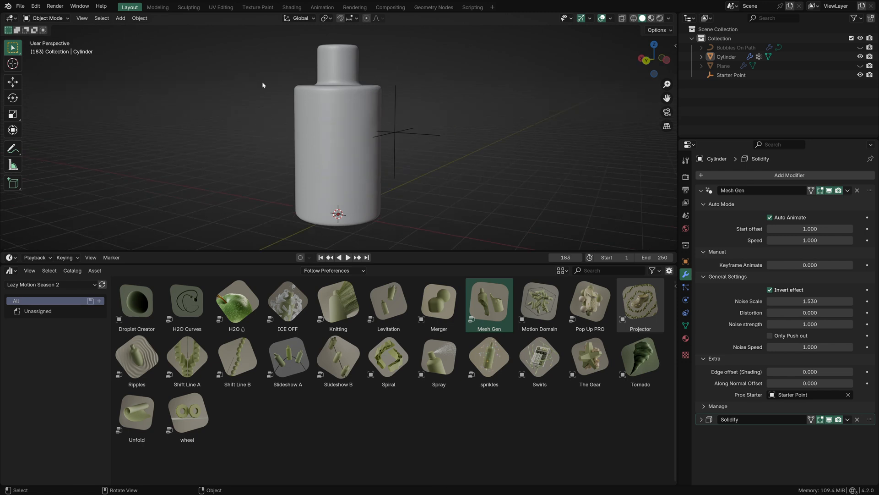
Step the timeline back to about frame 140, where the bottle is still partly open near the Starter Point empty.
click(398, 131)
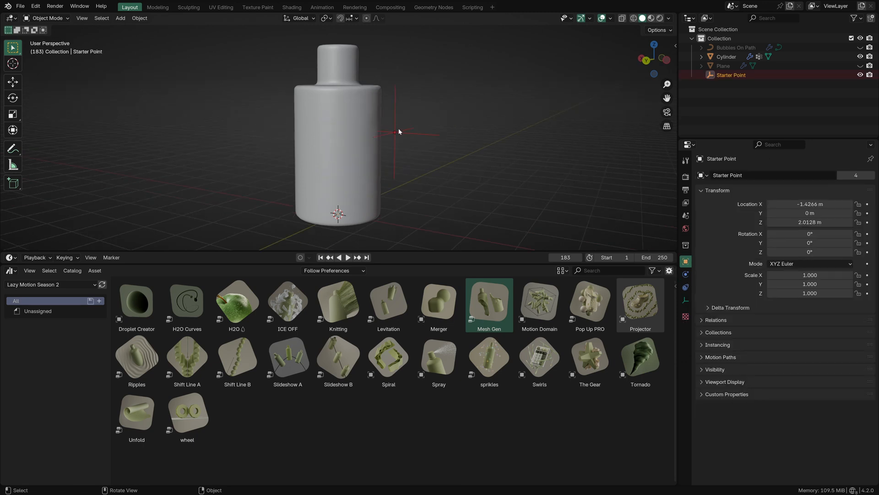
click(352, 107)
click(473, 178)
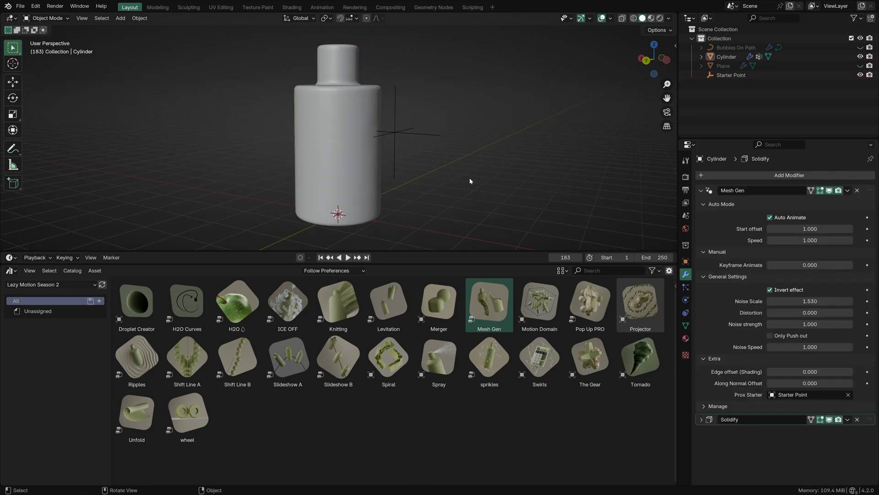
key(Left)
key(Left)
key(Left)
key(Left)
key(Left)
key(Left)
key(Left)
key(Left)
key(Left)
key(Left)
key(Left)
key(Left)
key(Left)
key(Left)
key(Left)
key(Left)
key(Left)
key(Left)
key(Left)
key(Left)
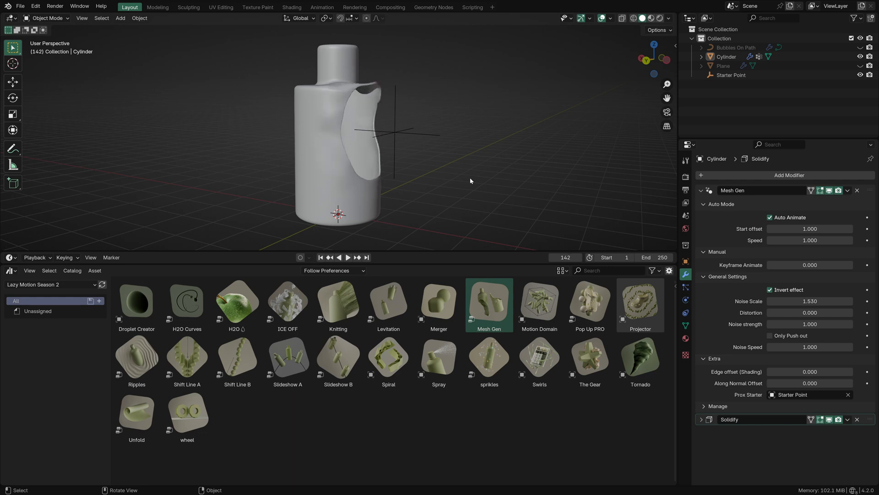
Switch the viewport to Material Preview shading and examine the edge of the bottle's opening.
scroll(469, 178, up, 3)
middle_drag(470, 178, 457, 207)
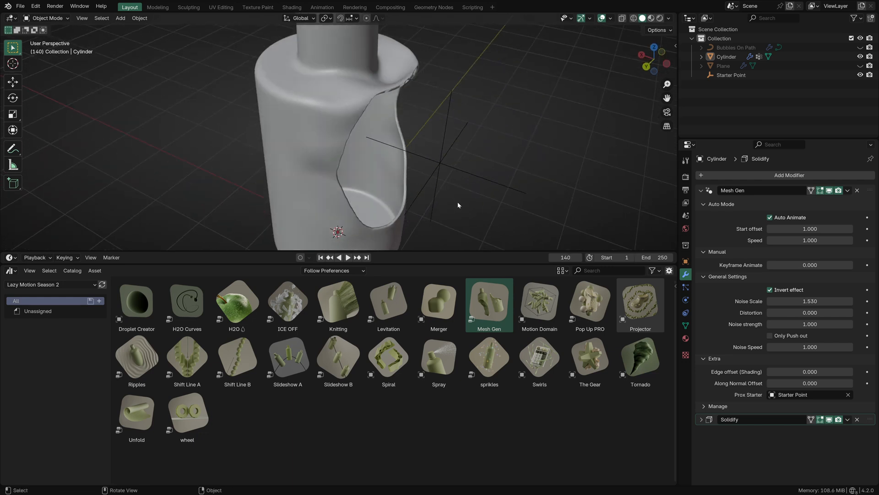
scroll(320, 124, down, 4)
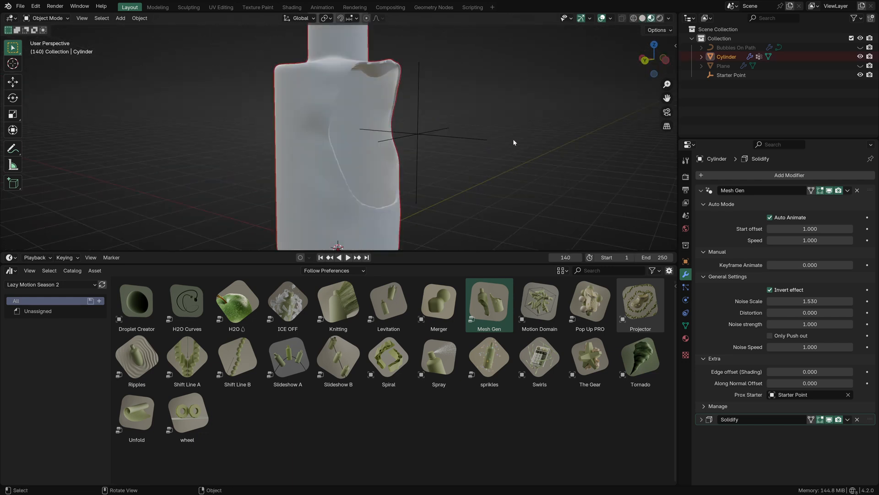
mouse_move(521, 139)
middle_down()
mouse_move(521, 177)
mouse_move(533, 131)
middle_up()
scroll(520, 175, up, 3)
ctrl+middle_drag(515, 165, 397, 105)
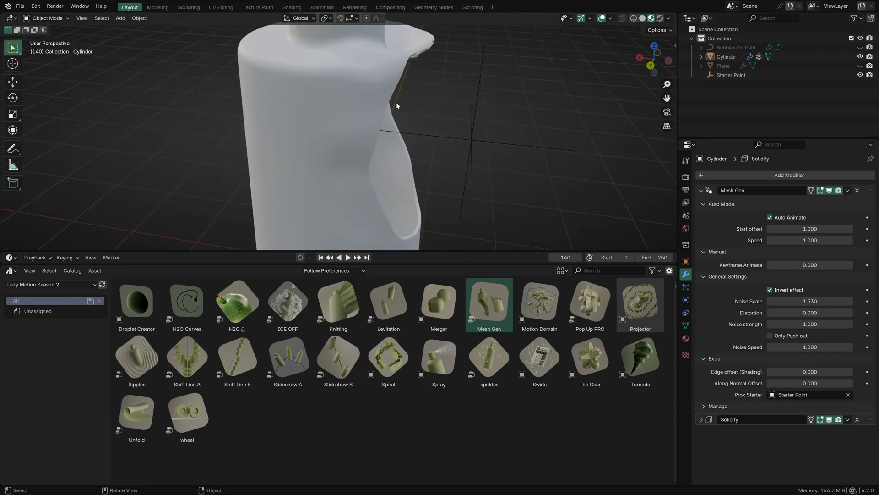
middle_drag(386, 233, 386, 112)
scroll(387, 113, down, 3)
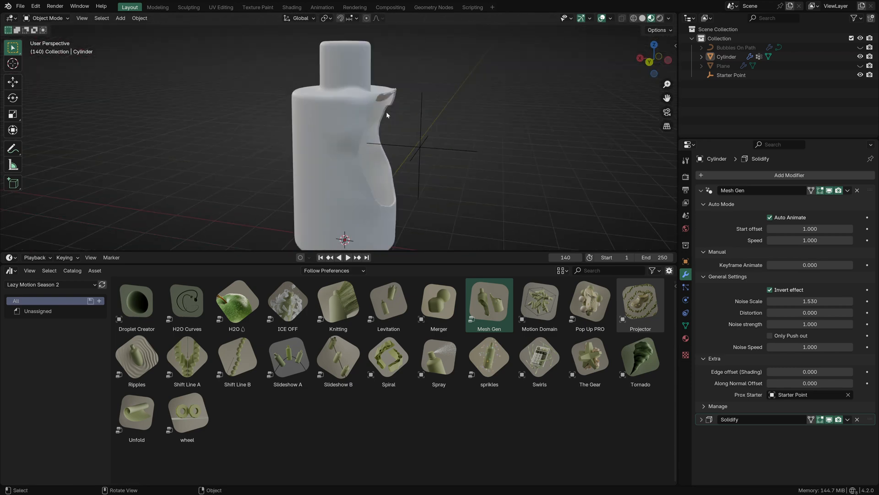
Switch the asset browser area to the Shader Editor, hide its sidebar, and create a new material for the bottle.
key(shift+F3)
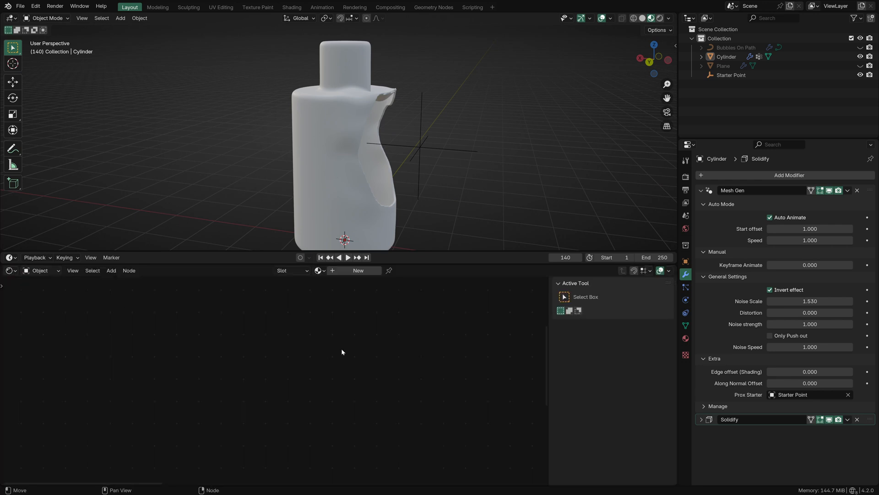
key(n)
click(346, 224)
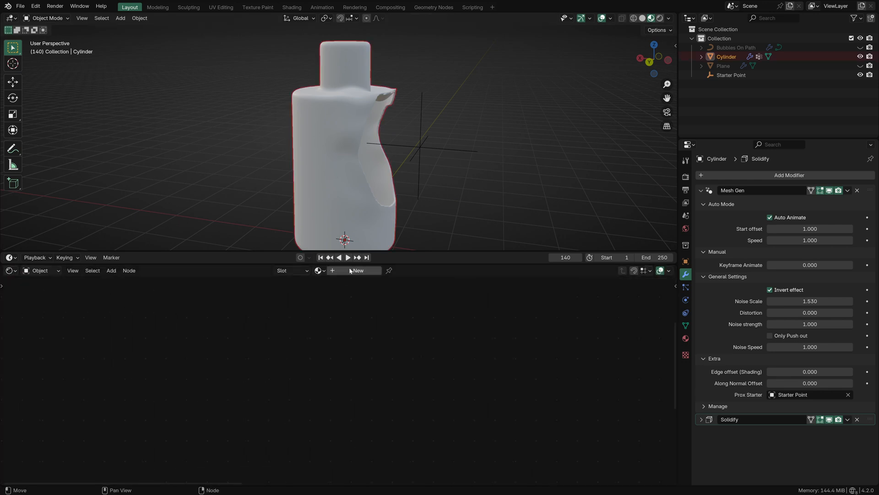
click(351, 271)
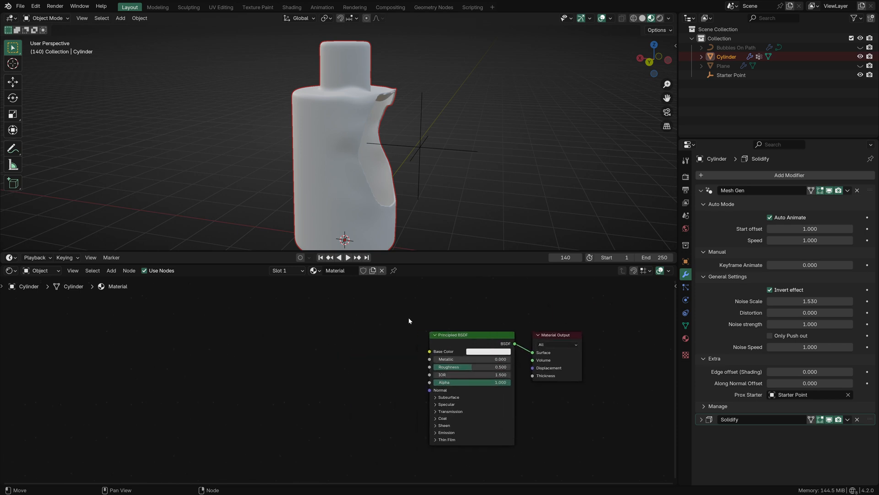
Add an Attribute node to the material and set its attribute name to "mask".
key(shift+a)
text(a)
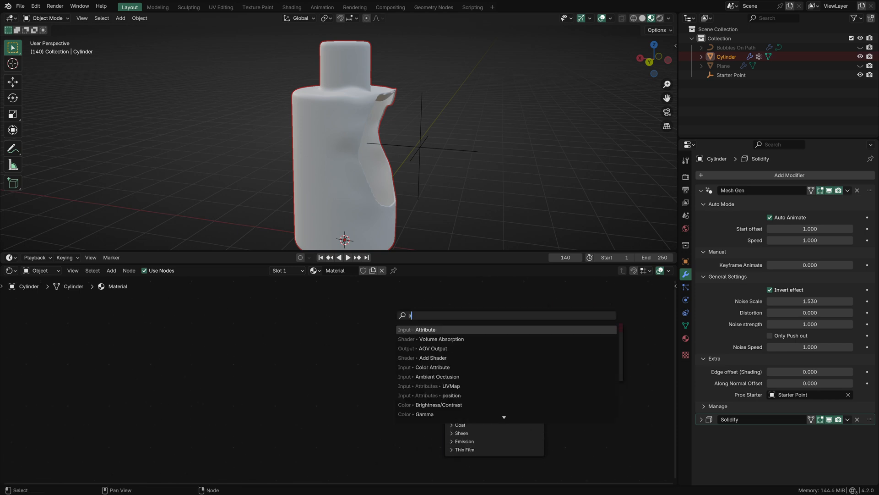
key(Return)
click(355, 362)
click(352, 370)
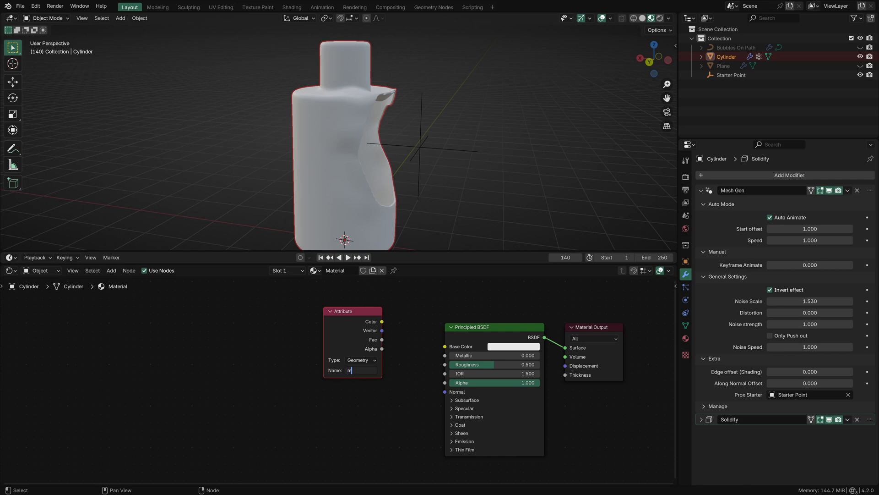
key(Return)
click(308, 340)
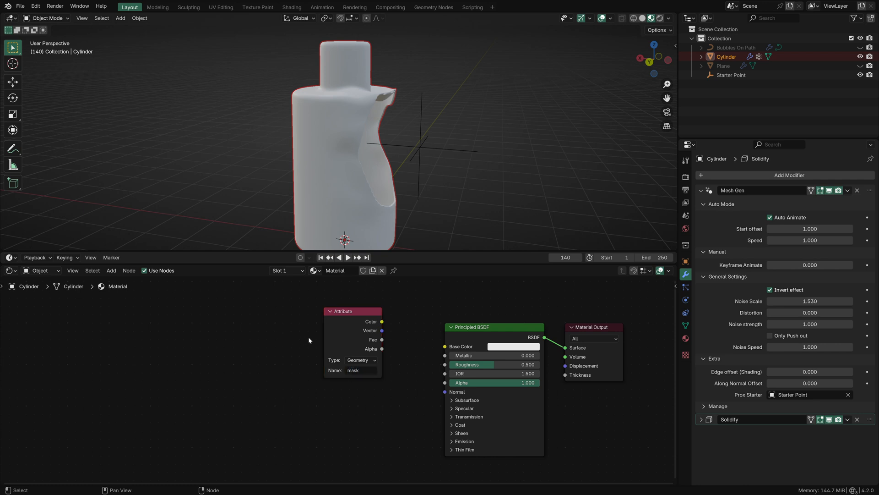
Move the Principled BSDF aside and insert a Mix Shader between it and the Material Output.
drag(507, 323, 372, 398)
key(shift+a)
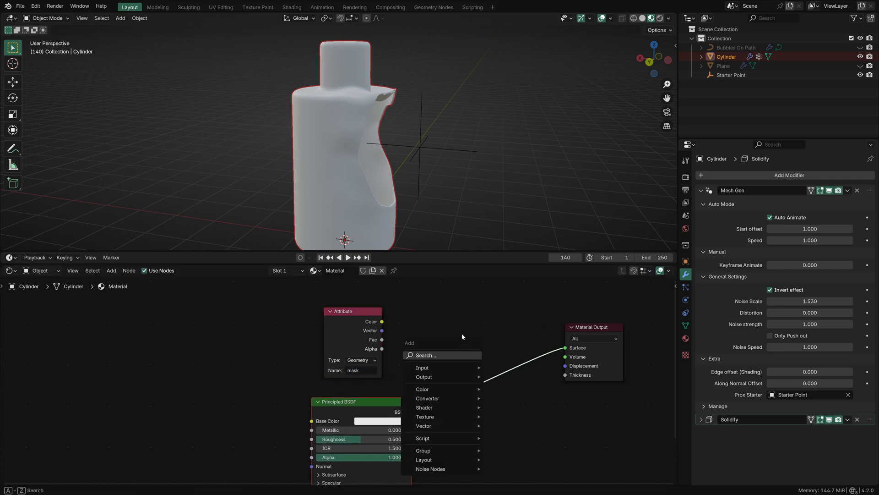
text(mi)
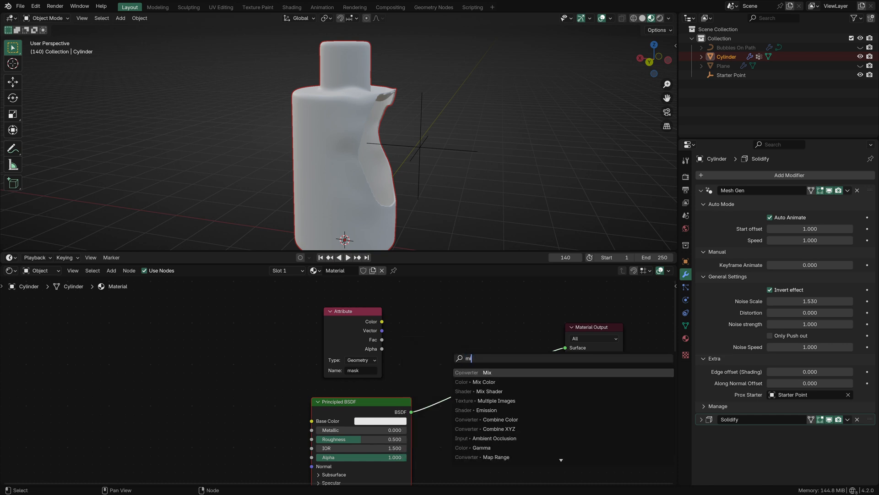
key(Down)
key(Down)
key(Return)
click(478, 340)
Add a Glass BSDF connected to the Mix Shader's second shader input and place it below the Mix Shader.
key(shift+a)
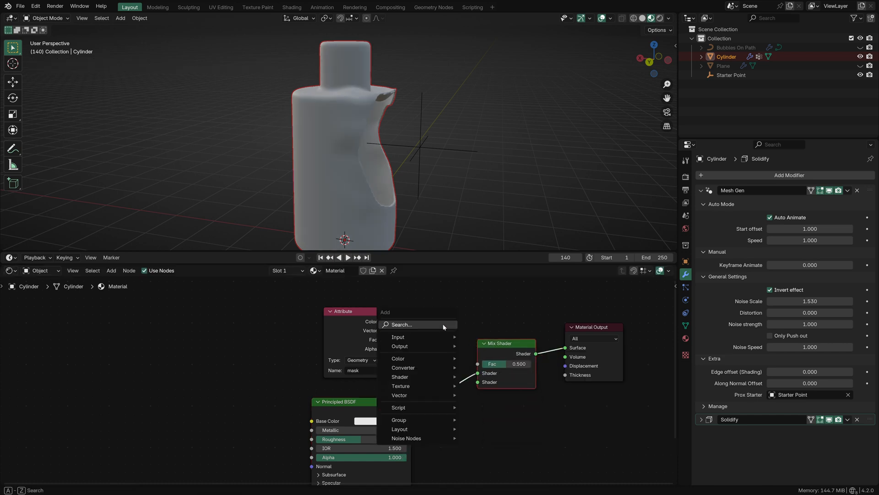
text(gl)
key(Return)
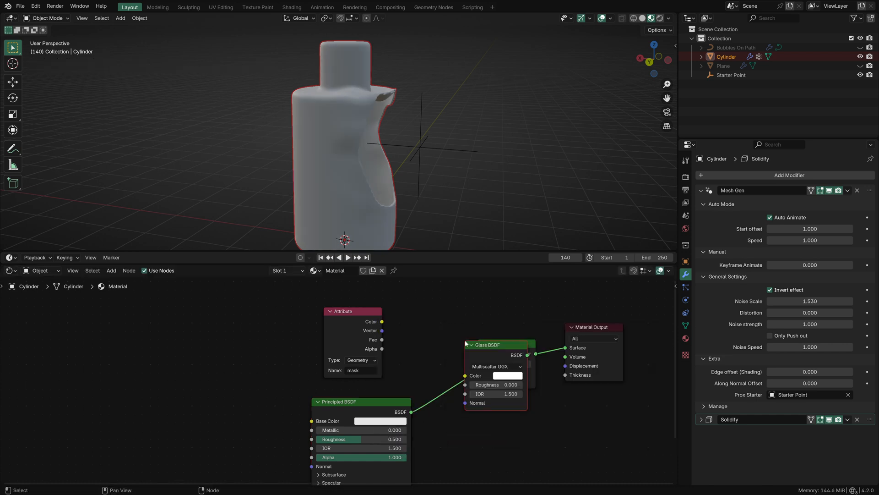
drag(489, 350, 479, 385)
drag(497, 415, 506, 403)
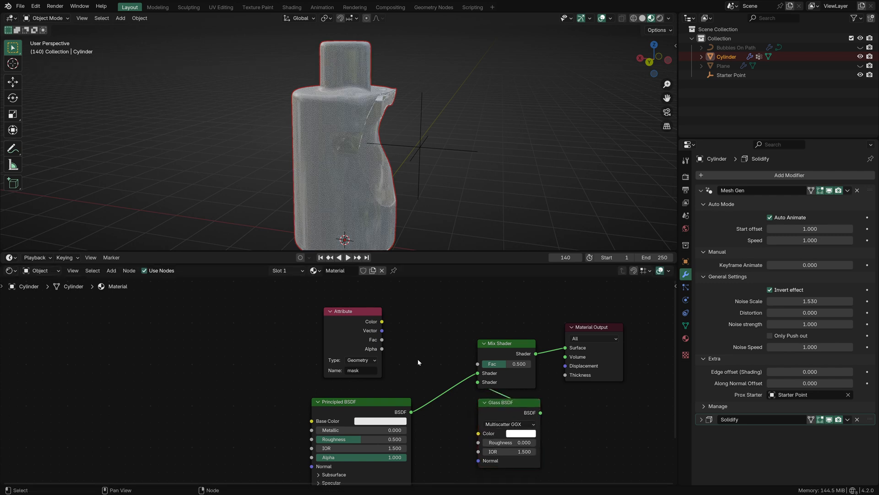
Connect the Attribute node's Fac output to the Mix Shader's Fac input and move the Attribute node farther from the shaders.
drag(383, 340, 478, 364)
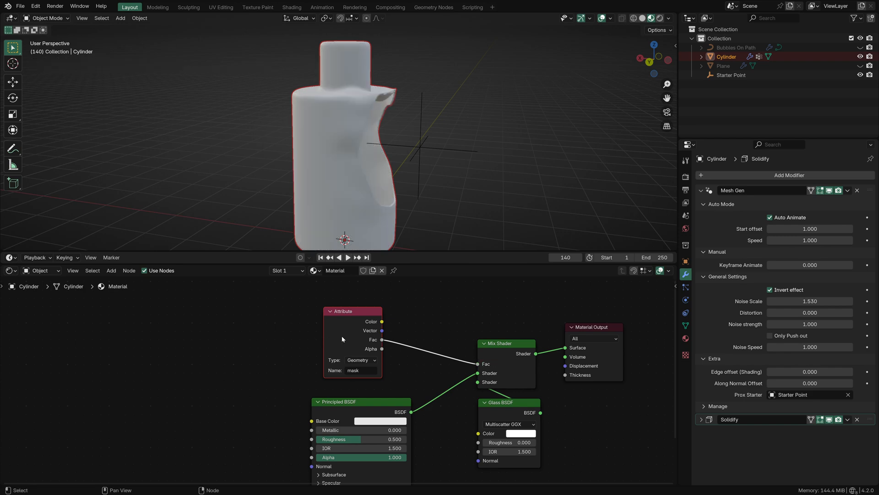
drag(357, 311, 232, 323)
scroll(262, 142, down, 1)
middle_drag(261, 141, 270, 136)
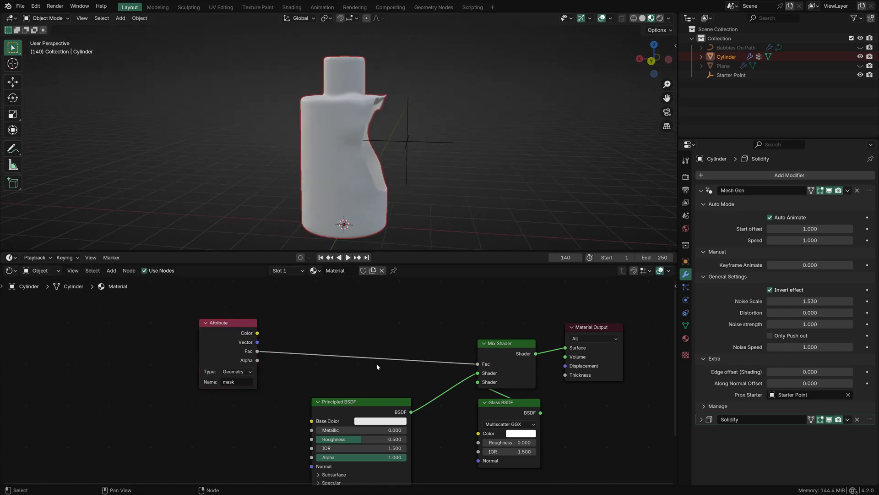
Preview the Attribute node's Fac output on the bottle by linking it directly to the Material Output's Surface.
ctrl+shift+click(230, 348)
ctrl+shift+click(231, 349)
ctrl+shift+click(230, 348)
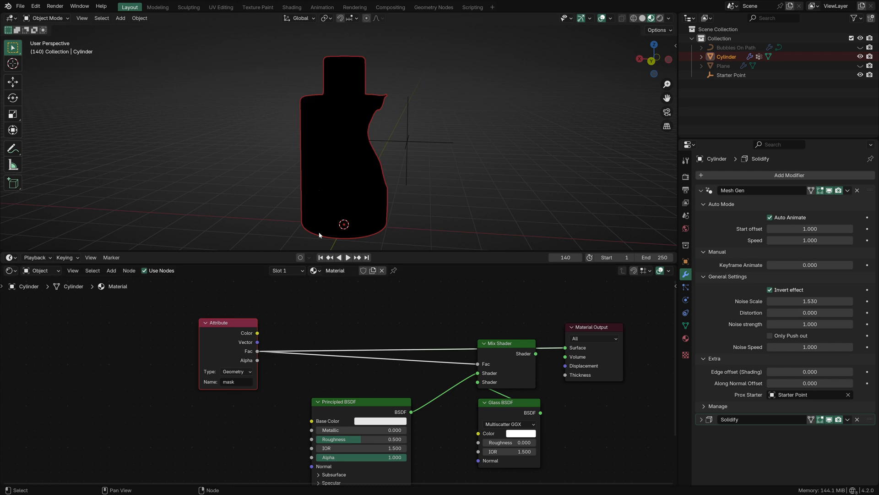
scroll(340, 183, up, 2)
scroll(632, 291, down, 2)
scroll(384, 382, up, 3)
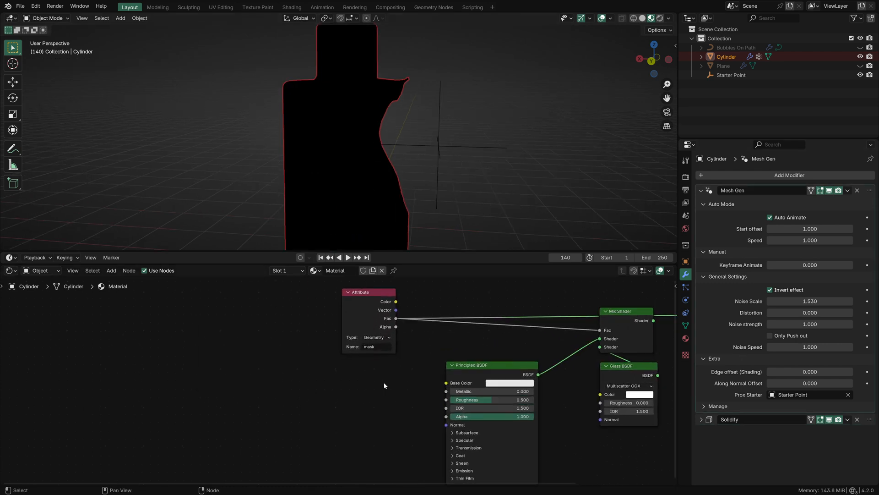
Change the Attribute node's name to "edge" and examine the edge mask around the bottle's opening.
scroll(405, 360, up, 1)
click(387, 372)
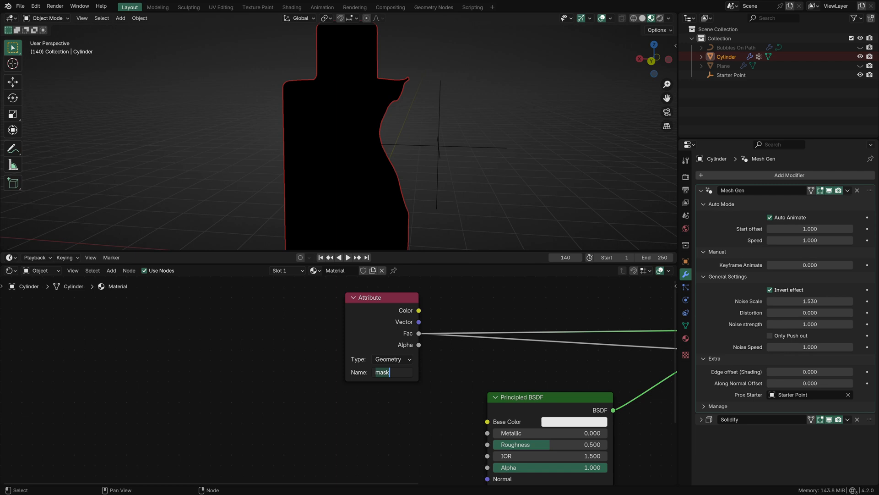
text(edge)
key(Return)
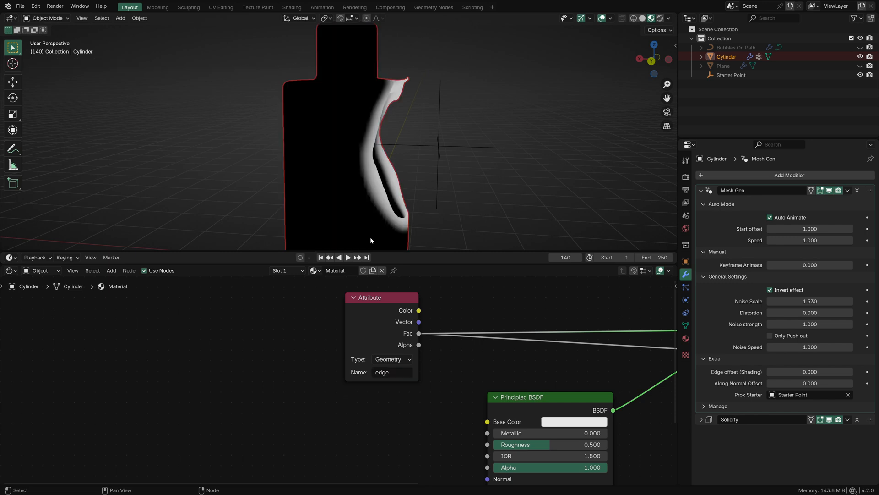
middle_drag(370, 39, 364, 64)
scroll(492, 79, down, 1)
scroll(596, 375, down, 1)
middle_drag(611, 373, 387, 406)
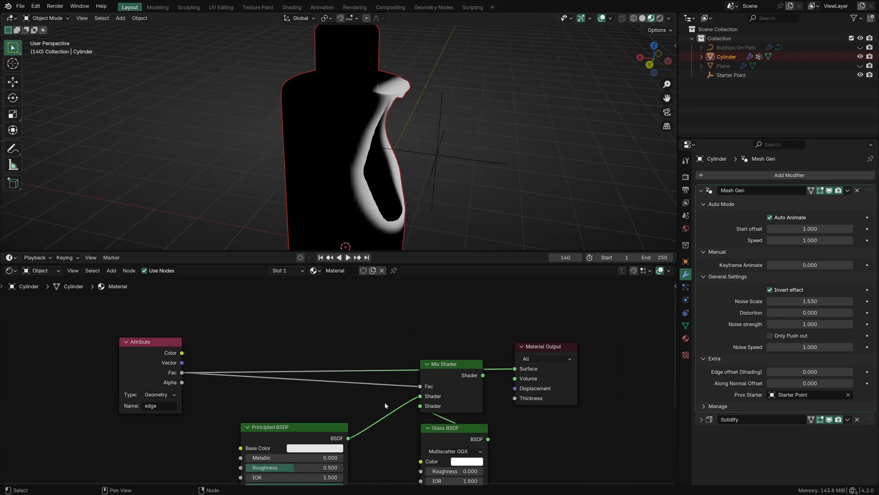
Link the Mix Shader to the Material Output's Surface again and view the mixed material on the bottle's opening.
ctrl+shift+click(439, 384)
middle_drag(584, 87, 411, 114)
middle_drag(276, 452, 379, 397)
scroll(379, 397, up, 1)
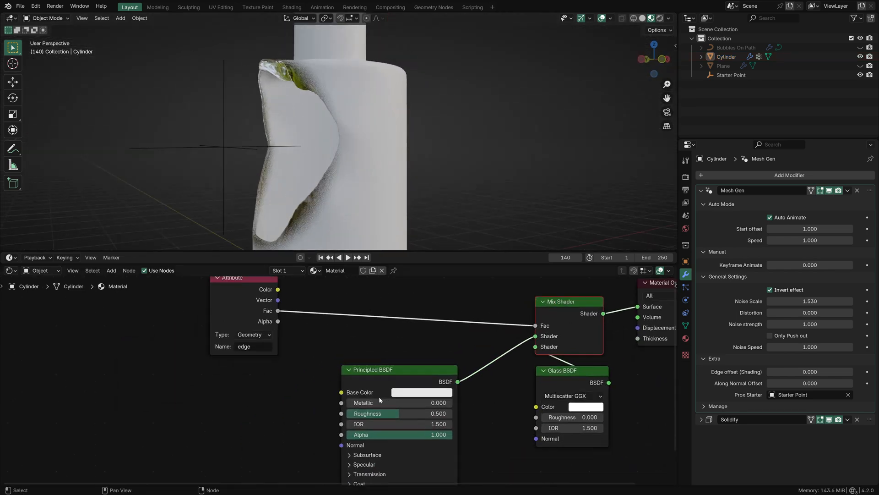
Set the Principled BSDF's Metallic to 1.000 and inspect the glass edge of the bottle's opening up close.
drag(371, 403, 478, 404)
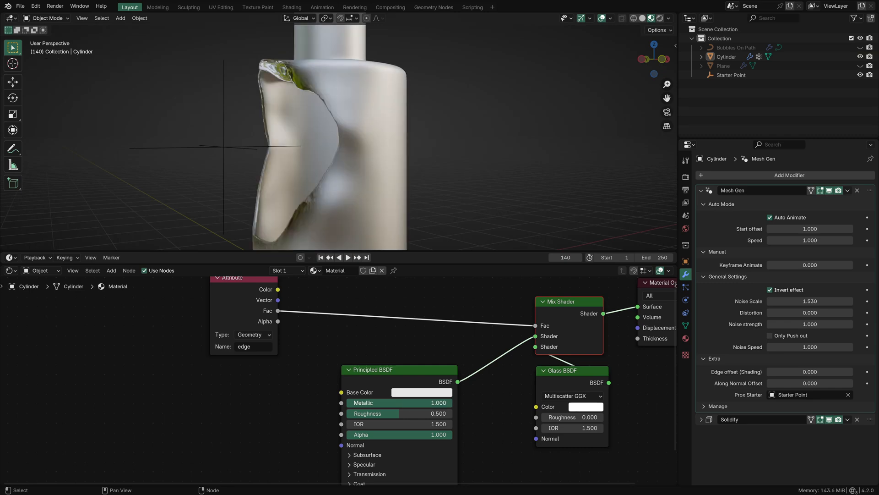
scroll(347, 163, down, 2)
middle_drag(348, 164, 420, 196)
key(ctrl+space)
scroll(420, 196, up, 2)
middle_drag(421, 196, 466, 194)
scroll(466, 242, up, 2)
key(ctrl+space)
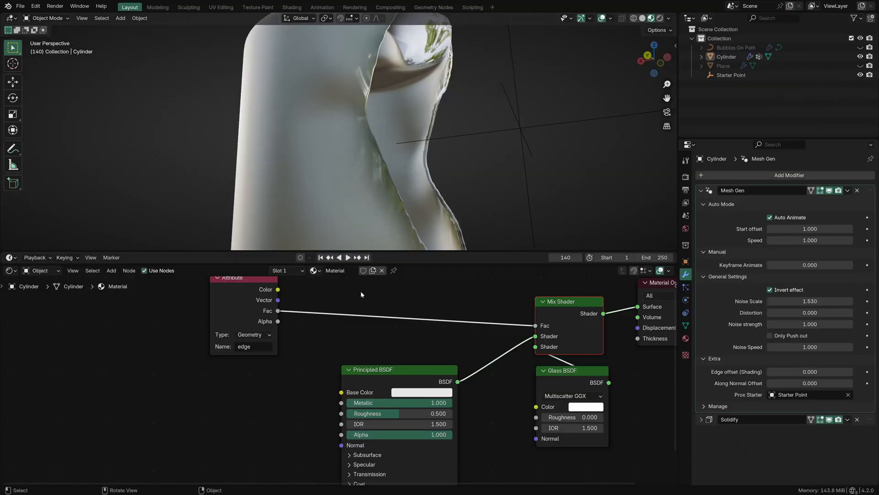
Insert a Color Ramp node on the link between the Attribute node's Fac output and the Mix Shader's Fac input.
key(shift+a)
text(color)
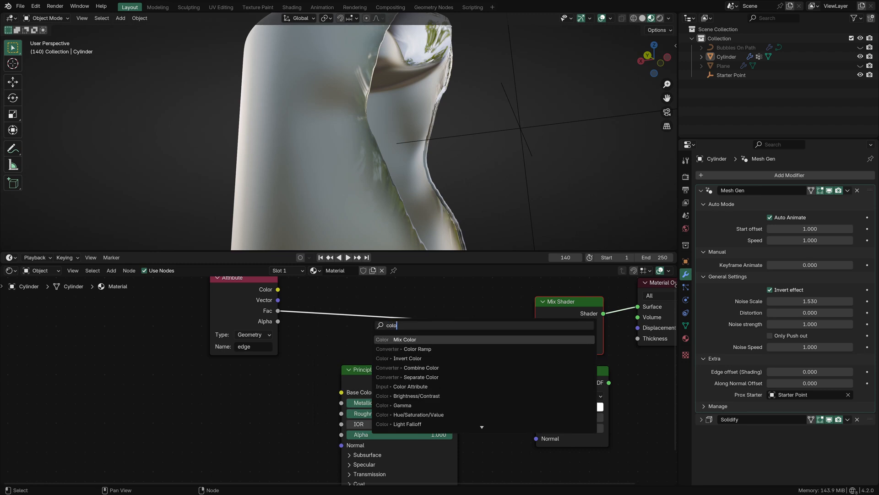
key(Down)
key(Return)
click(362, 290)
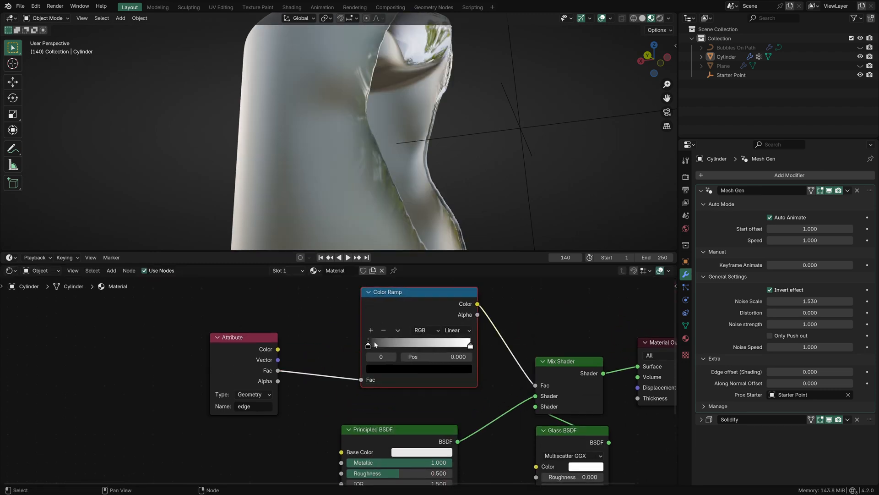
Undo a trial shift of the Color Ramp's black stop and move the white stop to position 0.589.
drag(369, 343, 401, 340)
key(ctrl+z)
drag(470, 344, 425, 349)
Play the bottle's growth animation in a maximized viewport and examine the shaded edge from several sides.
key(ctrl+space)
scroll(379, 168, down, 3)
middle_drag(379, 169, 387, 200)
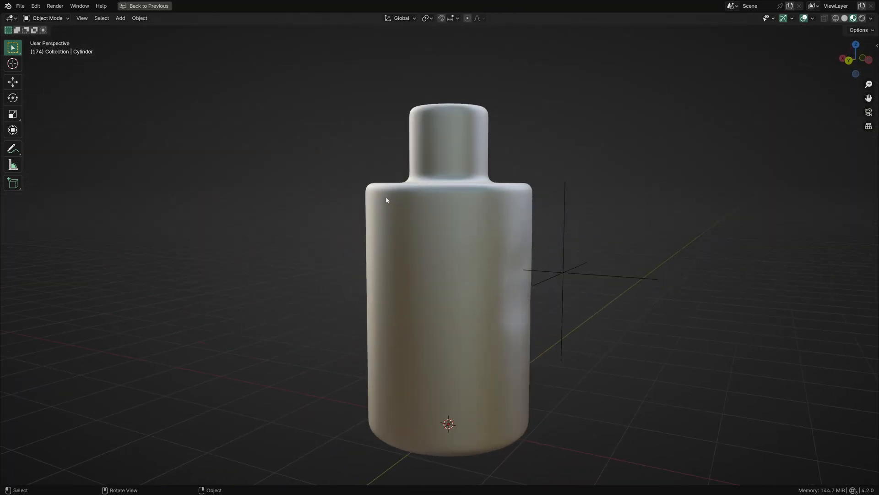
key(space)
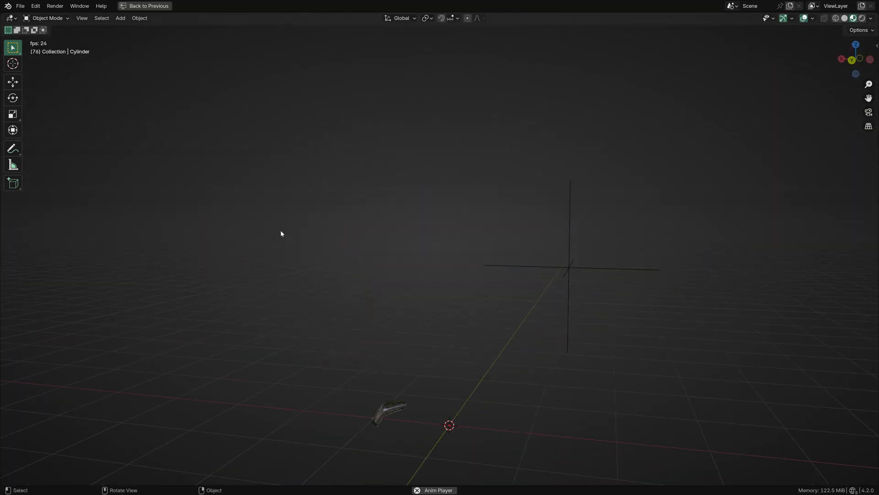
key(space)
middle_drag(298, 245, 349, 253)
key(space)
key(space)
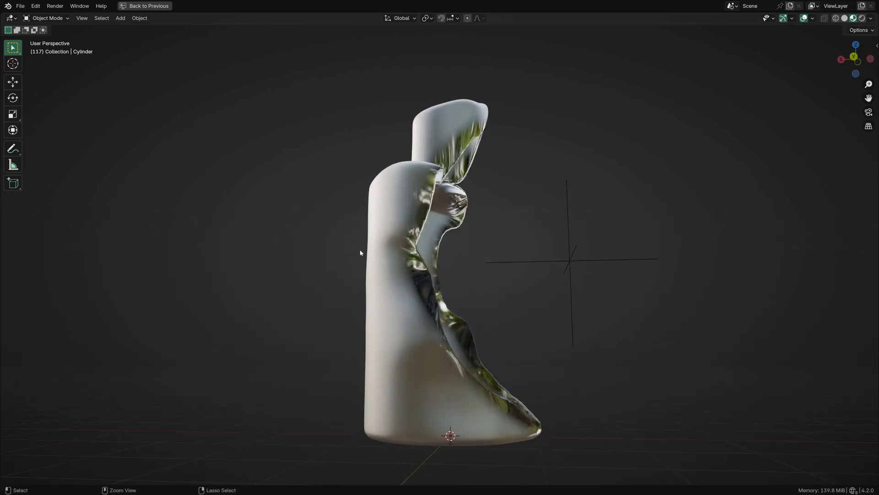
Restore the normal layout and replay the growth animation to about frame 172 with the whole bottle in view.
key(ctrl+space)
scroll(328, 183, down, 3)
middle_drag(320, 161, 392, 147)
key(space)
key(space)
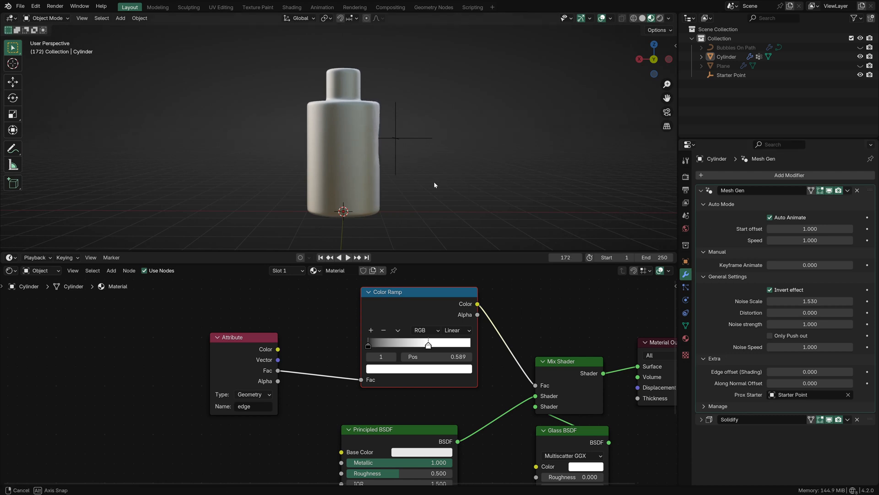
middle_drag(433, 182, 423, 187)
Step the animation back frame by frame to frame 130 and examine the edge shading around the opening.
key(Left)
key(Left)
key(Left)
key(Left)
key(Left)
key(Left)
key(Left)
key(Left)
key(Left)
key(Left)
key(Left)
key(Left)
key(Left)
key(Left)
key(Left)
key(Left)
key(Left)
key(Left)
key(Left)
key(Left)
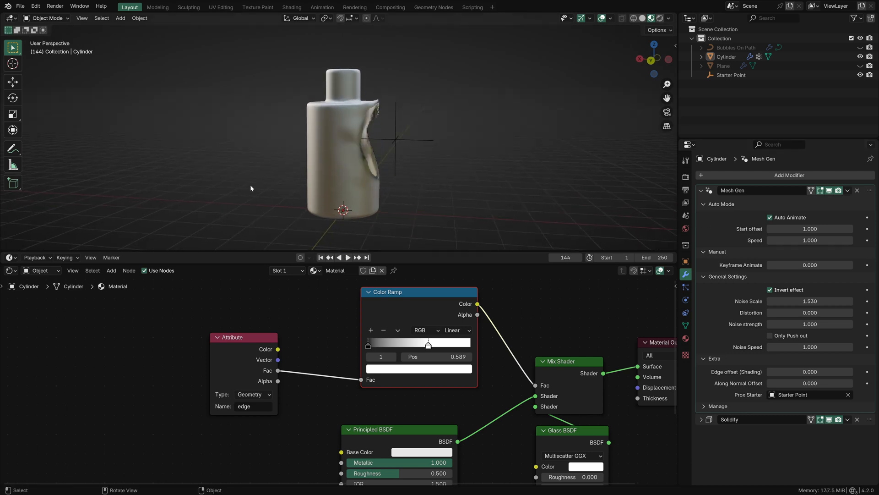
scroll(285, 178, up, 3)
middle_drag(285, 179, 285, 189)
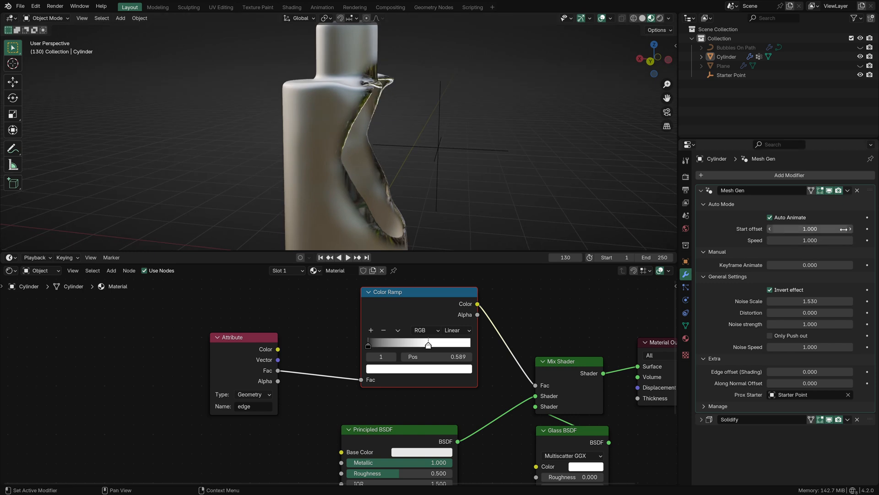
Change the node editor area to a Timeline and enlarge the timeline above it.
drag(821, 226, 868, 226)
right_click(820, 226)
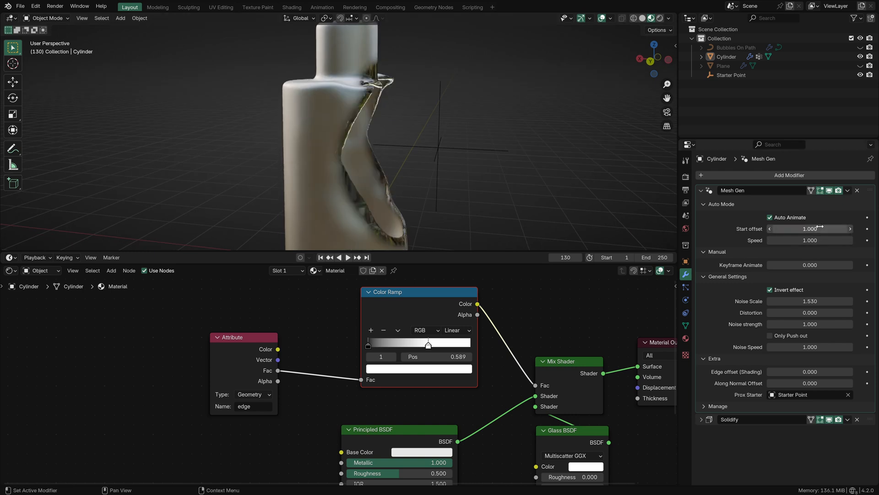
click(9, 272)
click(126, 305)
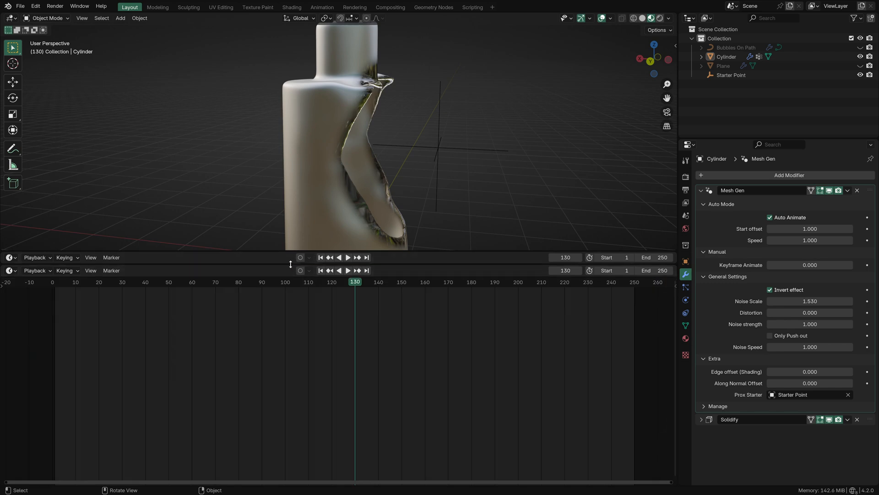
drag(291, 264, 288, 316)
At frame 40, try several Mesh Gen Start offset values, ending at -32.680, and play the animation to compare the timing.
drag(165, 270, 168, 270)
drag(803, 229, 870, 229)
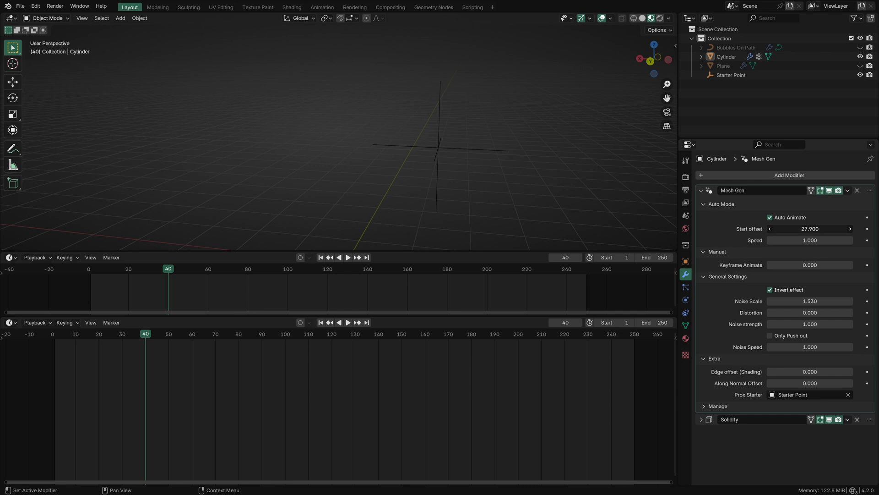
drag(811, 228, 798, 228)
shift+middle_drag(287, 132, 306, 87)
drag(790, 226, 816, 229)
key(space)
key(space)
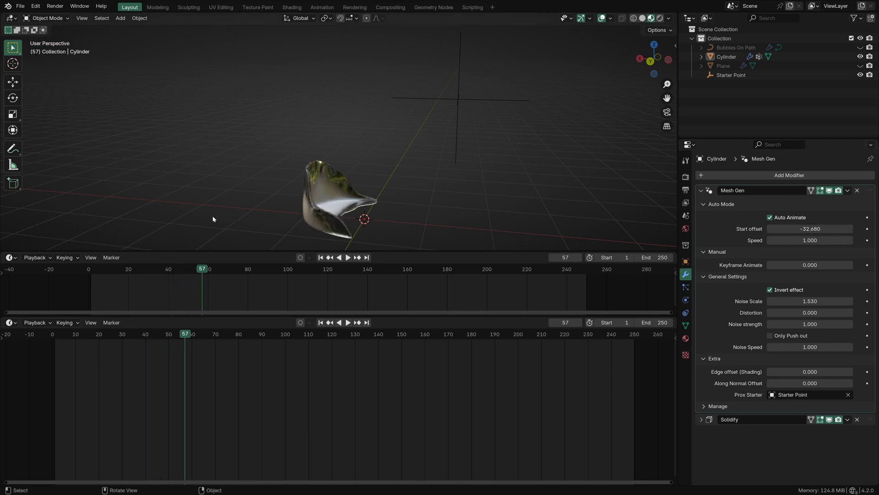
Go back to frame 40, reset the Start offset to its default, and scrub the animation to frame 94.
click(169, 269)
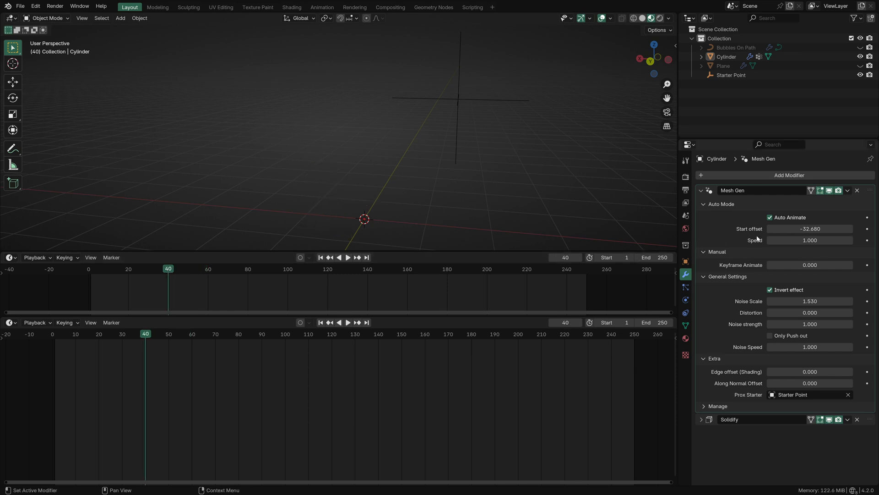
key(BackSpace)
drag(212, 269, 276, 270)
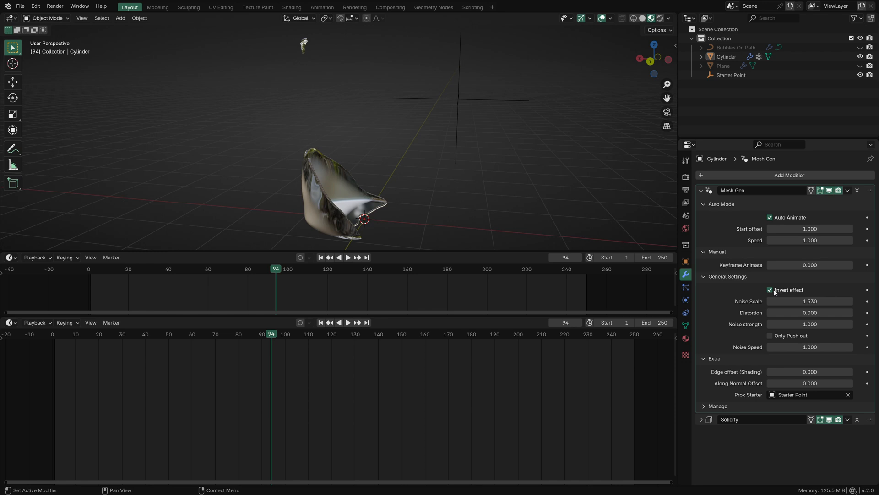
Turn off Mesh Gen's Invert effect and play the animation around frame 86 to compare the direction of the effect.
click(332, 198)
click(799, 289)
click(593, 210)
click(262, 271)
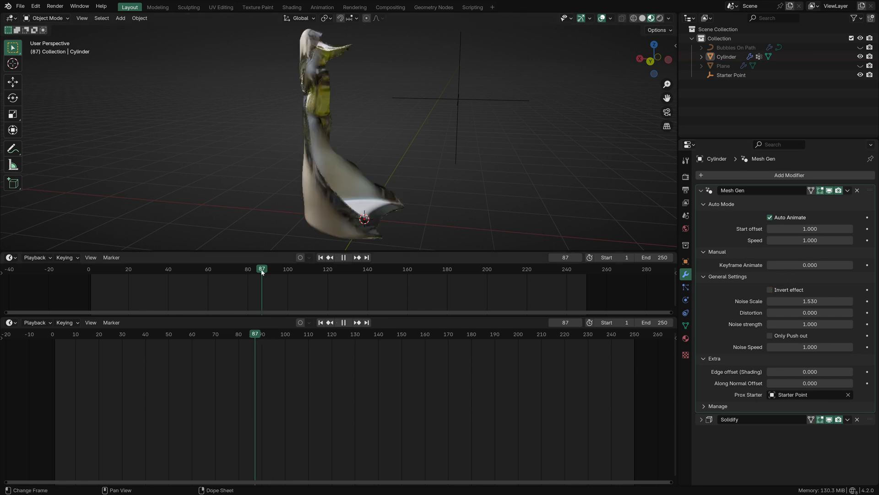
key(space)
key(space)
click(262, 270)
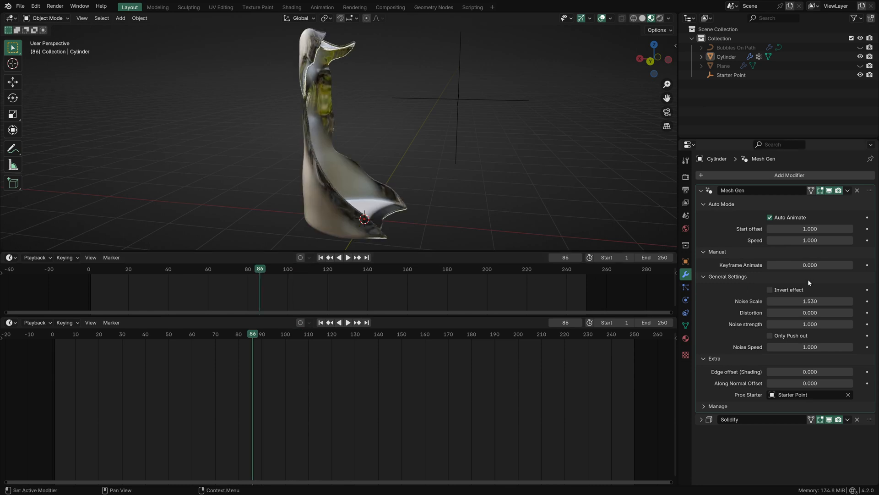
Turn Invert effect back on, play to frame 111, and toggle the option off and on to compare the results.
click(793, 290)
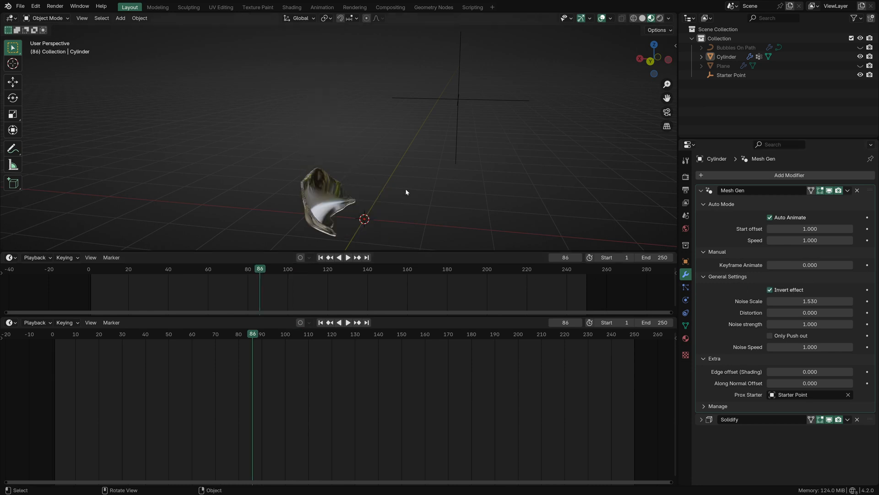
key(space)
key(space)
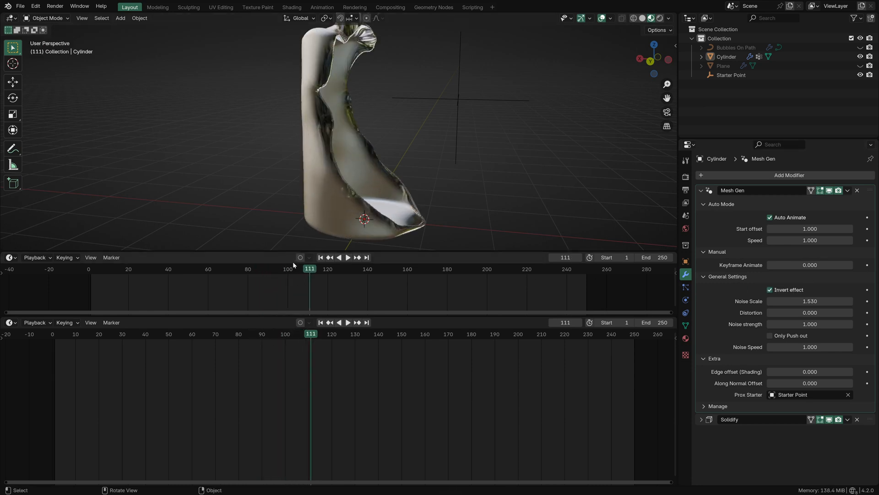
click(770, 290)
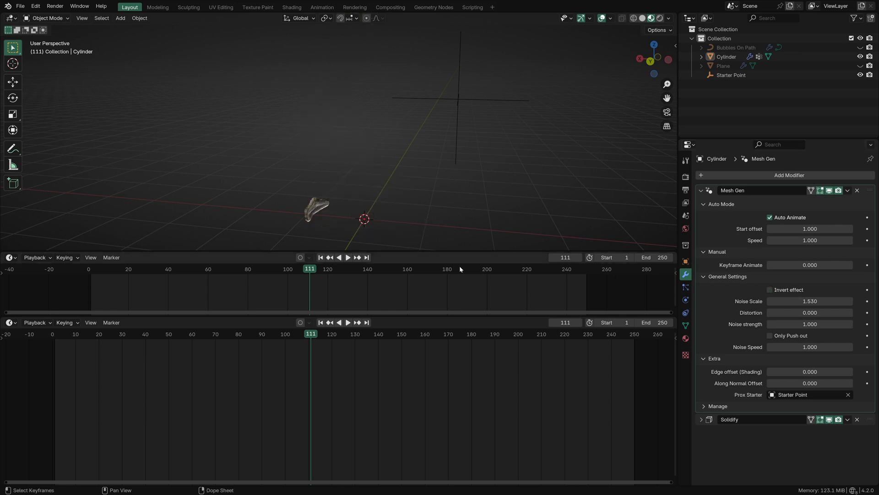
click(796, 290)
Scrub the animation to frame 135 and view the bottle's opening from a lower angle.
click(287, 272)
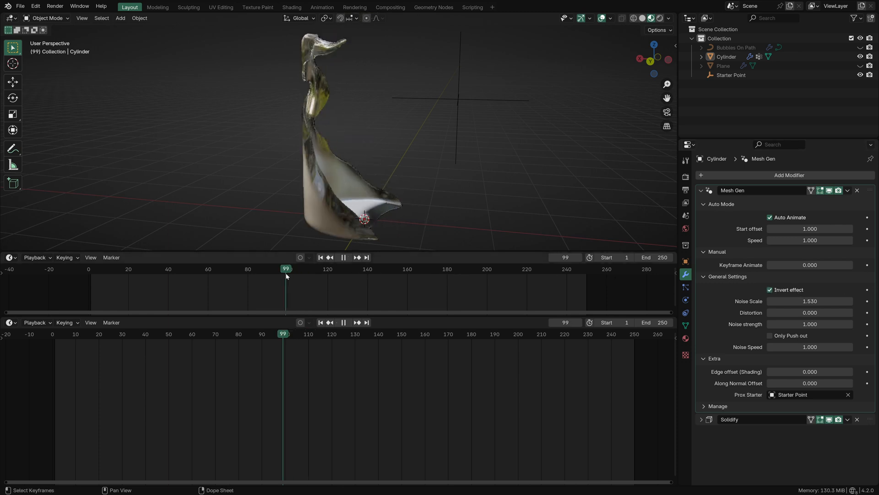
mouse_move(810, 301)
mouse_down()
mouse_move(820, 301)
mouse_move(810, 301)
mouse_up()
drag(286, 271, 358, 272)
mouse_move(390, 141)
middle_down()
mouse_move(374, 132)
mouse_move(391, 129)
middle_up()
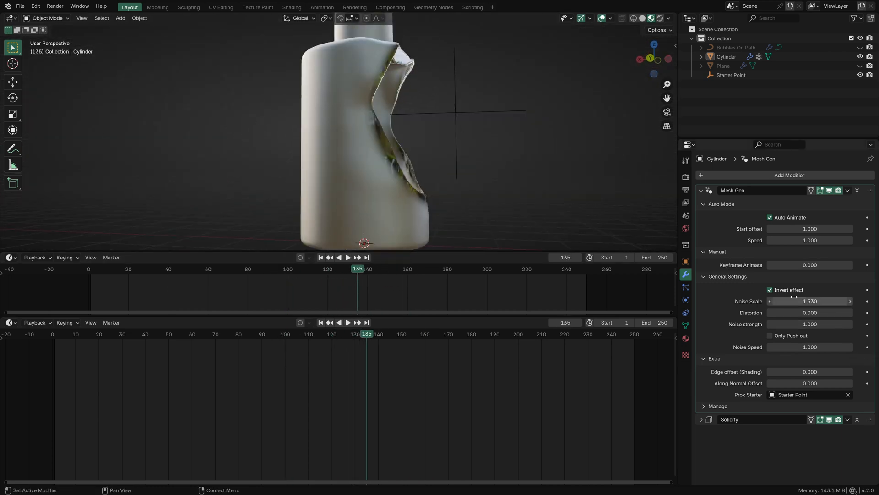
Try higher Mesh Gen values for Noise Scale, Distortion (up to 1.220) and Noise strength, cancelling each change.
drag(838, 301, 874, 301)
key(Escape)
drag(783, 313, 852, 314)
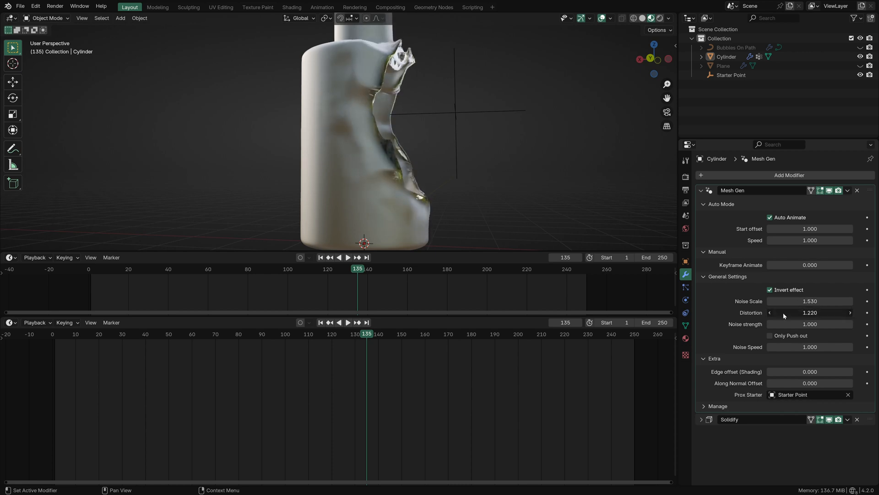
key(Escape)
drag(784, 325, 818, 325)
key(Escape)
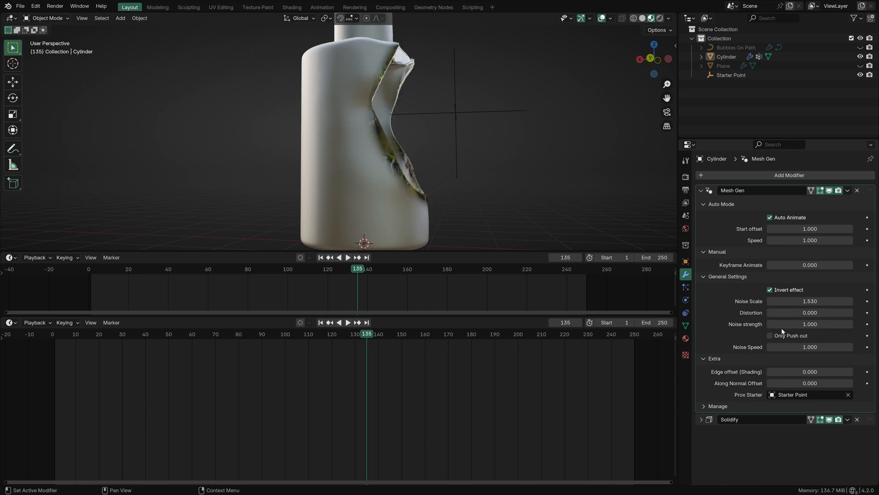
Turn on Only Push out, examine the opening's edge from several sides, and turn the option off again.
middle_drag(550, 201, 450, 86)
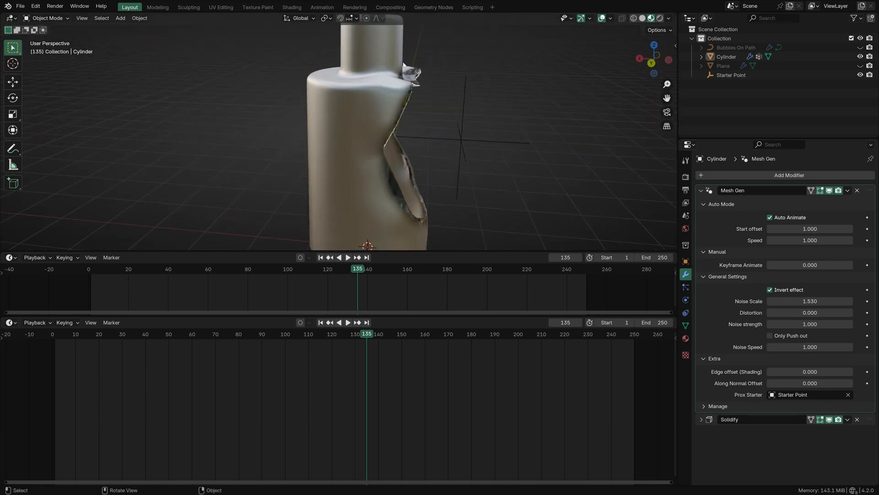
click(788, 336)
middle_drag(578, 193, 571, 175)
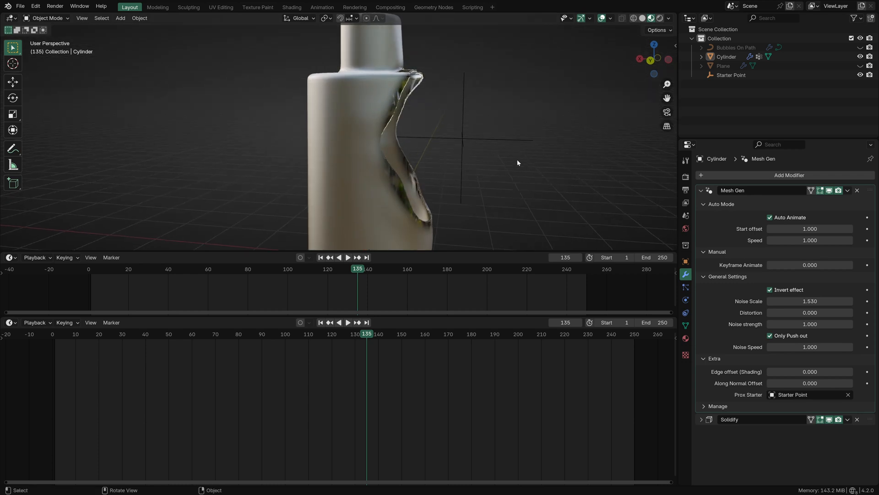
middle_drag(336, 169, 456, 74)
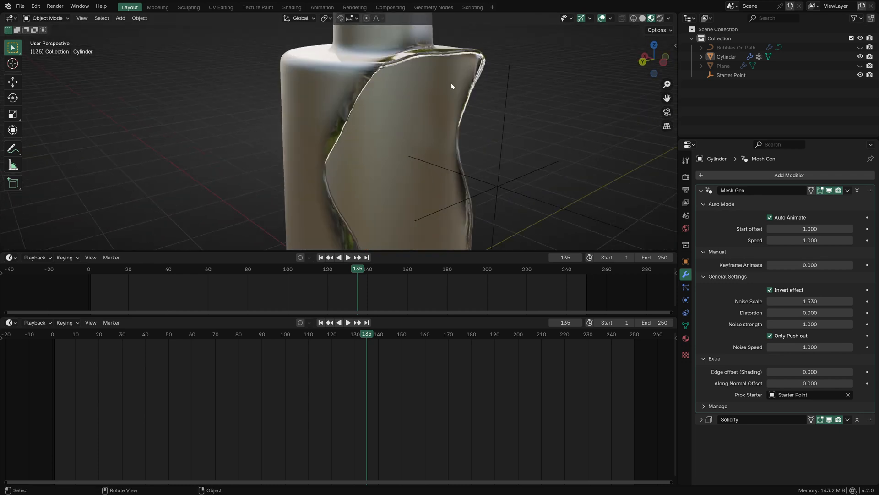
scroll(452, 86, down, 4)
middle_drag(451, 155, 490, 179)
click(783, 336)
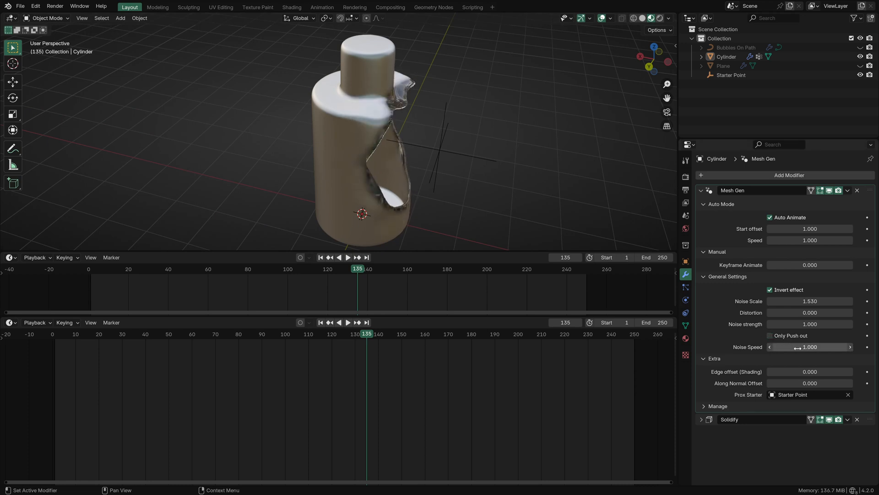
Try different Edge offset (Shading) and Along Normal Offset values, including a normal offset of -0.067, cancelling each change.
mouse_move(779, 368)
mouse_down()
mouse_move(761, 368)
mouse_move(777, 367)
mouse_move(766, 368)
mouse_move(789, 383)
mouse_move(777, 382)
mouse_up()
right_click(779, 370)
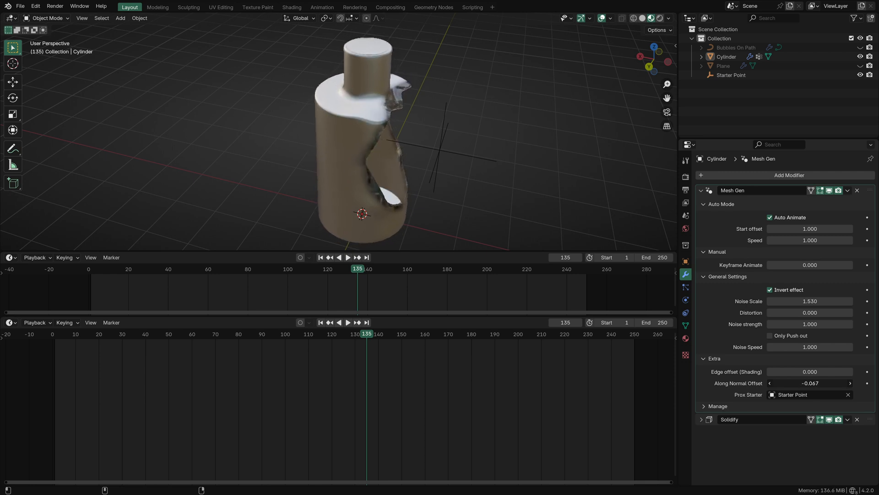
right_click(786, 380)
middle_drag(442, 208, 403, 177)
scroll(403, 177, up, 3)
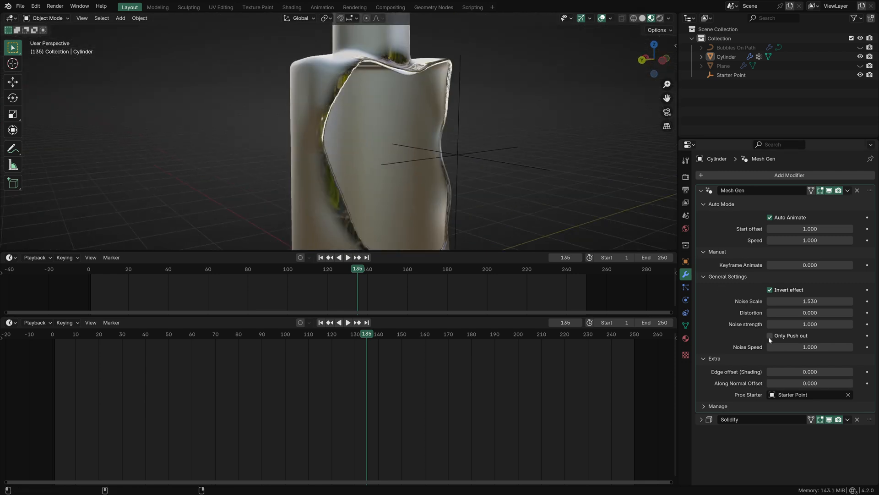
drag(791, 383, 793, 383)
drag(794, 382, 779, 383)
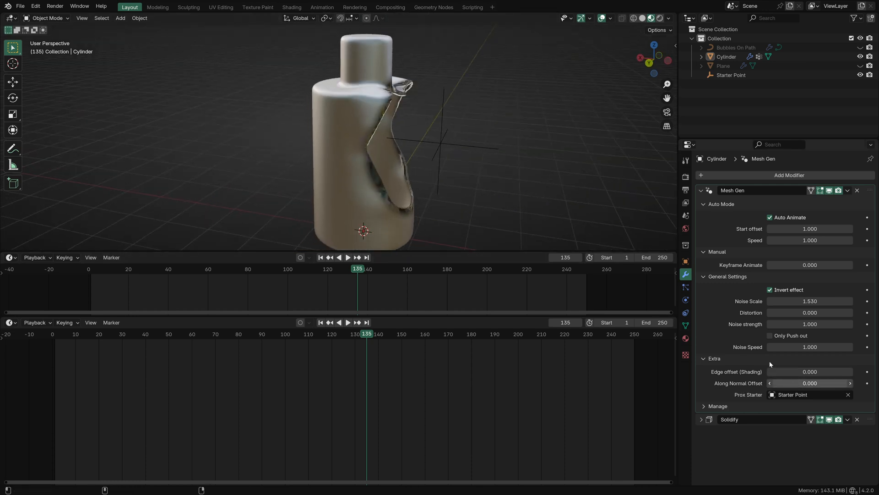
scroll(449, 73, up, 3)
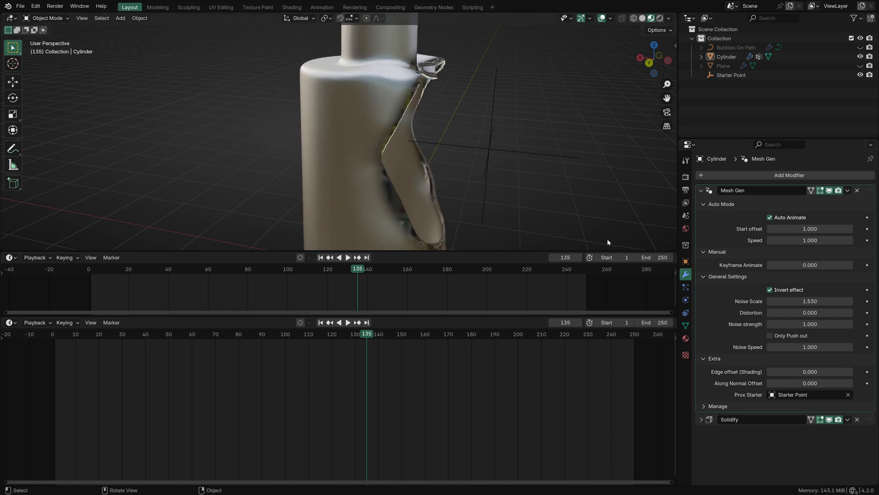
scroll(559, 174, down, 2)
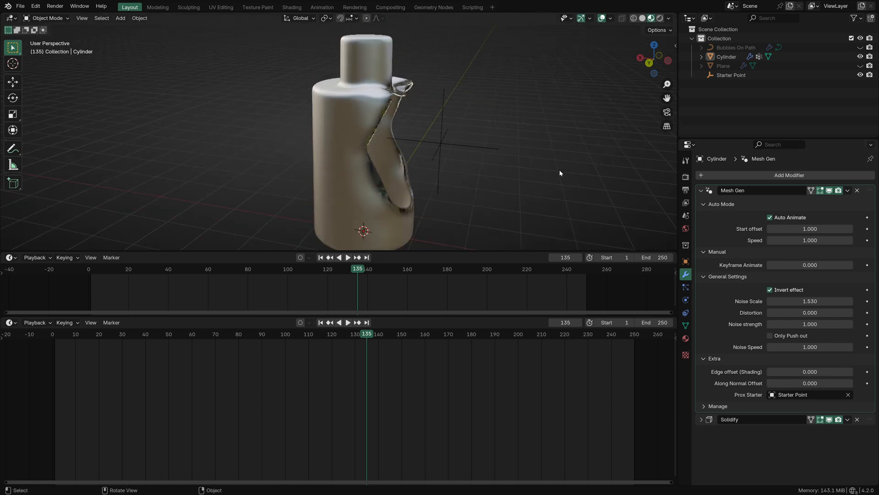
Add the Motion Domain asset beside the bottle and pick the bottle as its Product.
middle_drag(559, 173, 536, 178)
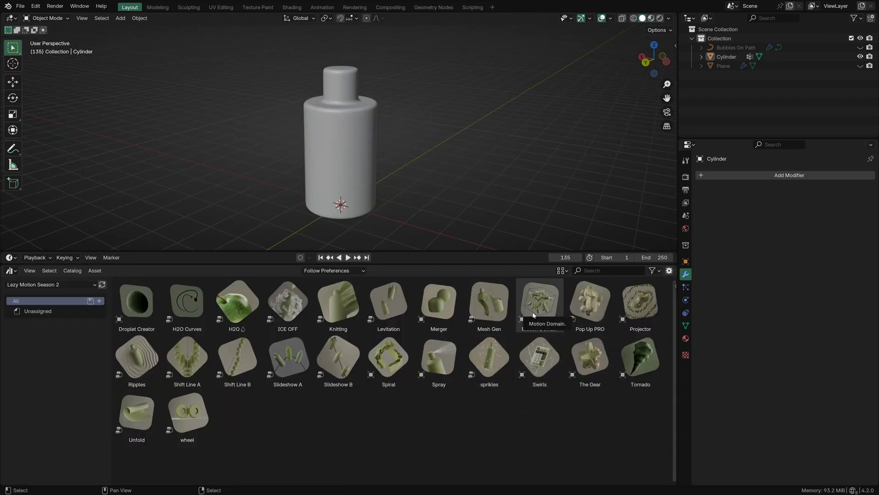
drag(540, 303, 498, 224)
scroll(473, 202, down, 4)
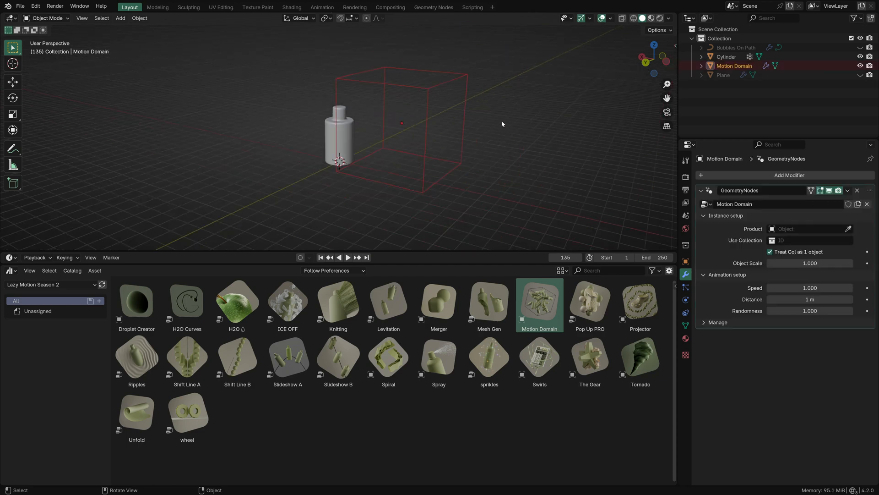
middle_drag(503, 123, 516, 121)
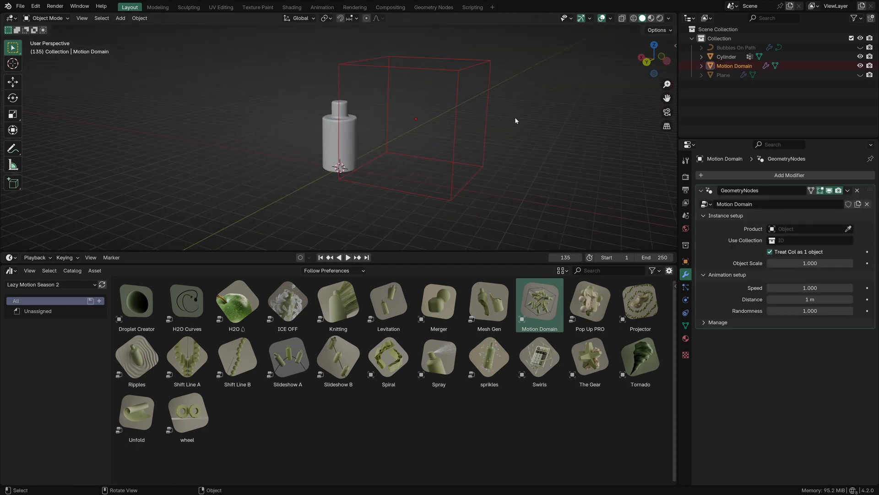
click(850, 228)
click(326, 133)
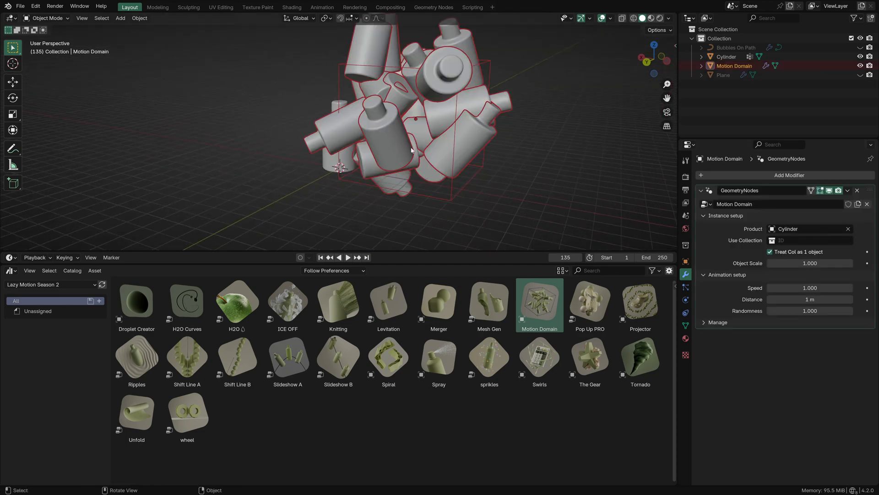
Scale the Motion Domain's box mesh to about twice its size in Edit Mode and deselect it.
middle_drag(340, 108, 353, 79)
key(Tab)
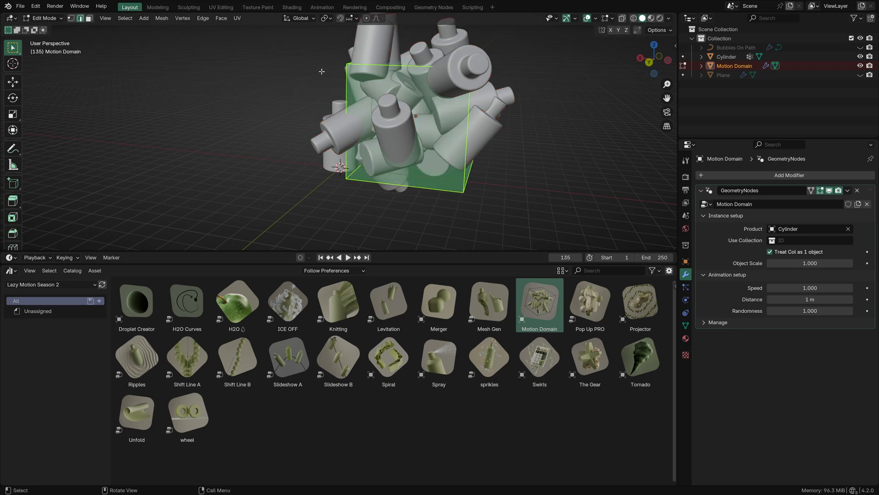
key(s)
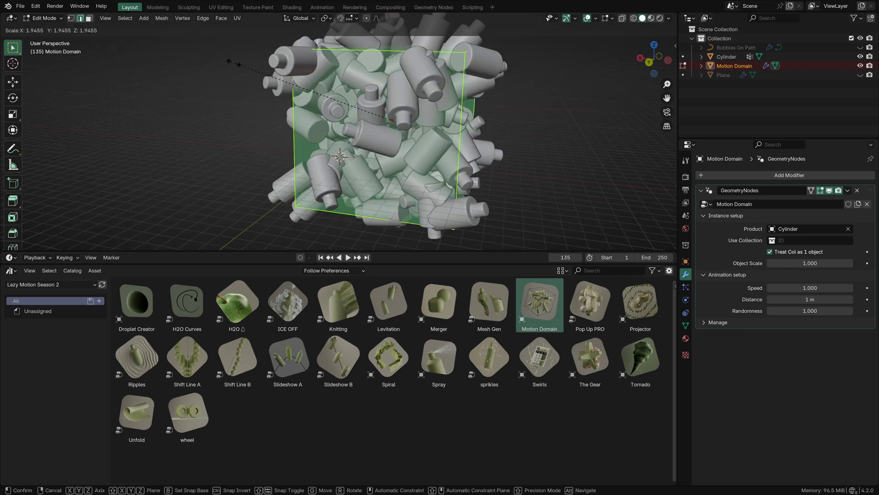
click(225, 60)
key(Tab)
click(198, 132)
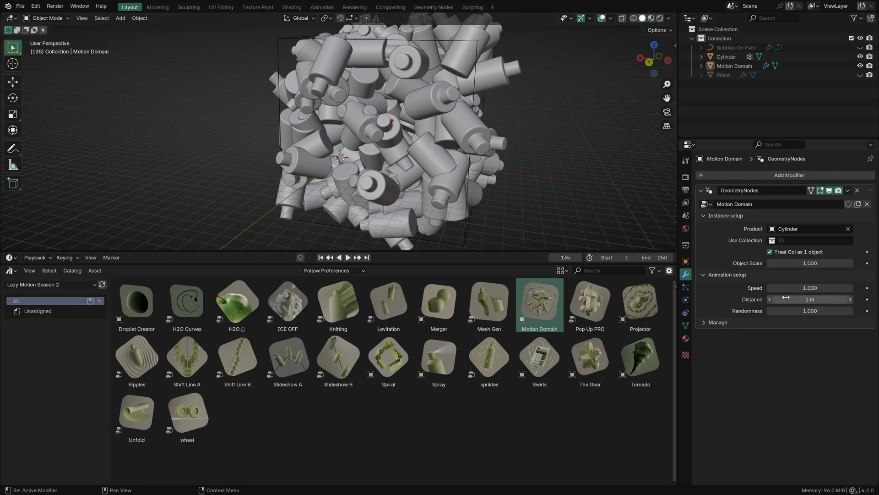
Set the Motion Domain's Distance to 2.6 m and enlarge its box mesh about 1.24 times in Edit Mode.
drag(810, 299, 864, 299)
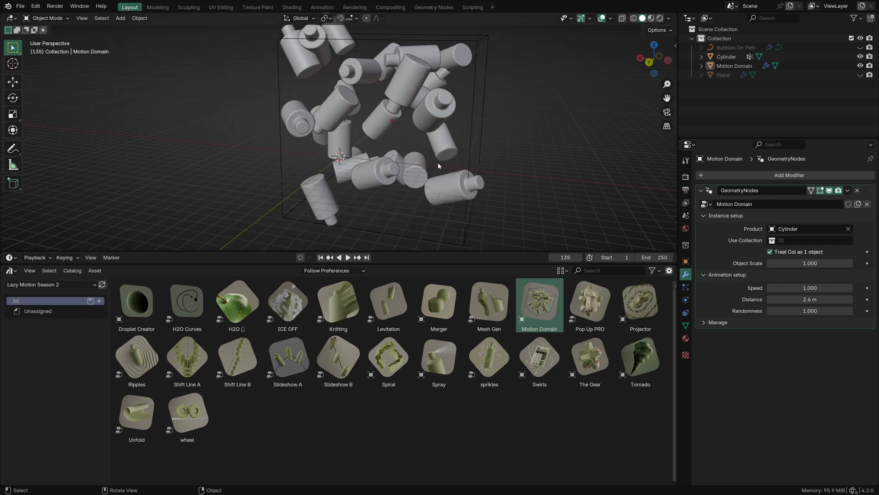
click(440, 120)
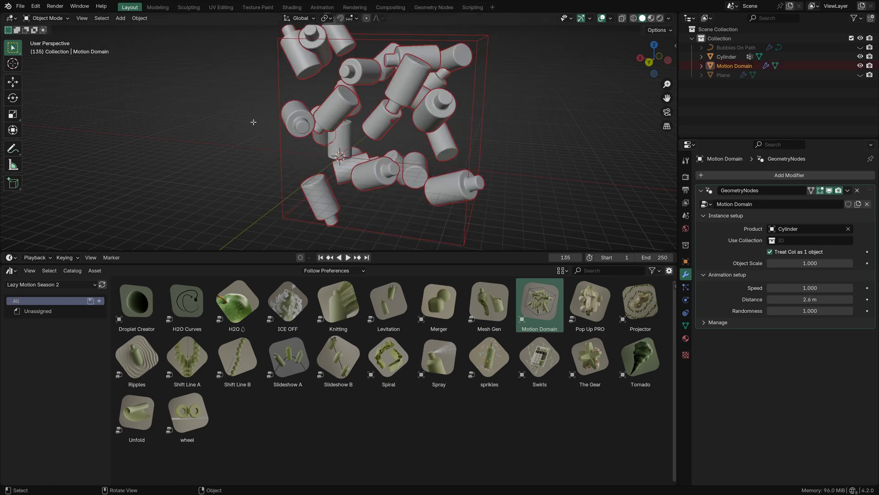
key(Tab)
key(s)
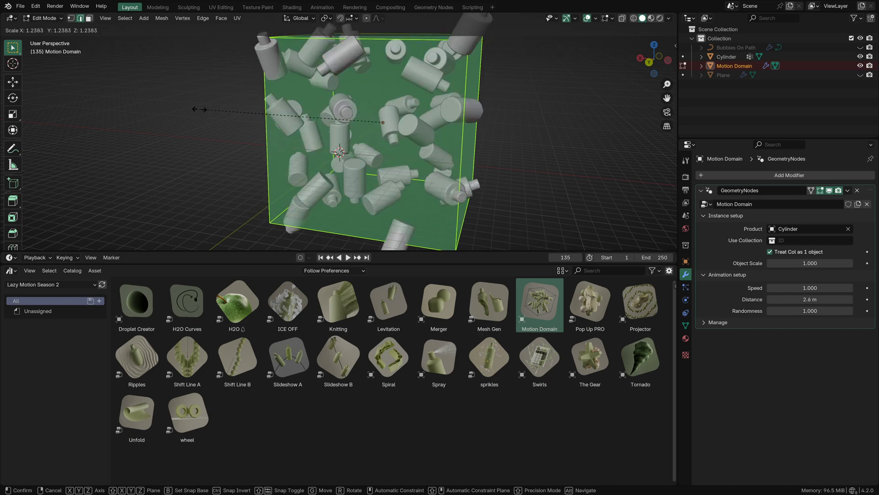
click(201, 111)
key(Tab)
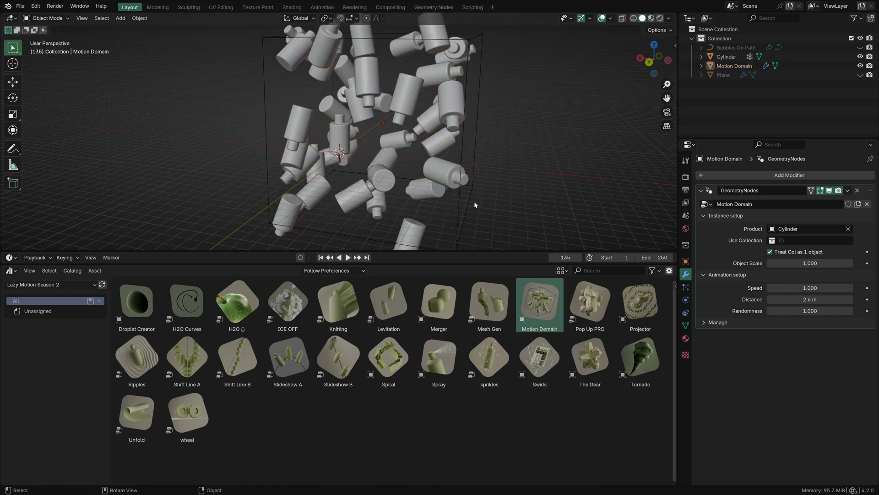
Play the animation and watch how the bottles rotate inside the Motion Domain.
middle_drag(438, 164, 265, 191)
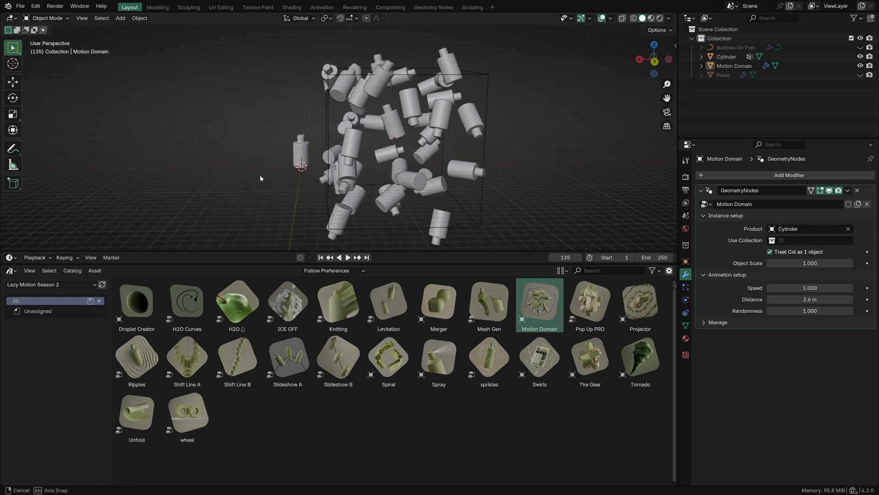
key(space)
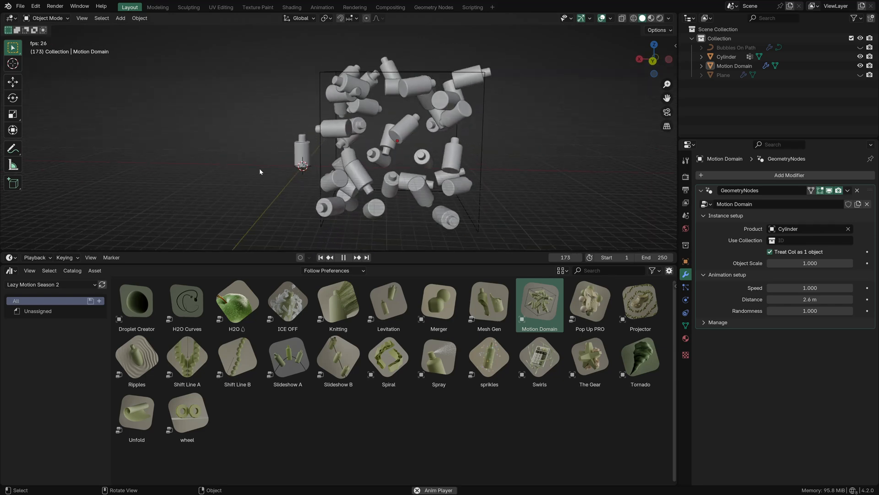
scroll(268, 159, up, 4)
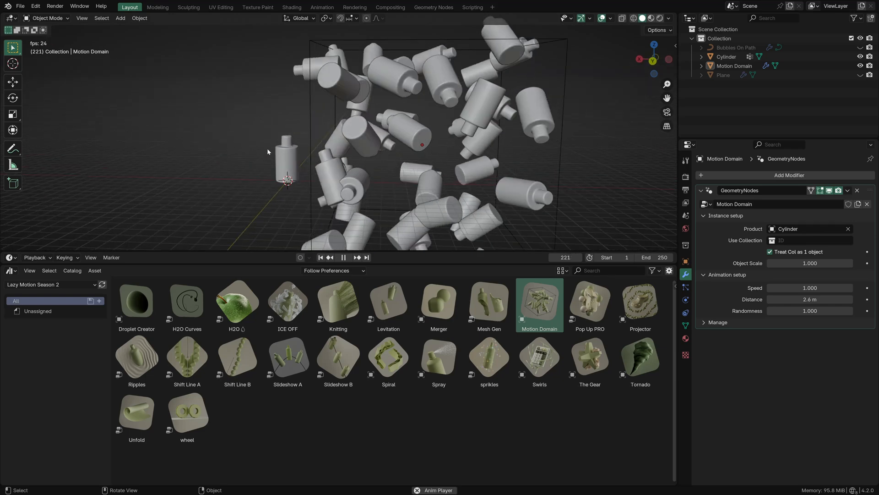
key(space)
Move the original bottle's whole mesh down along Z in Edit Mode so its origin sits at the bottle's middle.
click(281, 158)
key(KP_Decimal)
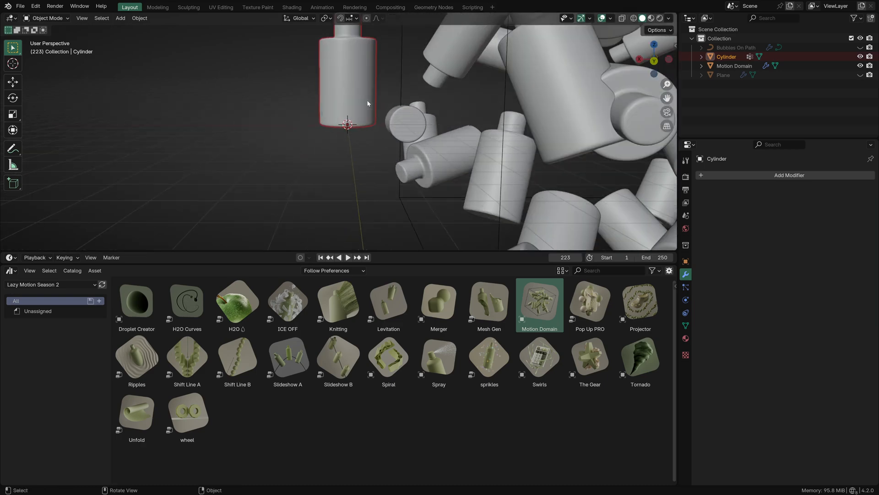
scroll(355, 144, up, 1)
middle_drag(348, 159, 339, 143)
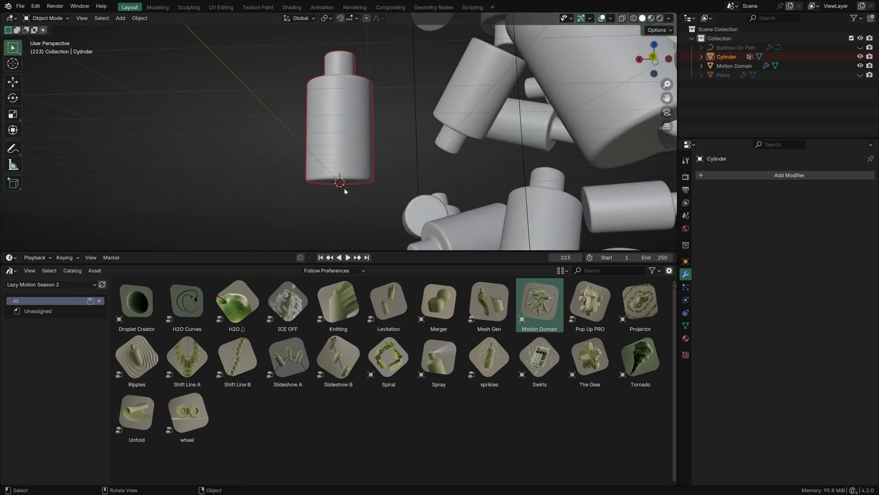
key(Tab)
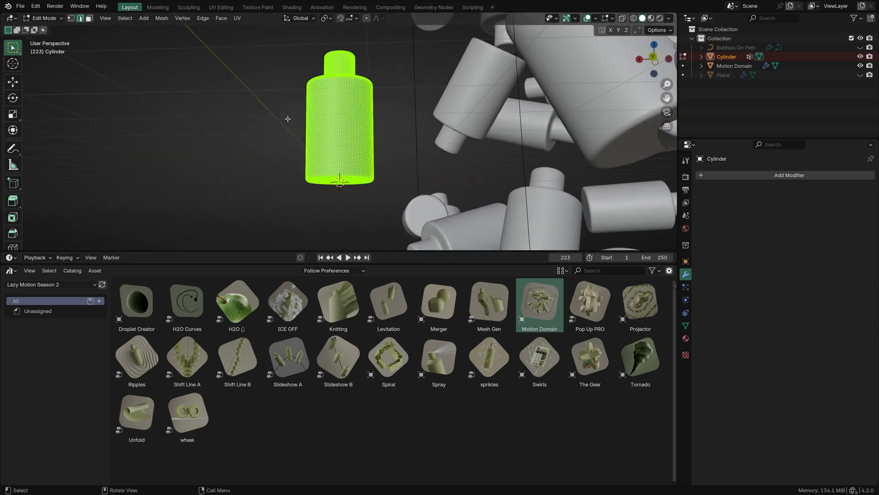
key(g)
key(z)
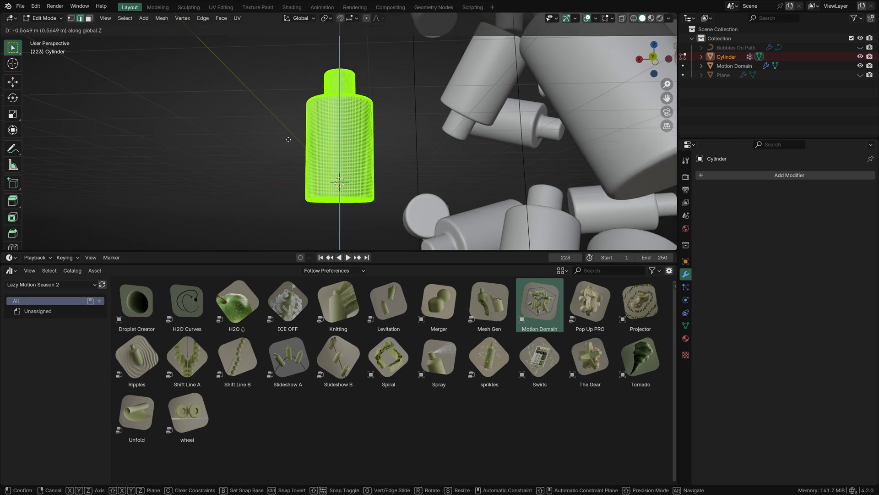
click(282, 168)
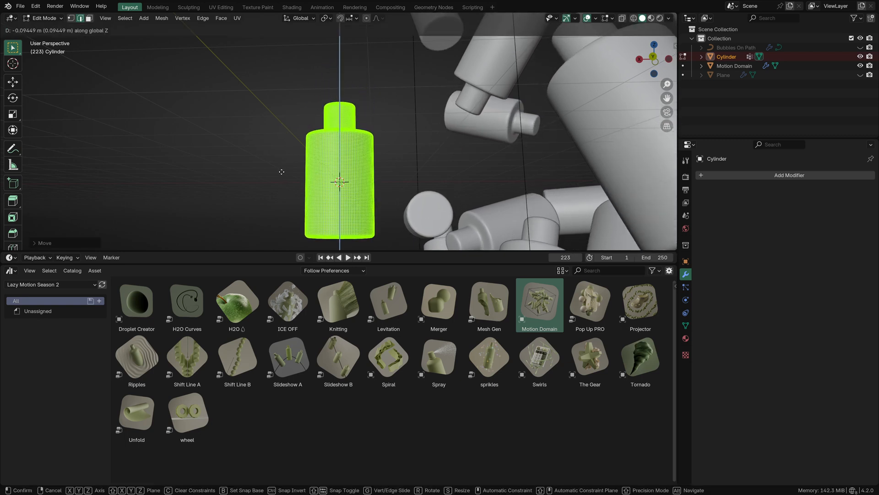
key(Tab)
Play the animation with the recentred bottle, make Motion Domain active again and enlarge the timeline area.
key(space)
scroll(362, 158, down, 5)
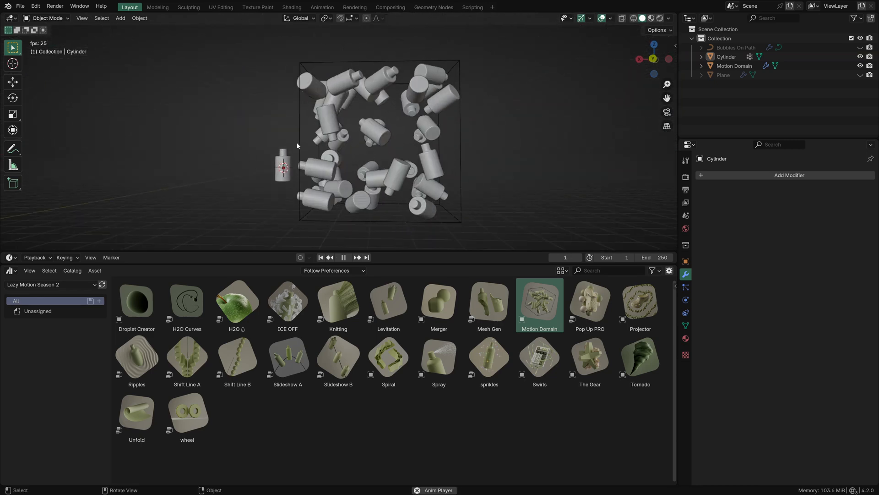
click(315, 96)
click(223, 103)
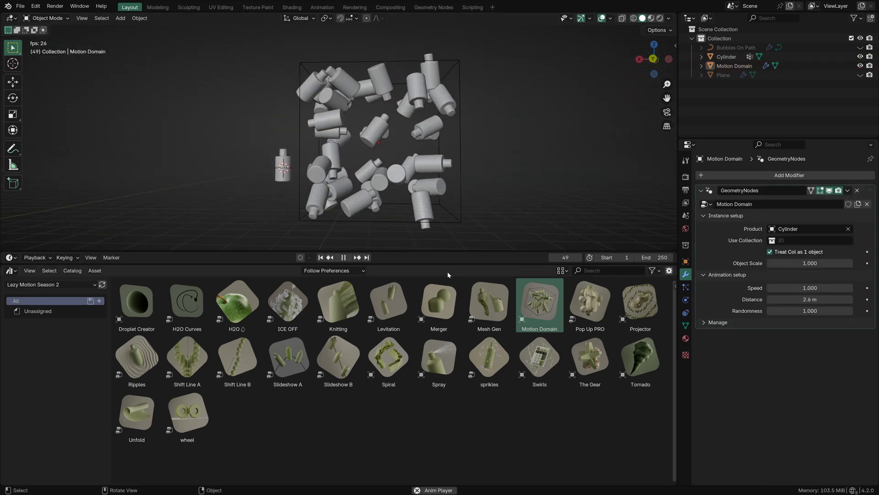
drag(446, 266, 446, 287)
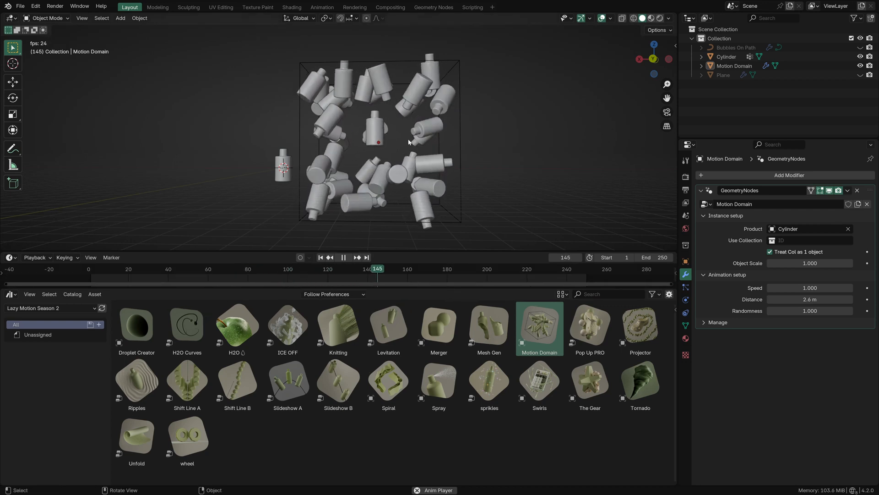
key(space)
Try other Motion Domain settings, including a Randomness of 1.930, during playback, and reset Randomness to its default.
drag(804, 265, 825, 311)
right_click(804, 265)
right_click(812, 288)
right_click(811, 300)
right_click(813, 311)
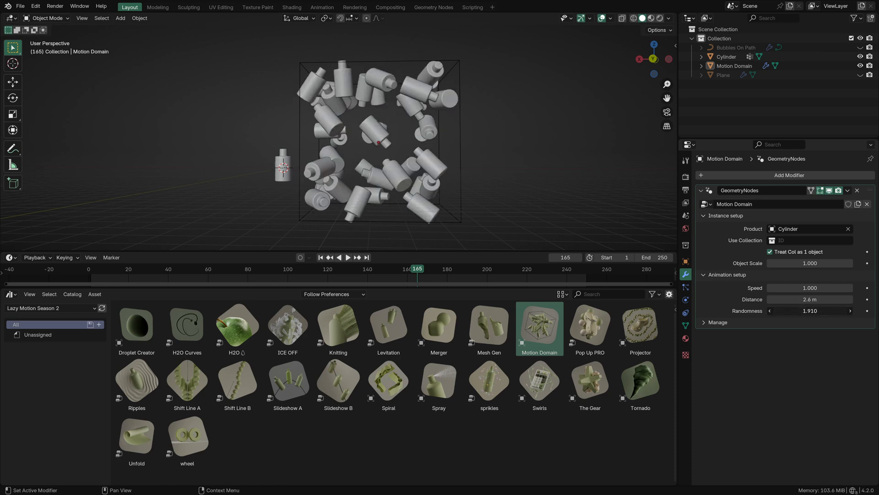
key(space)
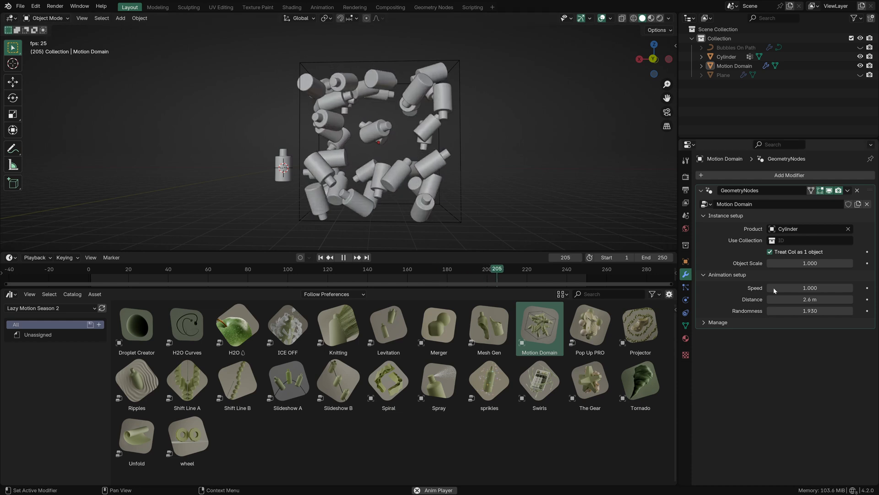
key(BackSpace)
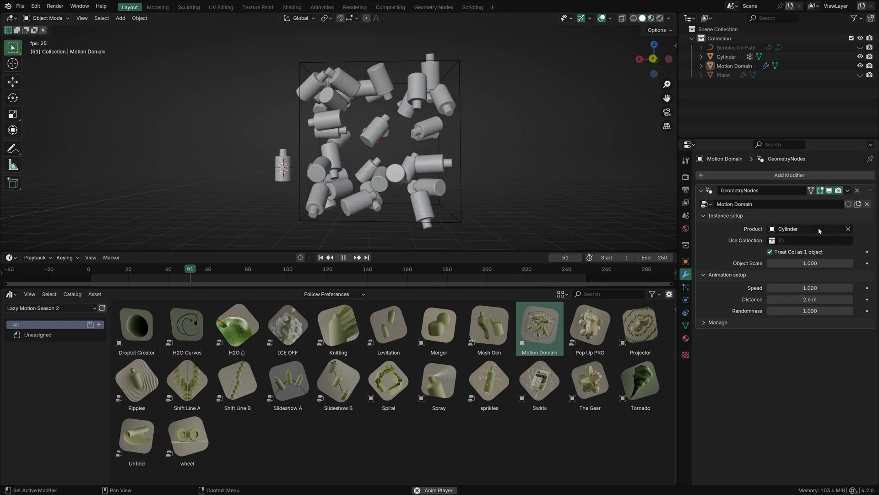
key(space)
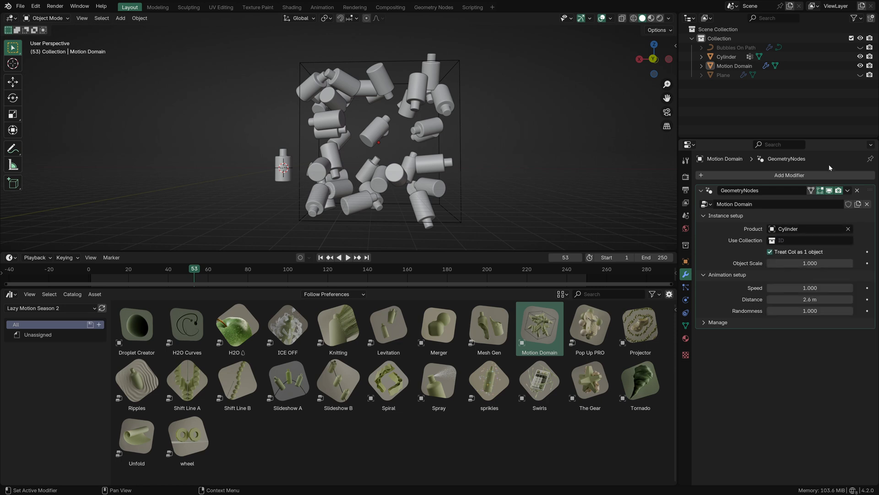
Examine the original bottle up close next to the Motion Domain's instances.
middle_drag(339, 156, 378, 143)
scroll(398, 156, up, 2)
scroll(399, 156, up, 2)
scroll(462, 150, up, 3)
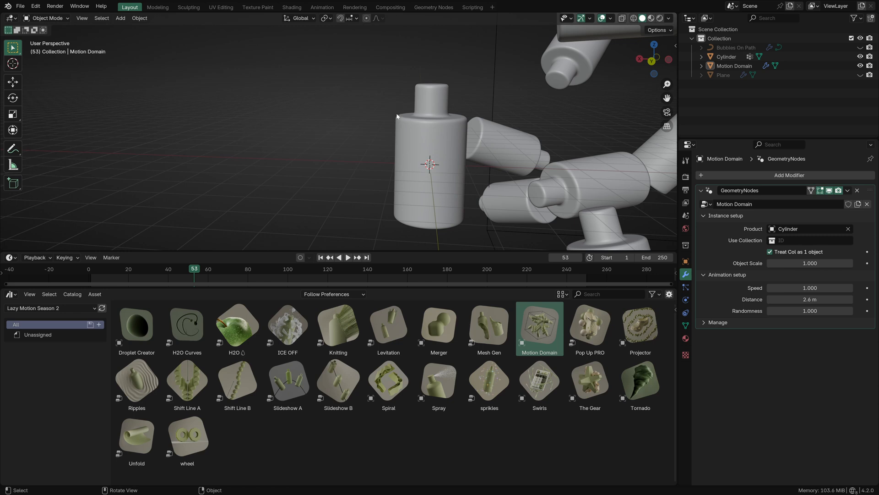
click(530, 423)
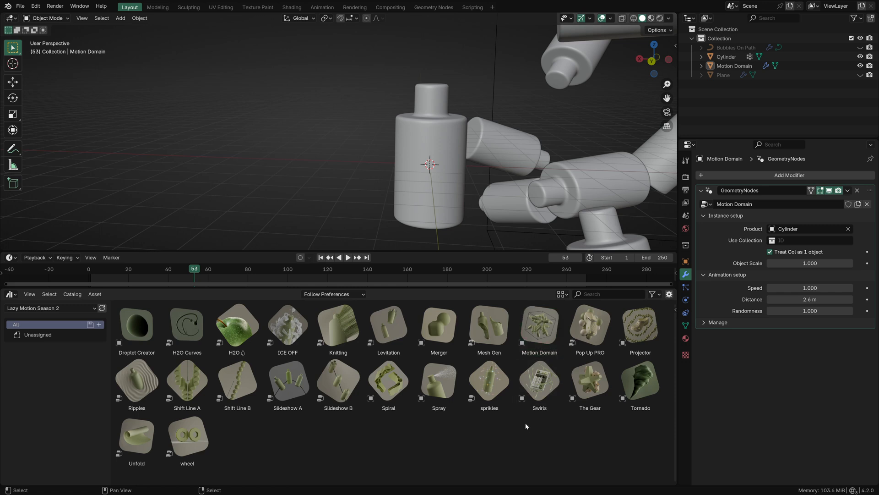
drag(460, 325, 384, 87)
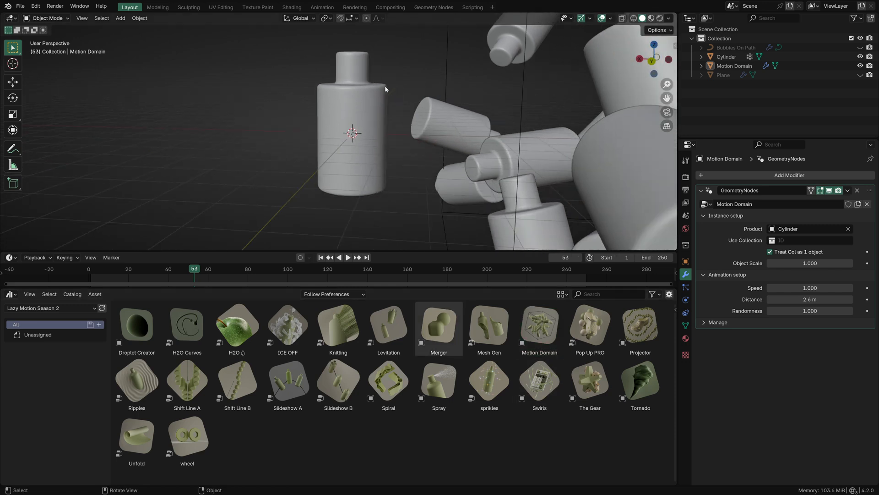
middle_drag(385, 87, 388, 109)
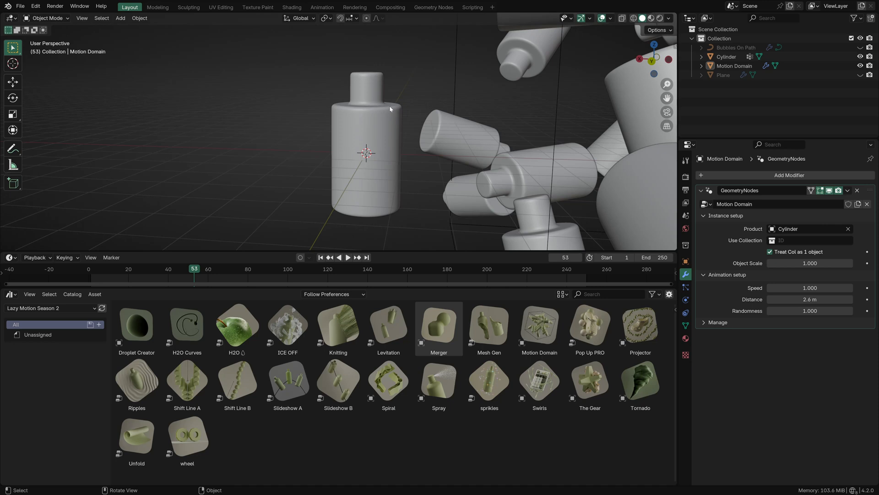
Select Motion Domain and review its Use Collection and Treat Col as 1 object options against the whole group of bottles.
click(789, 243)
scroll(479, 78, down, 5)
click(546, 64)
scroll(538, 65, down, 3)
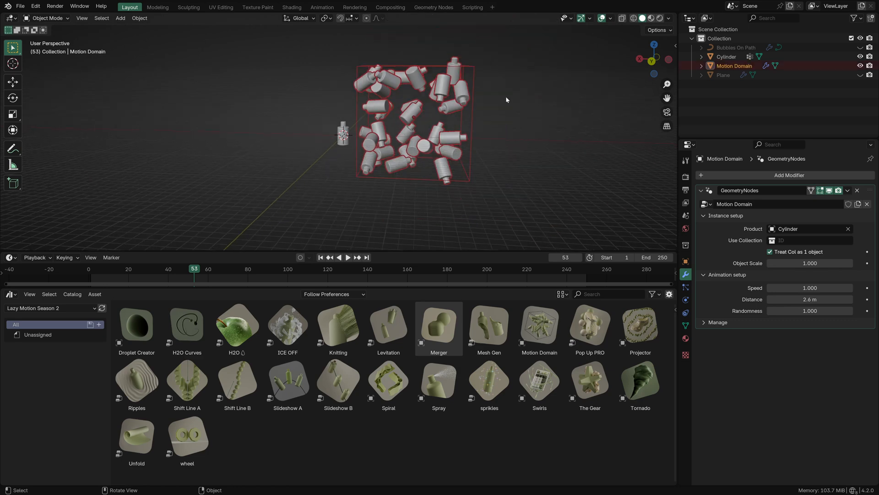
scroll(506, 97, up, 3)
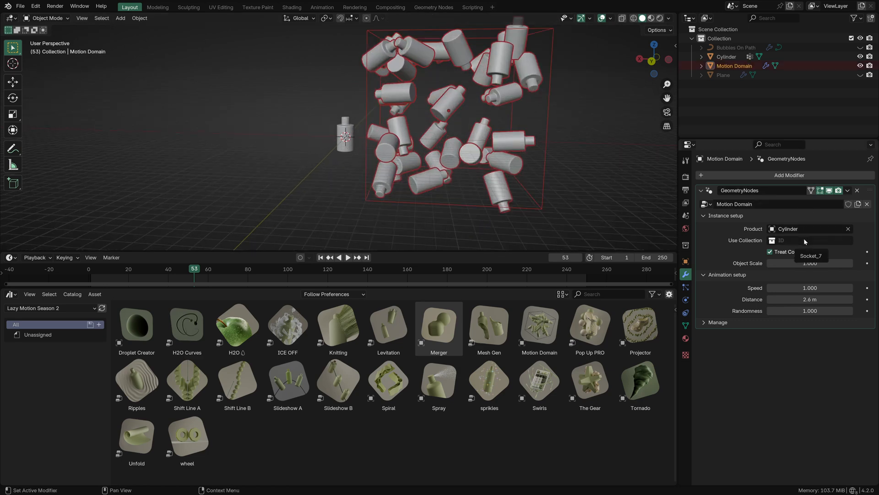
click(318, 186)
scroll(319, 186, up, 3)
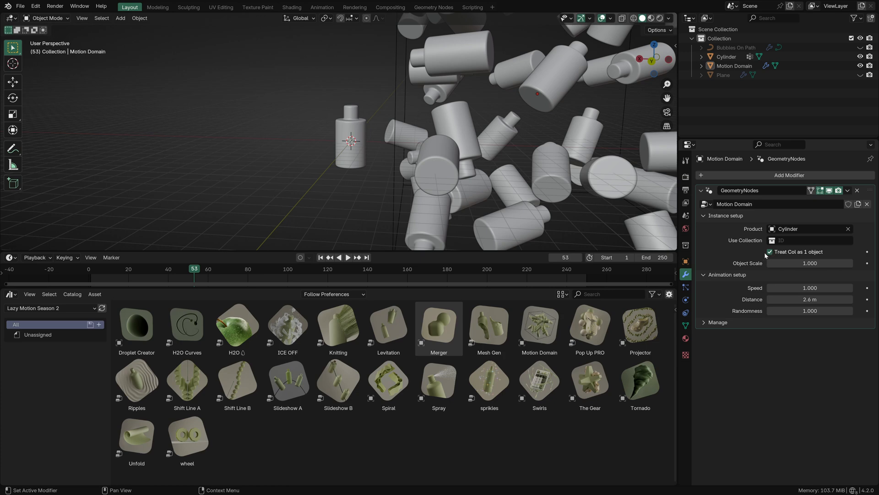
Move the original bottle along the X axis, well away from the Motion Domain.
click(336, 152)
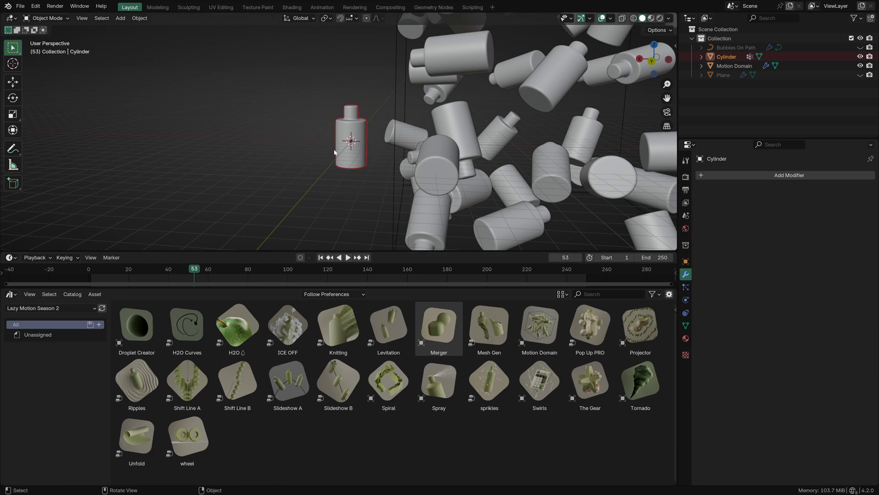
key(g)
key(x)
click(160, 146)
middle_drag(159, 146, 278, 149)
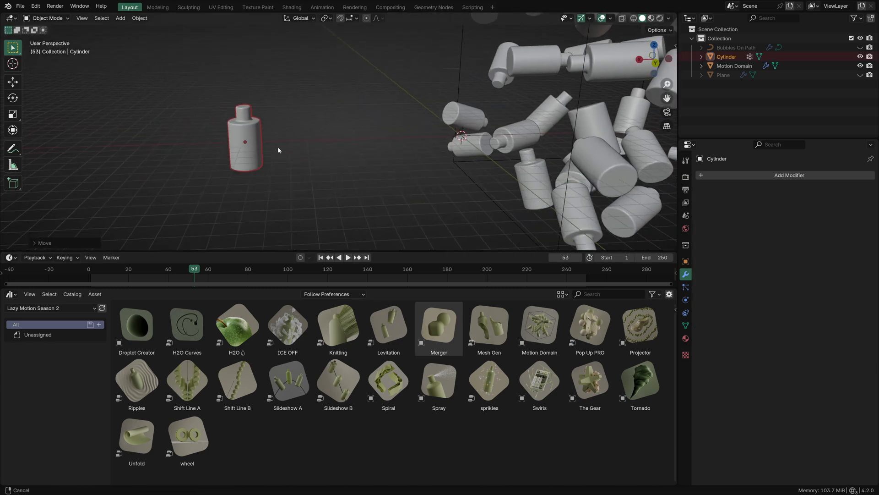
Duplicate the original bottle beside itself along the X axis and scale the copy shorter along Z.
scroll(275, 147, up, 1)
key(shift+d)
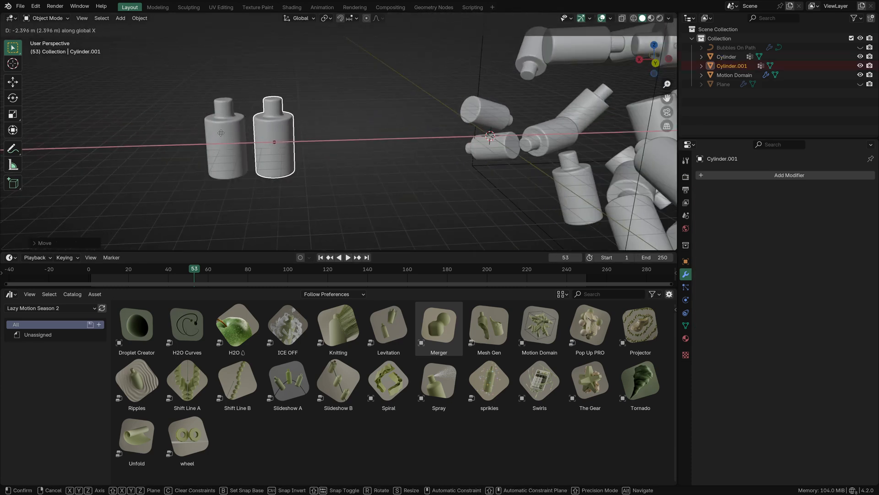
click(221, 135)
key(s)
key(z)
click(310, 197)
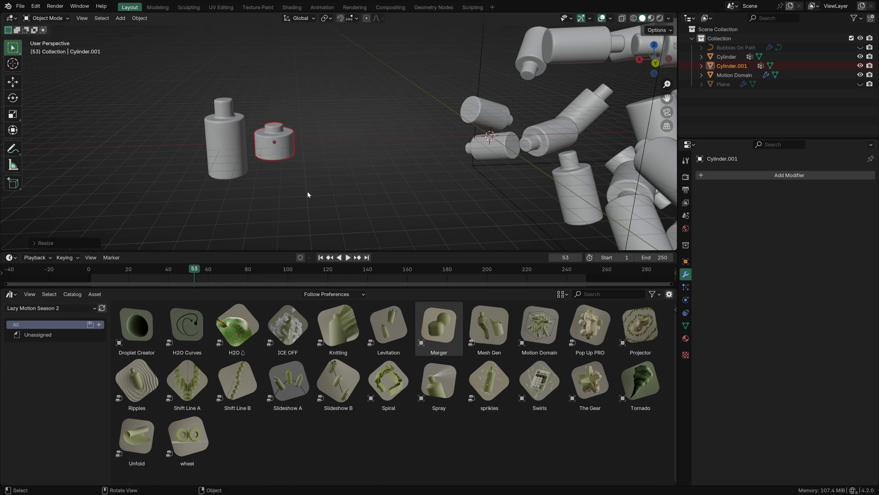
Move both the original bottle and its short copy to a new collection named "new".
drag(309, 197, 224, 144)
key(m)
click(227, 143)
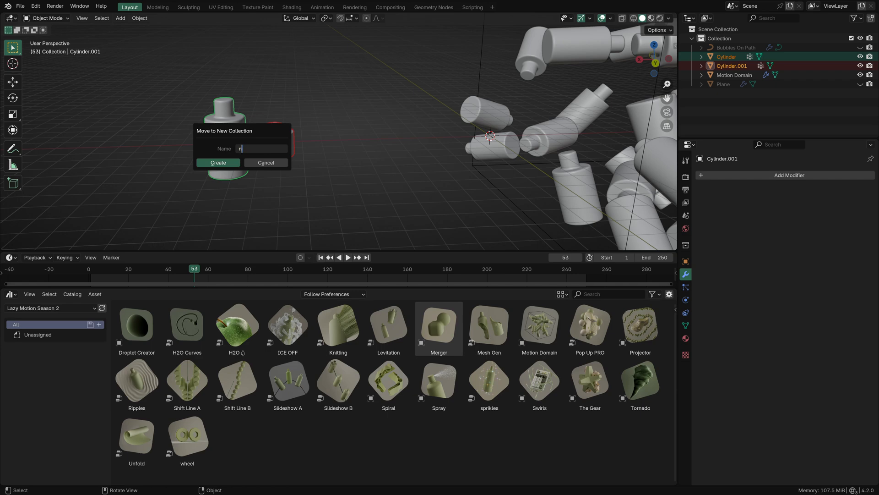
key(Return)
click(359, 130)
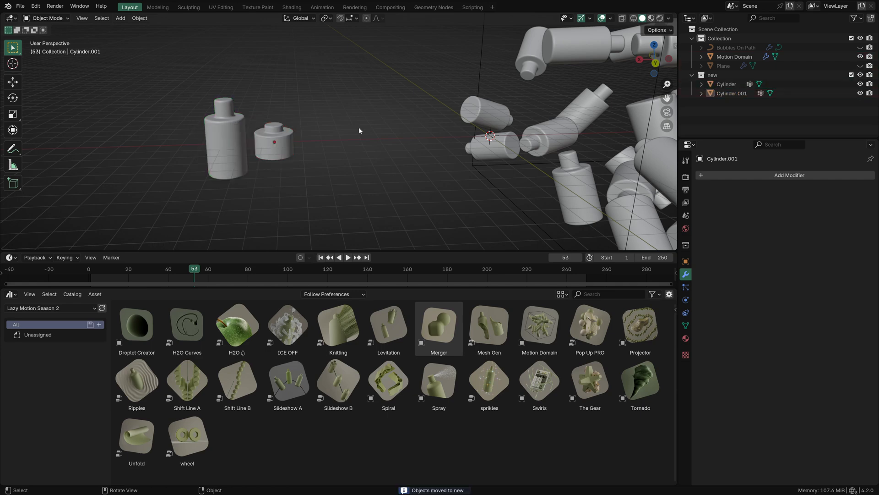
Clear Motion Domain's Product object and set its Use Collection to the "new" collection.
scroll(458, 120, down, 2)
click(533, 135)
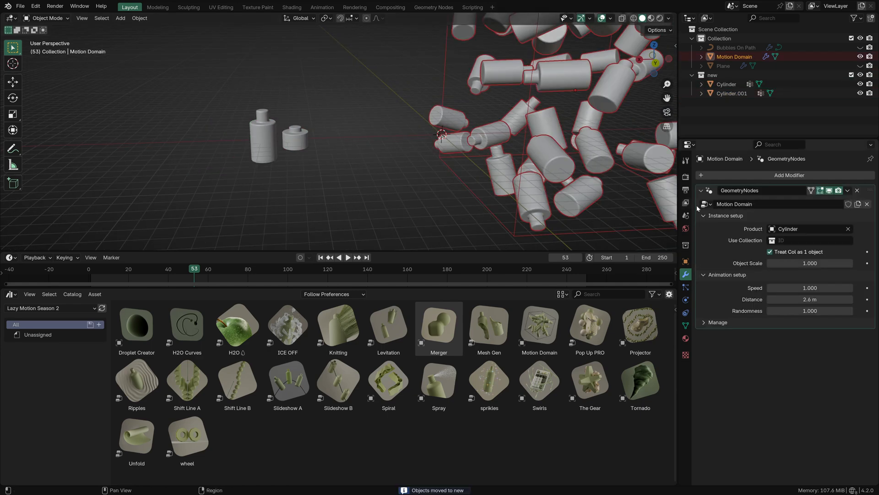
click(849, 229)
click(825, 240)
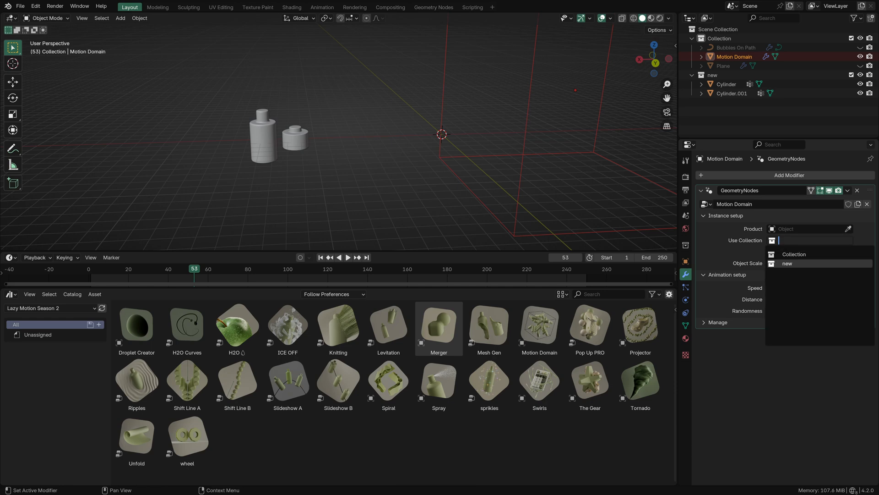
click(788, 263)
click(467, 199)
Play the animation and examine the tall and short bottle instances inside Motion Domain from several angles.
scroll(466, 199, down, 2)
shift+middle_drag(463, 198, 369, 216)
scroll(435, 101, up, 5)
scroll(440, 91, down, 2)
middle_drag(440, 90, 464, 54)
scroll(485, 89, up, 2)
scroll(462, 51, down, 2)
scroll(463, 51, down, 3)
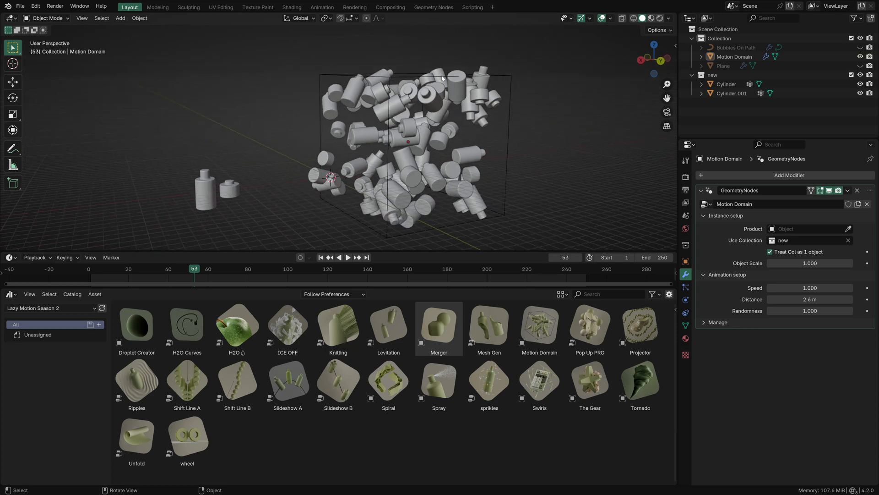
key(space)
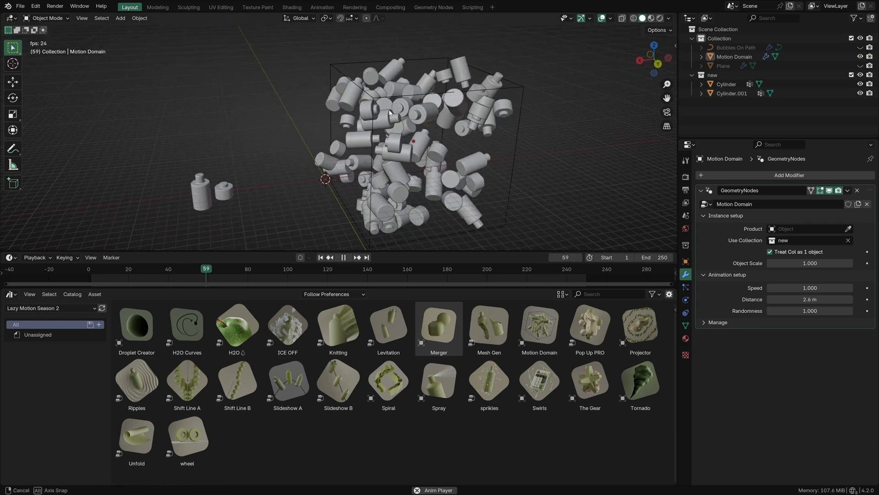
scroll(412, 97, up, 4)
key(space)
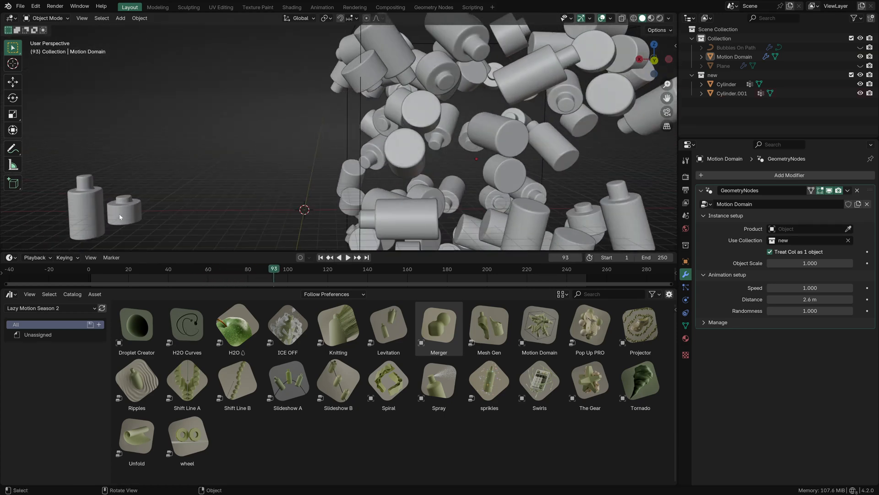
Move the short bottle about 2.08 m along X so it overlaps the original, and play the animation.
click(120, 217)
key(g)
key(x)
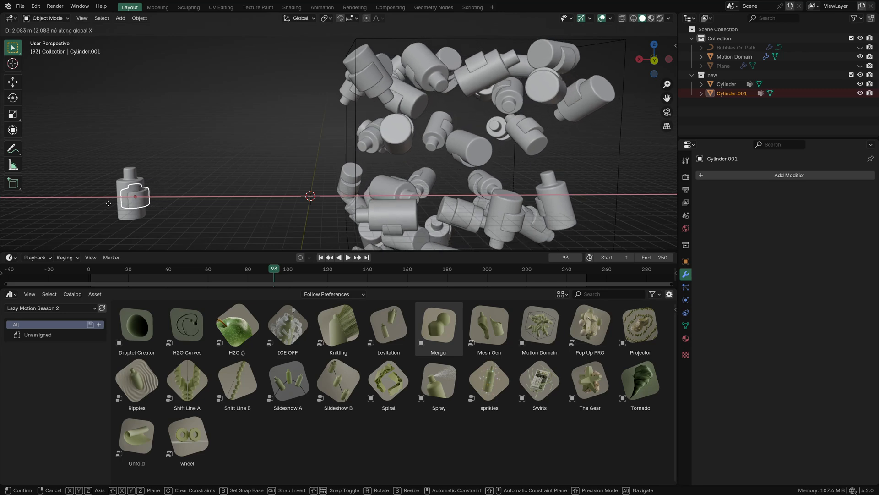
click(109, 203)
click(251, 137)
middle_drag(251, 138, 236, 161)
key(space)
scroll(339, 148, up, 1)
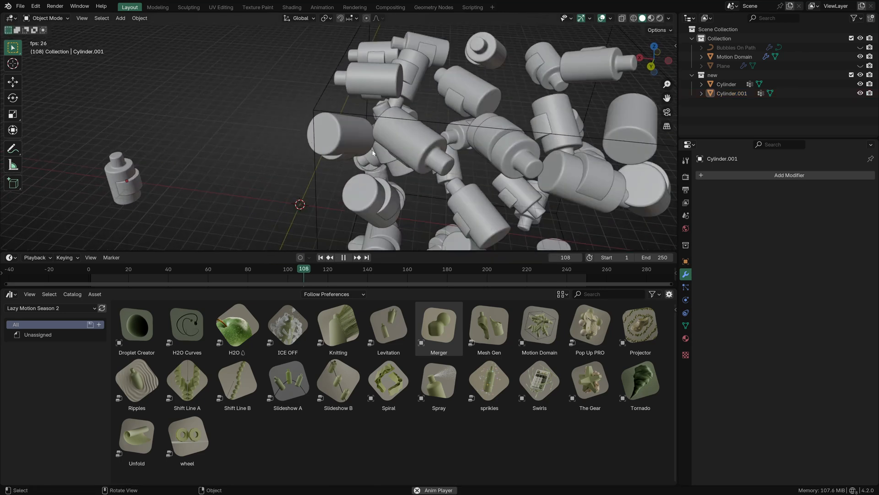
middle_drag(526, 147, 521, 125)
scroll(521, 125, down, 2)
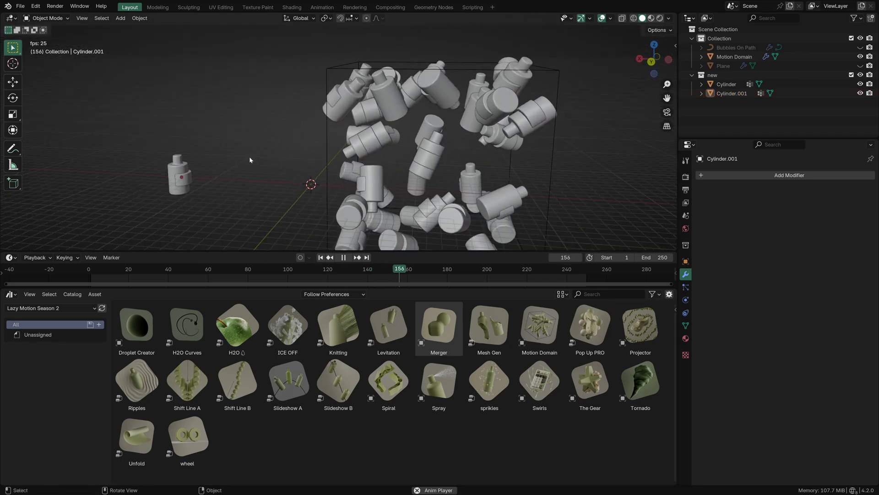
Disable Treat Col as 1 object for Motion Domain during playback, and stop the animation.
click(384, 143)
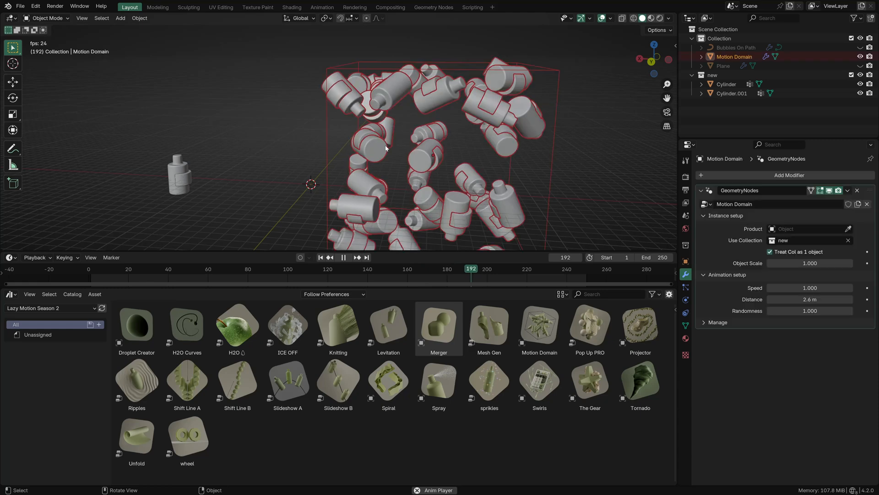
click(234, 108)
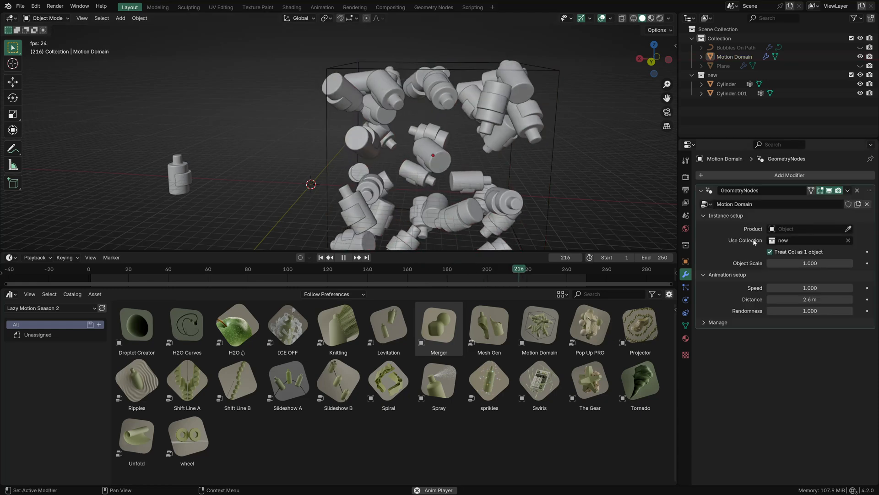
click(789, 253)
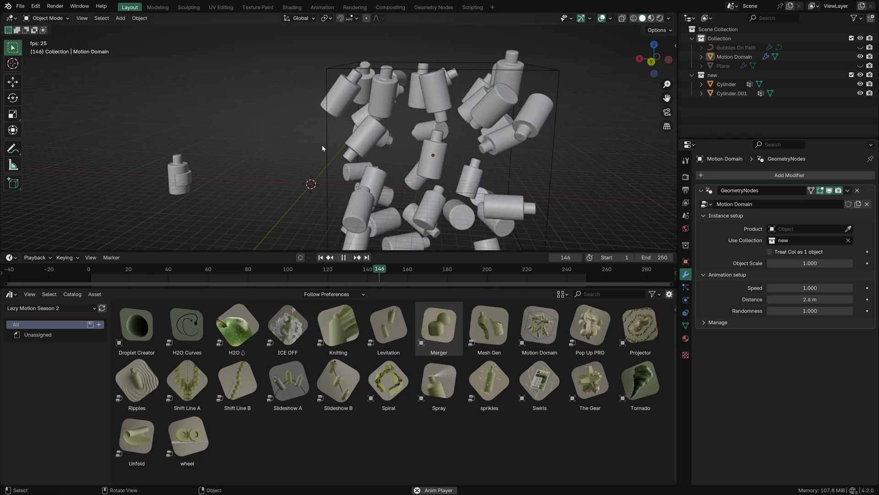
key(space)
Apply the scale of the short bottle so that Motion Domain instances it with its own proportions.
middle_drag(379, 145, 225, 140)
click(177, 169)
right_click(329, 131)
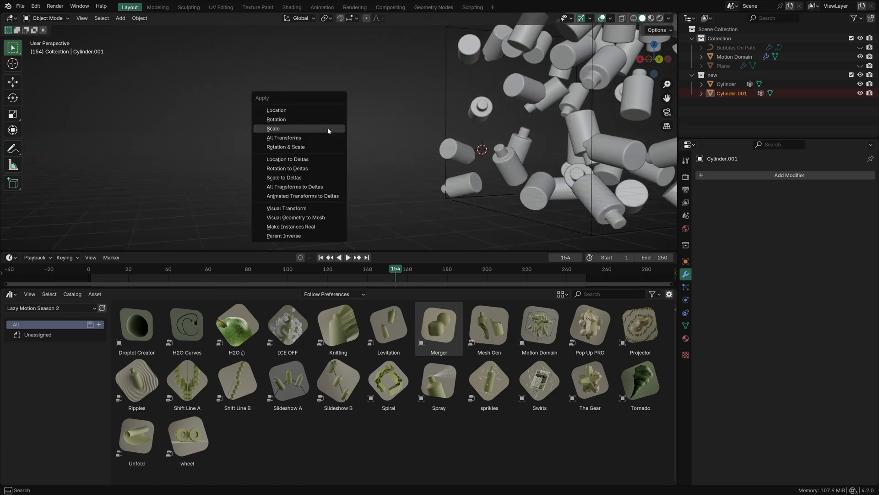
click(328, 127)
middle_drag(384, 108, 510, 111)
scroll(494, 129, up, 1)
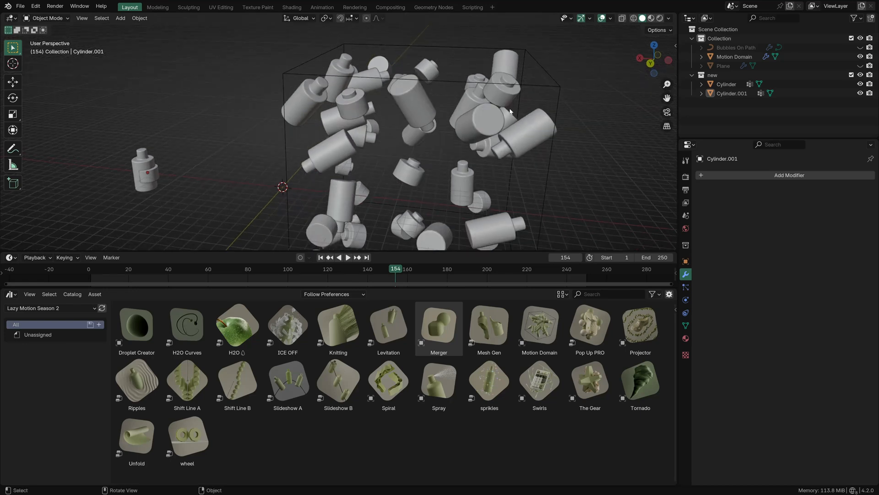
click(141, 174)
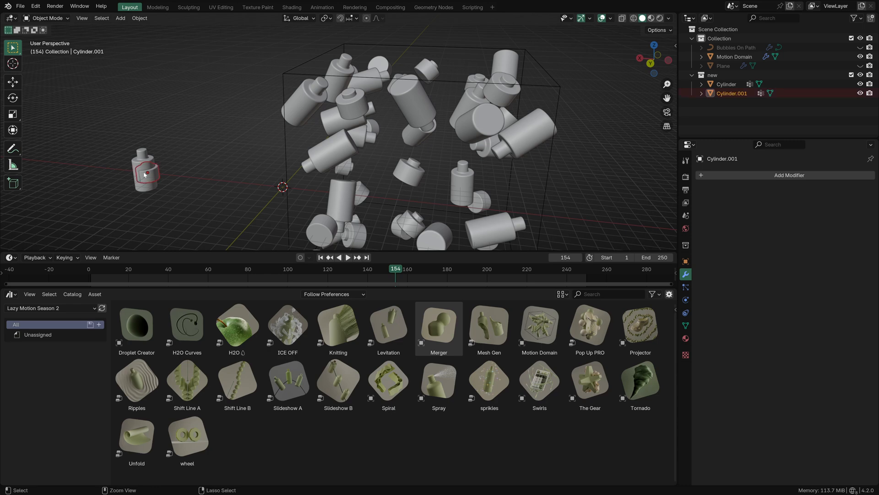
key(ctrl+a)
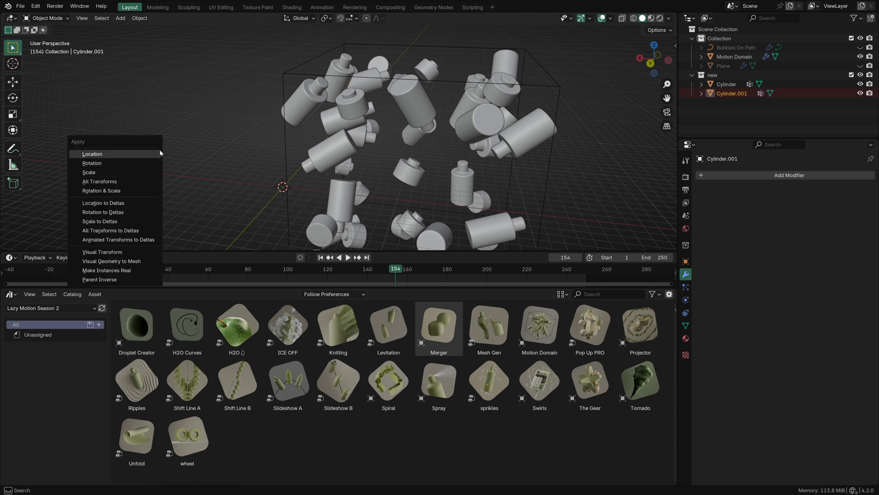
key(ctrl+z)
scroll(266, 93, down, 1)
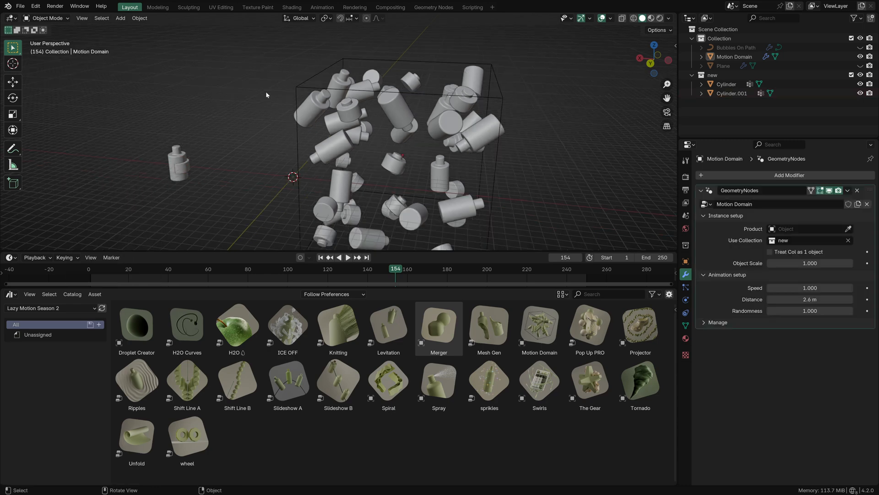
Remove Motion Domain and the short bottle from the scene, and return the original bottle to the world origin.
scroll(267, 93, down, 2)
mouse_move(308, 127)
middle_down()
mouse_move(330, 122)
mouse_move(310, 122)
middle_up()
scroll(309, 122, up, 1)
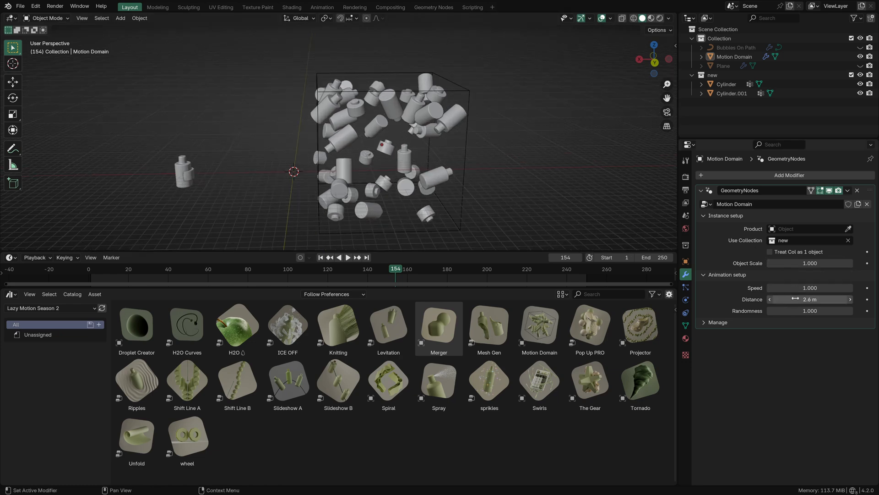
drag(796, 299, 809, 311)
key(ctrl+z)
key(ctrl+z)
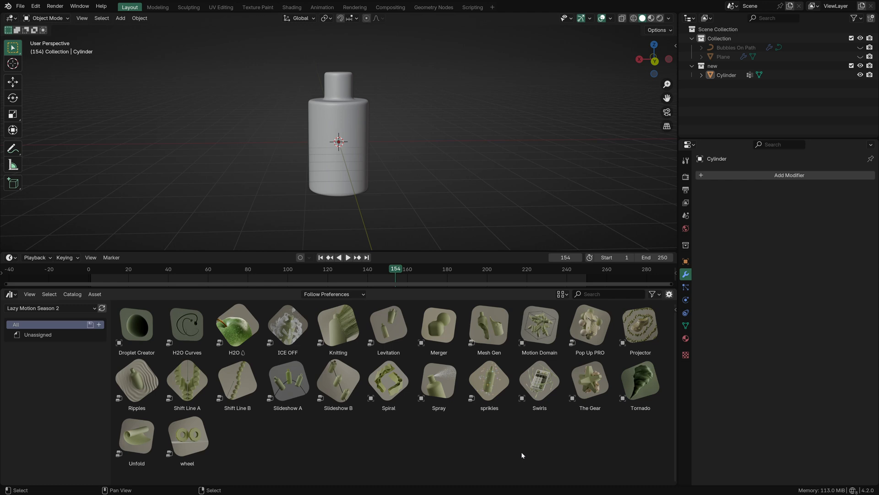
scroll(323, 83, down, 1)
middle_drag(305, 121, 297, 116)
scroll(298, 116, up, 3)
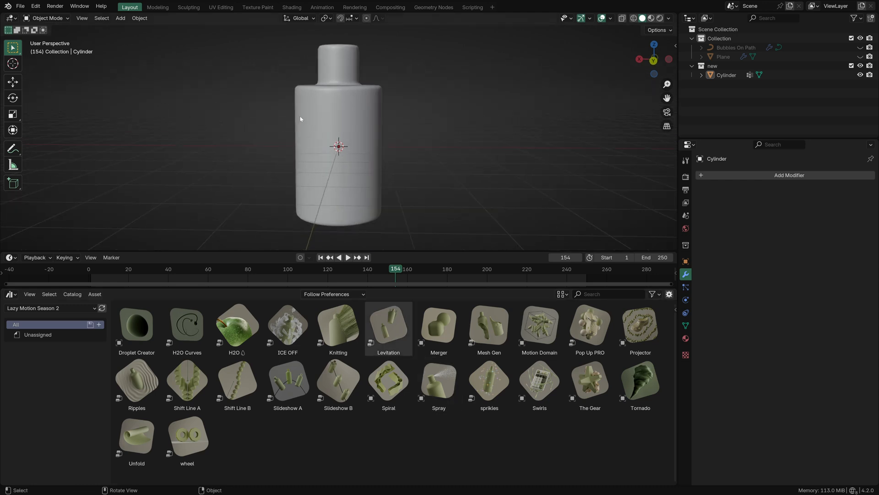
scroll(294, 110, down, 2)
scroll(295, 111, up, 2)
scroll(305, 113, down, 1)
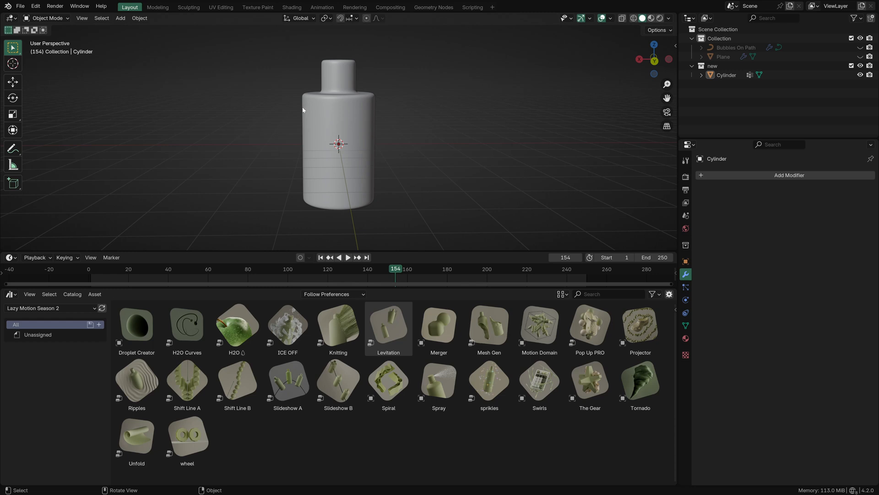
scroll(290, 112, down, 1)
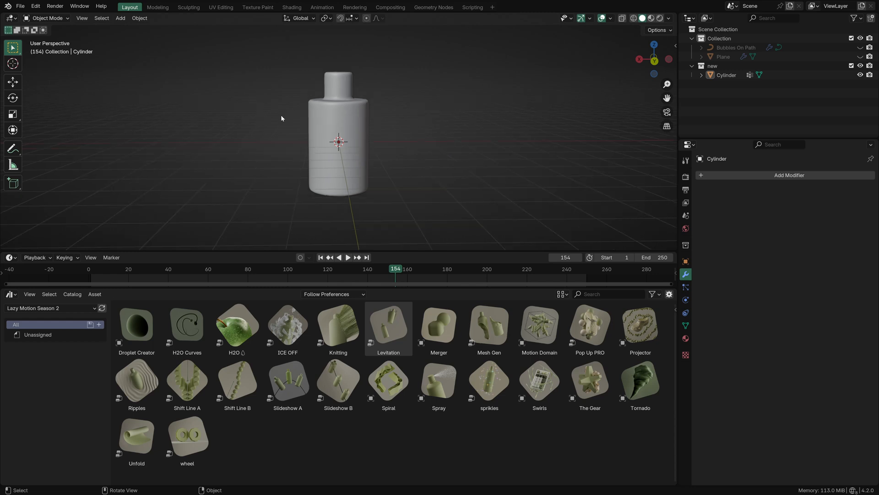
key(shift+a)
mouse_move(275, 149)
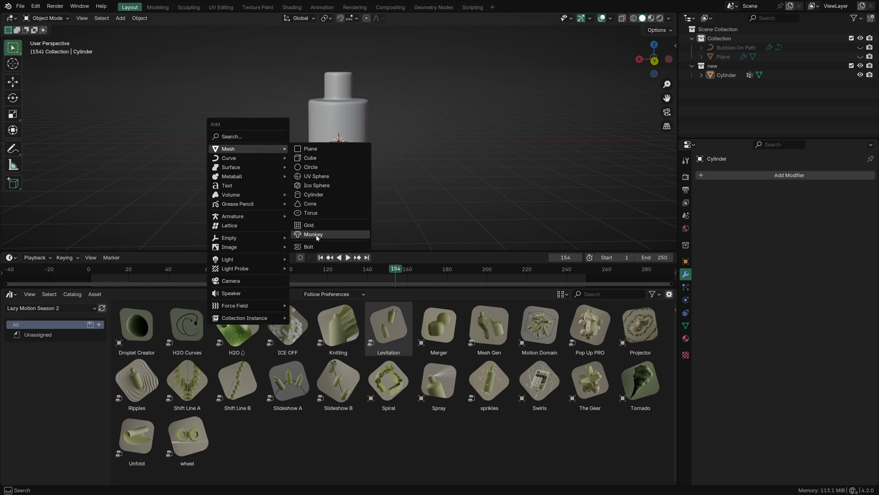
scroll(318, 117, down, 1)
Duplicate the bottle above and beside the original, and in Edit Mode scale the copy's mesh thinner in all directions except Z.
click(318, 117)
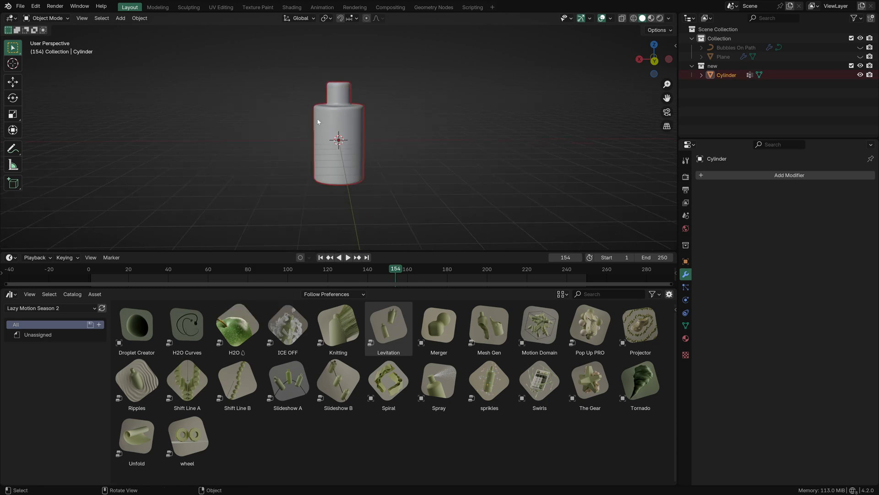
key(shift+d)
click(382, 90)
key(Tab)
key(s)
key(shift+z)
click(397, 104)
key(Tab)
scroll(396, 134, up, 1)
click(397, 134)
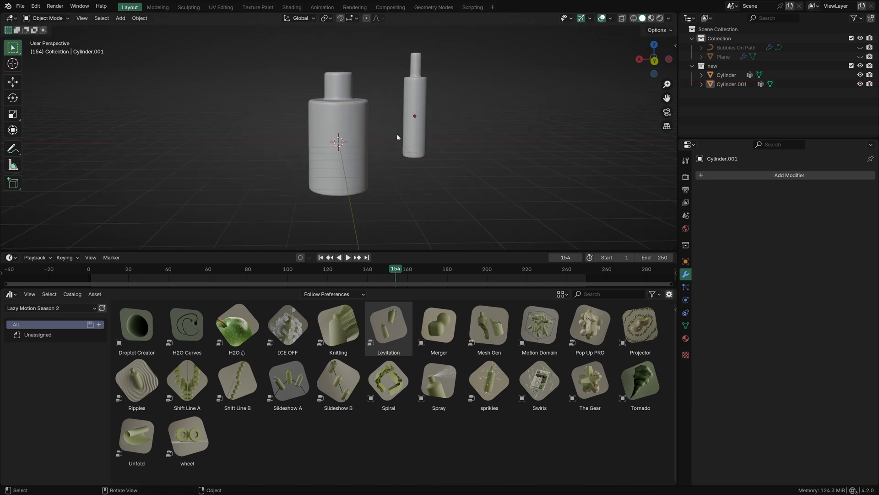
Apply the Pop Up PRO asset to the thin bottle and play its animation from the start of the timeline.
shift+middle_drag(397, 134, 390, 147)
drag(588, 334, 414, 123)
scroll(411, 127, down, 2)
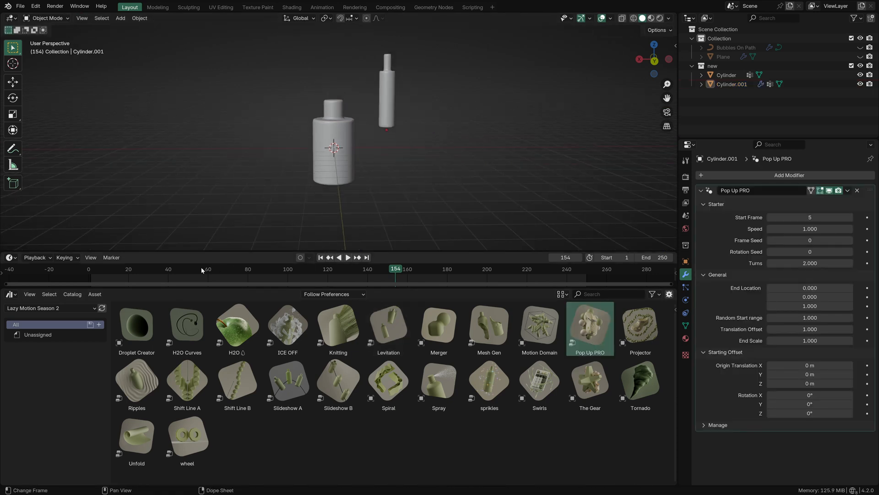
click(82, 272)
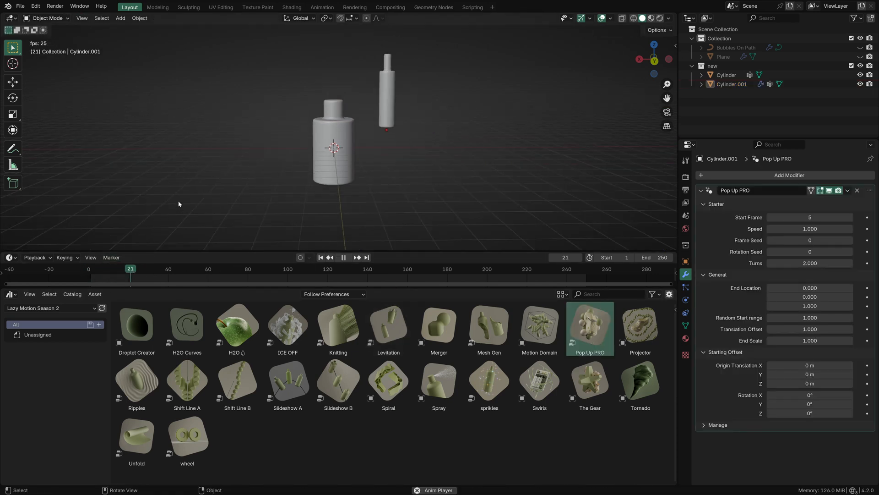
click(89, 276)
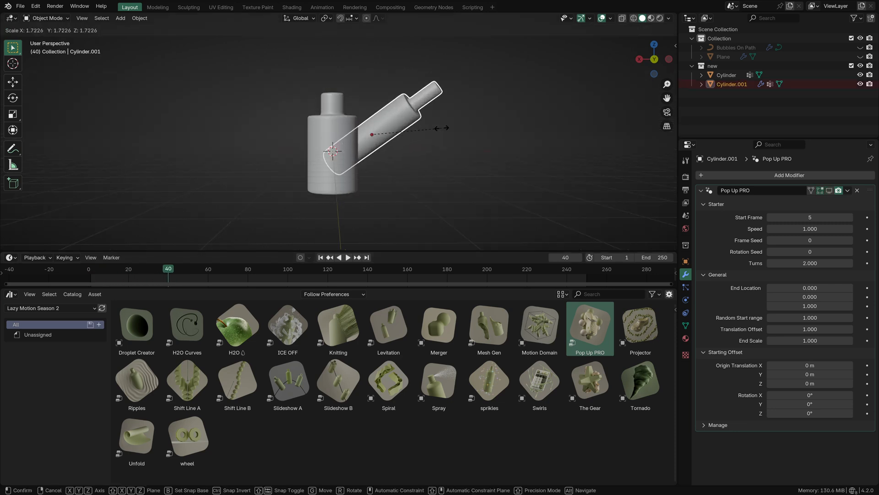
Enlarge the tilted thin bottle and place a rotated duplicate of it on the opposite upper side of the main bottle.
click(418, 131)
key(shift+d)
key(r)
click(301, 22)
key(g)
click(284, 145)
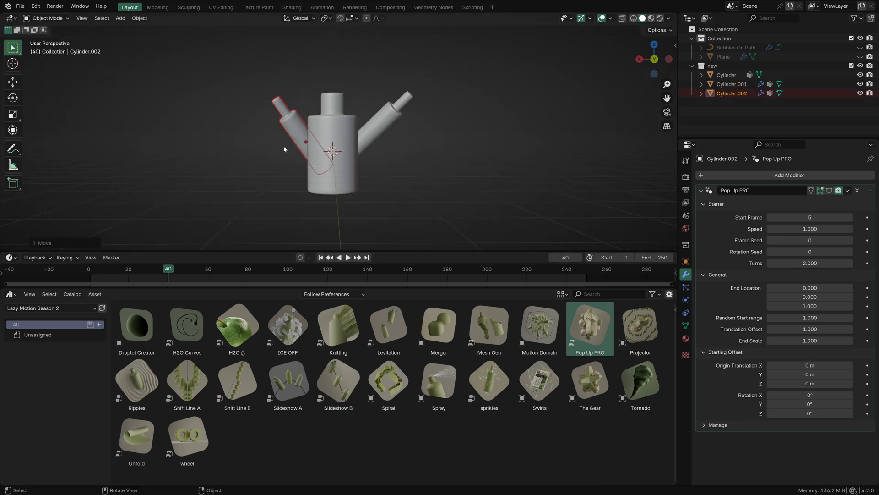
Add two more rotated duplicates of the thin bottle, one pointing up behind the neck and one diagonally down on the main bottle's right.
key(shift+d)
key(r)
key(r)
key(r)
click(342, 76)
key(shift+d)
click(366, 131)
key(r)
click(389, 221)
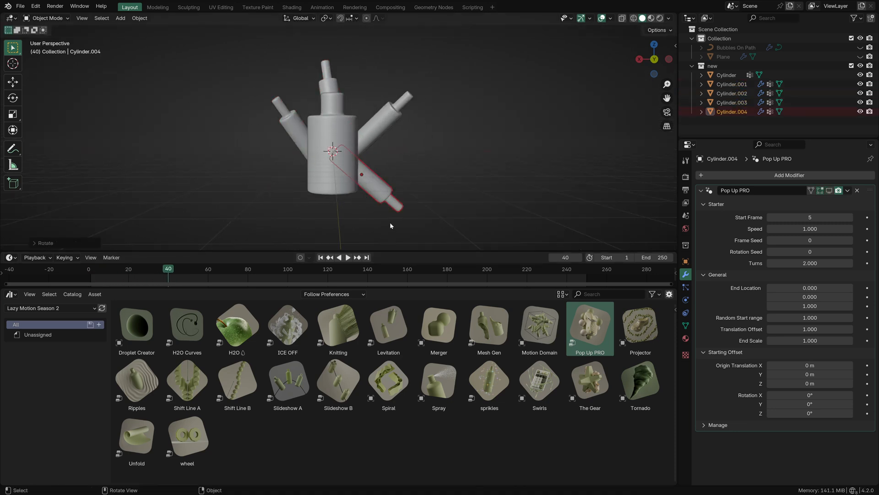
Duplicate the downward-pointing thin bottle and rotate and position the copy diagonally down on the main bottle's left side.
key(shift+d)
click(313, 154)
key(r)
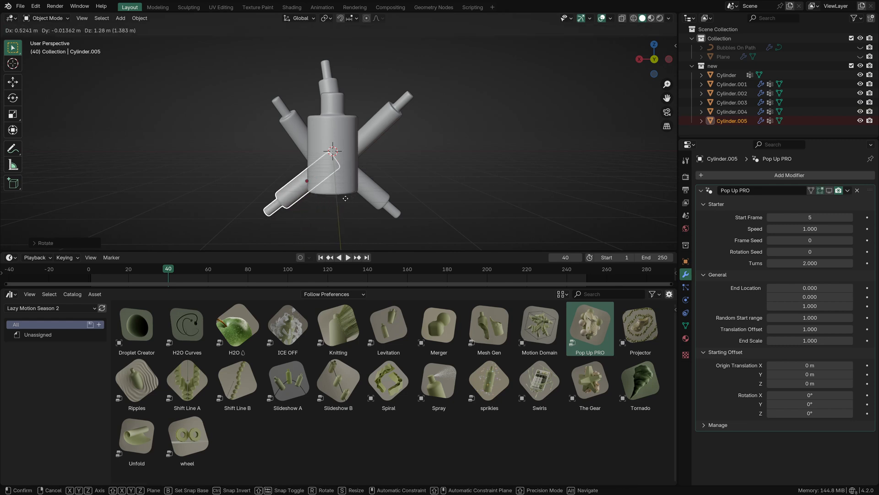
click(241, 115)
middle_drag(241, 115, 305, 98)
scroll(305, 96, up, 2)
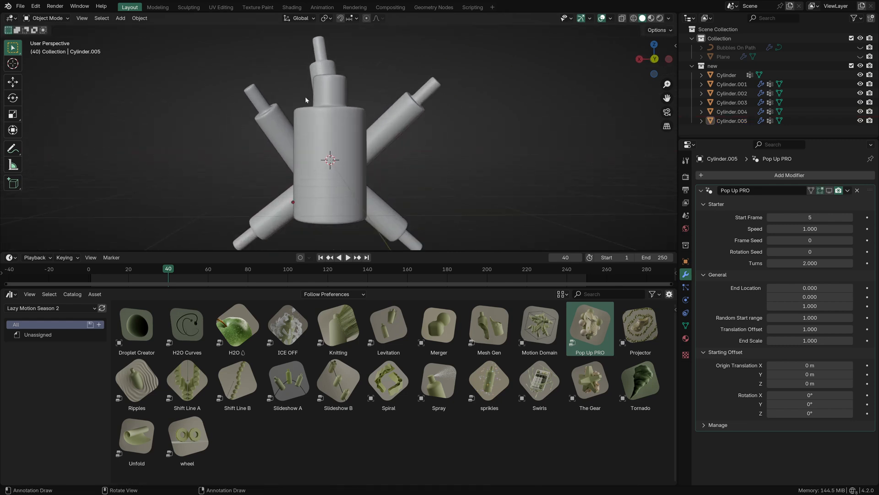
Rotate the upward-pointing thin bottle behind the neck to lean diagonally up-left and shift it into place beside the neck.
click(307, 70)
key(r)
click(292, 67)
key(g)
click(287, 70)
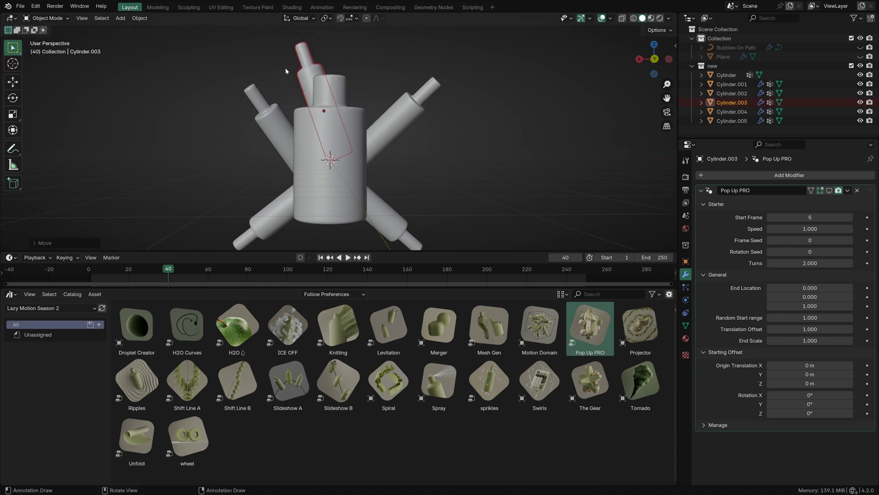
click(283, 62)
click(305, 72)
click(184, 121)
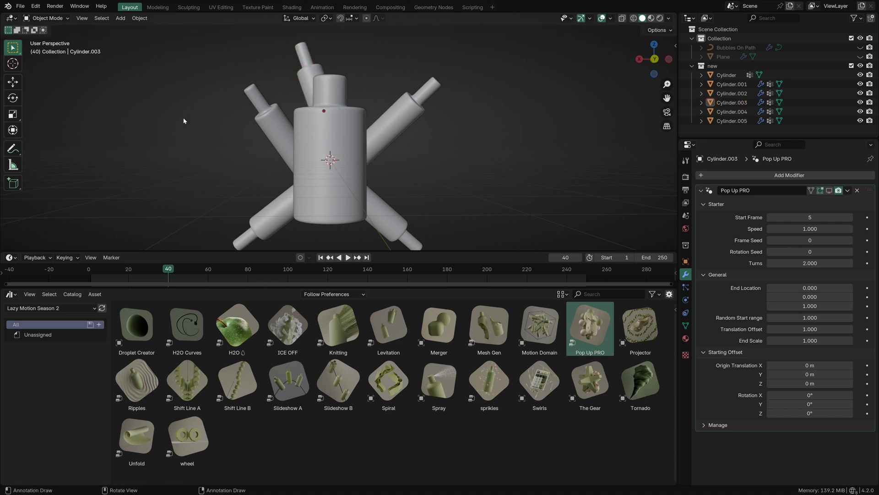
Show Pop Up PRO in the viewport for the upper-right thin bottle and set its Frame Seed to 61.
click(408, 101)
click(825, 195)
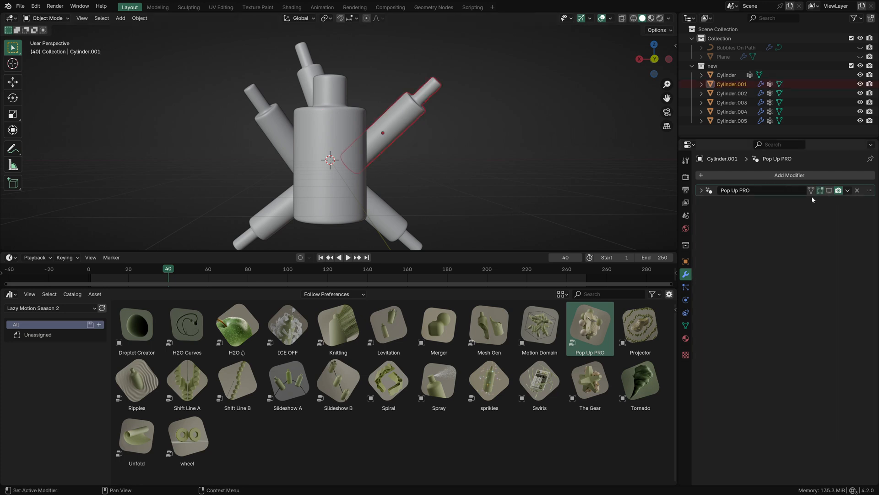
click(701, 193)
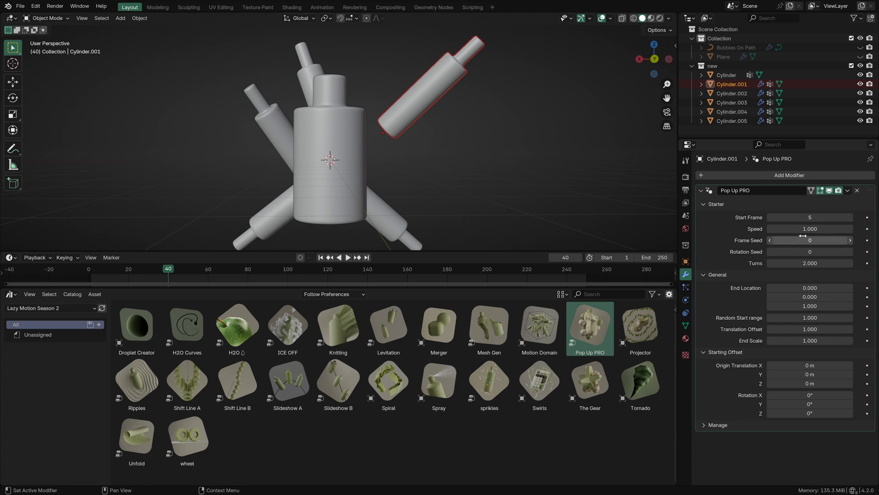
drag(802, 237, 833, 237)
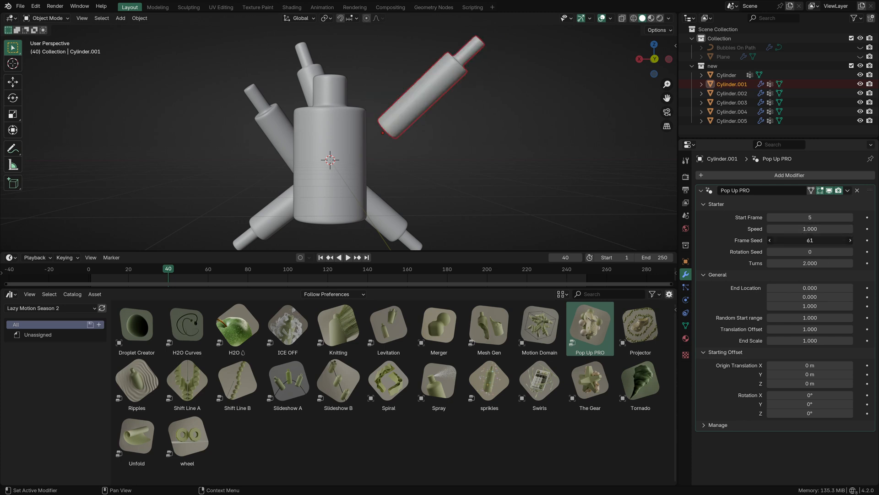
Show Pop Up PRO on the two other upper thin bottles, with Frame Seed 66 beside the neck and 50 on the upper-left one.
click(302, 47)
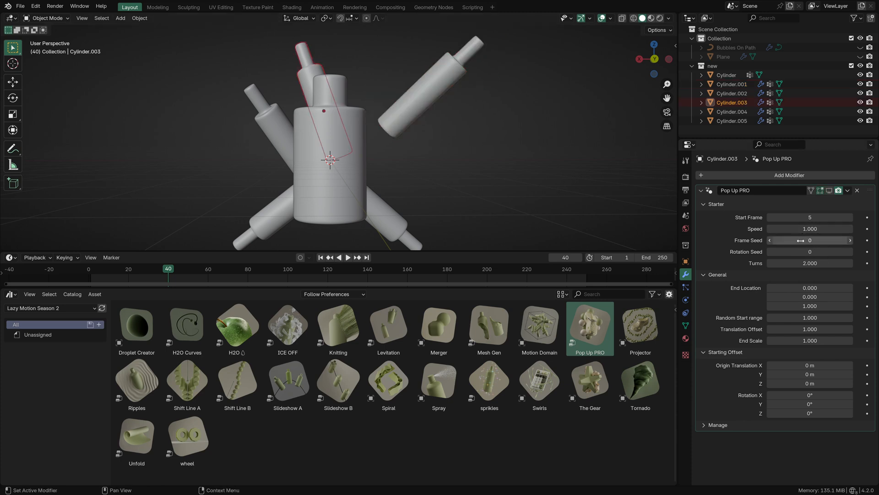
drag(798, 241, 821, 241)
click(281, 132)
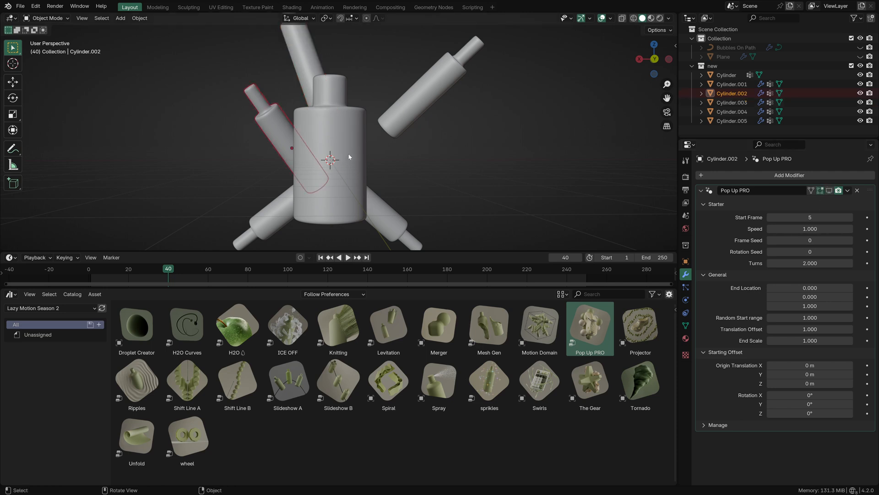
mouse_move(813, 240)
mouse_down()
mouse_move(827, 240)
mouse_move(807, 239)
mouse_up()
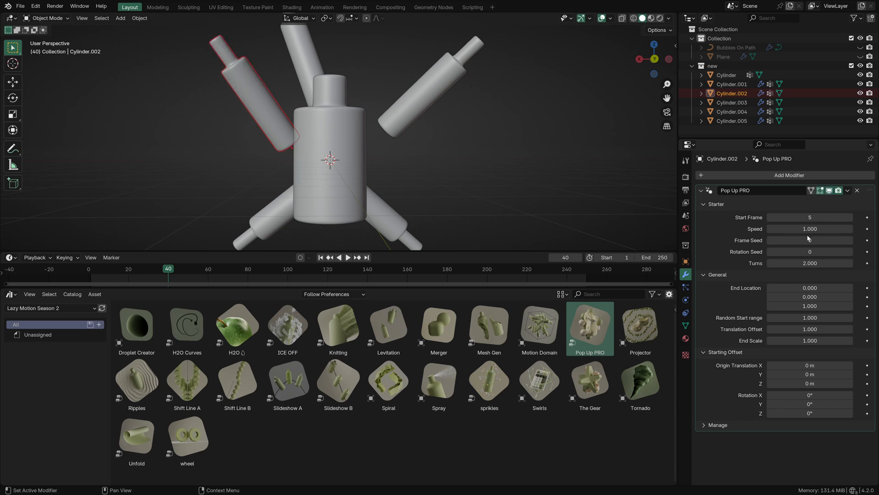
Show Pop Up PRO on the two lower thin bottles, with Frame Seed 62 on the lower-right one and 353 on the lower-left one.
click(389, 215)
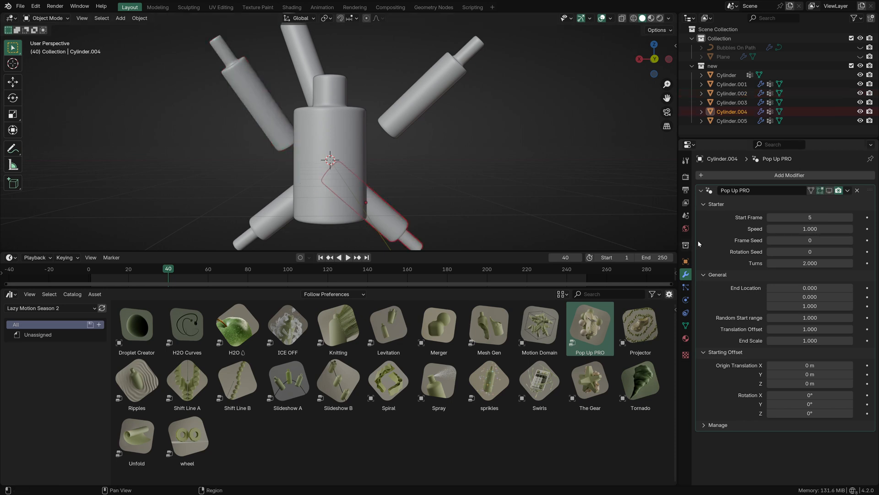
click(829, 190)
mouse_move(810, 240)
mouse_down()
mouse_move(838, 240)
mouse_move(801, 240)
mouse_up()
click(273, 215)
click(829, 190)
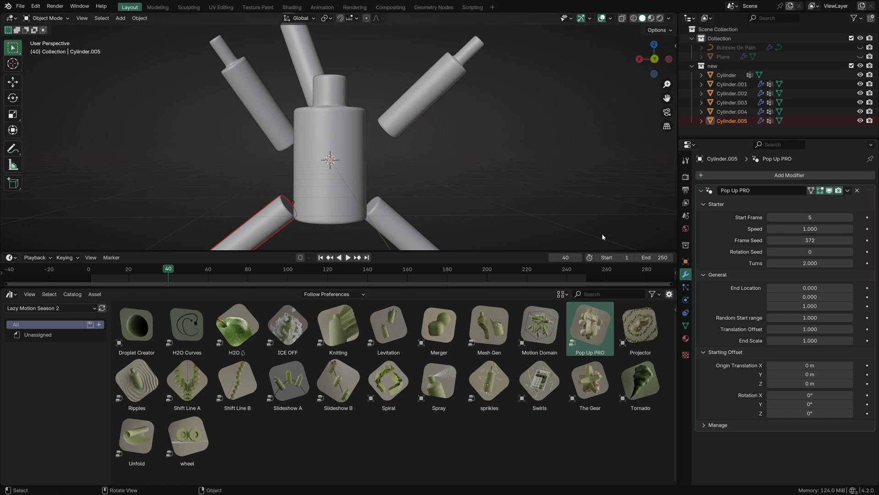
Play the pop-up animation twice from frame 1 to review how the thin bottles appear around the main bottle.
scroll(196, 177, down, 3)
click(196, 178)
click(321, 257)
scroll(216, 144, up, 3)
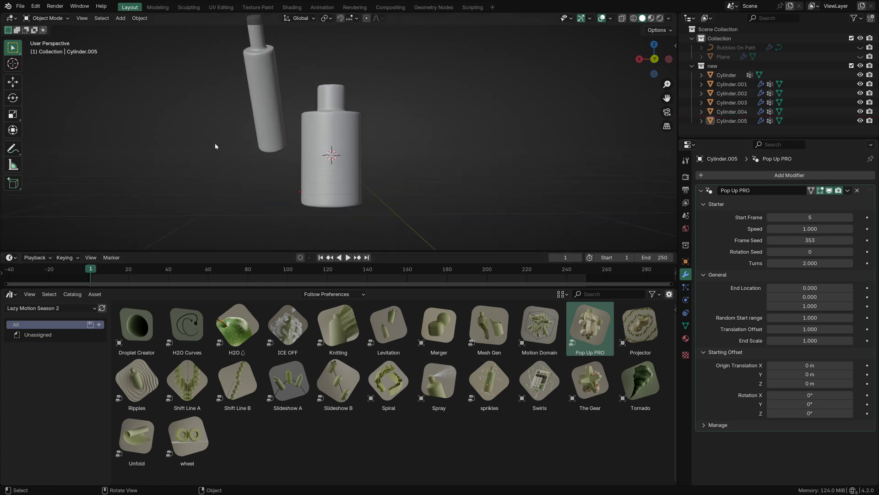
key(space)
scroll(256, 148, down, 1)
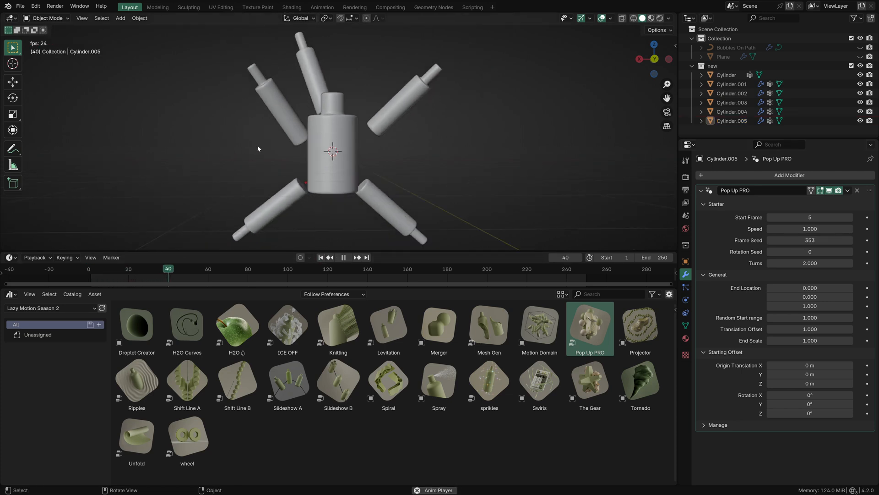
key(space)
click(320, 257)
key(space)
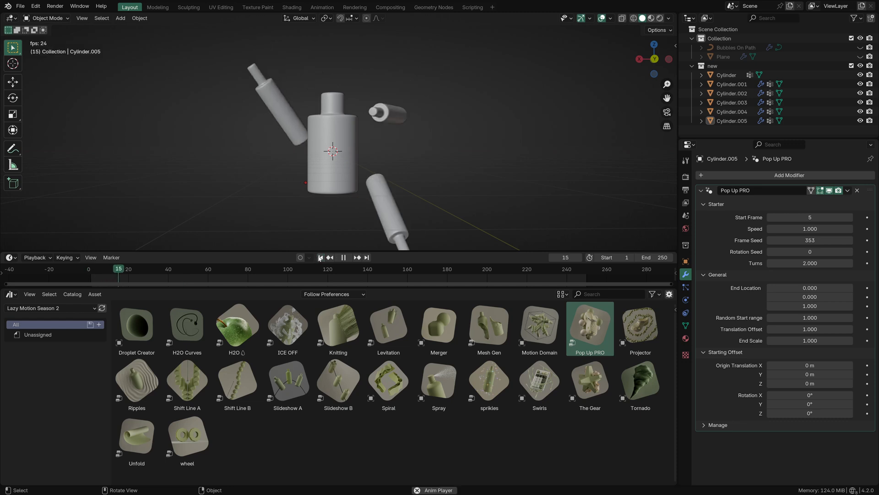
key(space)
Rotate the upper-left thin bottle closer to horizontal and set its Start Frame to 3 and Frame Seed to 85.
click(282, 122)
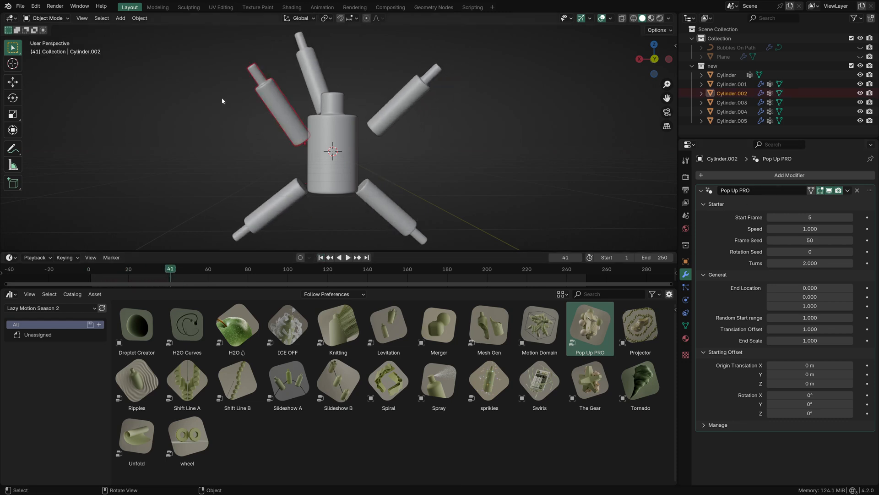
key(r)
click(219, 149)
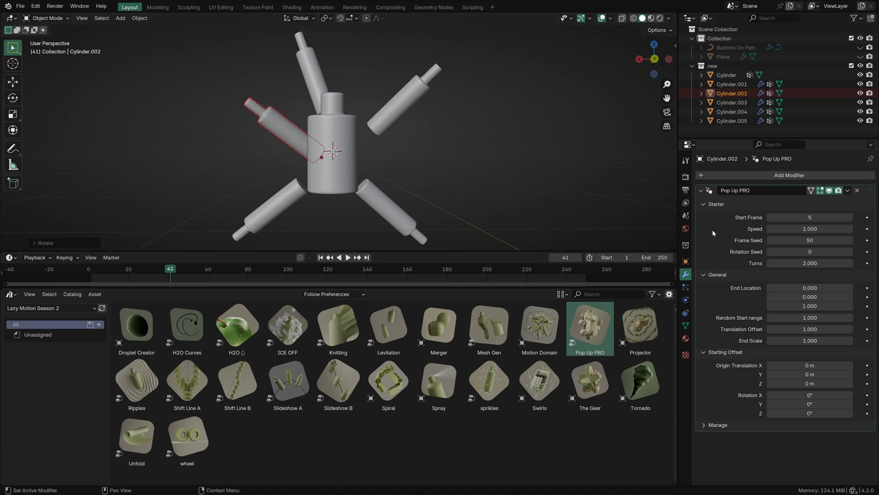
drag(823, 242, 770, 244)
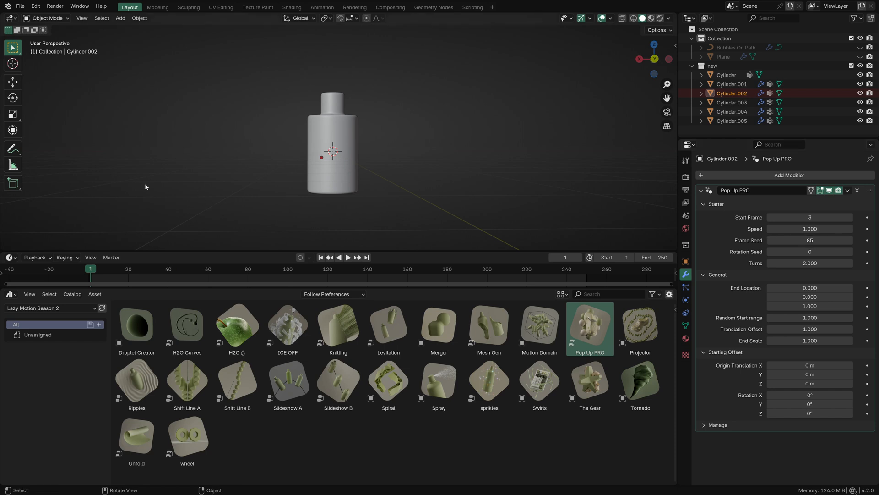
Replay the animation from the start twice to check the adjusted upper-left thin bottle.
key(space)
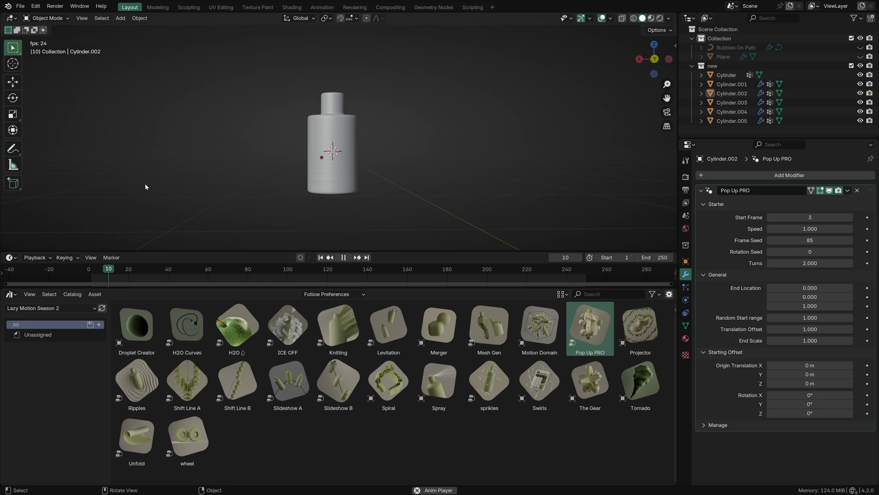
key(space)
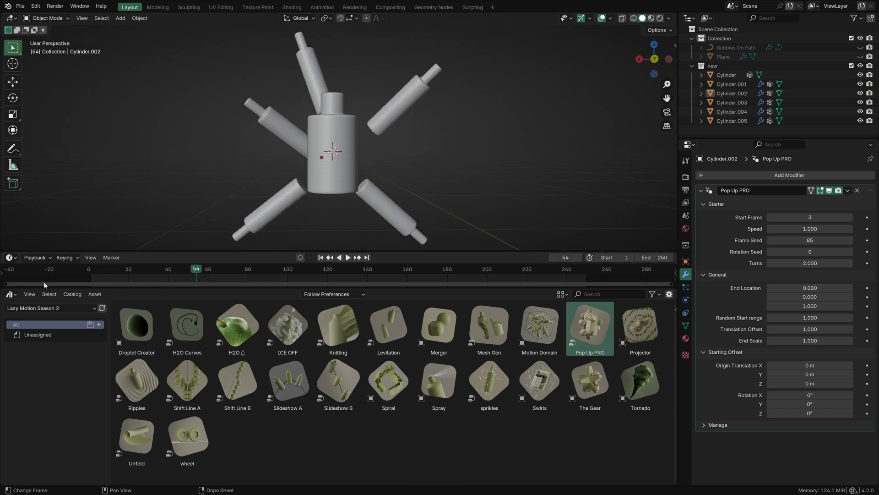
click(91, 269)
key(space)
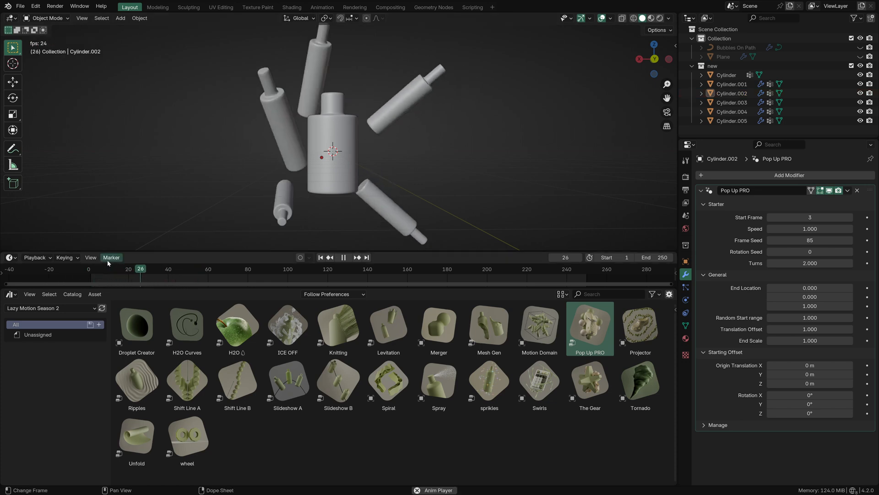
key(space)
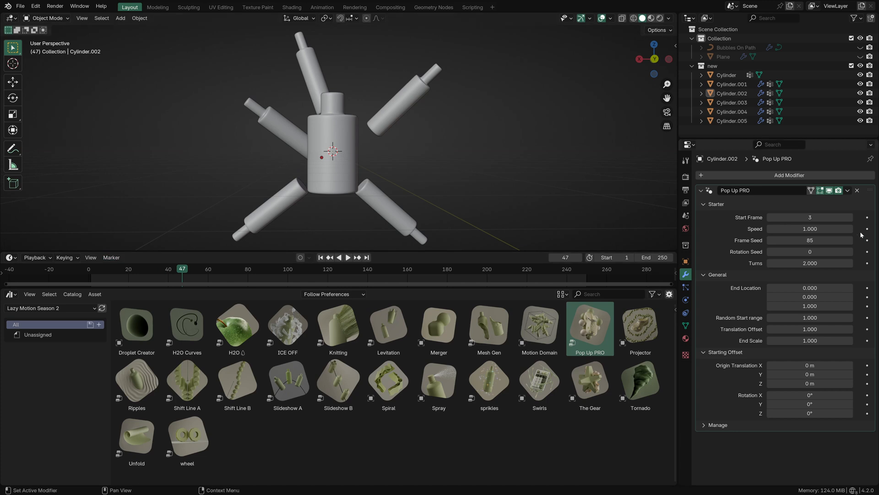
Set the upper-left thin bottle's Rotation Seed to 91 and play the animation from the first frame.
click(810, 240)
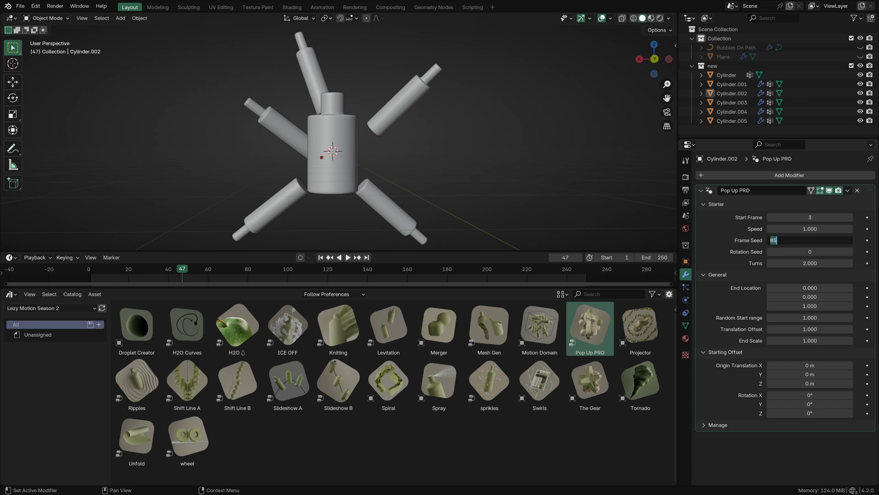
key(Return)
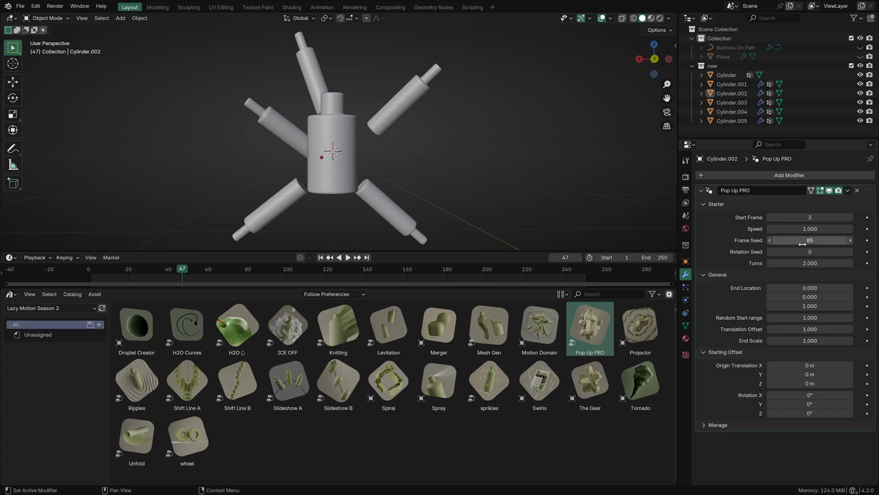
drag(801, 252, 778, 252)
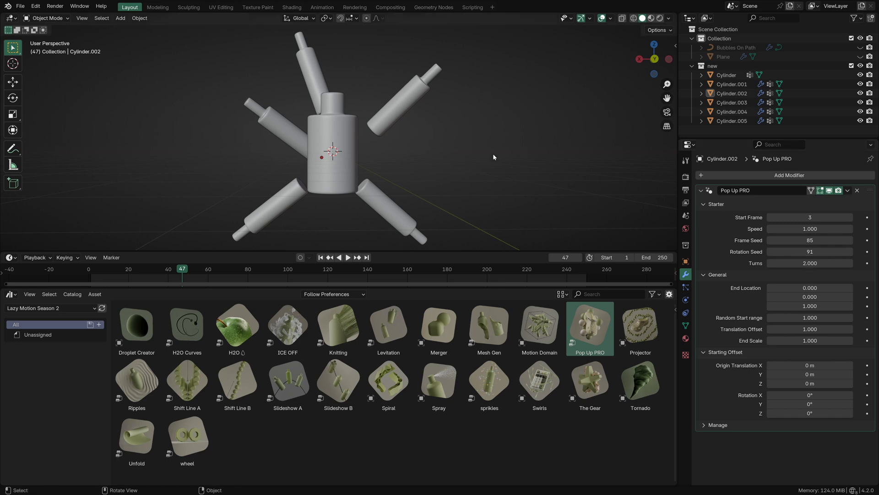
key(shift+Left)
key(space)
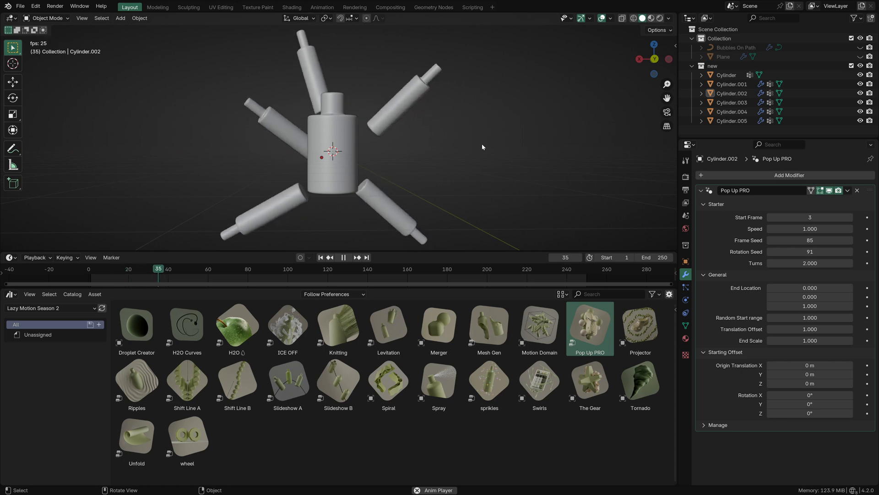
key(space)
Go through the thin bottles' Pop Up PRO settings, set the lower-right one's Rotation Seed to 189, and play from frame 1.
click(299, 135)
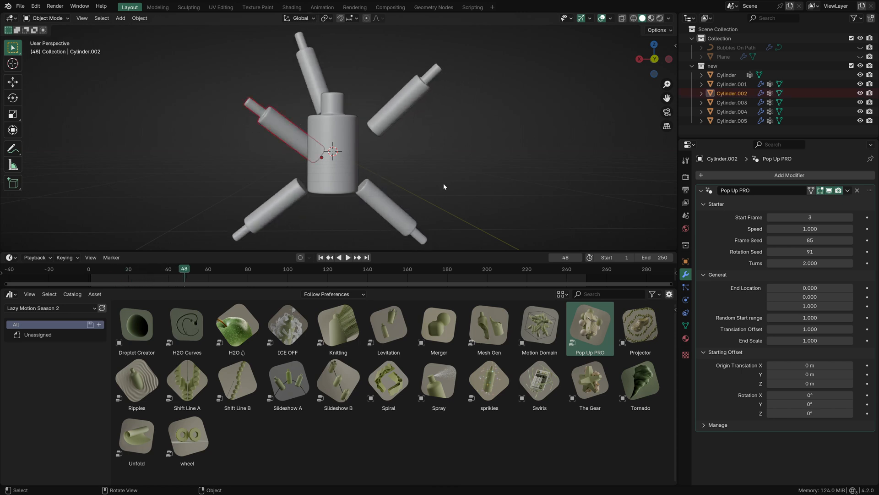
click(322, 82)
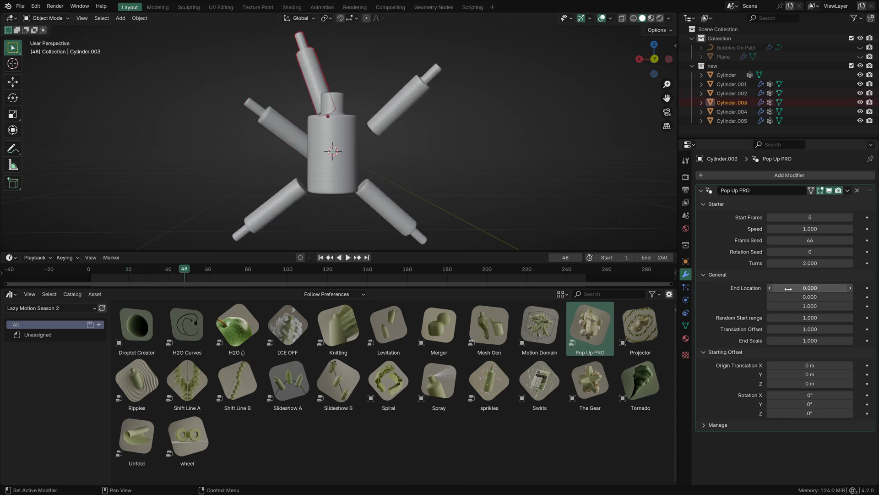
click(407, 104)
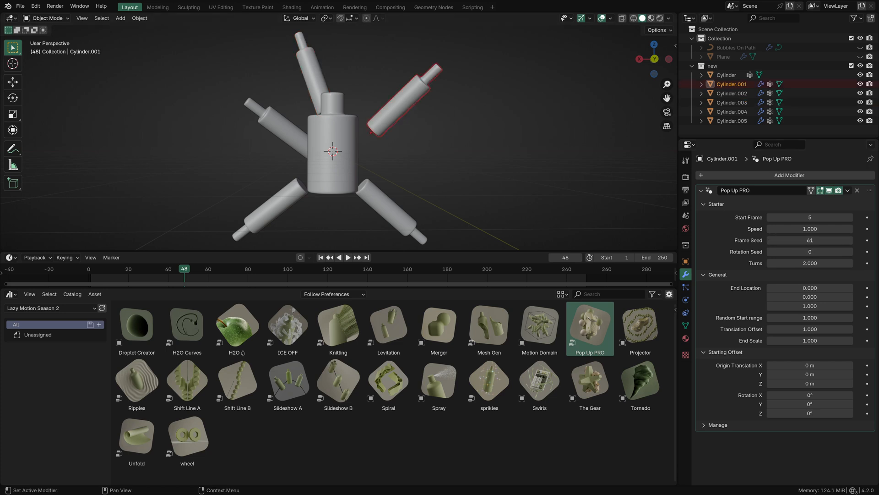
click(275, 210)
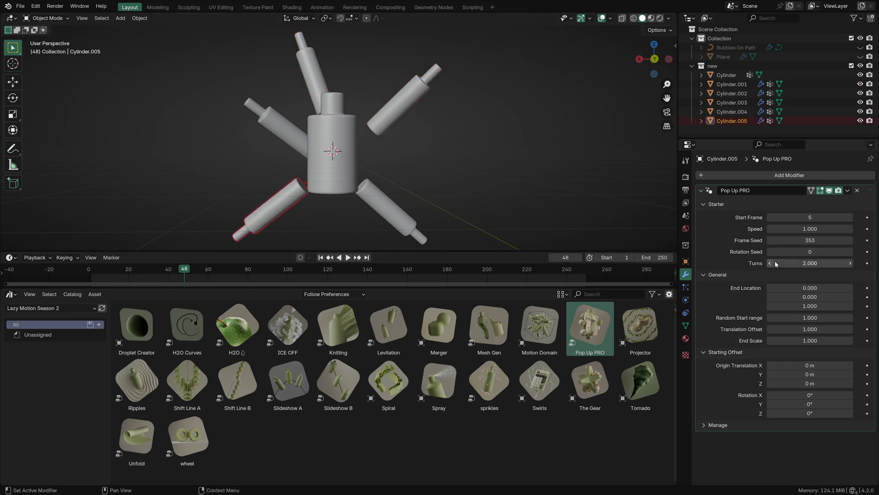
click(421, 219)
key(shift+Left)
key(space)
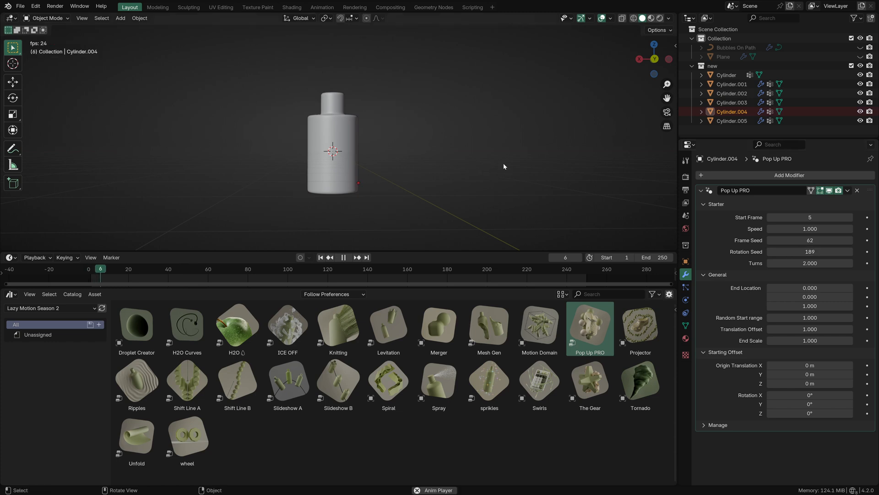
key(space)
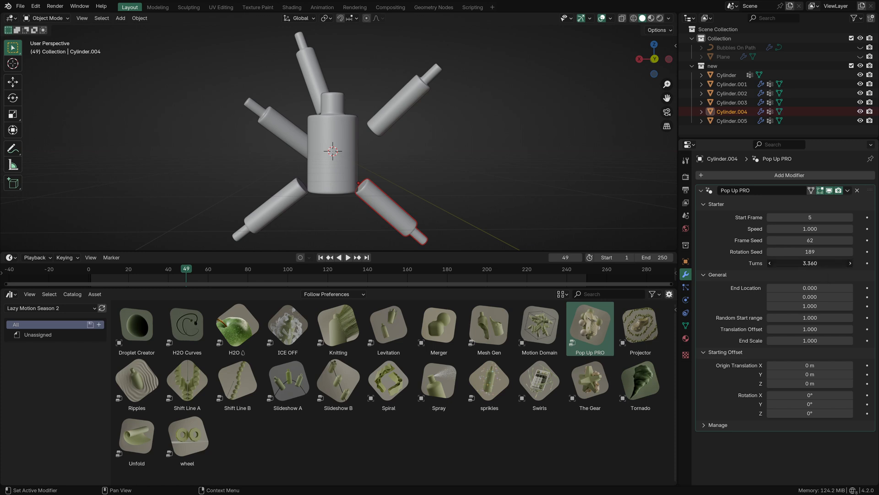
Raise the lower-right thin bottle's Turns to 6.450 and play the animation from the first frame.
drag(811, 263, 834, 263)
key(shift+Left)
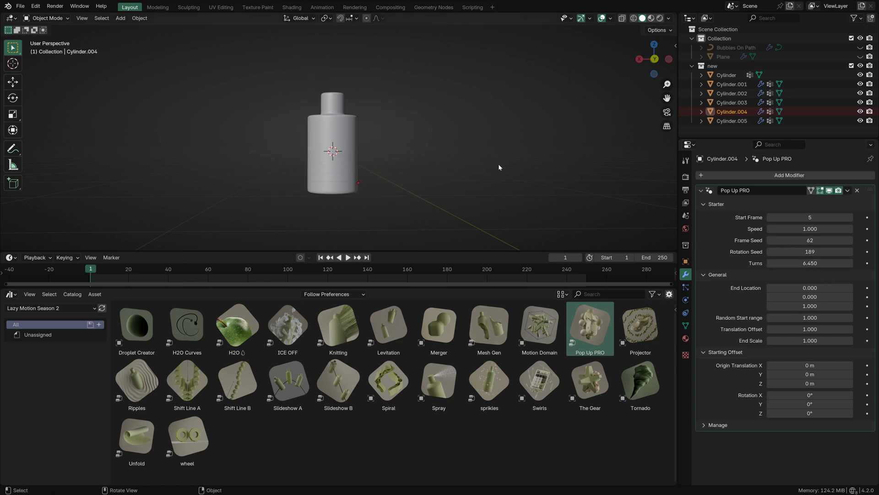
key(space)
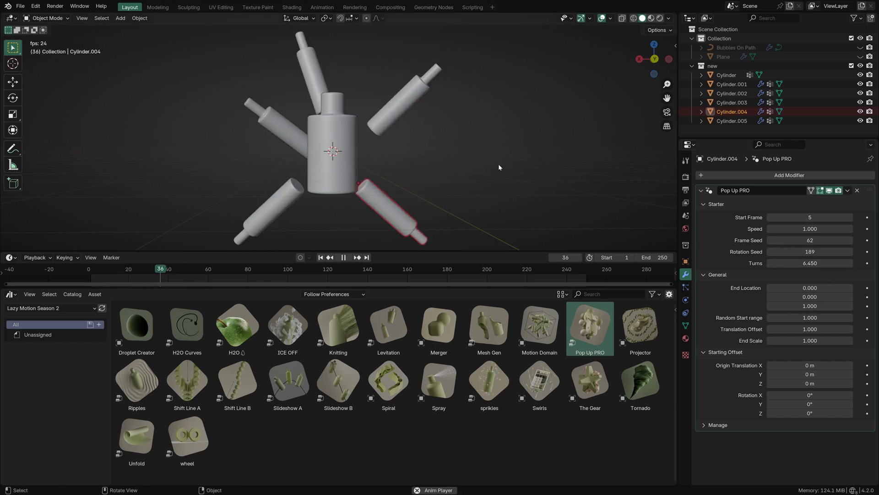
key(space)
Try Turns 8.540 and Rotation Seed 13 on the lower-right thin bottle, replaying the animation from the first frame.
key(shift+Left)
drag(783, 263, 796, 262)
key(space)
drag(799, 252, 769, 252)
key(shift+Left)
key(space)
key(space)
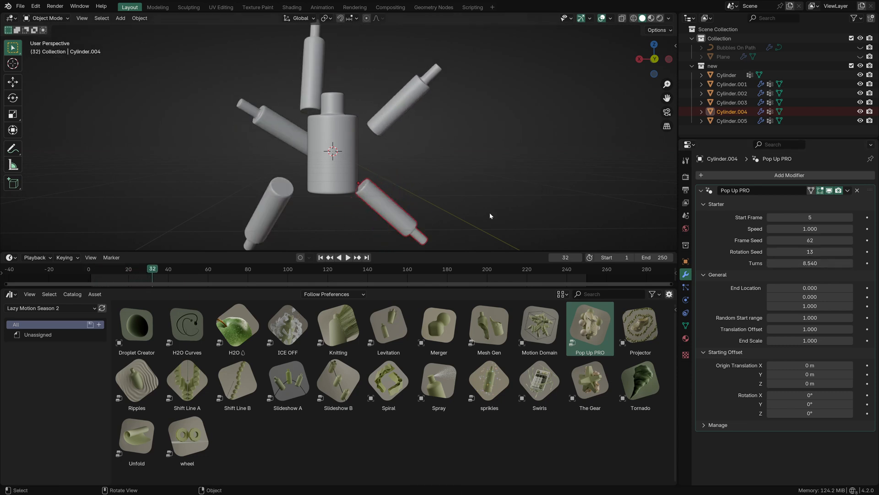
Set the lower-right thin bottle's Rotation Seed to 83 and Turns to 2.020, and replay the animation.
drag(806, 251, 751, 263)
key(shift+Left)
key(space)
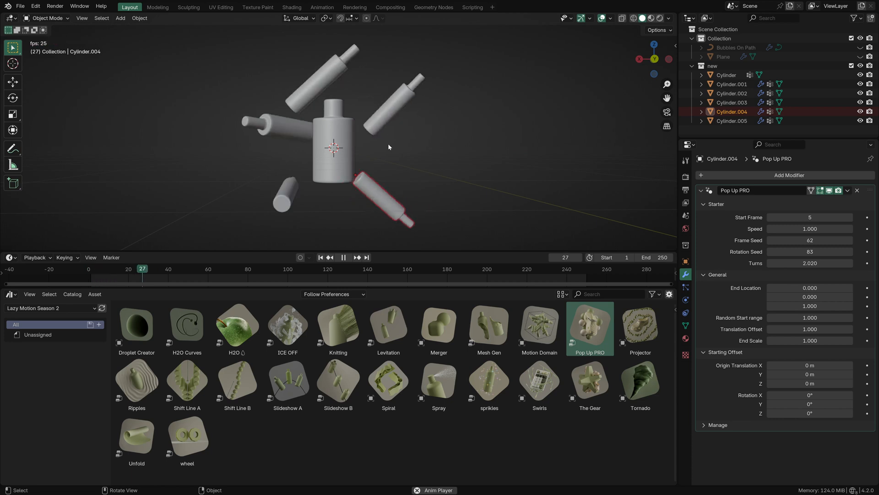
key(space)
Clear the lower-right thin bottle's rotation and move it to the empty area on the right side of the large bottle.
key(g)
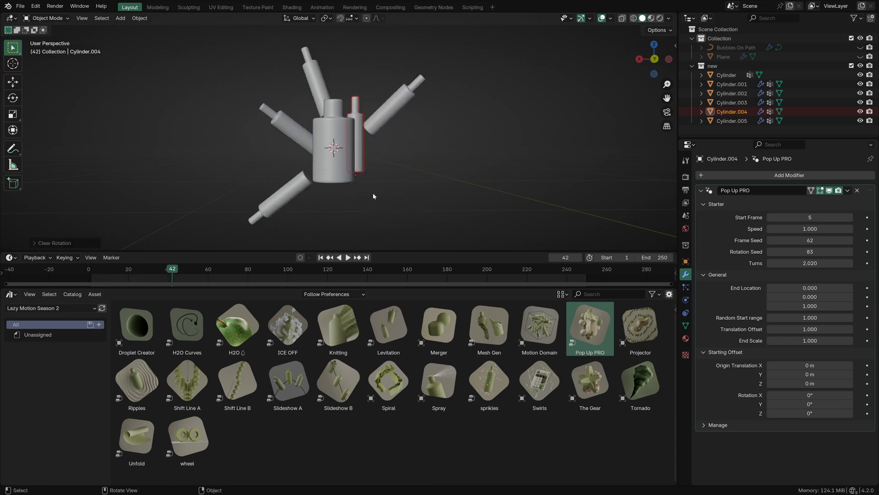
click(501, 220)
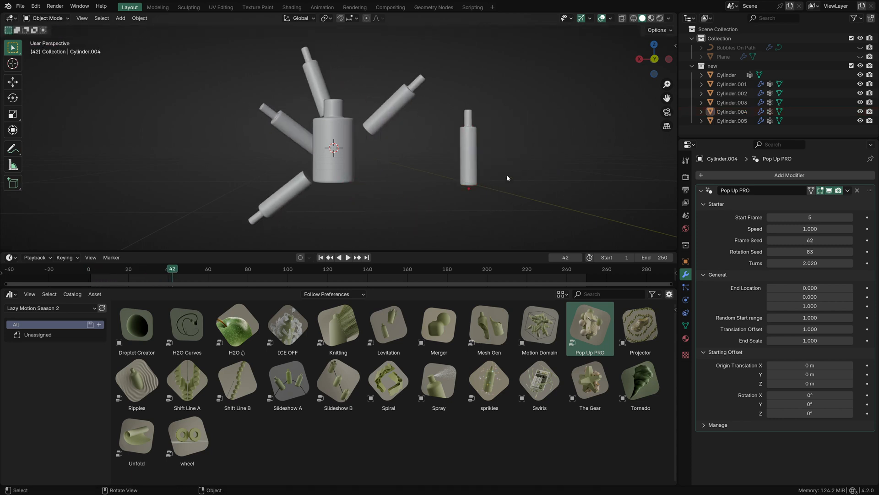
middle_drag(529, 163, 467, 161)
click(467, 162)
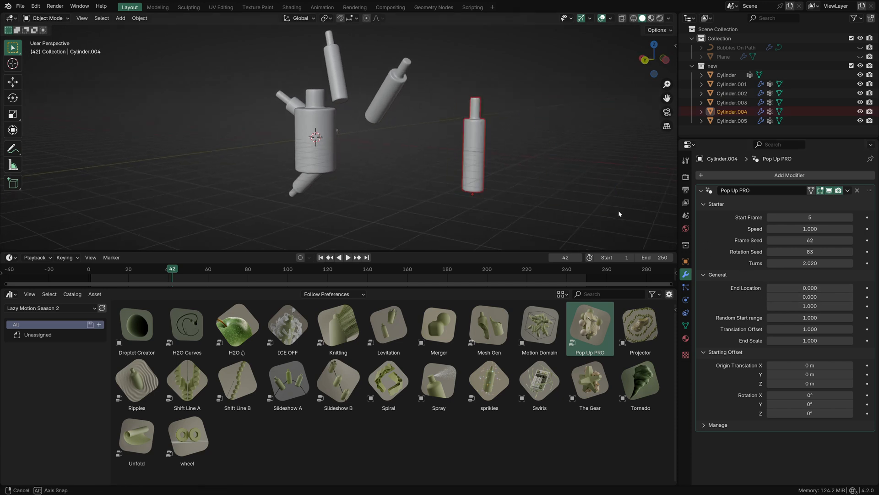
middle_drag(618, 210, 521, 188)
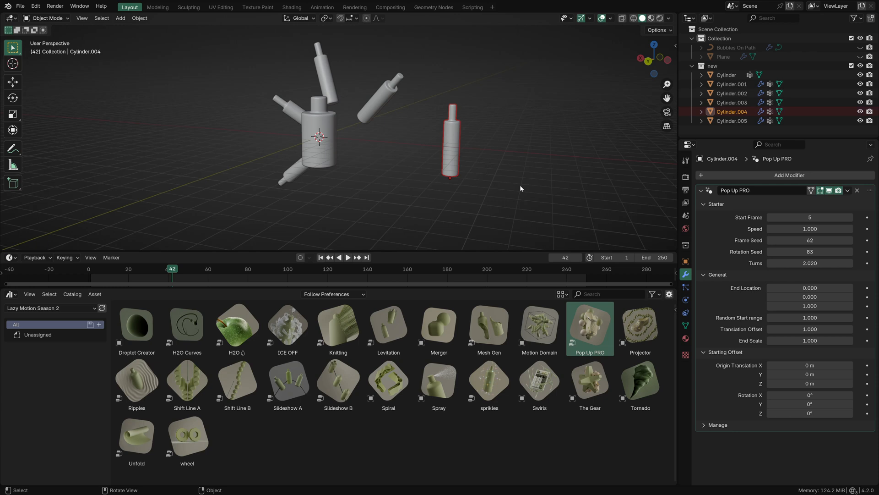
Play the animation from the first frame twice to examine how the separated thin bottle pops up.
click(322, 258)
key(space)
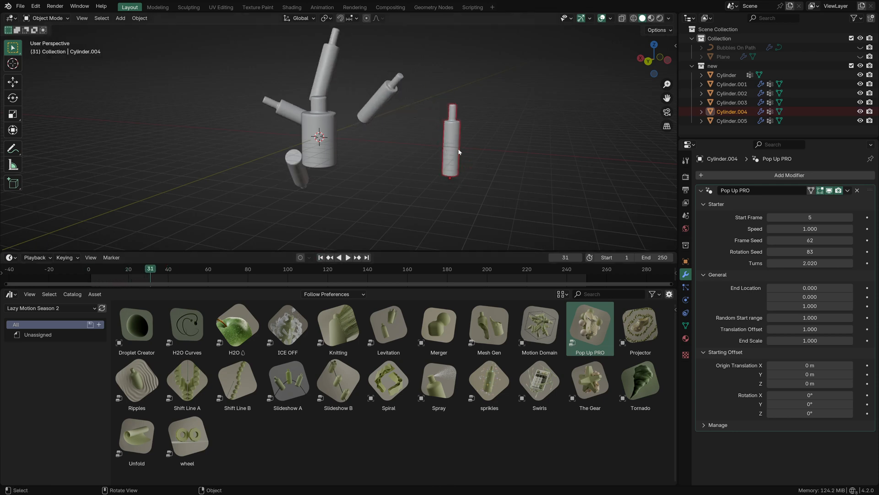
scroll(459, 152, up, 1)
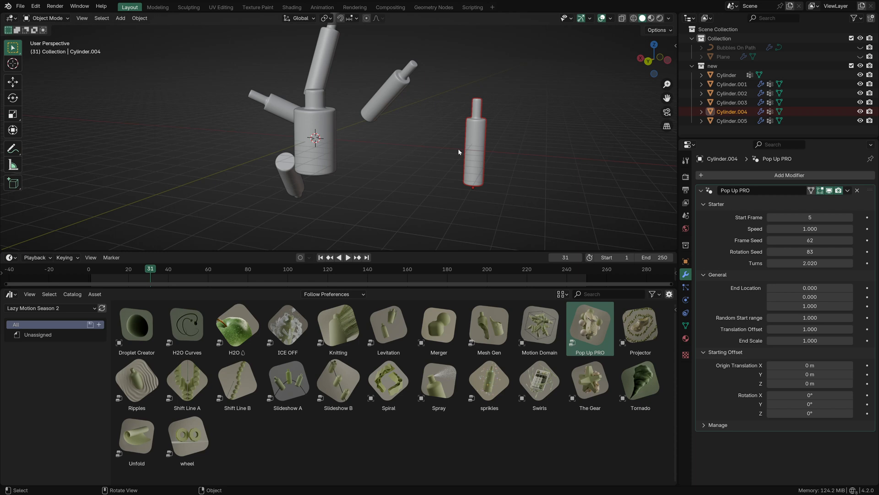
click(320, 258)
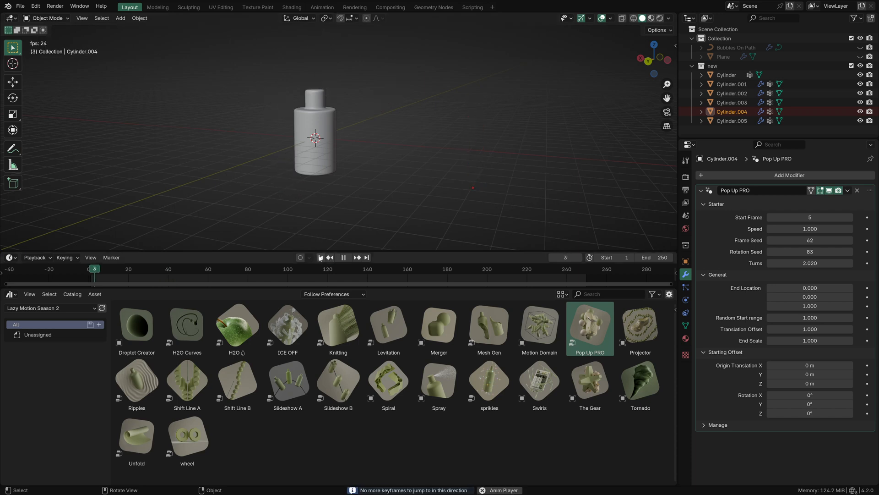
key(space)
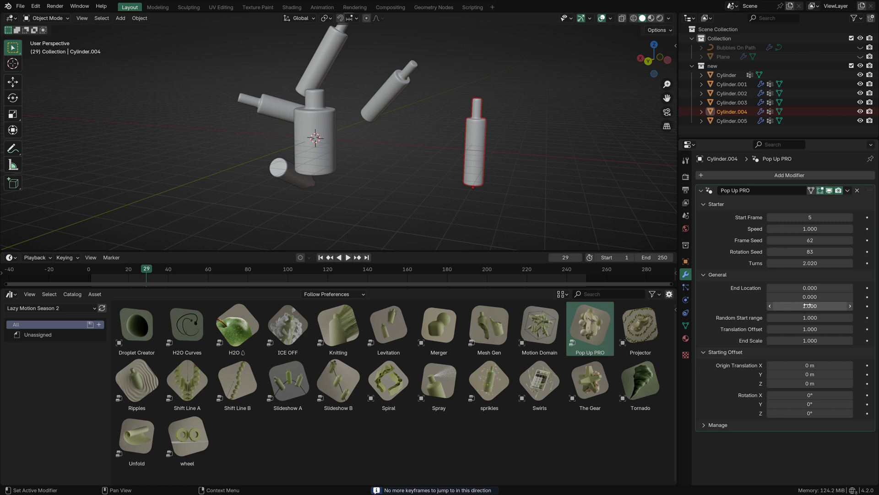
Set the separated thin bottle's Pop Up PRO End Location Z to 2.610 and replay the animation from the first frame.
drag(810, 306, 845, 306)
click(321, 257)
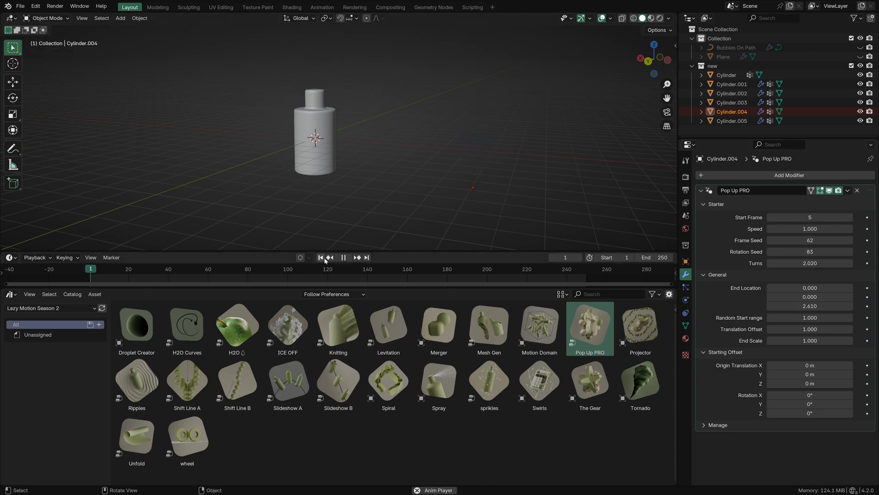
key(space)
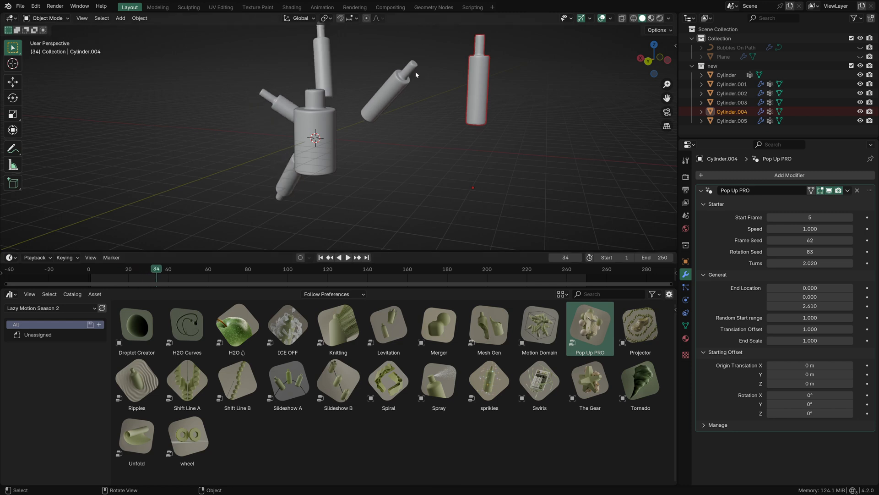
click(321, 257)
key(space)
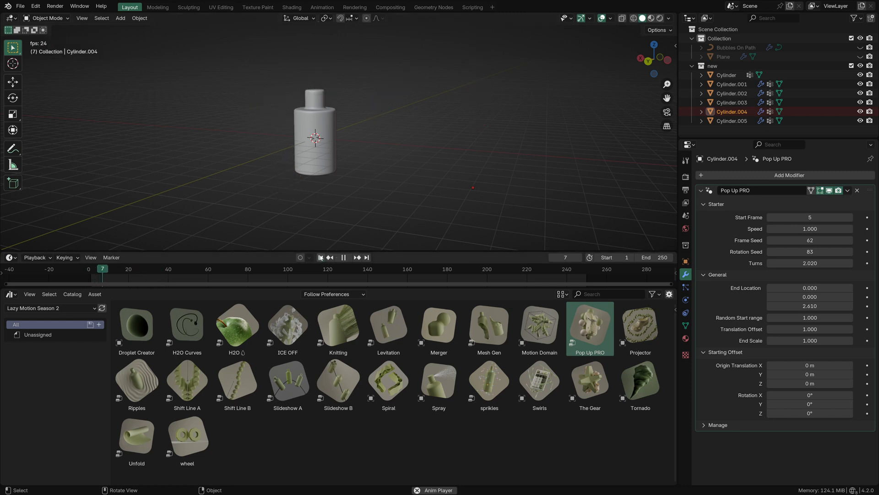
key(space)
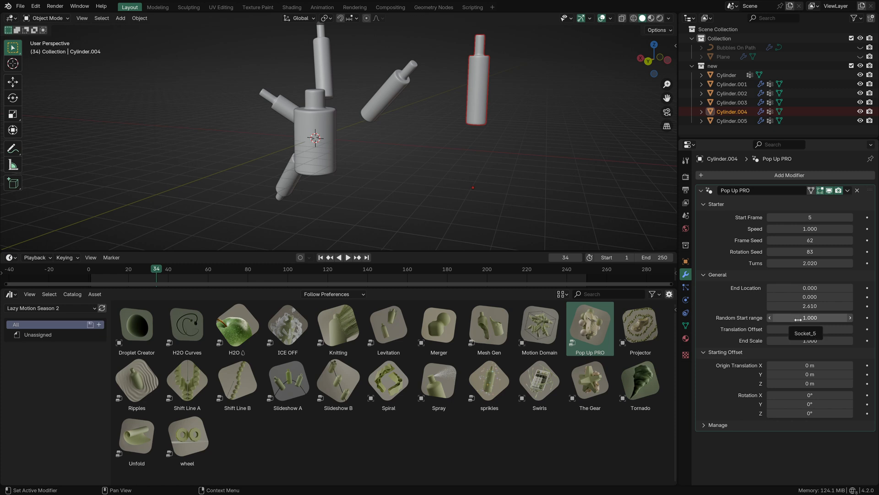
Try an End Scale of 1.730 on the separated thin bottle, replay the animation, and restore the End Scale to 1.000.
drag(798, 318, 843, 318)
right_click(801, 319)
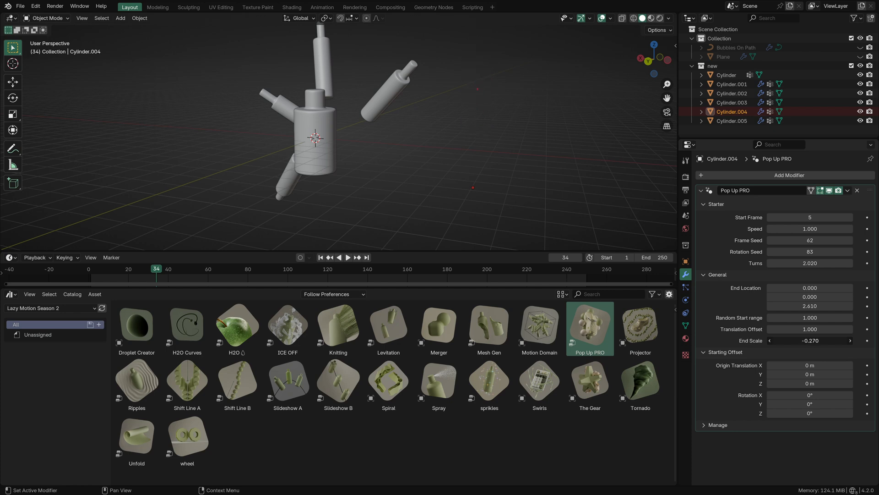
drag(819, 337, 845, 341)
click(320, 260)
key(space)
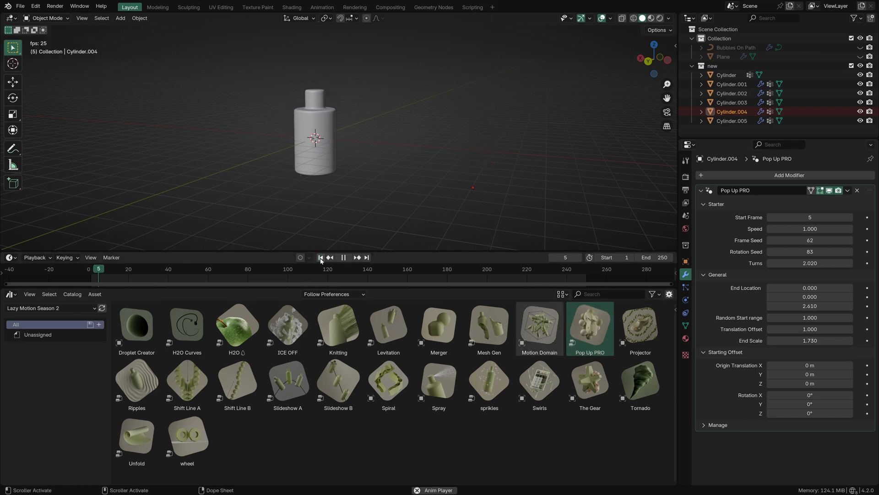
key(space)
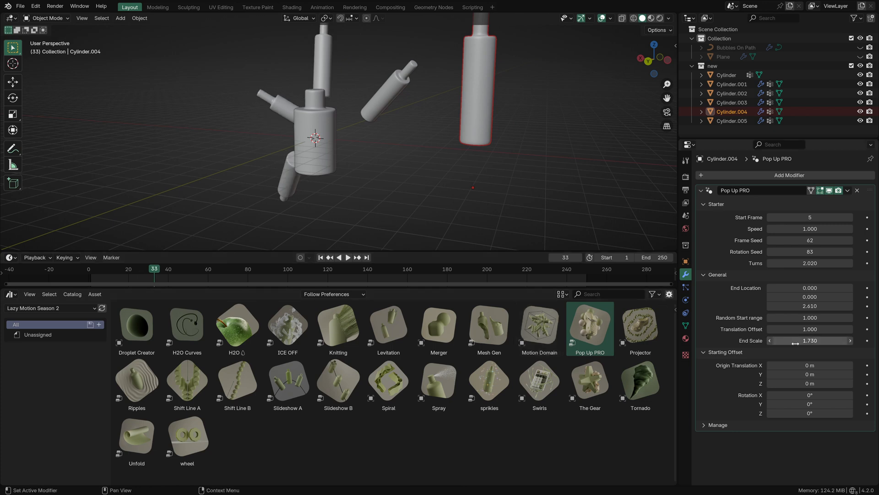
key(BackSpace)
mouse_move(793, 367)
mouse_down()
mouse_move(832, 367)
mouse_move(799, 376)
mouse_up()
key(ctrl+z)
key(ctrl+z)
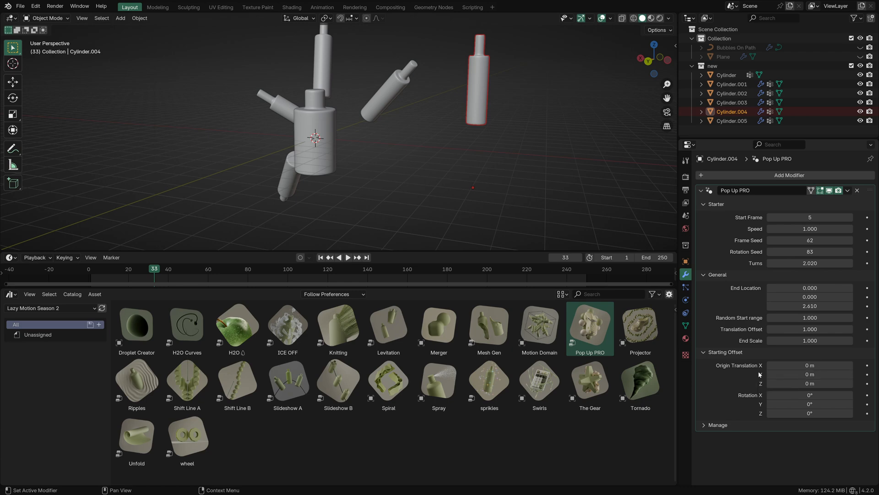
Delete all five thin bottles, keeping only the large bottle.
key(x)
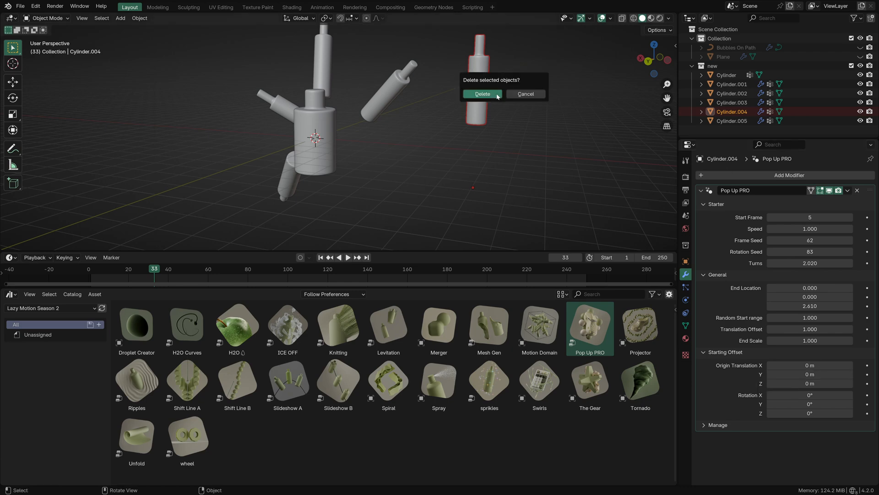
click(496, 95)
click(397, 77)
key(x)
click(397, 76)
click(325, 54)
key(x)
click(325, 54)
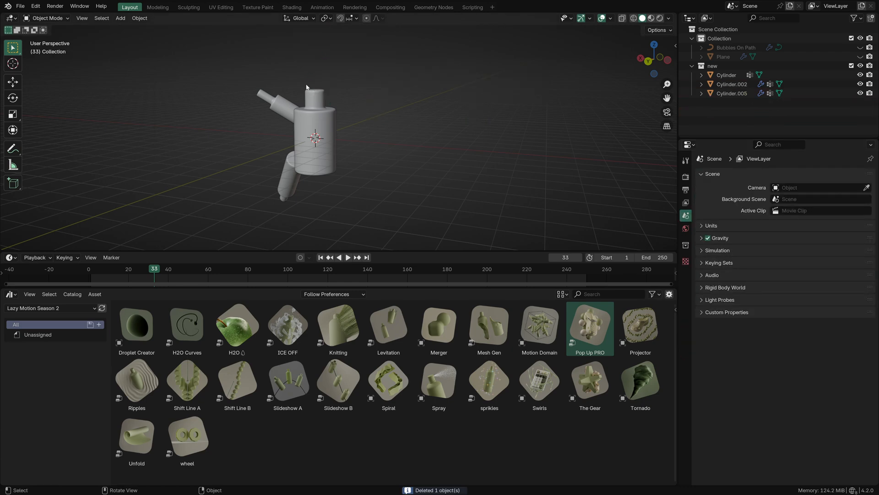
click(268, 99)
key(x)
click(268, 98)
click(285, 171)
key(x)
click(286, 170)
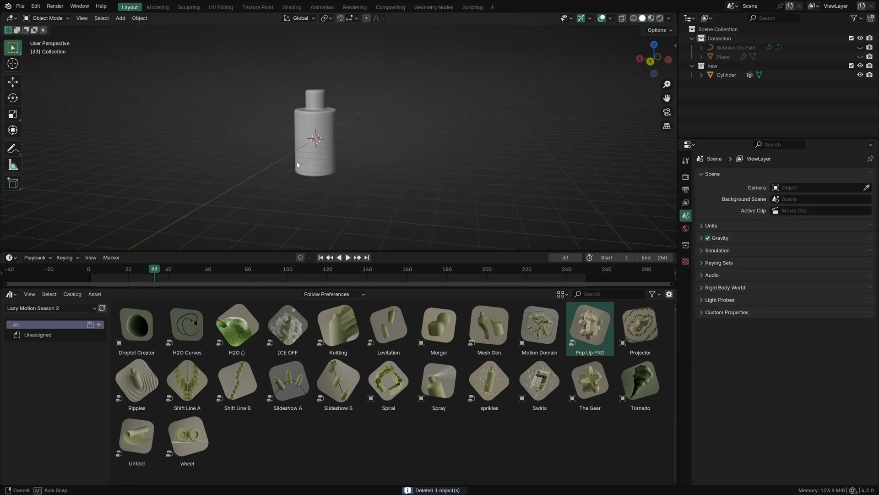
Add the Projector asset from the Lazy Motion Season 2 library and clear its location to centre it on the world origin.
scroll(305, 161, up, 3)
click(309, 158)
middle_drag(205, 146, 222, 146)
key(KP_Decimal)
click(182, 141)
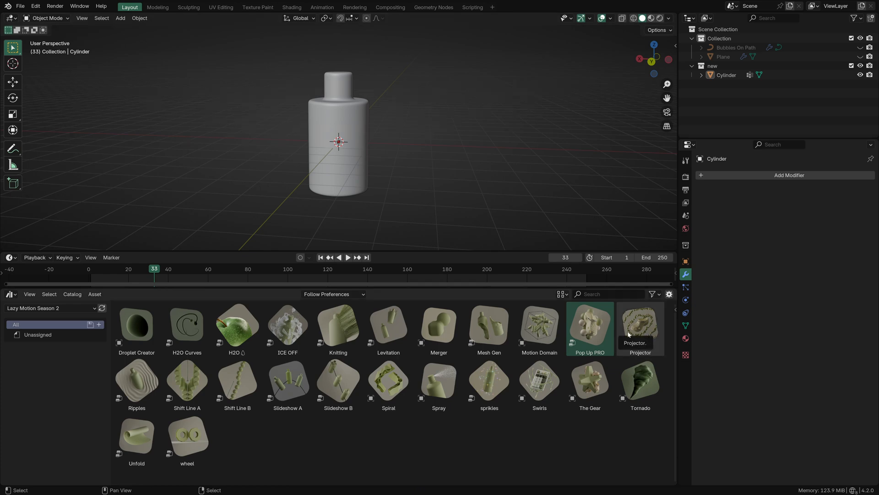
drag(632, 331, 503, 158)
middle_drag(472, 76, 482, 147)
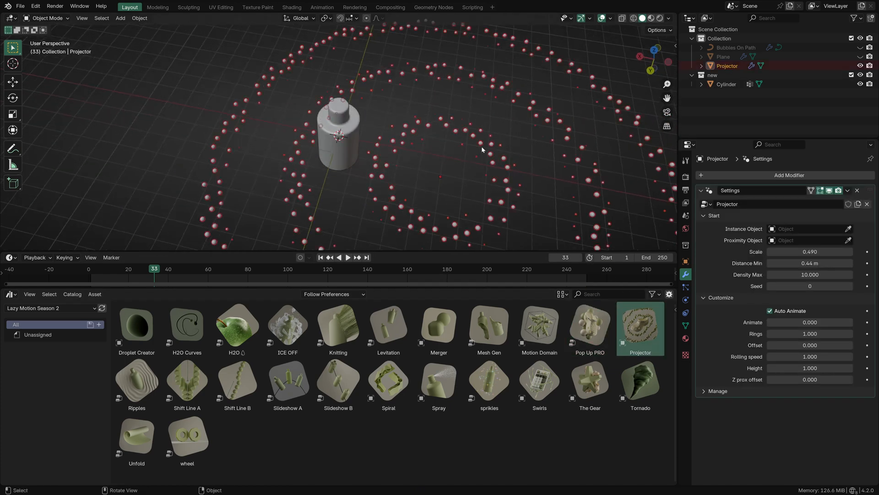
key(alt+g)
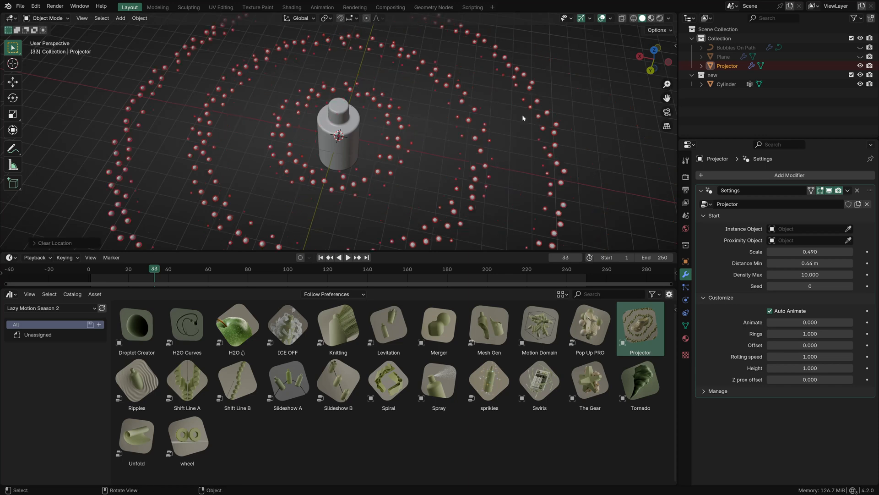
Move the large bottle up along the Z axis so its base sits near the Projector rings.
click(611, 137)
scroll(485, 155, up, 1)
middle_drag(485, 155, 481, 120)
scroll(481, 120, up, 3)
scroll(364, 120, down, 1)
click(364, 120)
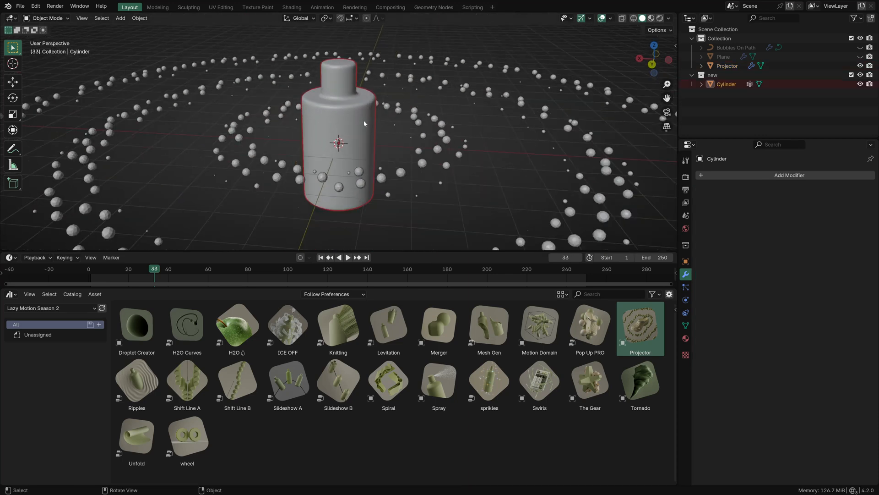
key(g)
key(z)
click(494, 78)
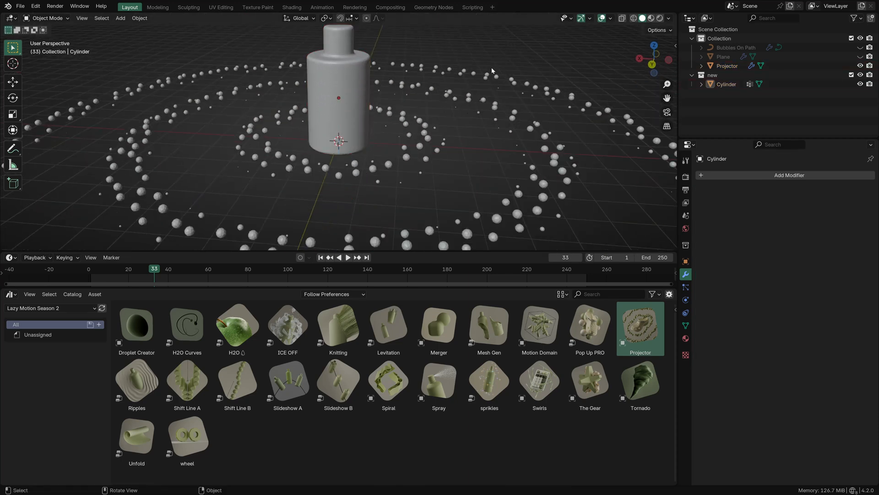
Set the large bottle as the Projector's Instance Object.
click(492, 71)
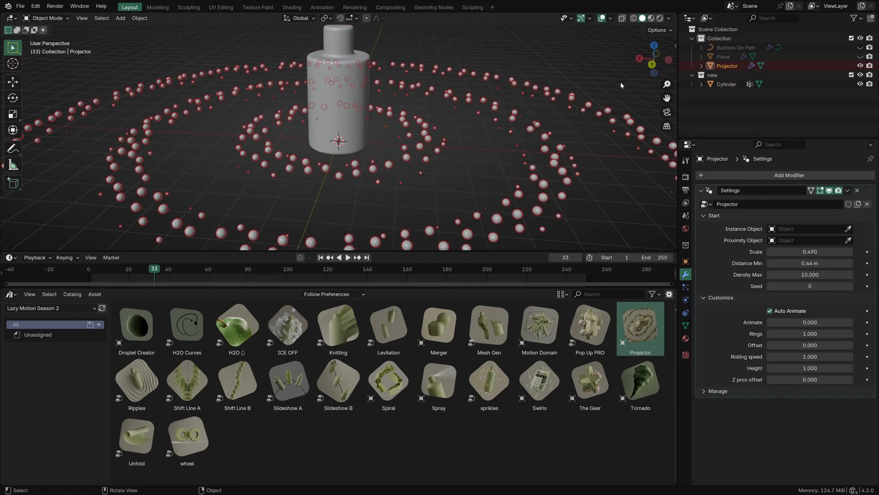
click(849, 229)
click(348, 86)
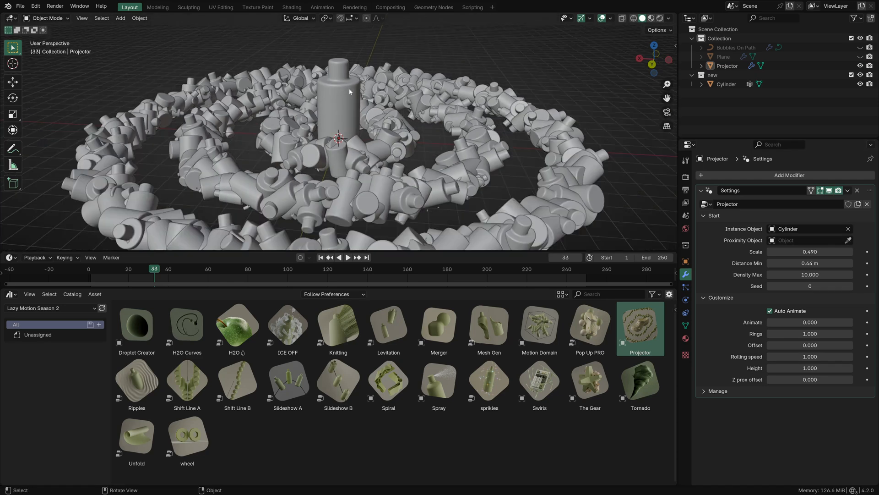
Rotate the large bottle 90° about the global X axis.
middle_drag(350, 90, 327, 104)
click(328, 105)
key(r)
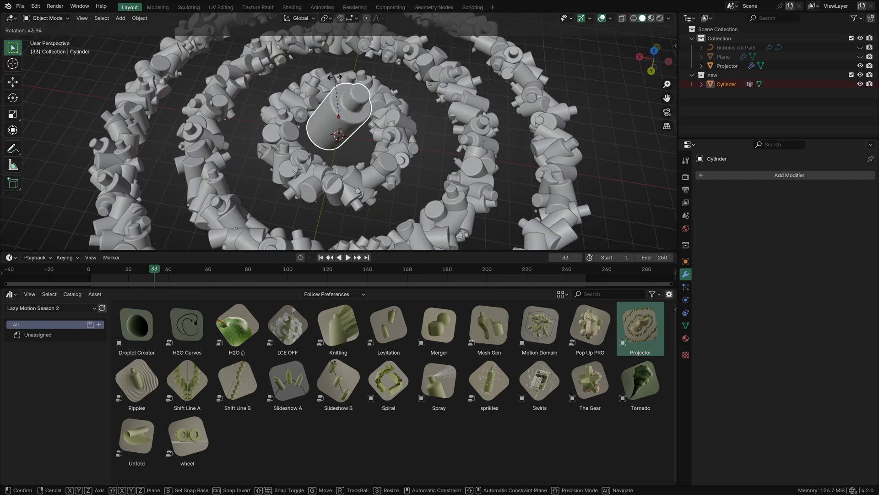
right_click(385, 85)
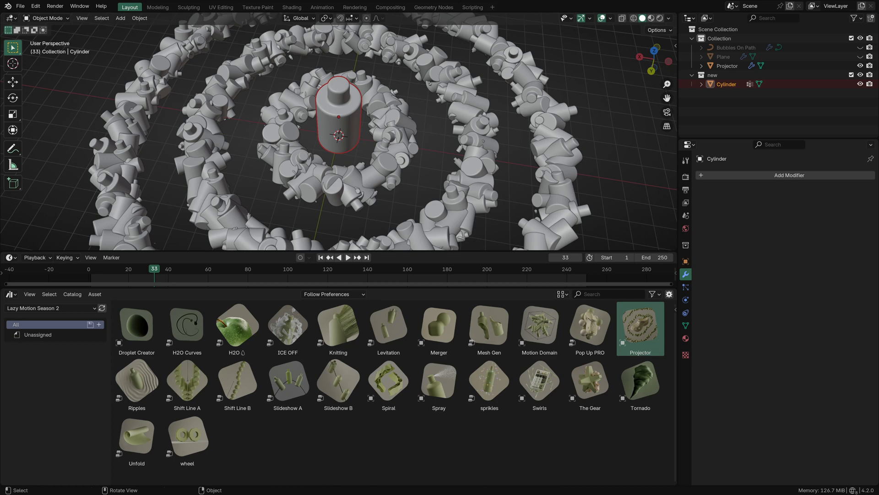
text(rx90)
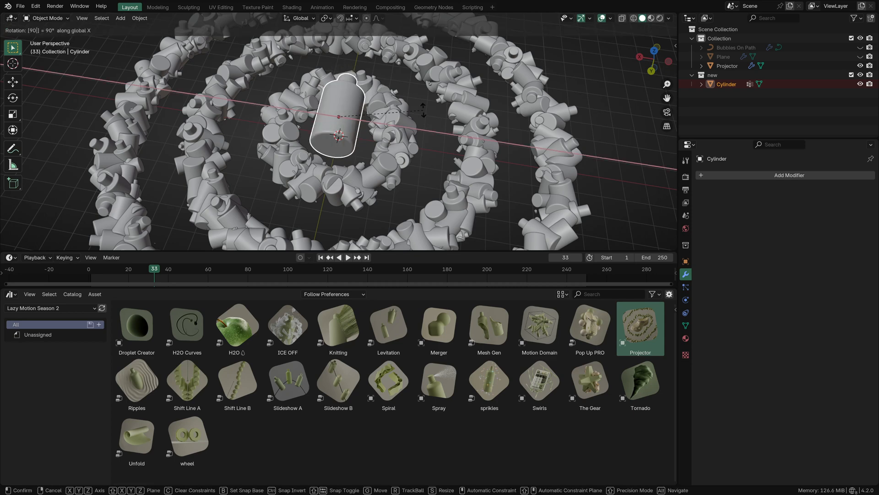
click(423, 111)
click(460, 108)
Clear the Projector's Instance Object and set the large bottle as its Proximity Object.
click(581, 98)
middle_drag(454, 128, 640, 218)
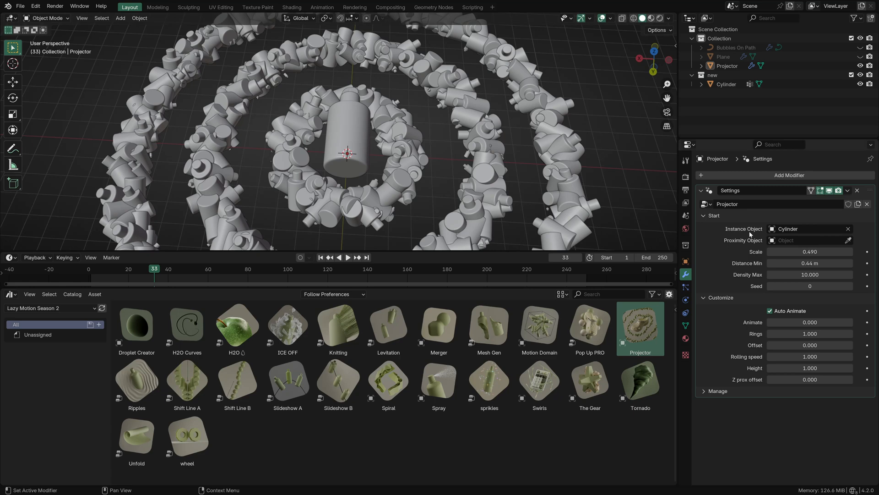
click(848, 229)
click(849, 241)
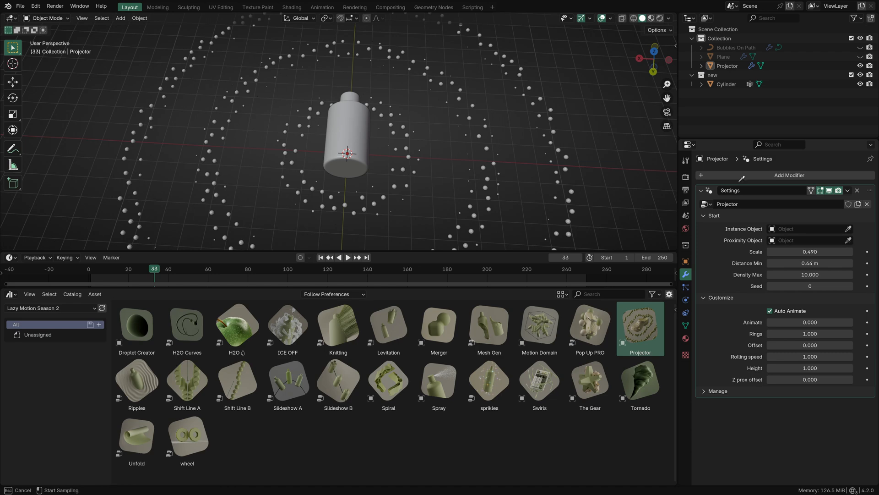
click(352, 125)
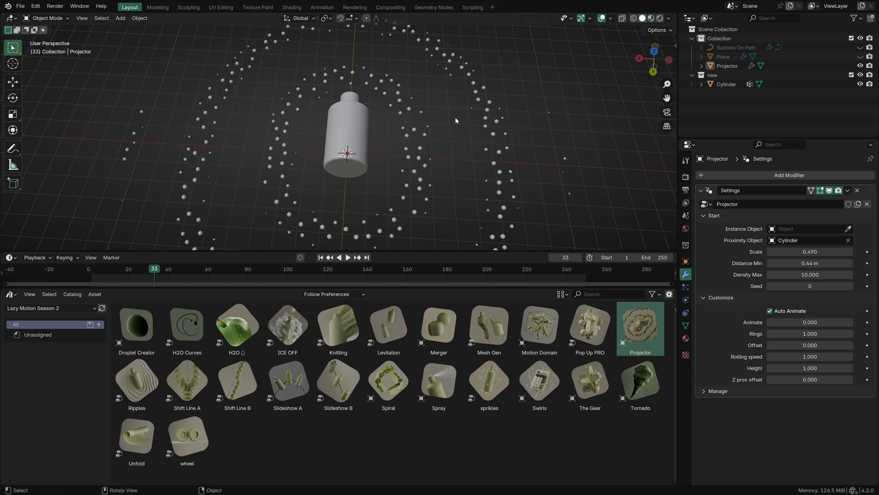
Subdivide the Projector's entire mesh once in Edit Mode and return to Object Mode.
scroll(456, 120, down, 2)
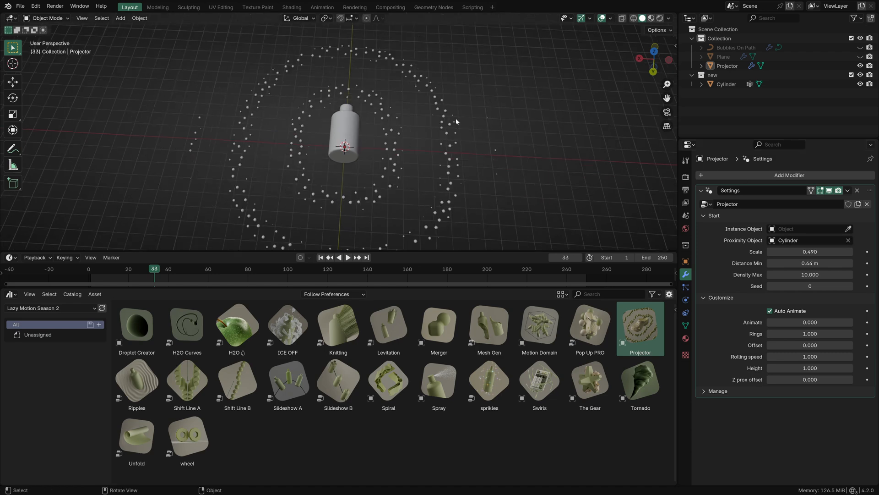
click(353, 130)
click(405, 118)
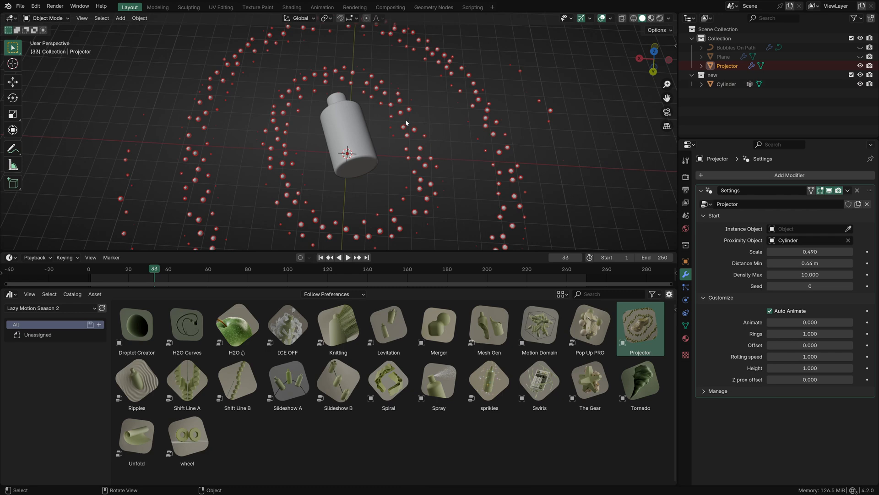
key(Tab)
scroll(509, 117, down, 1)
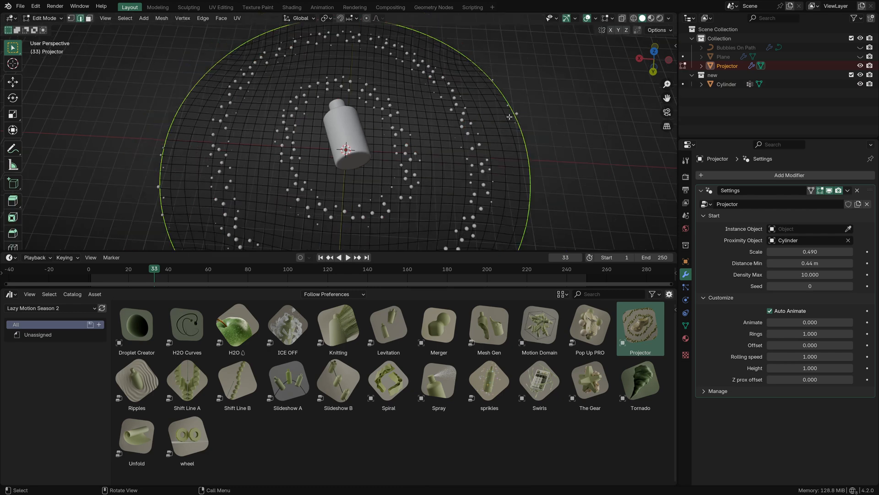
middle_drag(510, 117, 556, 134)
scroll(552, 125, up, 1)
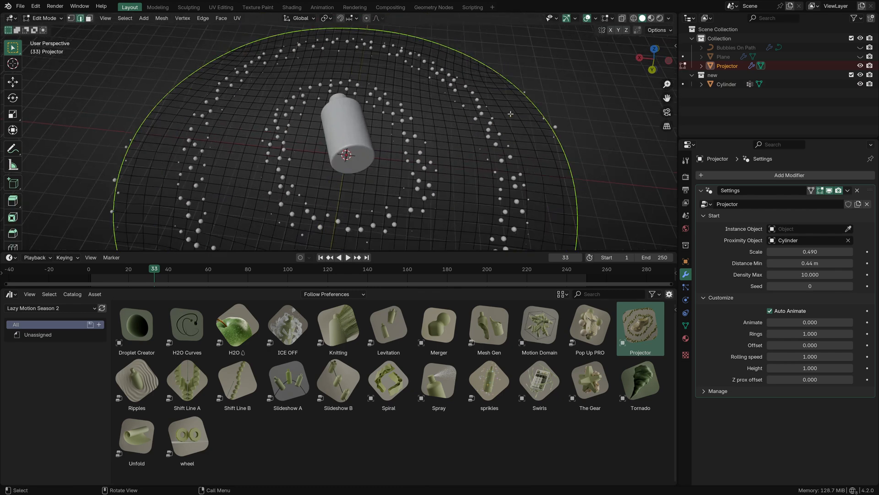
key(a)
key(ctrl+e)
click(424, 146)
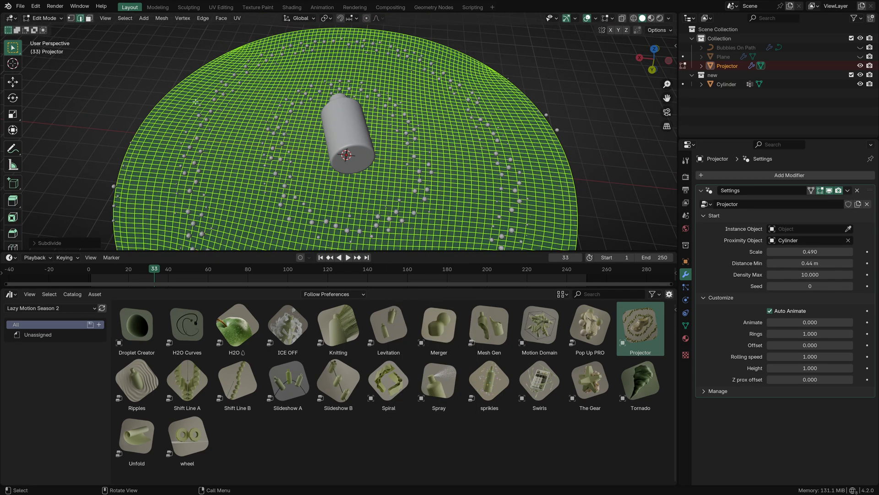
key(Tab)
middle_drag(423, 146, 377, 162)
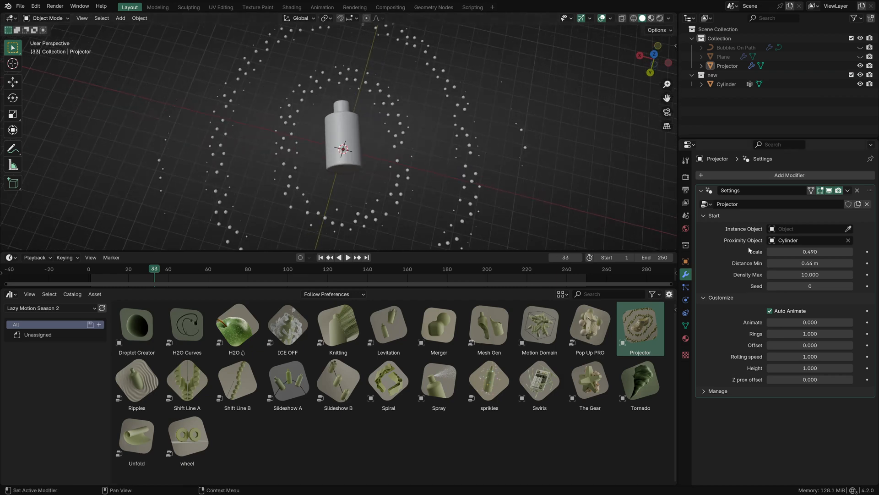
Set the Projector's Scale to 1.780 and Distance Min to 0.47 m.
mouse_move(810, 251)
mouse_down()
mouse_move(852, 251)
mouse_move(781, 253)
mouse_move(850, 253)
mouse_move(813, 261)
mouse_up()
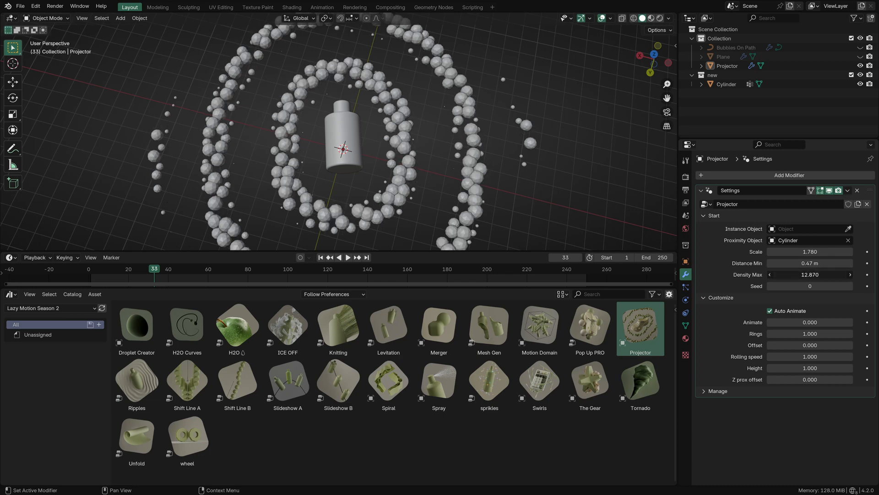
mouse_move(797, 286)
mouse_down()
mouse_move(813, 286)
mouse_move(797, 287)
mouse_up()
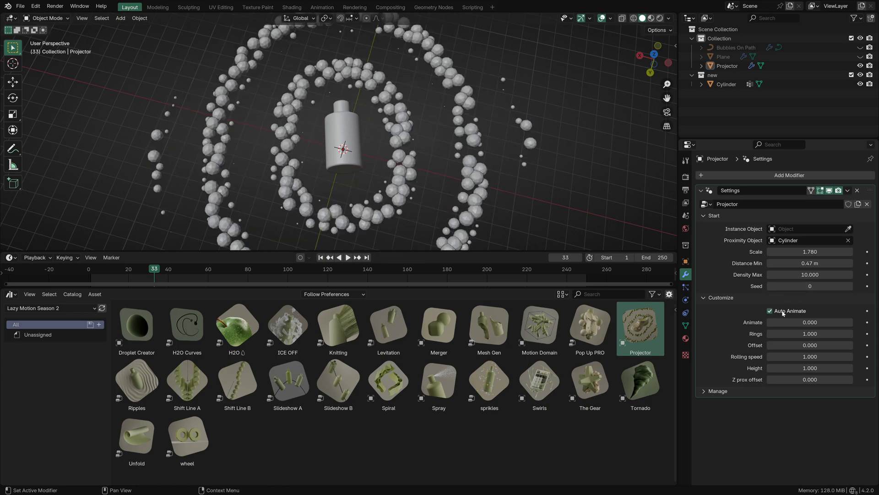
Play and pause the animation, examining from several angles how the spheres gather around the bottle.
key(space)
middle_drag(534, 217, 533, 109)
key(space)
scroll(531, 112, up, 3)
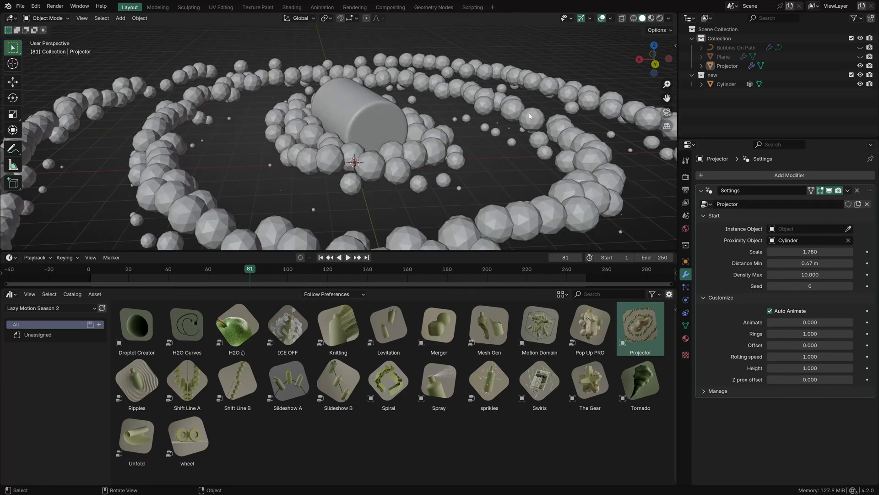
middle_drag(530, 117, 386, 134)
scroll(386, 134, up, 2)
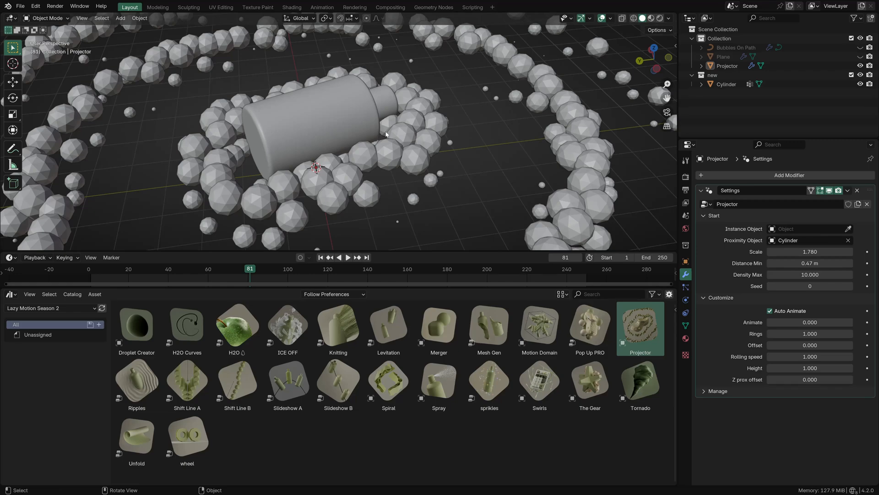
scroll(504, 103, down, 3)
middle_drag(454, 132, 507, 150)
scroll(494, 146, down, 2)
Replay the animation and compare the moving sphere rings in low close-up and overhead views.
key(space)
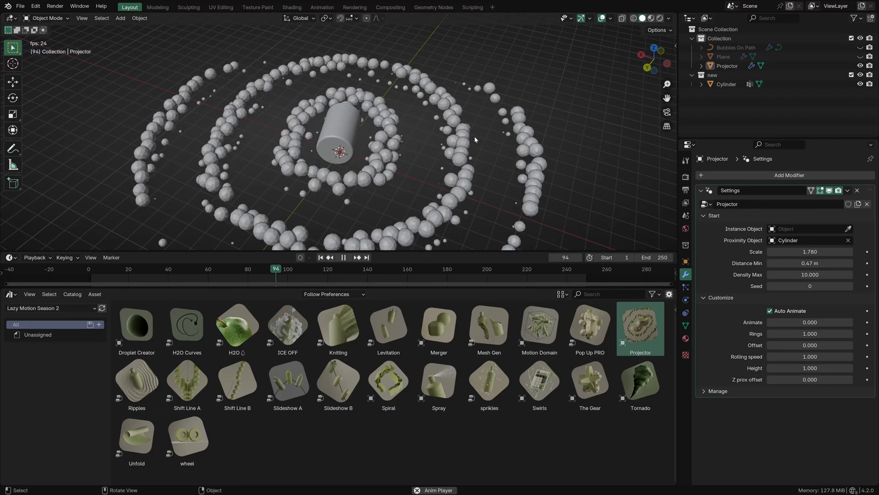
scroll(526, 93, up, 5)
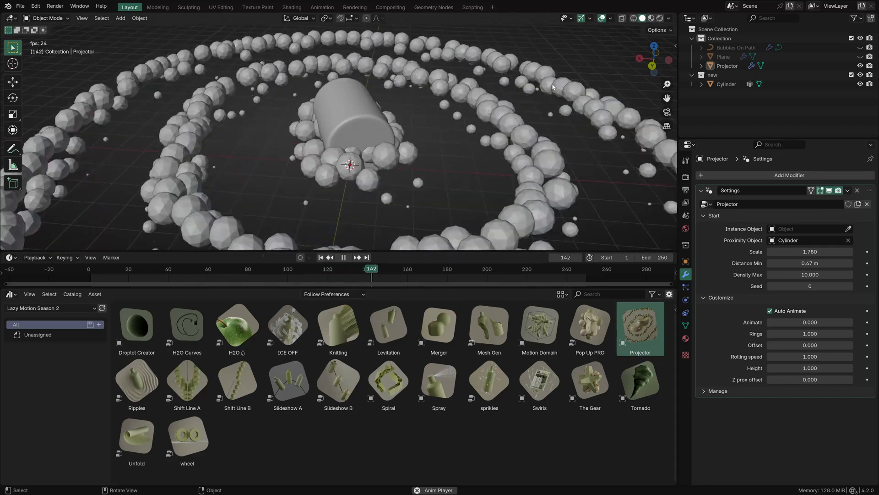
mouse_move(470, 136)
middle_down()
mouse_move(449, 120)
mouse_move(373, 163)
mouse_move(473, 143)
middle_up()
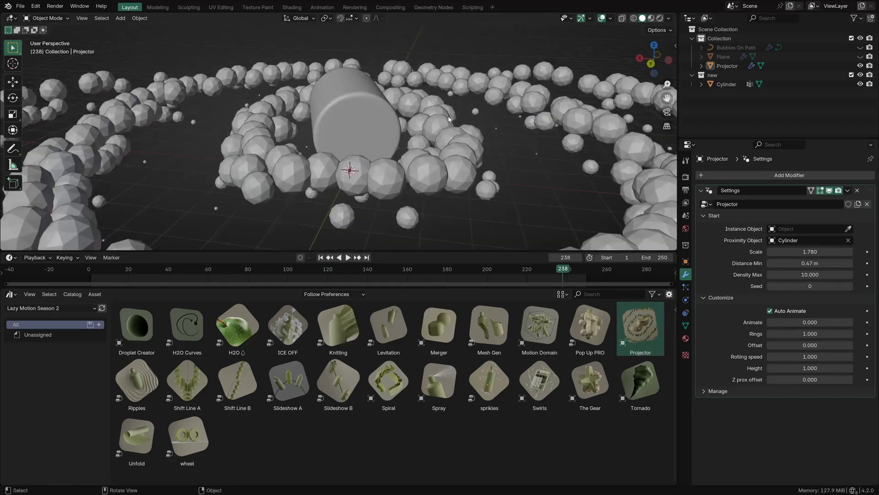
key(space)
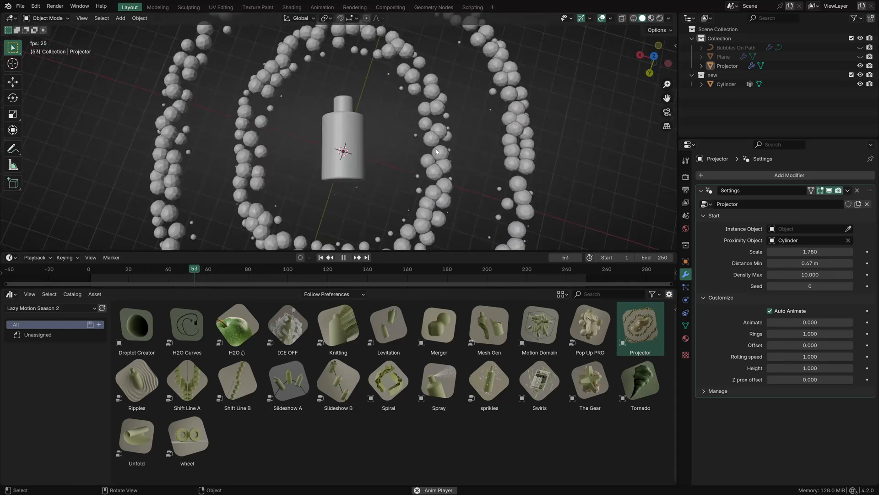
scroll(526, 131, up, 2)
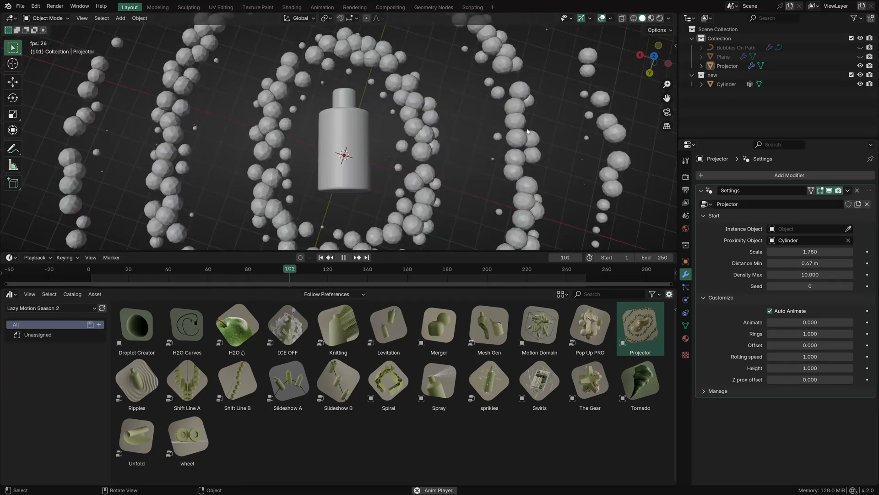
scroll(526, 131, down, 1)
key(space)
middle_drag(527, 128, 593, 180)
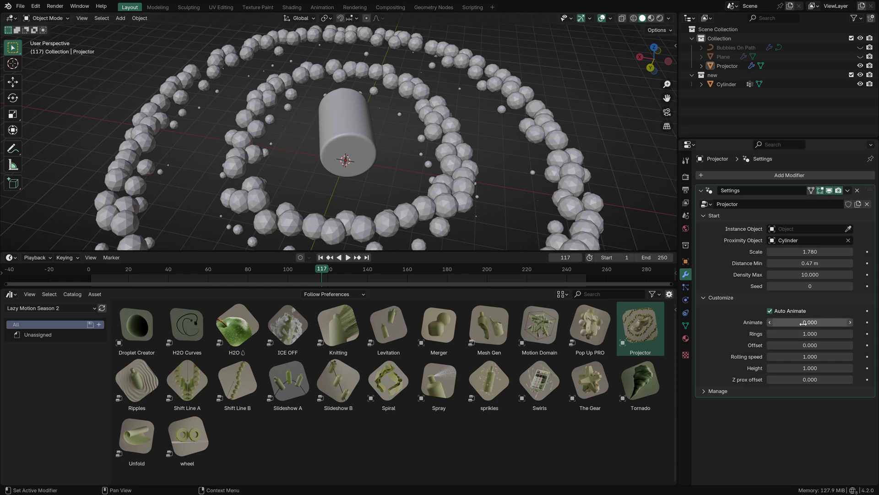
Try turning off Auto Animate and adjusting the Projector's Animate value manually.
click(770, 311)
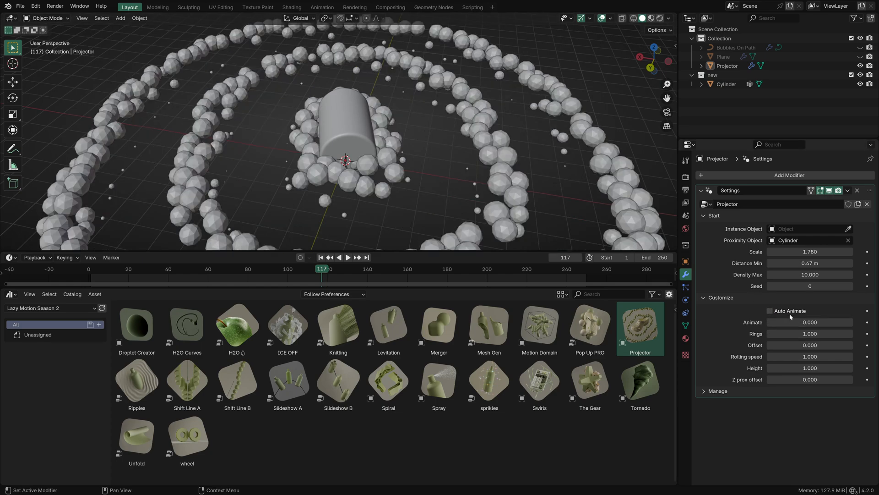
drag(794, 322, 825, 321)
right_click(824, 321)
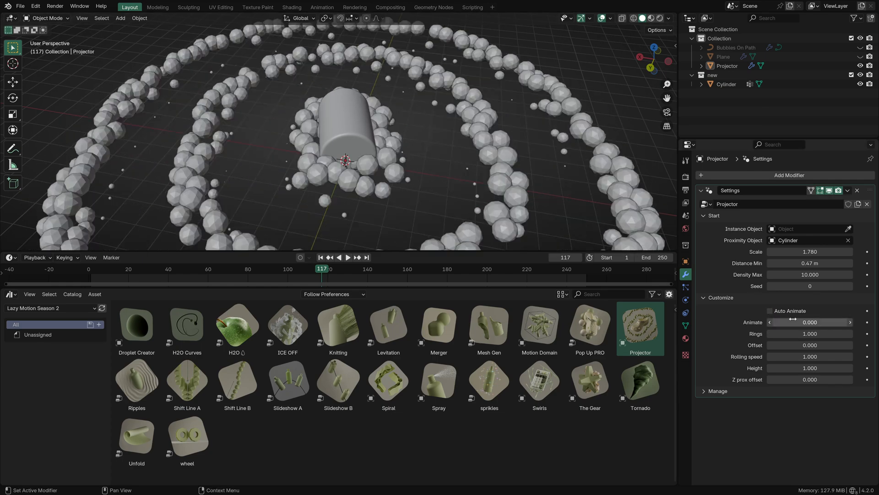
click(774, 301)
click(757, 298)
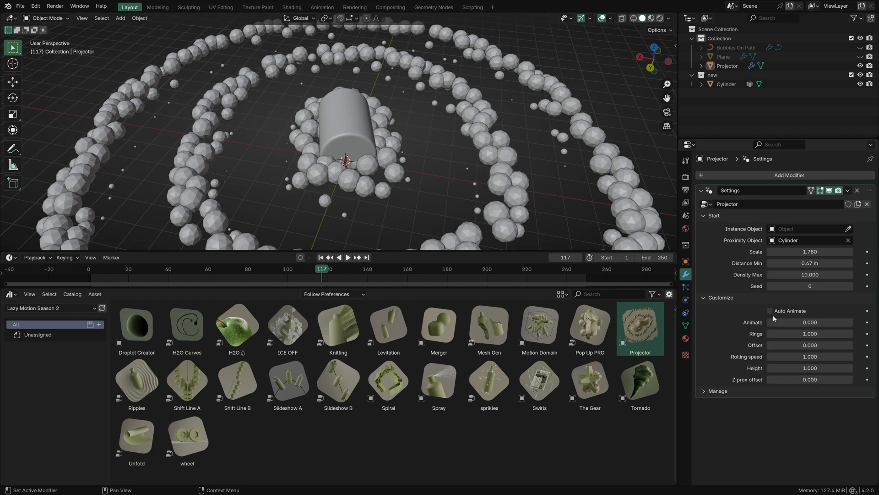
click(774, 312)
Set the Projector's Rings value to 1.720 while the animation plays.
drag(788, 334, 768, 334)
key(space)
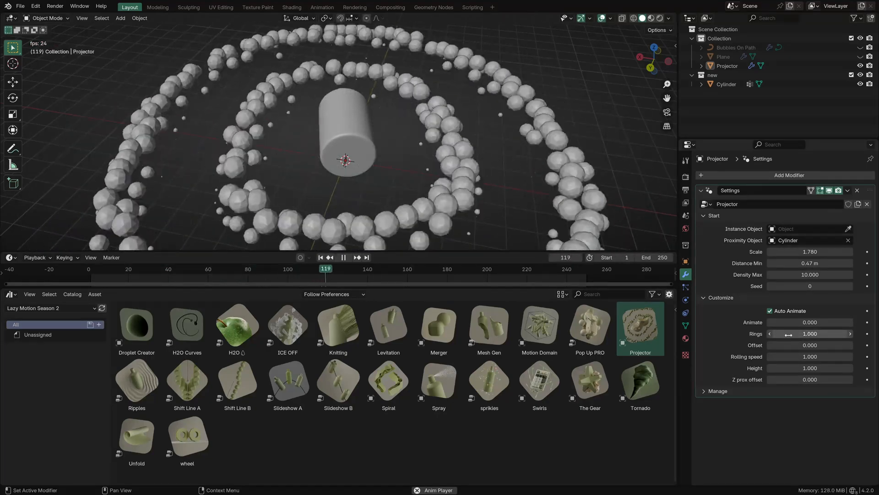
drag(789, 335, 806, 335)
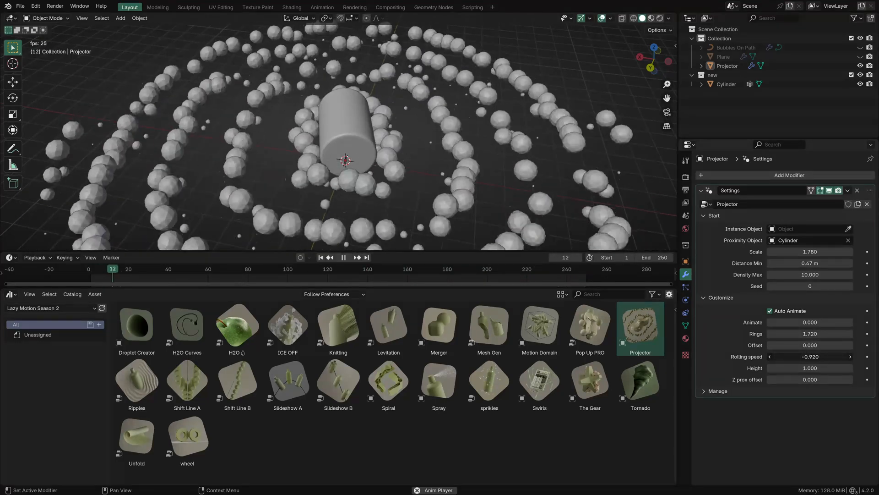
Try different Rolling speed values on the Projector, including a negative -0.920, and reset it to 1.000.
drag(807, 356, 813, 357)
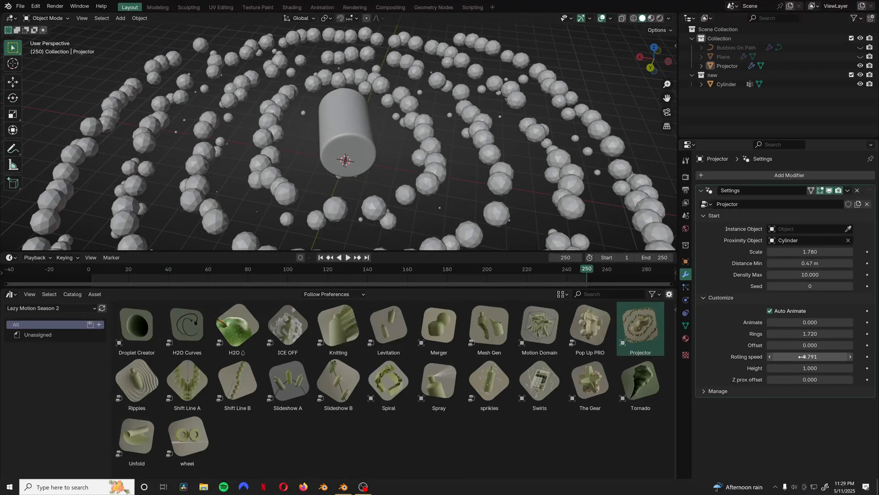
drag(803, 357, 815, 357)
right_click(802, 353)
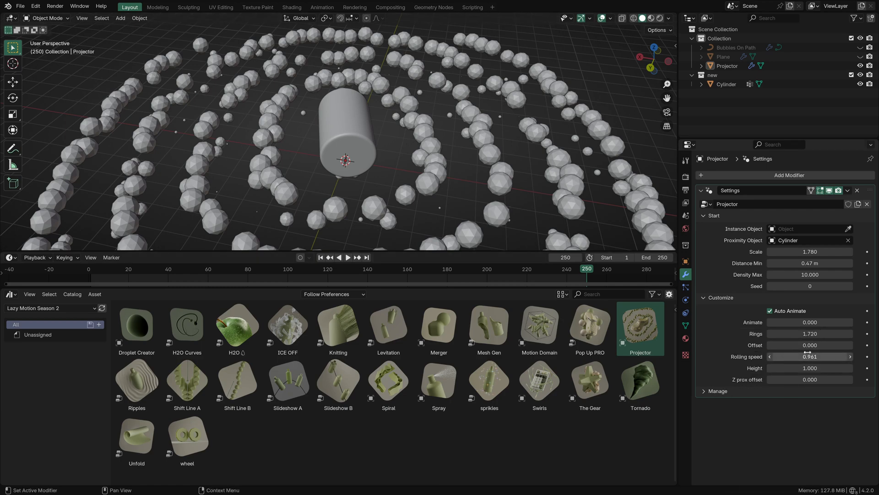
key(BackSpace)
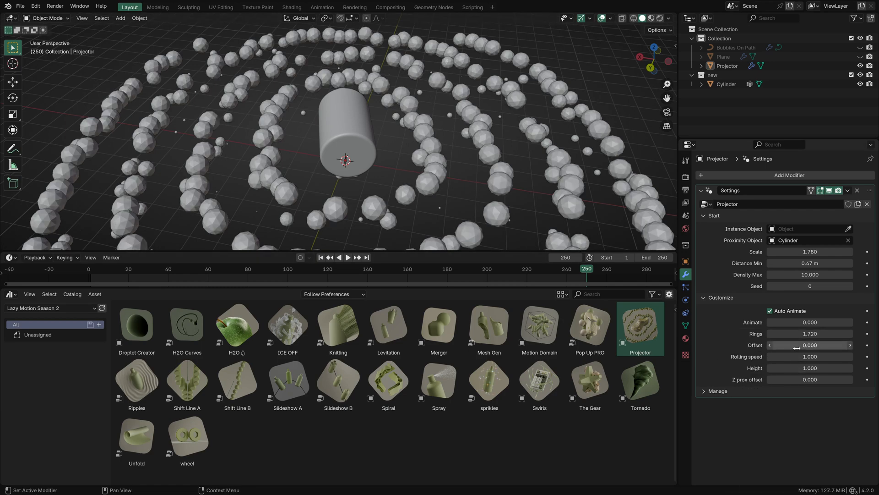
Reset the Projector's Rings to 1.000 and try Offset values such as 0.240.
drag(796, 348, 701, 345)
key(BackSpace)
key(BackSpace)
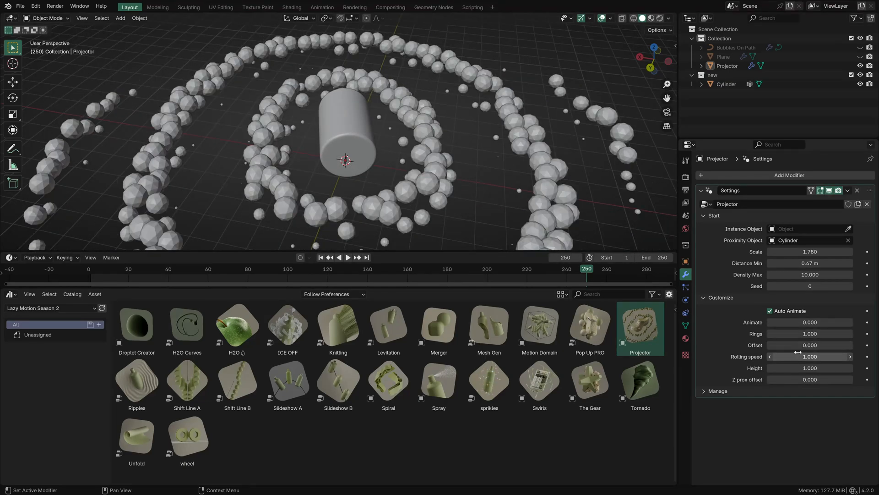
drag(798, 345, 816, 344)
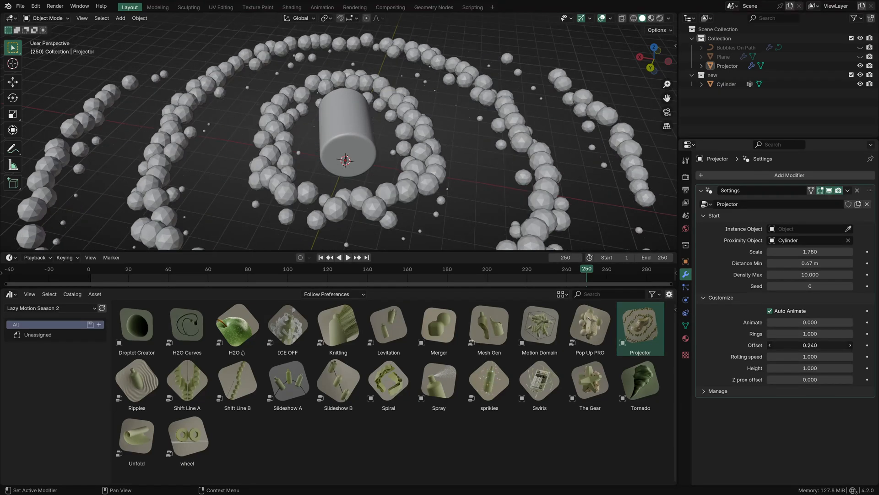
right_click(798, 345)
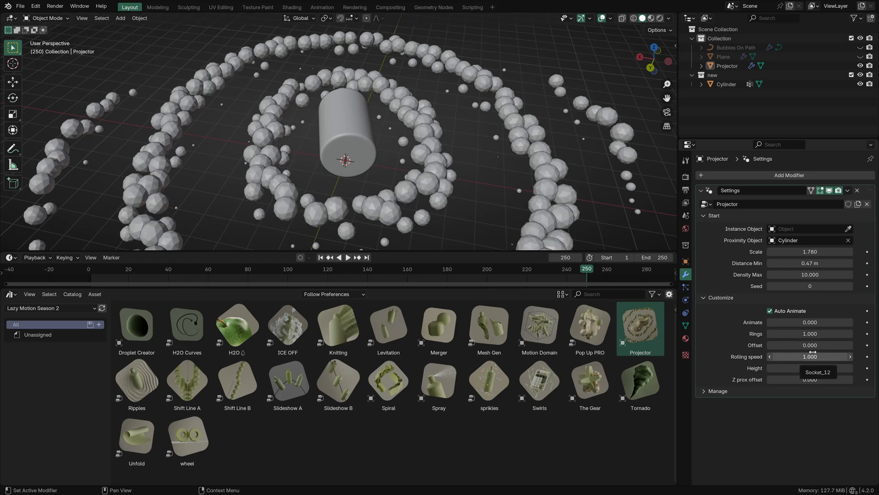
key(space)
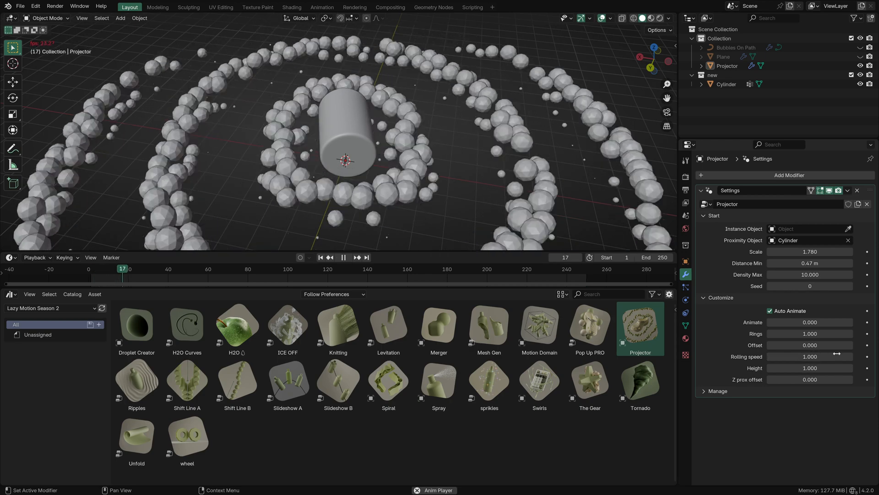
key(space)
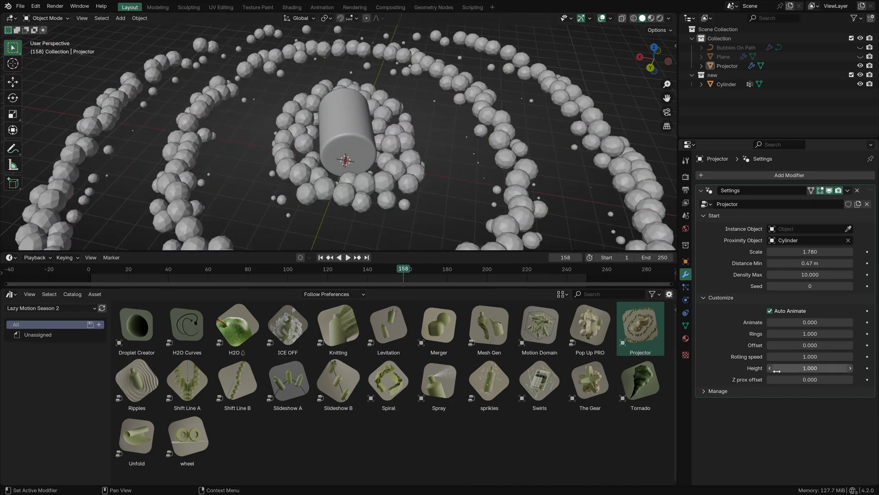
Try Projector Height values up to 1.440 with the animation playing, and reset Height to 1.000.
mouse_move(780, 369)
mouse_down()
mouse_move(815, 369)
mouse_move(780, 368)
mouse_up()
scroll(498, 98, down, 3)
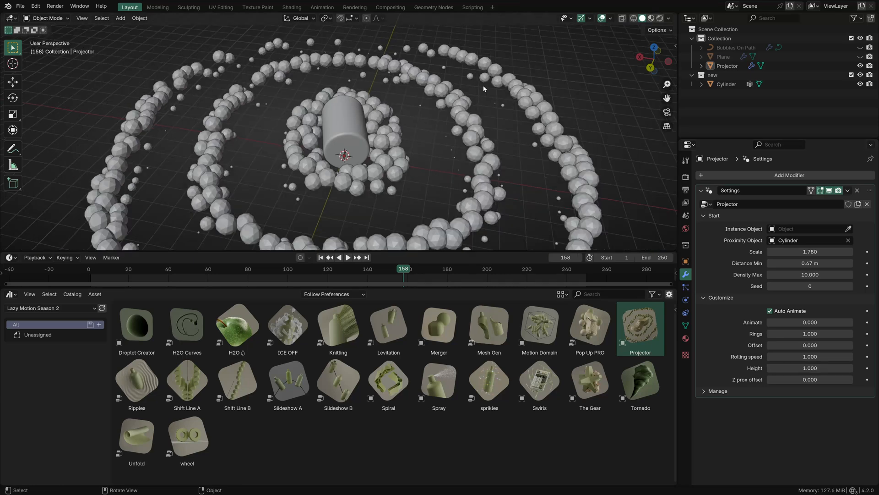
middle_drag(498, 96, 493, 64)
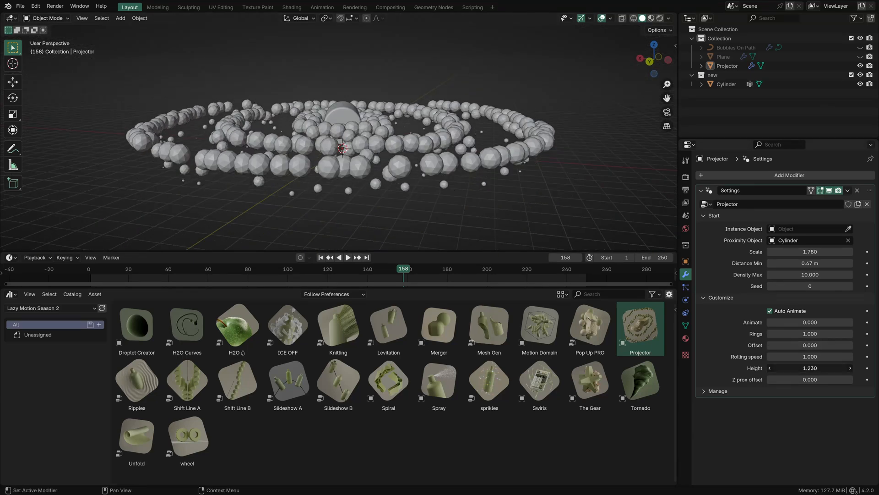
drag(788, 369, 806, 369)
key(space)
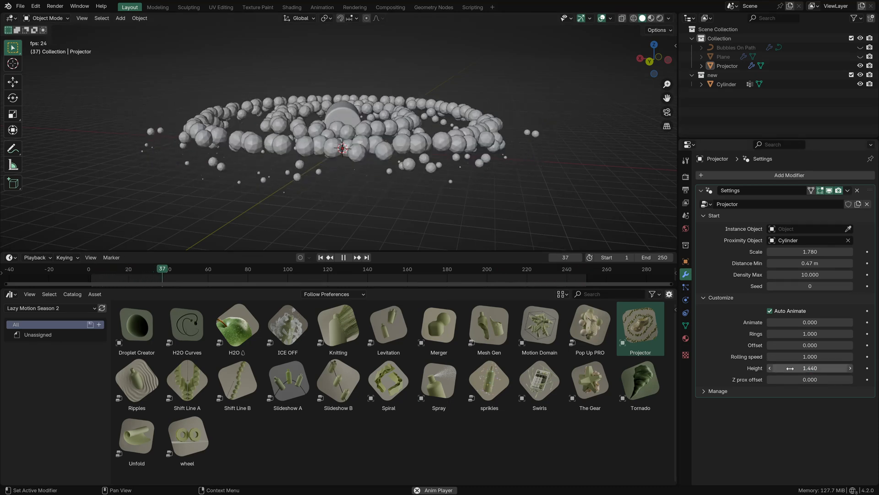
key(space)
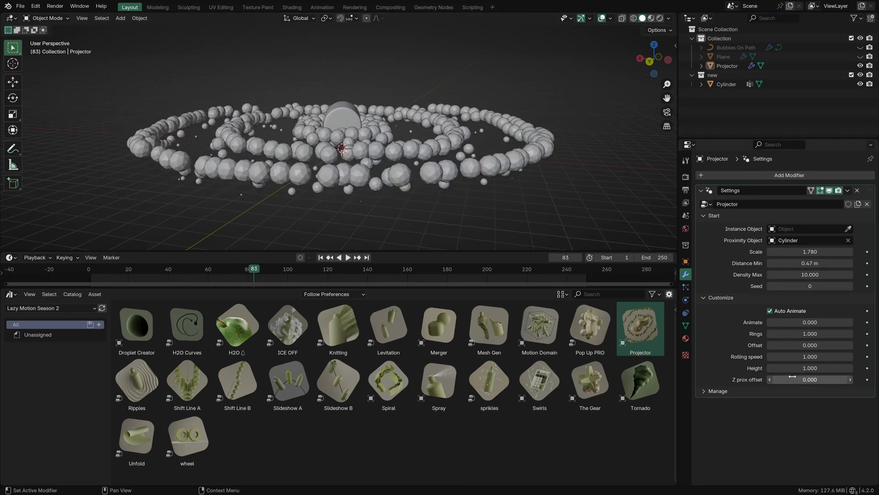
Try adjusting the Projector's Z prox offset to change how the rings react near the bottle.
middle_drag(460, 165, 457, 200)
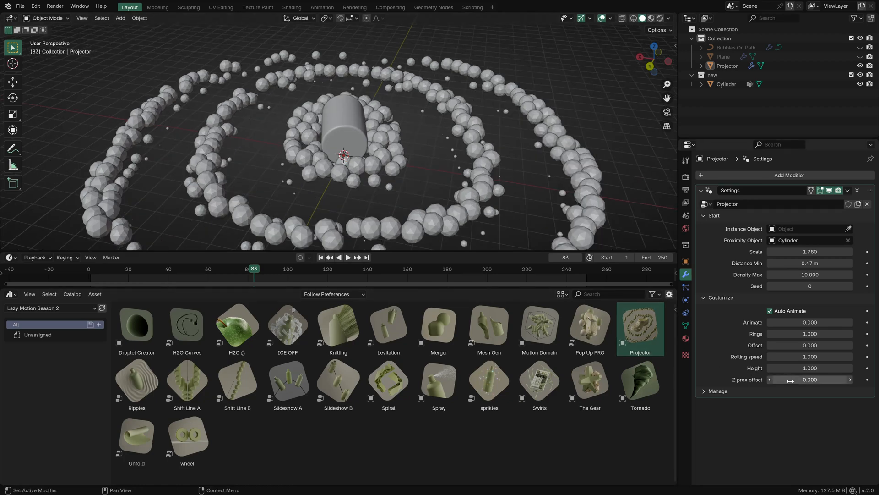
mouse_move(791, 381)
mouse_down()
mouse_move(847, 381)
mouse_move(651, 381)
mouse_move(810, 381)
mouse_move(792, 380)
mouse_up()
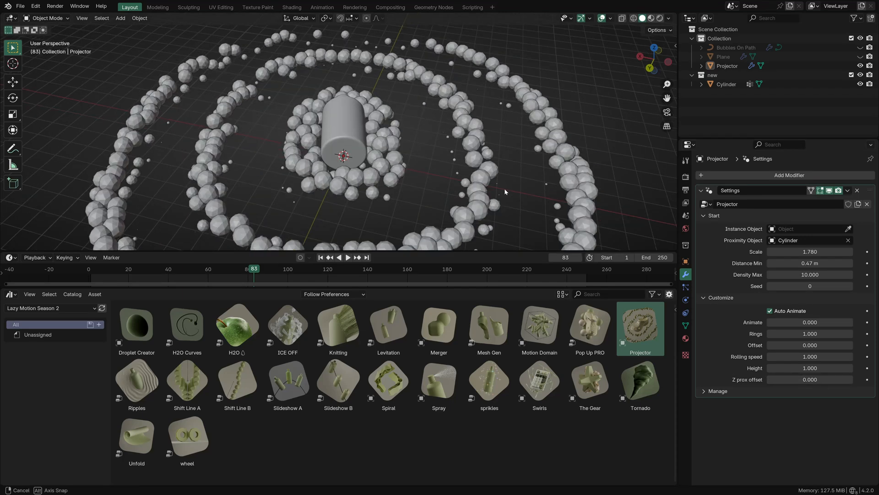
Try moving the bottle sideways through the Projector's rings to show how they follow the proximity object.
scroll(424, 182, down, 6)
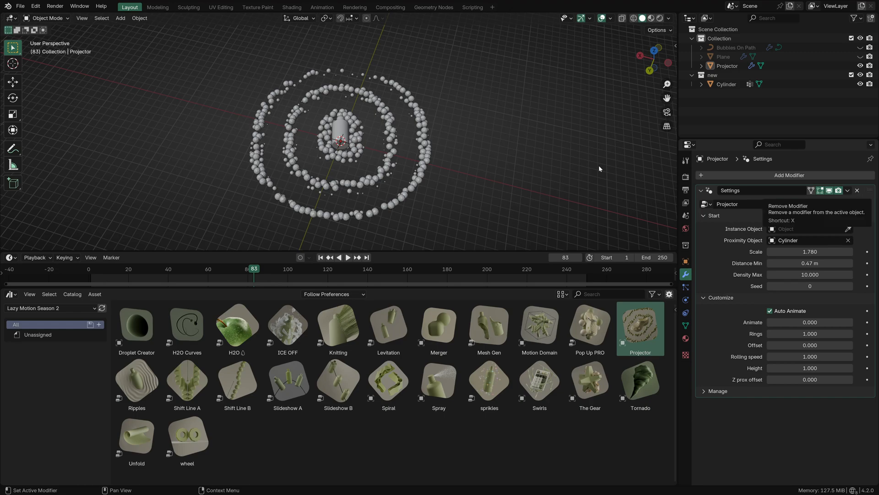
click(398, 163)
scroll(402, 161, up, 2)
scroll(402, 161, up, 2)
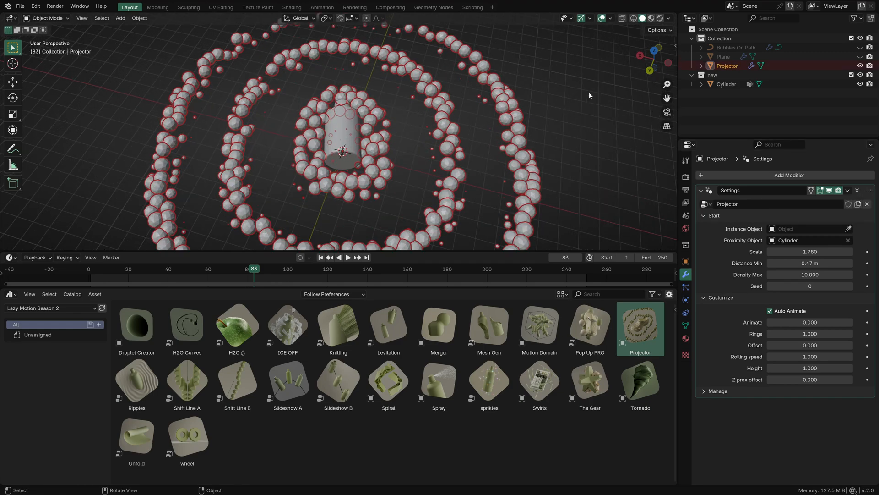
click(590, 95)
click(654, 51)
click(336, 121)
middle_drag(339, 121, 567, 115)
middle_drag(371, 137, 329, 126)
key(g)
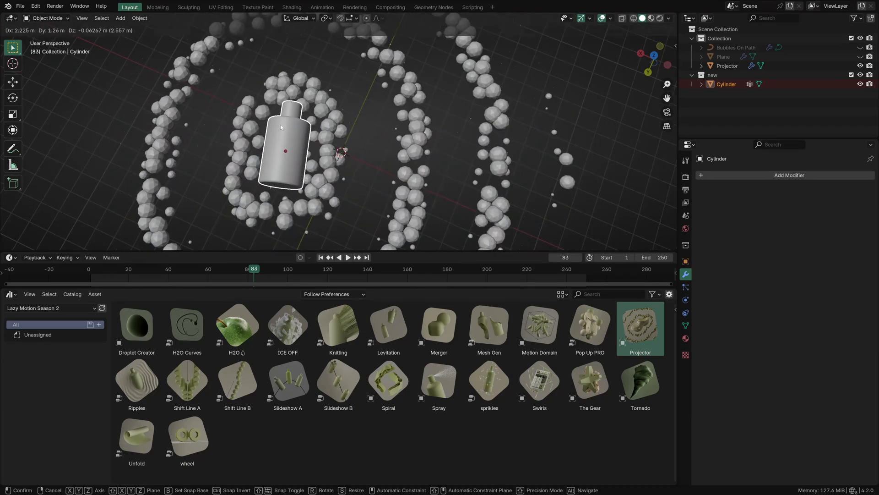
right_click(279, 124)
Delete the Projector object and bring the remaining bottle into a frontal view.
click(472, 120)
key(x)
click(522, 118)
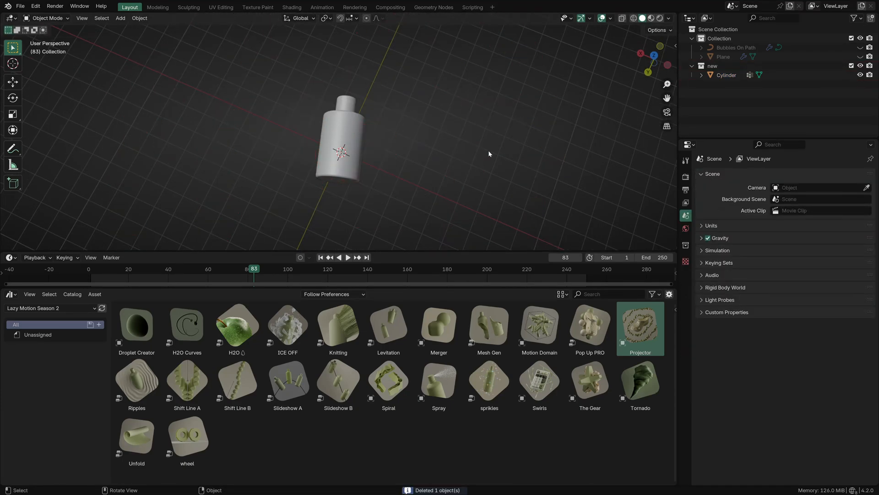
click(331, 152)
middle_drag(331, 153, 313, 82)
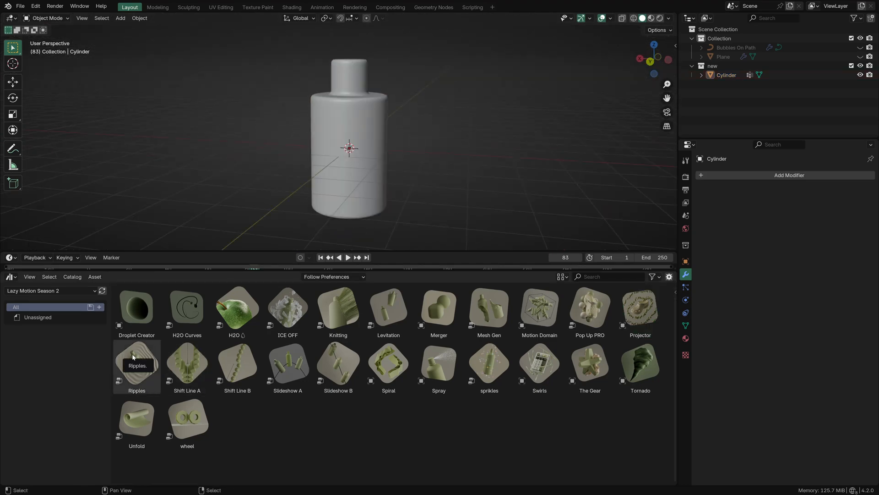
Add a plane mesh at the bottle's location and scale it up about 6.1 times.
scroll(245, 165, down, 2)
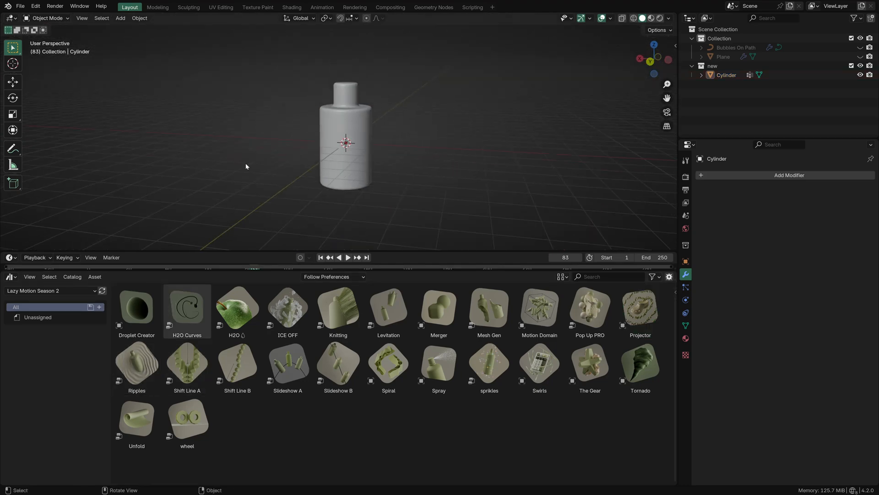
middle_drag(245, 165, 260, 178)
key(shift+a)
mouse_move(179, 134)
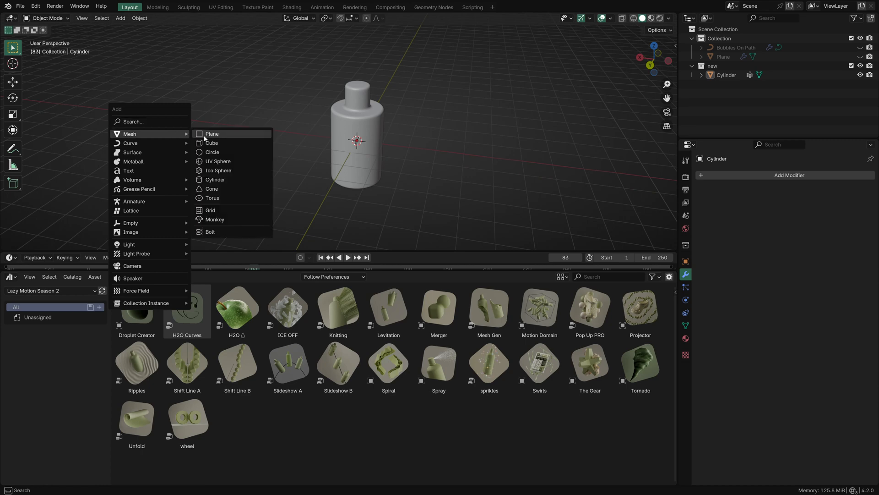
click(217, 133)
key(s)
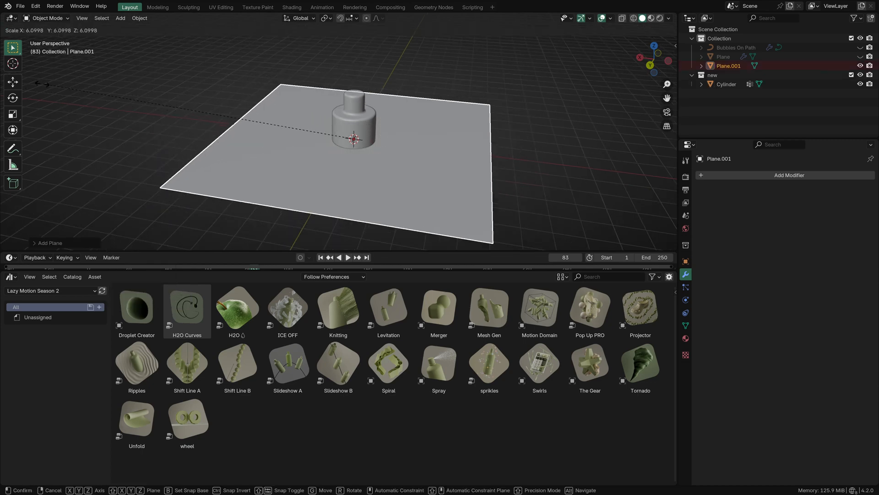
click(39, 88)
right_click(195, 128)
Subdivide the new plane's mesh repeatedly into a very dense grid and return to Object Mode.
key(Tab)
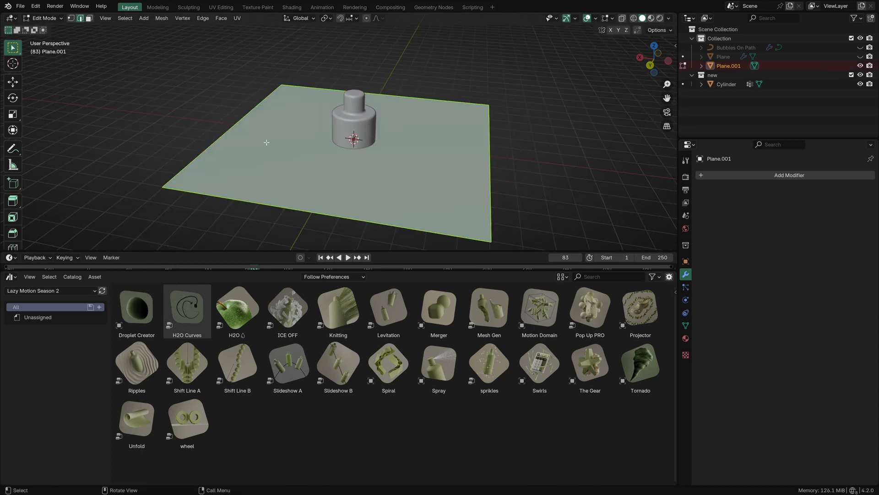
right_click(265, 141)
click(245, 154)
key(shift+r)
key(shift+r)
key(shift+r)
key(shift+r)
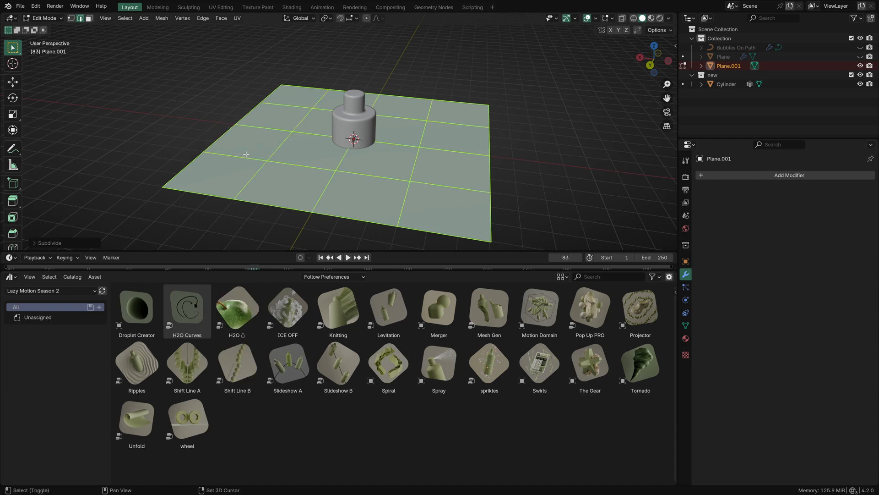
key(shift+r)
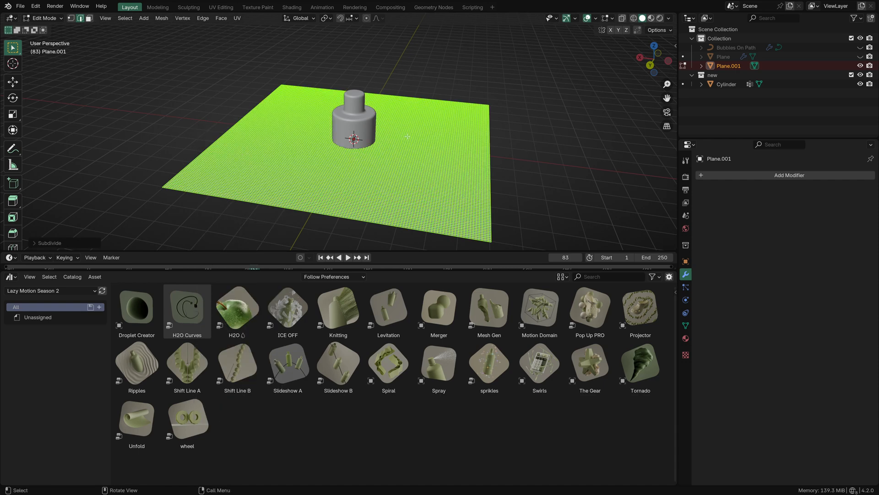
key(Tab)
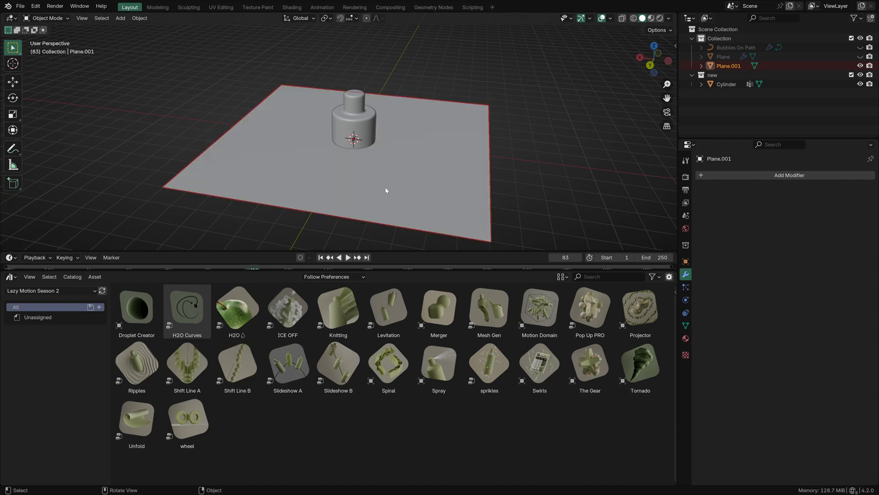
Apply the Ripples asset to the plane and raise the bottle along Z so it stands on the surface.
click(144, 177)
drag(140, 374, 300, 154)
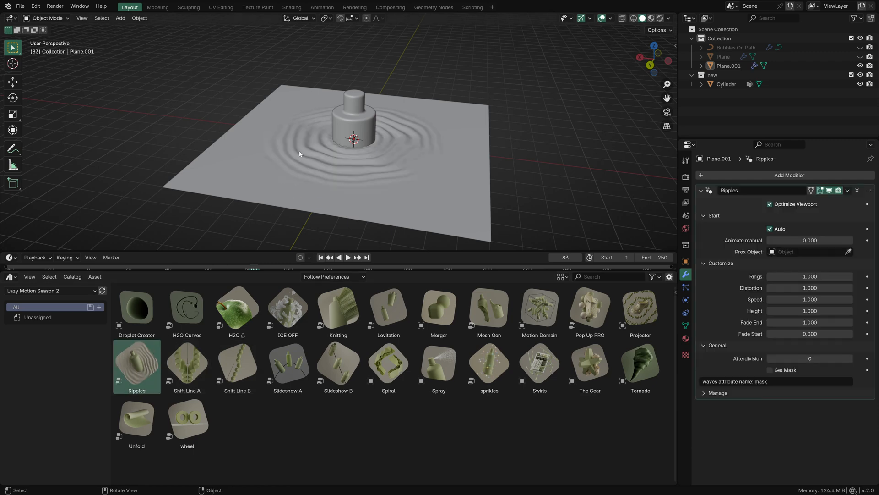
click(352, 124)
key(g)
key(z)
click(352, 83)
click(297, 93)
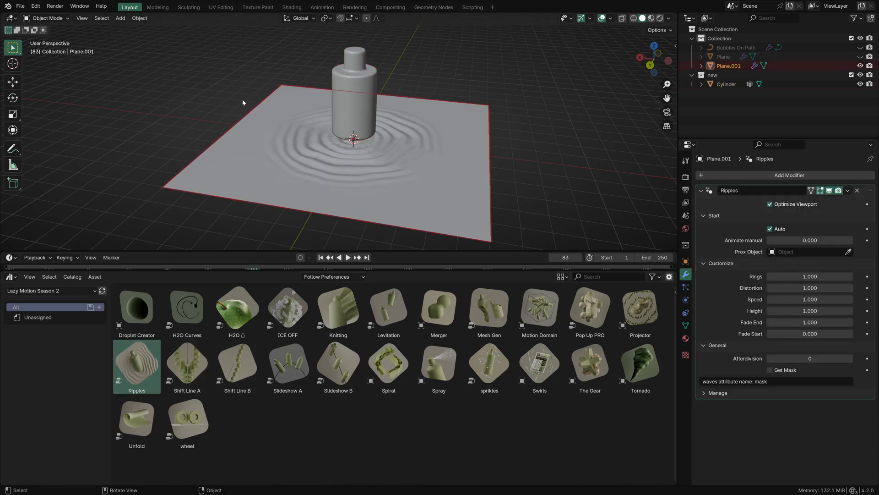
Play the animation to examine the ripples around the bottle's base, and stop playback.
click(219, 98)
key(space)
scroll(221, 98, up, 5)
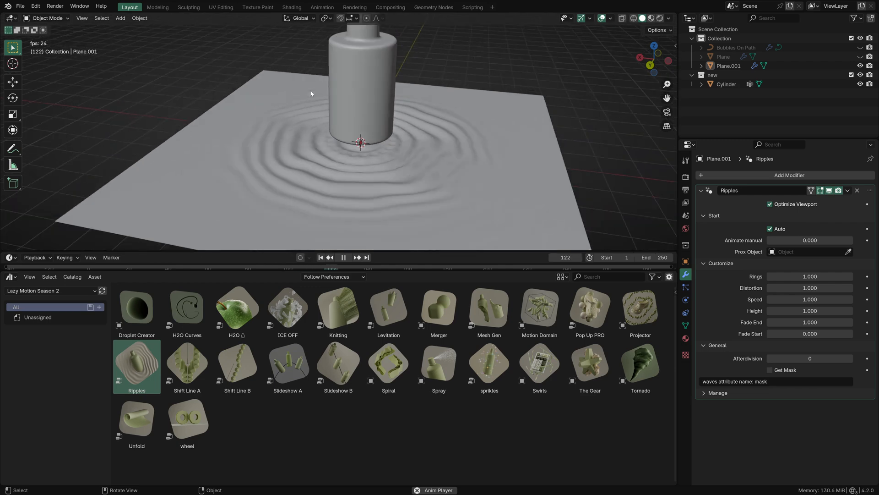
scroll(384, 112, down, 1)
mouse_move(385, 111)
middle_down()
mouse_move(385, 128)
mouse_move(379, 115)
middle_up()
scroll(384, 128, up, 1)
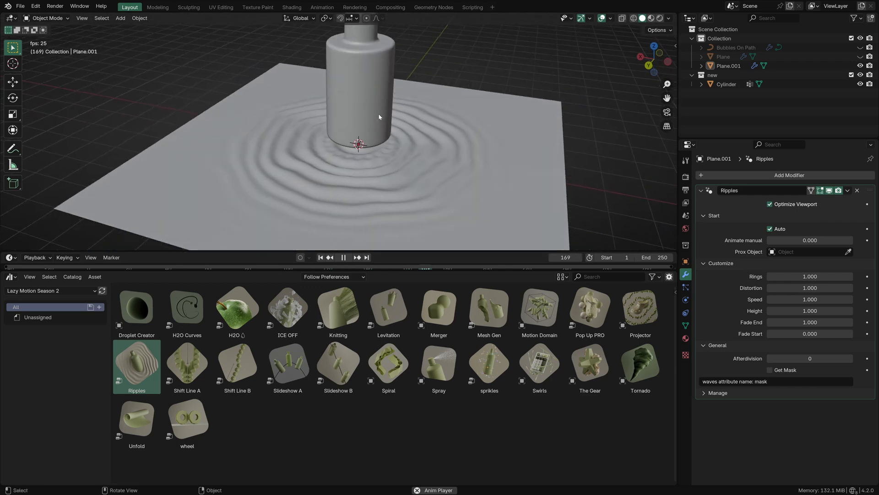
key(space)
Turn off Optimize Viewport on the Ripples modifier to compare the surface during playback, and turn it back on.
scroll(566, 166, up, 2)
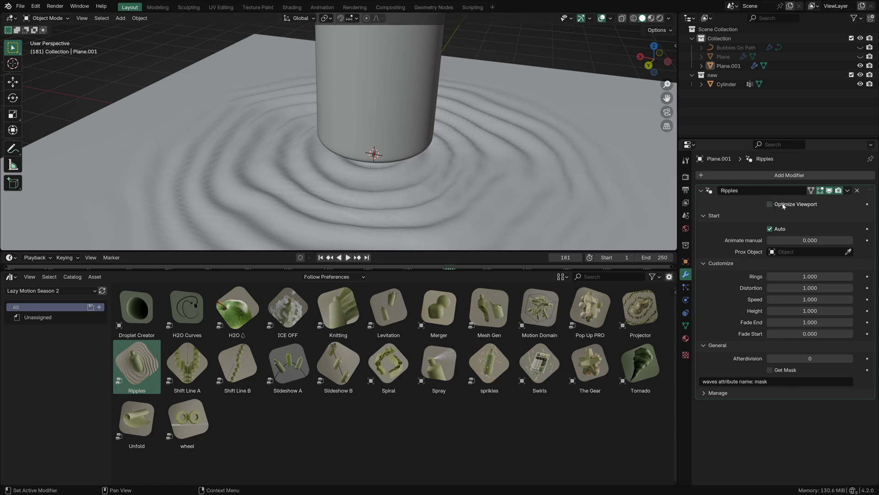
key(space)
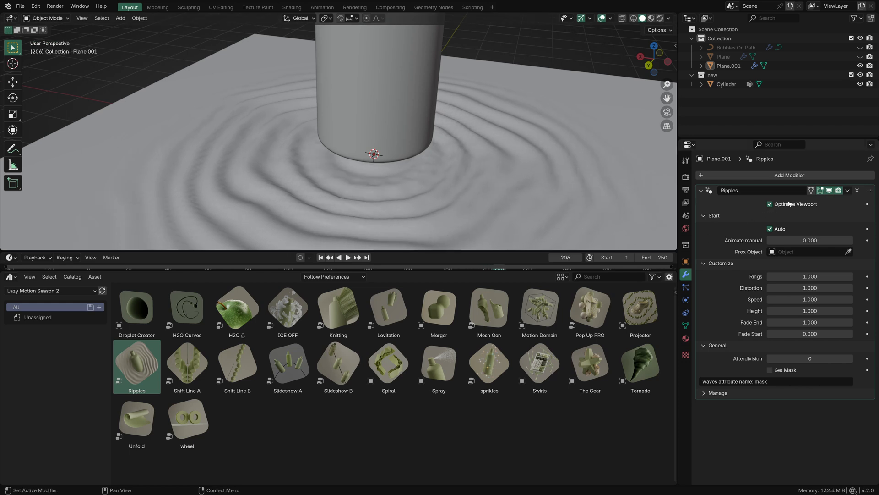
Set the bottle as the Prox Object of the Ripples modifier on the plane.
scroll(458, 137, down, 6)
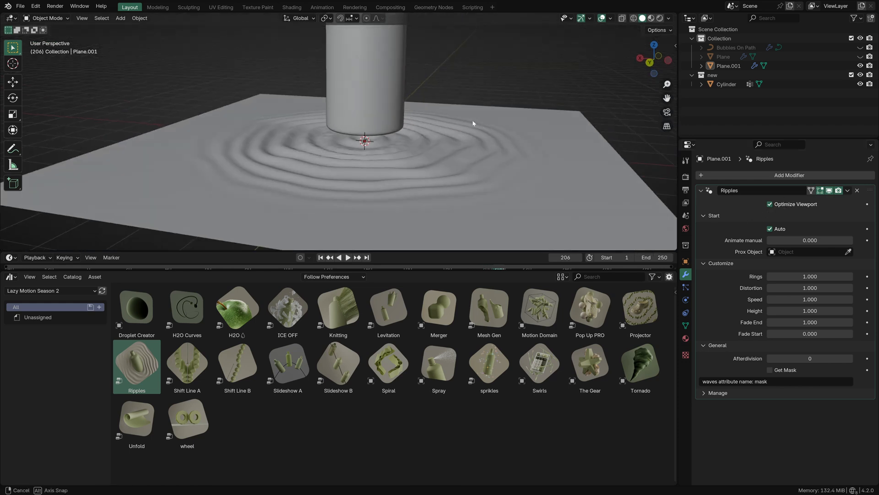
click(848, 252)
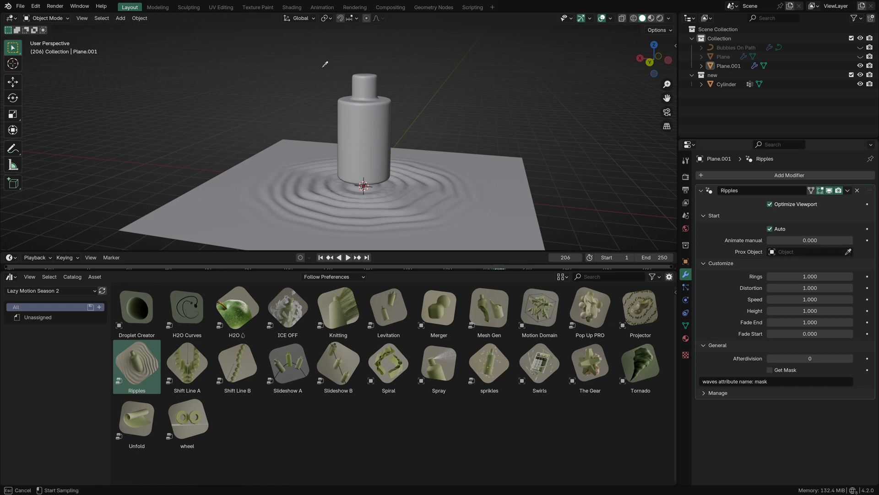
click(362, 89)
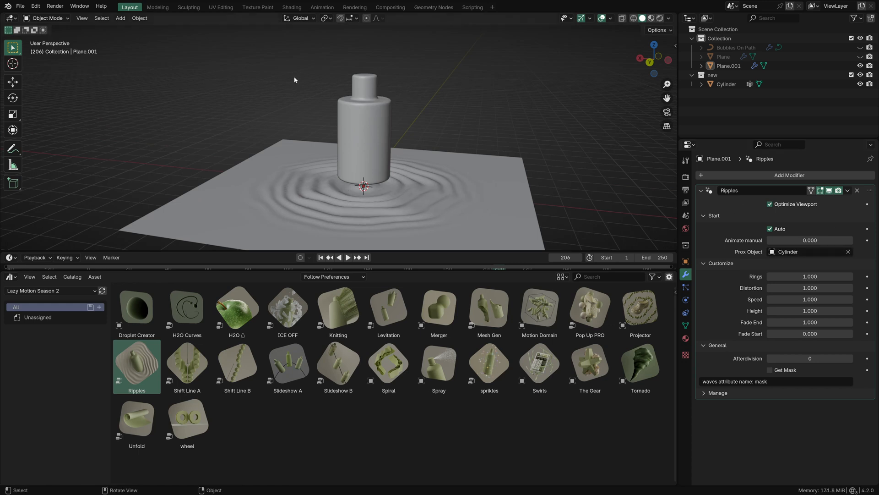
Rotate the bottle onto its side and lower it partly into the rippled plane.
click(351, 140)
key(r)
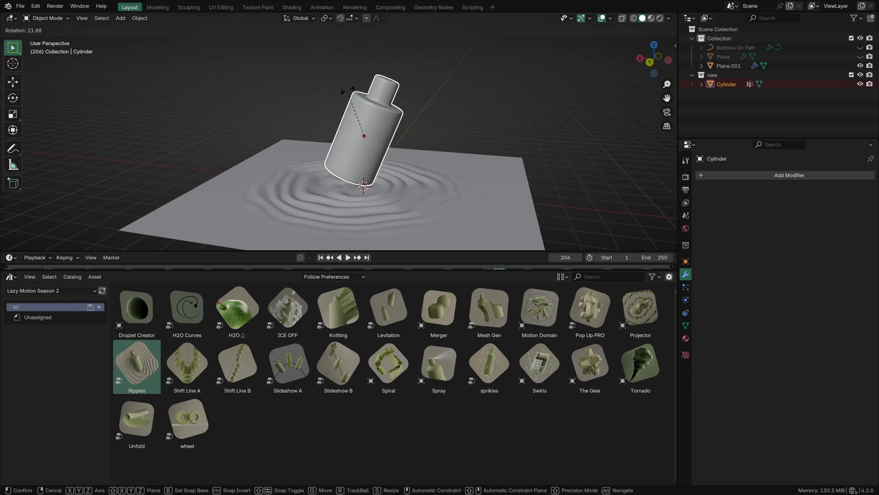
click(416, 87)
key(g)
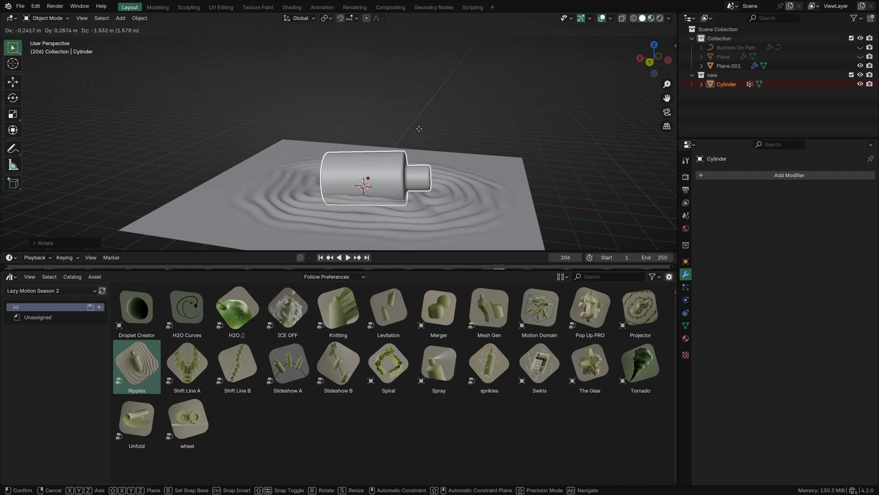
click(420, 129)
click(393, 117)
middle_drag(393, 117, 453, 138)
scroll(451, 137, down, 1)
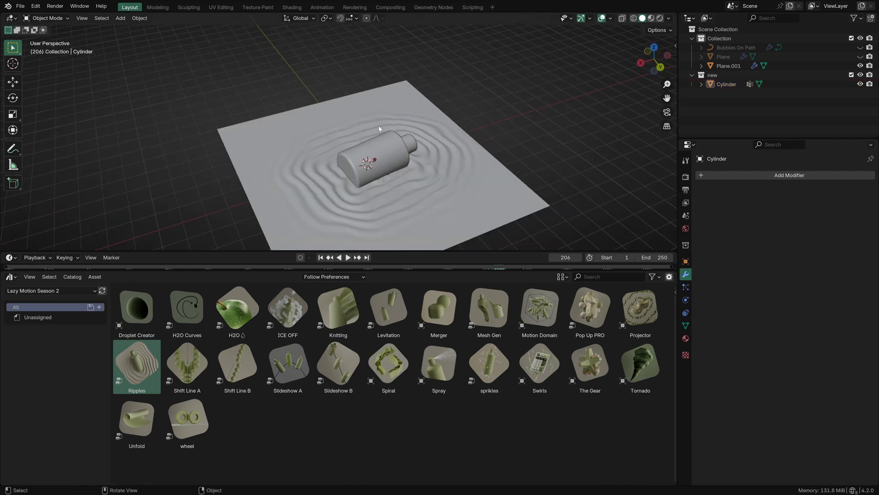
Turn the Ripples modifier's Auto option off on the plane and back on.
click(476, 185)
click(540, 118)
middle_drag(540, 120, 552, 126)
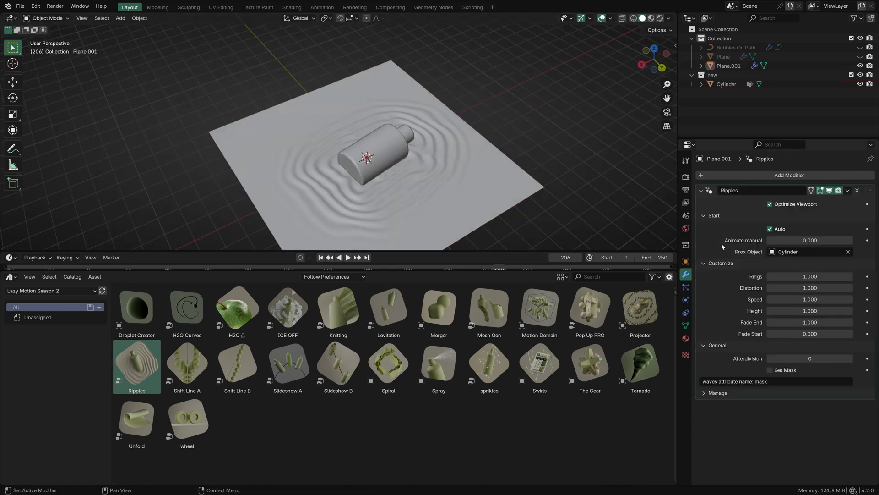
click(779, 229)
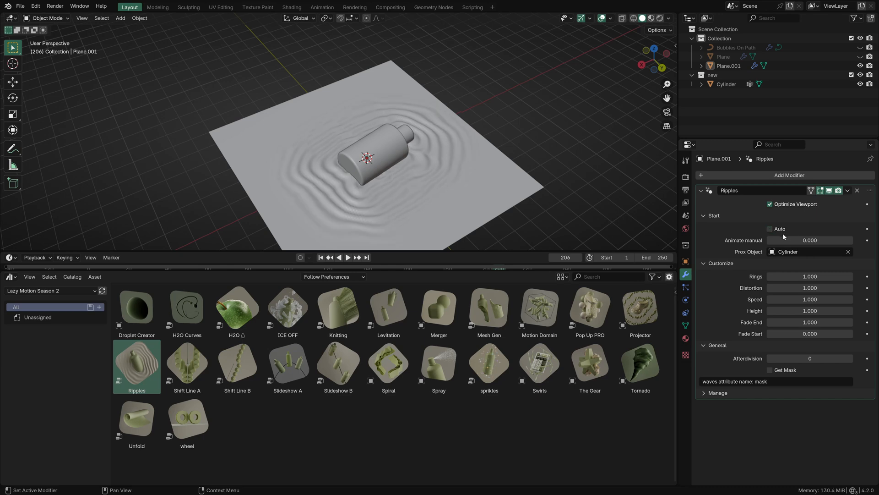
click(779, 229)
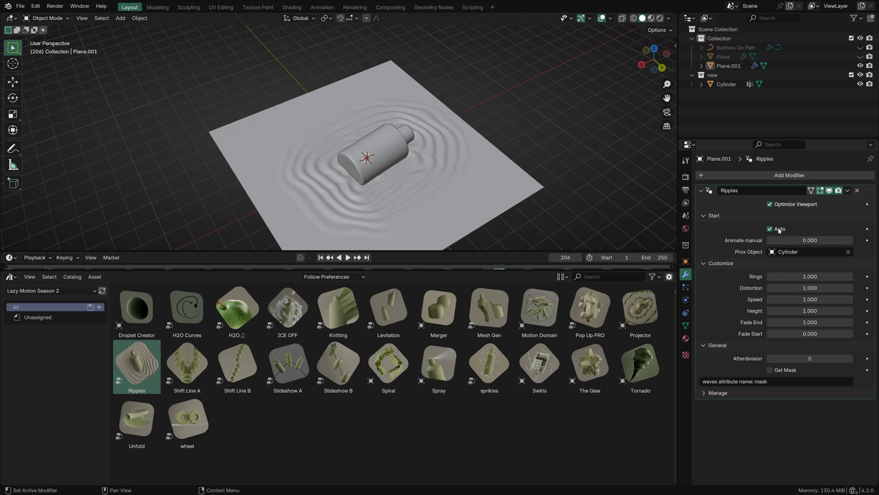
Play the animation to examine how the ripples spread around the lying bottle, and stop playback.
middle_drag(572, 238, 490, 245)
key(space)
scroll(488, 197, up, 4)
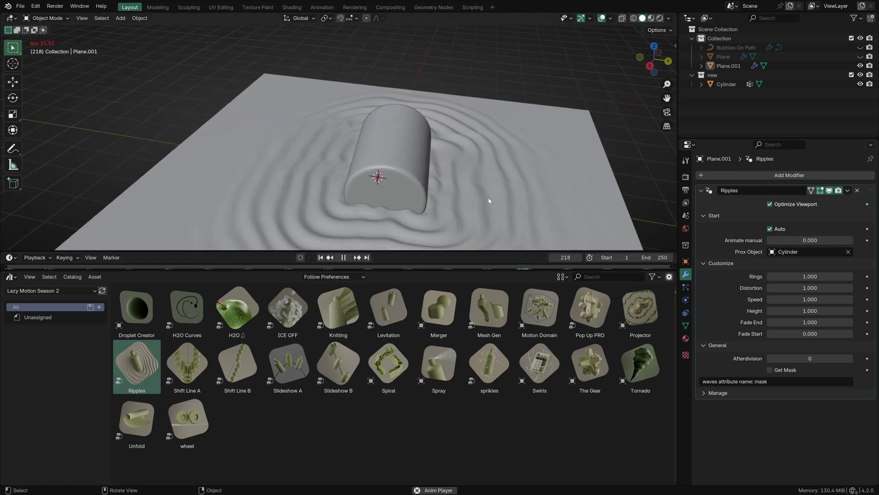
middle_drag(279, 193, 385, 166)
key(space)
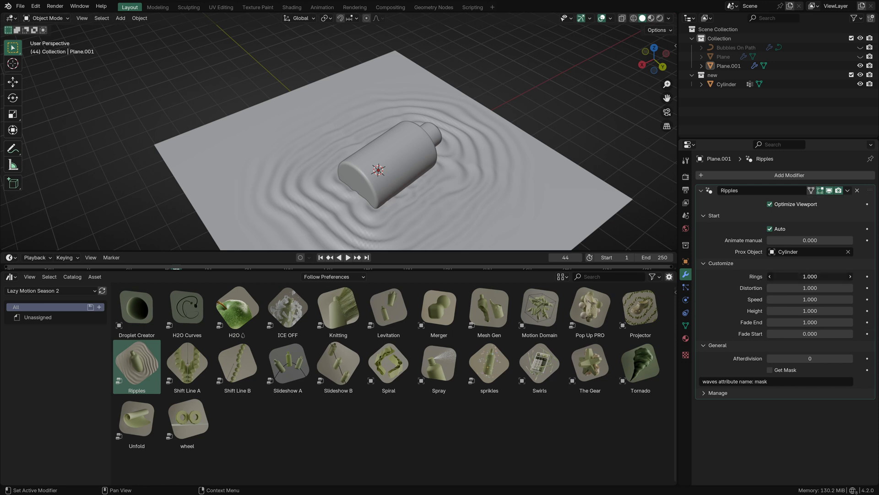
Try different values for the Ripples settings from Rings to Height, such as Height 5.800, and undo each change.
drag(810, 276, 870, 311)
key(ctrl+z)
key(ctrl+z)
key(ctrl+z)
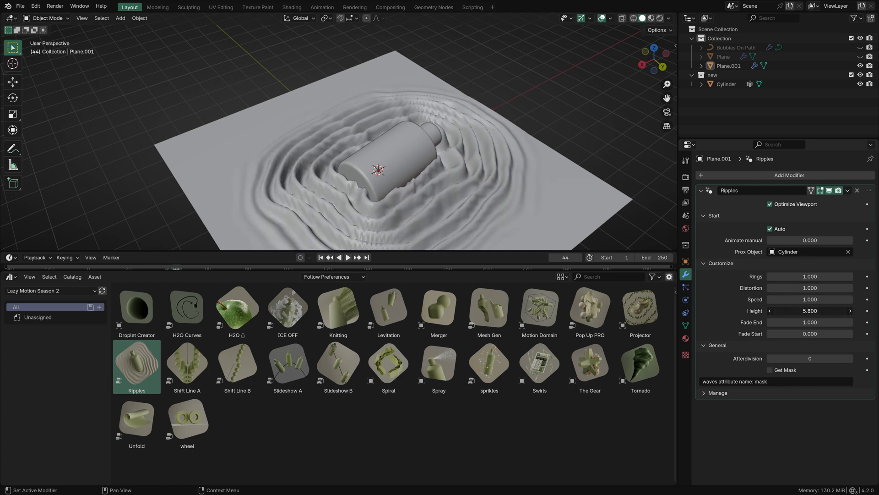
key(ctrl+z)
Try a Fade End of 3.110 and a Fade Start of 0.650 on the Ripples, undoing each change.
drag(793, 322, 845, 322)
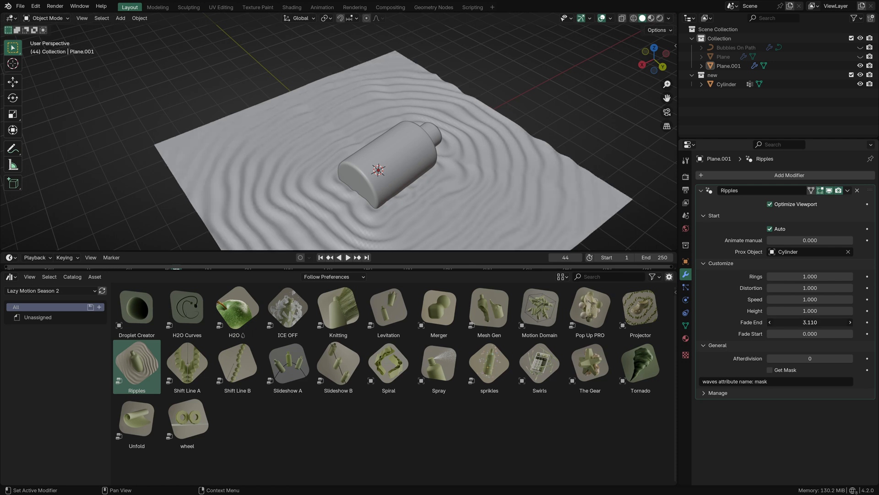
key(ctrl+z)
drag(793, 333, 808, 333)
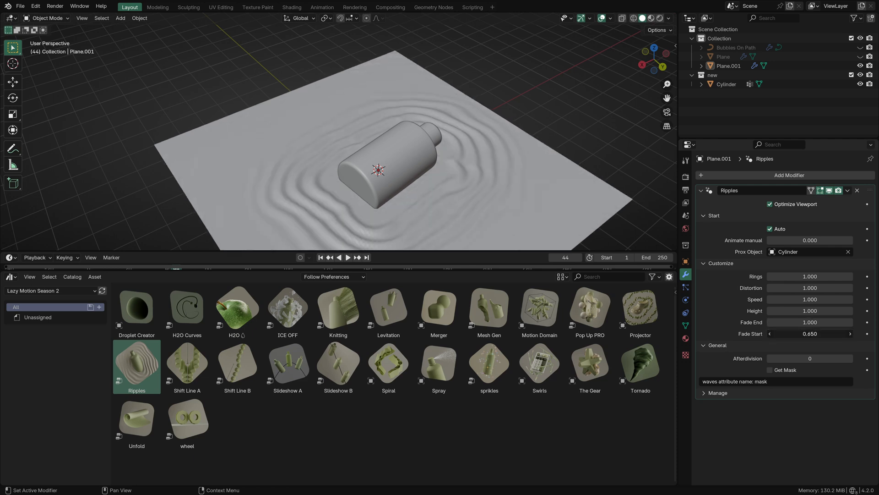
key(ctrl+z)
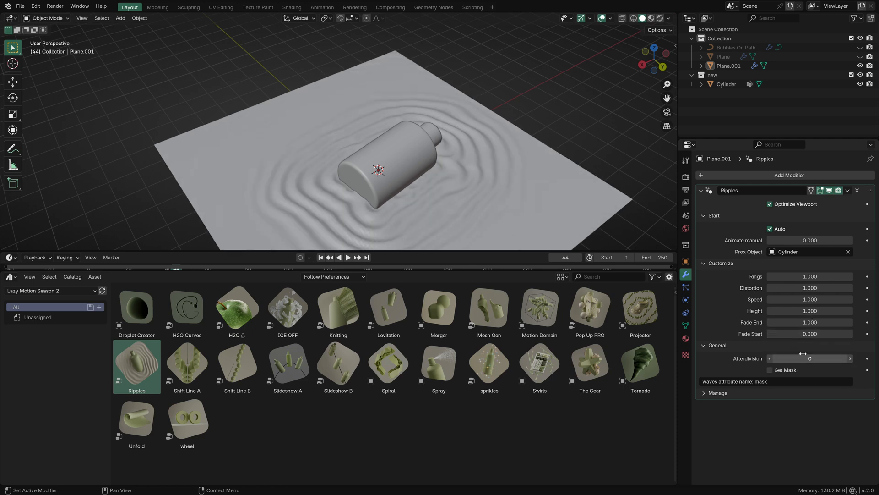
Try a higher Afterdivision on the Ripples modifier and set it back to 0.
click(851, 359)
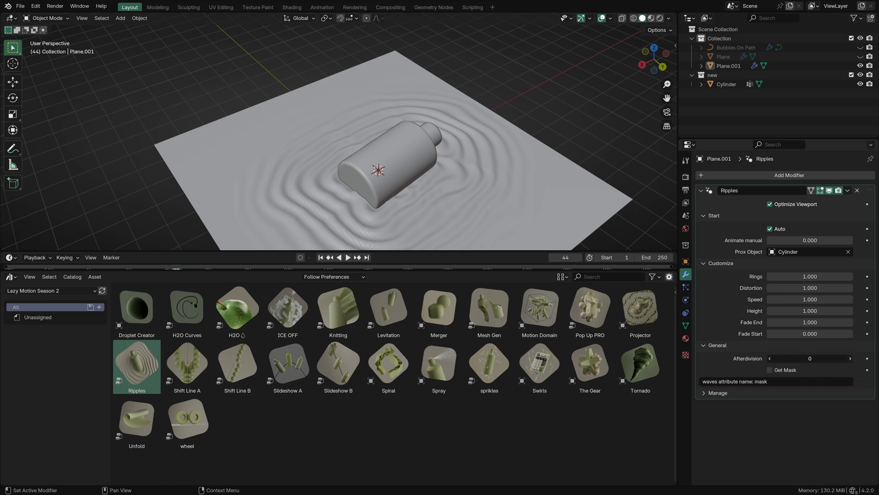
click(769, 358)
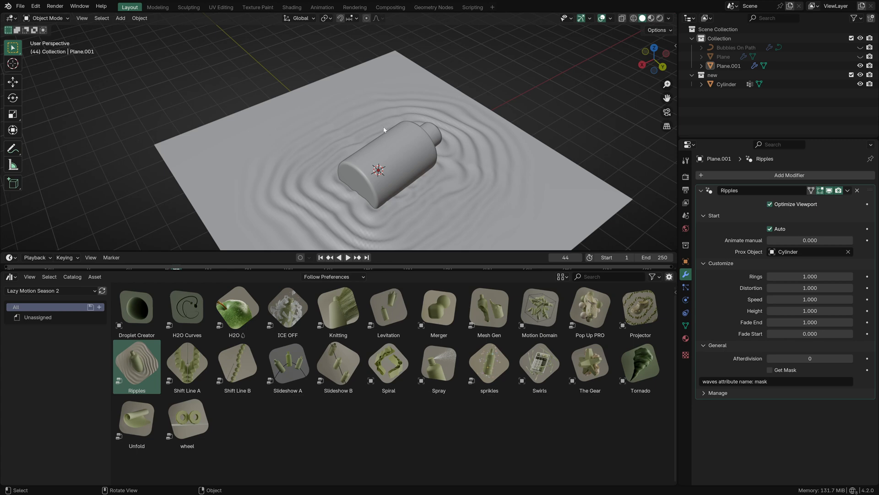
Examine the ripples around the bottle from a higher angle and the waves attribute name in the Ripples modifier's General settings.
middle_drag(383, 127, 427, 187)
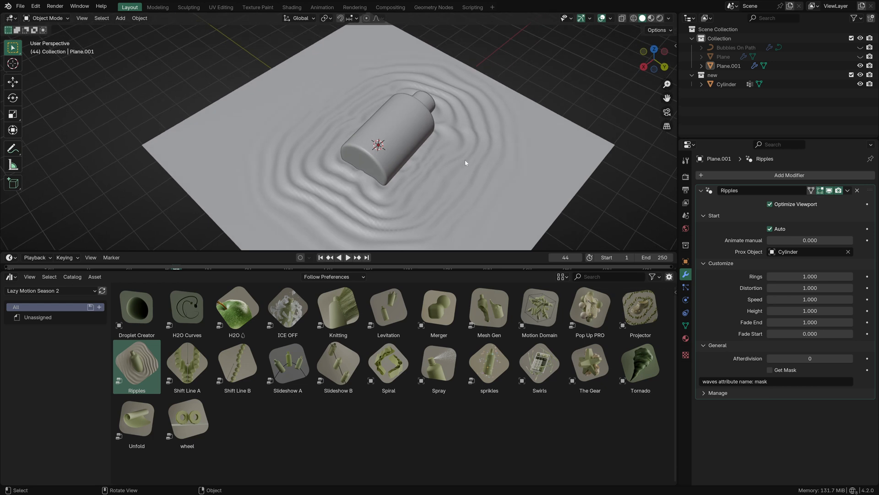
scroll(467, 164, up, 2)
scroll(469, 169, down, 1)
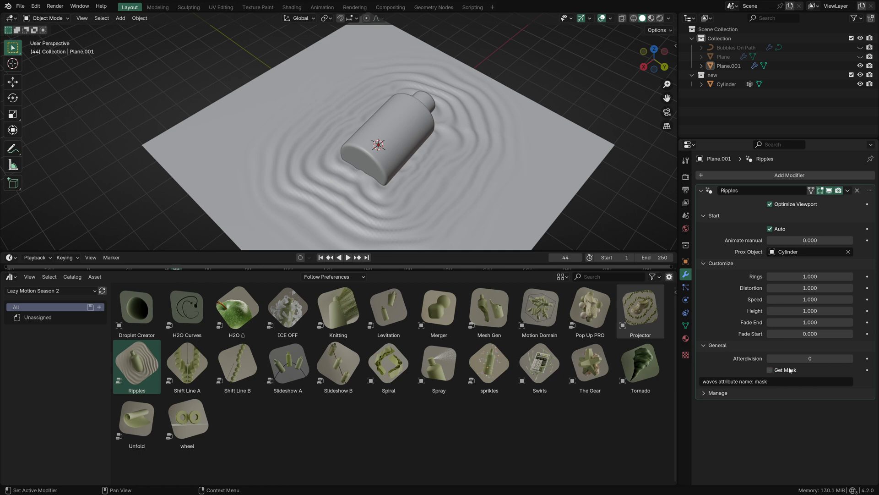
click(733, 381)
click(728, 381)
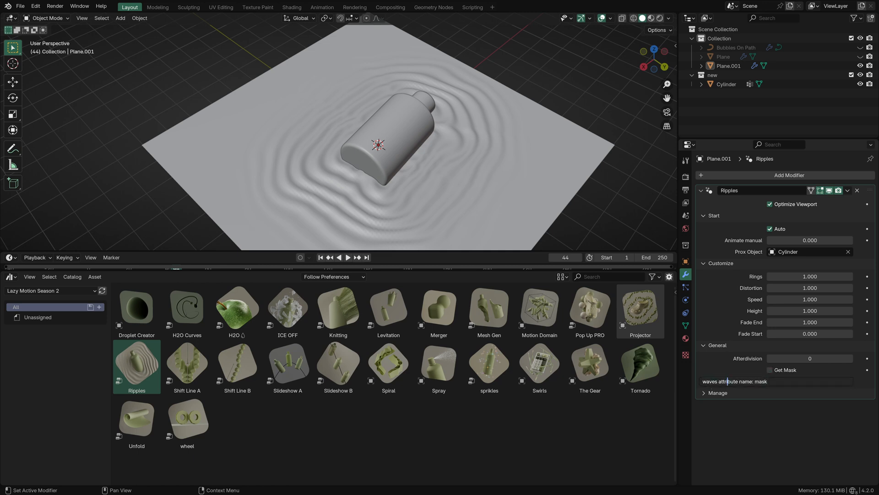
drag(755, 381, 769, 381)
click(770, 450)
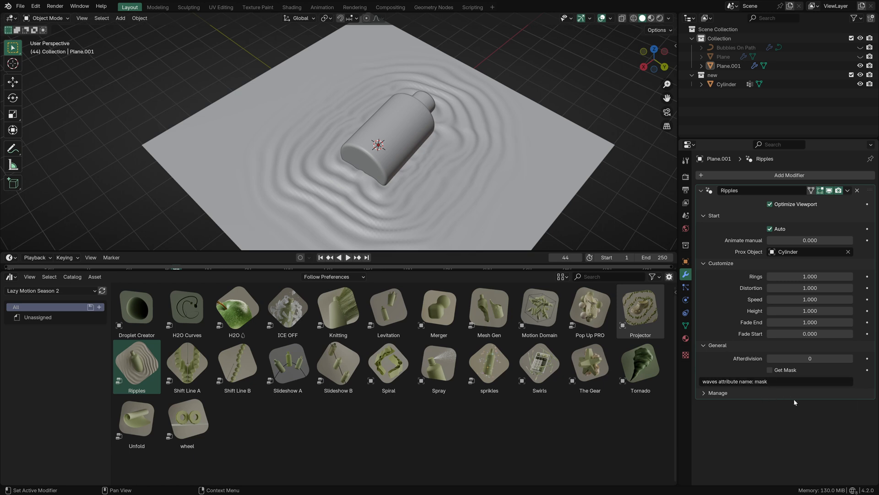
Delete the rippled plane and select the bottle.
click(491, 151)
key(x)
click(424, 149)
click(403, 131)
middle_drag(402, 131, 230, 130)
scroll(286, 85, up, 2)
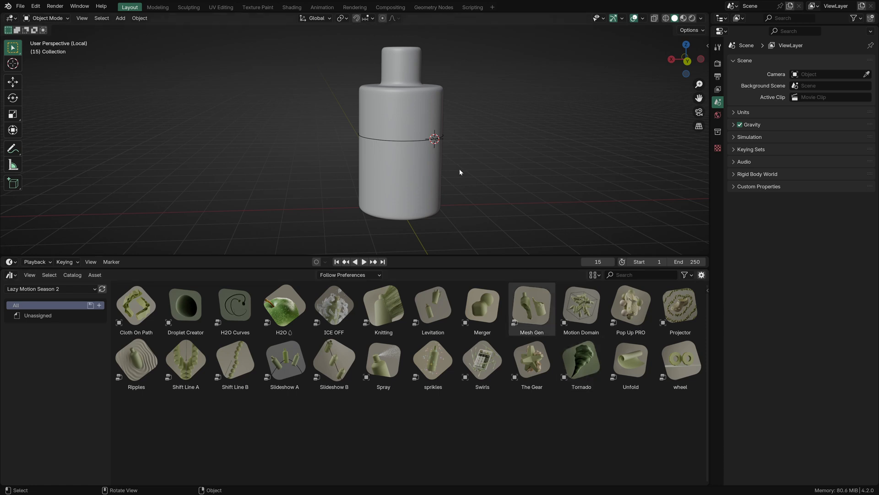
Select both parts of the upright bottle with circle select and delete them.
key(c)
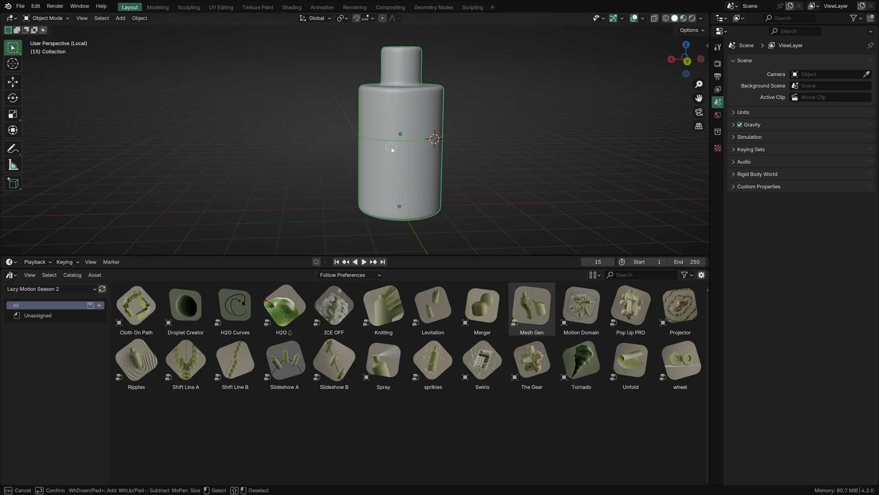
key(Escape)
key(Delete)
Add a torus mesh at the 3D cursor and rotate it 90° about the global X axis.
key(shift+a)
mouse_move(339, 137)
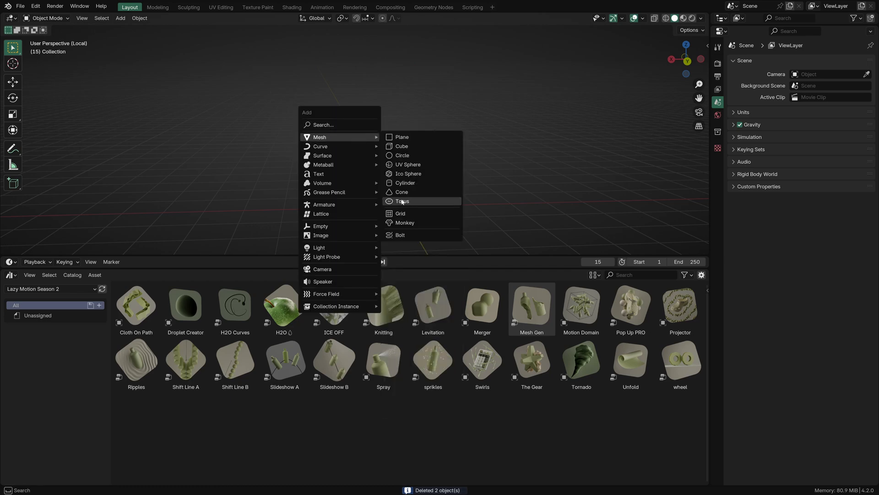
click(402, 201)
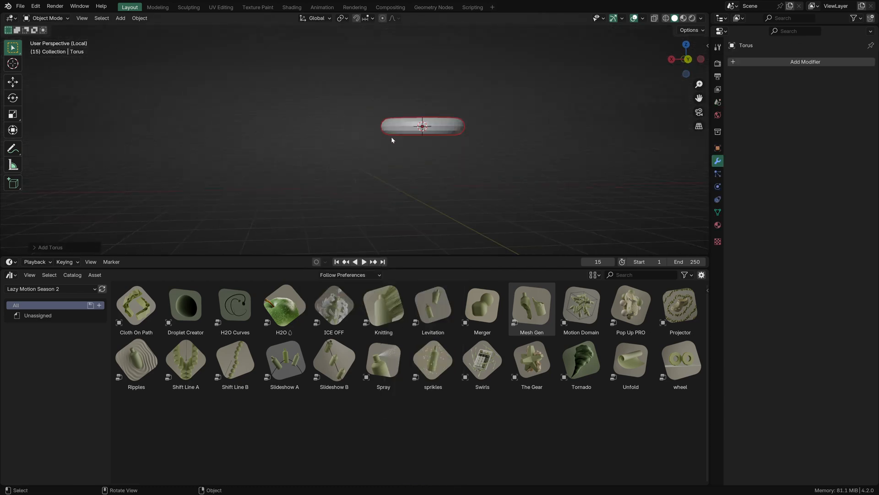
key(r)
key(x)
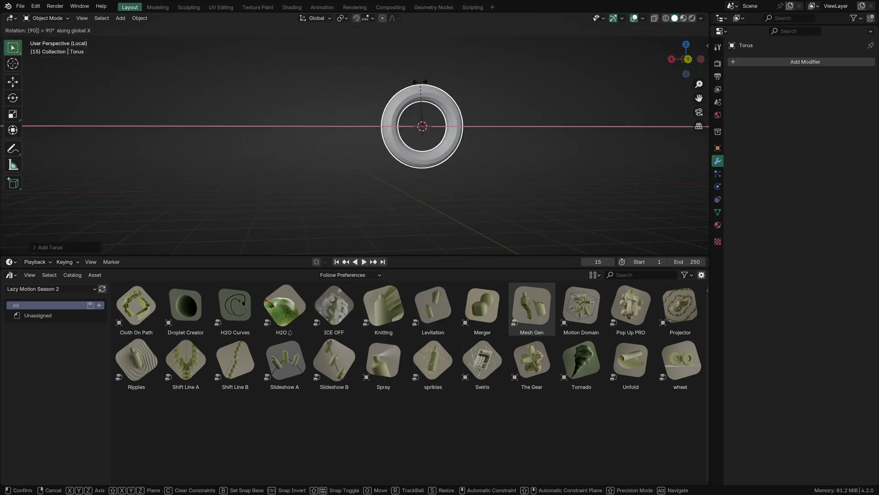
Rotate the torus 90° about the global X axis, apply its transform, and clear its location.
click(416, 82)
key(ctrl+a)
click(356, 95)
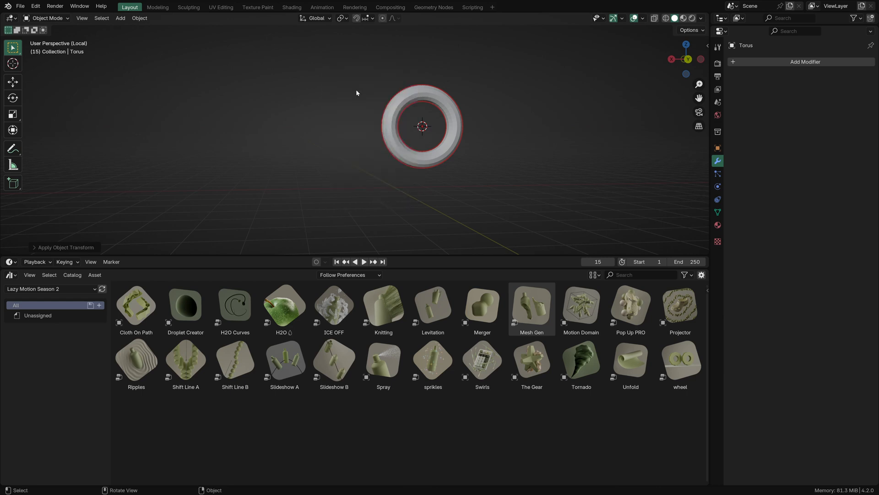
key(alt+g)
Apply the wheel asset from the Lazy Motion Season 2 library to the torus.
click(682, 363)
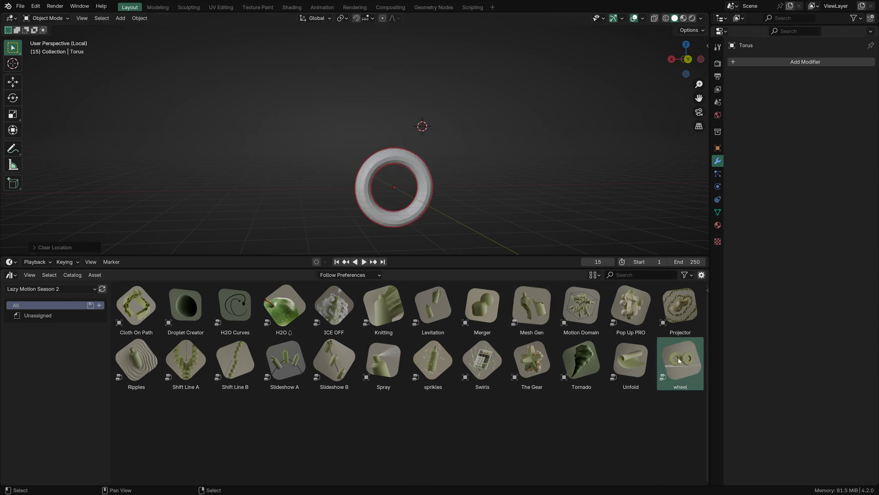
drag(679, 361, 399, 153)
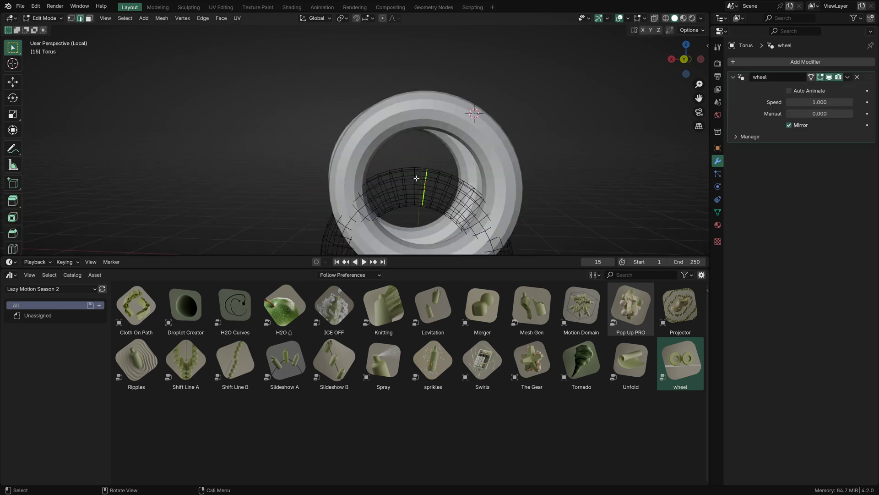
Dissolve several edge loops on the torus mesh in Edit Mode to make its outline uneven, and return to Object Mode.
key(ctrl+x)
alt+click(415, 181)
key(ctrl+x)
shift+middle_drag(414, 183, 402, 78)
alt+click(488, 167)
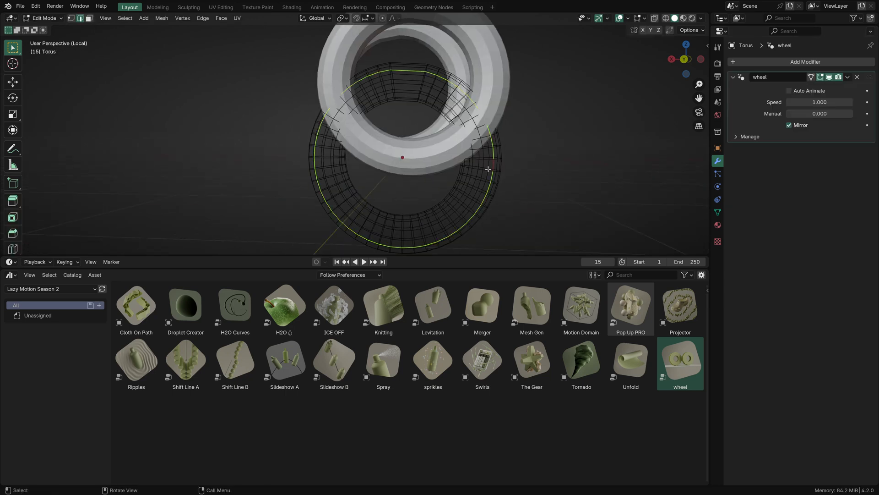
alt+click(488, 170)
key(ctrl+x)
alt+click(486, 182)
key(ctrl+x)
alt+click(465, 192)
key(ctrl+x)
alt+click(328, 192)
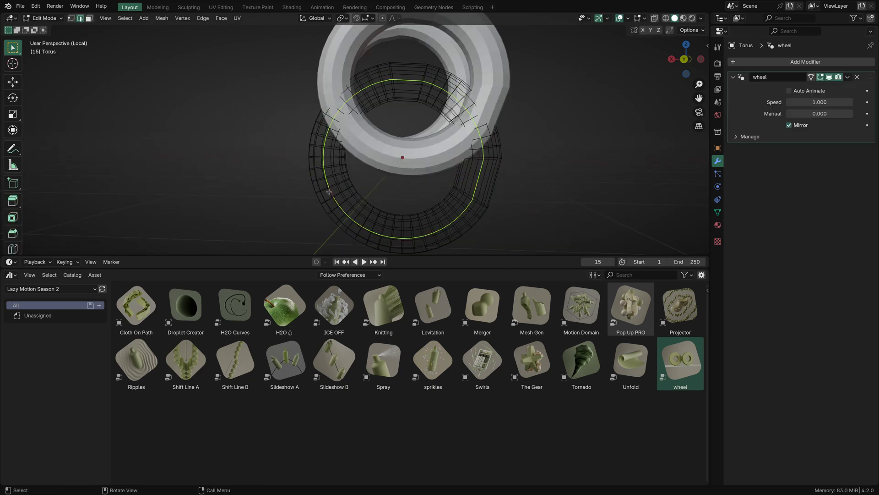
key(ctrl+x)
key(Tab)
Try different Manual values on the wheel modifier with Mirror switched off.
middle_drag(327, 164, 377, 115)
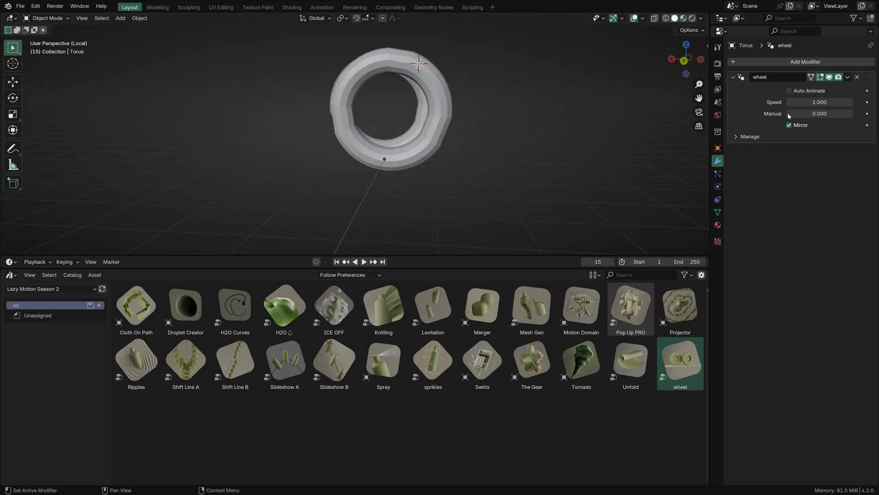
drag(799, 113, 873, 113)
key(Escape)
click(789, 125)
drag(819, 114, 774, 114)
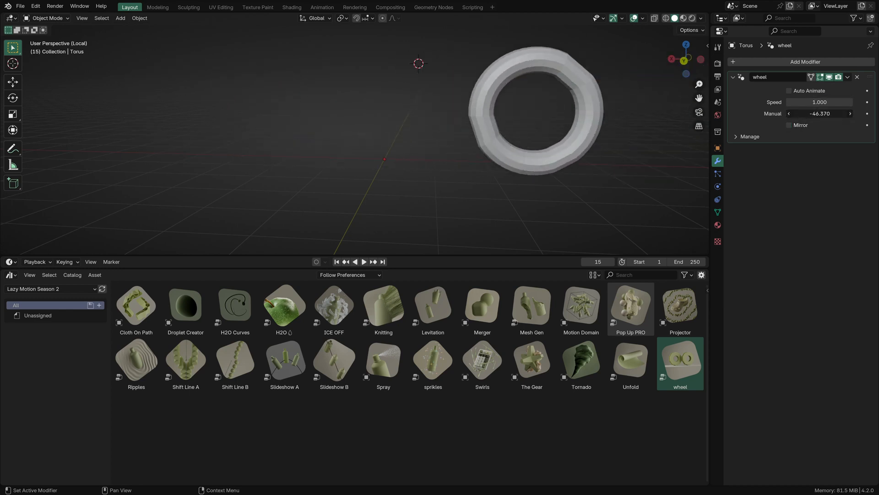
drag(774, 114, 817, 113)
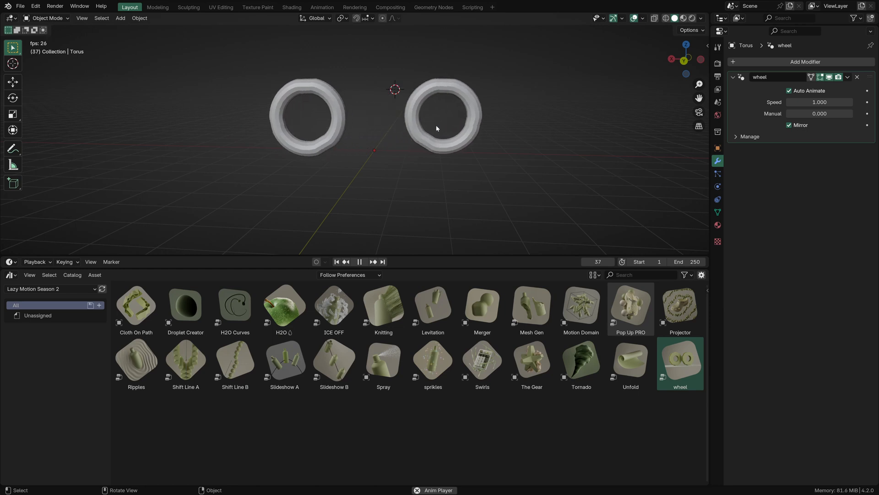
Play the torus's wheel animation repeatedly with Auto Animate and Mirror enabled to examine the rolling motion.
key(Escape)
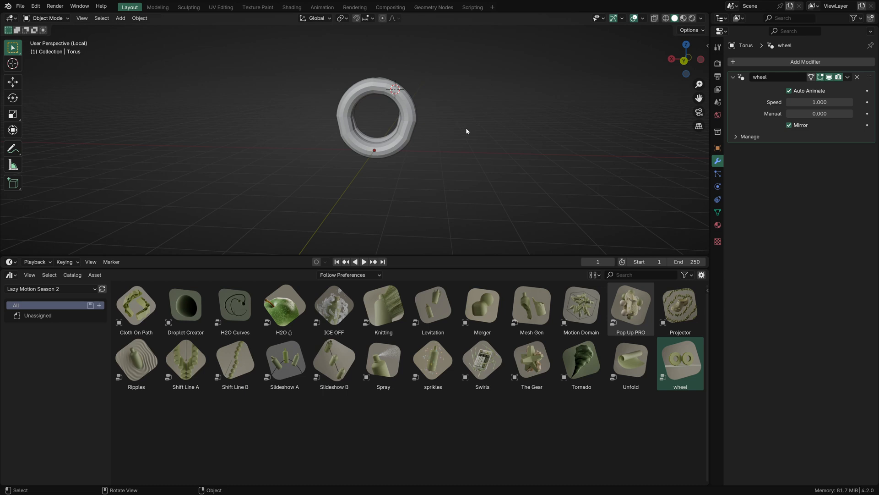
scroll(466, 128, up, 3)
scroll(451, 129, down, 2)
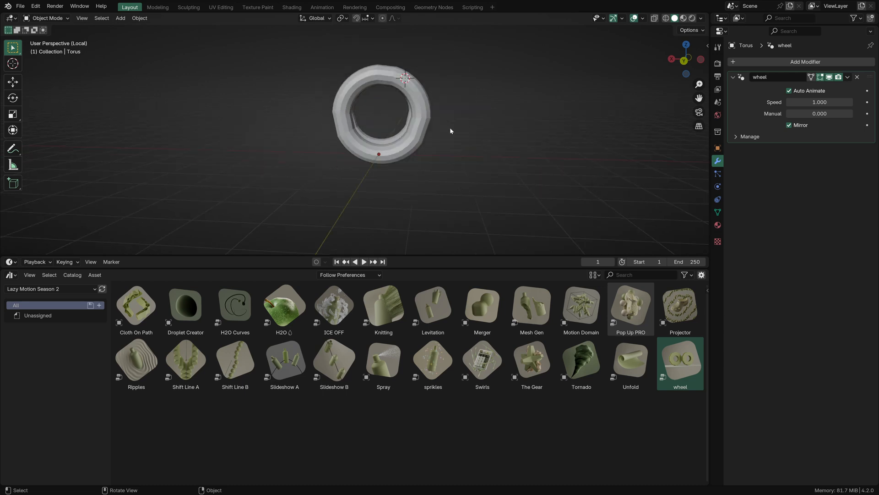
key(space)
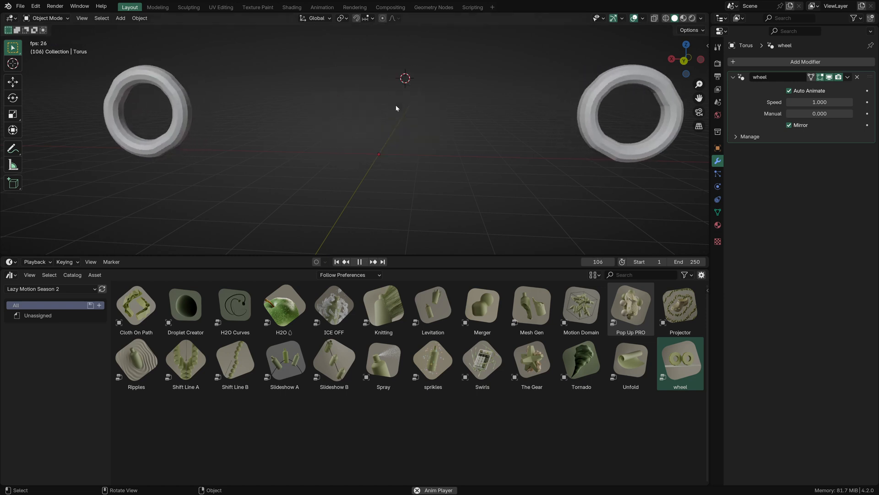
key(Escape)
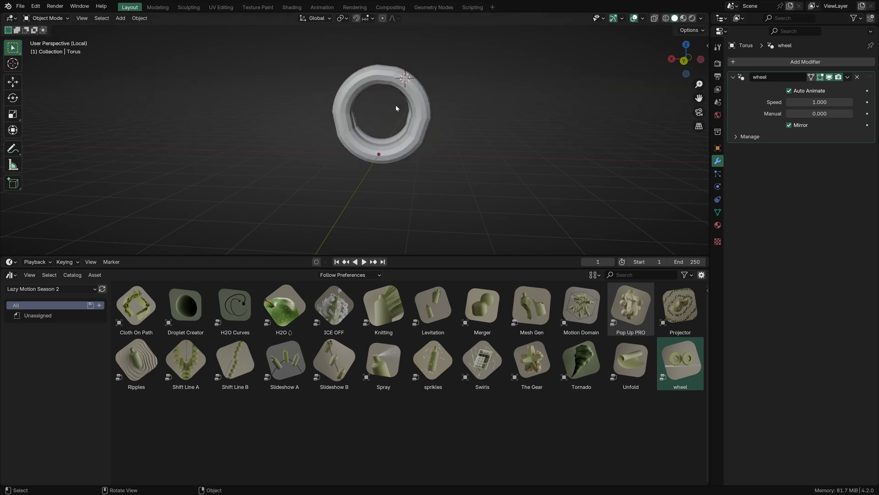
key(space)
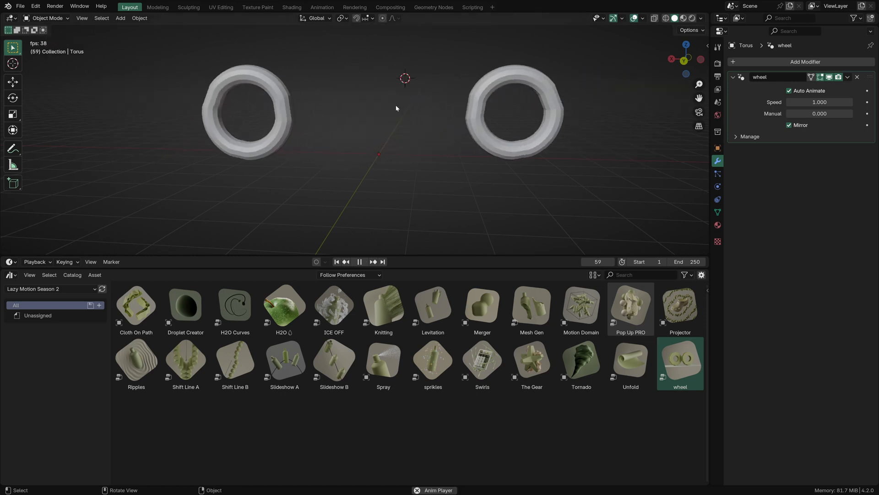
key(space)
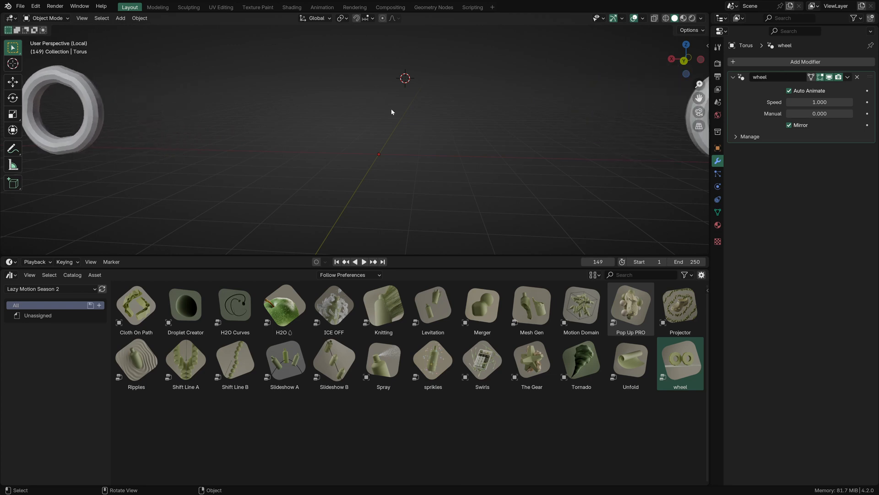
key(space)
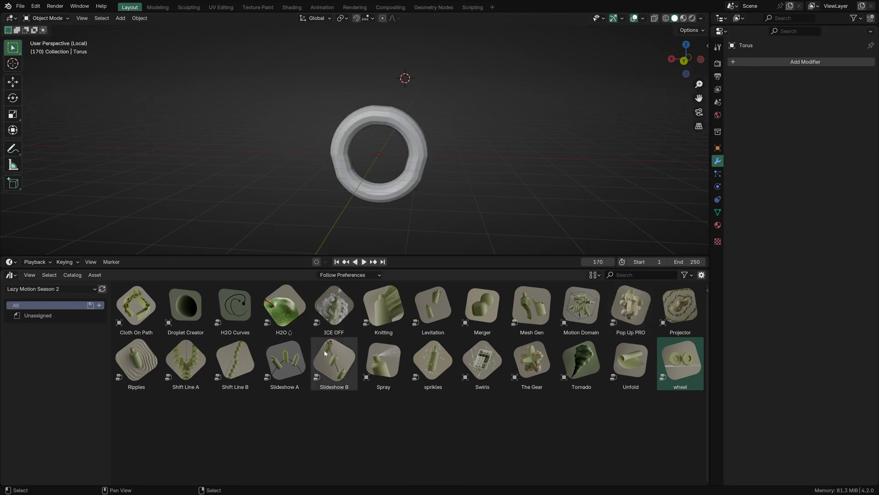
Switch the asset browser to the Lazy Motion Season 2 library.
key(ctrl+space)
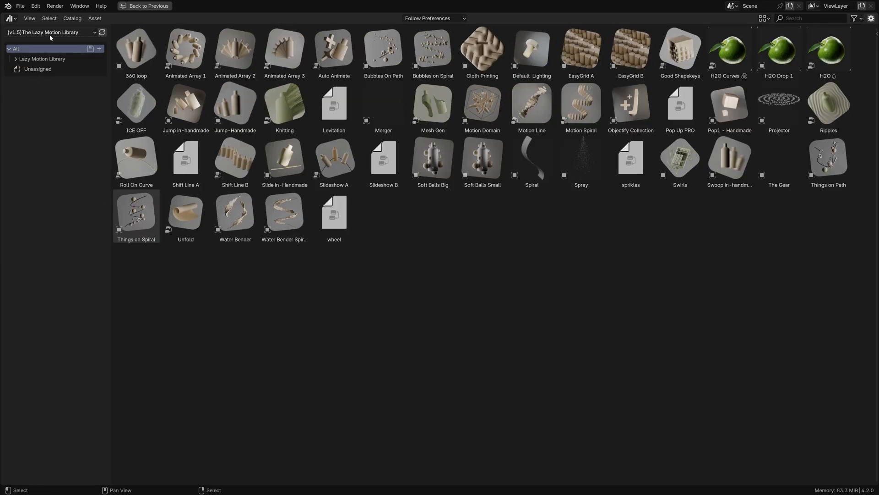
click(50, 33)
click(49, 147)
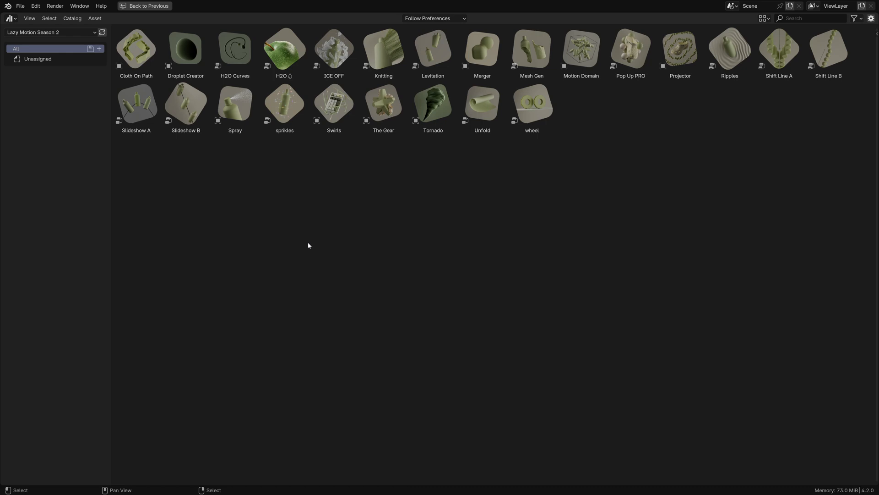
key(ctrl+space)
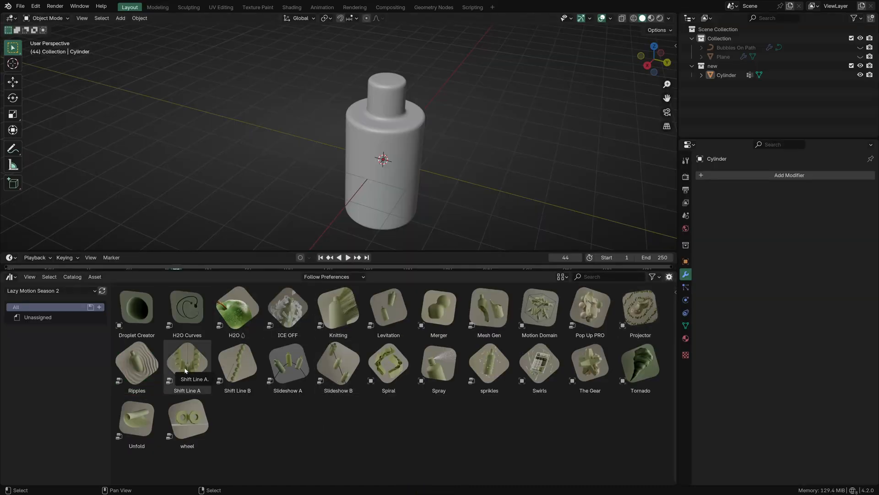
Apply the Shift Line A asset to the bottle and inspect the resulting rows around the controller line.
scroll(495, 183, down, 5)
middle_drag(486, 185, 485, 190)
scroll(449, 148, up, 2)
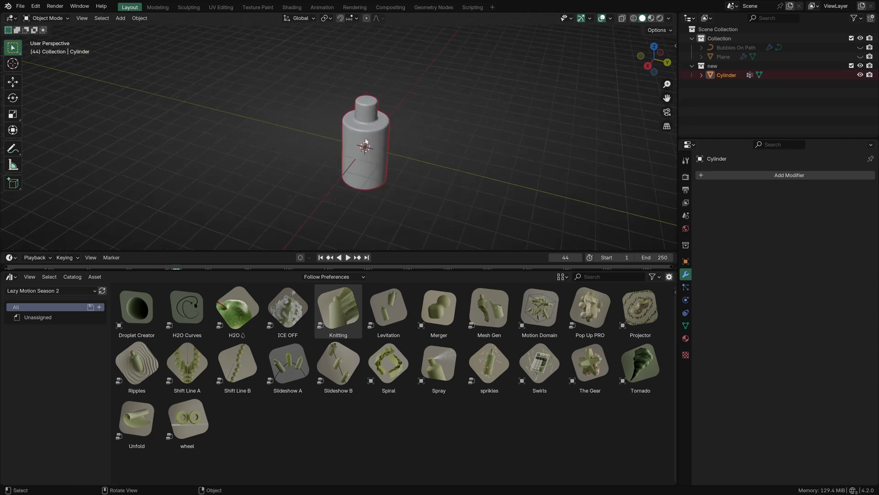
drag(187, 367, 358, 127)
click(79, 68)
scroll(115, 80, down, 2)
middle_drag(148, 94, 402, 87)
key(ctrl+space)
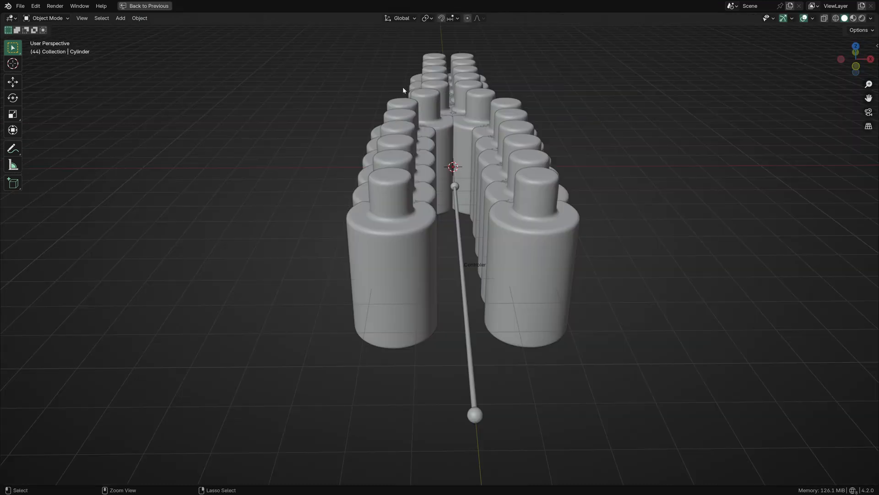
key(ctrl+space)
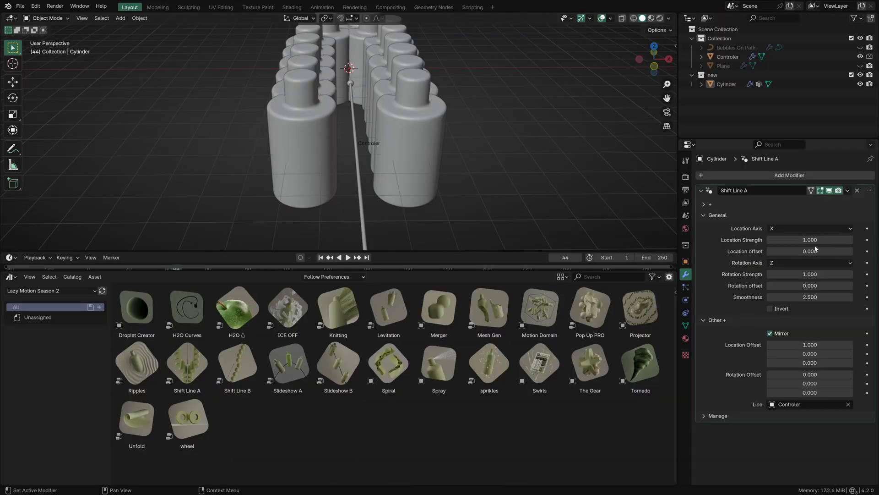
scroll(435, 138, down, 3)
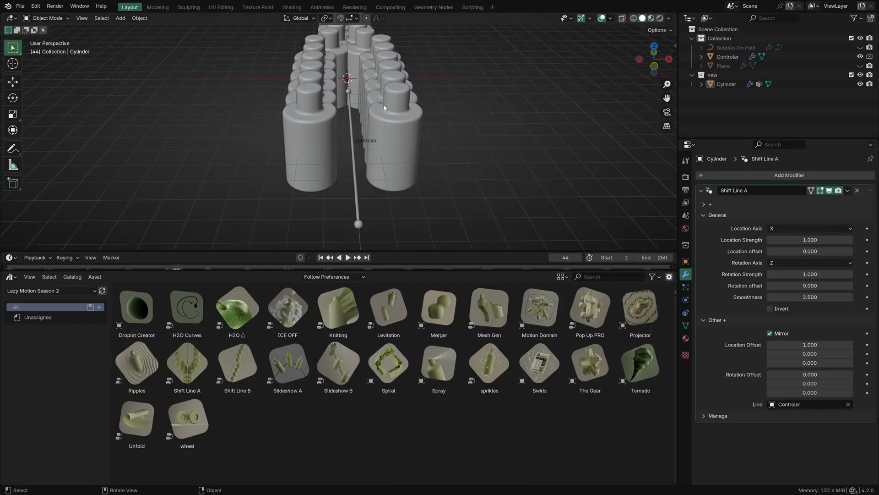
middle_drag(436, 138, 400, 122)
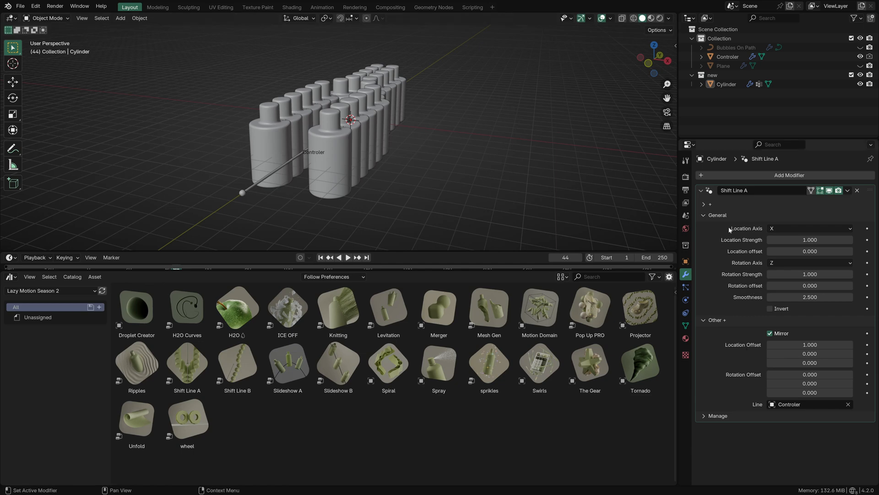
Look at the Use Collection and Treat as 1 Object options of the Shift Line A modifier.
click(721, 206)
click(713, 205)
click(713, 206)
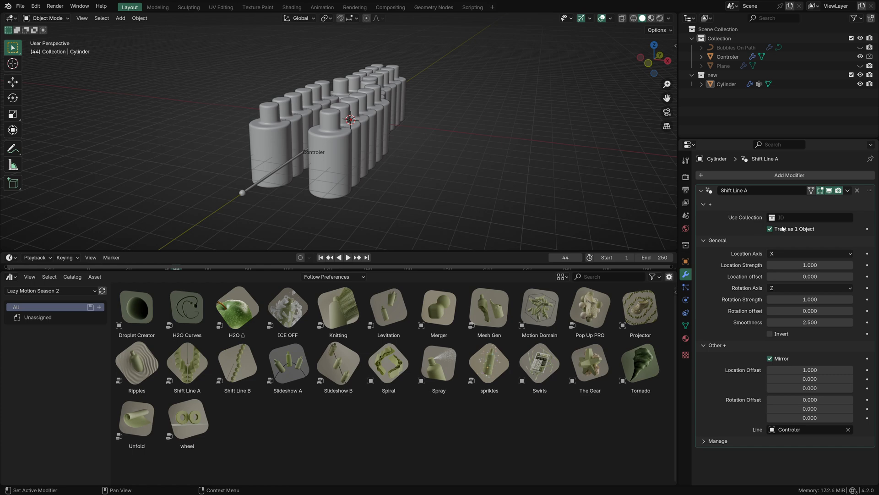
click(717, 203)
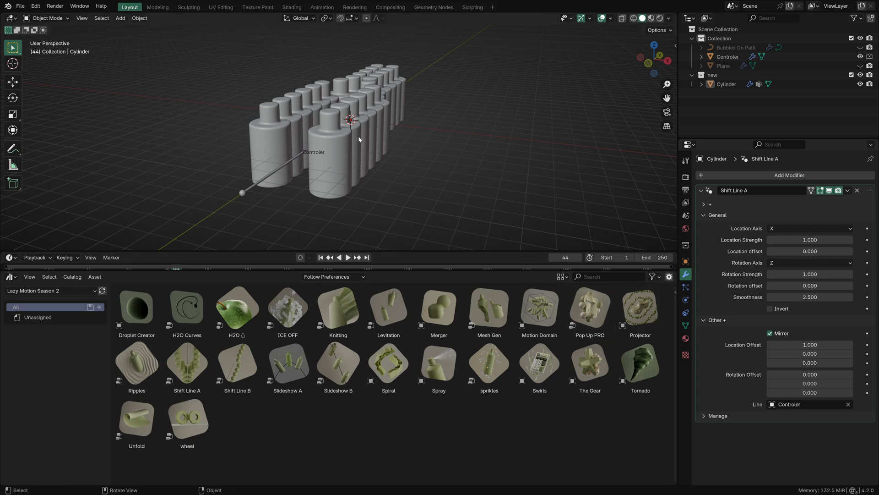
Scale the bottle's mesh down to about 0.53 in Edit Mode and return to Object Mode.
middle_drag(359, 139, 320, 122)
key(Tab)
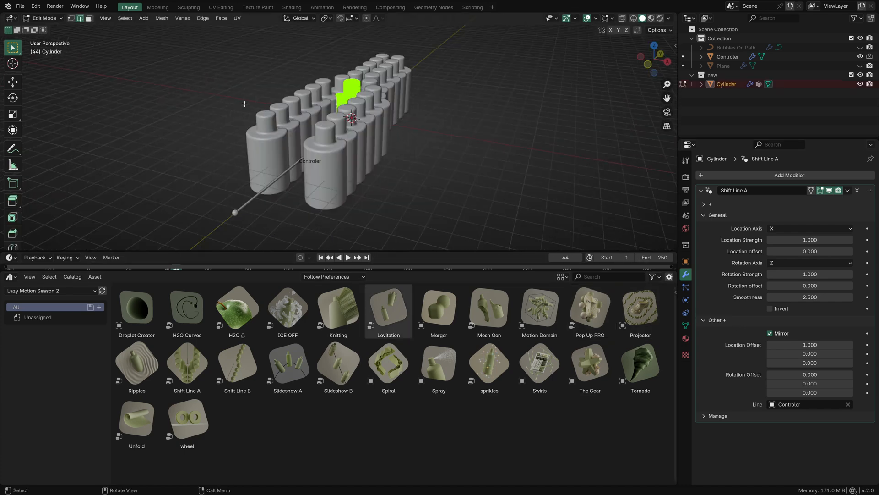
scroll(233, 88, up, 2)
key(s)
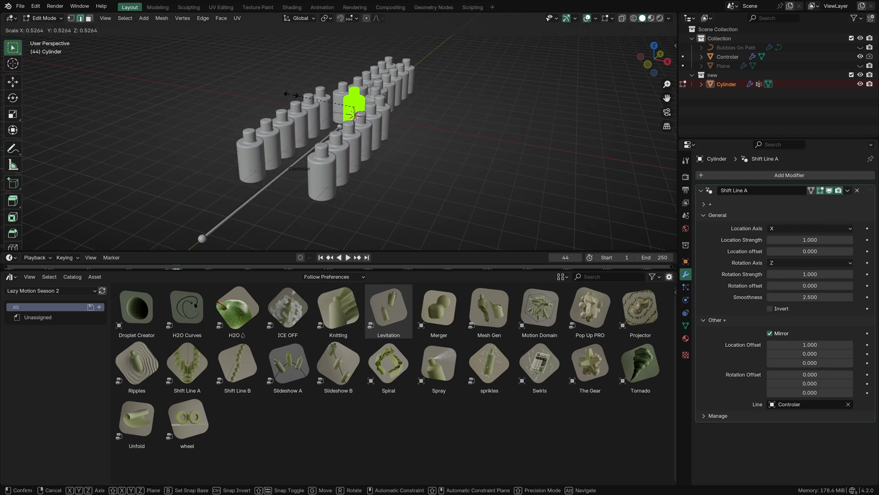
click(354, 113)
key(Tab)
Try Z as the Location Axis of Shift Line A, compare it with X, and return it to X.
middle_drag(354, 113, 353, 112)
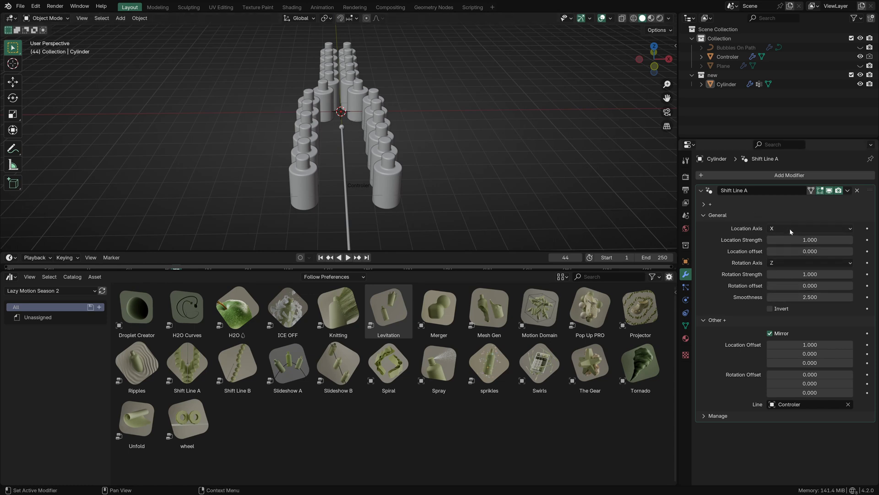
ctrl+scroll(789, 228, down, 2)
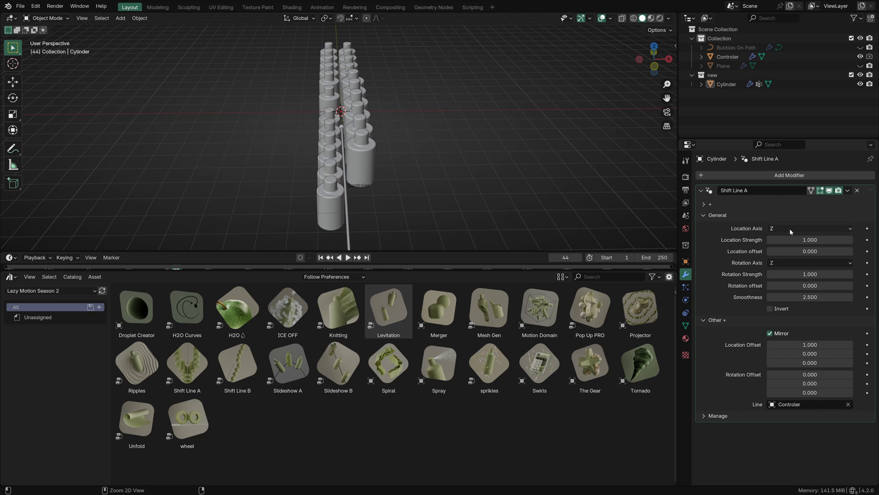
ctrl+scroll(790, 228, up, 2)
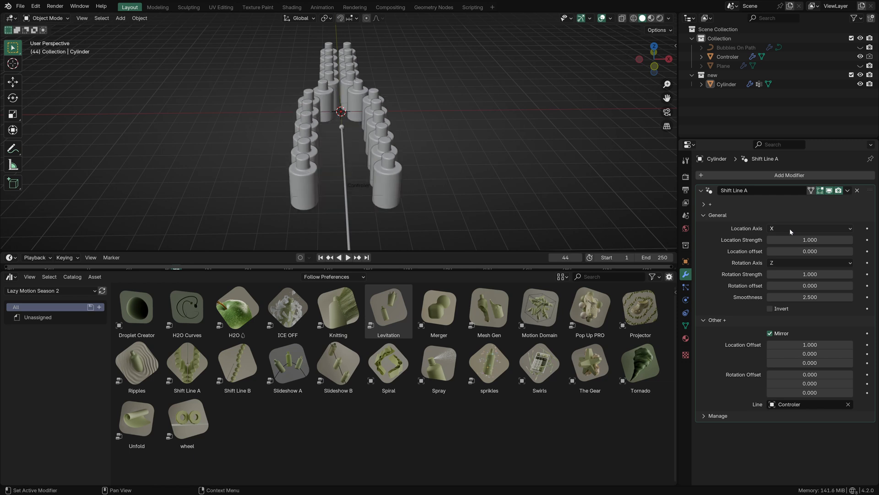
ctrl+scroll(790, 228, down, 2)
middle_drag(596, 197, 514, 151)
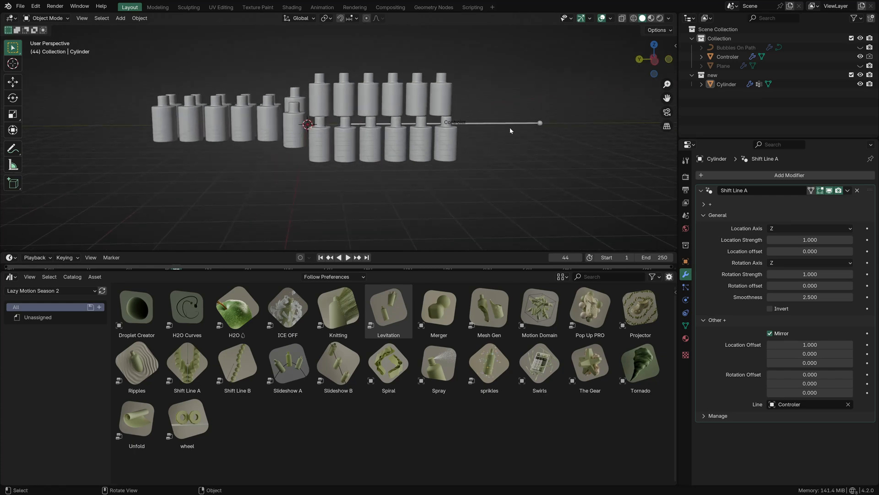
ctrl+scroll(793, 231, up, 2)
ctrl+scroll(794, 230, down, 2)
ctrl+scroll(794, 230, up, 2)
Move the Controler line along the global Y axis to test how it shifts the bottle rows apart.
middle_drag(612, 136, 588, 154)
click(521, 140)
middle_drag(522, 141, 626, 316)
key(ctrl+space)
scroll(625, 318, up, 3)
scroll(617, 304, down, 2)
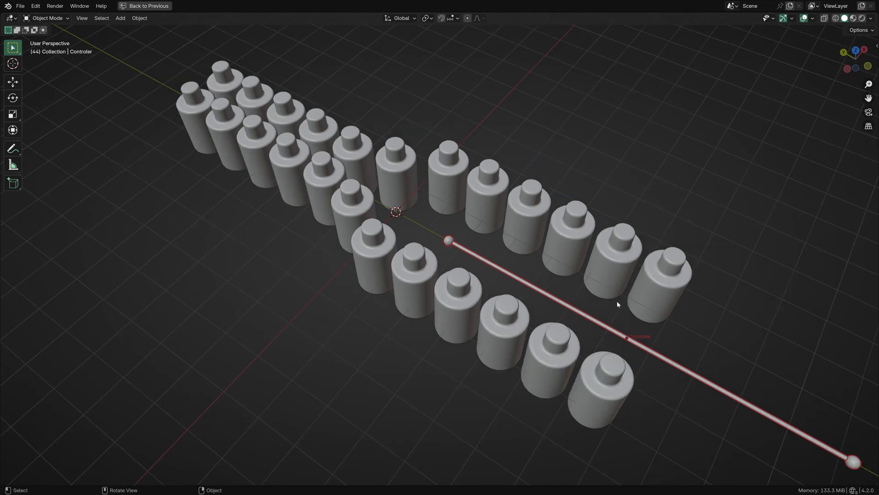
key(g)
key(y)
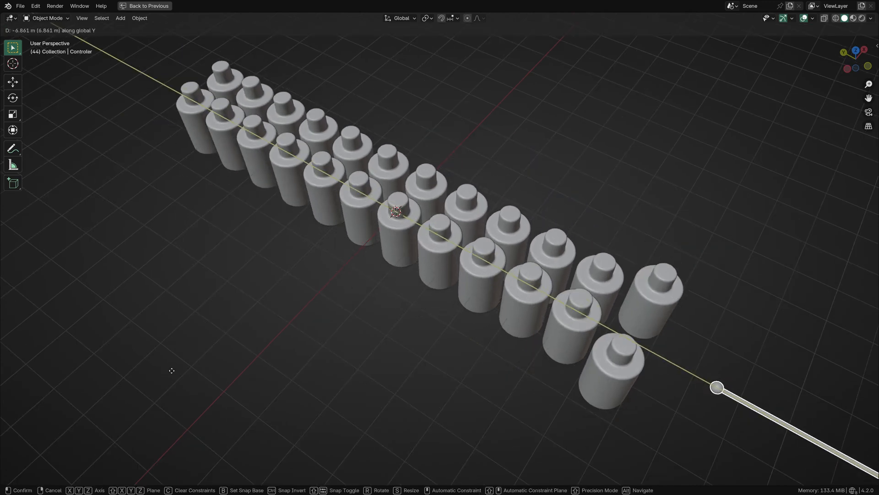
click(641, 224)
middle_drag(639, 224, 545, 195)
key(ctrl+space)
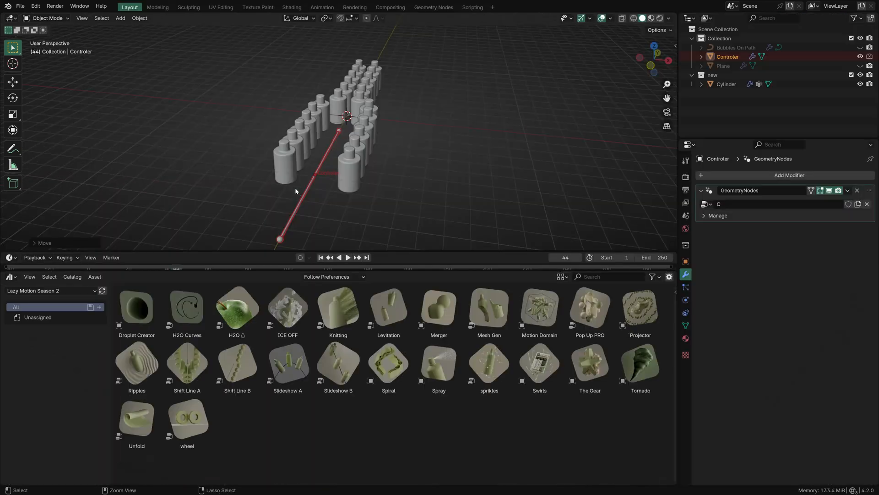
Add a cube mesh at the 3D cursor between the bottle rows.
middle_drag(295, 189, 376, 194)
key(shift+a)
mouse_move(244, 124)
click(288, 132)
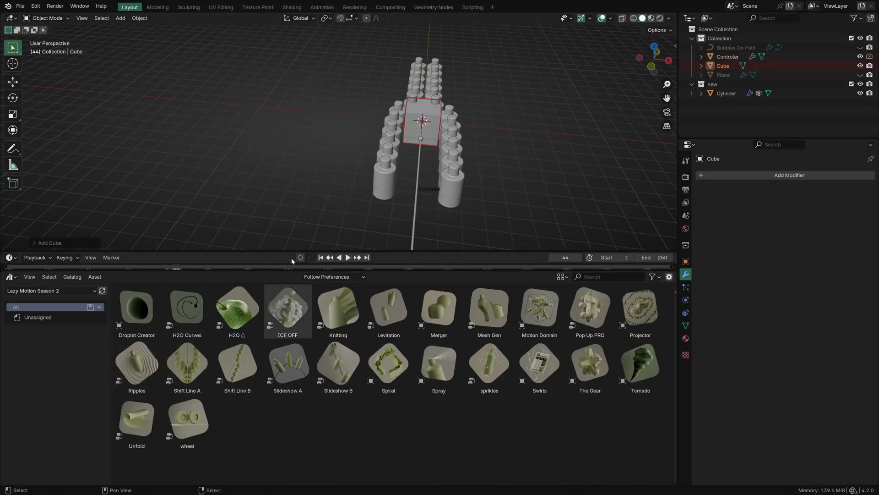
Apply the Shift Line A asset to the new cube and hide the bottle object.
drag(179, 360, 419, 123)
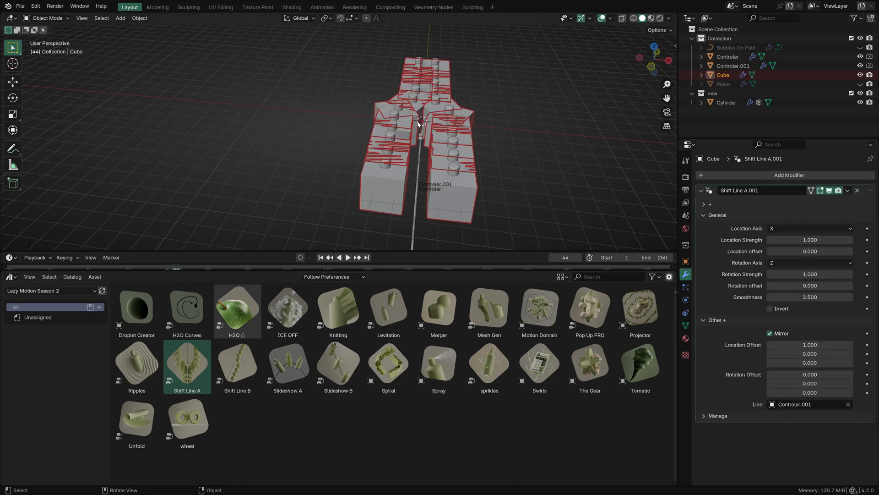
middle_drag(458, 130, 484, 144)
click(457, 138)
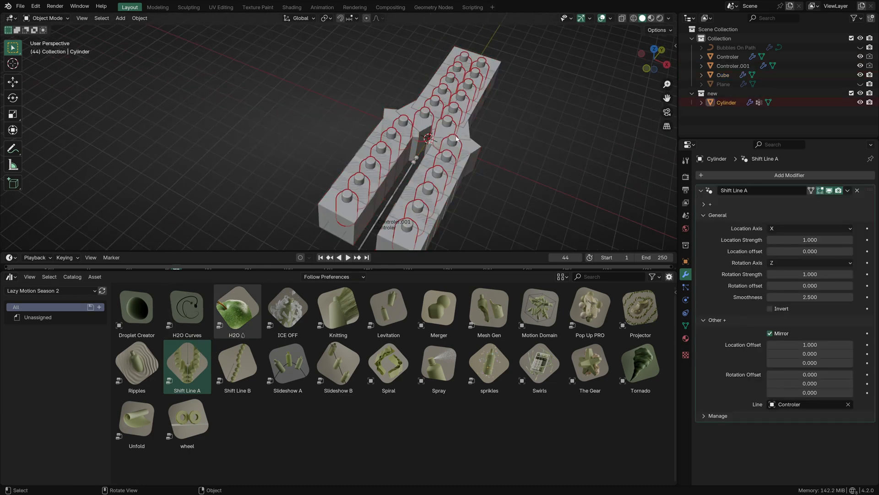
key(h)
Hide the bottles' Controler line and scale the cube's mesh down to about 0.44 in Edit Mode.
click(399, 182)
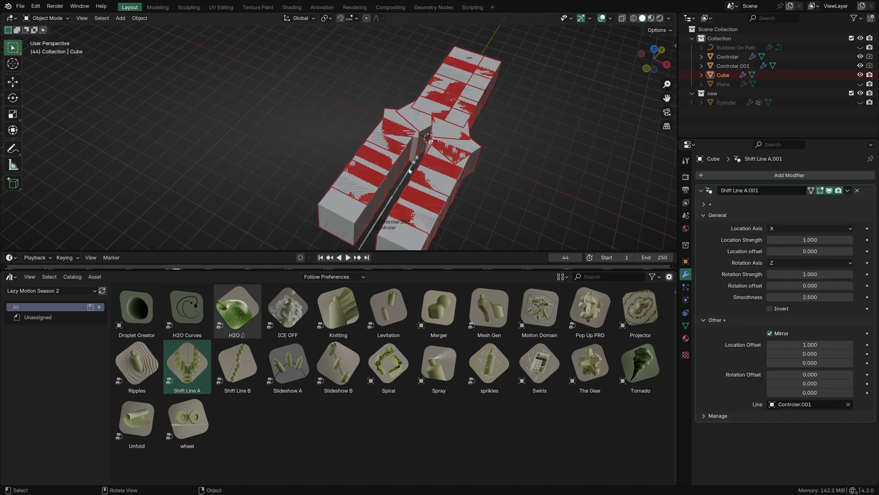
middle_drag(409, 171, 456, 146)
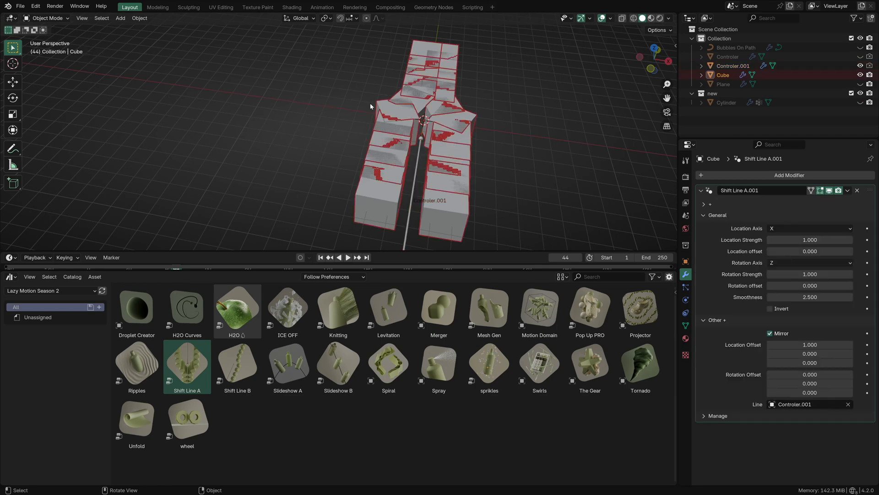
key(Tab)
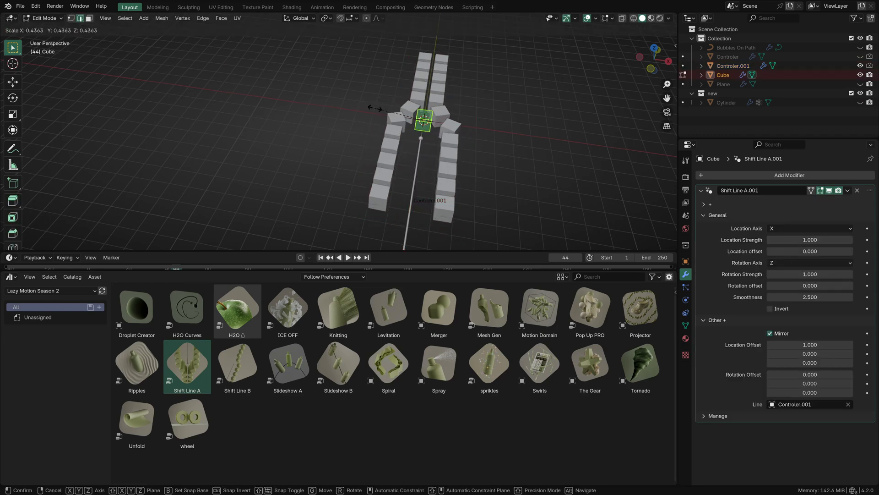
key(Tab)
Select the cube's Controler.001 line and maximize the 3D viewport around the cube rows.
click(419, 157)
middle_drag(418, 157, 314, 131)
key(ctrl+space)
middle_drag(330, 201, 387, 194)
scroll(340, 229, up, 2)
scroll(386, 197, down, 1)
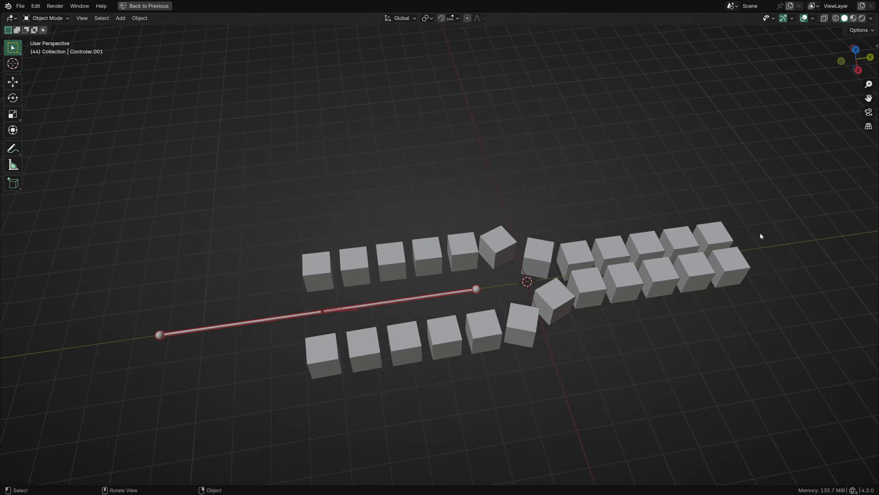
Move the Controler.001 line along the global Y axis to test how it spreads the cube rows.
middle_drag(747, 236, 733, 206)
scroll(611, 215, up, 2)
shift+middle_drag(687, 155, 476, 257)
scroll(606, 209, up, 2)
scroll(596, 193, up, 2)
scroll(598, 192, up, 2)
scroll(527, 275, down, 5)
key(g)
key(y)
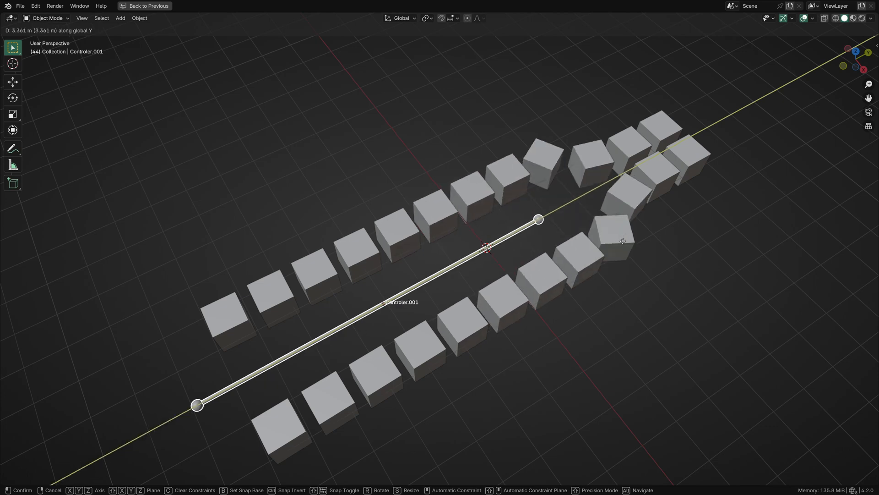
click(508, 254)
Enter and leave Edit Mode on the Controler.001 line, deselect it and restore the full workspace layout.
key(Tab)
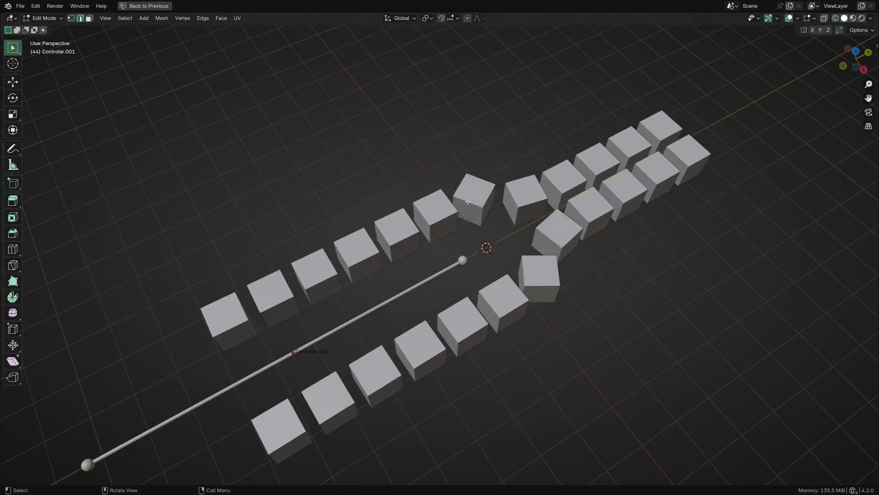
scroll(365, 133, down, 1)
key(Tab)
click(334, 168)
key(ctrl+space)
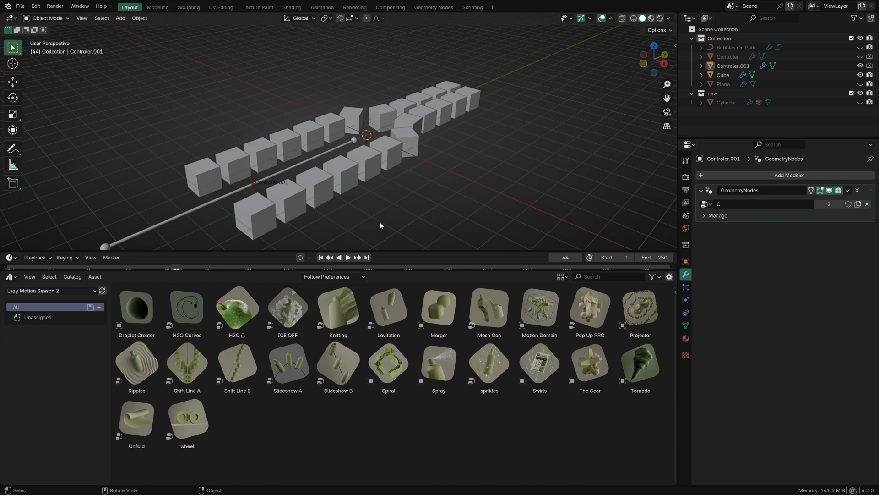
Select the cube and set the Location Axis of its Shift Line A modifier to Z.
middle_drag(380, 226, 367, 179)
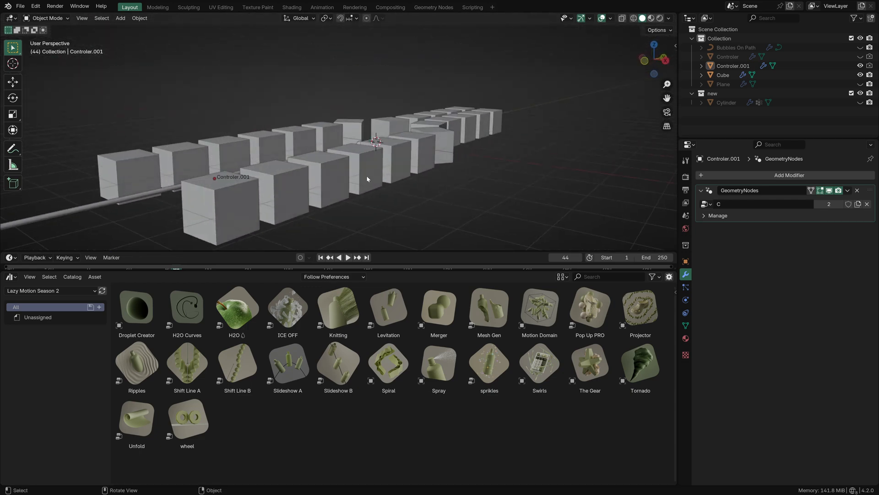
click(367, 178)
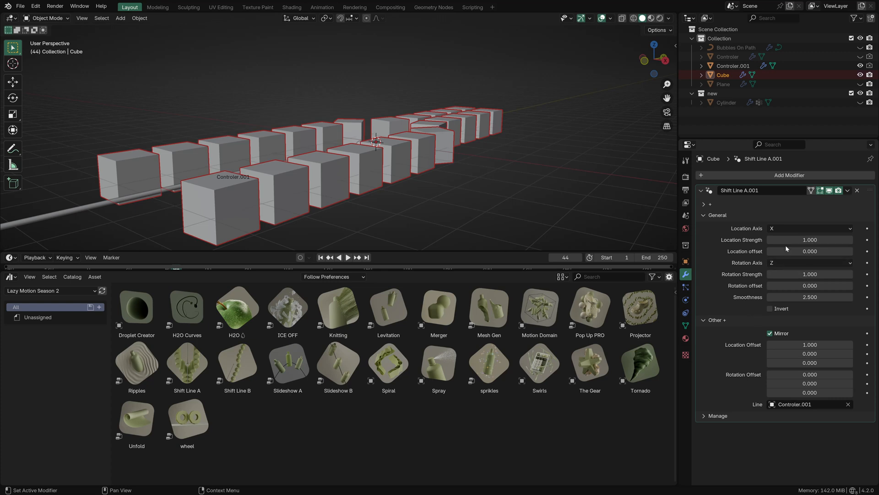
ctrl+scroll(783, 232, down, 2)
Move the Controler.001 line along the global Y axis to test the cubes' vertical shift.
middle_drag(477, 156, 535, 189)
click(529, 186)
click(492, 194)
key(g)
key(y)
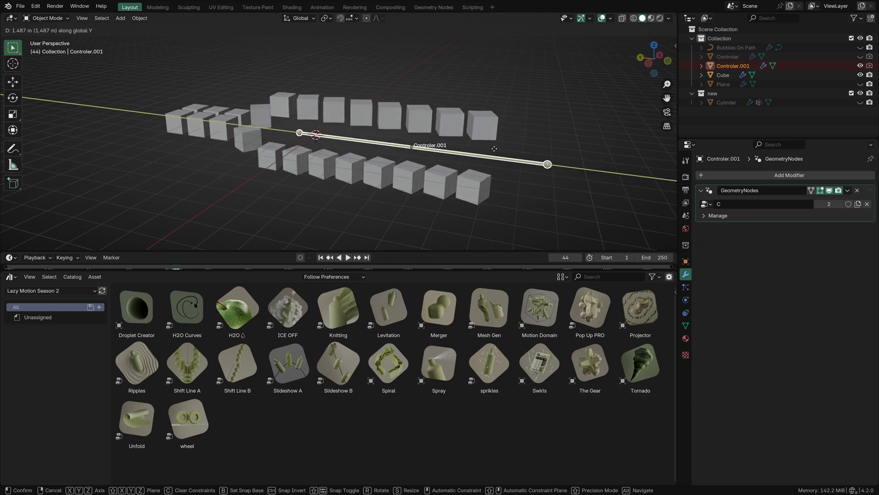
click(585, 138)
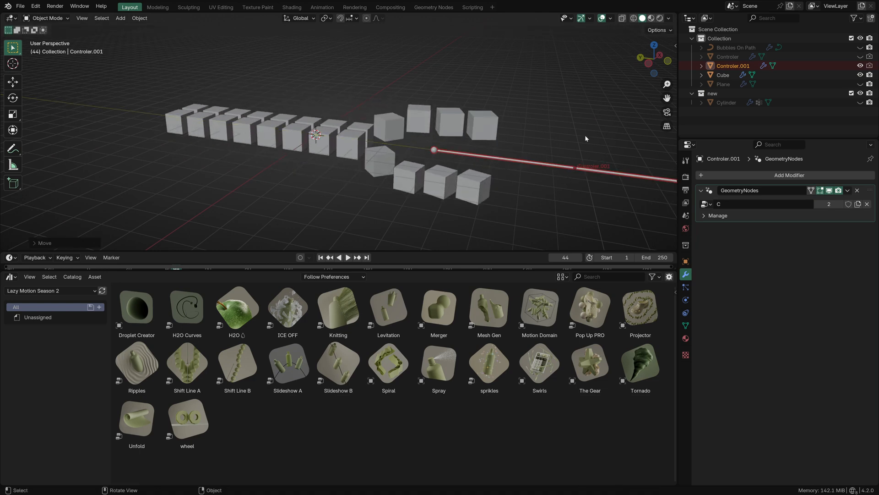
Try lowering the Location Strength of the cube's Shift Line A to about 0.08 and cancel the change.
click(485, 129)
middle_drag(480, 79, 370, 95)
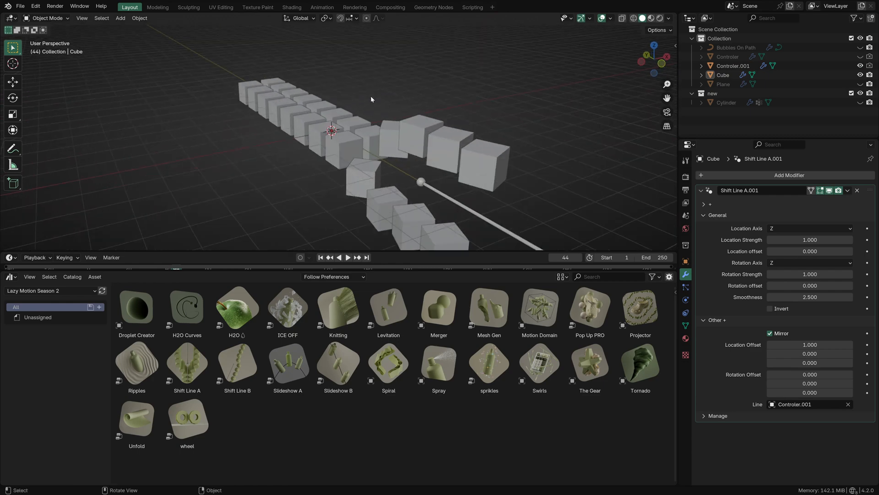
middle_drag(504, 92, 486, 103)
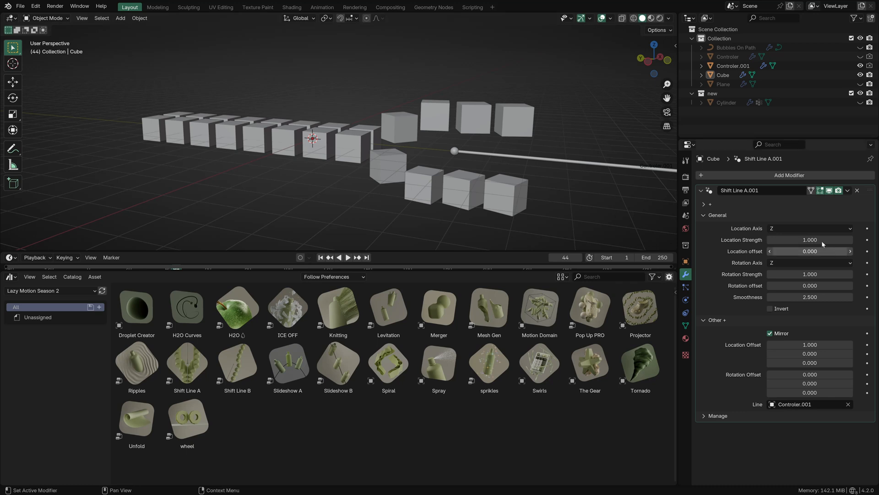
drag(809, 241, 767, 241)
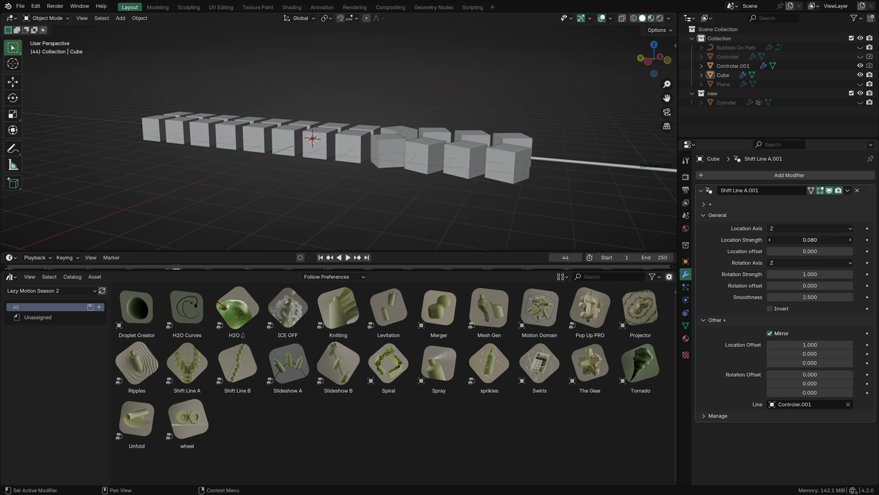
right_click(802, 240)
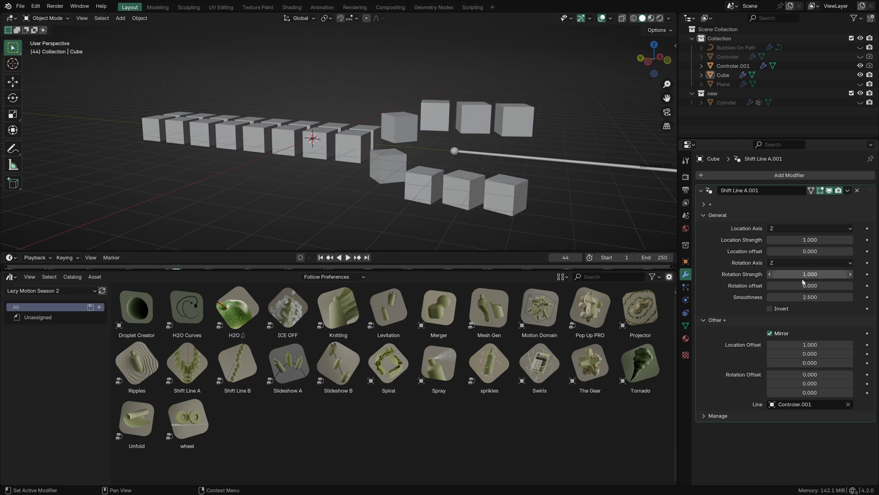
Try changing the Rotation Strength and Rotation offset of the cube's Shift Line A and cancel the changes.
drag(802, 274, 799, 274)
drag(799, 286, 852, 286)
right_click(800, 285)
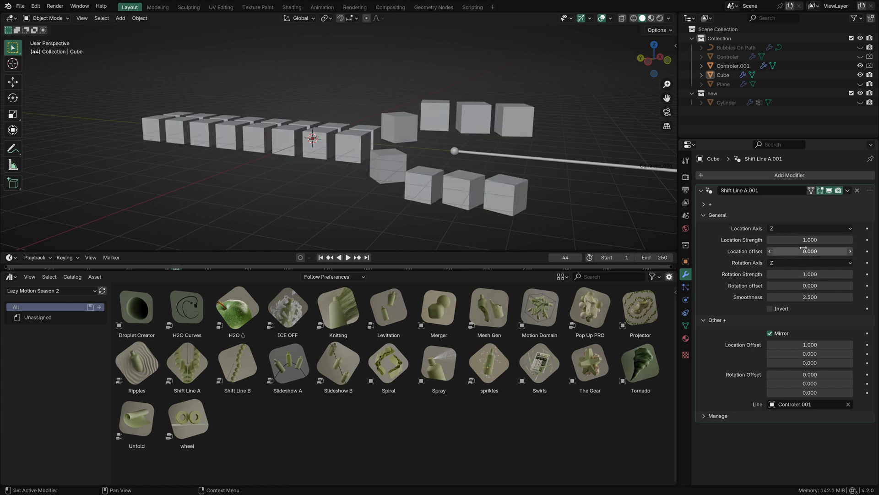
Set the Rotation Axis of Shift Line A to Y and pin the cube's modifier properties.
ctrl+scroll(784, 266, up, 1)
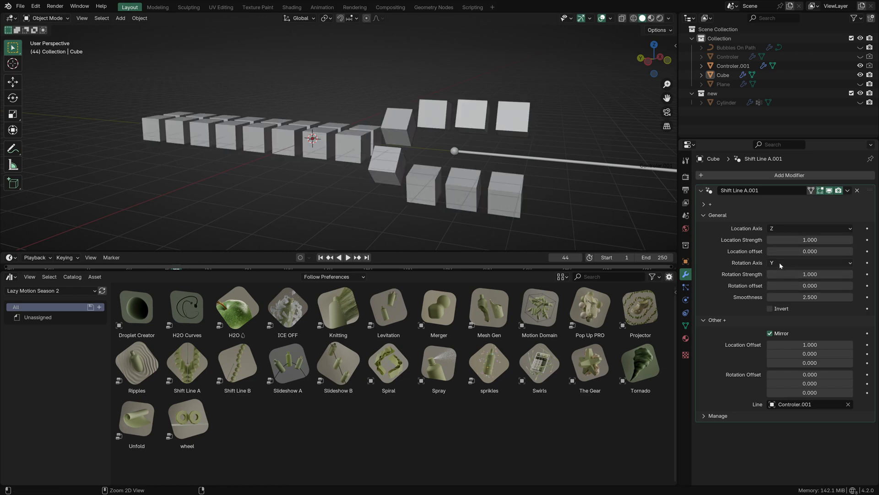
middle_drag(514, 167, 512, 190)
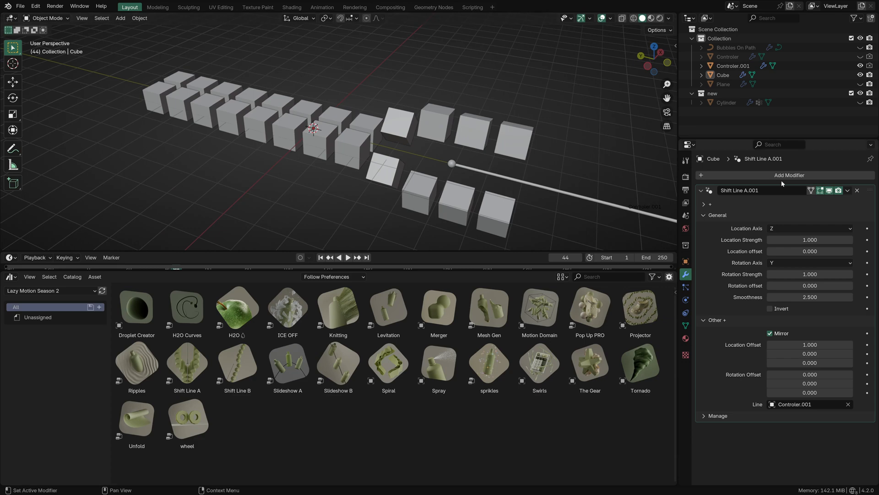
click(869, 160)
Move the Controler.001 line along the global Y axis to test the cubes' rotation around Y.
click(510, 179)
key(g)
key(y)
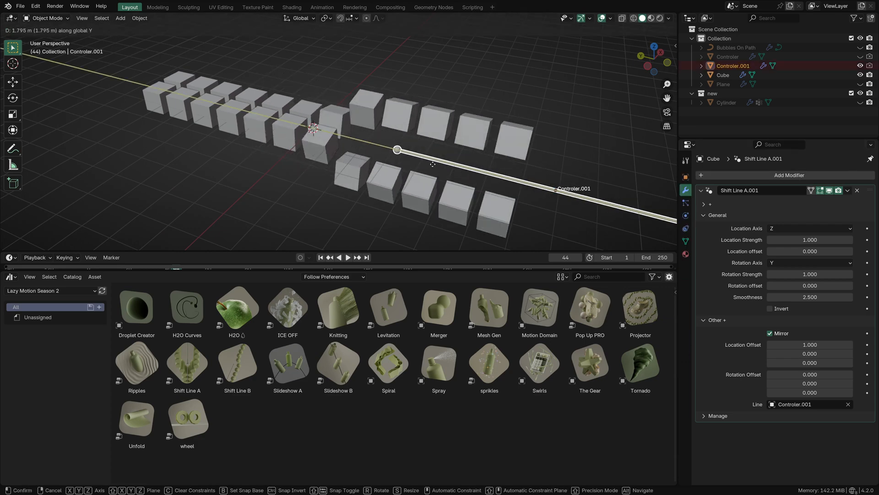
click(447, 172)
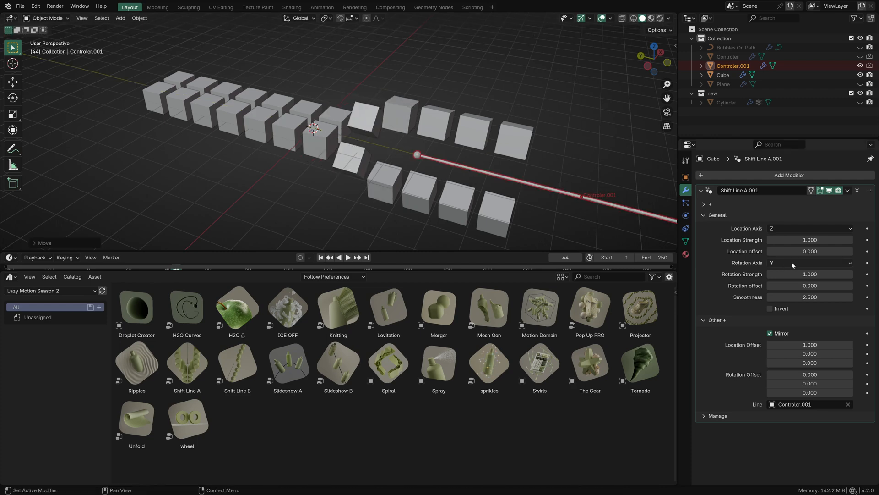
Set the Rotation Axis to X and move the Controler.001 line along global Y to test it.
ctrl+scroll(792, 263, up, 1)
key(g)
key(y)
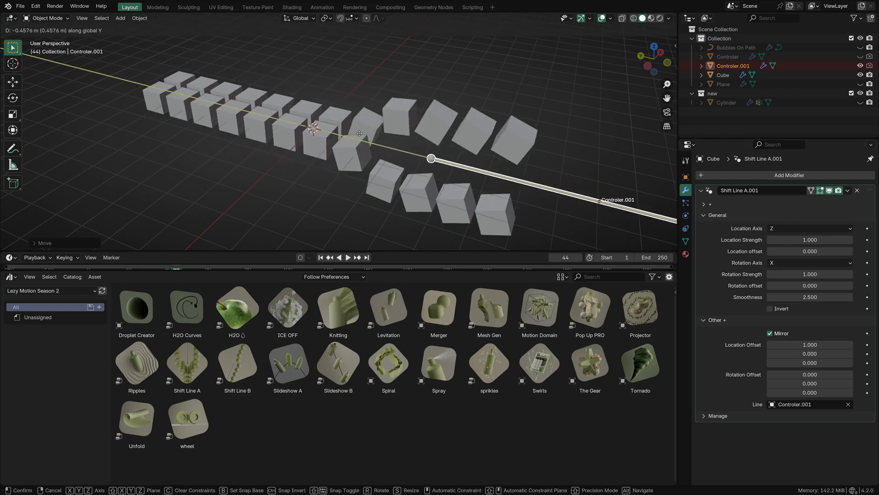
click(327, 112)
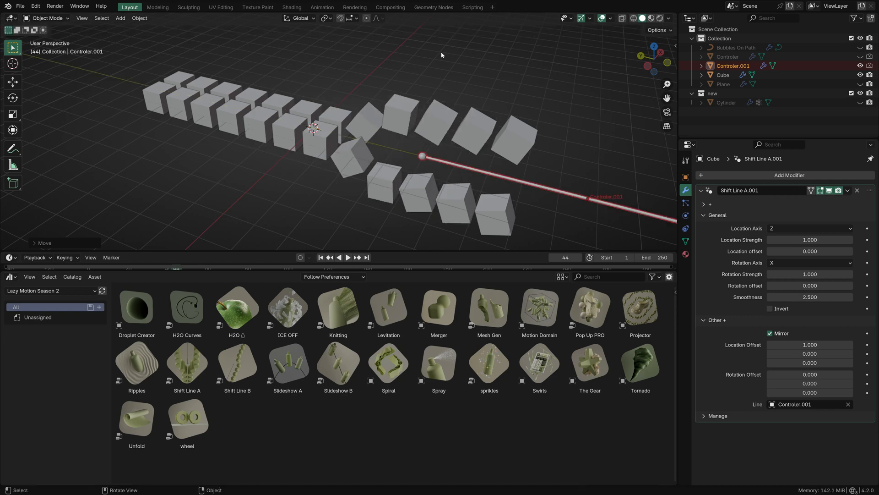
Set the Rotation Axis to Z and move the Controler.001 line along global Y to compare.
click(811, 262)
click(797, 251)
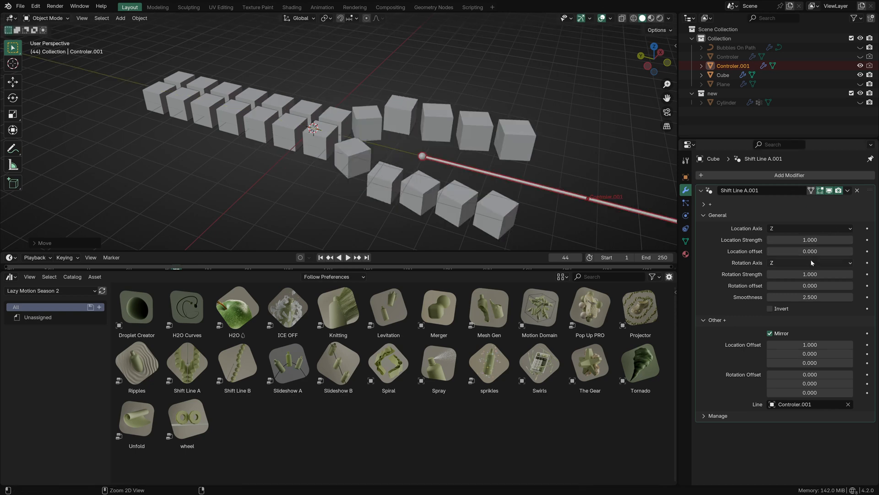
key(g)
key(y)
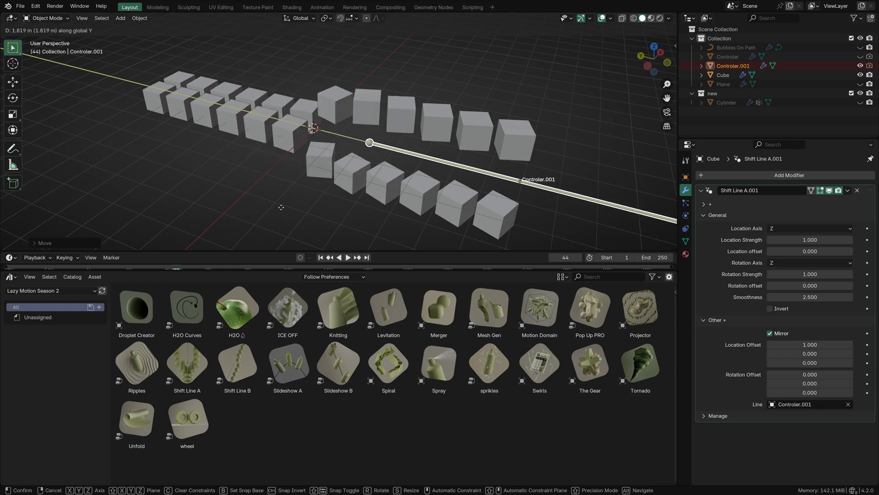
click(327, 212)
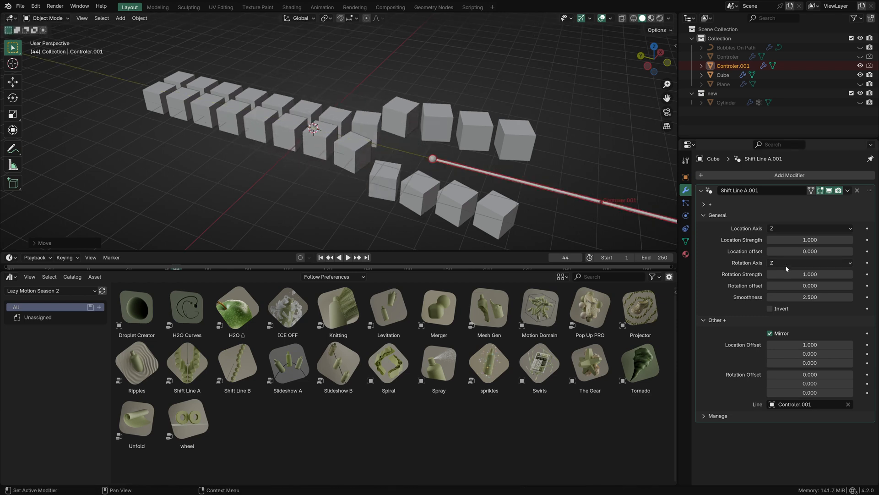
Return the Location Axis of Shift Line A to X and try the Invert option on and off.
ctrl+scroll(786, 266, up, 3)
ctrl+scroll(779, 229, up, 2)
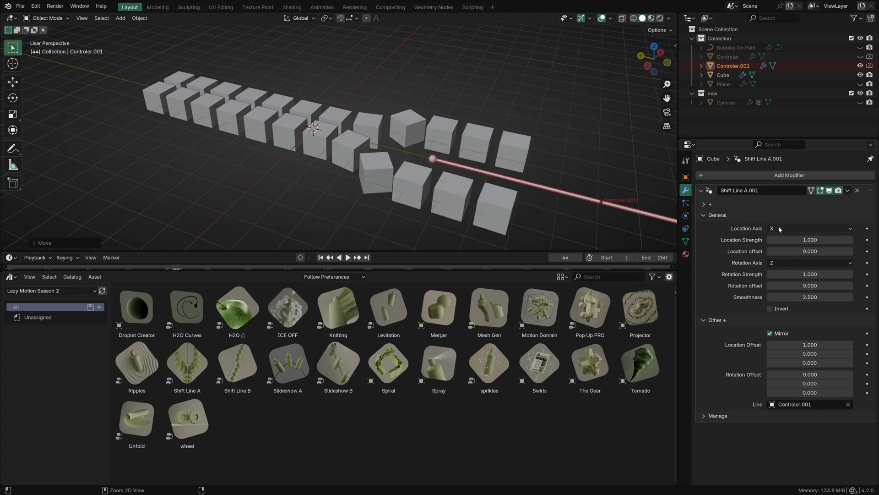
click(780, 310)
middle_drag(545, 160, 564, 213)
click(788, 306)
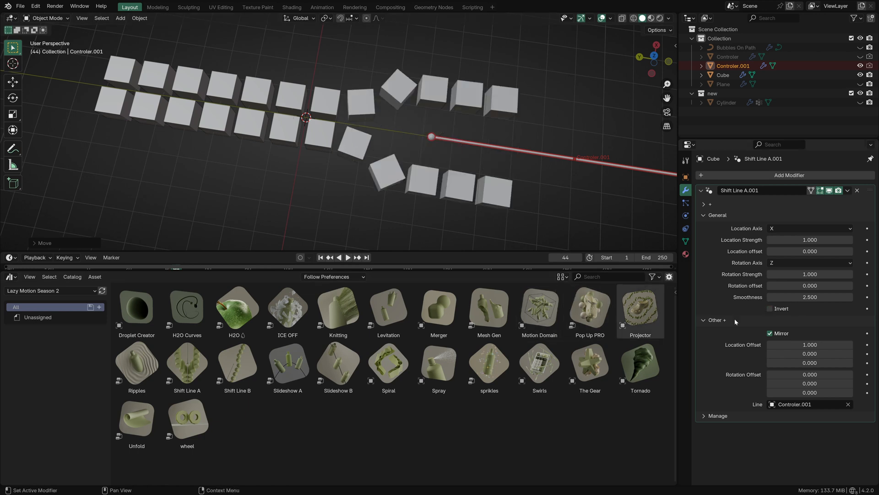
Toggle the Mirror option of Shift Line A off and on to compare, leaving it enabled.
click(791, 334)
click(791, 334)
click(790, 333)
click(791, 333)
click(790, 333)
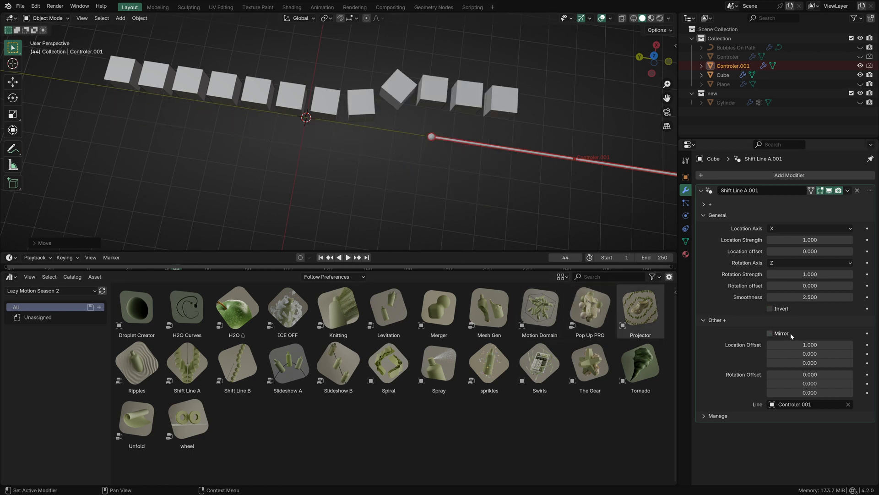
click(790, 333)
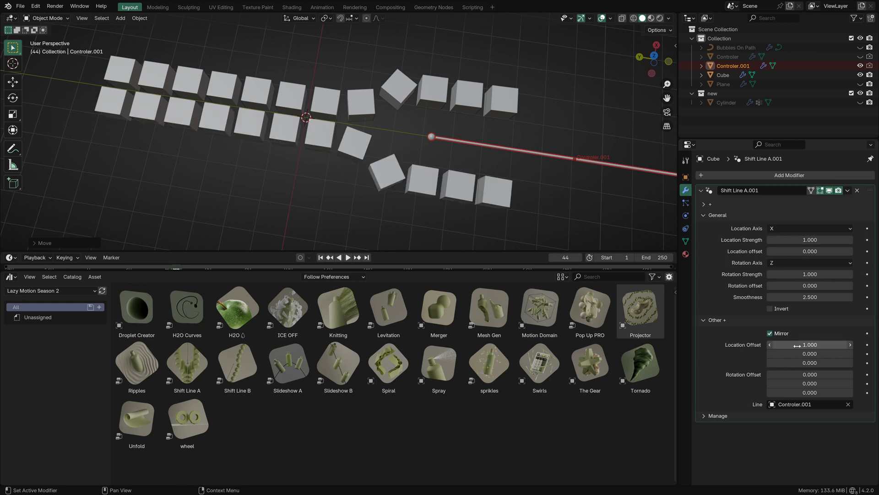
Try changing the Location Offset and Rotation Offset vectors of Shift Line A and cancel each change.
drag(798, 352, 801, 392)
right_click(798, 351)
right_click(804, 362)
right_click(803, 381)
right_click(794, 378)
right_click(793, 384)
right_click(789, 393)
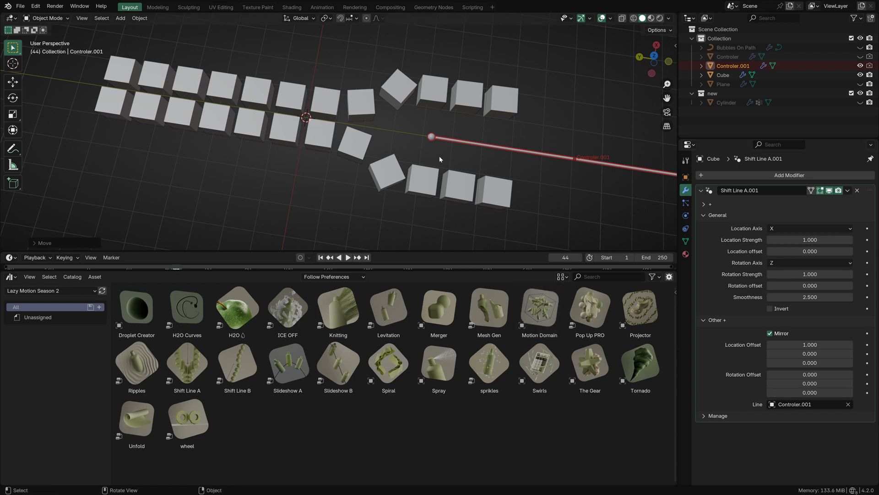
Select the cube rows together with the Controler.001 line and delete them.
scroll(440, 157, down, 3)
middle_drag(463, 162, 451, 149)
drag(445, 165, 367, 87)
key(Delete)
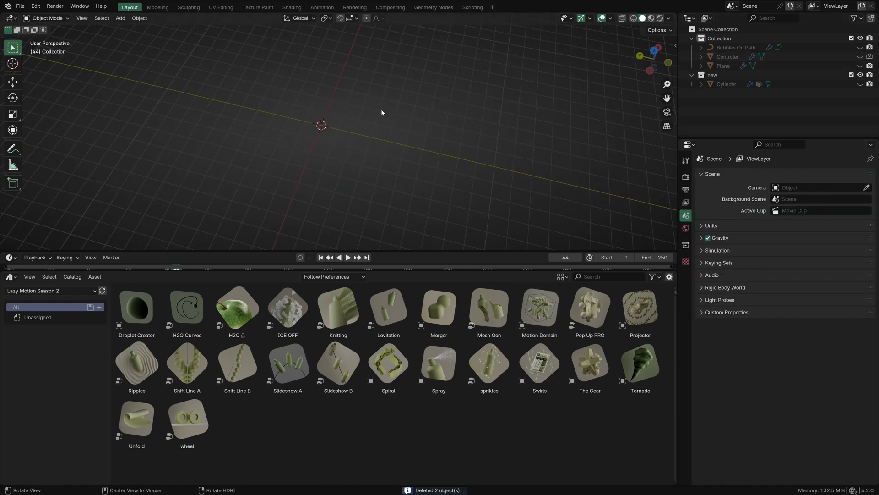
Unhide all hidden objects and delete the Bubbles On Path and Plane objects.
key(alt+h)
middle_drag(382, 112, 179, 115)
click(271, 122)
shift+click(248, 159)
key(x)
click(248, 112)
Select the bottle and remove its Shift Line A modifier.
scroll(256, 113, up, 3)
click(321, 120)
middle_drag(286, 130, 286, 160)
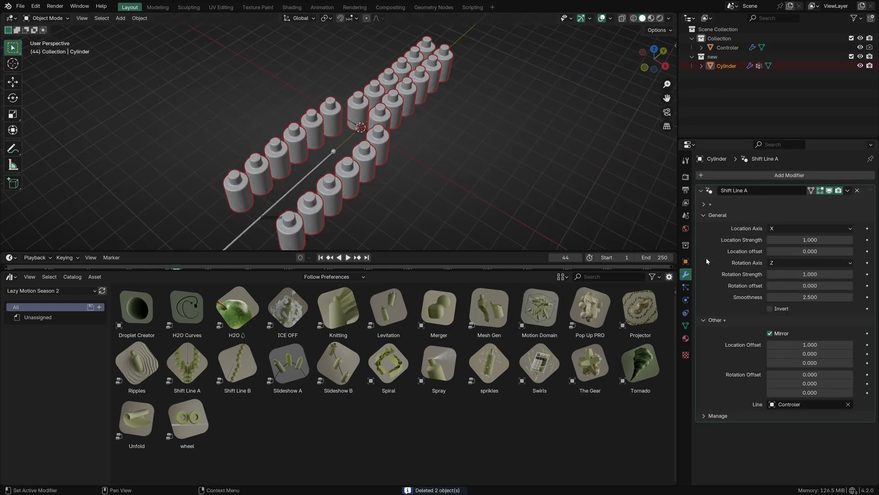
click(857, 190)
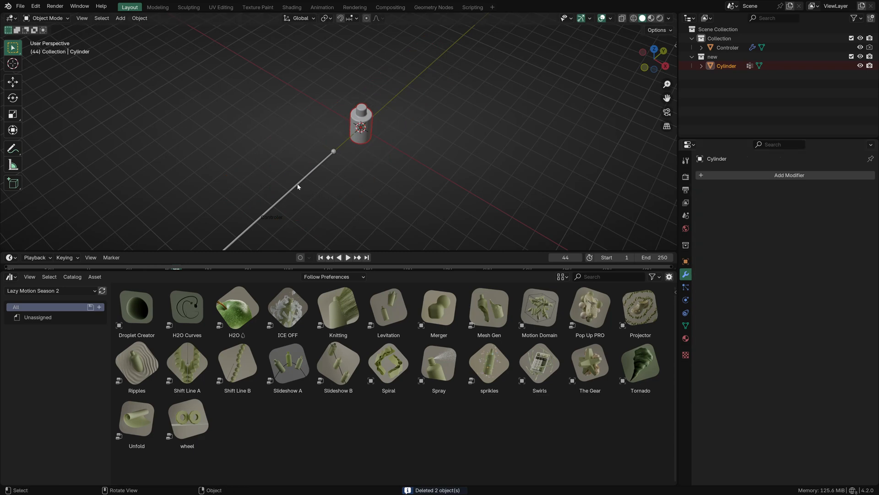
Delete the Controler line and frame the view on the bottle.
click(298, 186)
key(x)
click(300, 183)
middle_drag(349, 98, 283, 56)
click(366, 118)
key(KP_Decimal)
click(281, 56)
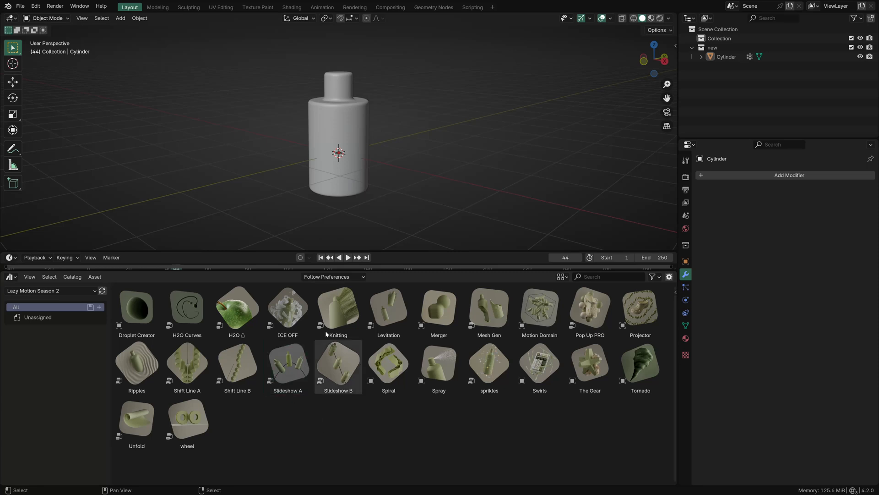
scroll(335, 159, down, 1)
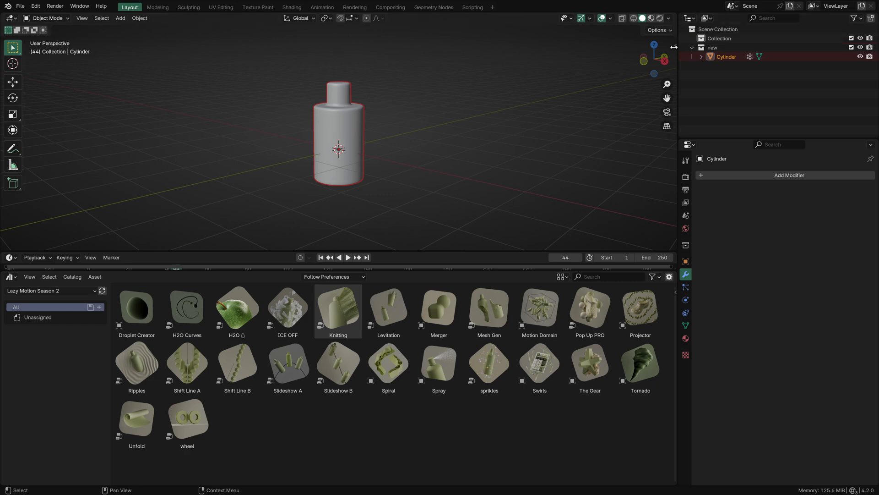
Raise the bottle's mesh along Z in Edit Mode until its base sits at the object origin.
click(644, 60)
key(Tab)
key(g)
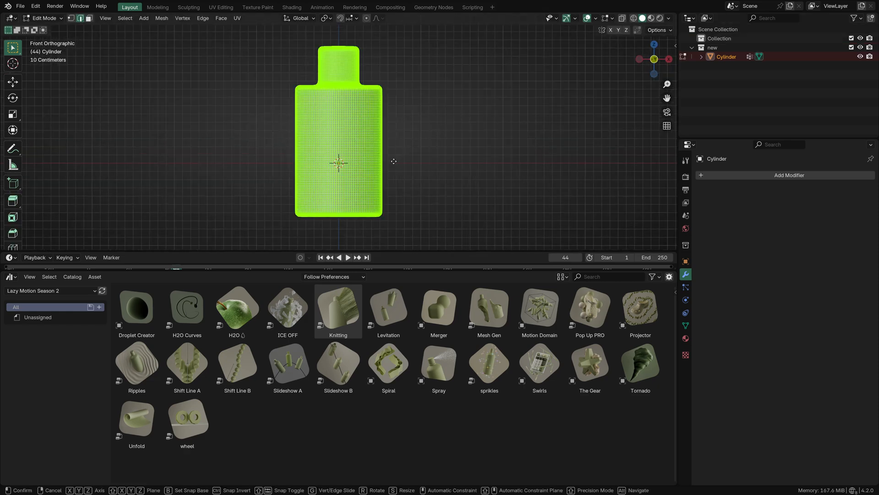
key(z)
click(387, 109)
key(Tab)
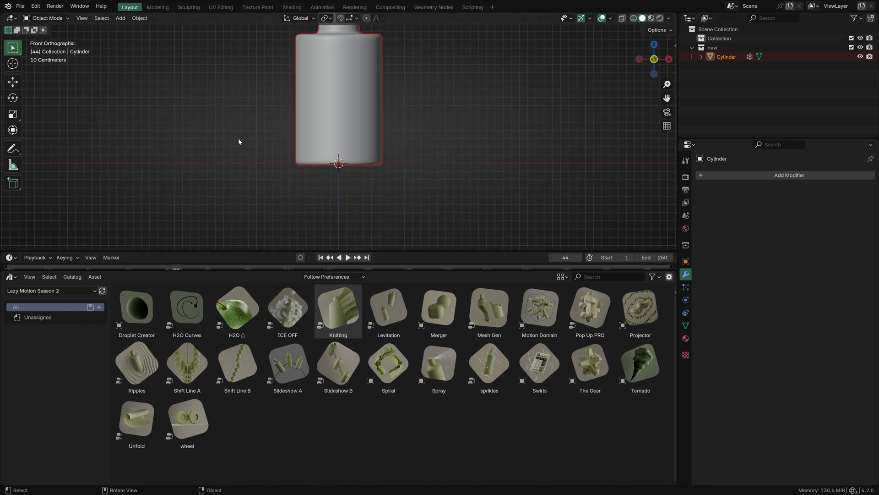
click(238, 138)
scroll(238, 138, down, 3)
middle_drag(238, 140, 182, 177)
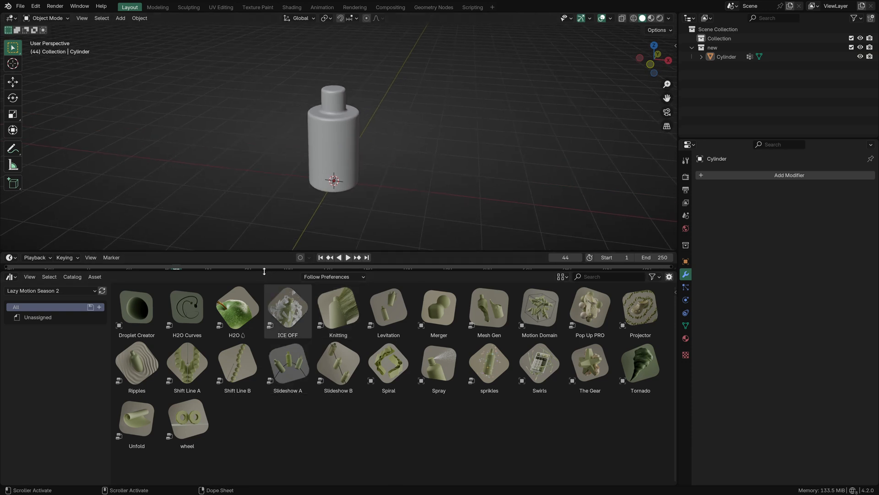
Apply the Slideshow A asset to the bottle and look at the curve from the top view.
drag(267, 272, 267, 266)
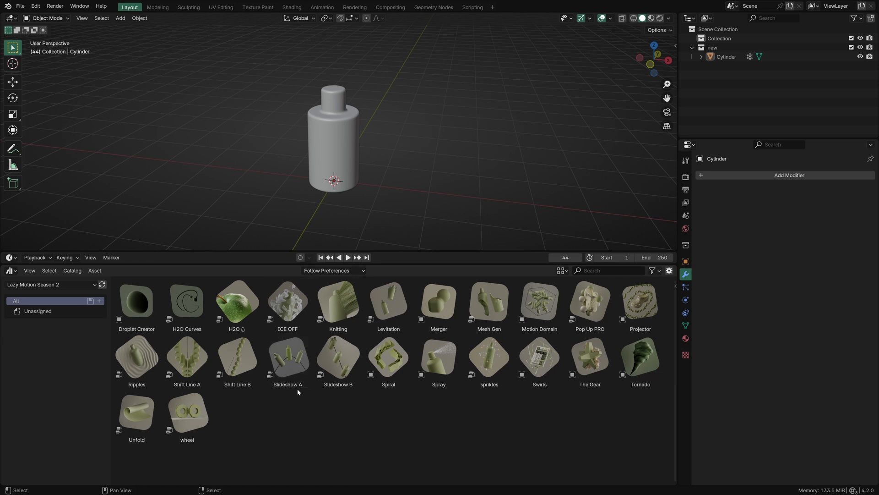
drag(295, 375, 322, 119)
scroll(257, 109, down, 5)
middle_drag(361, 119, 664, 56)
click(655, 50)
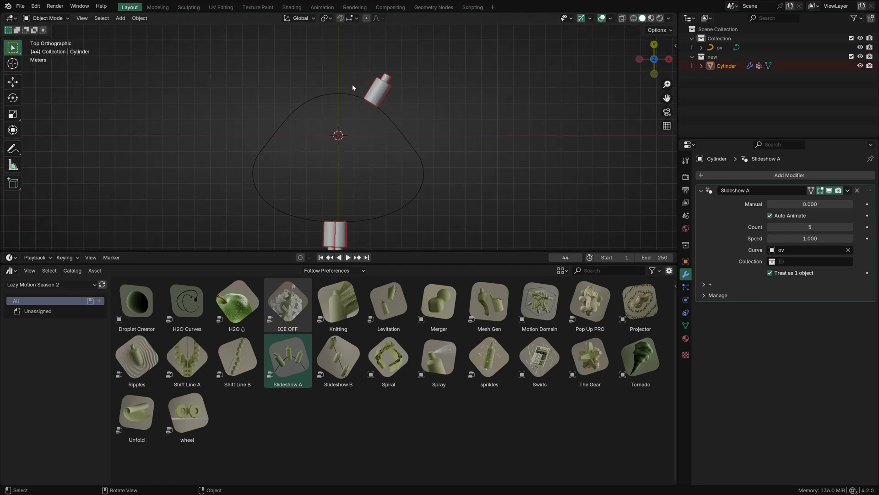
Scale up the bottle, finishing with a factor of about 1.21, and apply its scale.
key(Tab)
middle_drag(361, 127, 263, 129)
key(Tab)
key(s)
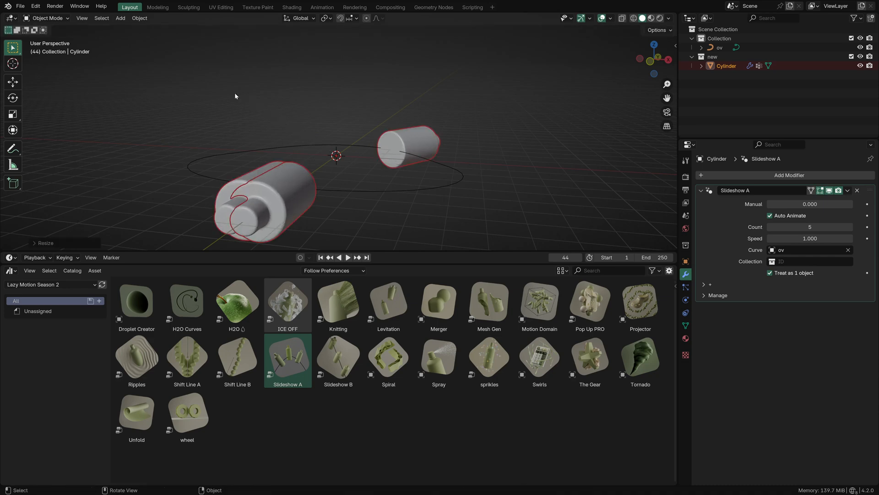
click(235, 92)
middle_drag(234, 93, 300, 182)
key(s)
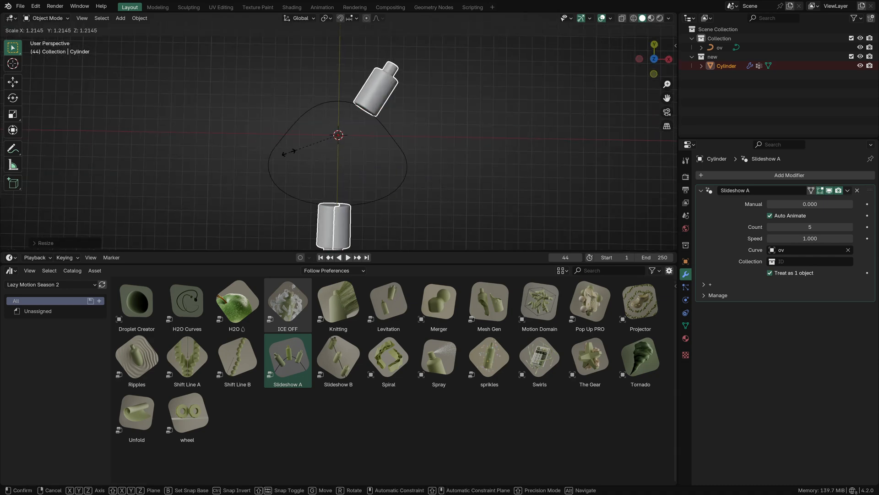
click(288, 152)
key(ctrl+a)
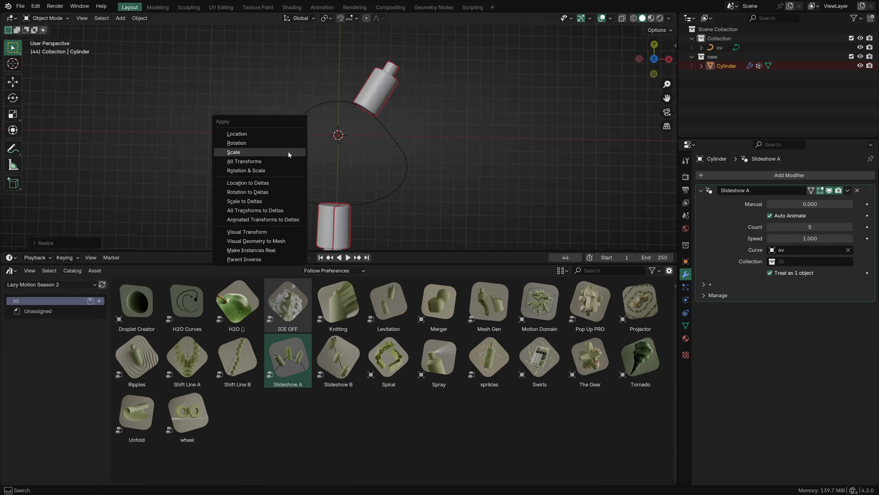
click(288, 153)
click(207, 125)
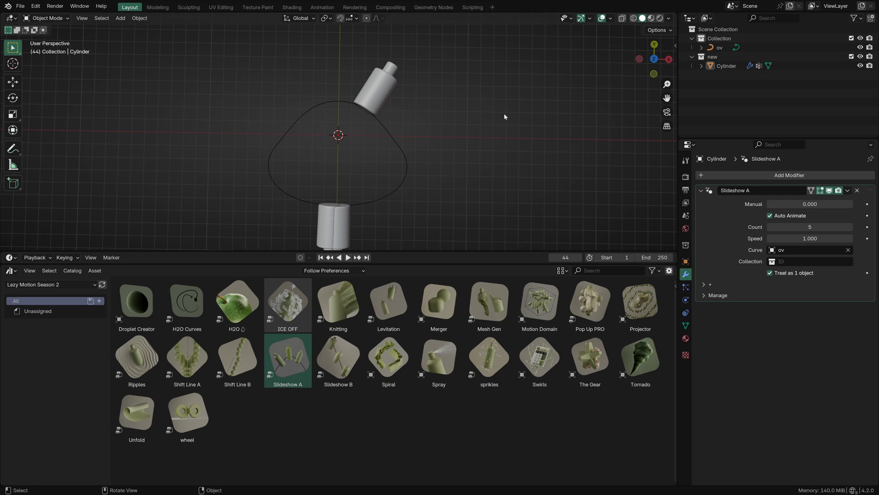
Play the Slideshow A animation in the top view, framed on the upper part of the curve.
click(655, 58)
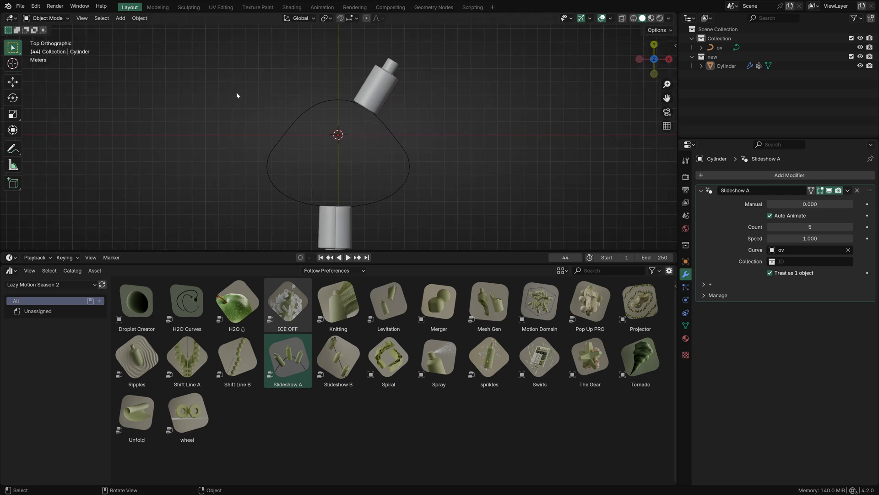
scroll(237, 96, up, 1)
shift+middle_drag(237, 96, 230, 131)
scroll(226, 158, up, 1)
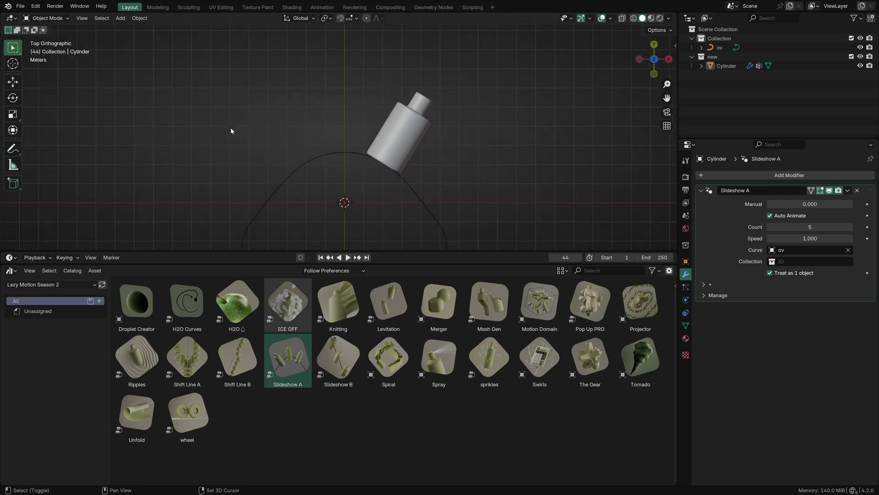
click(324, 408)
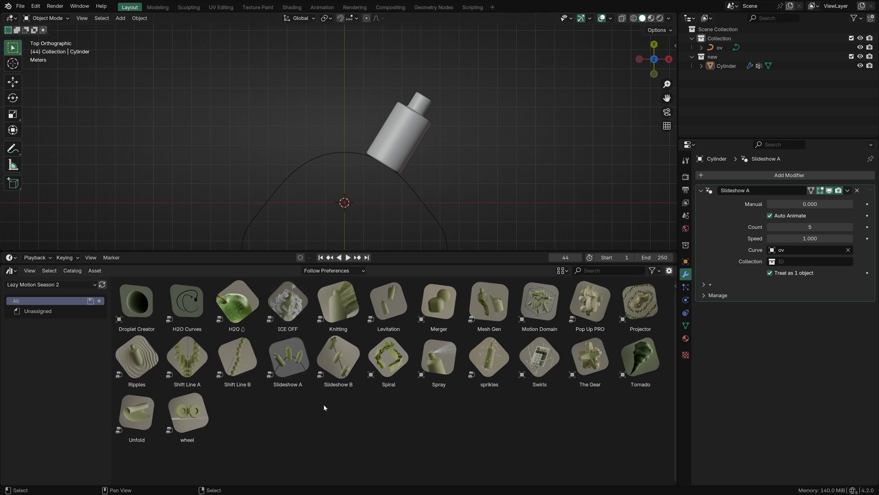
key(space)
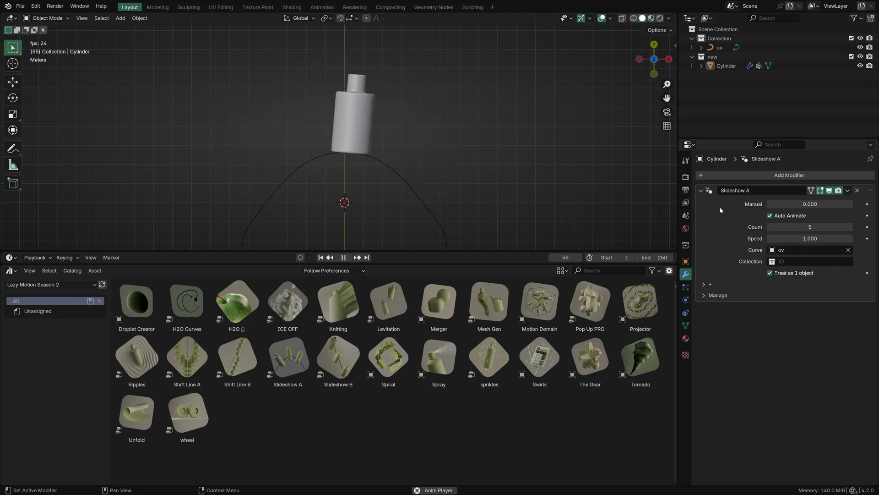
Try Slideshow A at Speed -1 and -1.940, and set Count to 12 and Speed to -0.240.
click(798, 238)
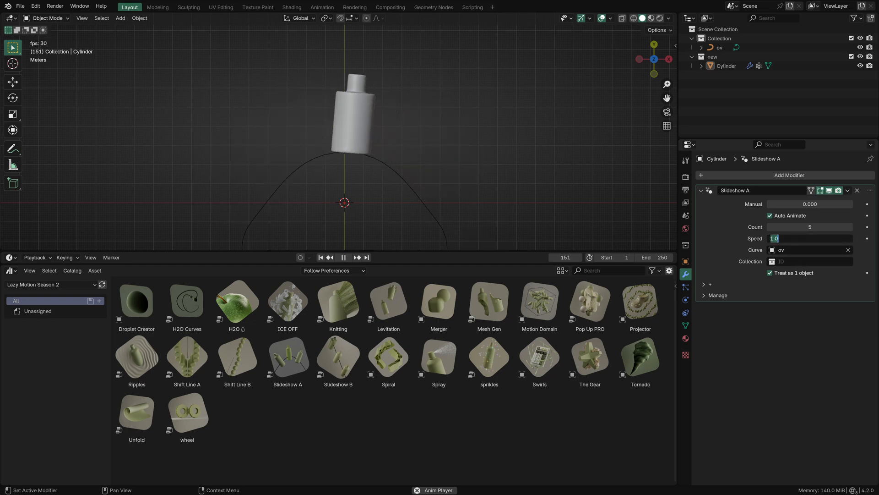
text(-1)
key(Return)
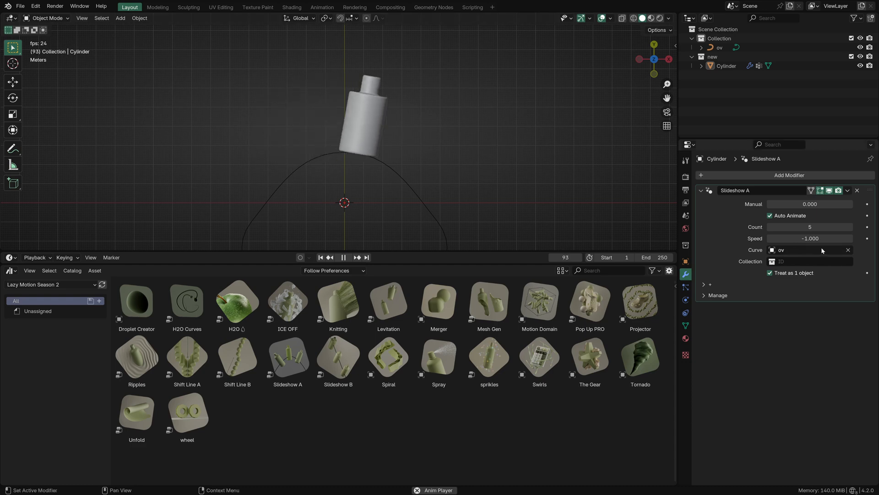
drag(820, 239, 778, 238)
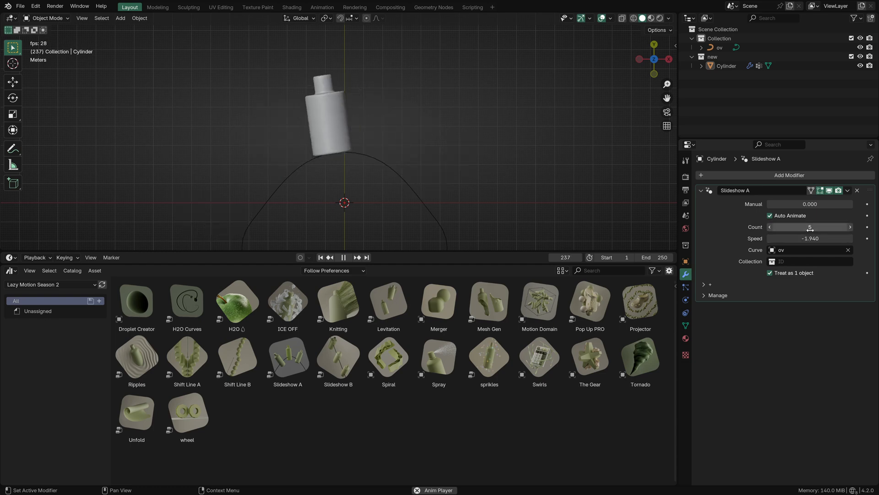
drag(808, 231, 827, 239)
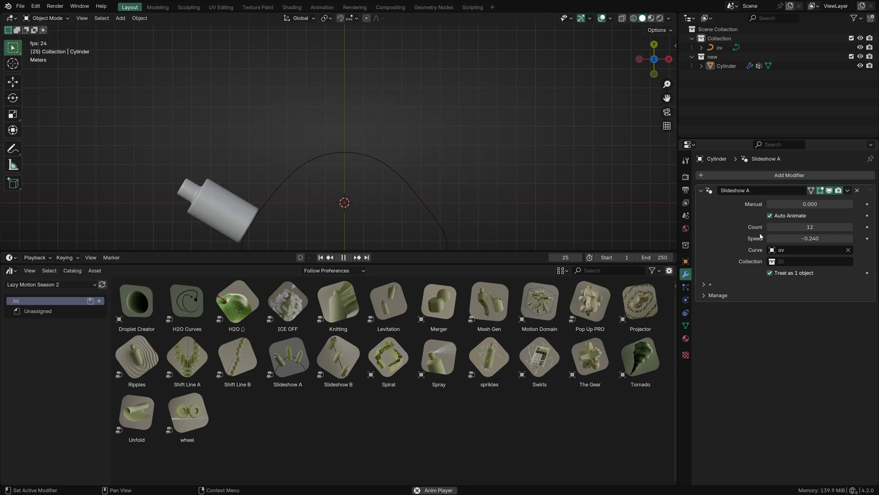
Stop playback, try the Manual value with Auto Animate turned off, and turn Auto Animate back on.
key(space)
click(779, 216)
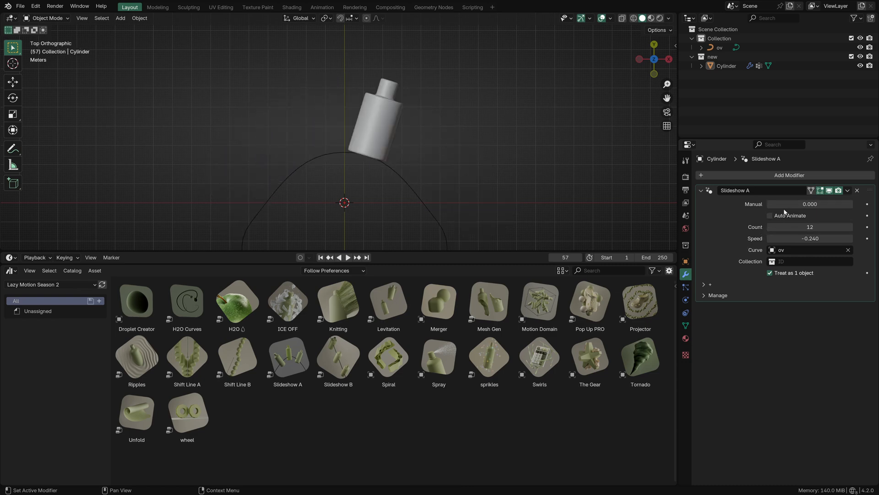
mouse_move(787, 205)
mouse_down()
mouse_move(868, 205)
mouse_move(787, 210)
mouse_up()
click(769, 216)
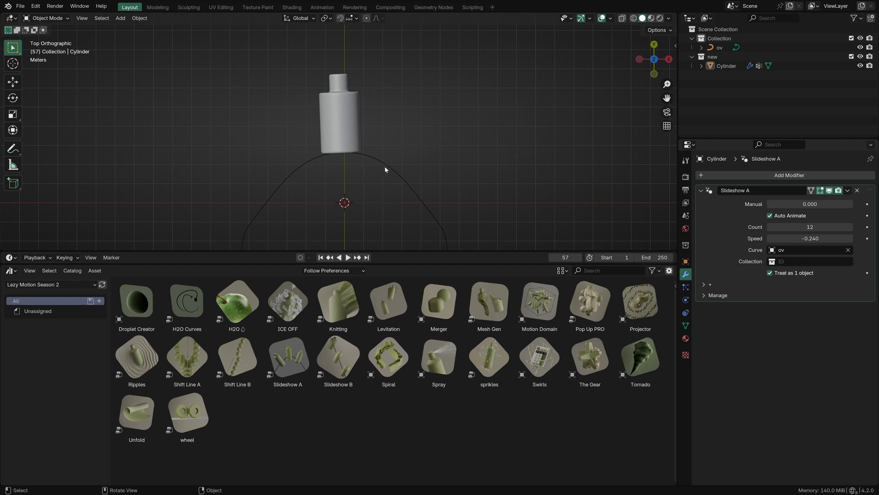
Check the choices for Slideshow A's Collection input without picking one.
click(801, 263)
key(Escape)
click(802, 263)
key(Escape)
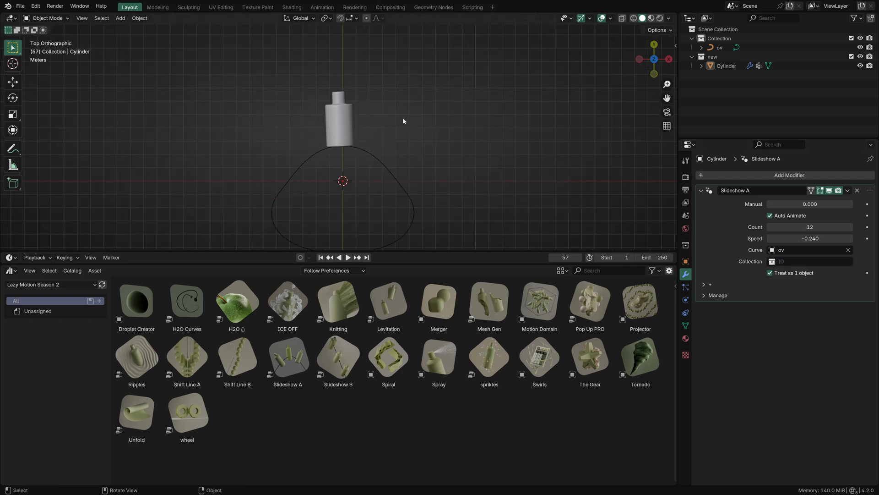
scroll(392, 121, up, 2)
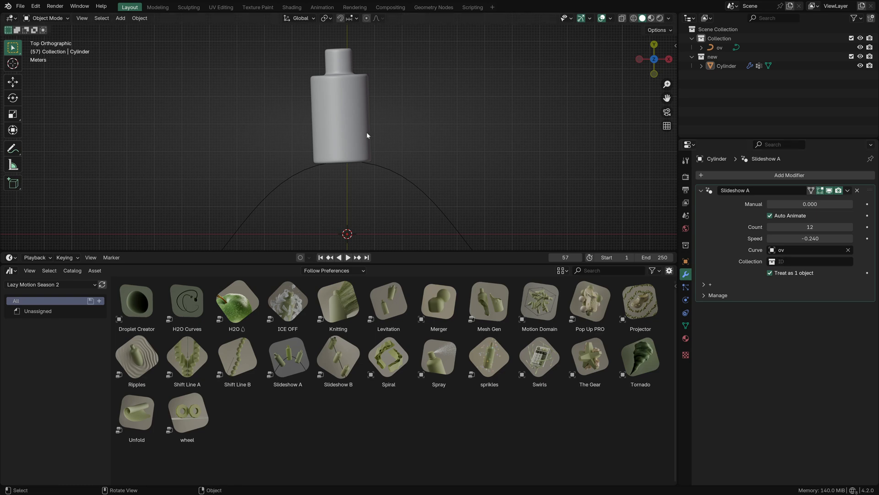
click(328, 80)
scroll(435, 146, down, 4)
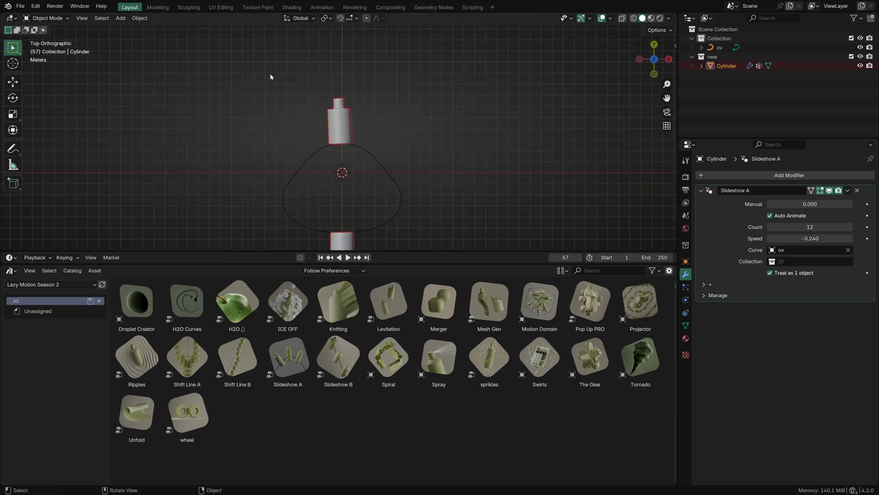
scroll(353, 100, up, 4)
click(475, 117)
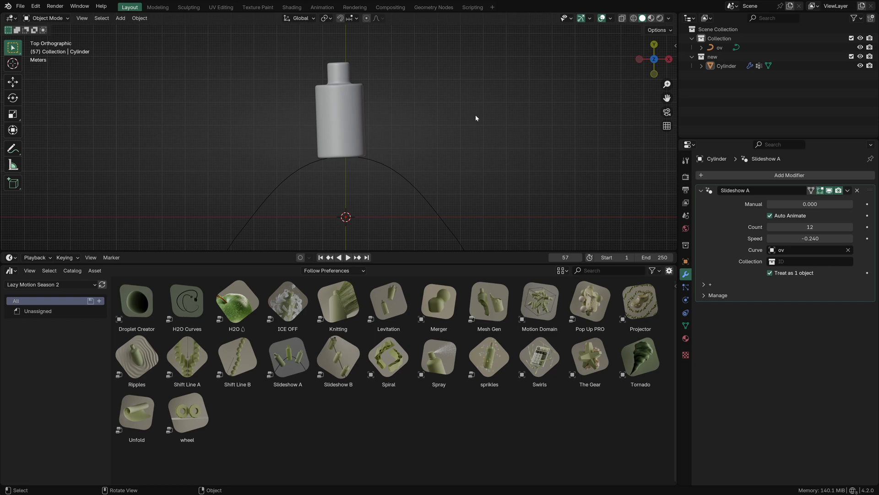
scroll(330, 132, down, 4)
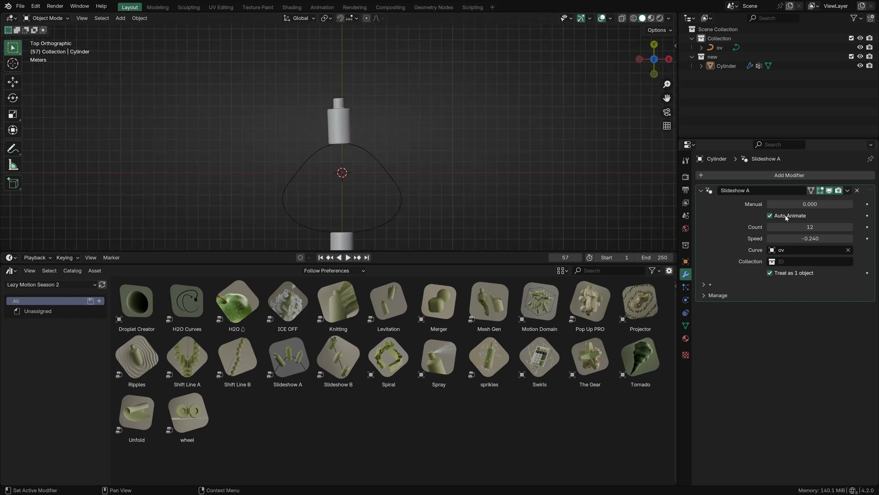
Remove the Slideshow A modifier from the bottle and delete the ov curve.
click(858, 190)
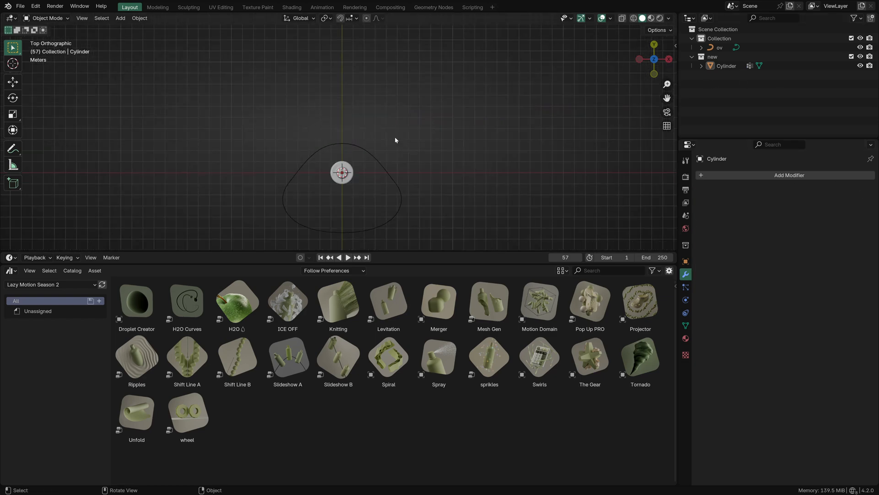
click(723, 50)
key(Delete)
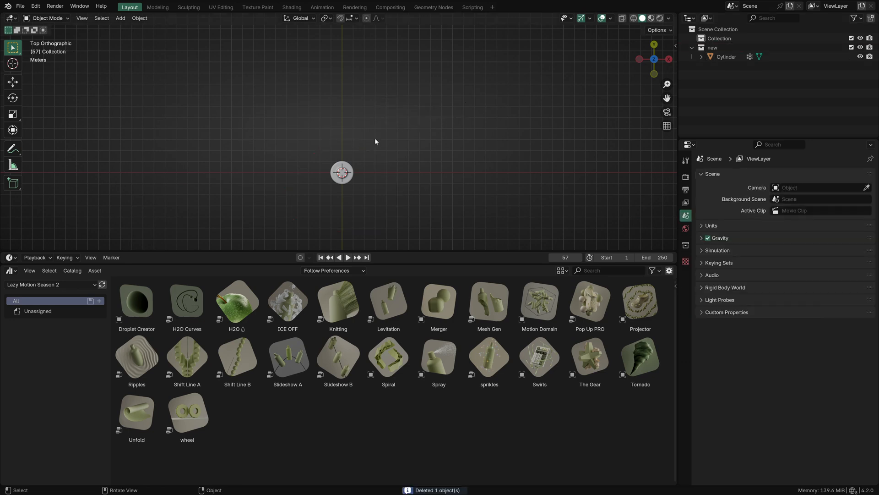
Clear the bottle's location and apply the Slideshow B asset to it, stopping playback.
click(344, 171)
middle_drag(344, 172, 312, 106)
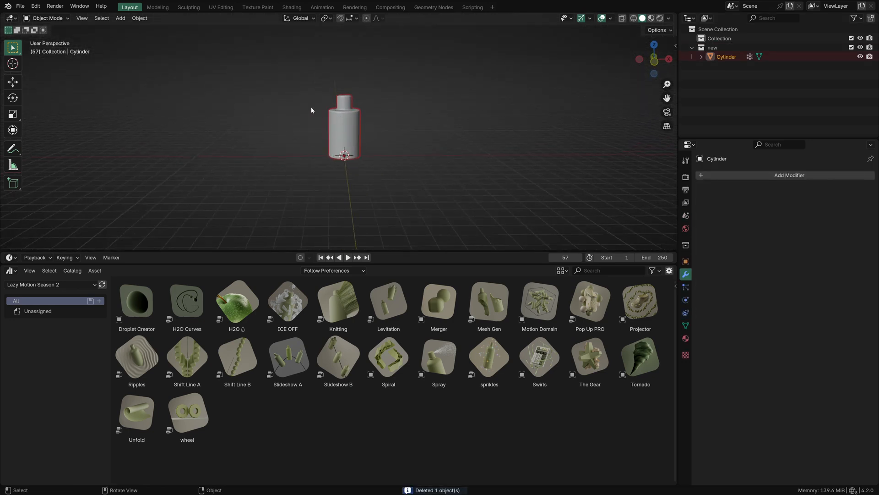
key(alt+g)
scroll(241, 134, up, 6)
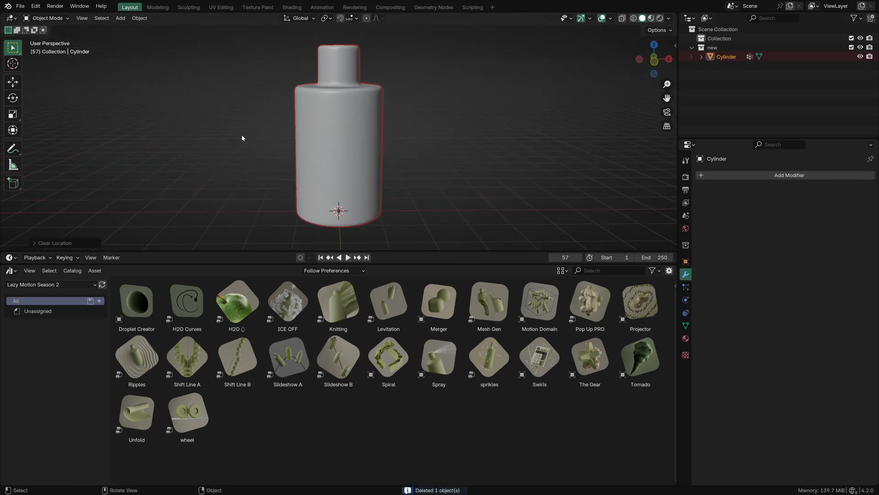
click(239, 132)
scroll(239, 132, down, 2)
middle_drag(240, 132, 211, 139)
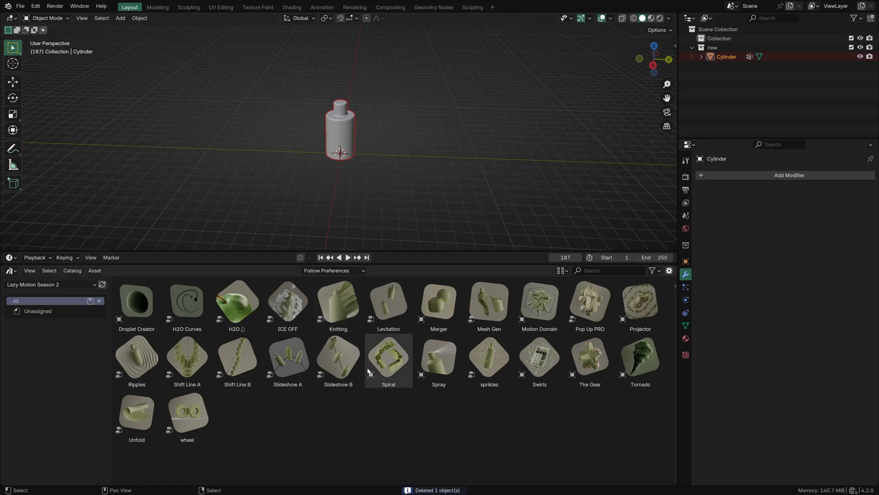
drag(344, 369, 348, 137)
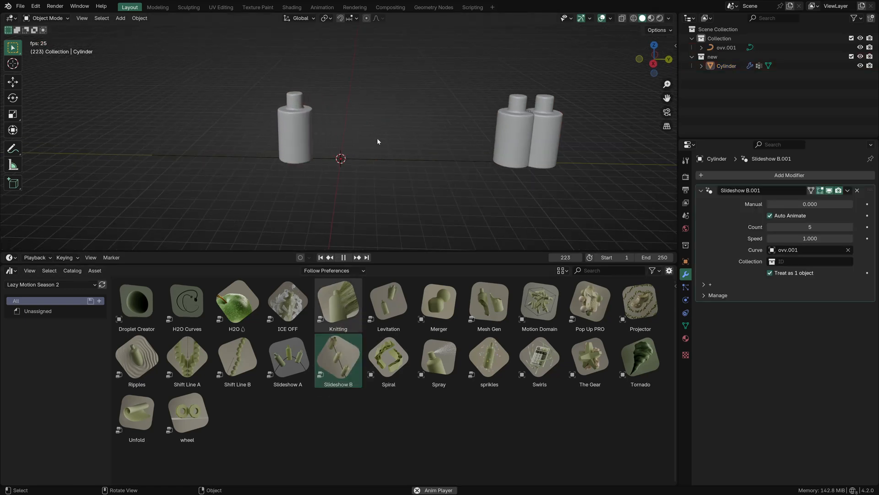
key(space)
Move the middle control point of the ovv.001 curve up along Z by about 14.5 m in Edit Mode.
click(381, 159)
key(Tab)
middle_drag(349, 157, 340, 140)
click(338, 152)
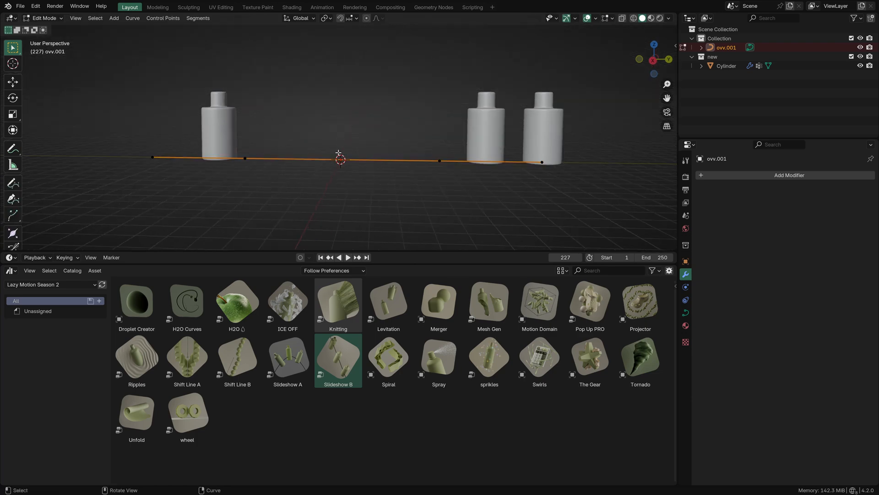
key(g)
key(z)
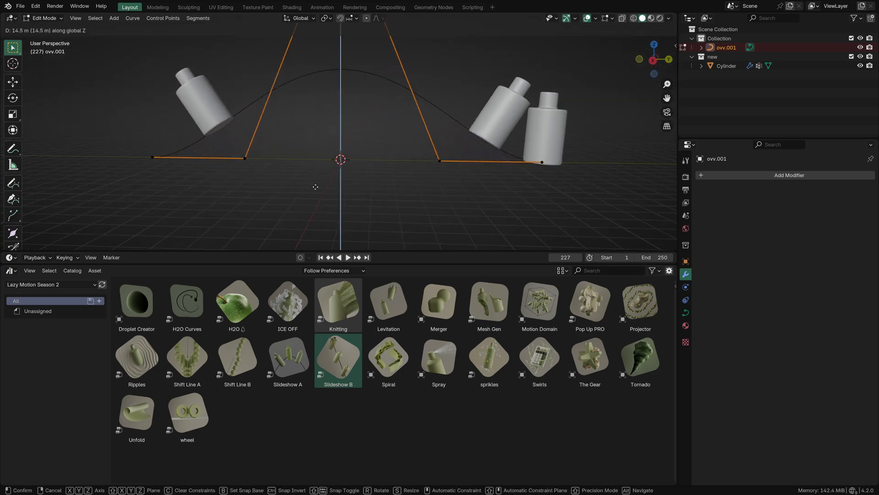
click(339, 197)
key(Tab)
Play the Slideshow B animation to watch the bottles travel along the arched curve.
click(339, 195)
key(space)
scroll(339, 195, down, 3)
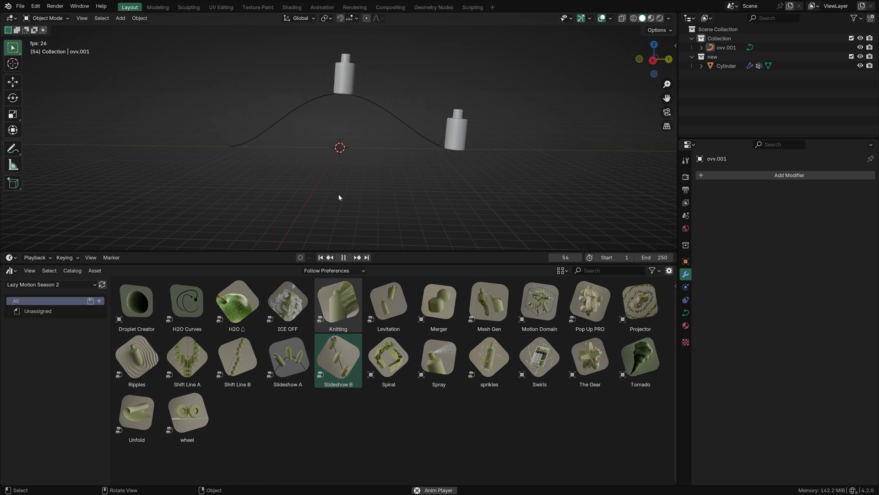
Scale the ovv.001 curve's two inner base control points by about -0.9 along Y in Edit Mode and play the result.
key(space)
click(358, 94)
key(Tab)
scroll(351, 109, down, 1)
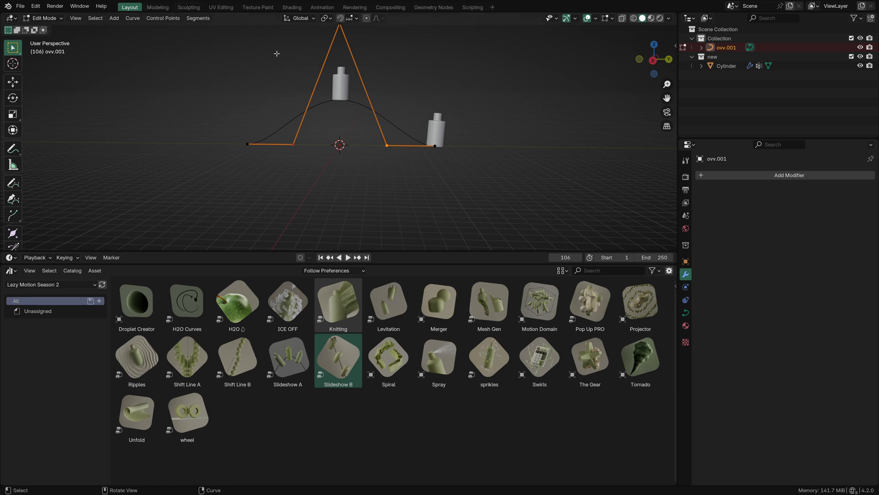
key(s)
key(y)
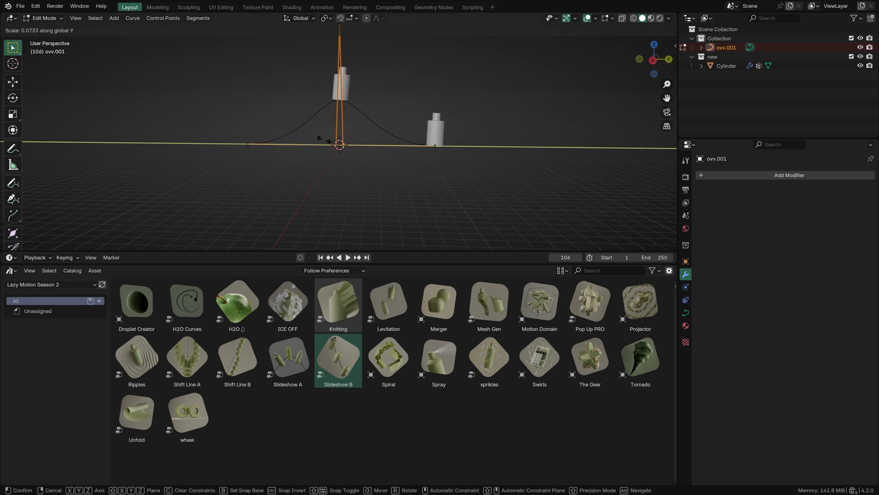
click(500, 133)
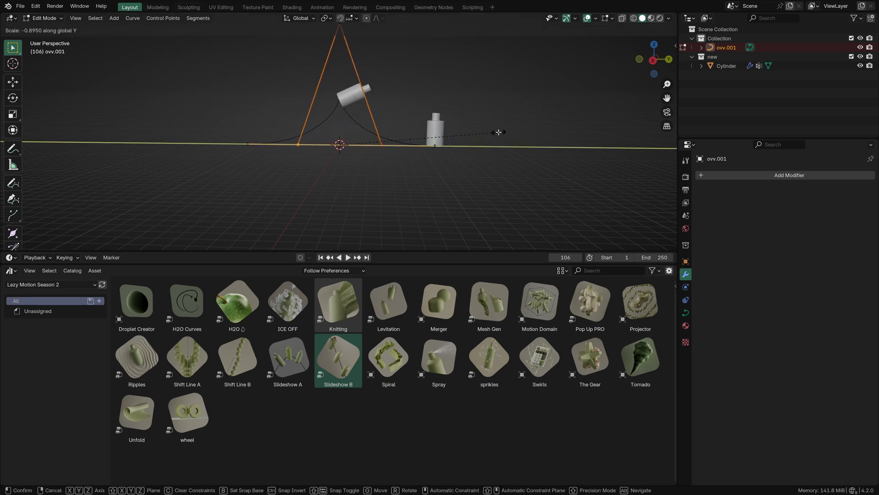
key(Tab)
key(space)
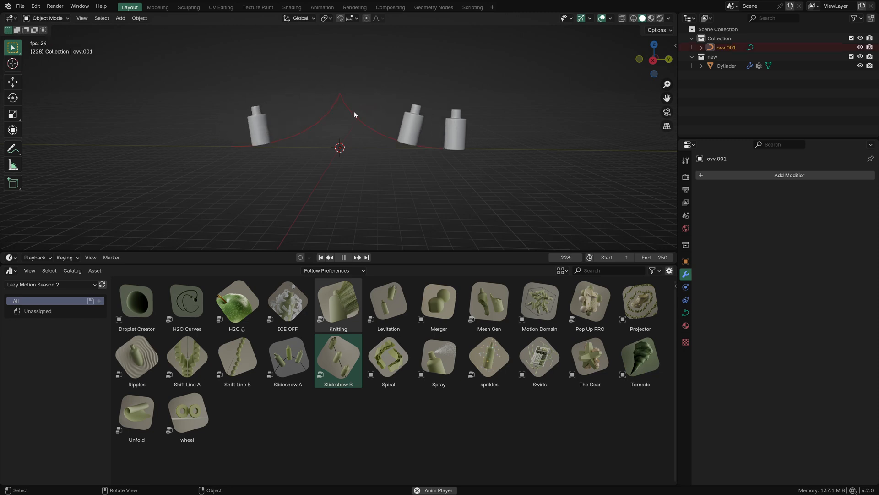
Stop playback and reopen the ovv.001 curve in Edit Mode with all its control points in view.
key(space)
scroll(348, 109, up, 4)
key(Tab)
shift+middle_drag(338, 121, 328, 225)
scroll(328, 157, down, 4)
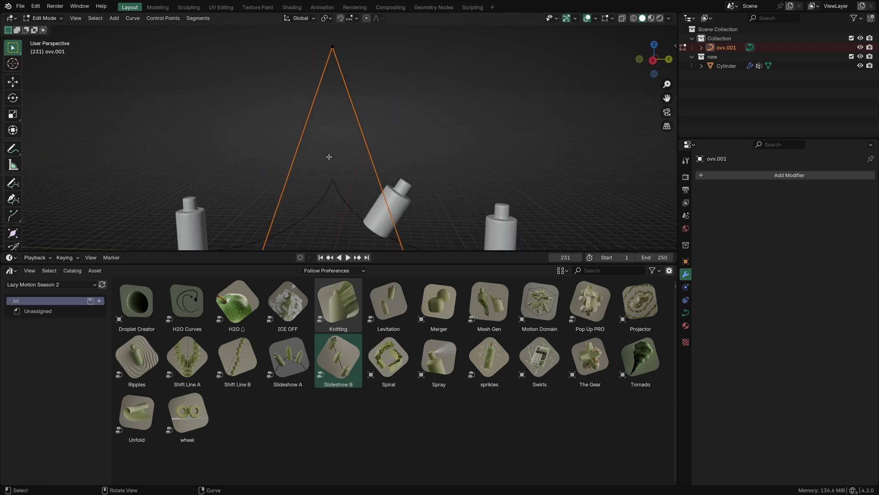
scroll(348, 63, up, 2)
scroll(322, 62, down, 3)
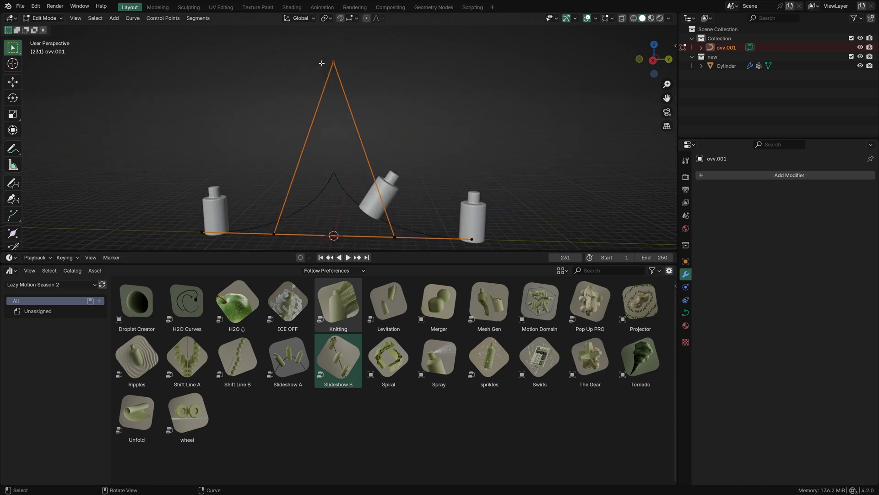
scroll(325, 72, up, 3)
scroll(375, 133, down, 3)
click(378, 203)
scroll(378, 203, up, 1)
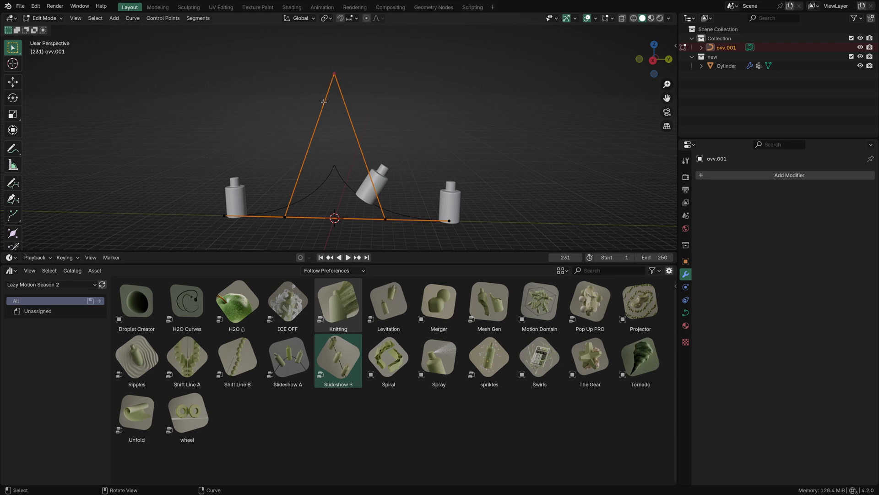
scroll(343, 87, up, 3)
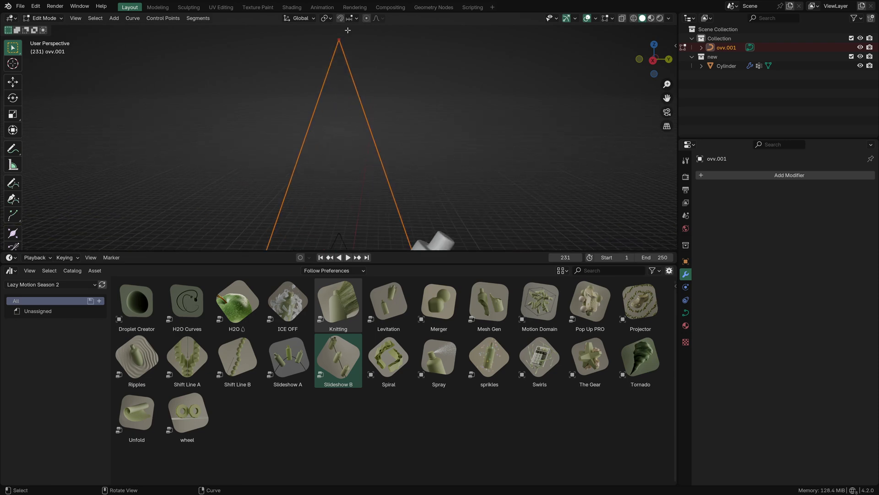
scroll(318, 62, down, 1)
scroll(379, 67, down, 2)
shift+middle_drag(397, 181, 403, 147)
click(386, 183)
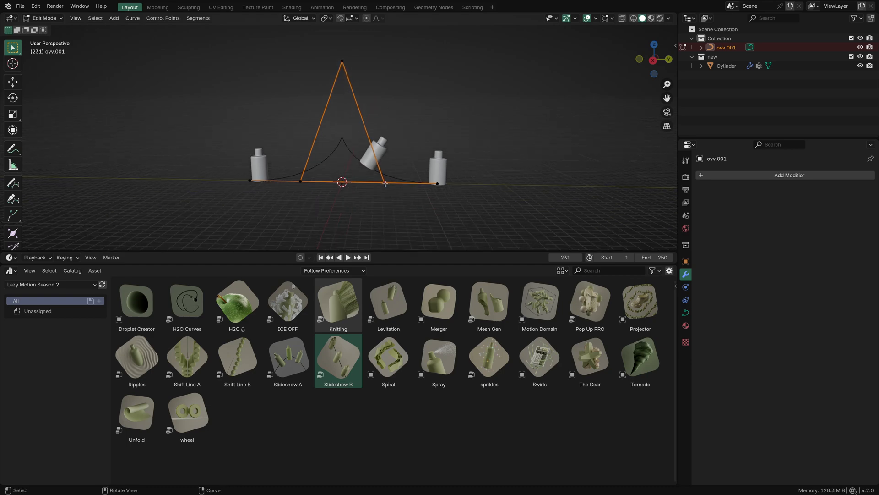
key(g)
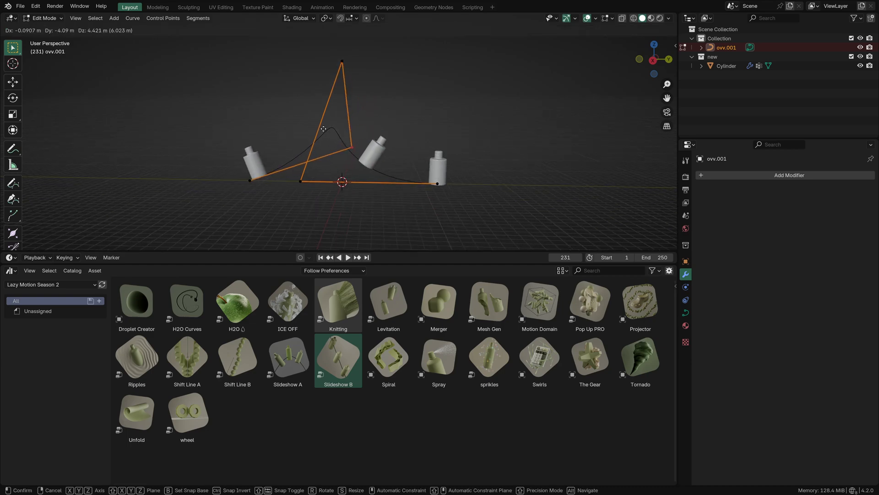
right_click(321, 129)
Subdivide the curve segments joining the peak control point to the two inner base control points.
drag(405, 172, 285, 215)
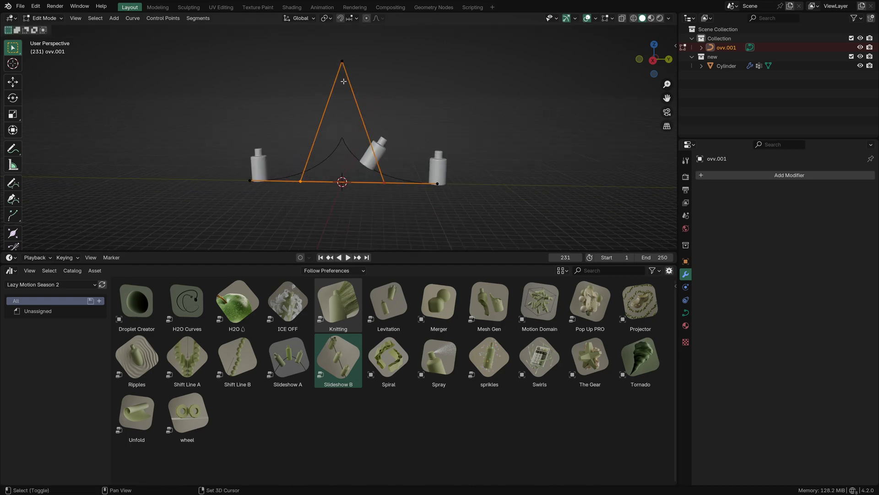
right_click(331, 75)
click(331, 74)
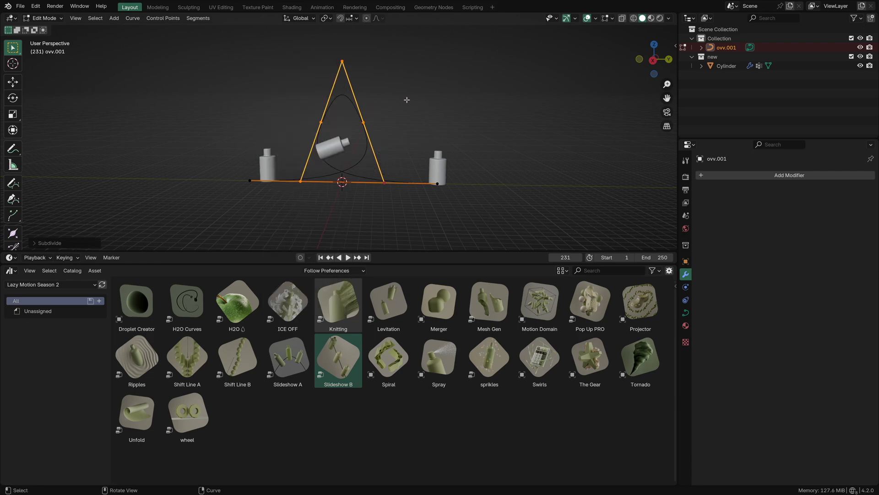
Move the two new mid-segment control points straight up, close to the curve's peak point.
scroll(292, 112, up, 3)
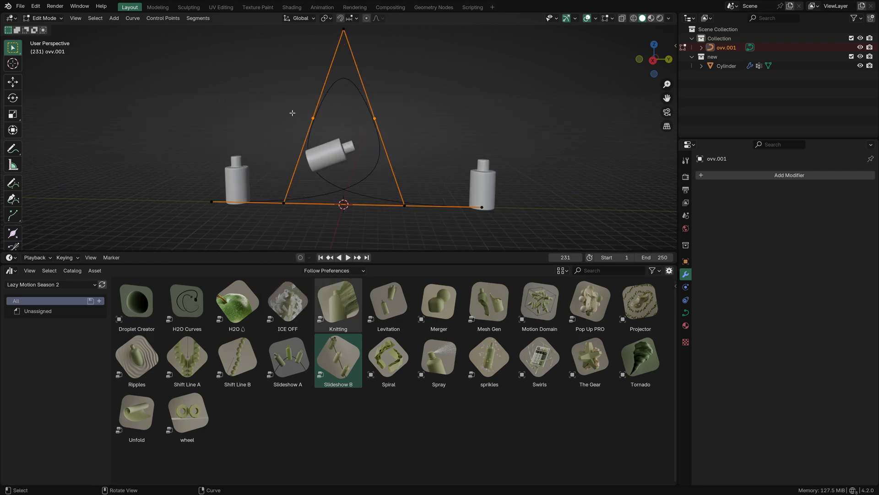
key(g)
right_click(247, 106)
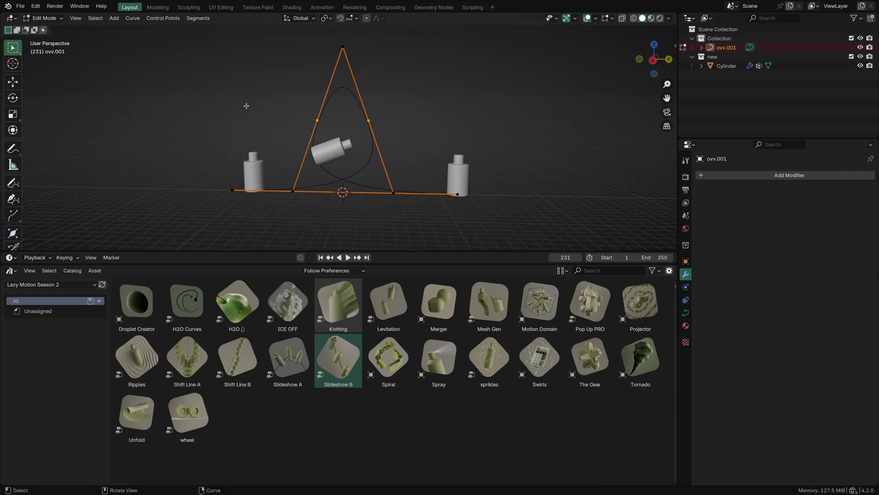
key(g)
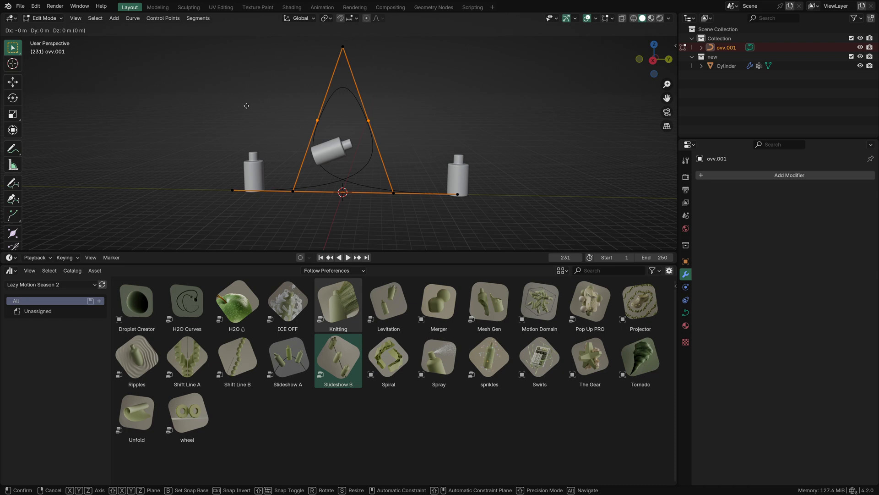
click(247, 51)
Scale the two new control points closer together along Y and raise them about 1.37 m along Z.
key(s)
key(x)
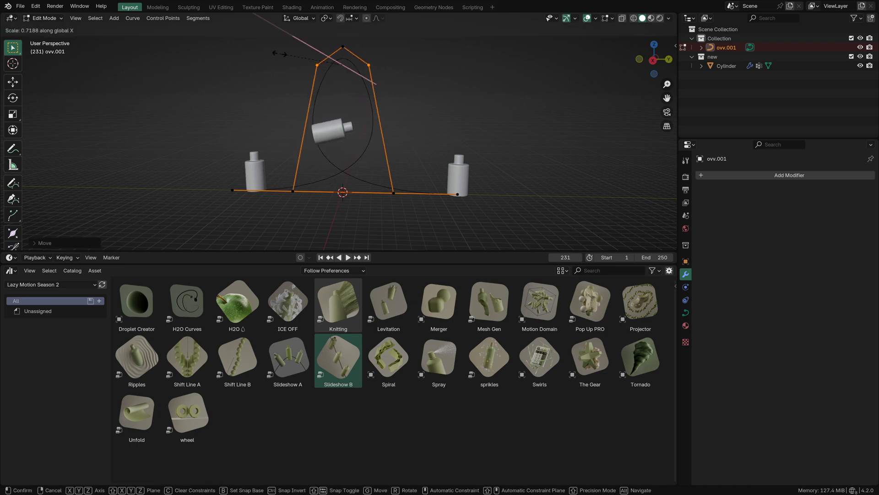
click(311, 41)
key(g)
key(z)
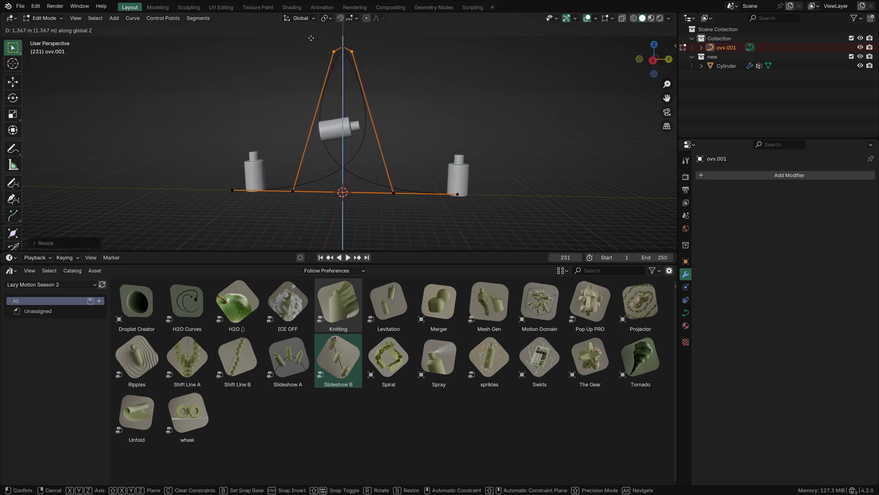
click(311, 38)
click(397, 182)
key(g)
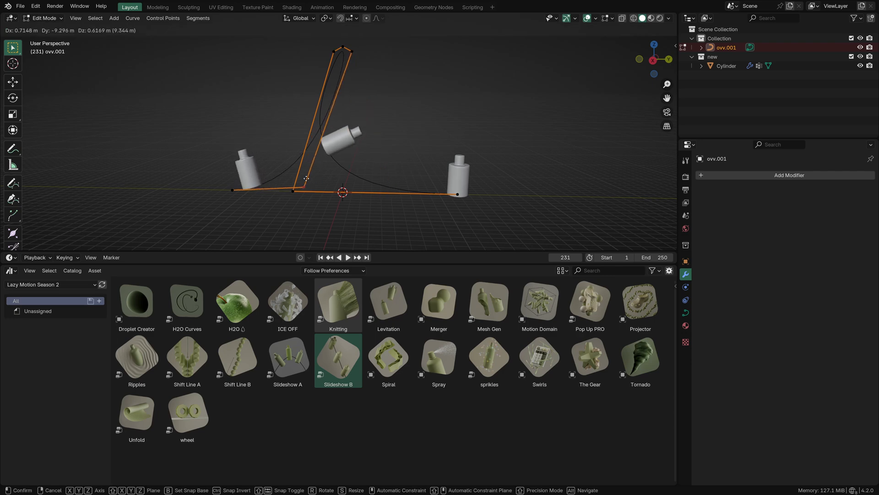
click(395, 184)
middle_drag(347, 177, 290, 175)
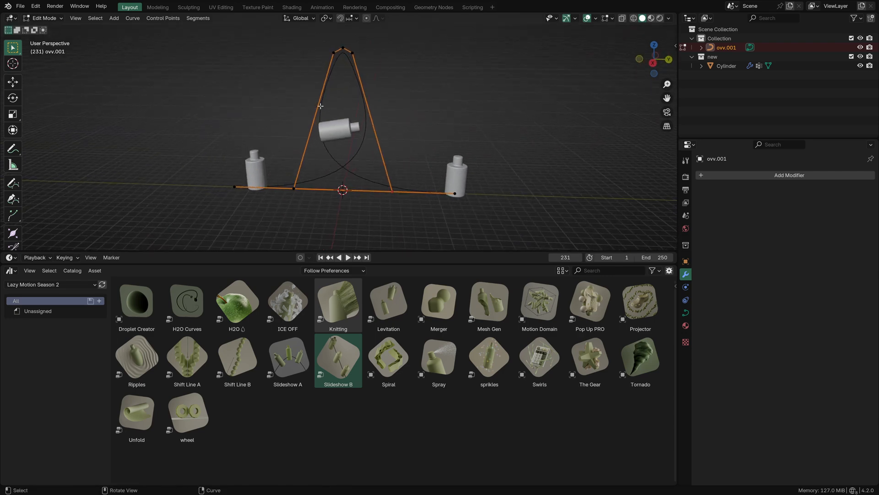
drag(393, 26, 266, 77)
key(r)
key(z)
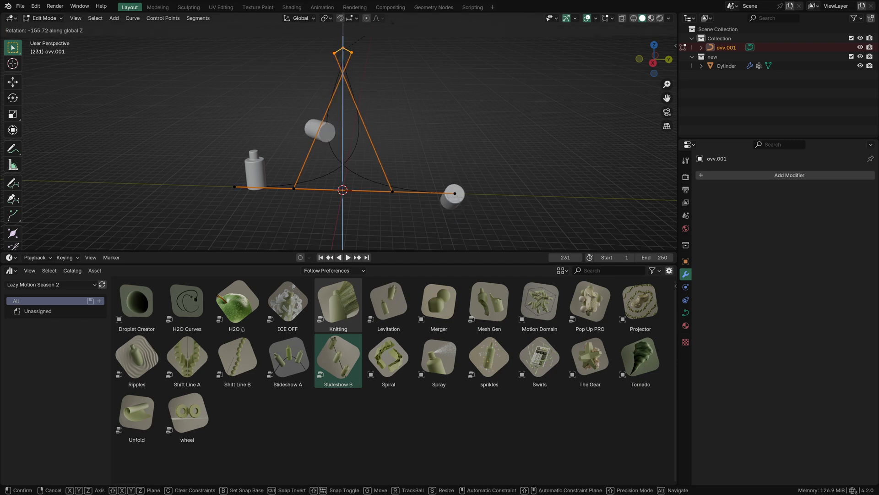
right_click(345, 153)
Try to rotate the curve's two inner base control points 90 degrees about the Z axis.
drag(401, 170, 288, 224)
key(r)
key(z)
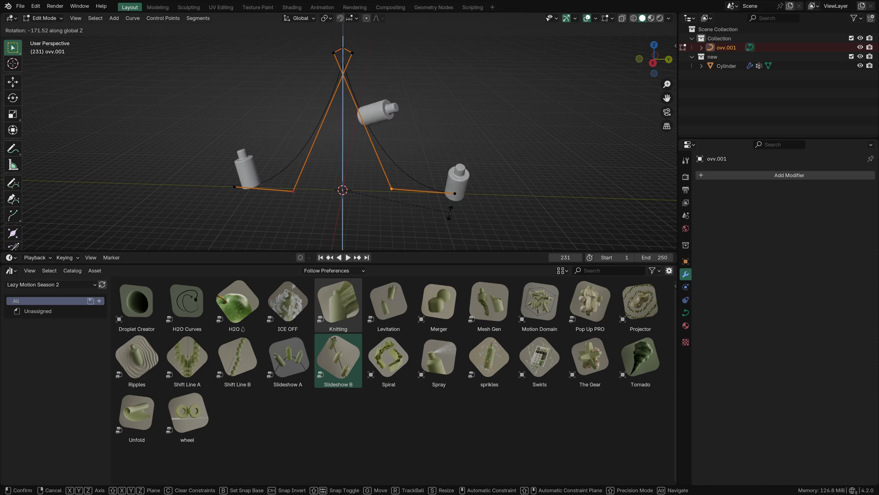
text(90)
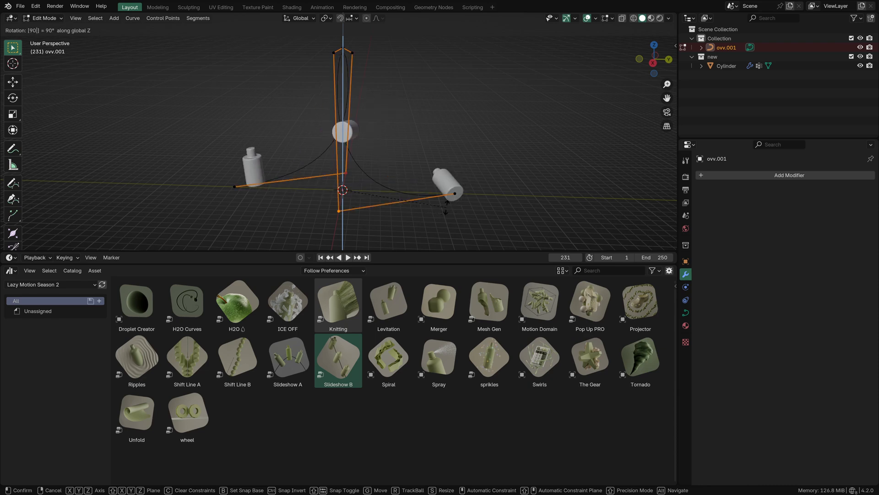
key(Return)
Play the animation to watch the bottles travel around the loop, leaving Edit Mode, and stop playback.
key(space)
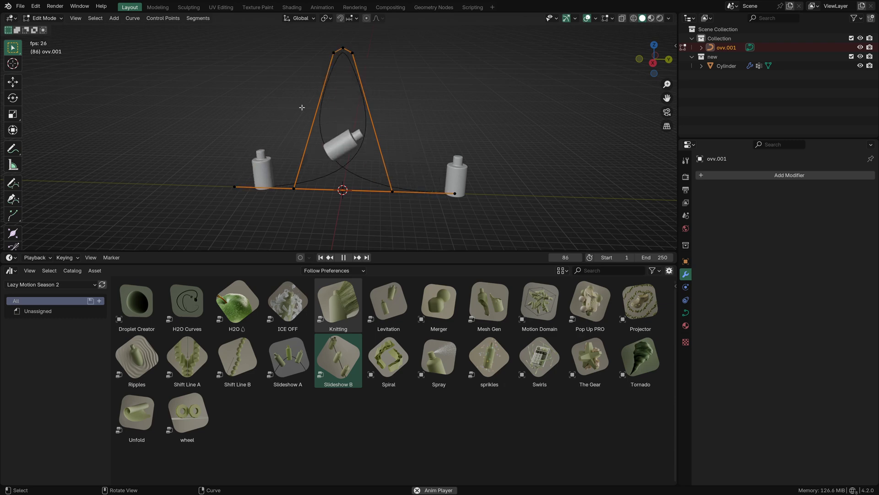
key(Tab)
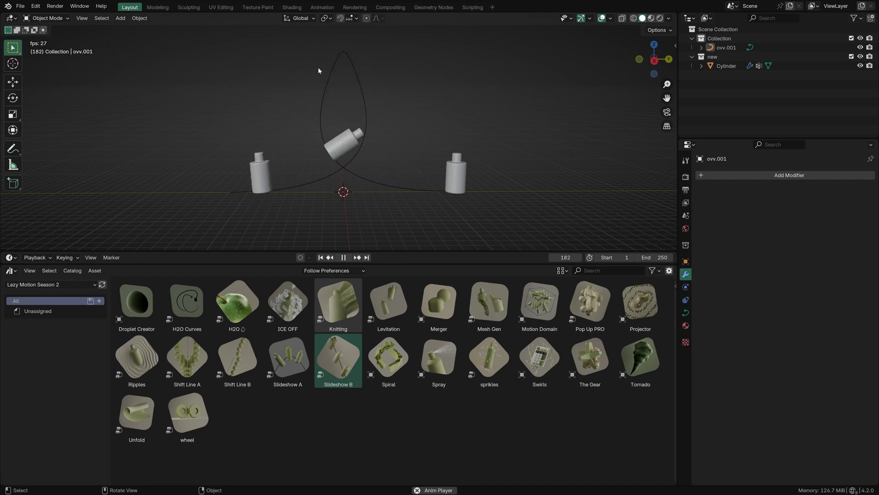
key(space)
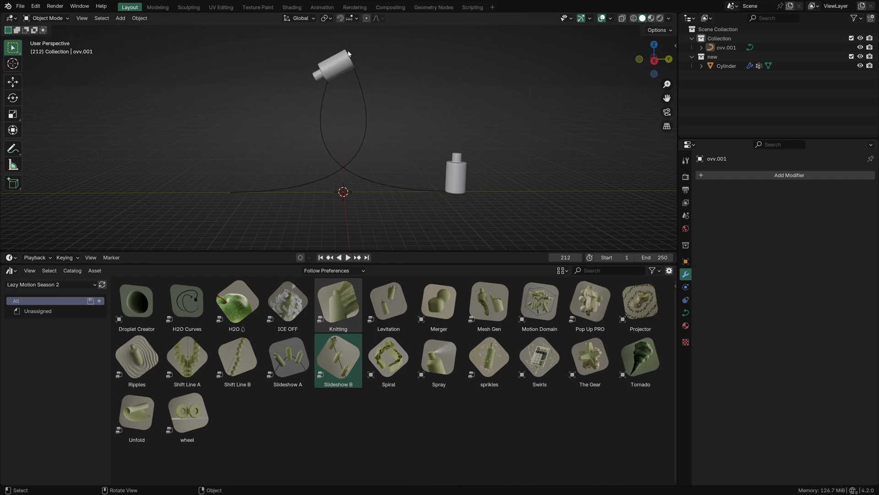
Widen the top of the ovv.001 loop by moving the control points on either side of its peak outward along Y.
click(361, 102)
key(Tab)
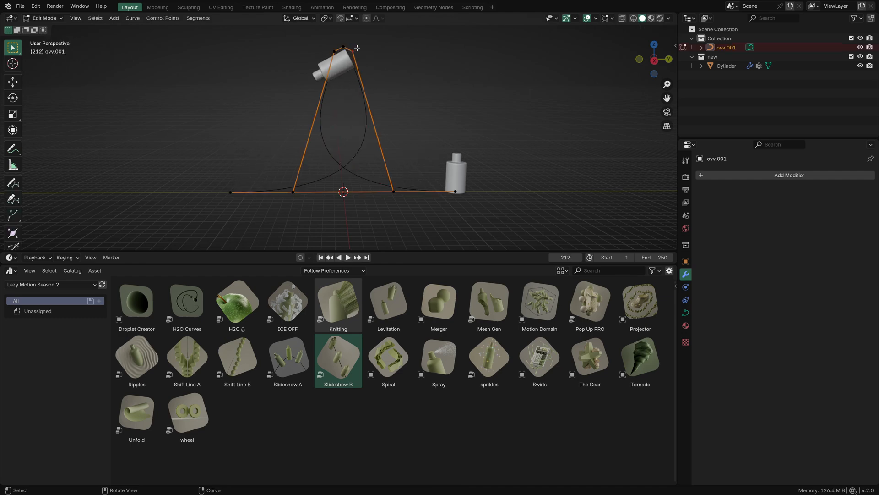
key(g)
key(x)
click(365, 50)
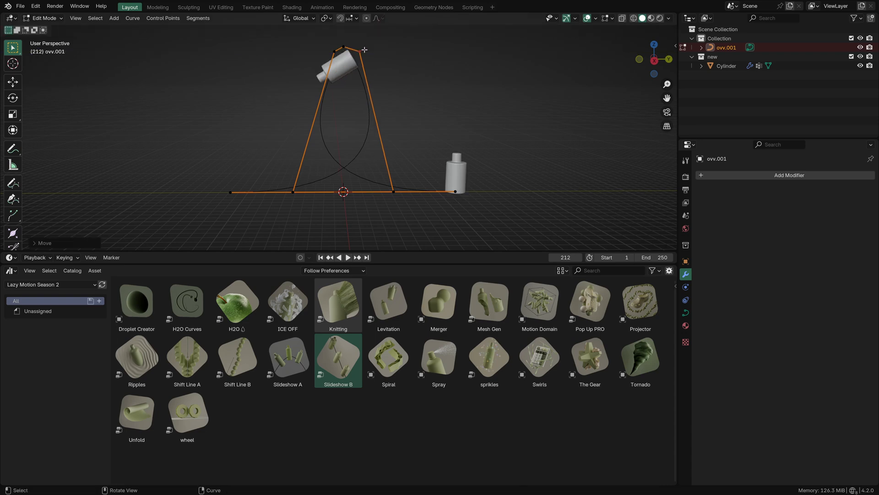
click(332, 50)
key(g)
key(y)
click(315, 53)
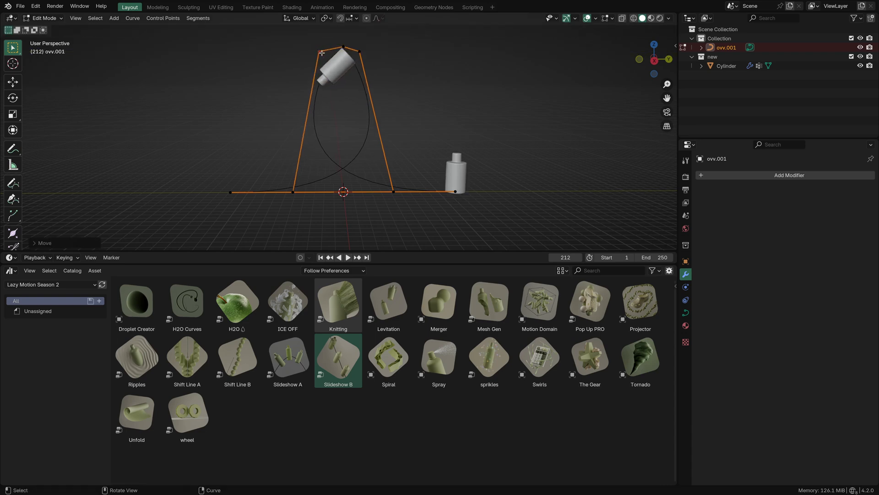
click(365, 53)
key(g)
key(y)
click(371, 53)
Lower the loop's peak control point about 2.2 m along Z and raise the two points beside it along Z.
click(346, 46)
key(g)
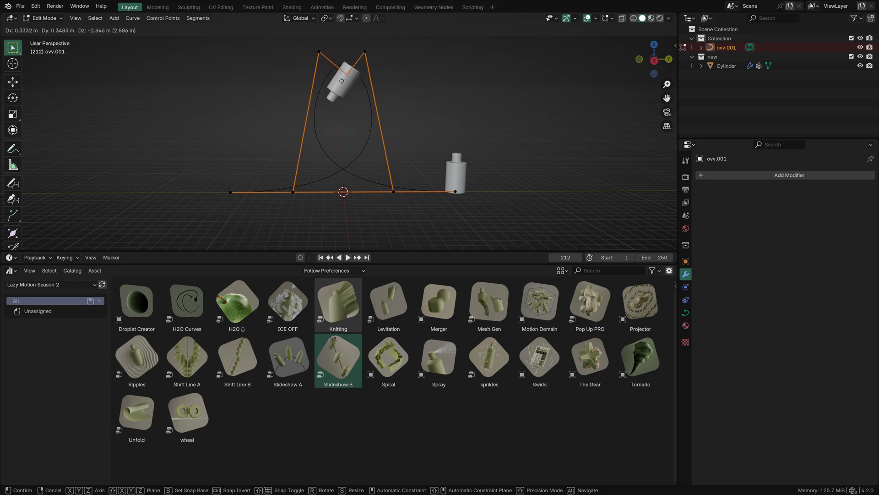
key(z)
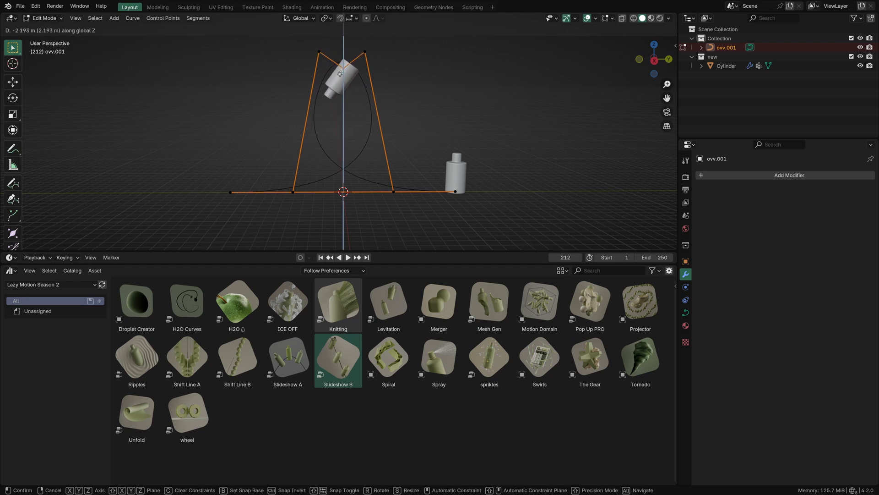
click(344, 69)
key(g)
key(z)
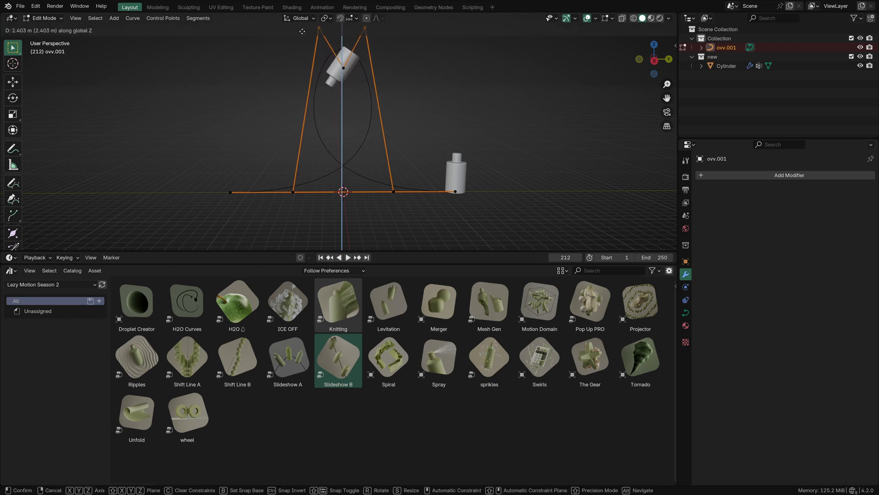
click(305, 38)
Lower the middle control point between the two raised top points slightly further along Z and leave Edit Mode.
click(340, 66)
key(g)
key(z)
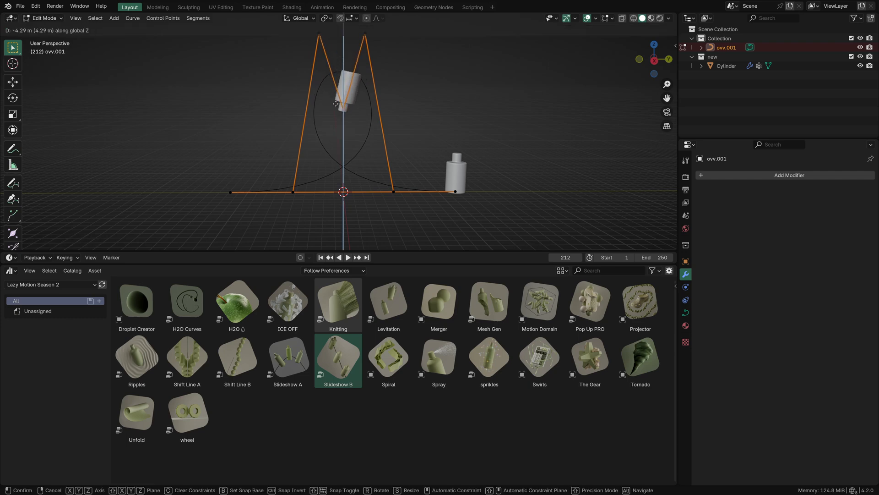
click(339, 75)
key(Tab)
Play the Slideshow B animation to watch the bottles follow the widened, rounder loop, clearing the asset selection.
key(space)
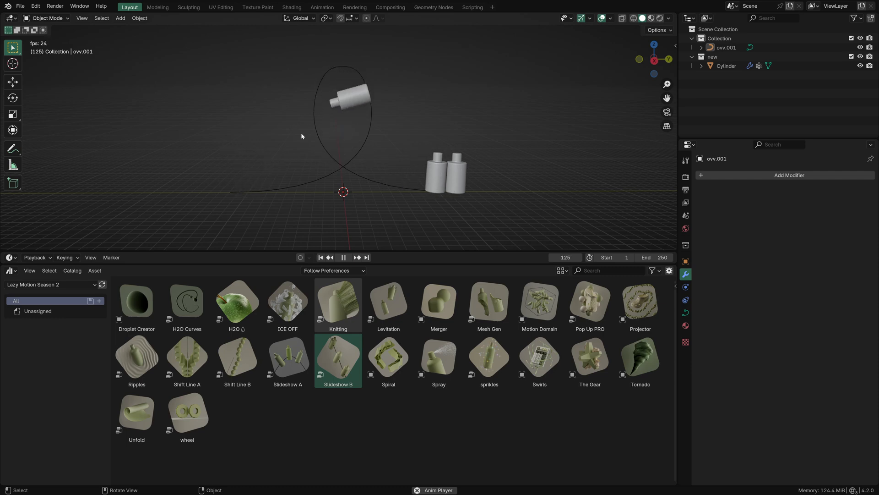
click(367, 464)
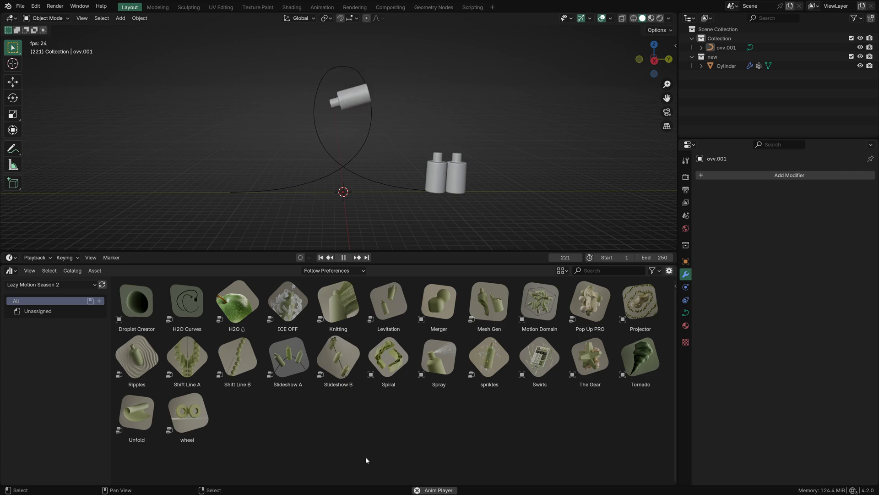
click(439, 303)
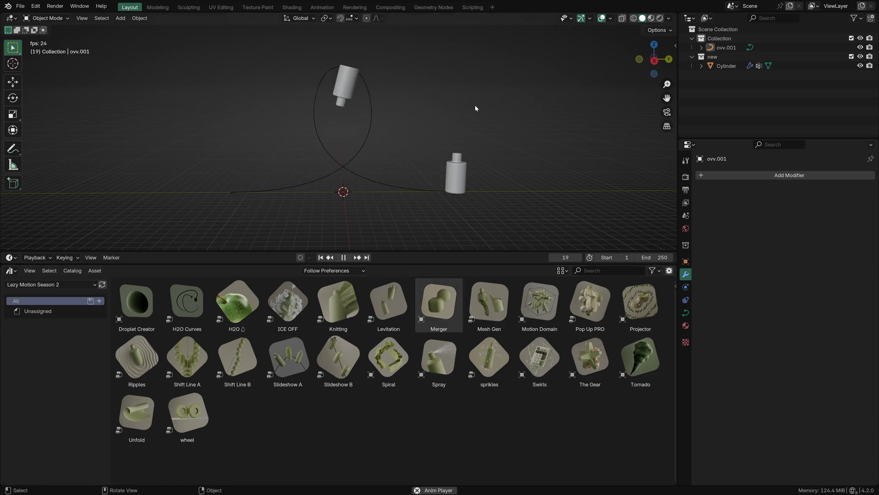
Remove the Slideshow B.001 modifier from the bottle, delete the ovv.001 curve and frame the bottle.
key(space)
click(457, 170)
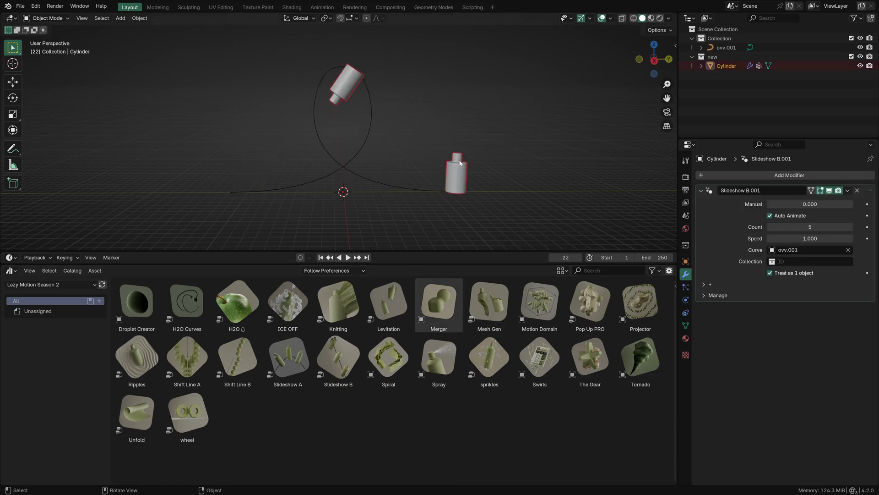
click(859, 190)
click(373, 108)
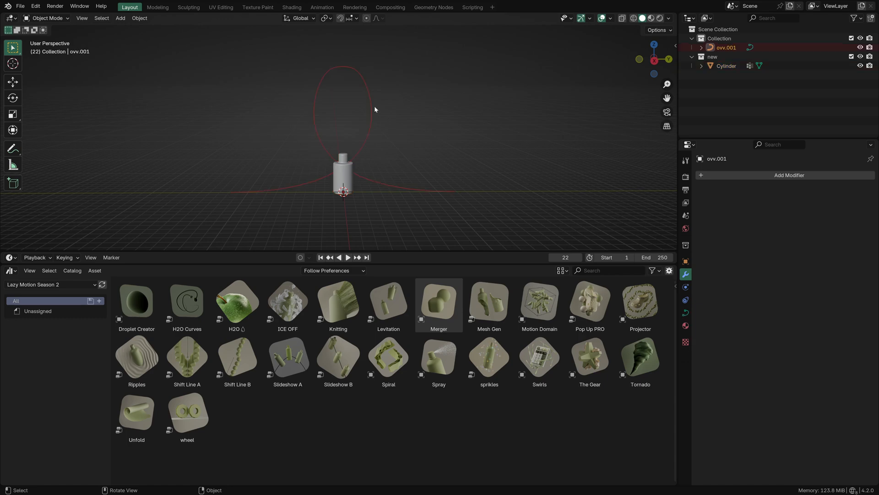
key(Delete)
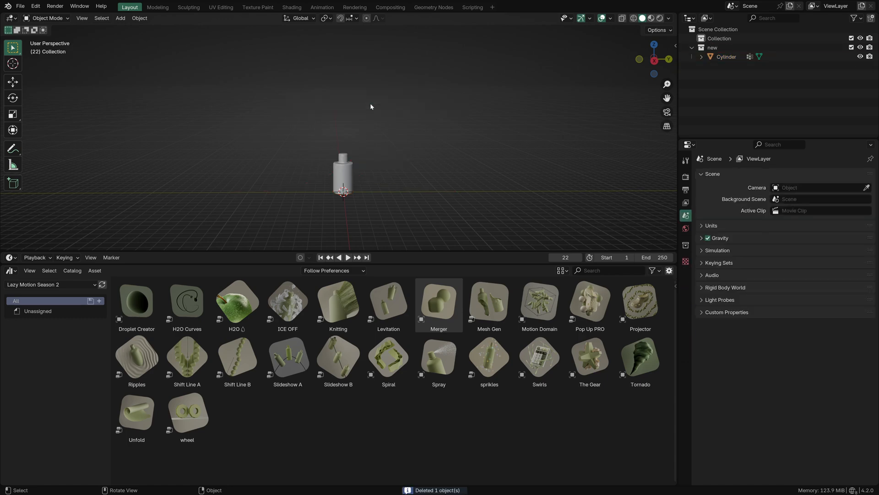
click(337, 175)
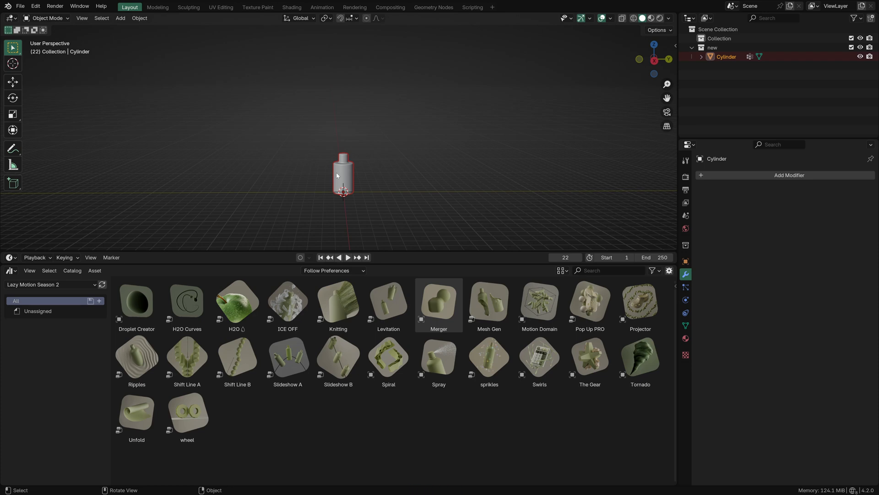
key(KP_Decimal)
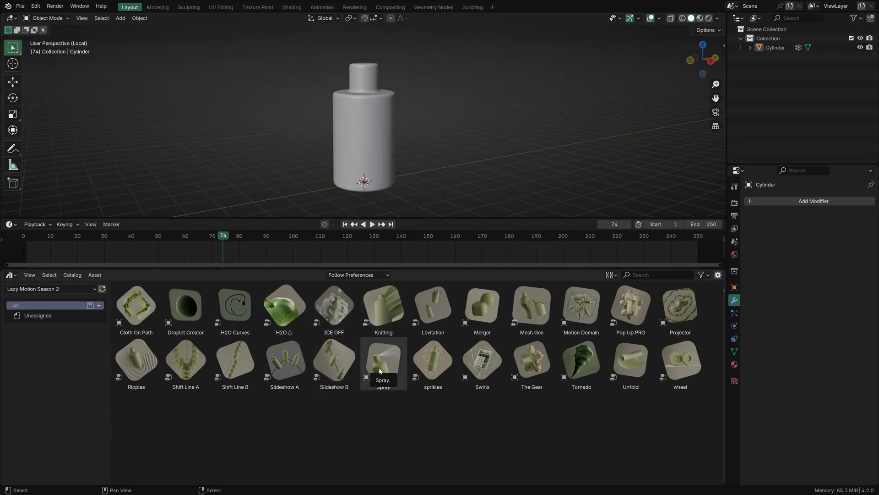
Add the Spray asset beside the bottle's cap and rotate it about -87 degrees so the particles shoot away sideways.
drag(380, 371, 452, 191)
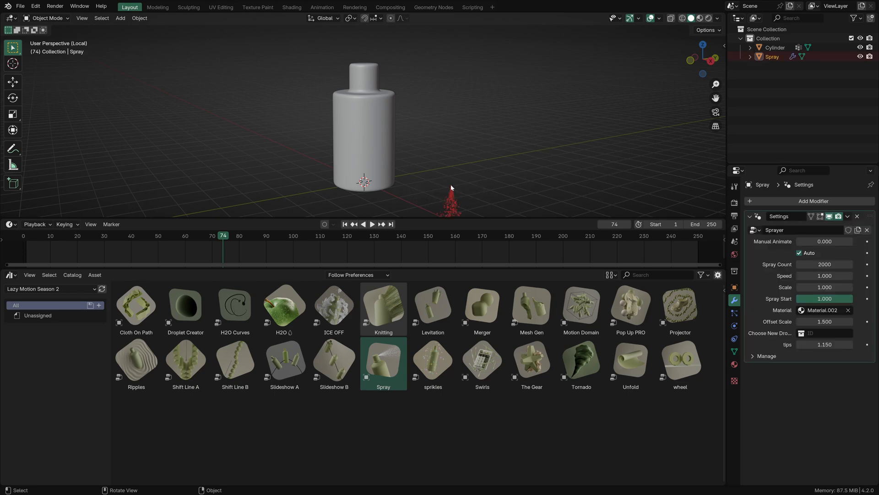
key(r)
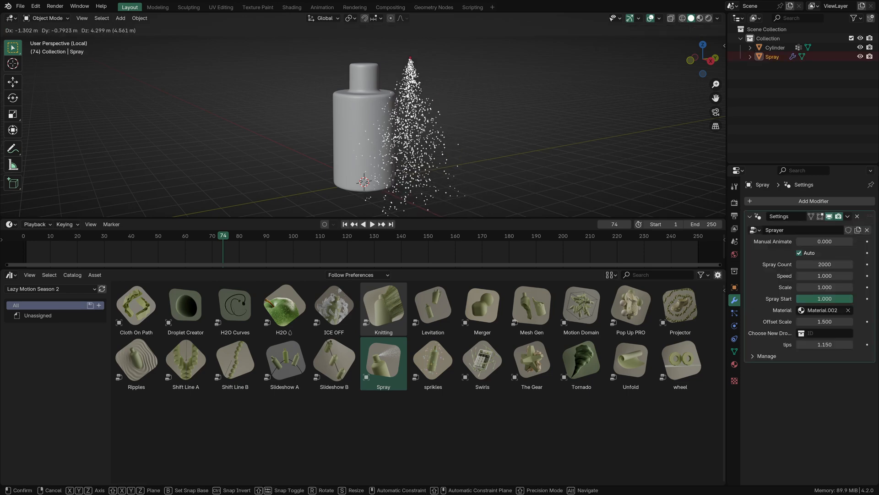
click(426, 137)
key(g)
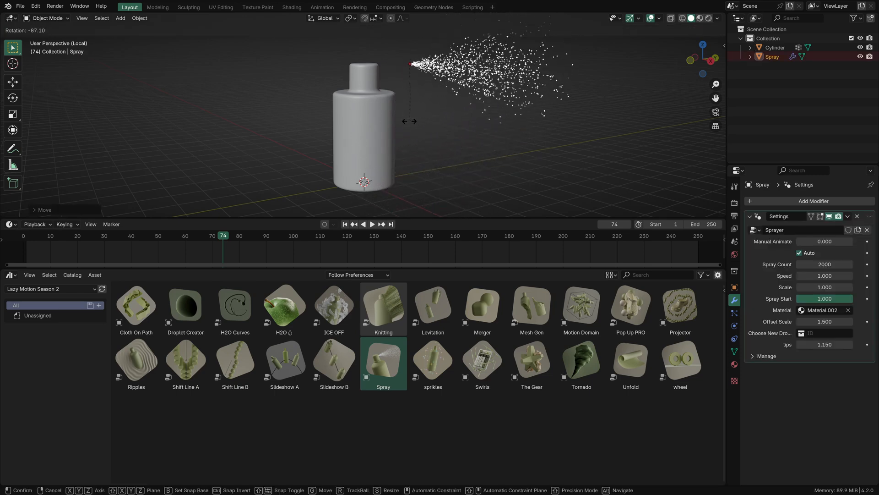
click(367, 115)
Move the Spray object into the side of the bottle's cap, checking from above, and clear the selection.
middle_drag(367, 114, 361, 180)
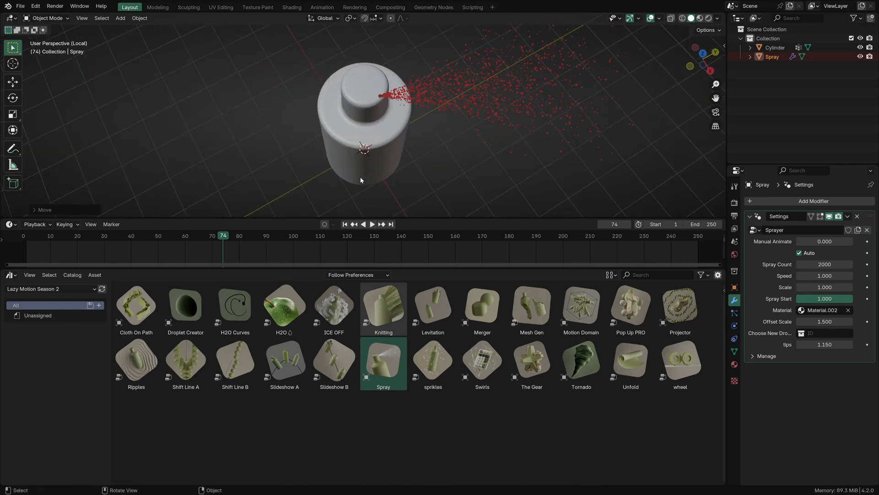
scroll(362, 179, up, 3)
key(g)
click(383, 83)
click(494, 138)
Play the animation to examine the spray coming out of the bottle's cap.
scroll(493, 139, down, 1)
mouse_move(493, 138)
middle_down()
mouse_move(477, 88)
mouse_move(432, 138)
mouse_move(405, 75)
mouse_move(385, 114)
mouse_move(499, 115)
middle_up()
scroll(476, 88, up, 3)
scroll(405, 74, up, 2)
key(space)
scroll(394, 111, down, 3)
scroll(527, 115, up, 1)
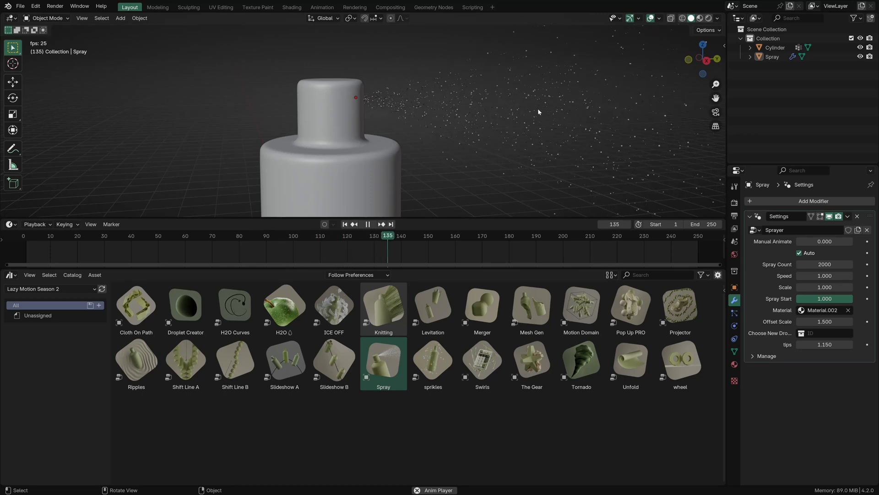
key(space)
Try driving the spray through Manual Animate with Auto off, restore both settings and test Spray Start.
click(799, 253)
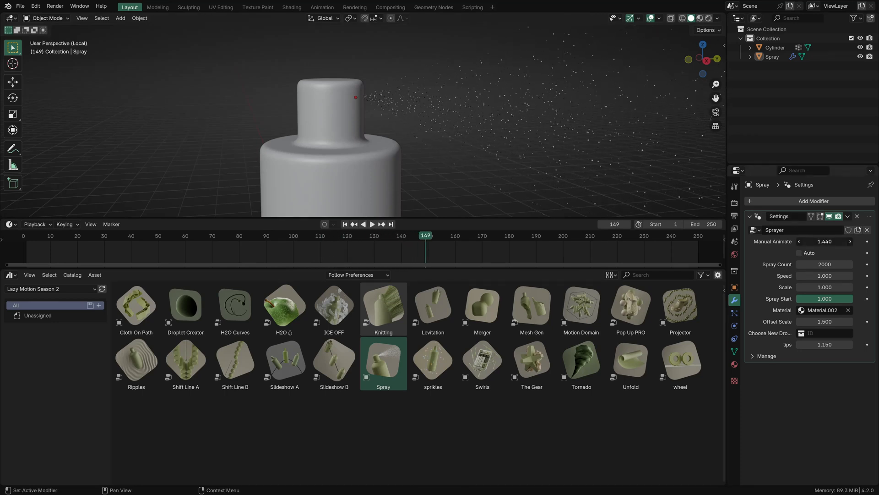
drag(825, 242, 804, 241)
click(800, 253)
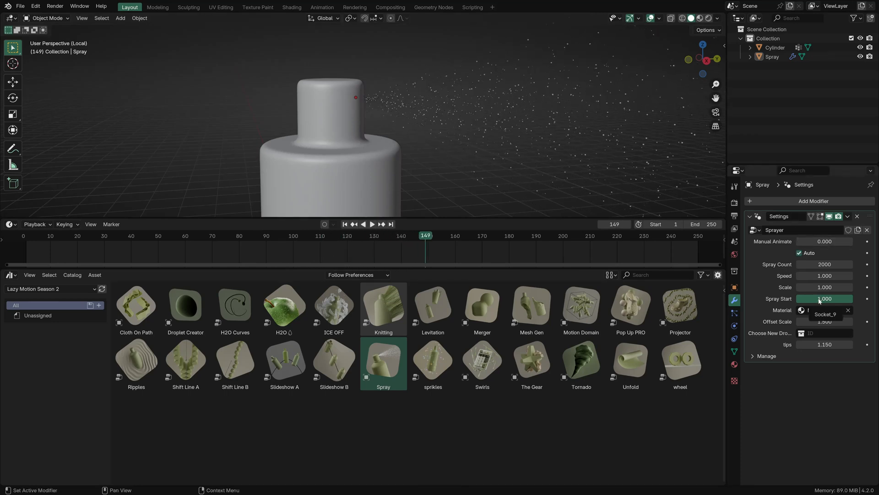
mouse_move(820, 300)
mouse_down()
mouse_move(769, 300)
mouse_move(834, 301)
mouse_up()
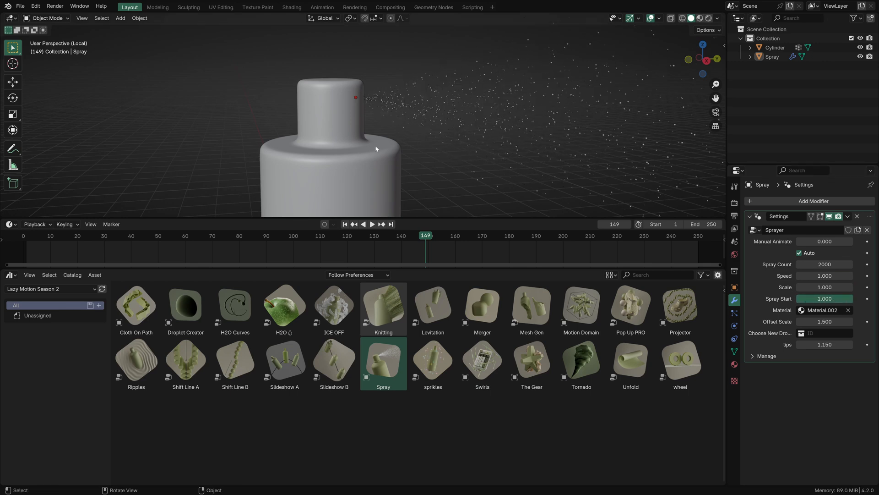
Play the spray animation briefly from a slightly different angle.
key(space)
middle_drag(526, 173, 553, 181)
key(space)
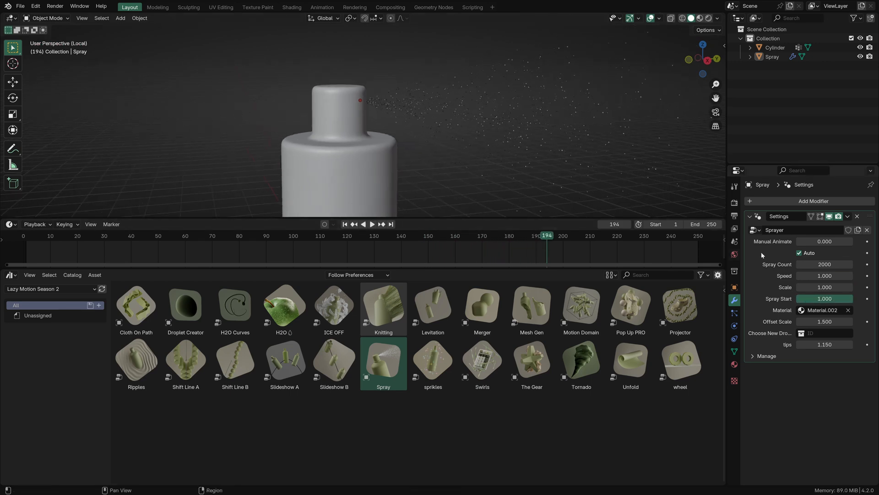
Test the Spray's Spray Count, Speed, Scale, Offset Scale and tips settings, cancelling each change.
drag(819, 264, 874, 264)
right_click(818, 265)
drag(819, 275, 847, 287)
right_click(819, 275)
right_click(820, 287)
drag(820, 322, 827, 322)
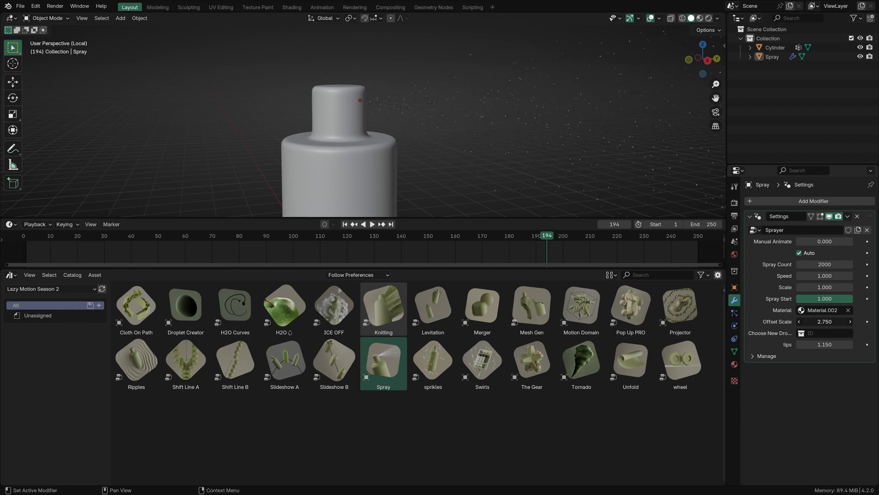
right_click(814, 325)
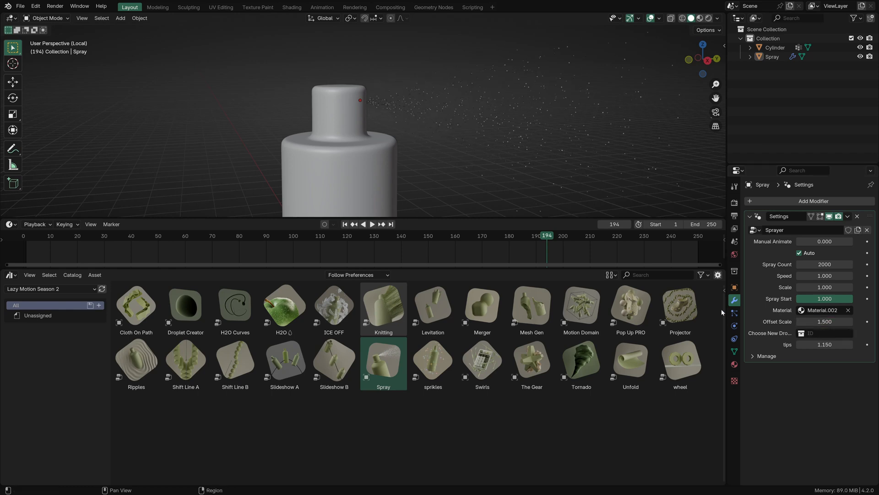
drag(726, 308, 748, 293)
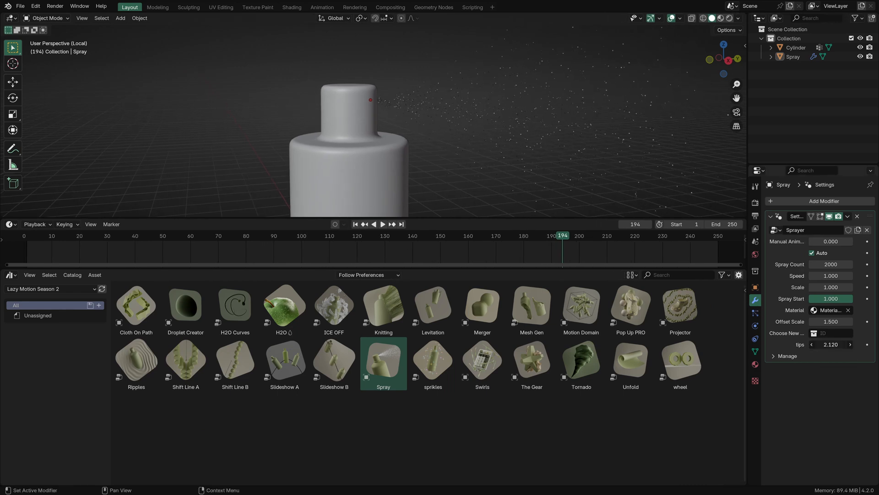
right_click(825, 344)
Play the animation to watch the spray with its original settings.
key(space)
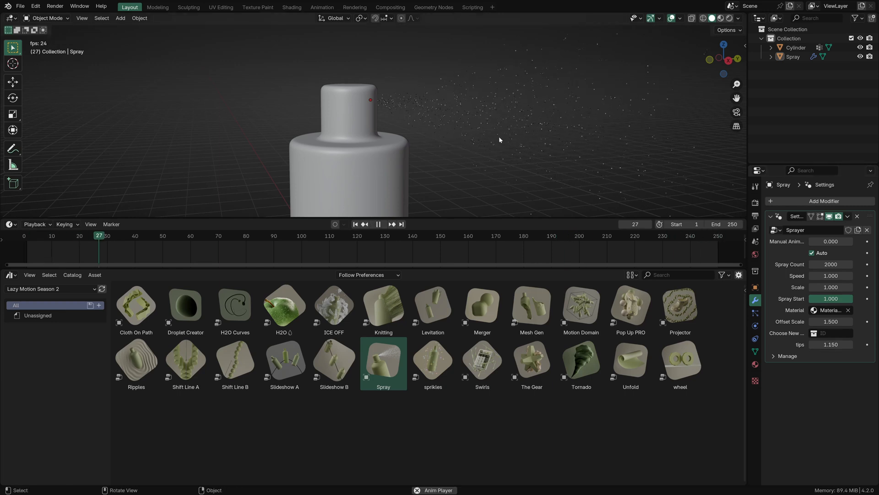
scroll(499, 136, down, 2)
scroll(495, 158, up, 4)
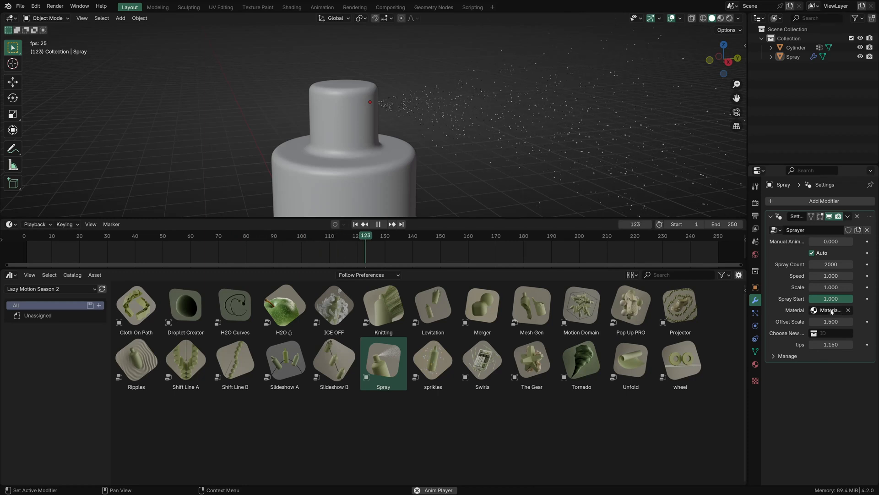
Delete the Spray object and apply the sprikles asset to the bottle.
key(Delete)
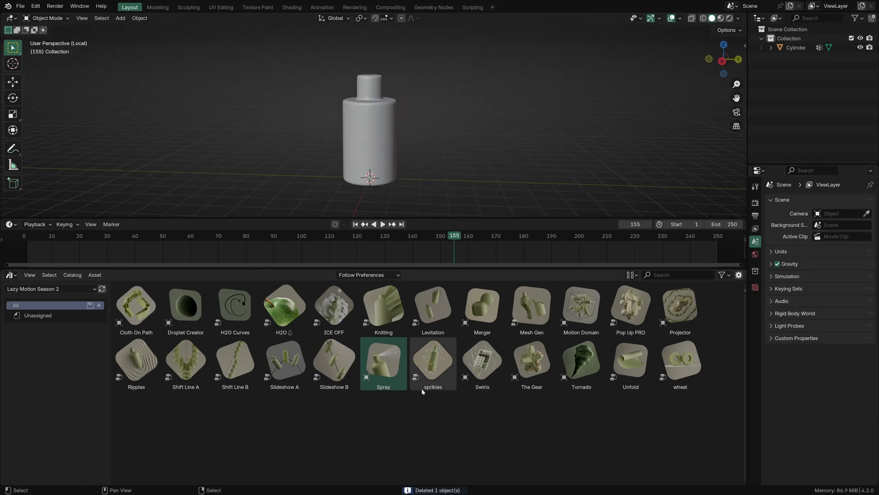
click(421, 402)
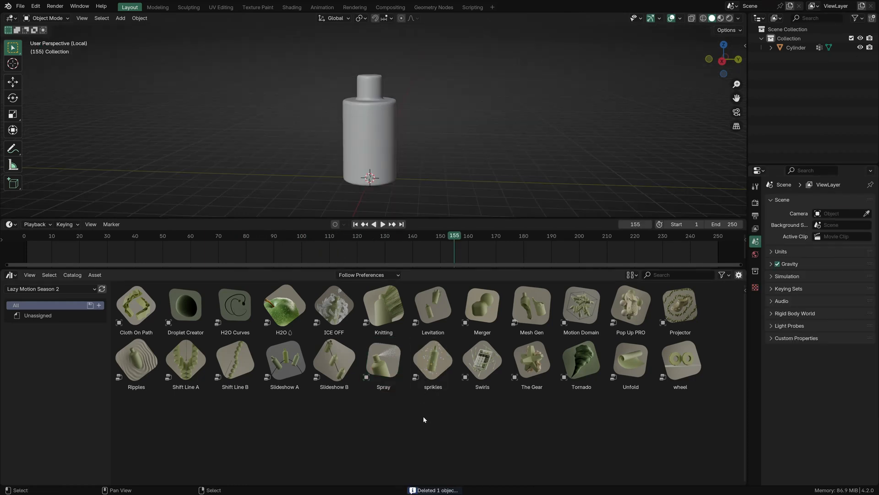
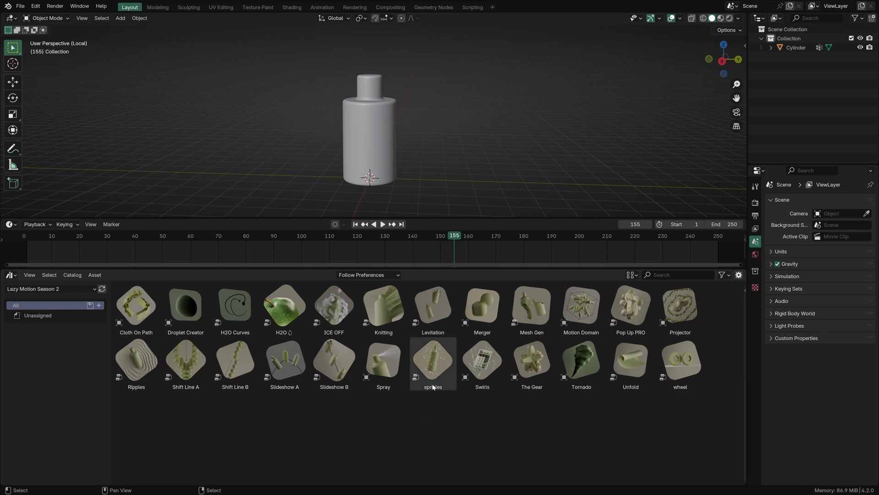
drag(431, 367, 368, 122)
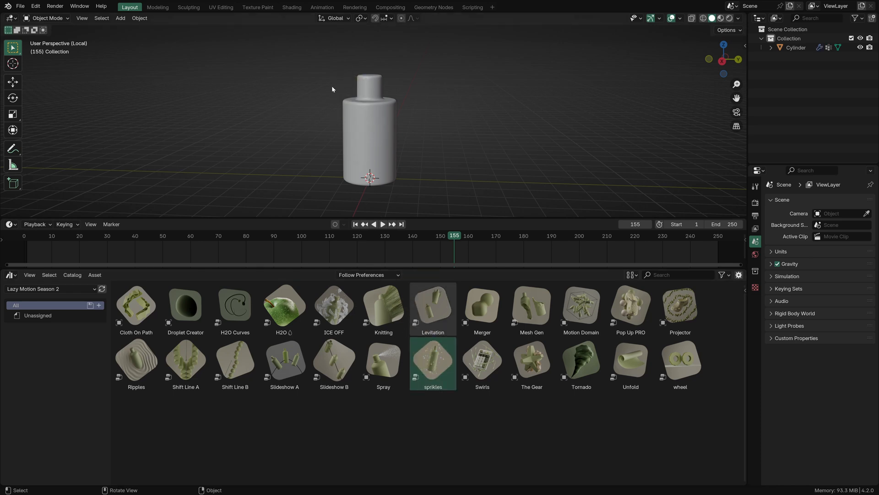
Play the sprikles animation and inspect the particles around the bottle in a maximized viewport.
key(space)
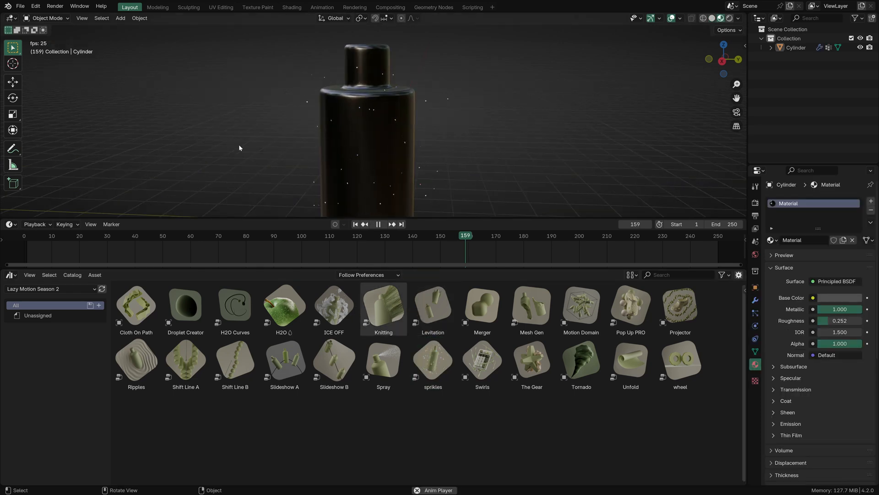
key(ctrl+space)
scroll(345, 104, up, 3)
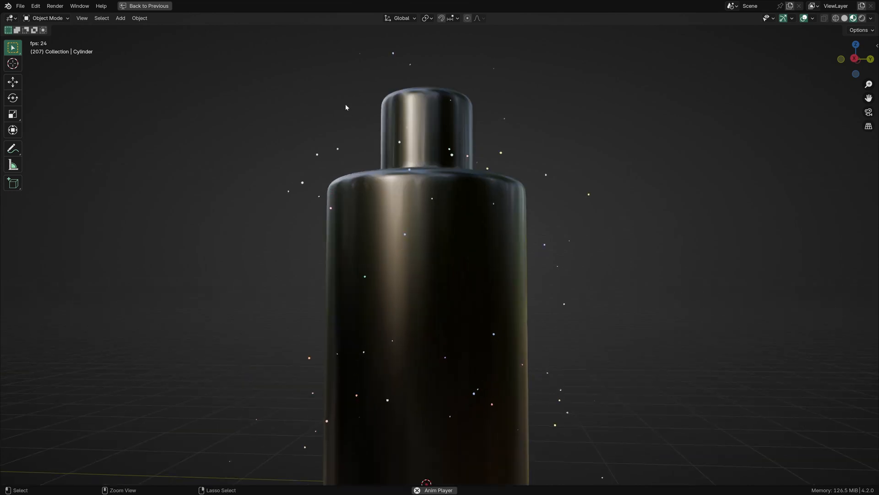
key(ctrl+space)
scroll(346, 105, down, 4)
Show the sprikles modifier settings while watching the particles around the whole bottle, and stop playback.
click(756, 300)
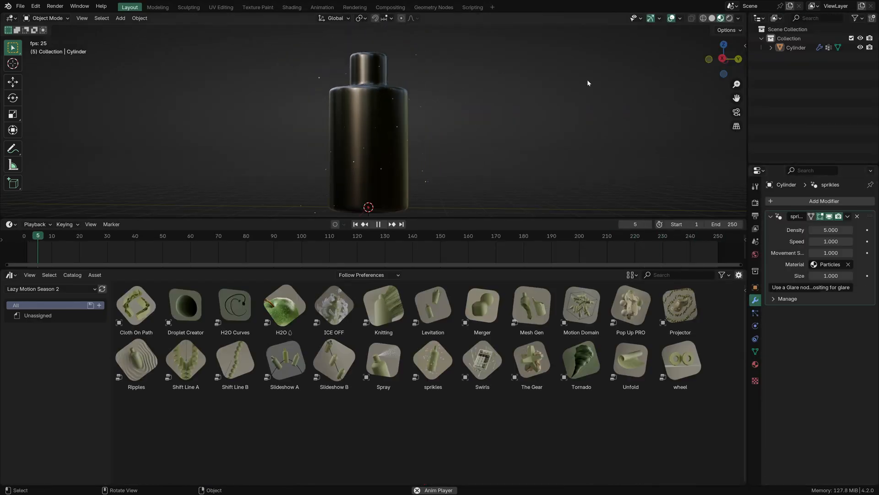
scroll(585, 83, down, 2)
middle_drag(580, 89, 575, 99)
key(space)
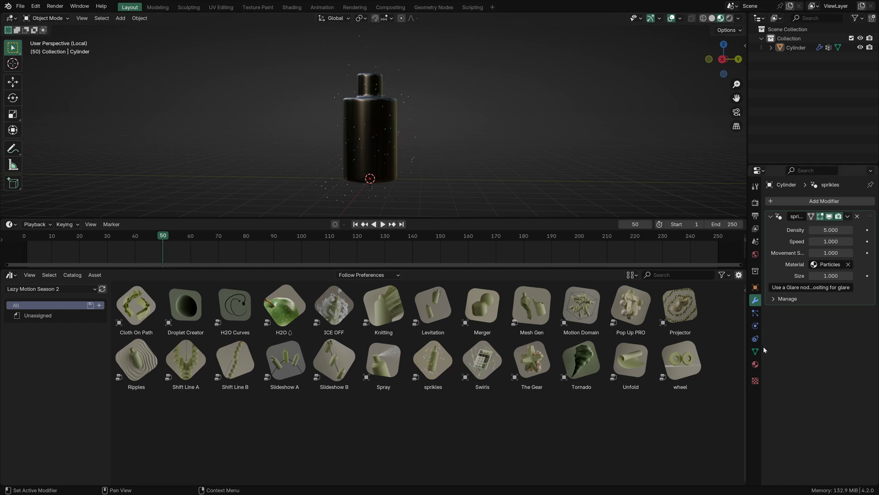
Add a second material slot to the bottle and assign the existing Particles material to it.
click(756, 365)
click(870, 210)
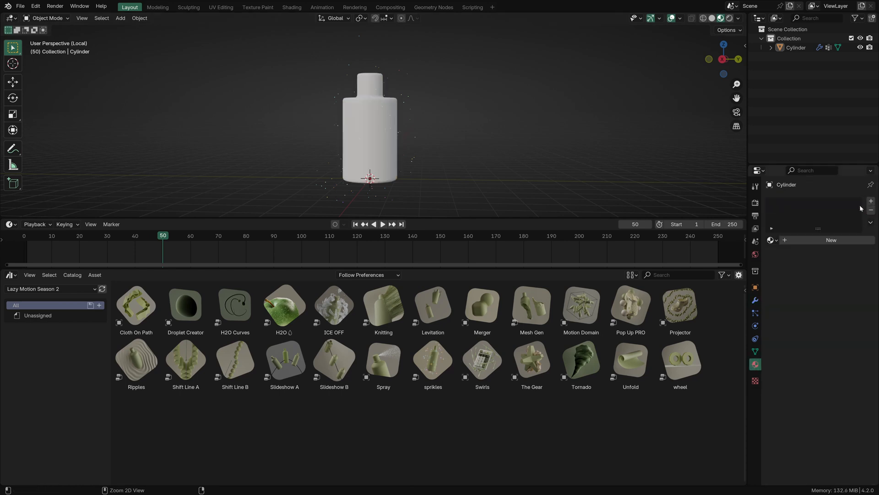
key(ctrl+z)
click(870, 201)
click(773, 258)
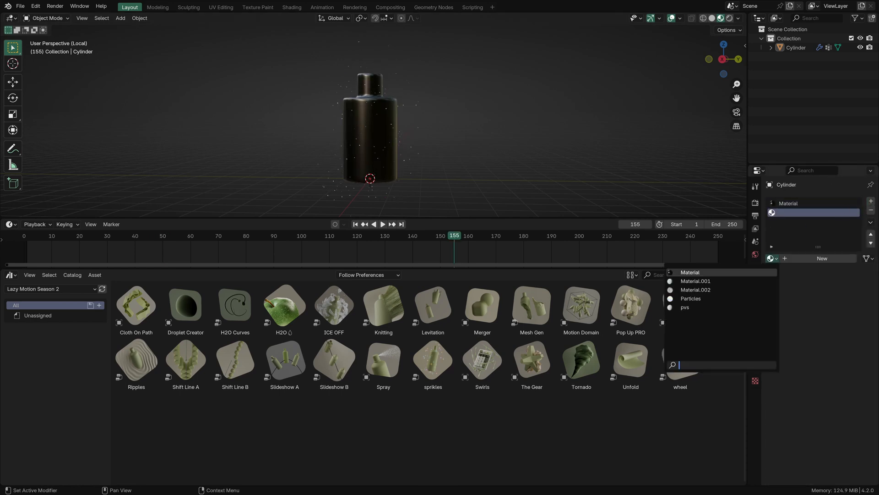
click(691, 298)
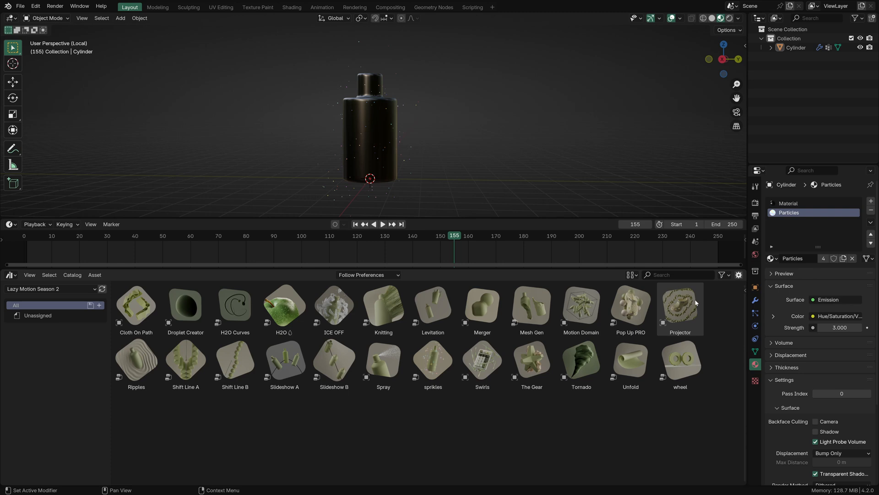
Open the Particles material in the Shader Editor and reposition its Noise Texture and Hue/Saturation/Value nodes.
click(10, 275)
click(34, 359)
click(9, 275)
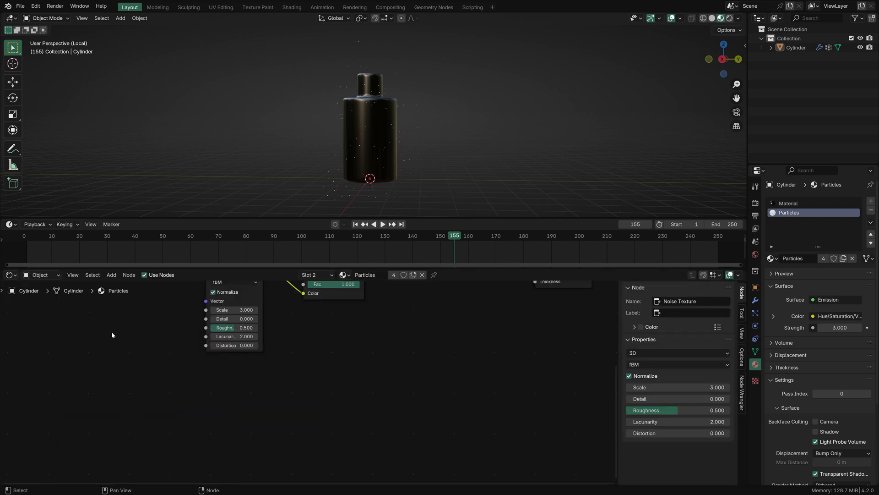
scroll(112, 335, down, 3)
middle_drag(112, 335, 242, 425)
scroll(340, 350, up, 3)
middle_drag(340, 350, 202, 359)
drag(215, 357, 218, 326)
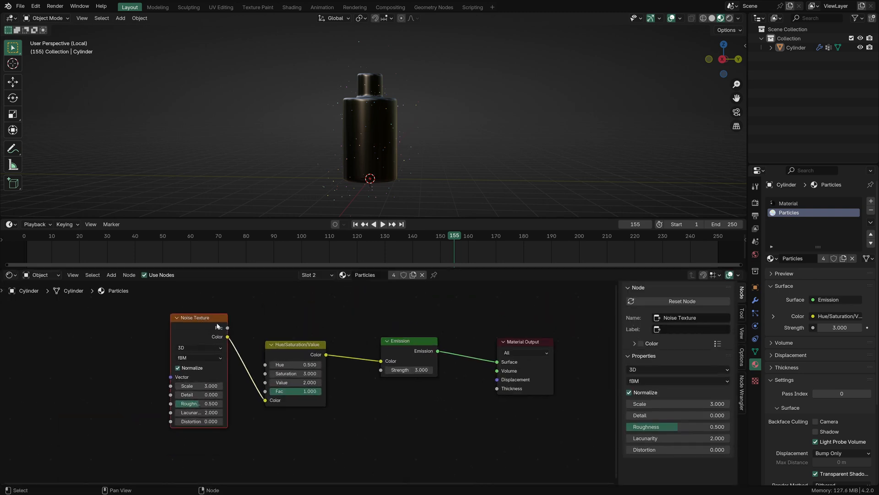
drag(294, 343, 297, 339)
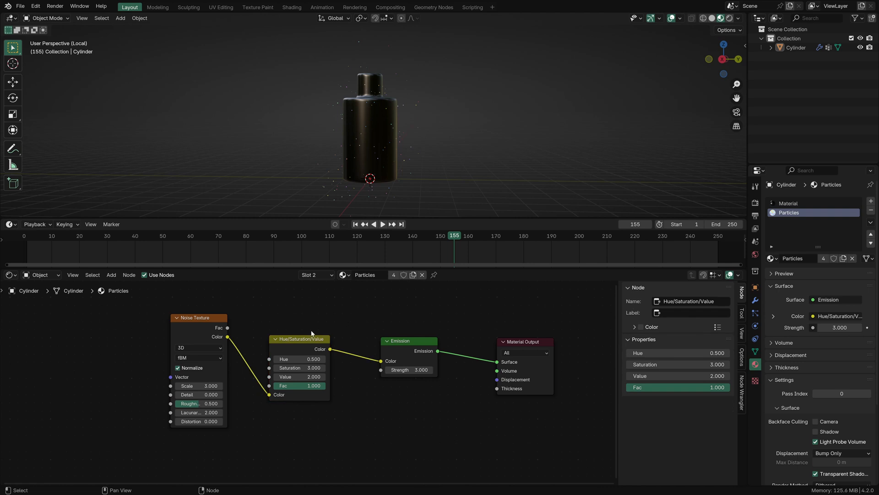
scroll(401, 318, down, 2)
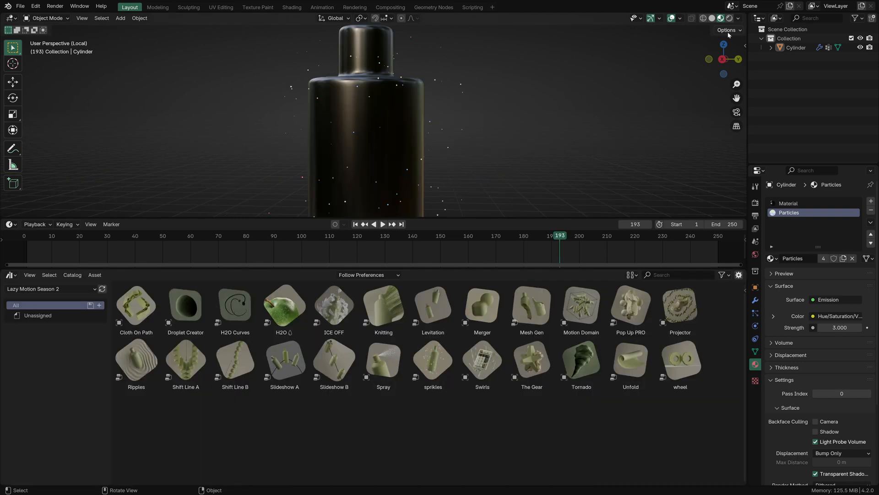
Switch the Asset Browser area to the Compositor and enable Use Nodes for the scene.
click(738, 18)
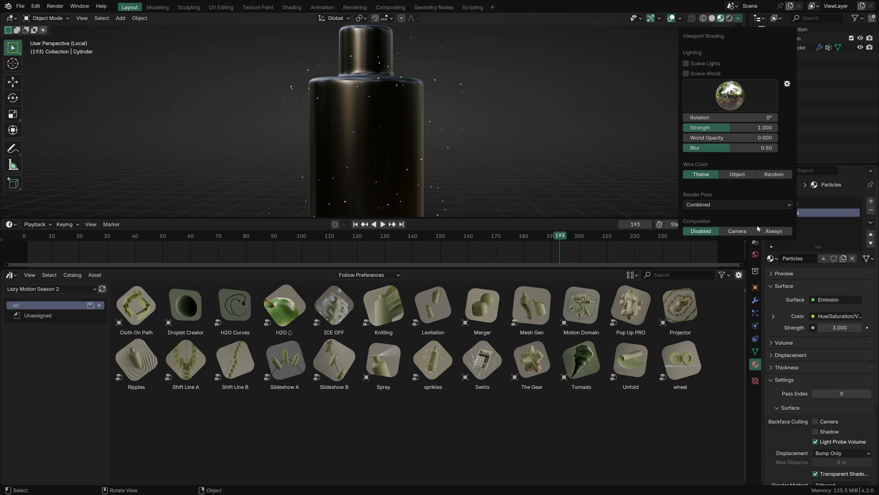
click(12, 275)
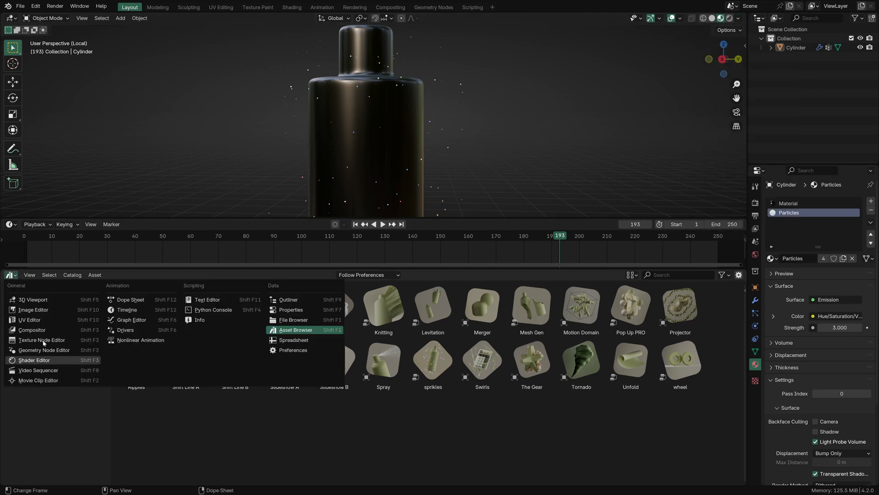
click(28, 328)
click(101, 276)
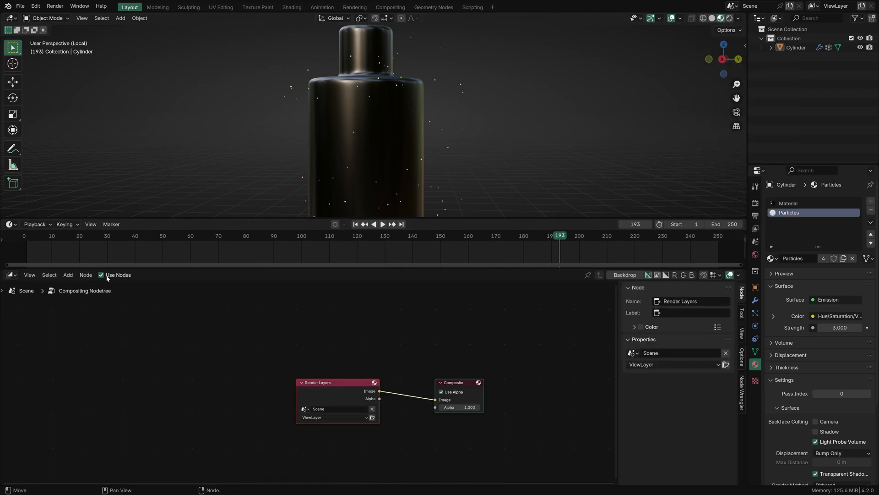
Move the Render Layers node away from Composite and insert a Glare node into the link between them.
drag(339, 383, 137, 375)
key(shift+a)
text(gl)
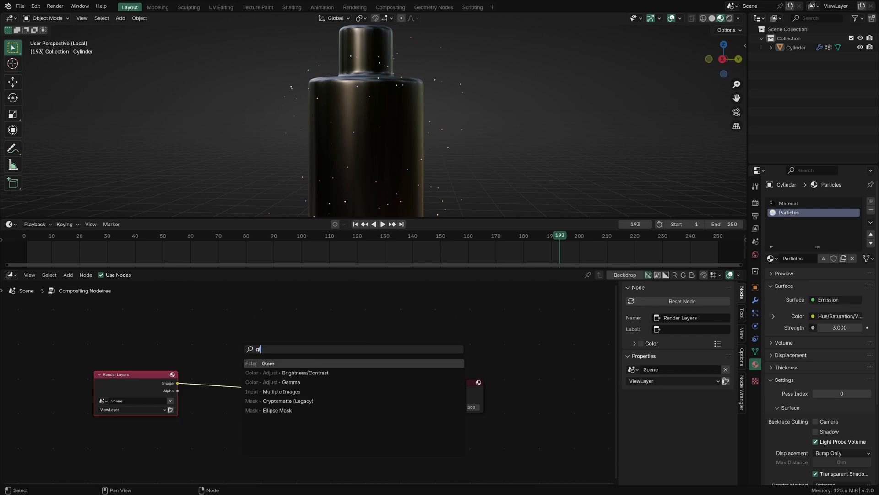
key(Return)
click(294, 359)
key(Home)
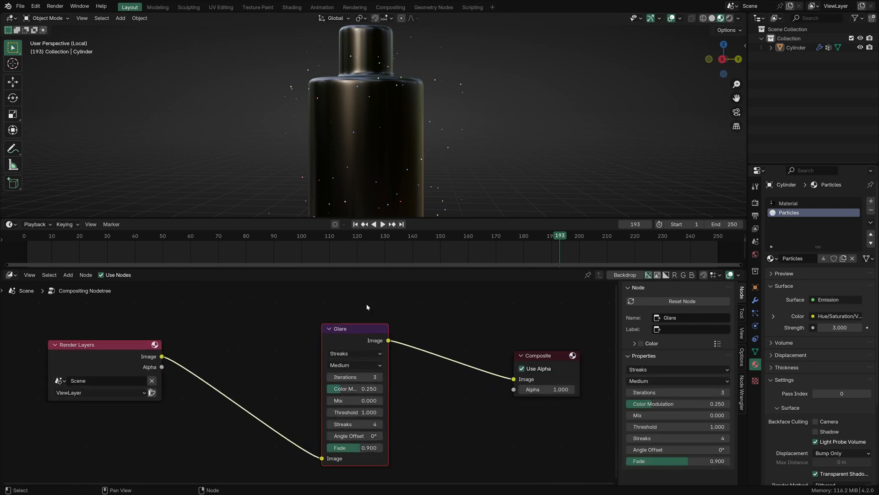
Set the viewport shading's Compositor option to Always and view the whole bottle with its particles.
click(738, 18)
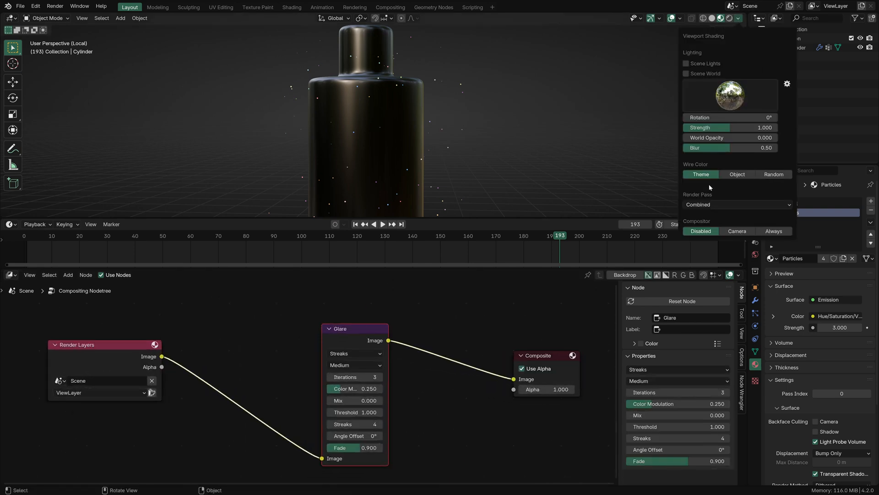
click(738, 18)
click(774, 231)
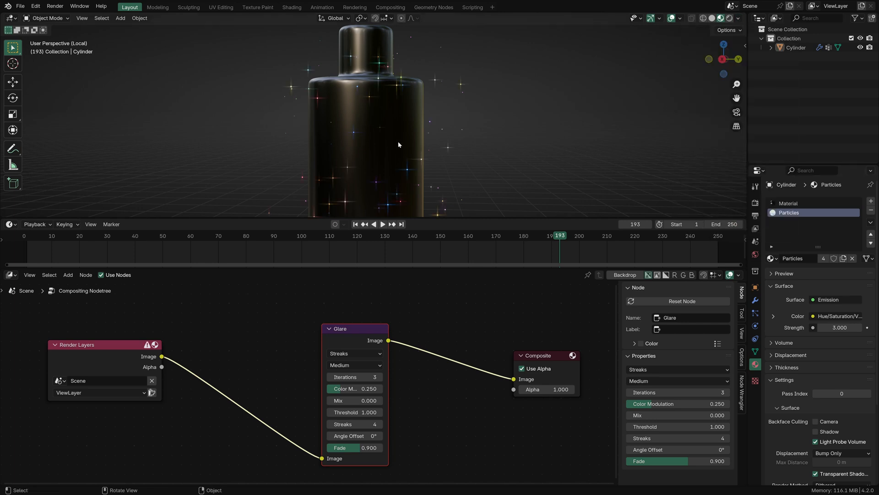
scroll(397, 141, down, 4)
scroll(412, 118, up, 2)
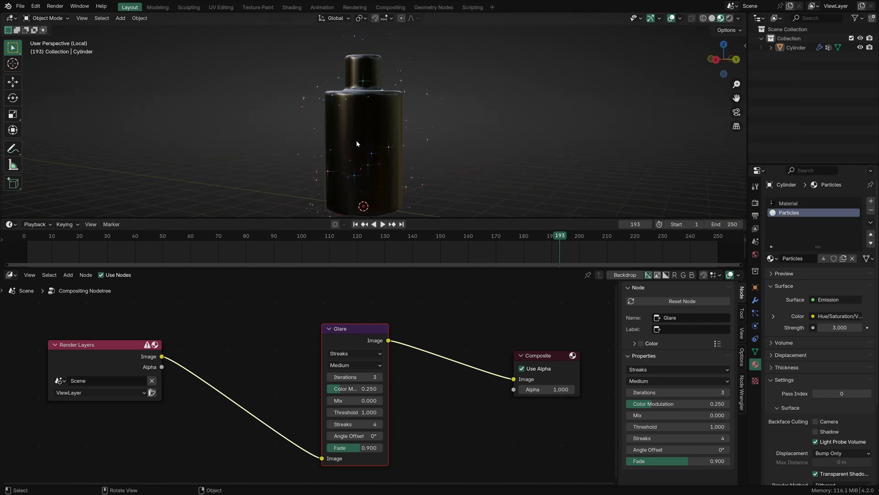
Set the Glare node to 4 iterations, High quality and 6 streaks.
middle_drag(302, 397, 337, 371)
scroll(336, 371, up, 1)
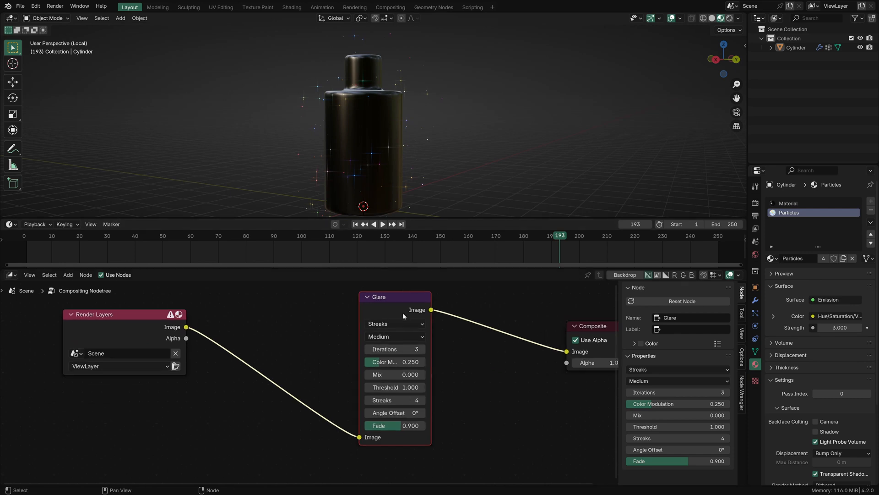
click(418, 349)
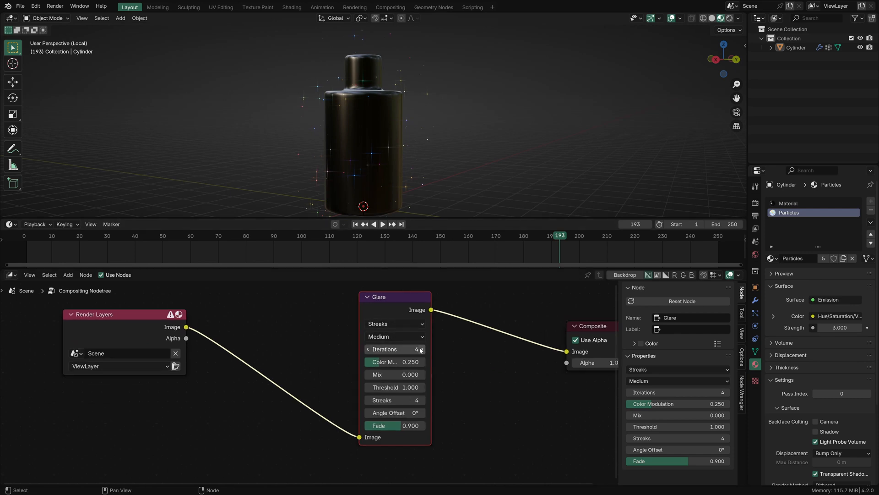
click(379, 337)
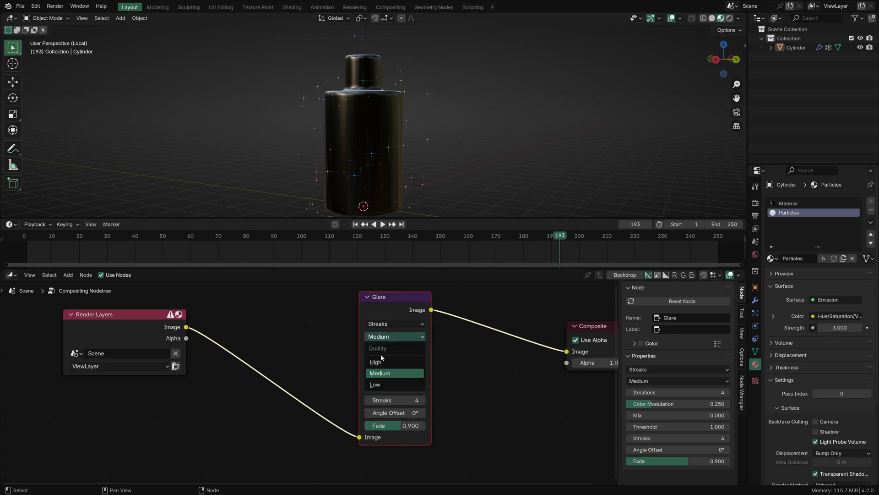
click(389, 362)
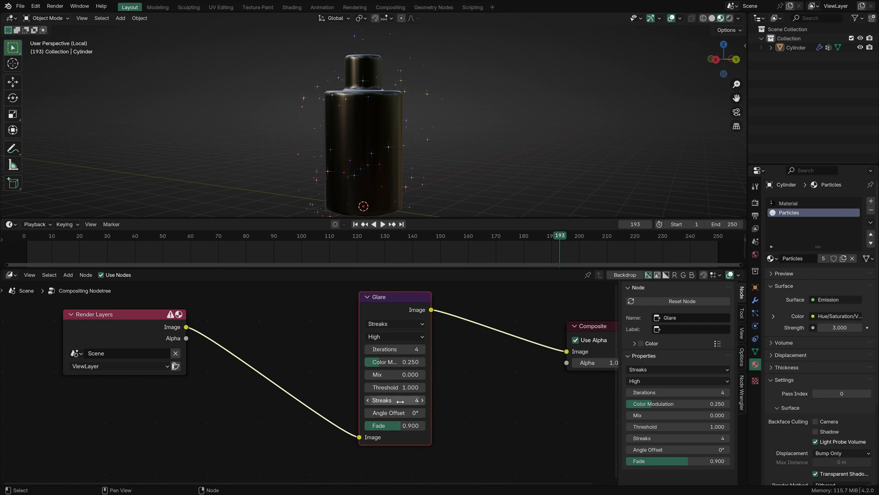
click(422, 400)
click(422, 400)
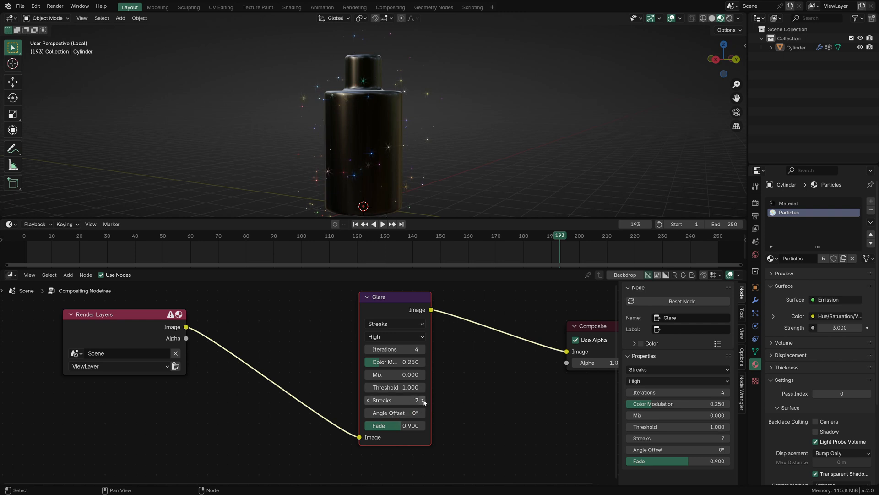
click(369, 400)
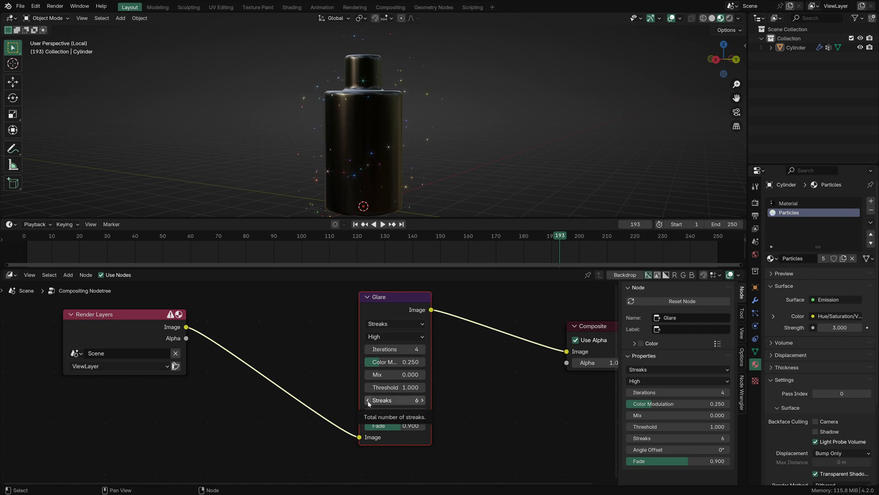
Play the sprikles animation in a maximized viewport to check the streaked glare on the particles.
key(ctrl+space)
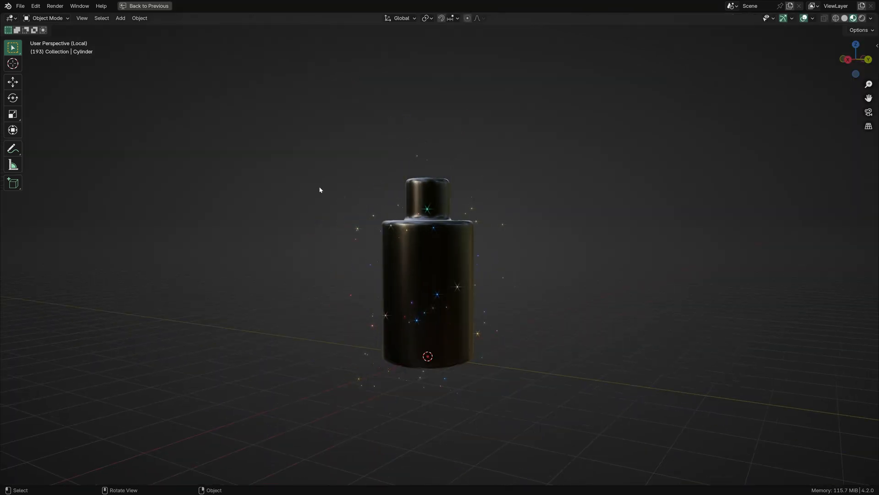
middle_drag(319, 189, 313, 153)
scroll(314, 154, up, 1)
key(space)
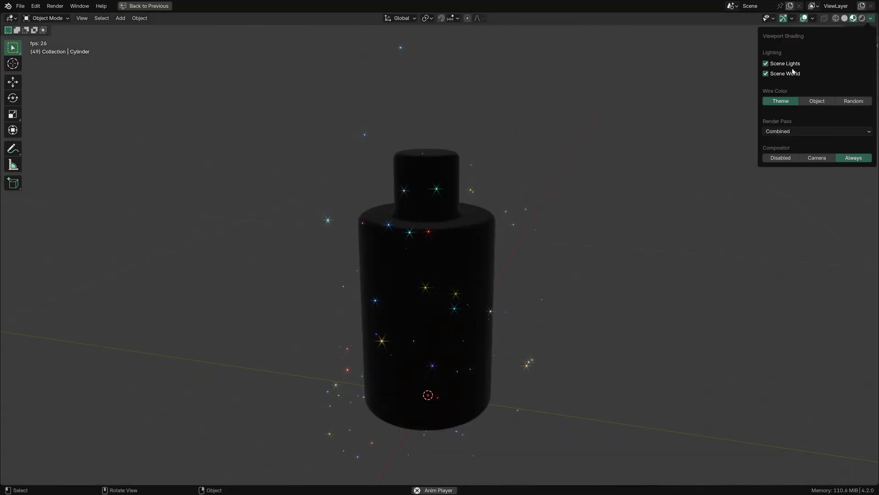
Light the viewport with a different studio HDRI instead of the scene world and inspect the bottle.
click(787, 73)
click(815, 105)
click(788, 128)
scroll(403, 184, down, 1)
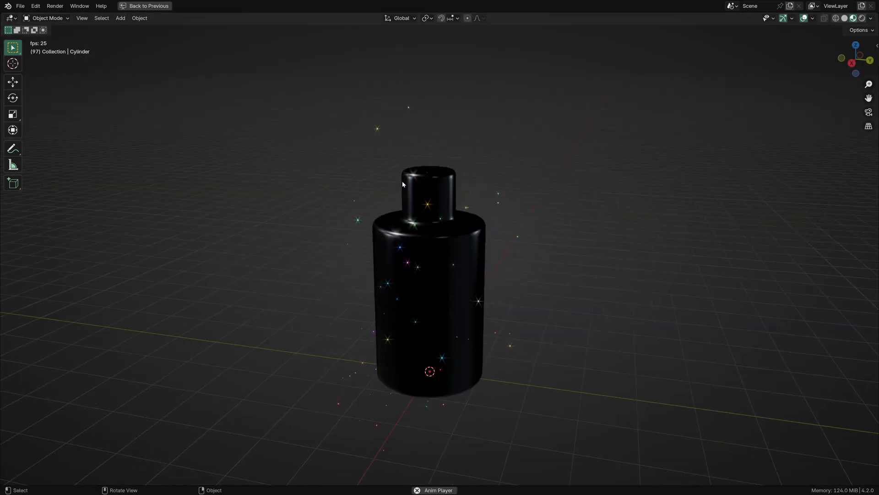
middle_drag(403, 184, 418, 144)
scroll(417, 148, up, 1)
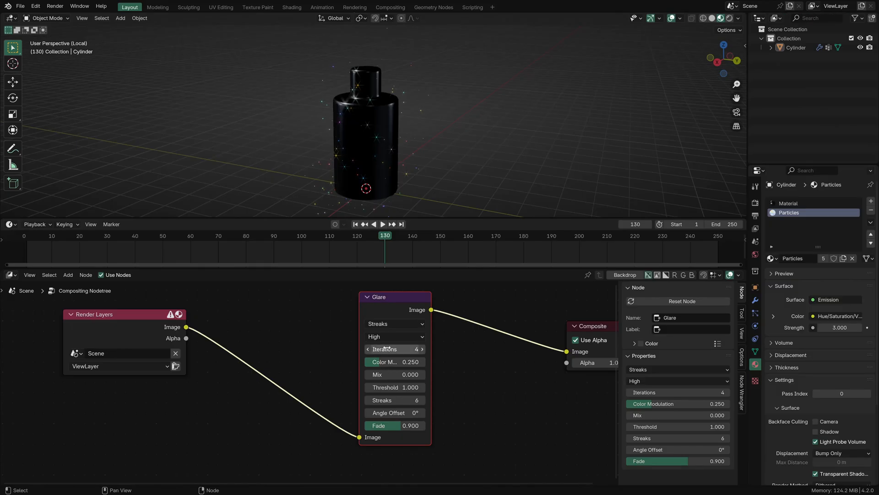
Change the Glare type to Simple Star and play part of the animation close to the bottle.
click(379, 325)
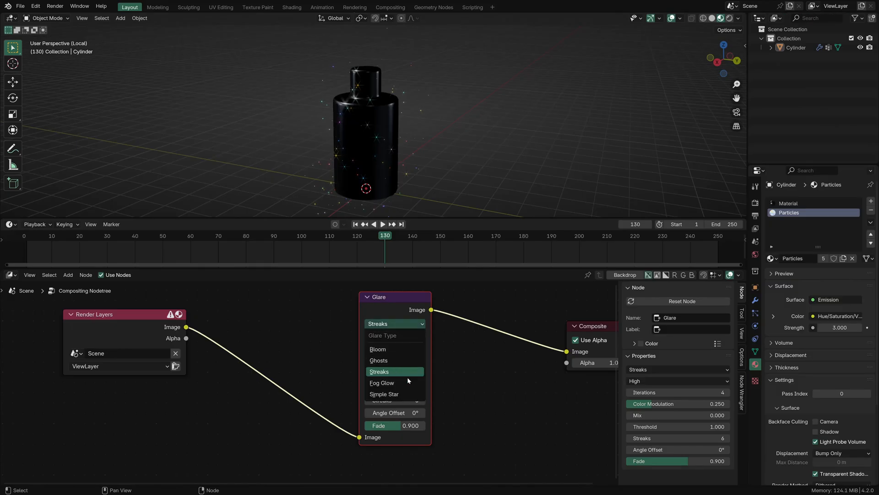
click(396, 395)
scroll(336, 141, up, 3)
key(space)
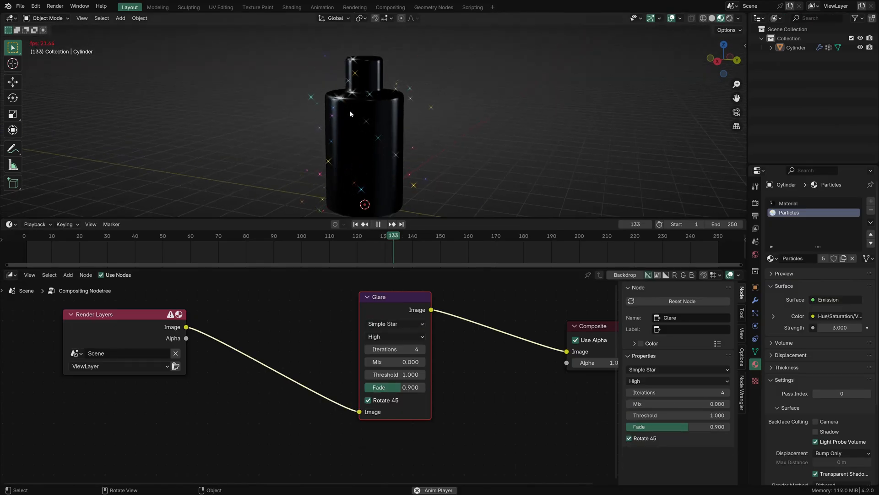
scroll(281, 80, up, 4)
key(space)
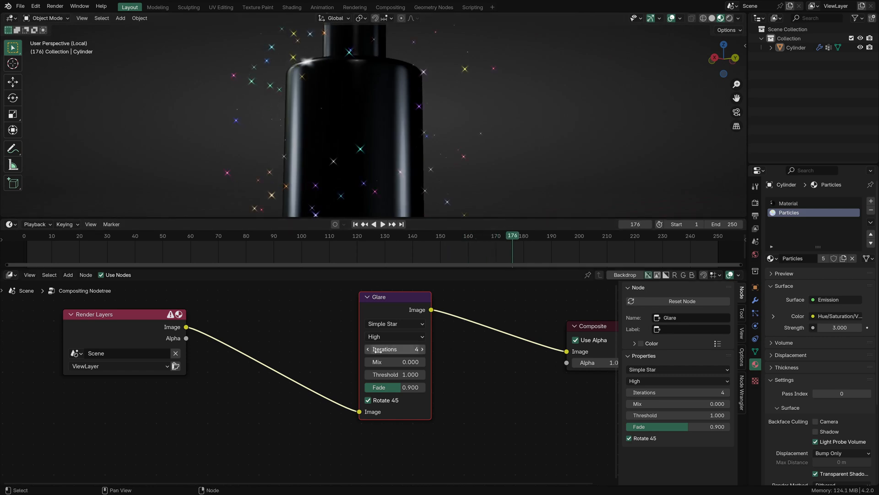
Set the Glare threshold to 3.060 and play the animation in a maximized viewport to check the sparkles.
drag(386, 361, 389, 362)
drag(387, 374, 391, 374)
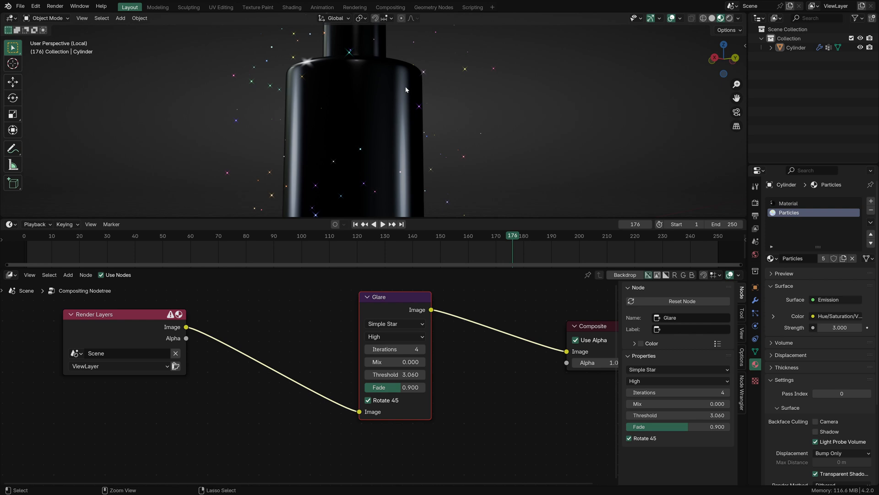
key(ctrl+space)
key(space)
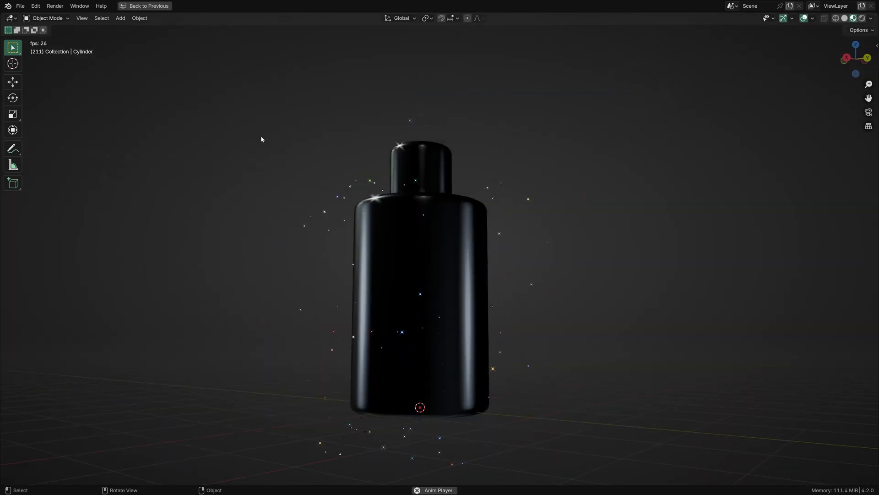
key(ctrl+space)
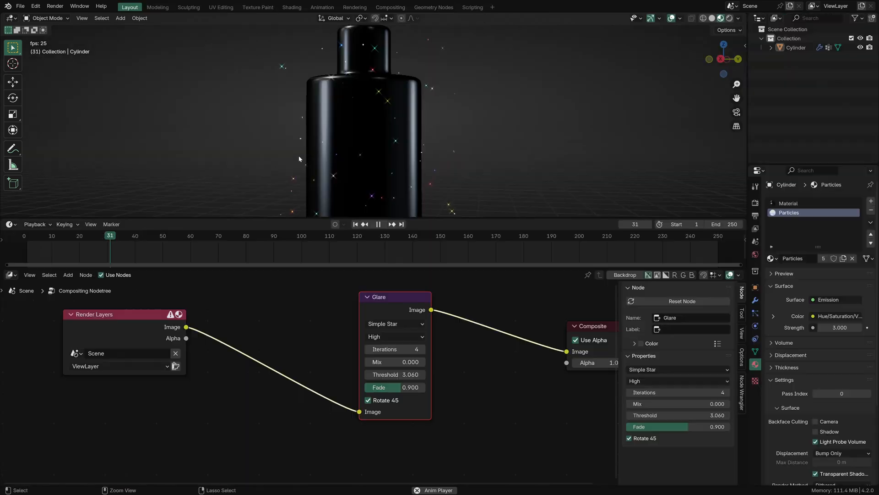
click(247, 143)
Remove the Glare node while keeping its link, and turn the Compositor area back into the Asset Browser.
click(11, 278)
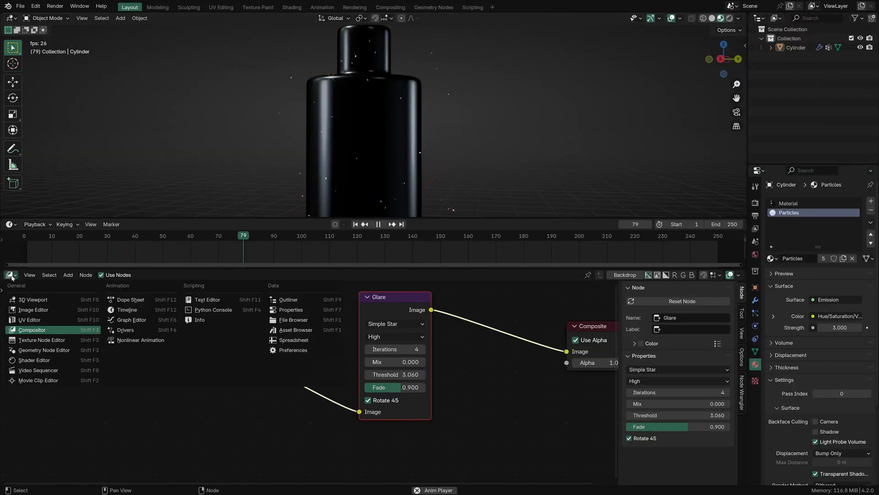
click(12, 278)
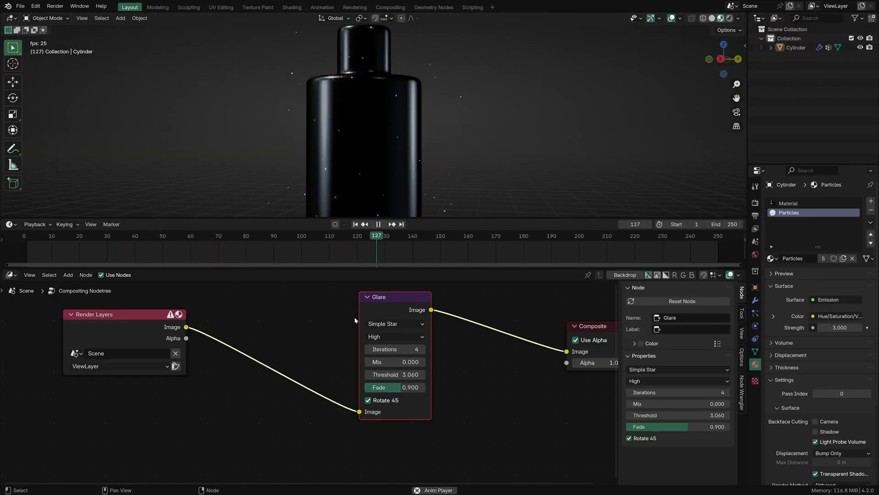
key(ctrl+x)
click(10, 275)
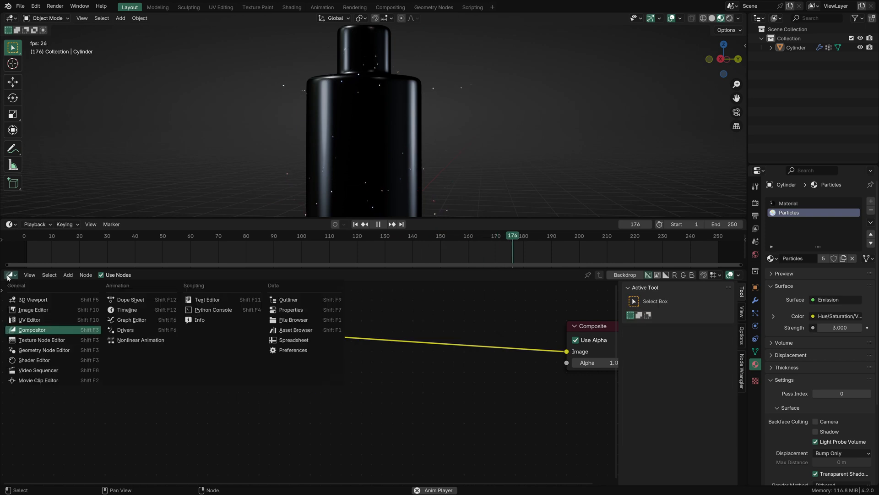
click(294, 328)
key(space)
Widen the Properties editor and preview other Density, Speed, Movement Scale and Size values of the sprikles modifier, cancelling each change.
scroll(416, 105, down, 2)
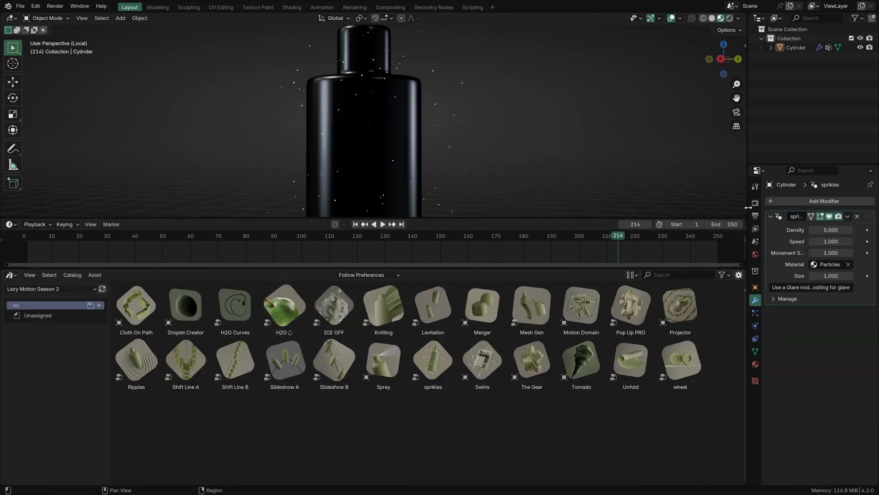
drag(748, 208, 710, 207)
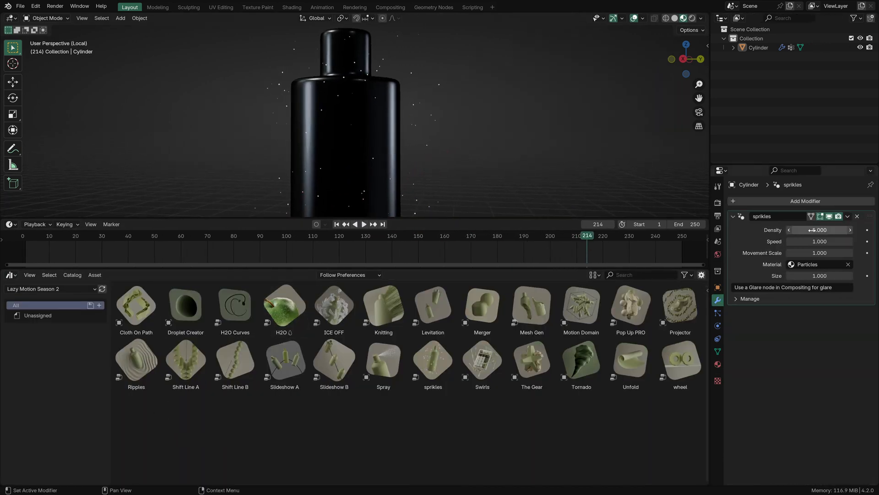
drag(820, 230, 824, 252)
right_click(807, 230)
right_click(807, 241)
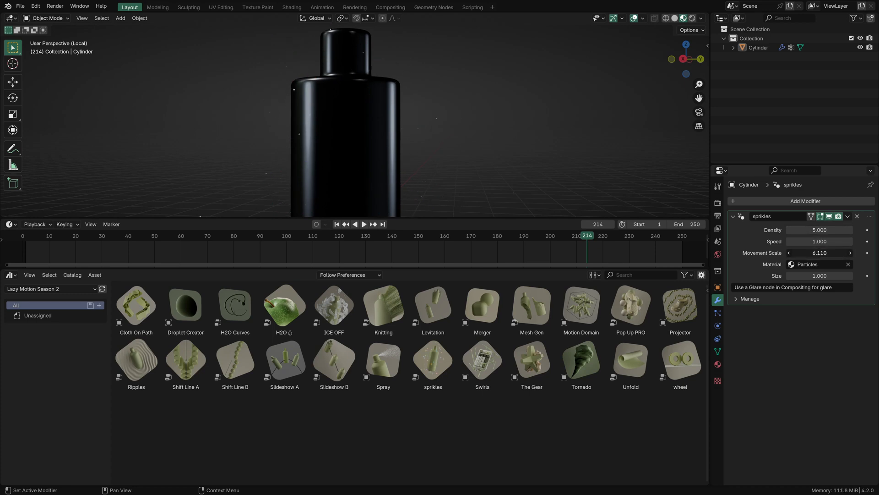
right_click(808, 253)
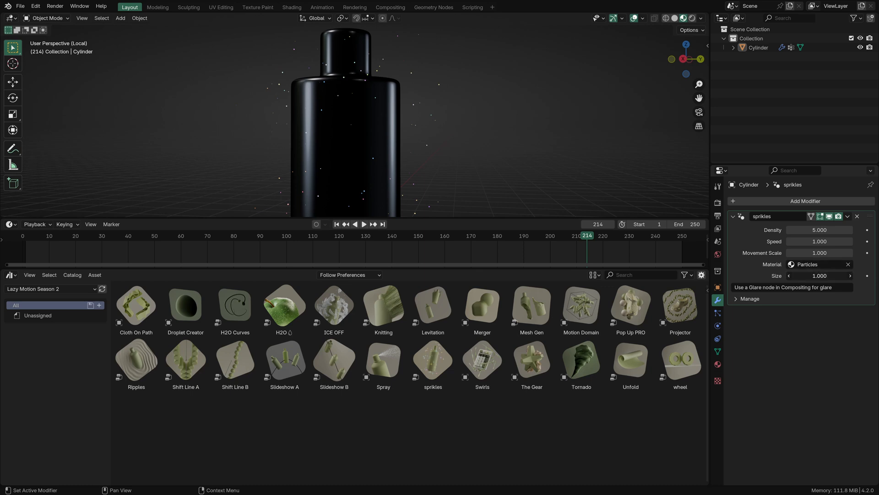
right_click(819, 275)
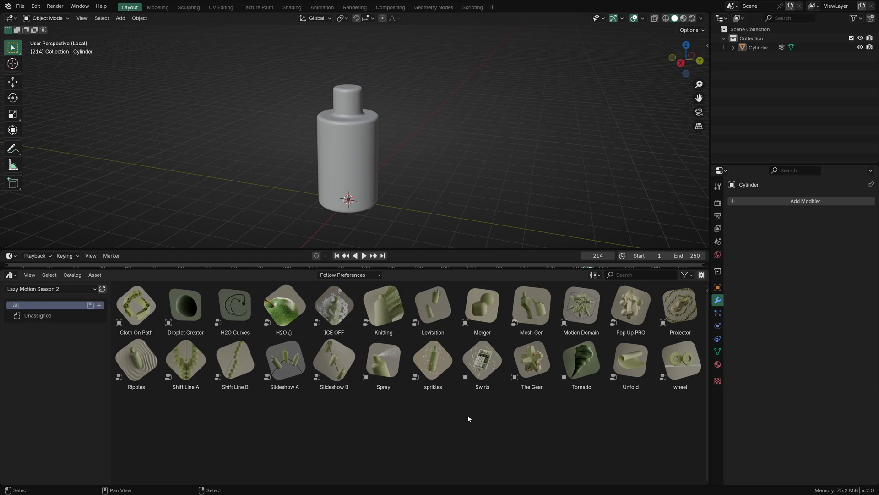
Place the Swirls asset from the Lazy Motion Season 2 library beside the bottle and inspect it in a maximized viewport.
click(483, 306)
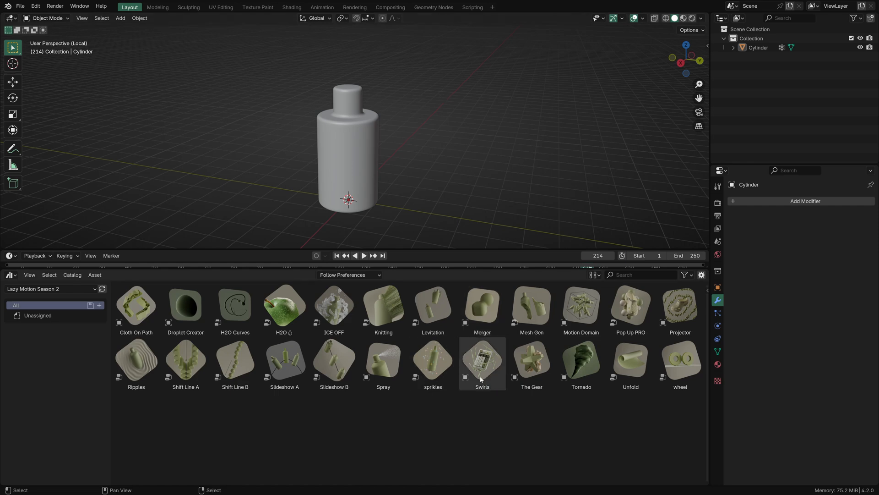
drag(480, 376, 447, 192)
scroll(435, 157, down, 4)
key(ctrl+space)
middle_drag(317, 58, 542, 199)
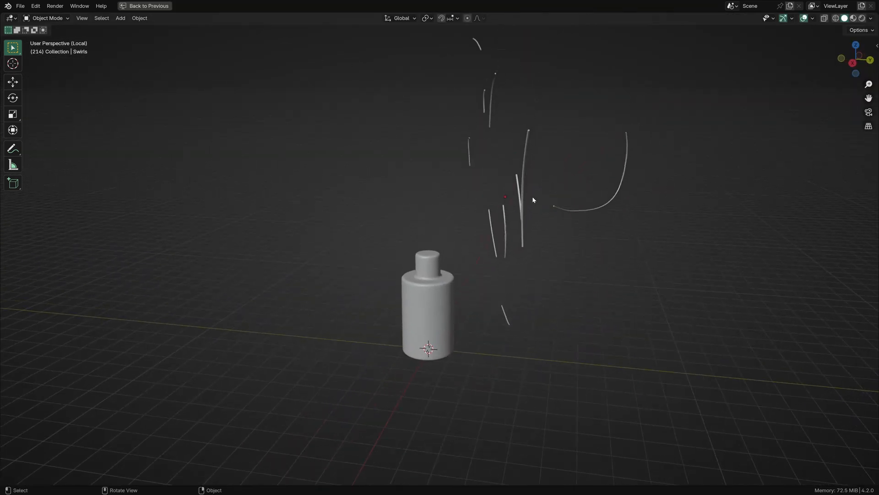
Move and freely rotate the Swirls so that the curves surround the bottle, and deselect them.
click(521, 202)
key(g)
click(485, 281)
key(r)
key(r)
click(486, 261)
middle_drag(486, 261, 458, 250)
key(g)
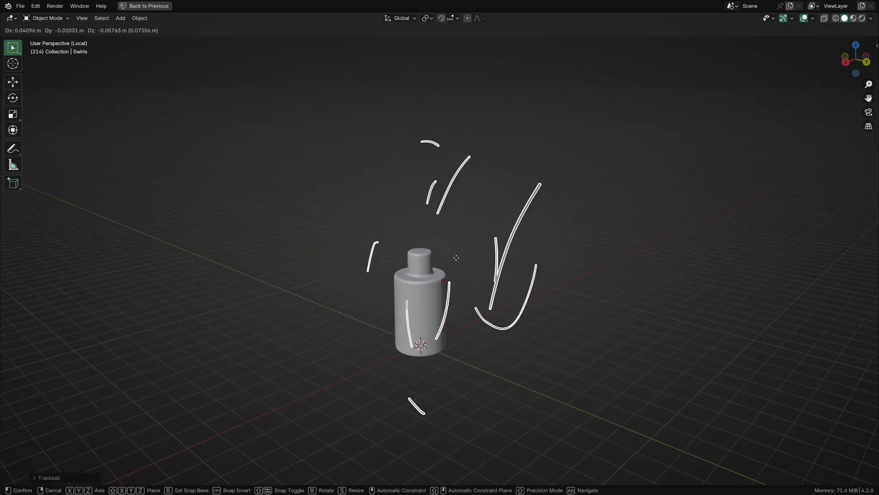
click(432, 287)
click(398, 238)
Restore the normal editor layout and move the Swirls slightly closer around the bottle.
scroll(397, 236, up, 3)
middle_drag(396, 235, 434, 215)
key(ctrl+space)
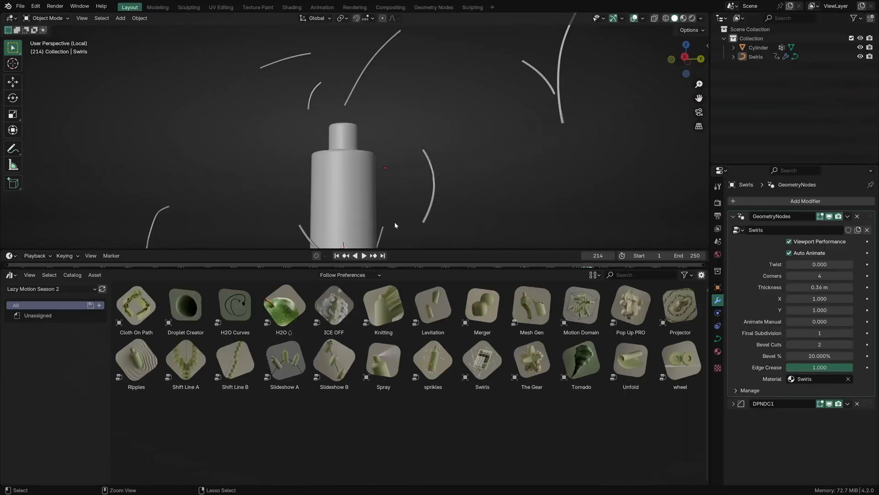
click(435, 187)
key(g)
click(413, 206)
click(514, 177)
Switch the viewport to Material Preview shading and play the Swirls animation around the bottle.
scroll(488, 170, down, 2)
key(z)
click(438, 211)
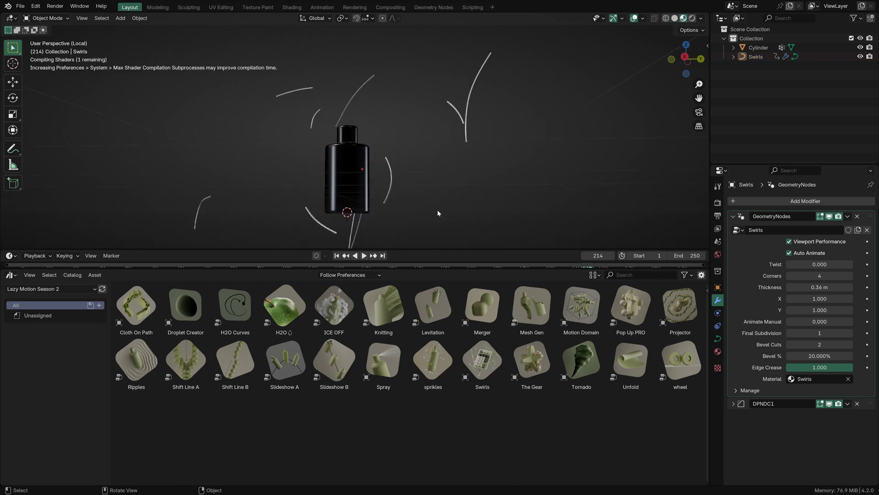
scroll(438, 175, up, 2)
middle_drag(438, 175, 447, 180)
scroll(452, 180, down, 1)
key(space)
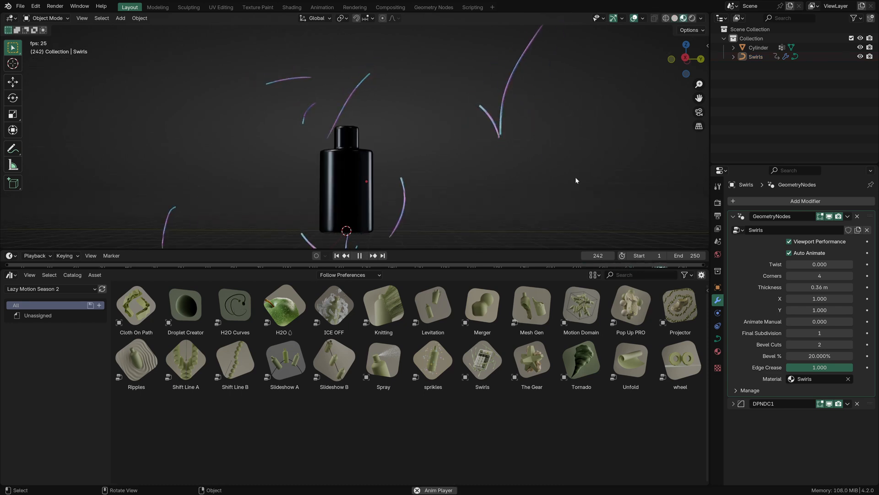
key(Escape)
Turn off Auto Animate in the Swirls modifier, try out Animate Manual and reset it to 0.000.
click(789, 253)
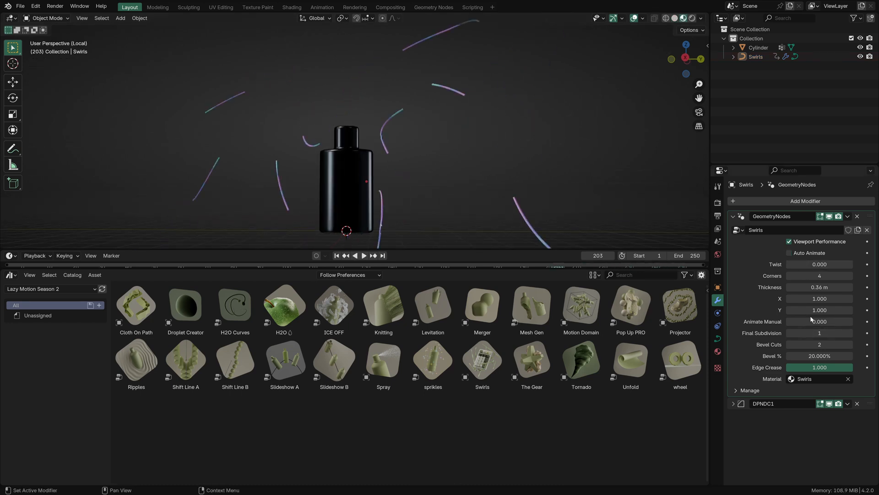
drag(820, 322, 865, 322)
key(BackSpace)
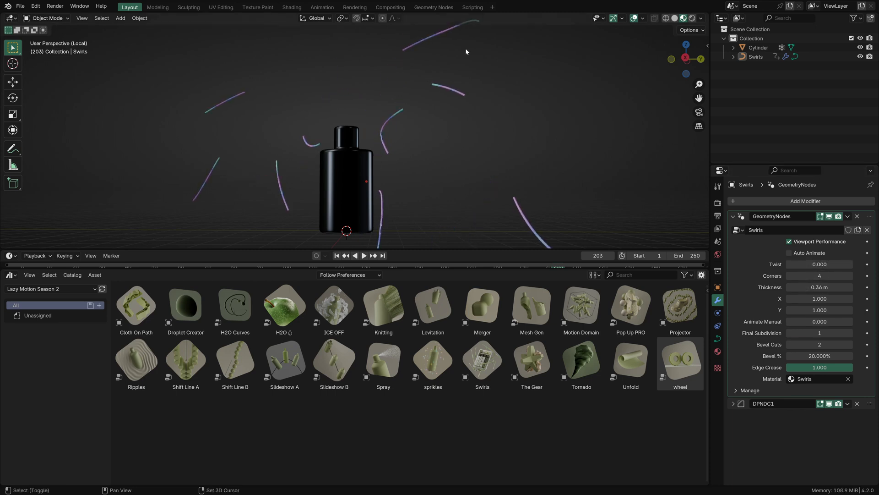
Set the Swirls modifier's Twist to 2.870 and Corners to 5 while viewing one curve up close.
scroll(385, 180, up, 8)
shift+middle_drag(465, 49, 372, 184)
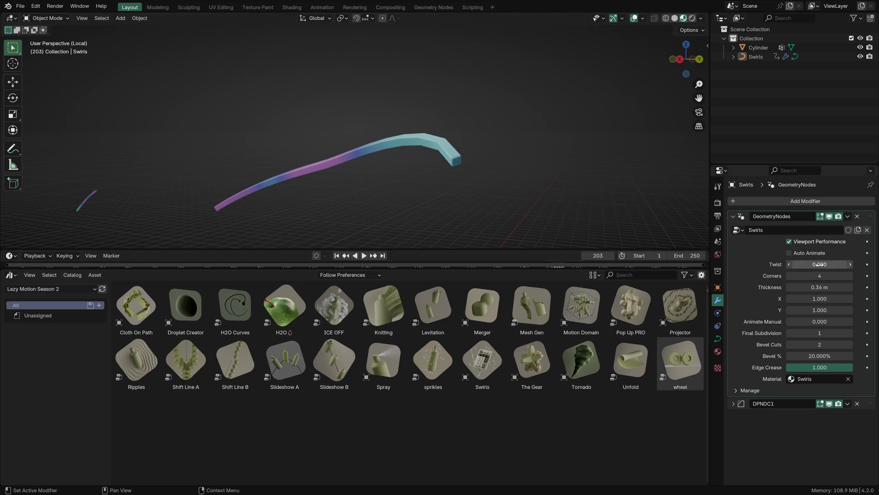
drag(820, 264, 803, 272)
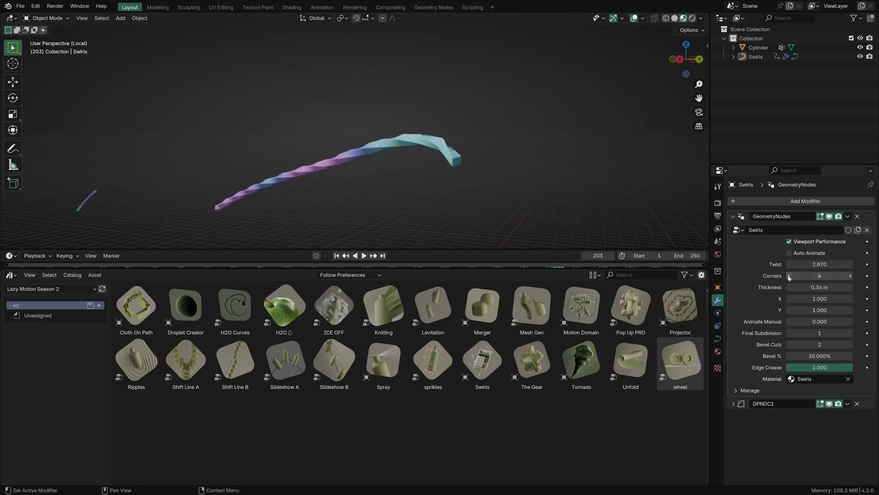
click(789, 276)
click(851, 276)
click(851, 276)
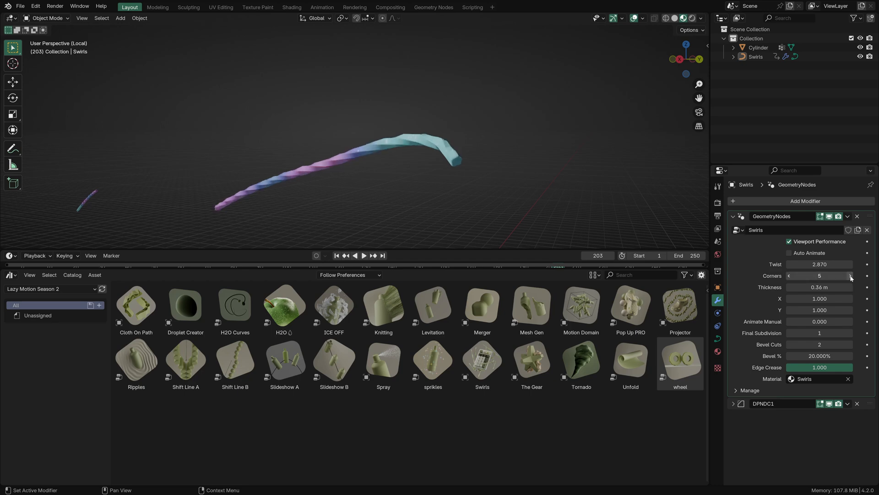
Set the Swirls' Thickness to 1.16 m and Twist to 1.450, with Viewport Performance turned off.
drag(793, 287, 841, 287)
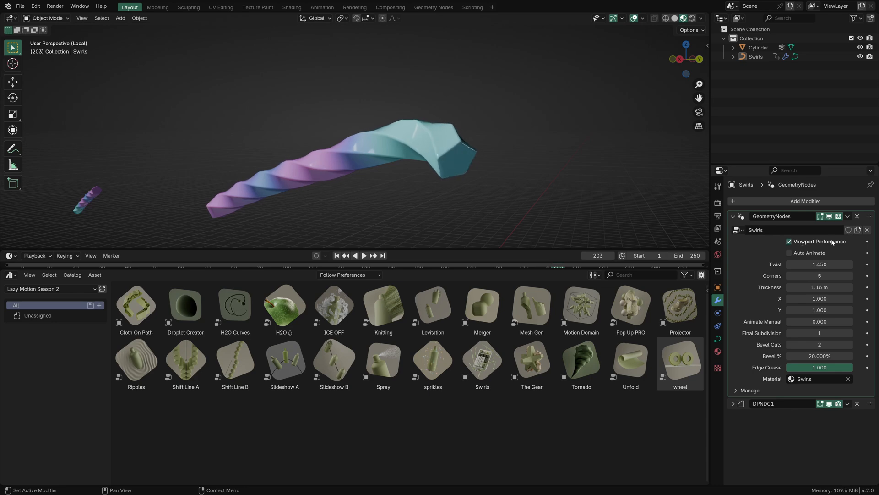
click(818, 241)
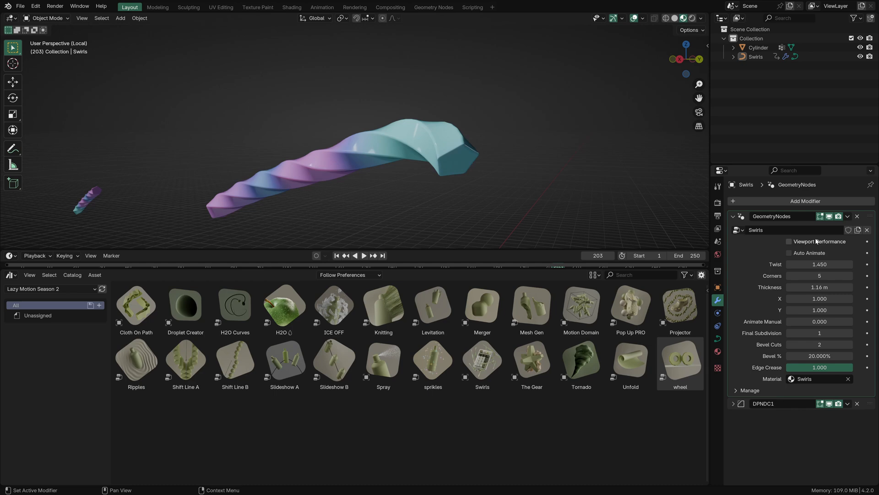
Set the Swirls' Corners to 4 and preview other X and Y profile scales, cancelling those changes.
mouse_move(804, 306)
mouse_down()
mouse_move(825, 306)
mouse_move(804, 307)
mouse_up()
right_click(804, 308)
drag(804, 276, 845, 298)
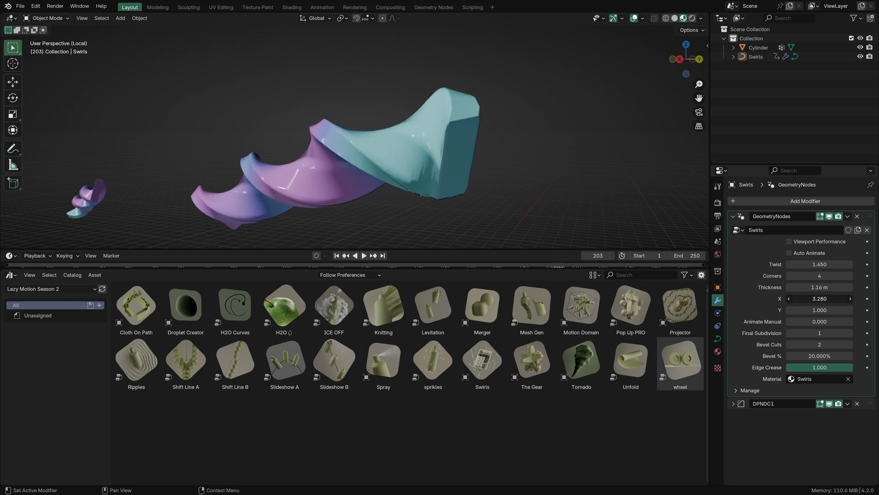
right_click(805, 298)
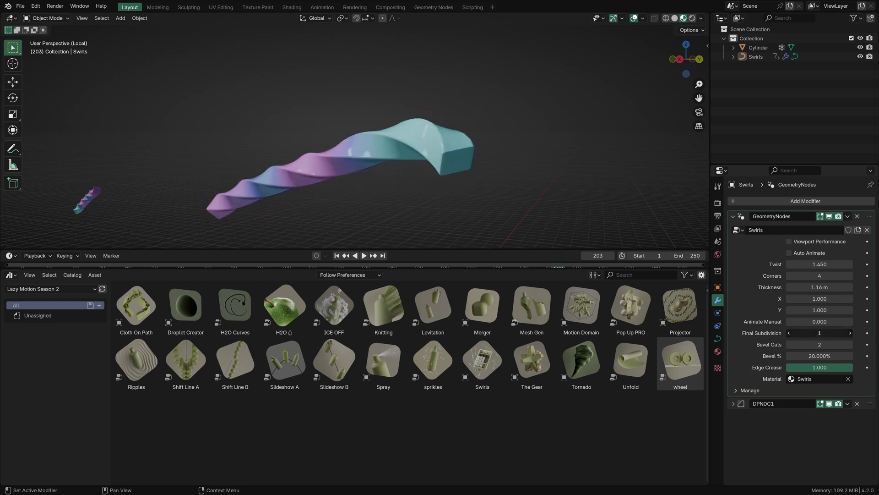
Preview Final Subdivision 2, Bevel Cuts 3 and another Bevel % on the Swirls, restoring each setting.
click(851, 333)
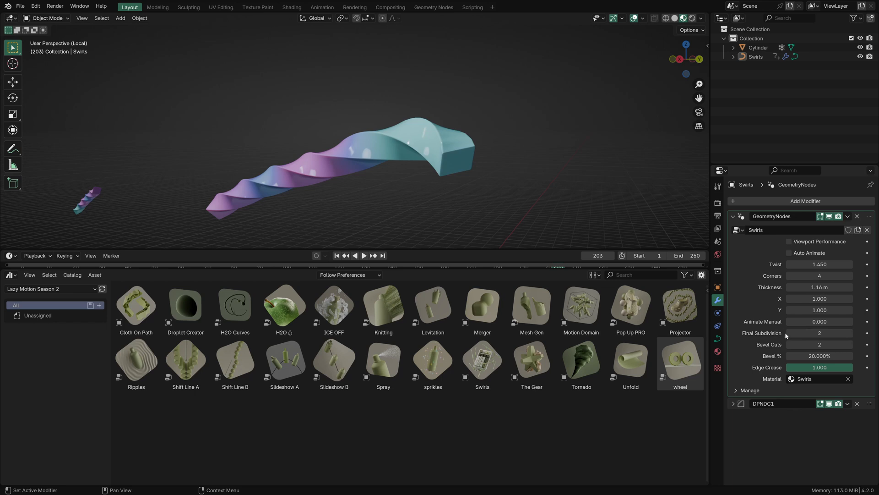
click(789, 333)
click(851, 344)
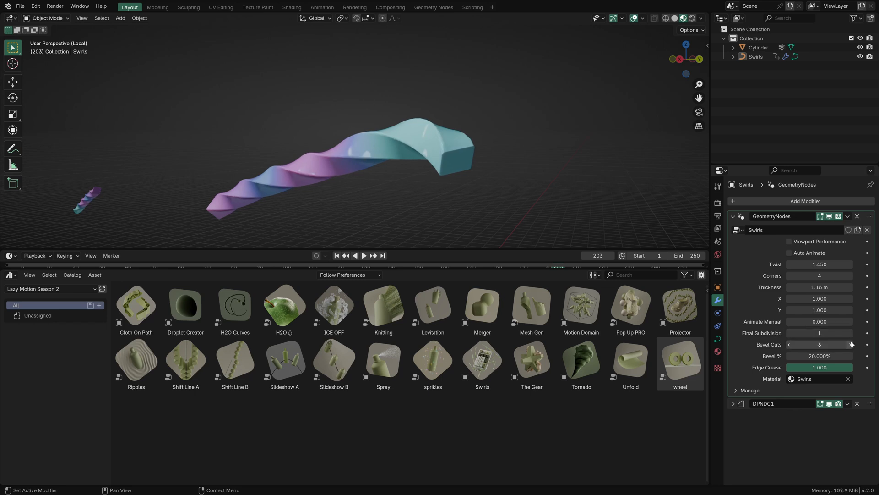
click(788, 345)
drag(810, 358, 852, 368)
right_click(835, 358)
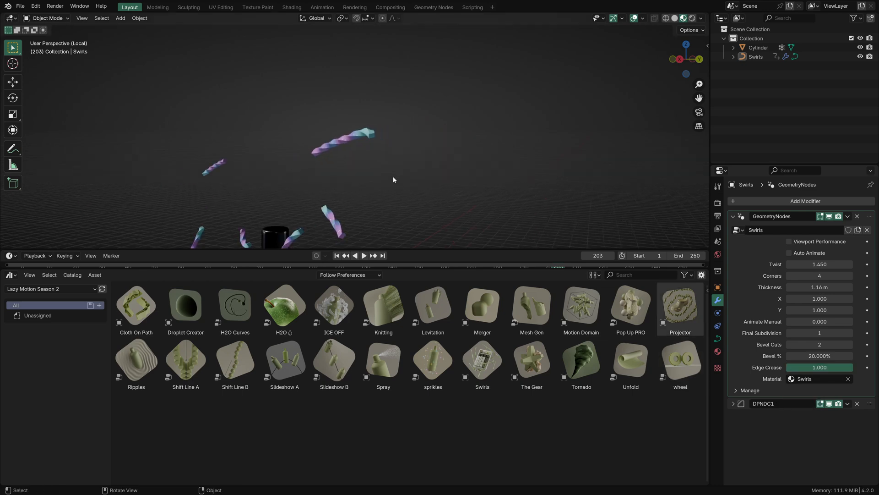
Play the twisted Swirls animation in a maximized viewport.
key(ctrl+space)
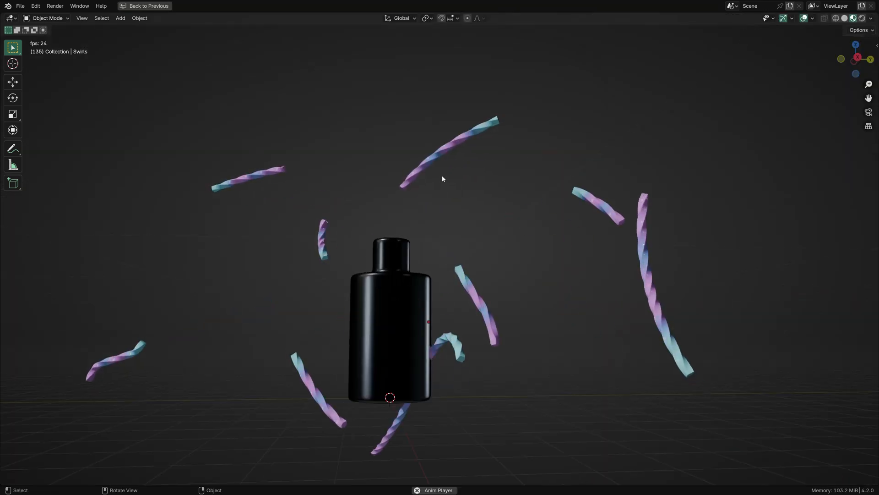
key(space)
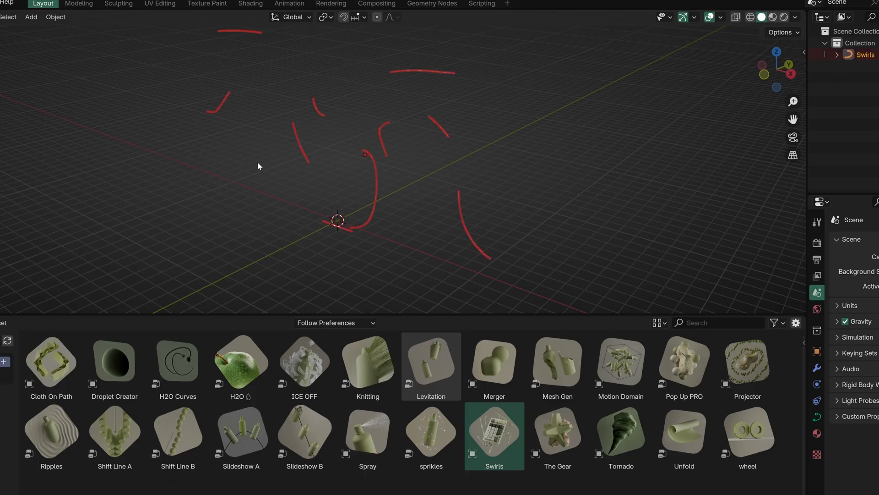
Enter Edit Mode on the Swirls curve object and draw additional freehand curves from several view angles.
key(Tab)
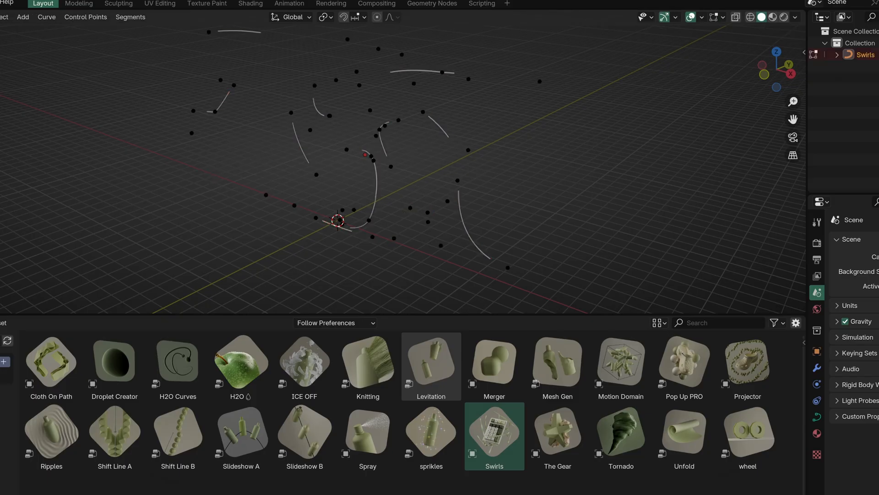
scroll(220, 218, down, 1)
middle_drag(219, 218, 236, 221)
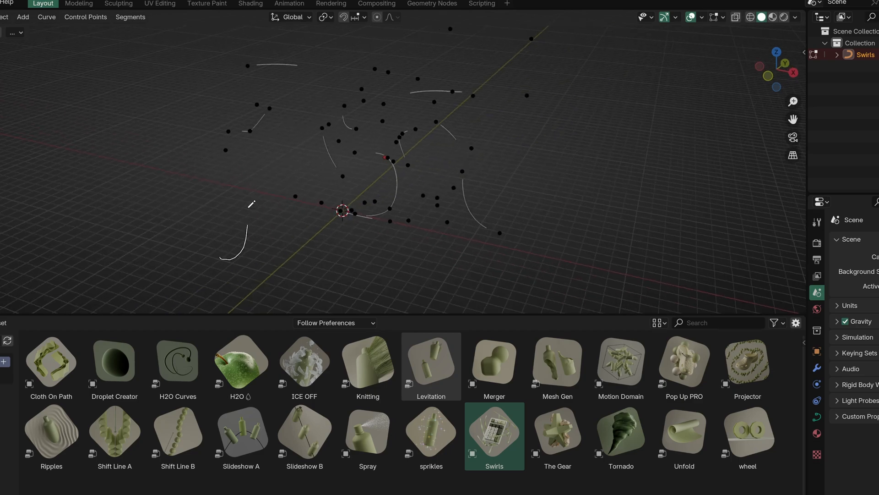
drag(248, 207, 204, 77)
middle_drag(177, 166, 214, 133)
middle_drag(137, 151, 184, 101)
scroll(185, 102, up, 1)
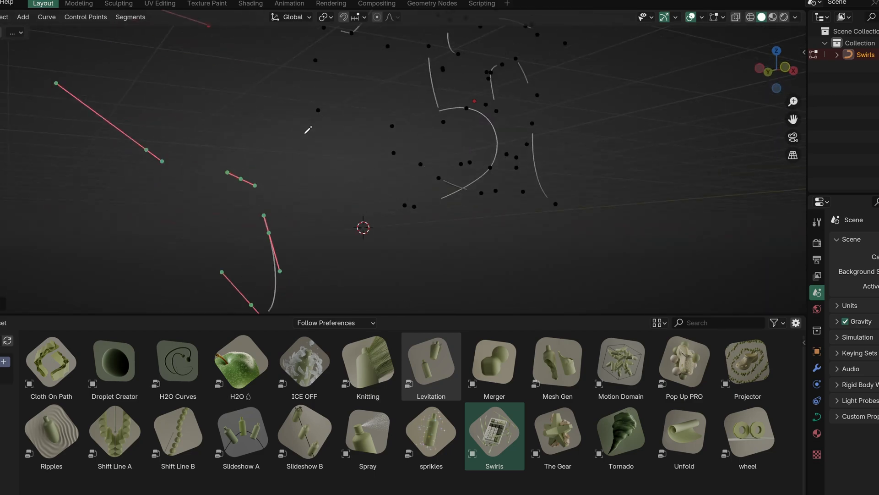
Draw another freehand arc beside the existing swirl curves, return to Object Mode and deselect the object.
middle_drag(308, 130, 161, 180)
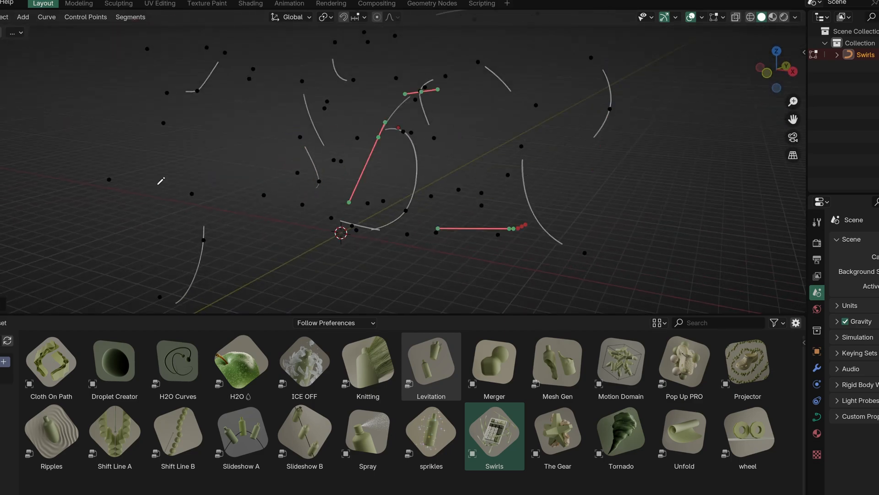
drag(195, 133, 121, 202)
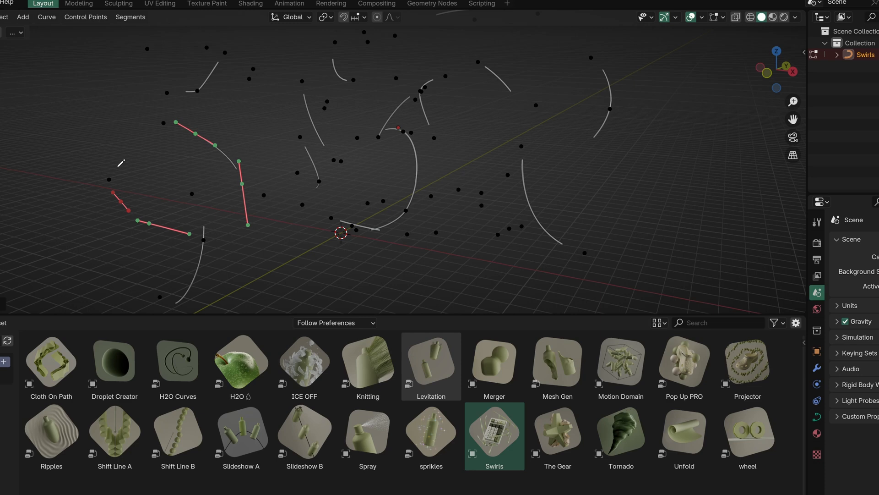
key(Tab)
click(117, 168)
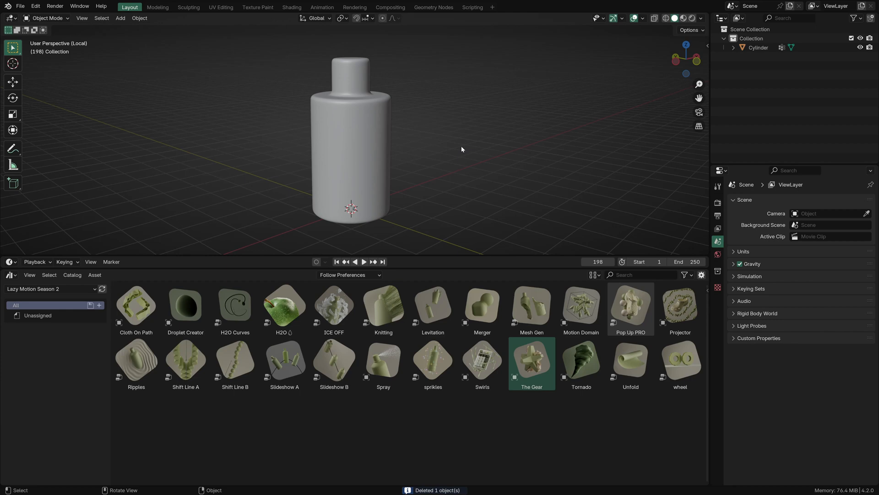
Place the Tornado asset from the Lazy Motion Season 2 library beside the bottle.
click(561, 413)
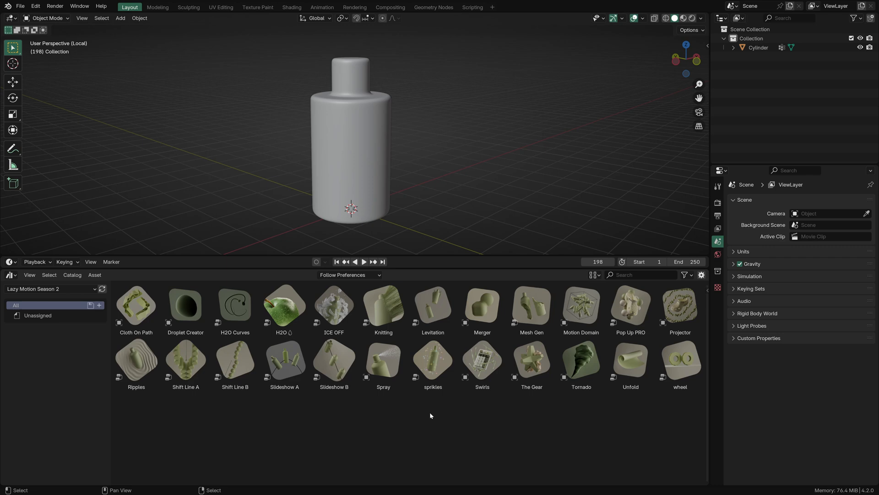
click(582, 372)
drag(583, 372, 471, 202)
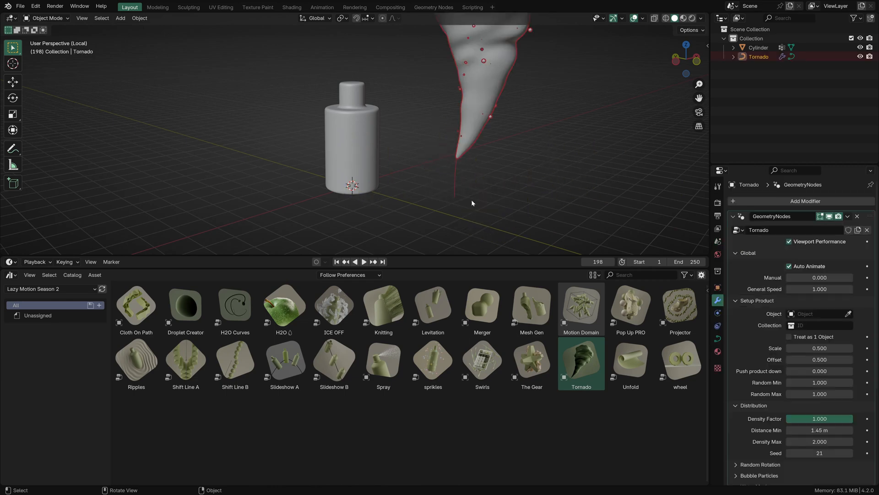
Scale up the Tornado in a maximized viewport so that it towers over the bottle.
key(ctrl+space)
scroll(370, 106, down, 4)
key(s)
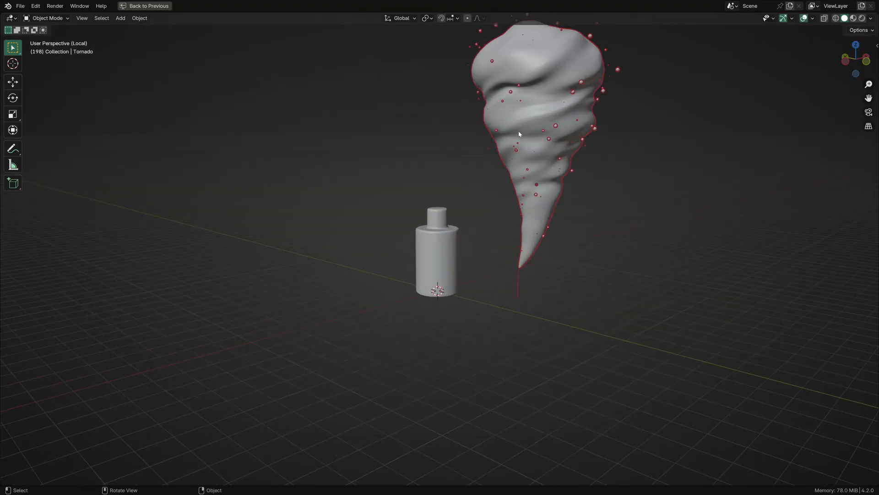
scroll(479, 122, down, 3)
click(392, 112)
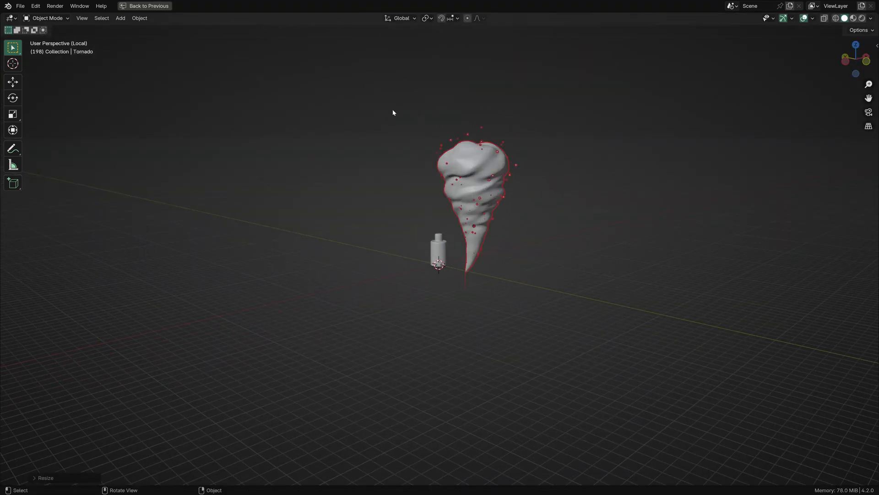
scroll(379, 161, up, 3)
scroll(354, 209, down, 2)
scroll(354, 205, up, 3)
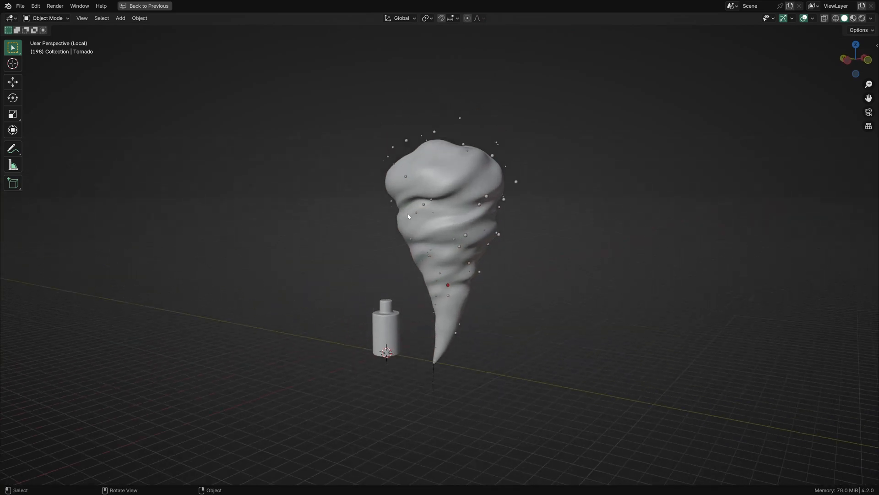
key(s)
click(346, 186)
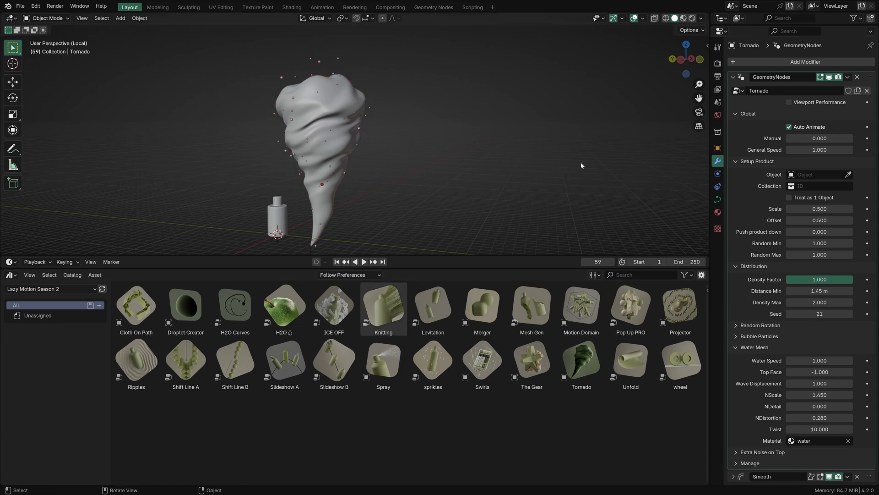
Pick the bottle in the viewport as the Tornado modifier's Setup Product object.
click(849, 175)
click(274, 224)
click(849, 175)
click(284, 222)
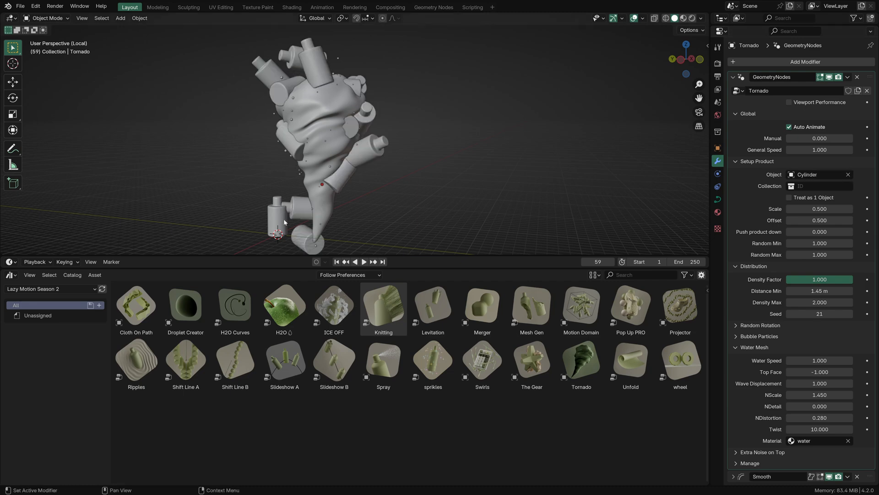
Apply the object transform to the standalone bottle.
click(270, 222)
key(ctrl+a)
click(264, 226)
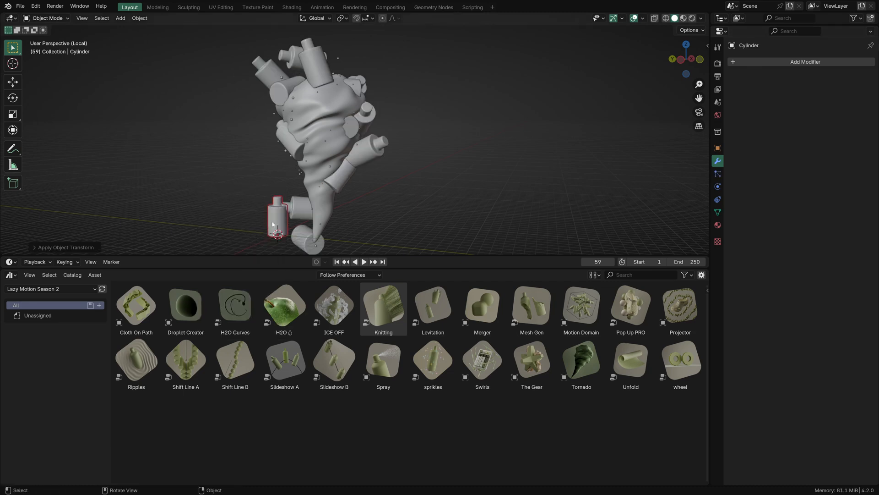
Set the Tornado's product Scale to 0.402 and Push product down to 0.111.
click(331, 117)
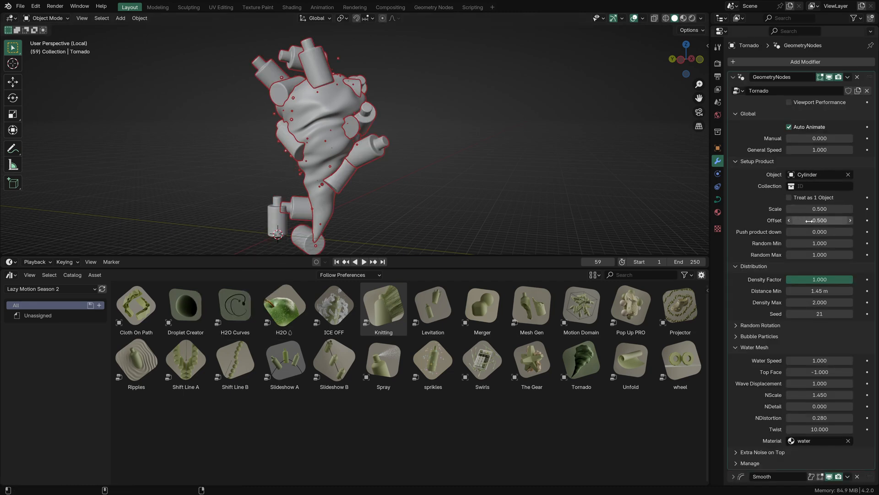
drag(820, 209, 799, 209)
click(444, 127)
mouse_move(435, 127)
middle_down()
mouse_move(450, 125)
mouse_move(431, 126)
middle_up()
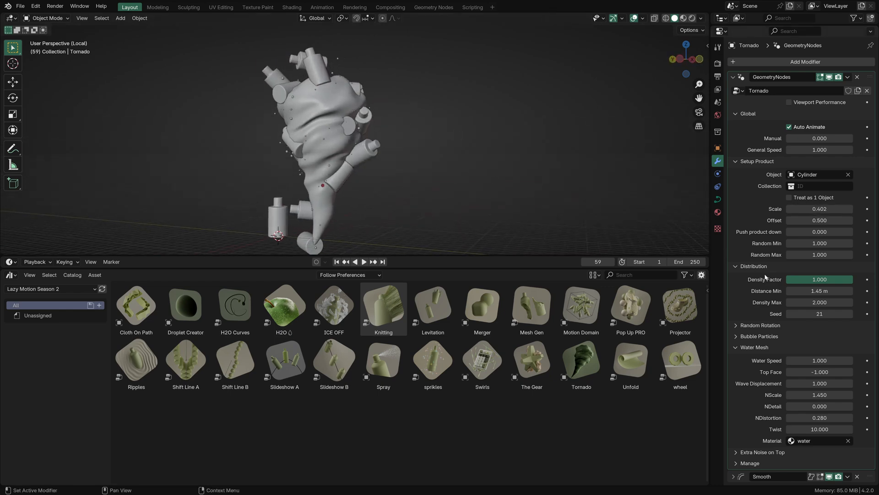
drag(820, 232, 825, 232)
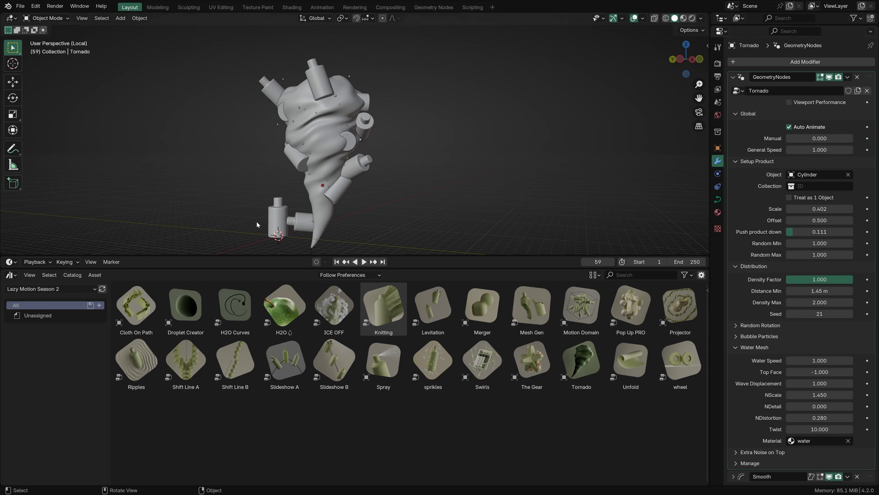
Leave only the Tornado in view without the standalone bottle and set its product Scale to 0.356.
click(306, 152)
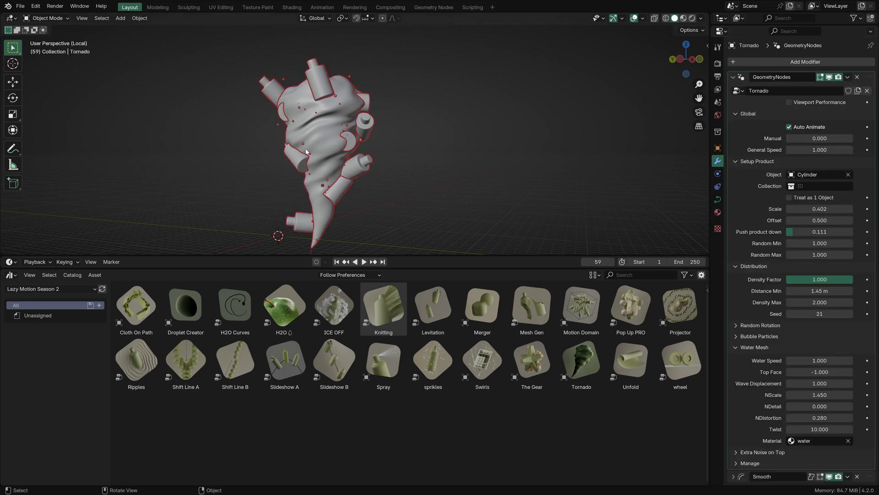
click(433, 128)
scroll(433, 128, up, 1)
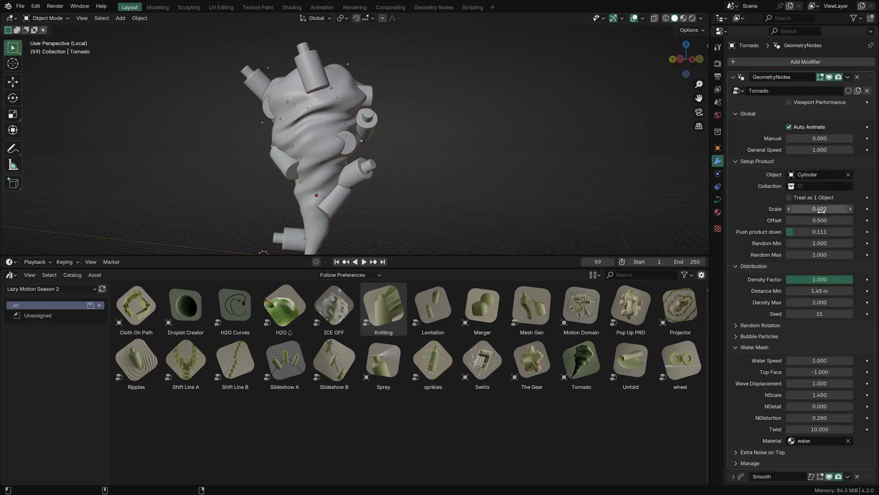
drag(821, 210, 809, 211)
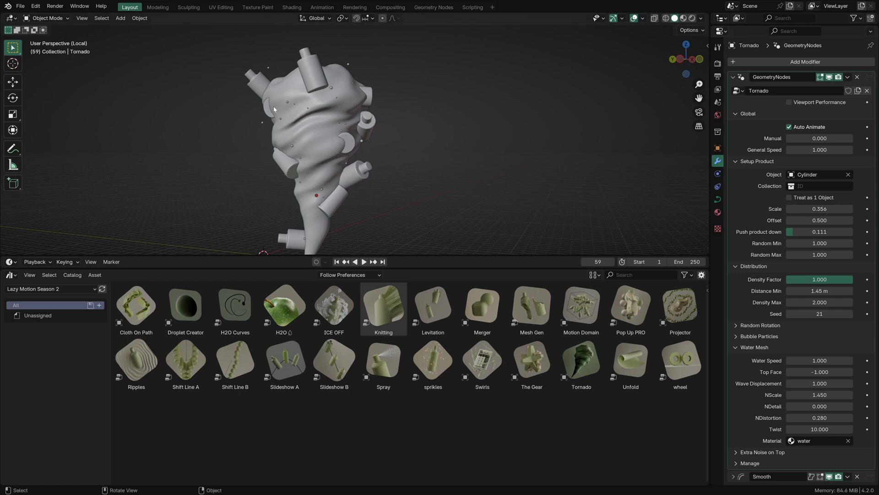
middle_drag(273, 109, 268, 151)
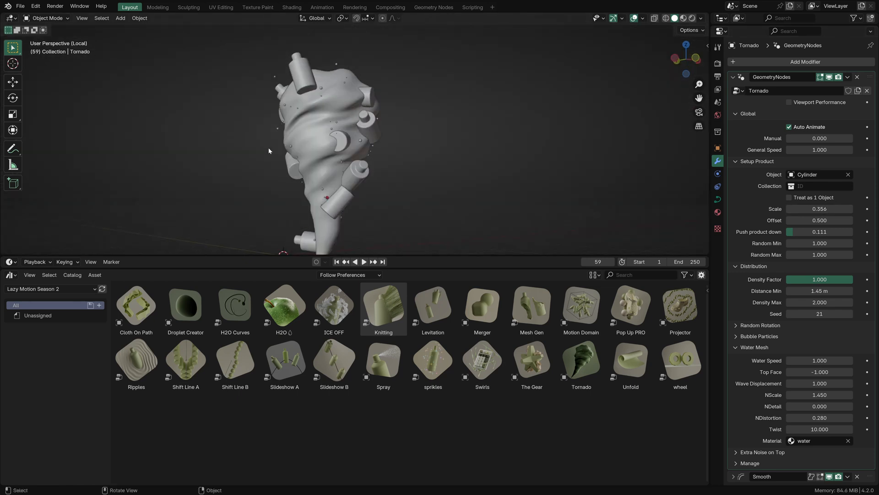
middle_drag(351, 144, 362, 151)
Play the tornado animation and compare it with Viewport Performance enabled on the modifier.
key(space)
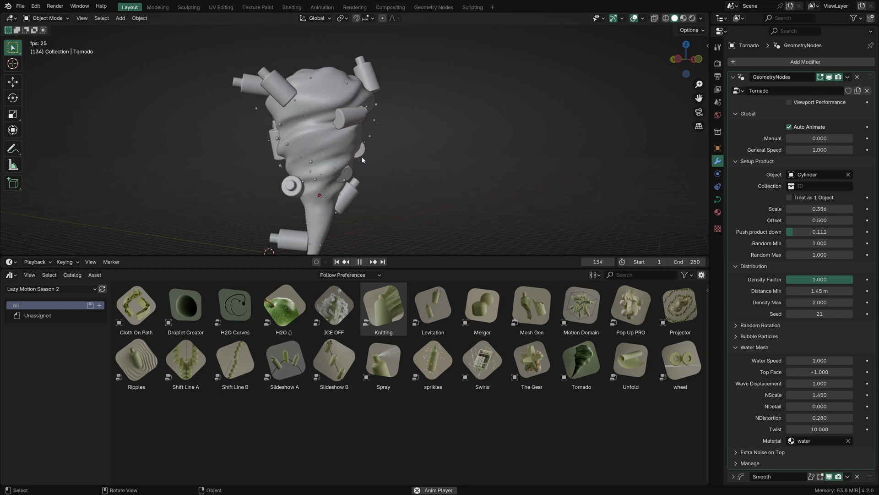
middle_drag(362, 156, 374, 135)
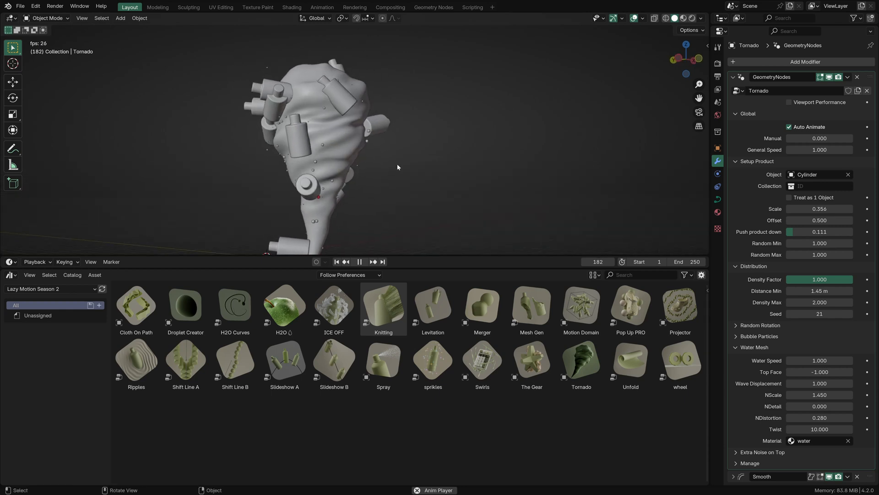
click(807, 102)
key(slash)
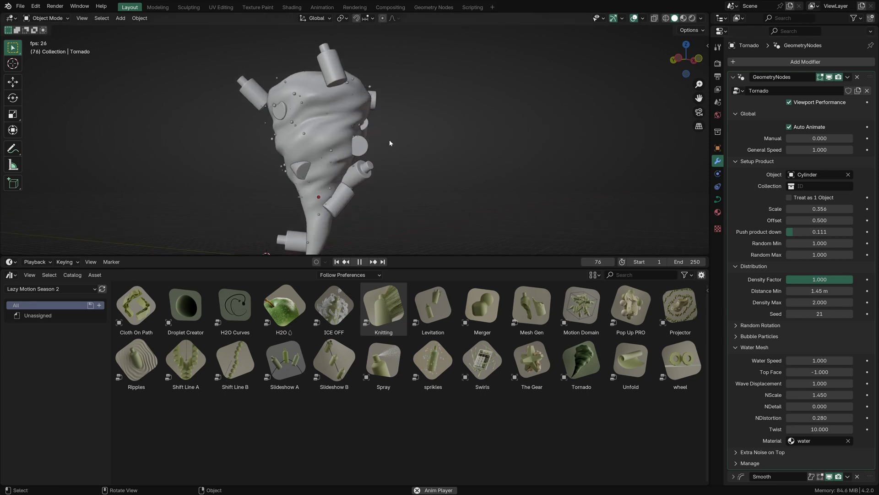
key(space)
Set the World background color to a Gradient Texture with the Easing gradient type.
click(718, 115)
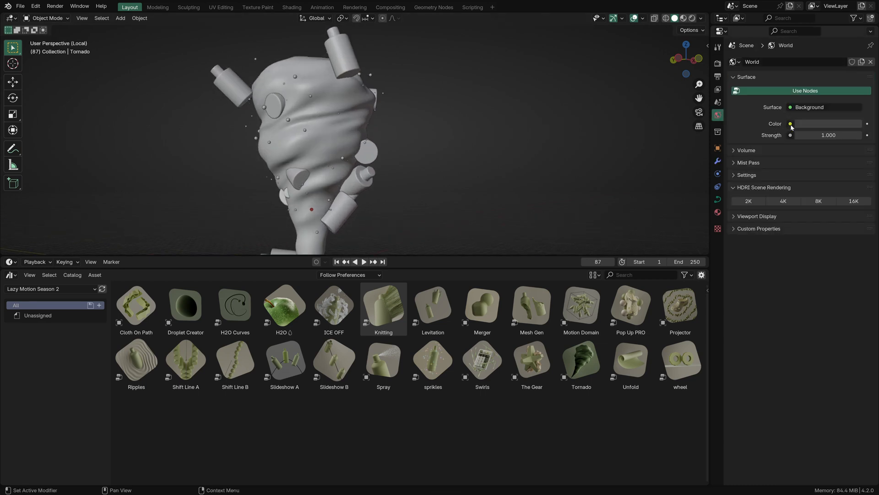
click(790, 124)
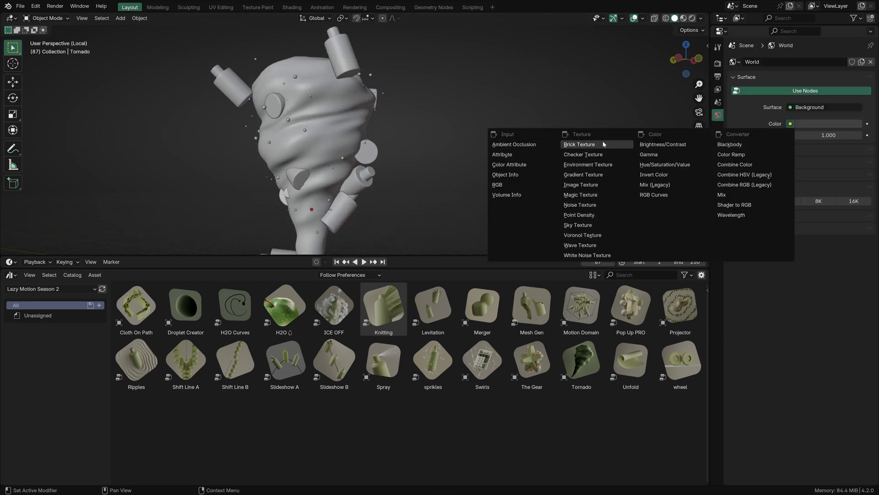
click(583, 175)
click(807, 135)
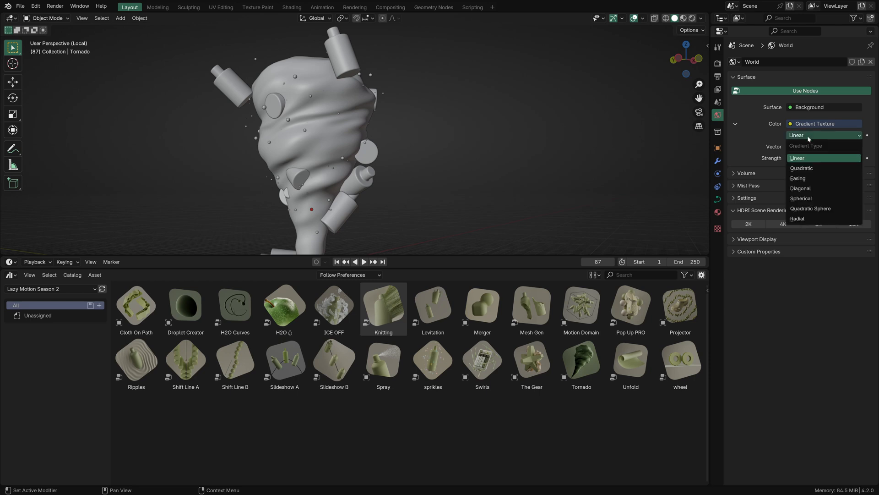
click(809, 179)
Show the viewport in rendered shading with Cycles as the render engine and view the tornado against the gradient.
click(692, 18)
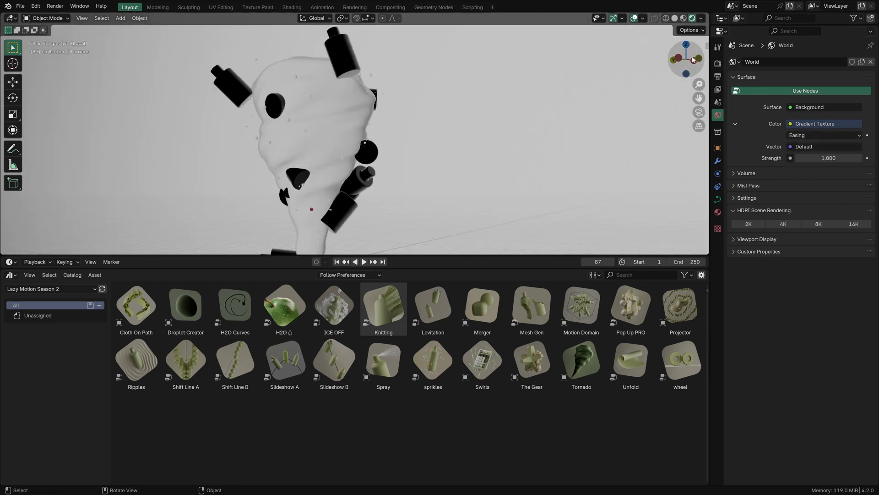
click(719, 62)
click(809, 65)
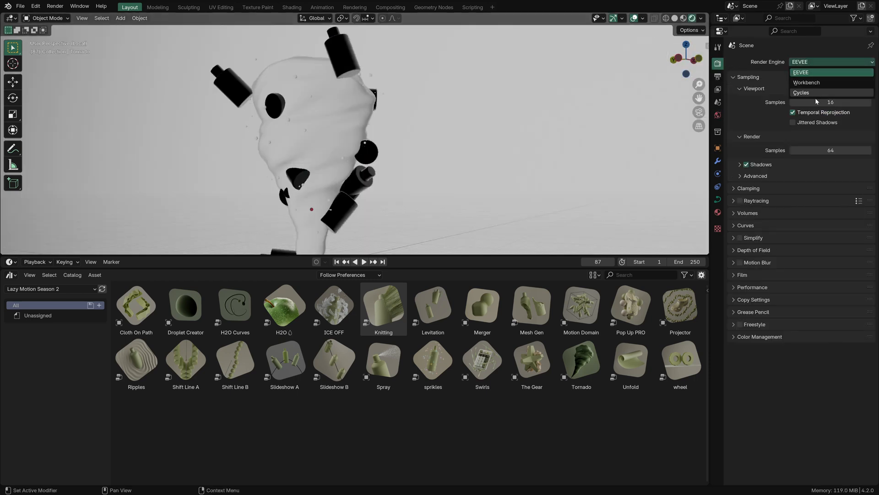
click(814, 94)
click(811, 87)
click(813, 104)
middle_drag(396, 143, 334, 144)
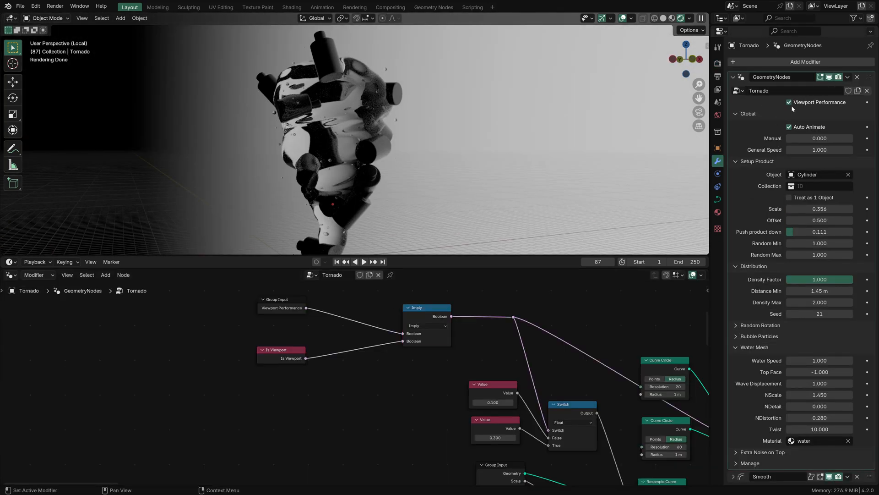
Turn off Viewport Performance and mute the Is Viewport and Imply nodes in the Tornado node tree.
click(427, 320)
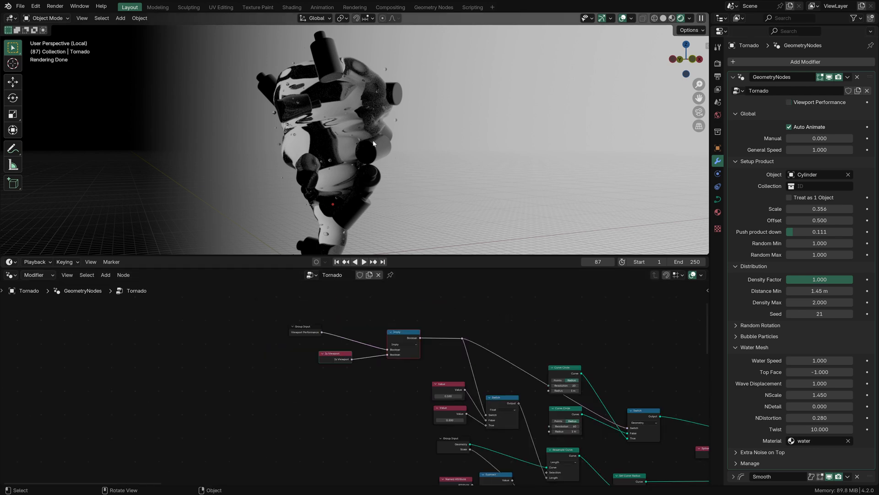
mouse_move(373, 143)
middle_down()
mouse_move(371, 158)
mouse_move(373, 130)
middle_up()
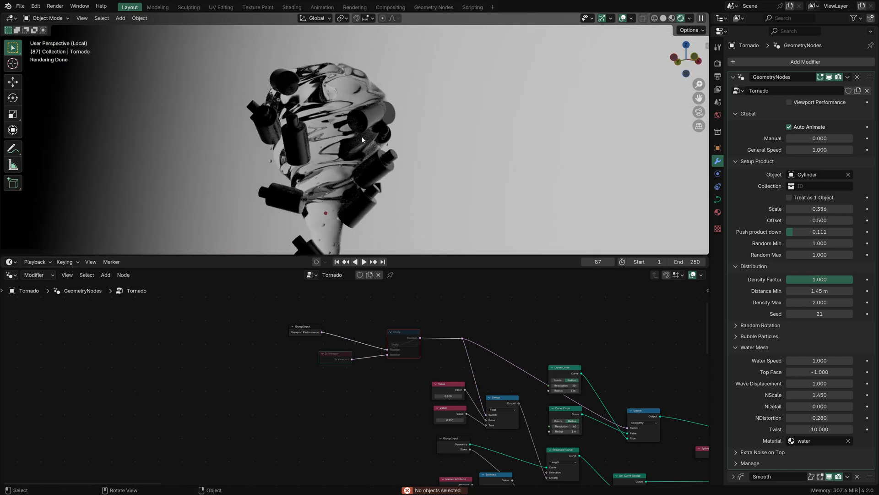
scroll(363, 136, up, 2)
scroll(369, 123, down, 3)
scroll(366, 134, up, 1)
Return the viewport to solid shading, maximize it and play the tornado animation.
click(663, 19)
key(ctrl+space)
scroll(503, 162, up, 2)
middle_drag(490, 184, 527, 192)
key(space)
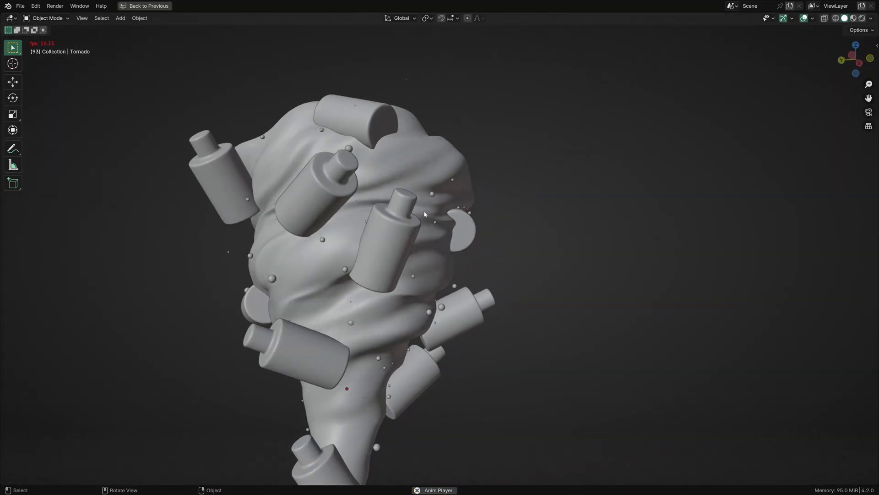
Examine the playing tornado animation from several sides and distances, and restore the full layout.
scroll(425, 214, down, 5)
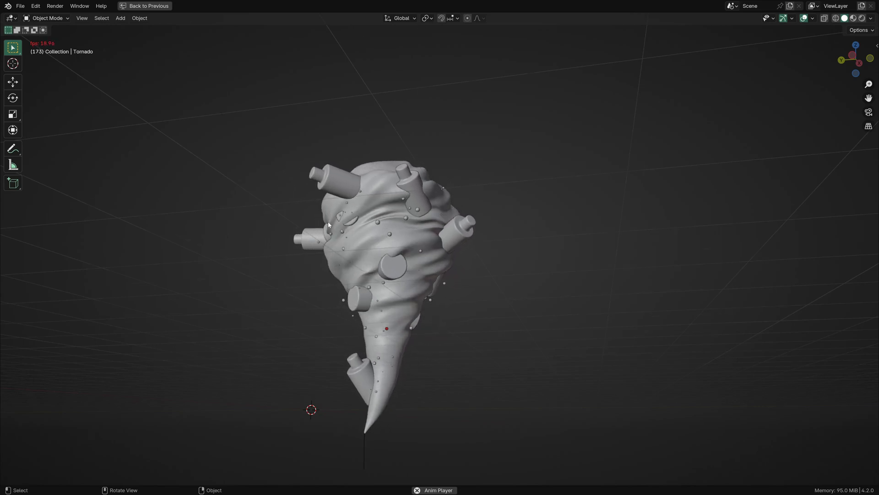
scroll(330, 222, up, 2)
scroll(331, 222, down, 2)
middle_drag(332, 221, 431, 216)
scroll(381, 211, down, 1)
middle_drag(495, 211, 536, 213)
scroll(537, 213, up, 2)
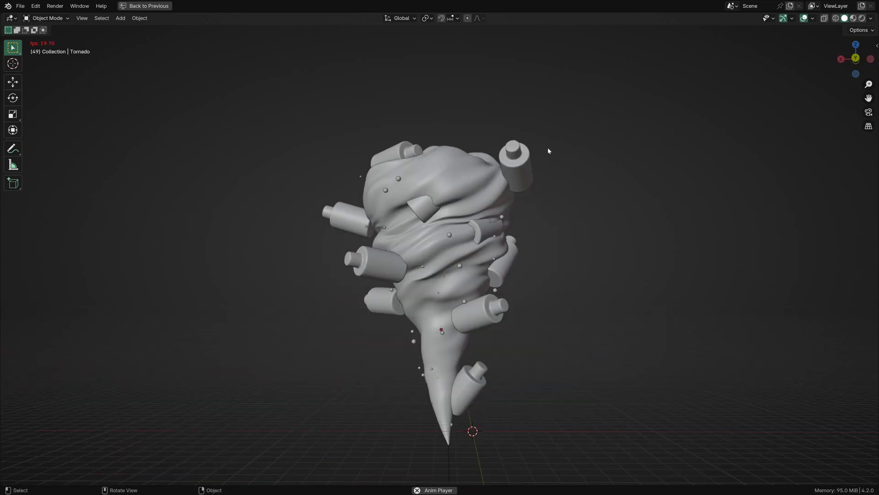
key(ctrl+space)
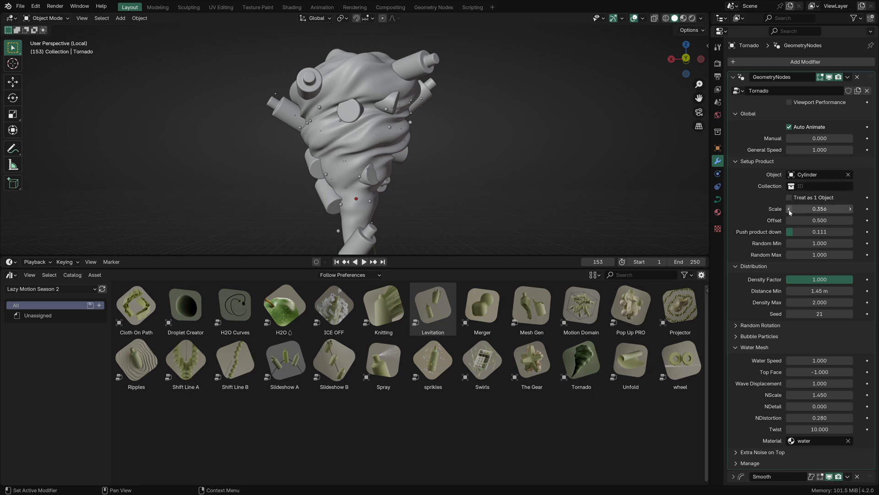
Set the Tornado's product Scale to 0.336 and look through its Distribution and Random Rotation settings.
drag(795, 211, 807, 252)
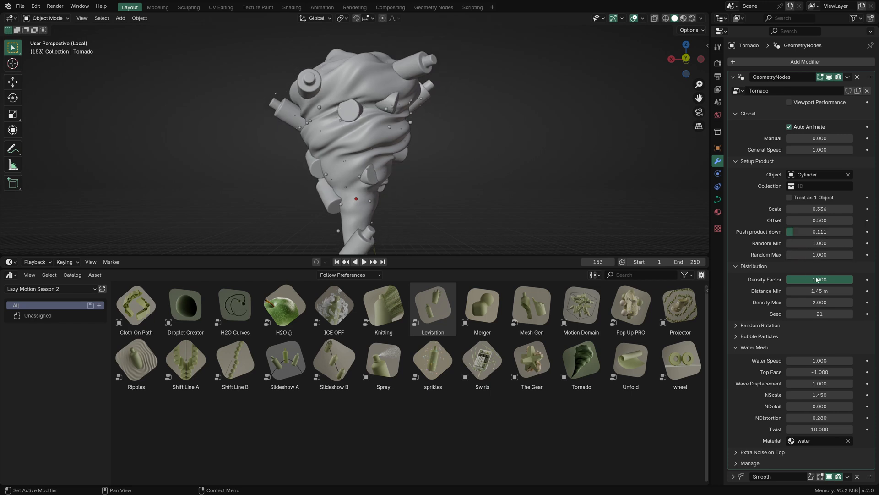
mouse_move(844, 281)
mouse_down()
mouse_move(813, 281)
mouse_move(844, 281)
mouse_up()
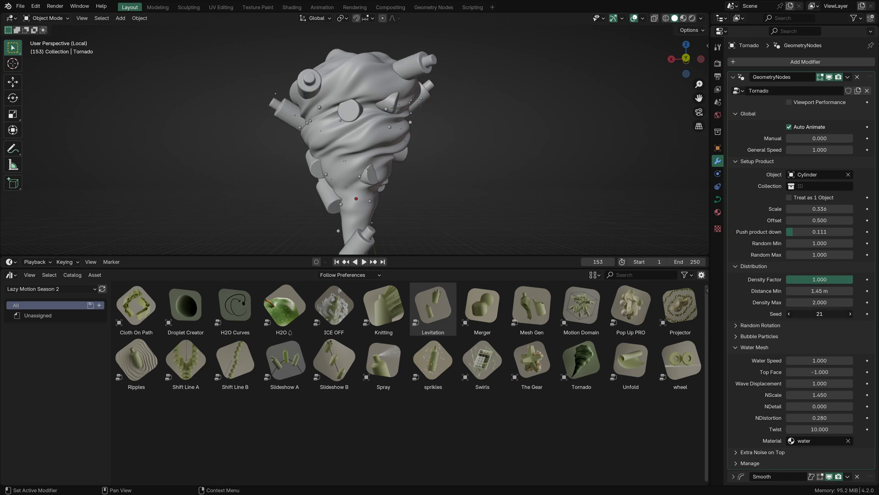
click(749, 327)
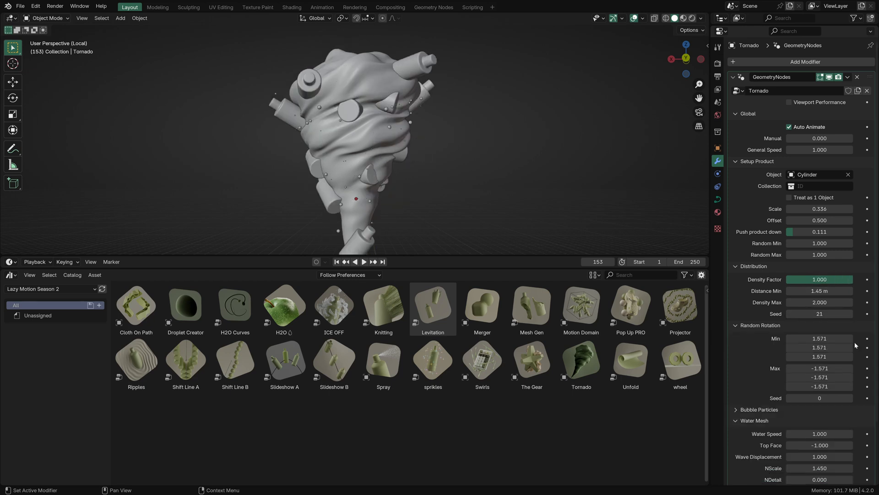
click(777, 326)
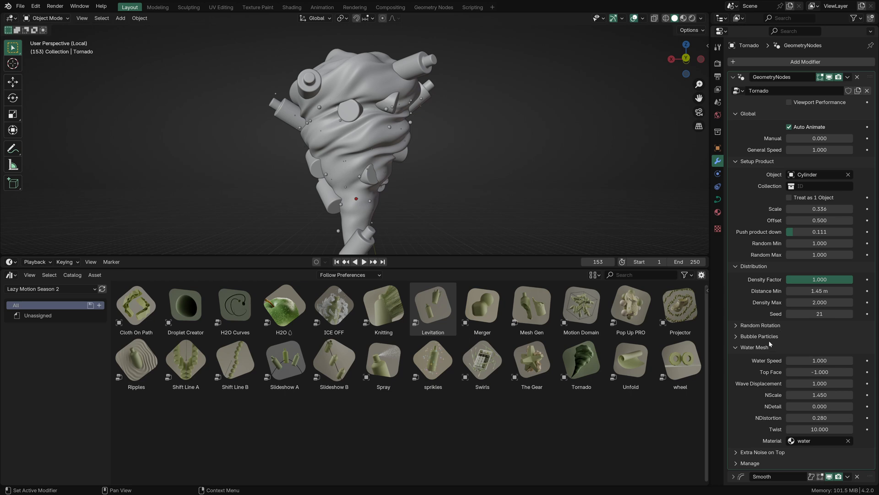
Set the Bubble Particles Distance Min to 0 m, and try a Density Max of 22.820 before undoing it.
click(769, 337)
scroll(769, 340, down, 1)
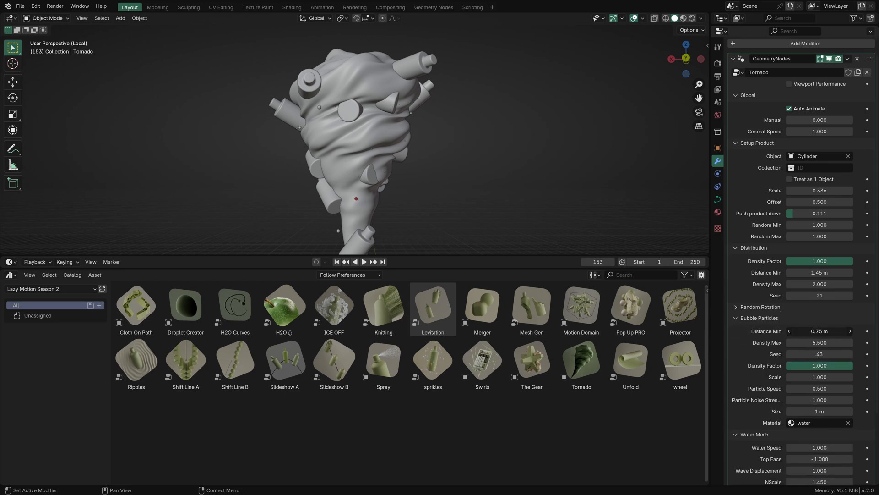
drag(812, 331, 848, 342)
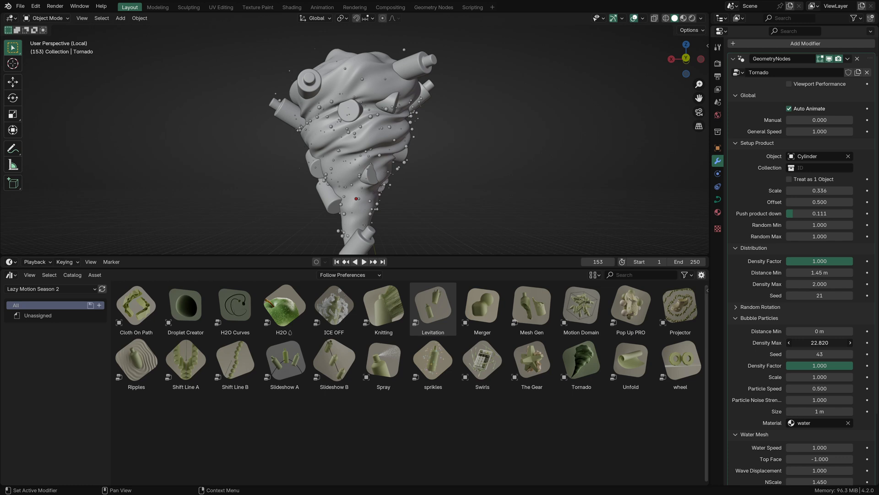
key(ctrl+z)
drag(817, 354, 822, 377)
key(ctrl+z)
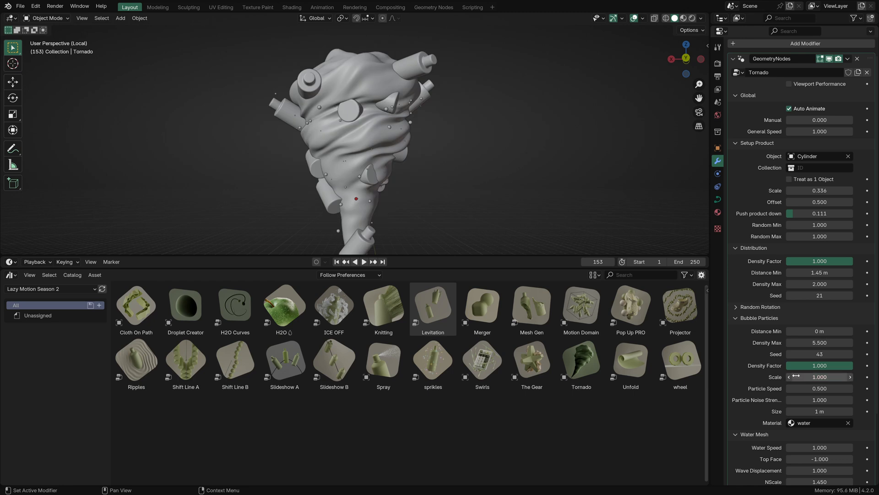
Try a stronger Particle Noise Strength of 3.770 on the bubble particles and cancel it.
scroll(796, 376, down, 2)
drag(796, 341, 803, 362)
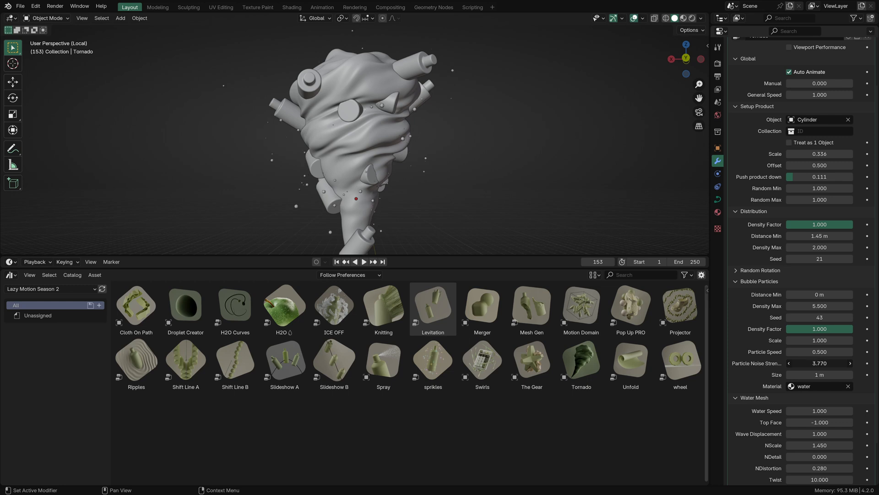
right_click(803, 362)
drag(802, 362, 824, 398)
right_click(801, 373)
Try the Water Mesh noise with an NScale of 3.010 and undo the change.
scroll(795, 389, down, 4)
right_click(799, 363)
right_click(806, 365)
right_click(797, 372)
key(ctrl+z)
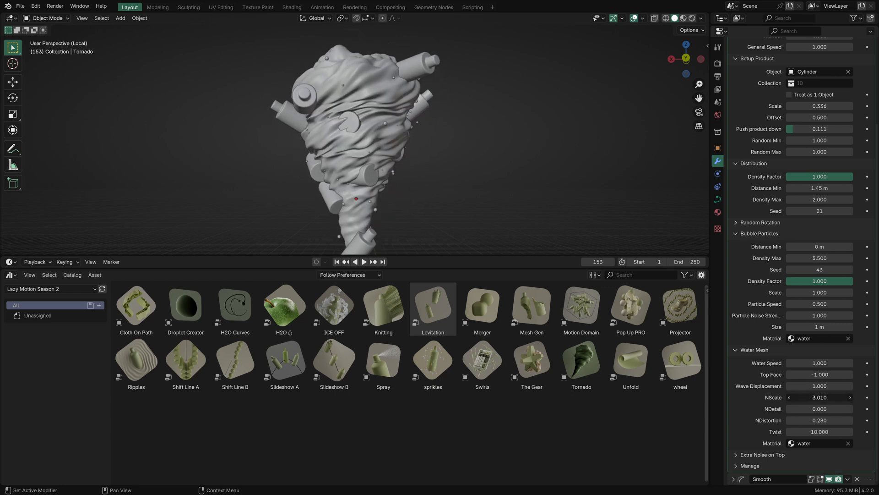
key(ctrl+z)
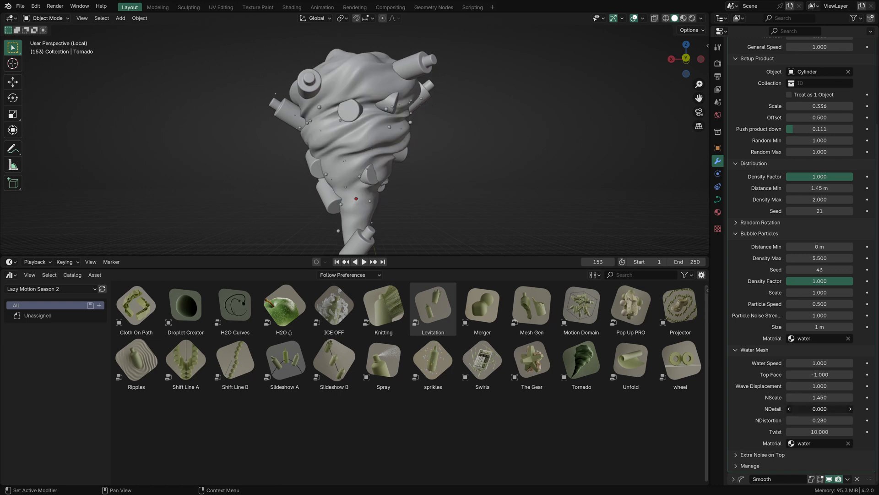
Try an NDetail of 3.960 and other distortion and Twist amounts on the Water Mesh, and undo them.
drag(815, 408, 825, 409)
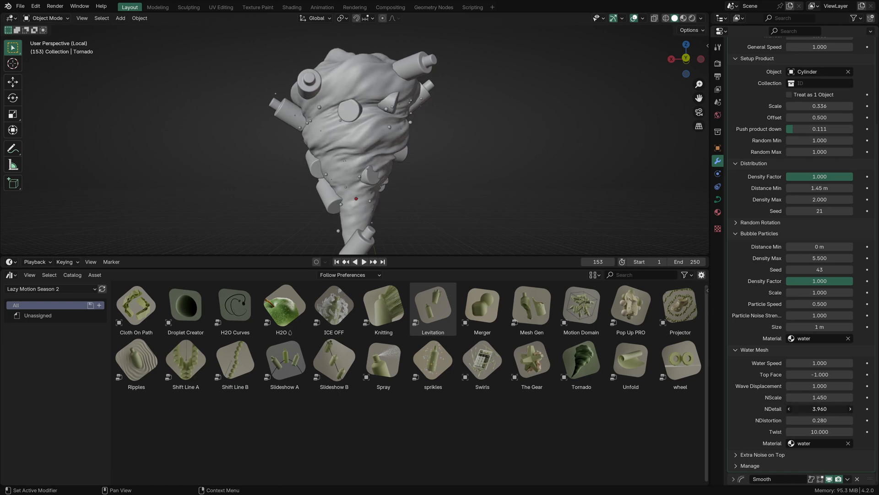
drag(820, 408, 875, 432)
right_click(819, 419)
mouse_move(820, 432)
mouse_down()
mouse_move(848, 431)
mouse_move(807, 435)
mouse_up()
key(ctrl+z)
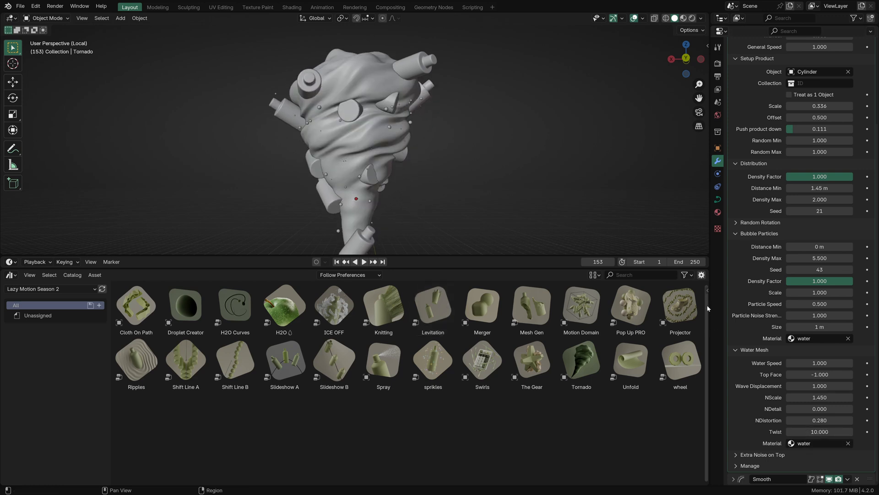
Try different Extra Noise on Top settings for the tornado and undo them.
click(768, 456)
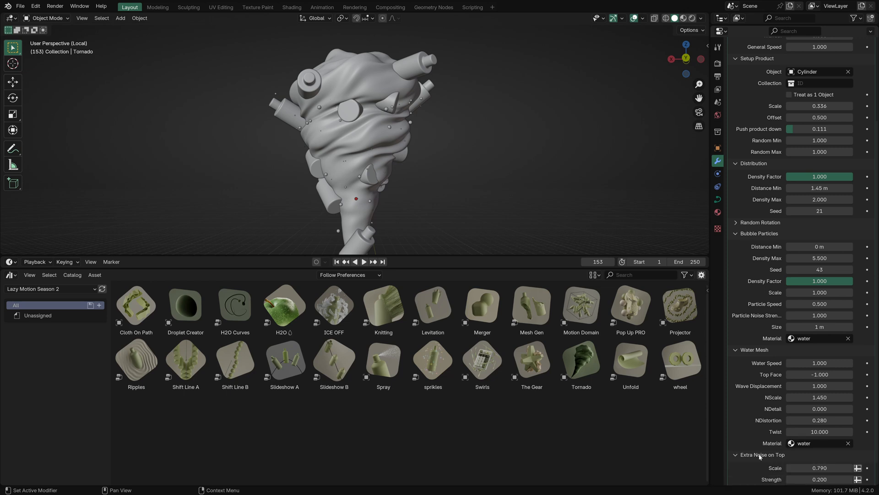
scroll(760, 429, down, 2)
drag(803, 432, 844, 453)
key(ctrl+z)
key(ctrl+z)
key(ctrl+z)
click(759, 419)
scroll(756, 420, up, 4)
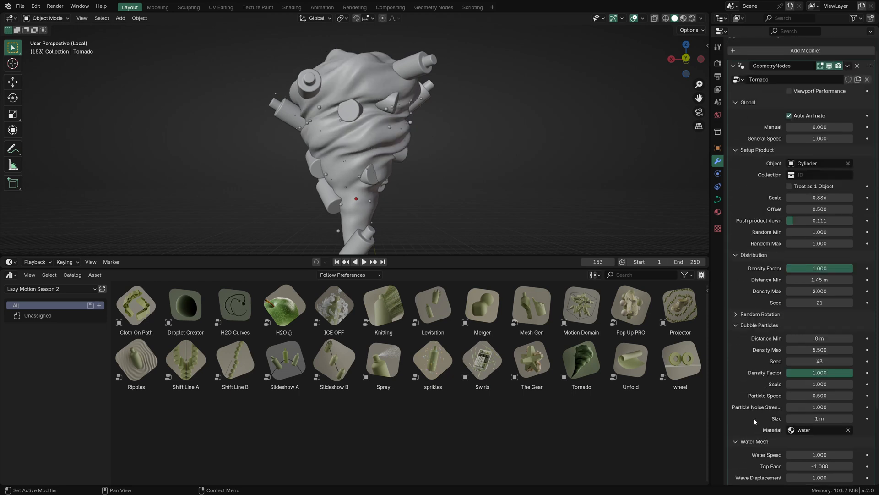
scroll(756, 419, down, 4)
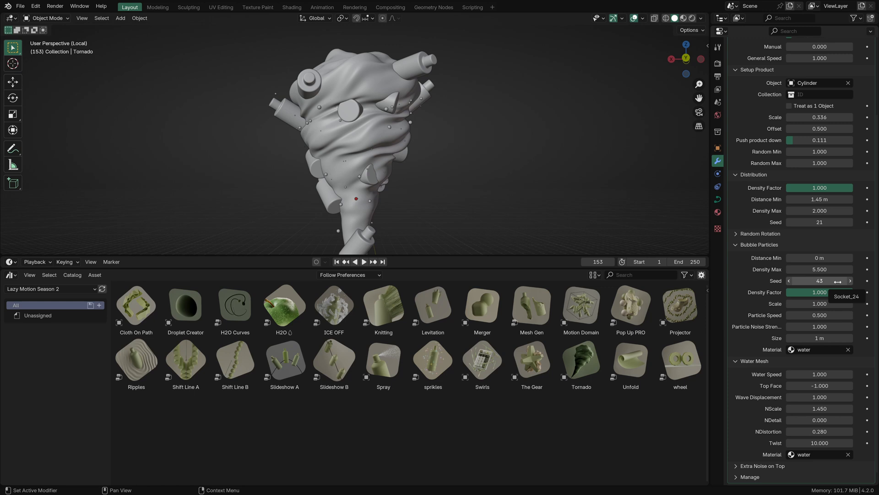
scroll(777, 95, up, 2)
scroll(778, 95, down, 3)
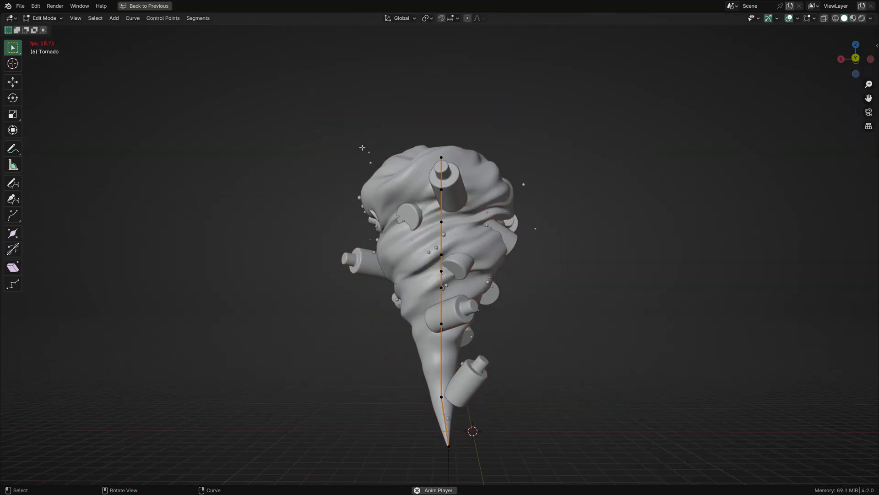
Try moving the top control point of the tornado curve outward and fattening its radius to widen the mouth.
key(g)
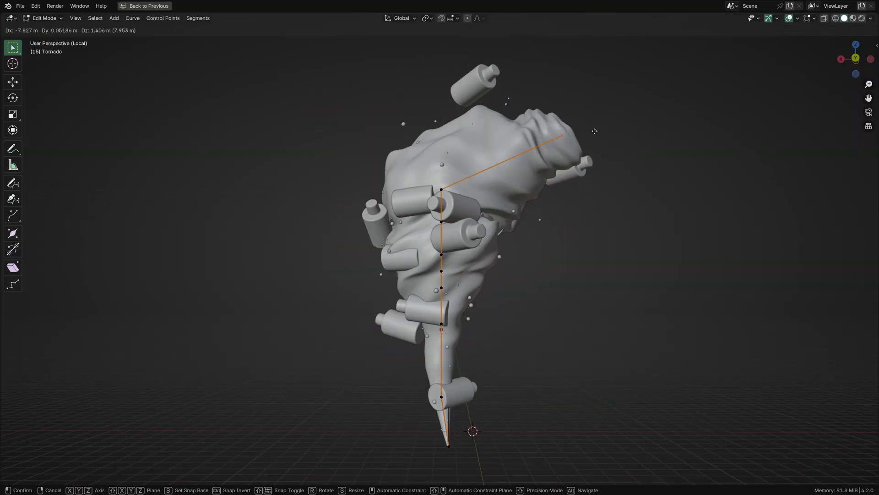
right_click(609, 135)
scroll(513, 180, up, 3)
middle_drag(381, 87, 352, 138)
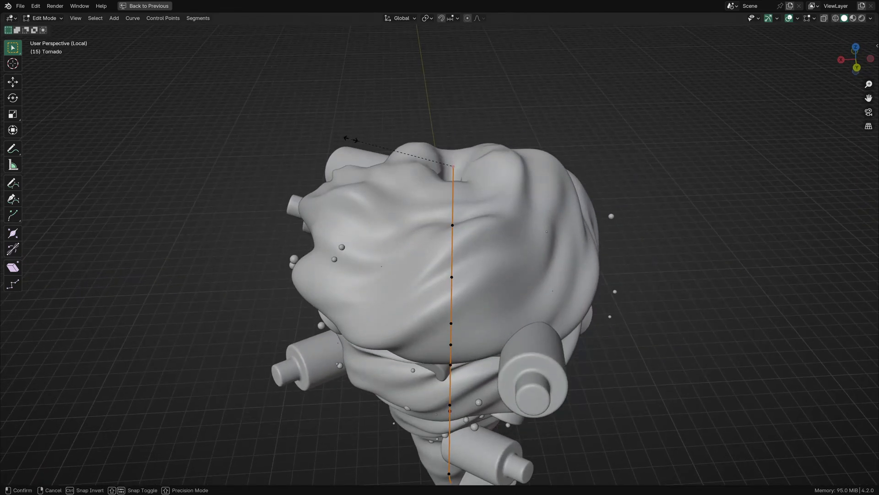
key(alt+s)
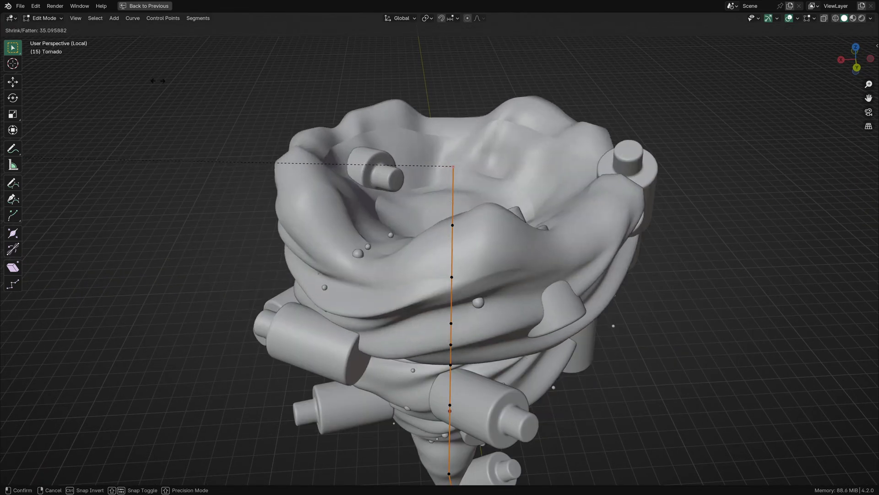
click(420, 312)
Try fattening the radius at individual control points along the middle and upper part of the tornado curve.
scroll(419, 312, down, 5)
middle_drag(419, 313, 428, 273)
scroll(428, 273, up, 3)
middle_drag(427, 273, 435, 257)
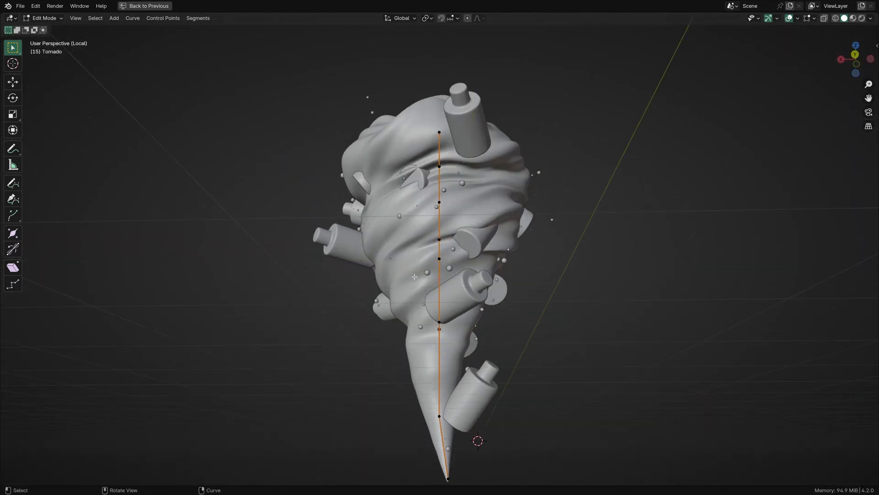
key(alt+s)
click(316, 277)
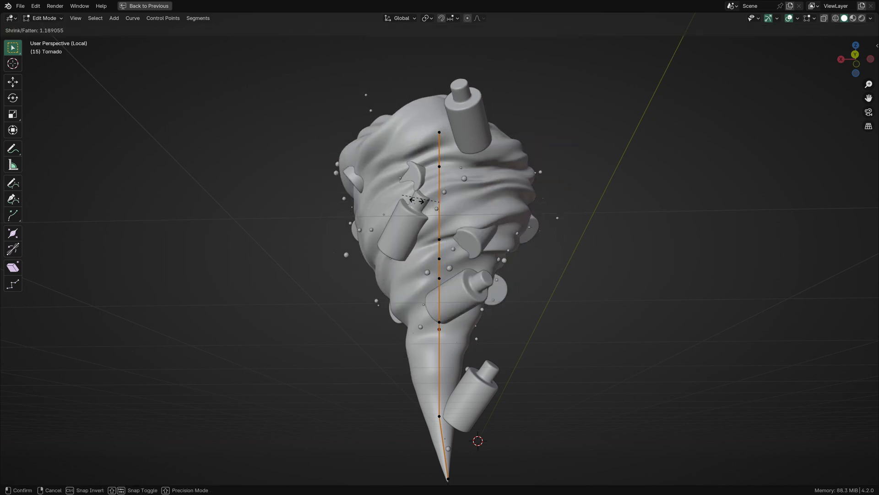
click(412, 196)
scroll(255, 177, down, 4)
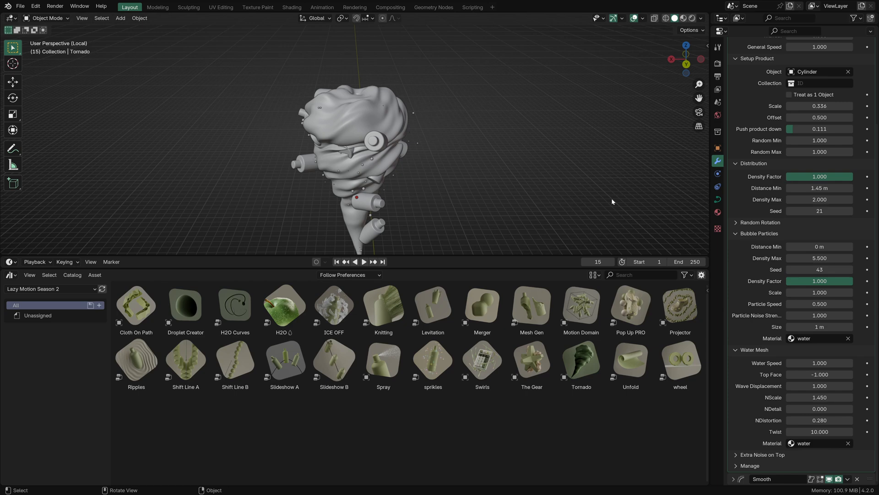
middle_drag(612, 202, 436, 94)
scroll(377, 97, up, 1)
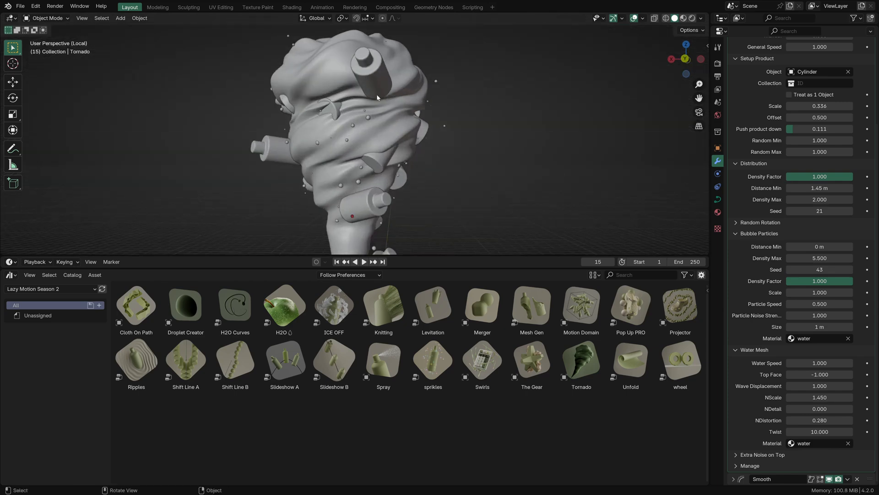
click(405, 122)
click(480, 161)
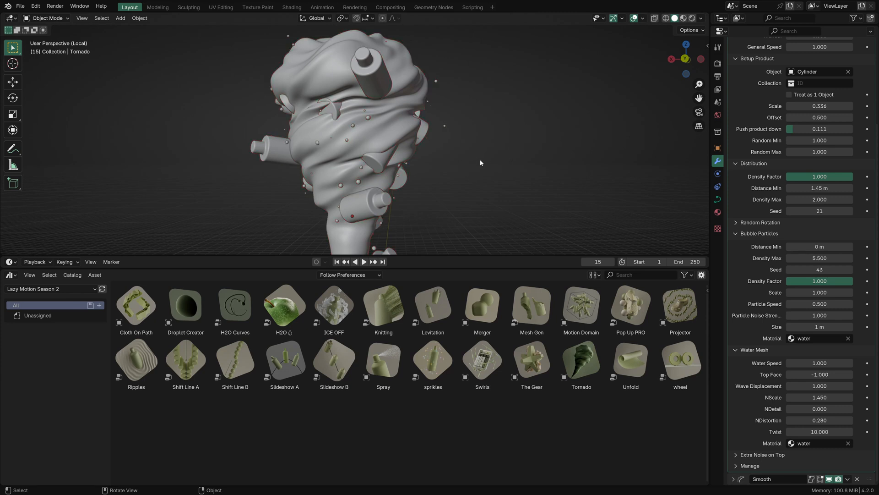